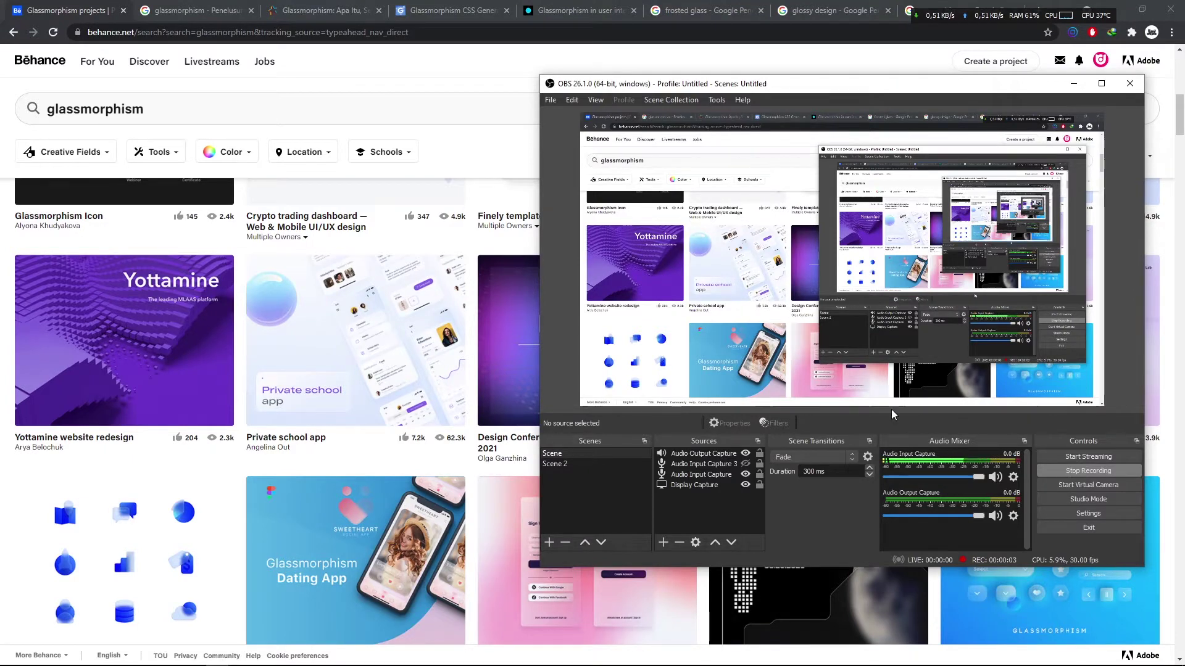
# Browse the glassmorphism project results on Behance for examples of the style in apps, websites, cards and icons
pyautogui.click(491, 152)
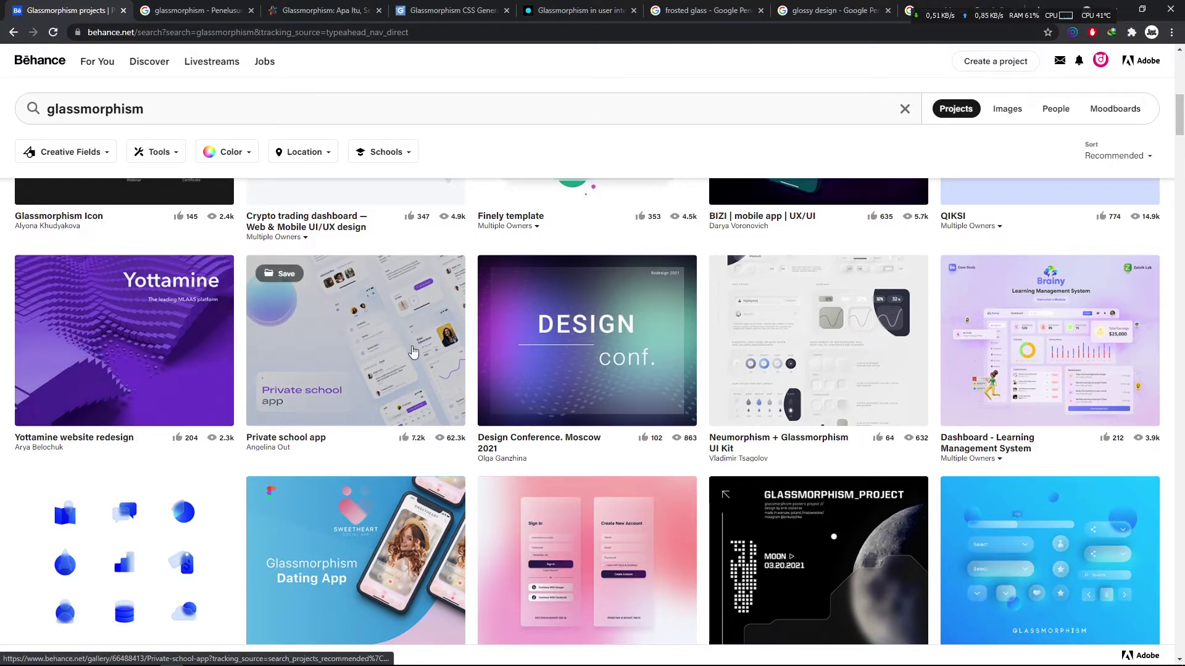
pyautogui.scroll(-6, 454, 368)
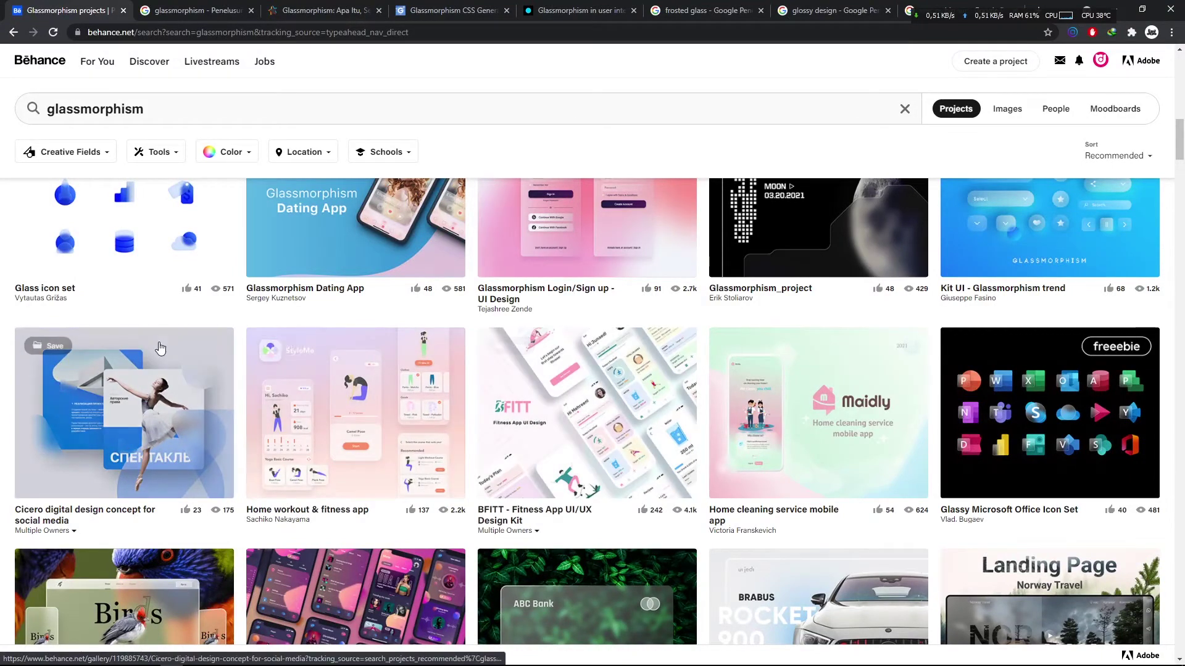
pyautogui.scroll(-3, 281, 383)
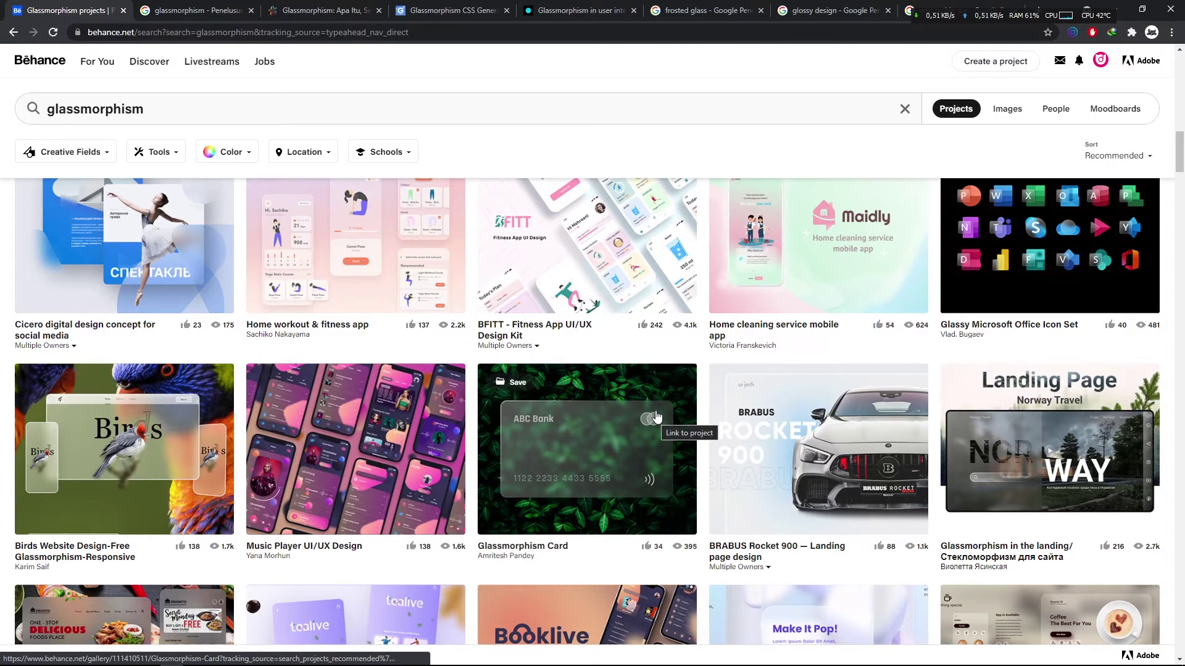
pyautogui.scroll(-4, 631, 409)
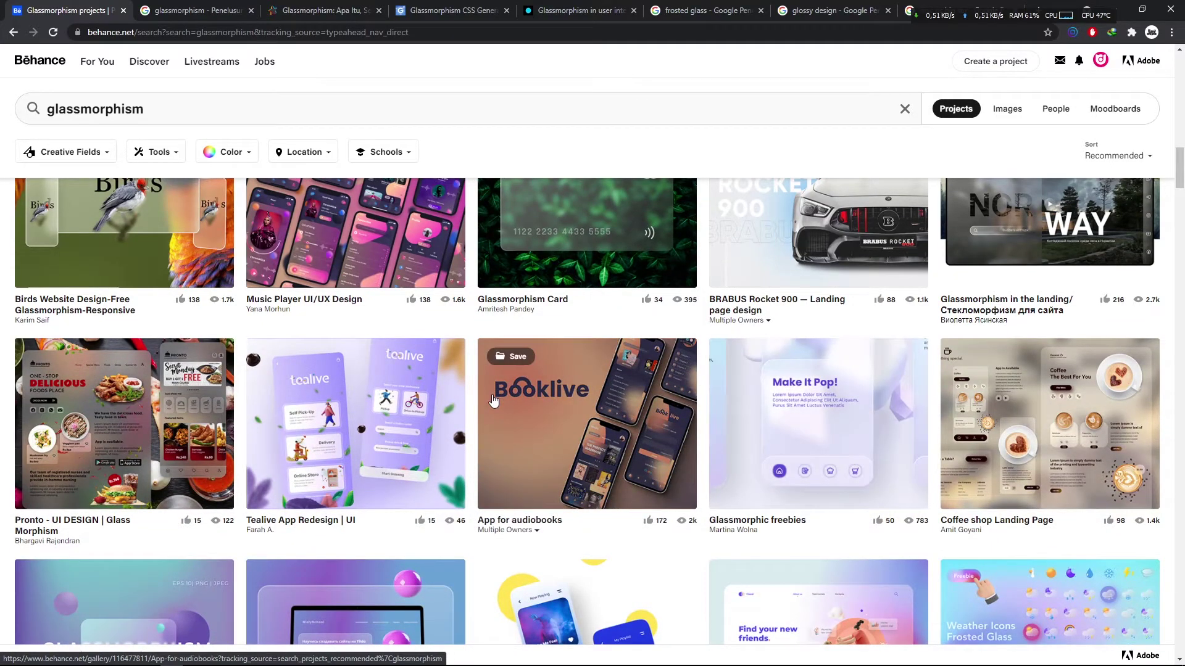
pyautogui.scroll(-4, 494, 401)
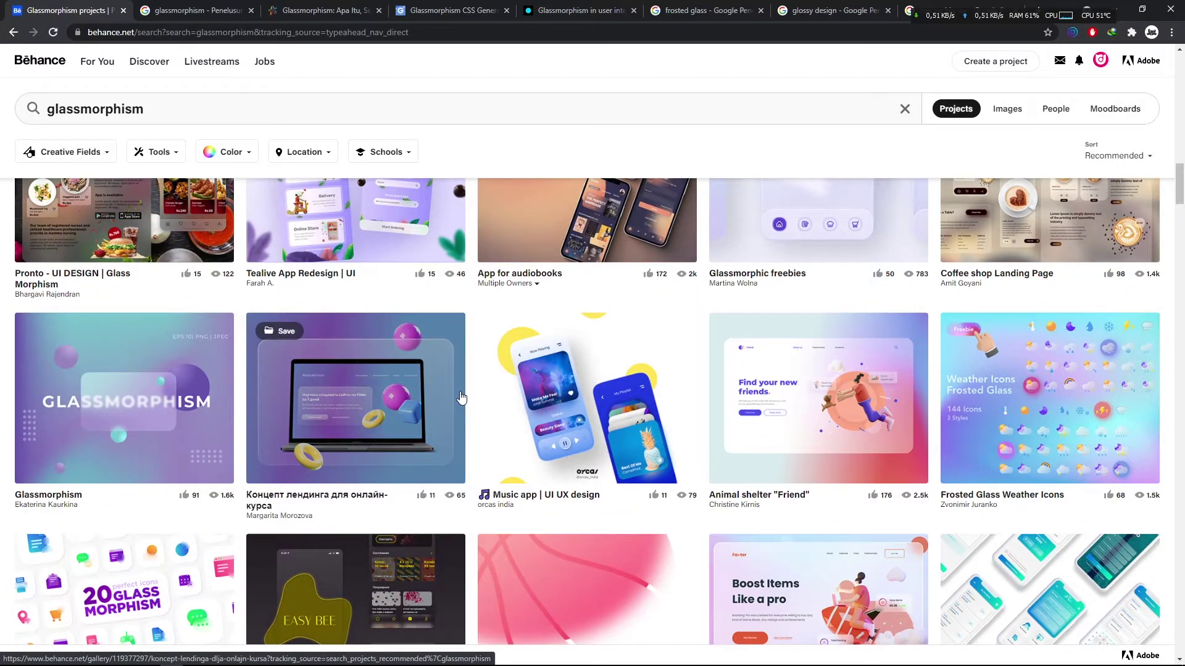
pyautogui.scroll(-3, 461, 396)
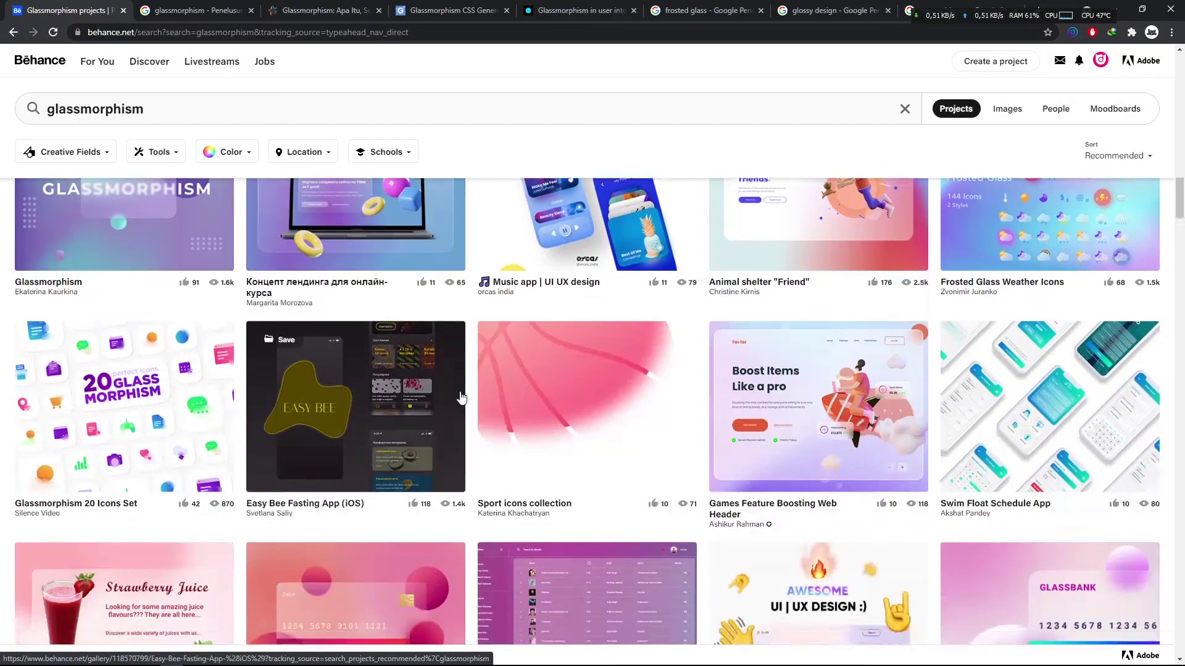
pyautogui.scroll(-3, 461, 396)
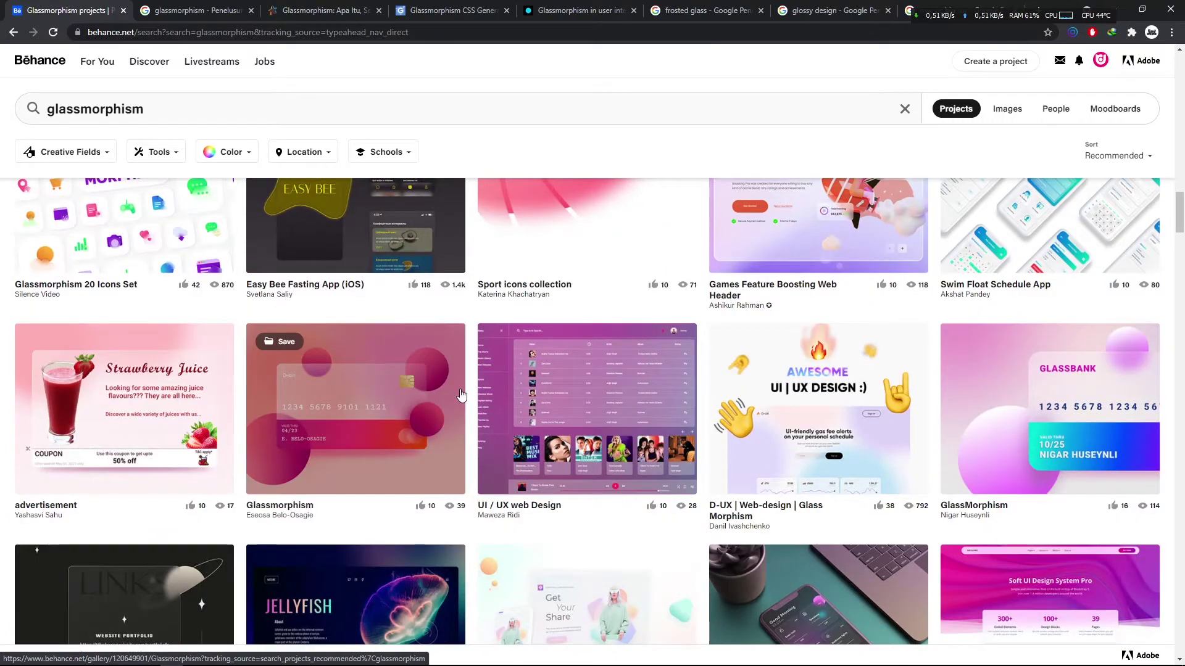
pyautogui.scroll(-4, 461, 397)
pyautogui.scroll(-5, 475, 387)
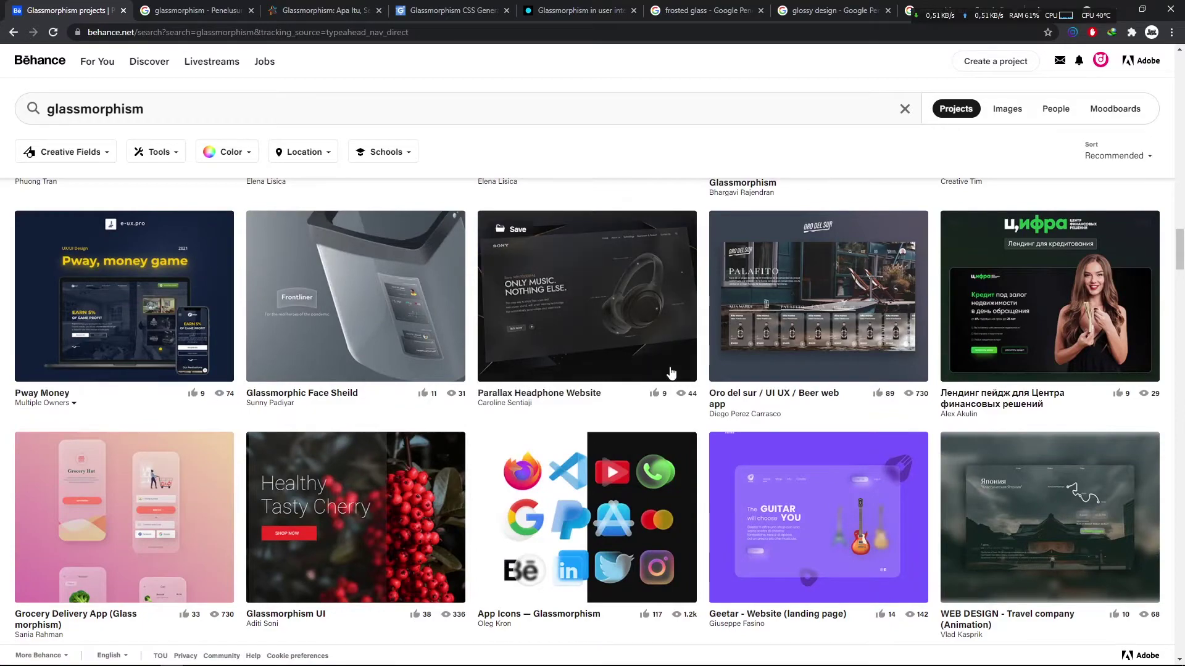
pyautogui.scroll(-3, 572, 446)
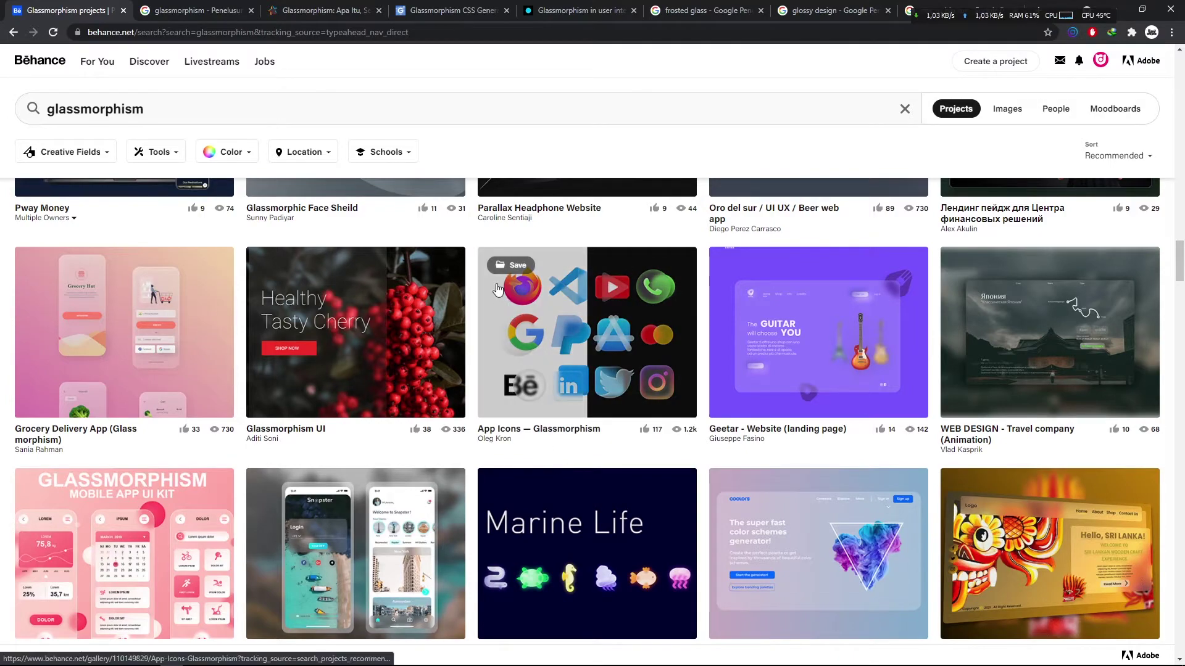
# Read the Glints article on glassmorphism, covering its definition, characteristics, history and the section on visual hierarchy
pyautogui.click(332, 6)
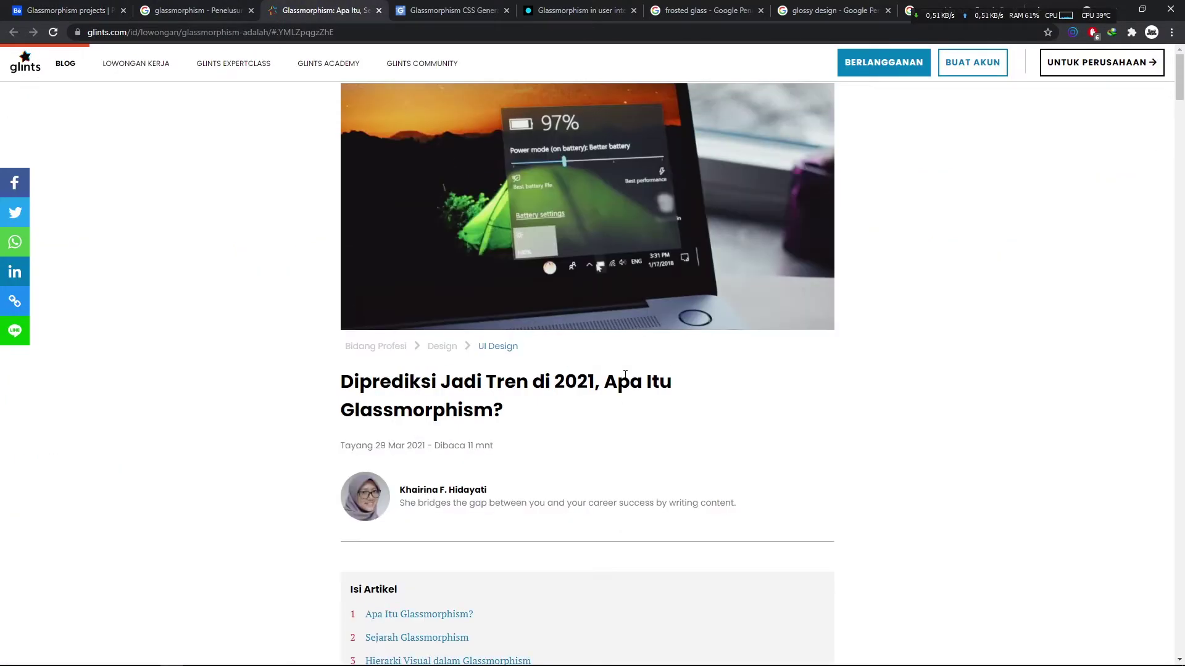
pyautogui.scroll(-5, 625, 374)
pyautogui.scroll(-5, 621, 370)
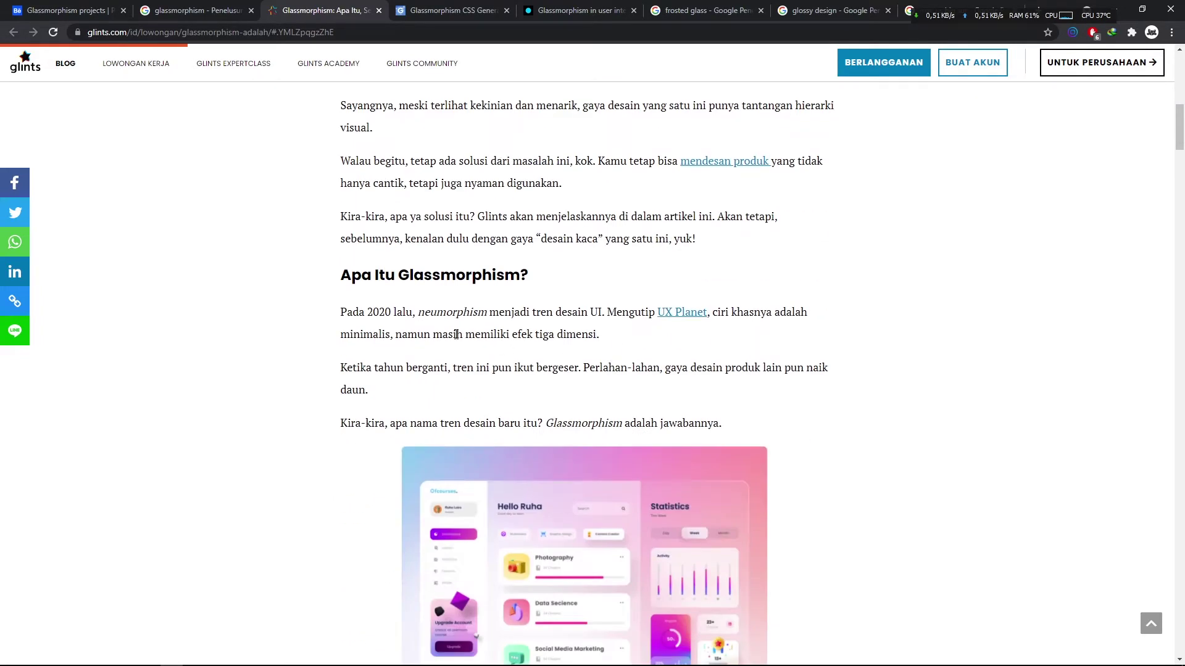
pyautogui.scroll(10, 456, 336)
pyautogui.scroll(-10, 455, 340)
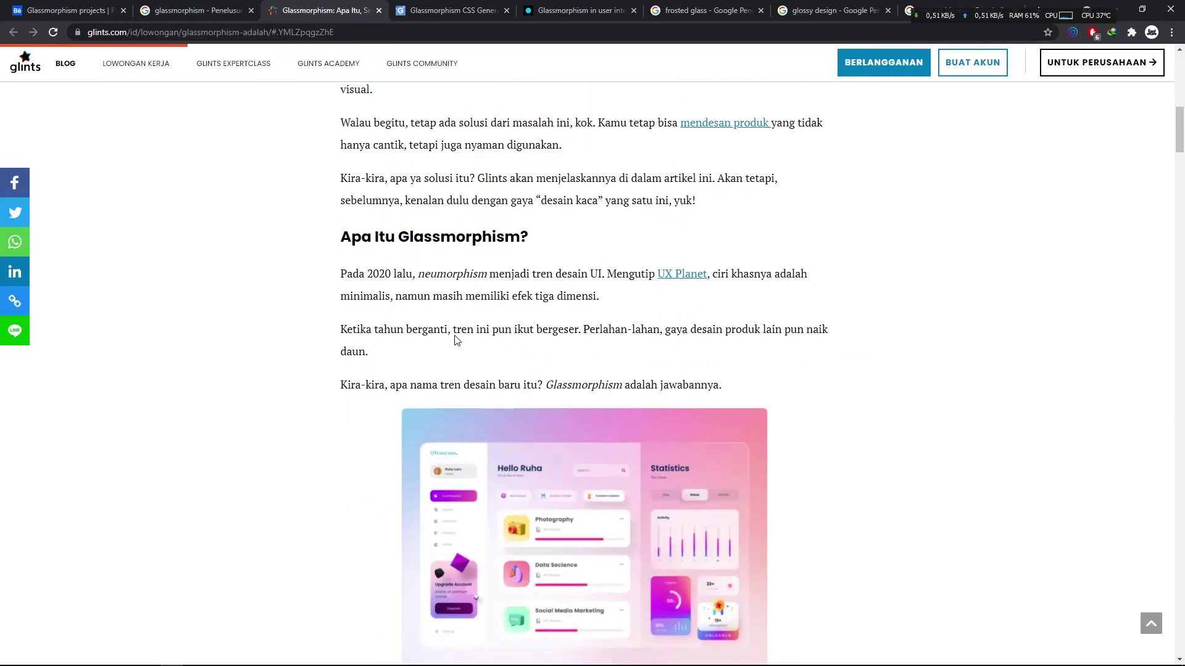
pyautogui.scroll(-7, 538, 374)
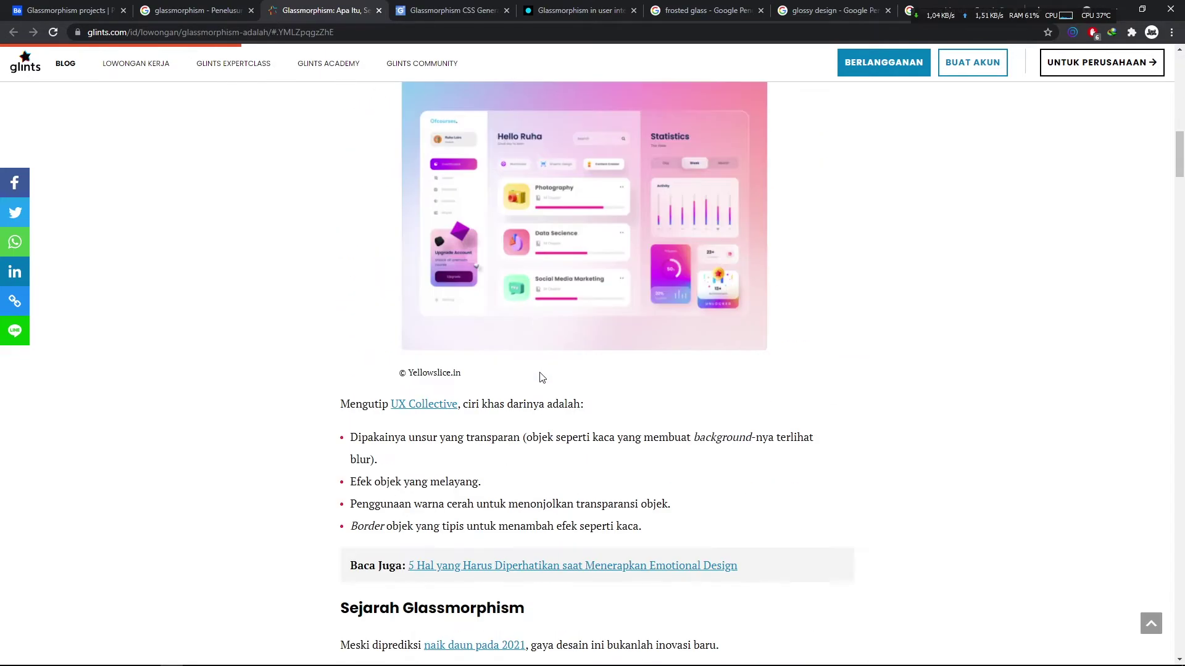
pyautogui.scroll(-5, 480, 340)
pyautogui.scroll(-20, 480, 340)
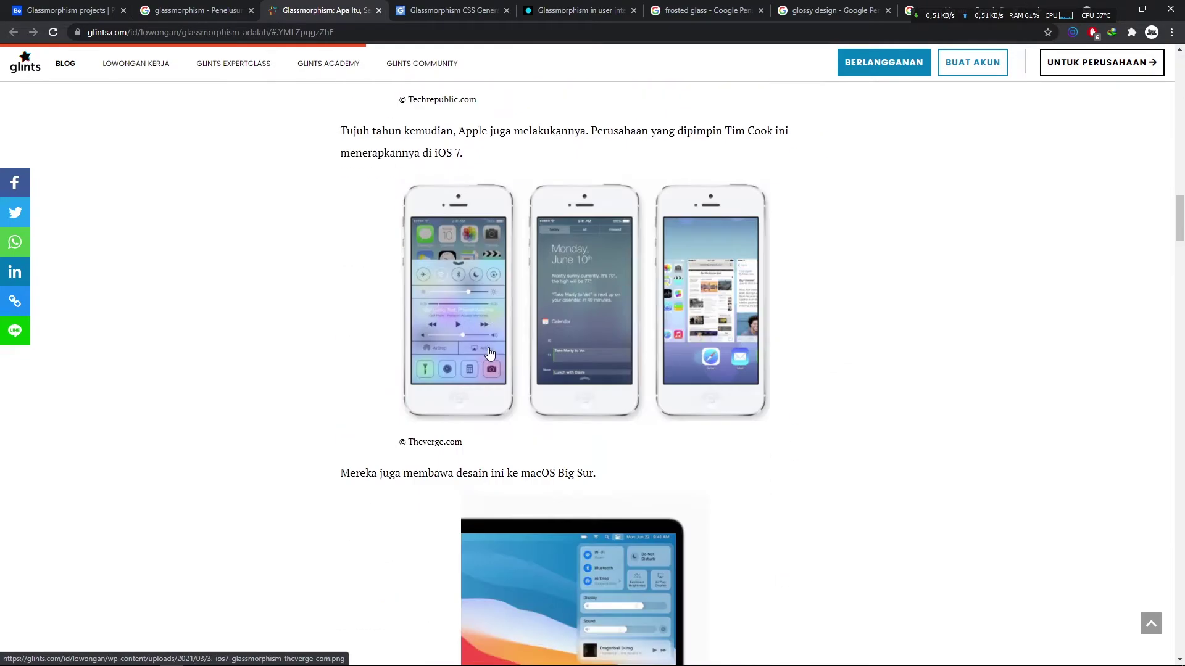
pyautogui.scroll(-5, 478, 386)
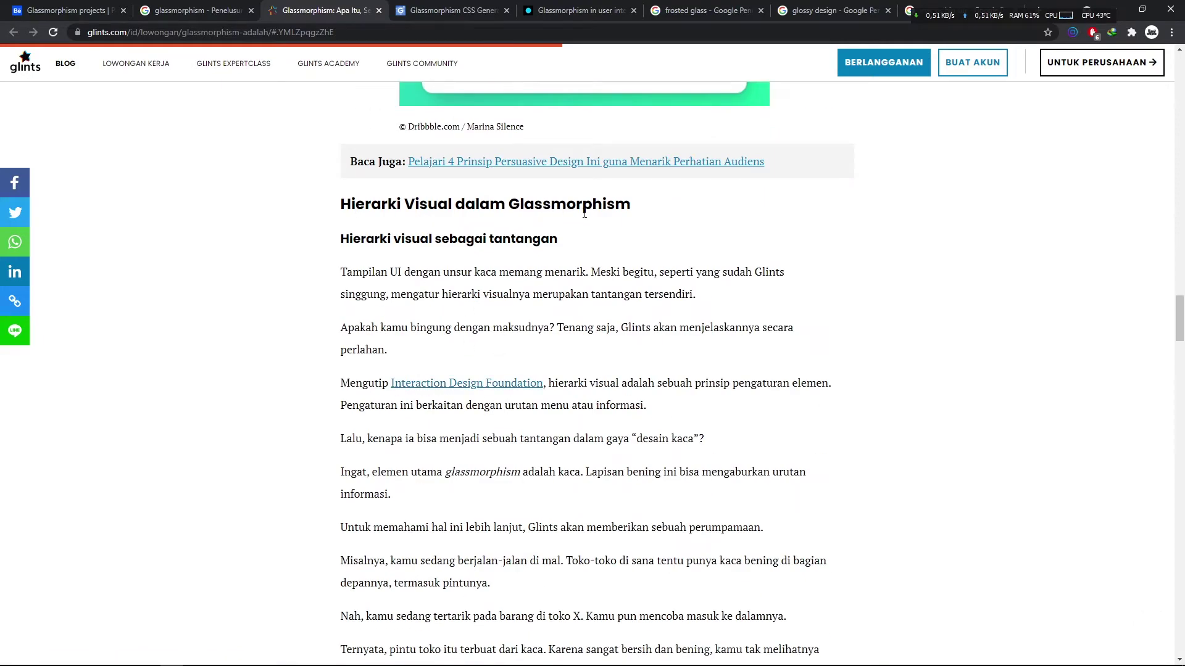
# Open the Glassmorphism CSS Generator page and raise the blur value to 12.0
pyautogui.click(460, 11)
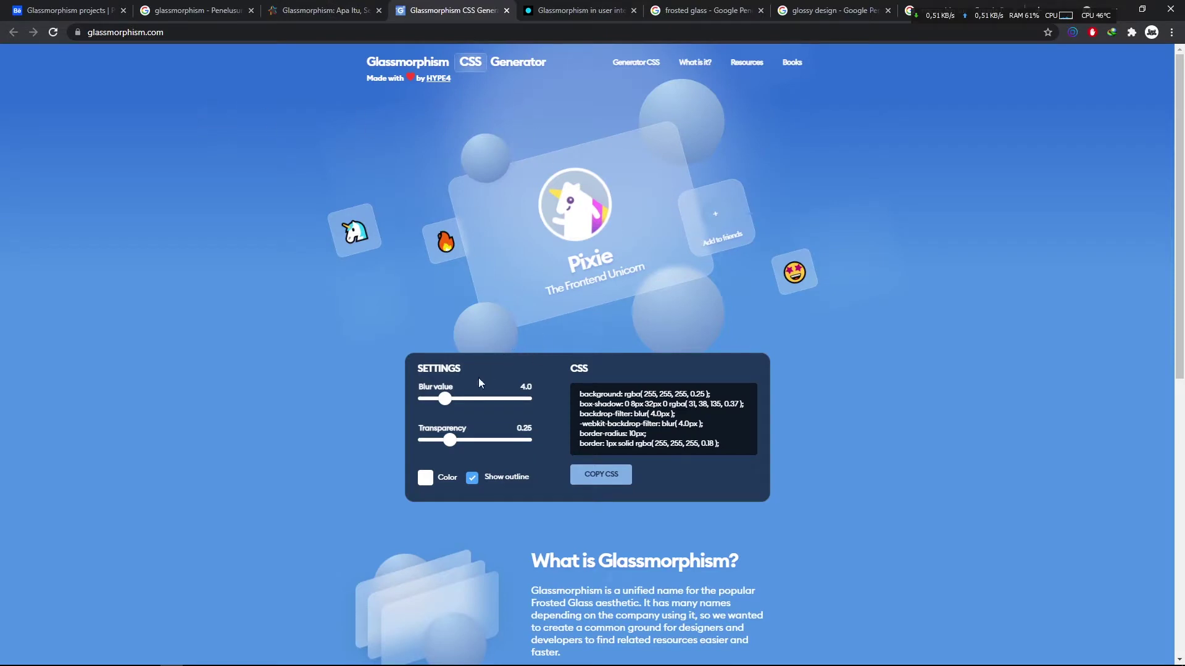
pyautogui.moveTo(445, 399)
pyautogui.mouseDown()
pyautogui.moveTo(479, 402)
pyautogui.moveTo(458, 401)
pyautogui.mouseUp()
pyautogui.click(181, 31)
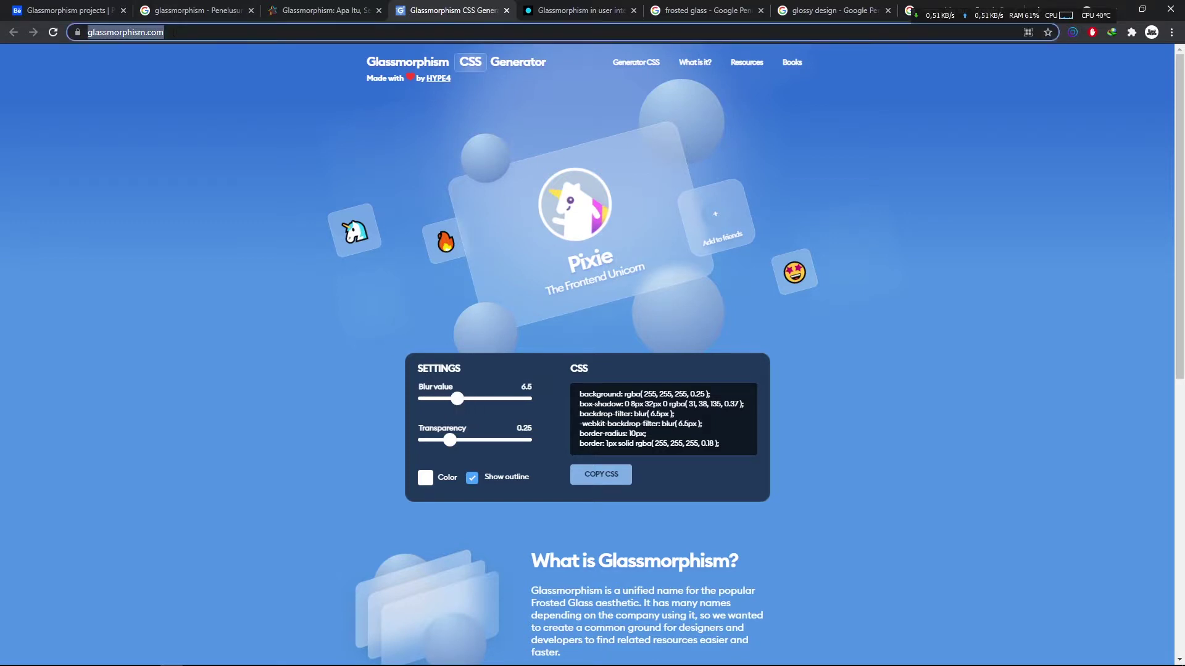
pyautogui.click(338, 410)
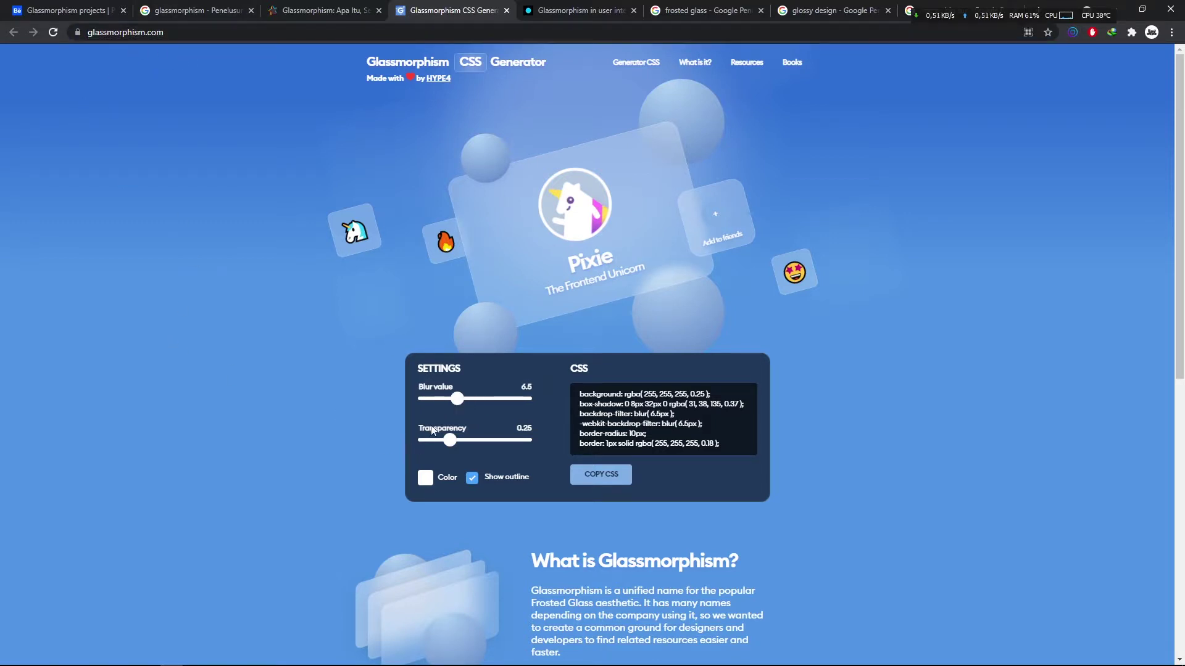
pyautogui.moveTo(456, 403); pyautogui.dragTo(497, 405)
pyautogui.moveTo(498, 399)
pyautogui.mouseDown()
pyautogui.moveTo(424, 399)
pyautogui.moveTo(485, 400)
pyautogui.mouseUp()
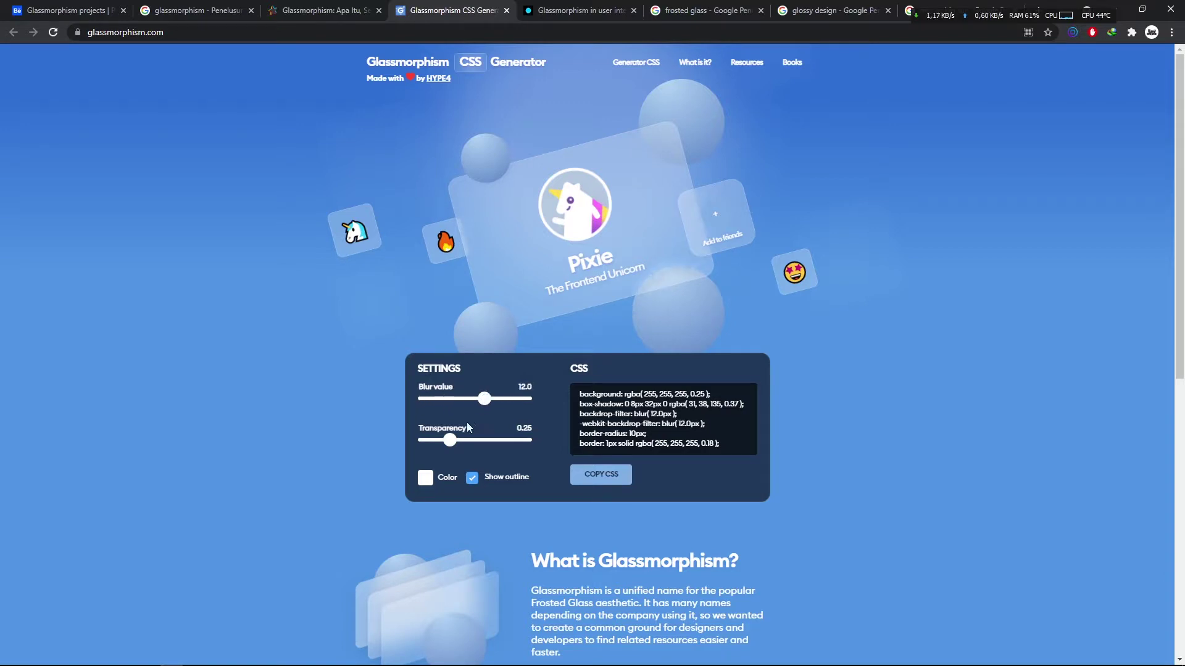
# Try transparency values of 0.15, 0.35 and 0.05, and settle on blur 7.0 with transparency 0.15
pyautogui.moveTo(451, 445)
pyautogui.mouseDown()
pyautogui.moveTo(479, 442)
pyautogui.moveTo(424, 442)
pyautogui.moveTo(444, 439)
pyautogui.mouseUp()
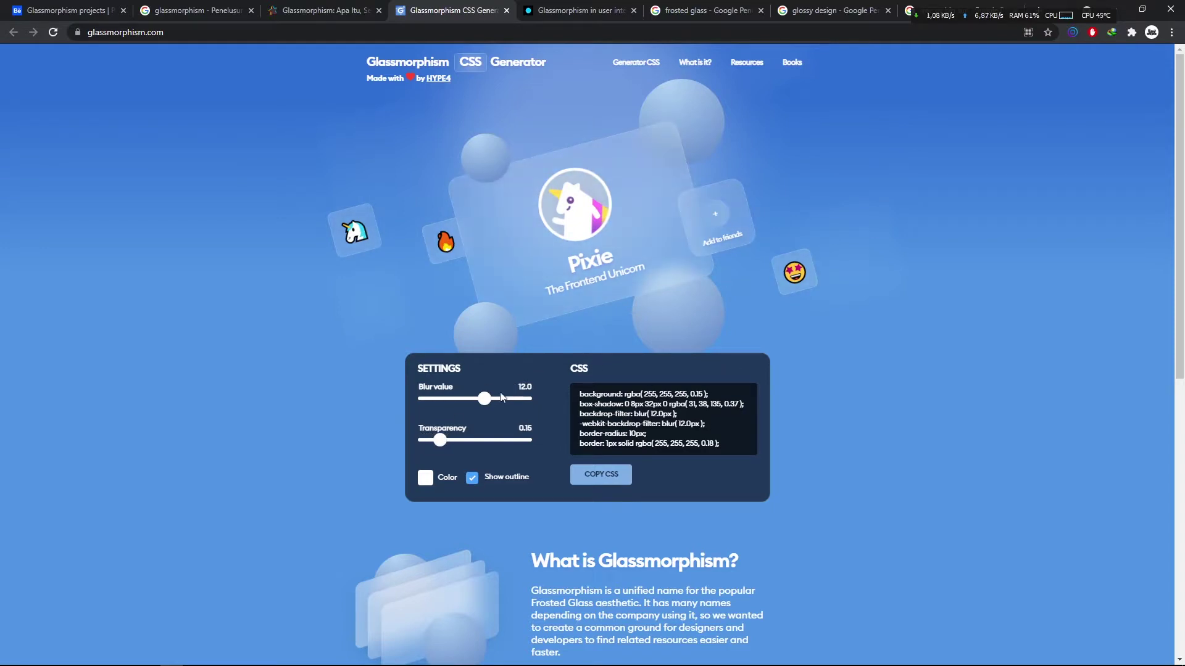
pyautogui.moveTo(442, 444)
pyautogui.mouseDown()
pyautogui.moveTo(487, 444)
pyautogui.moveTo(463, 446)
pyautogui.mouseUp()
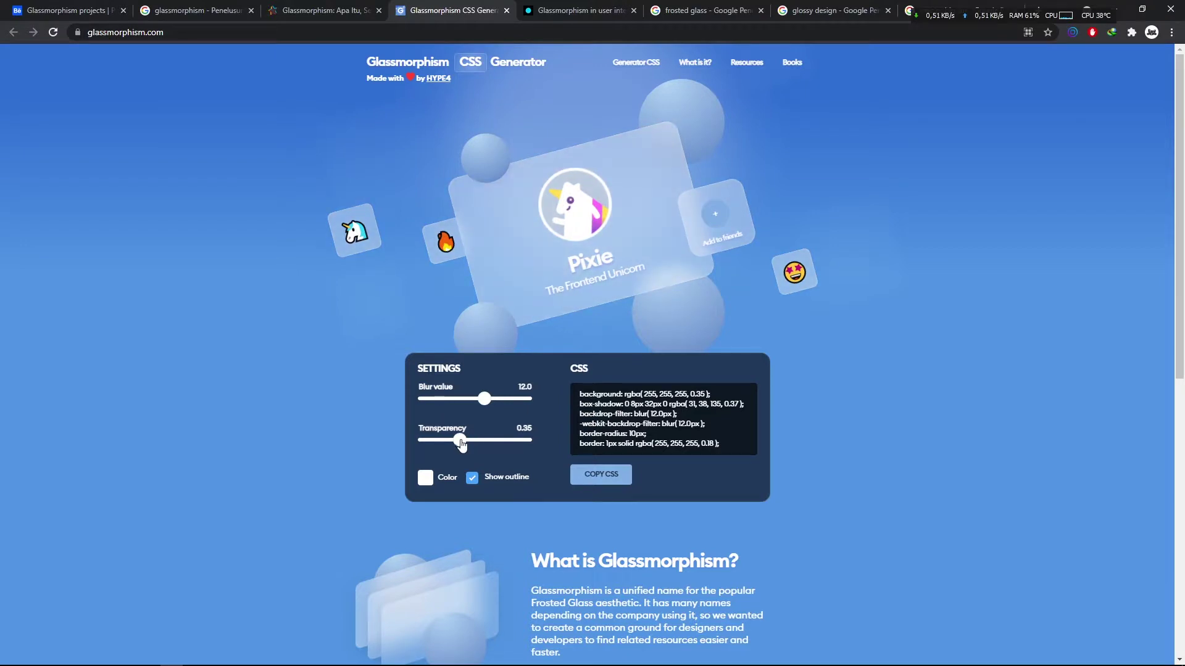
pyautogui.moveTo(460, 446); pyautogui.dragTo(430, 445)
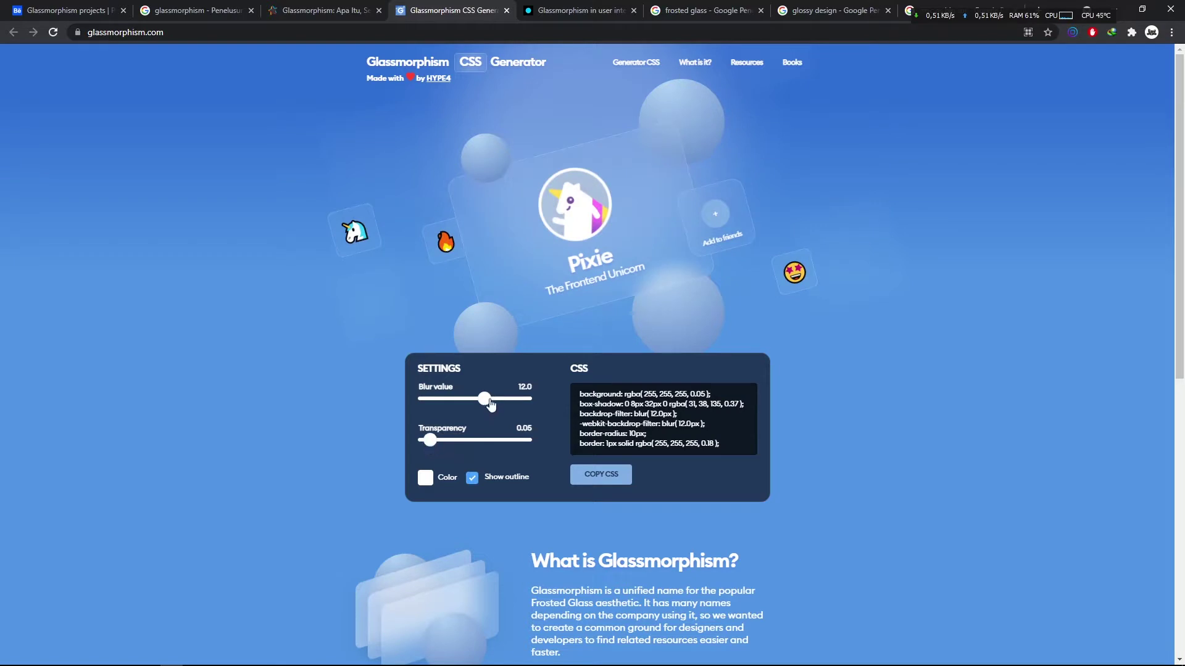
pyautogui.moveTo(484, 399); pyautogui.dragTo(439, 441)
# Highlight "name for the popular Frosted Glass" under What is Glassmorphism? and check the frosted glass image results
pyautogui.scroll(-5, 788, 369)
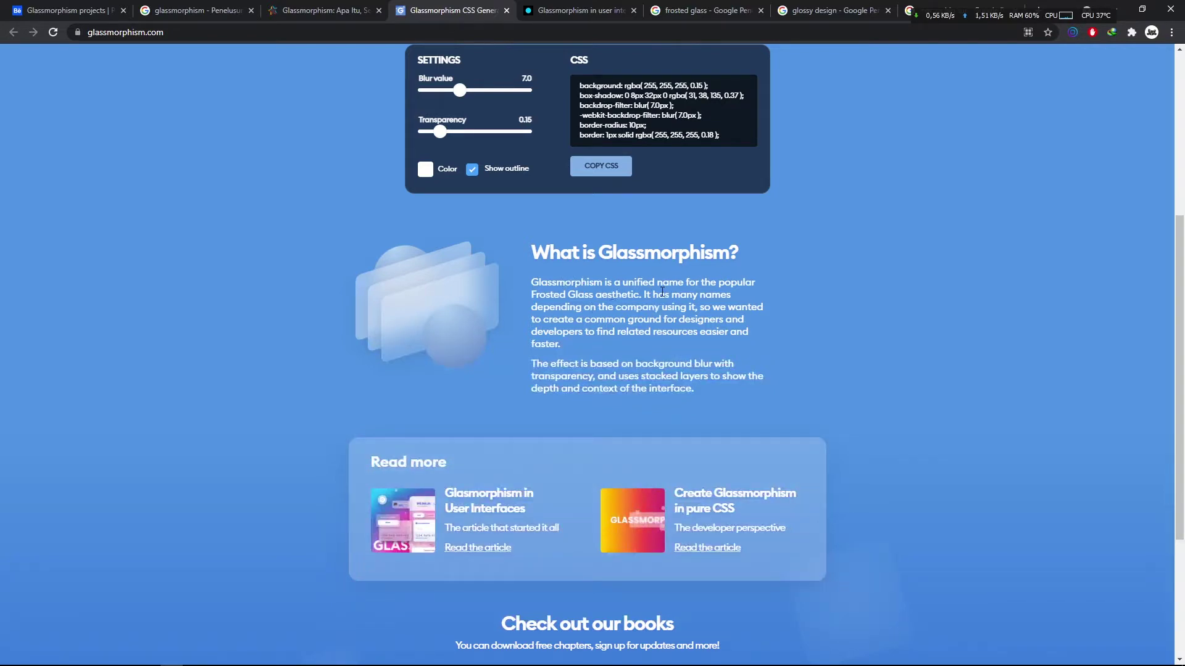
pyautogui.moveTo(658, 282); pyautogui.dragTo(596, 295)
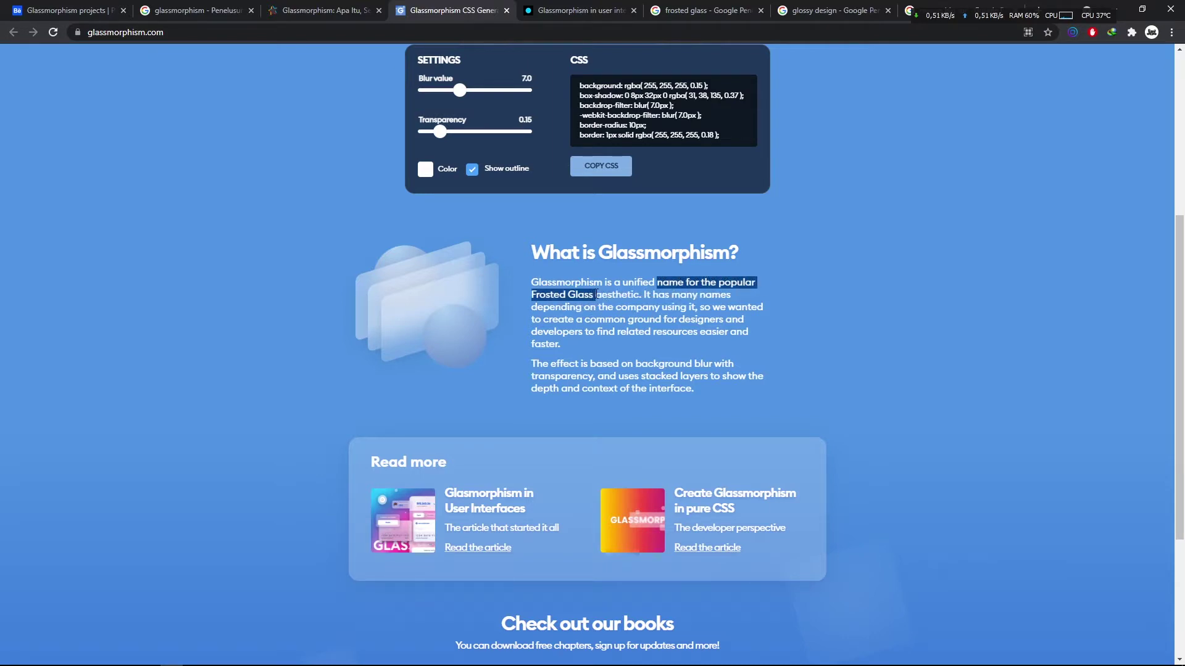
pyautogui.click(707, 10)
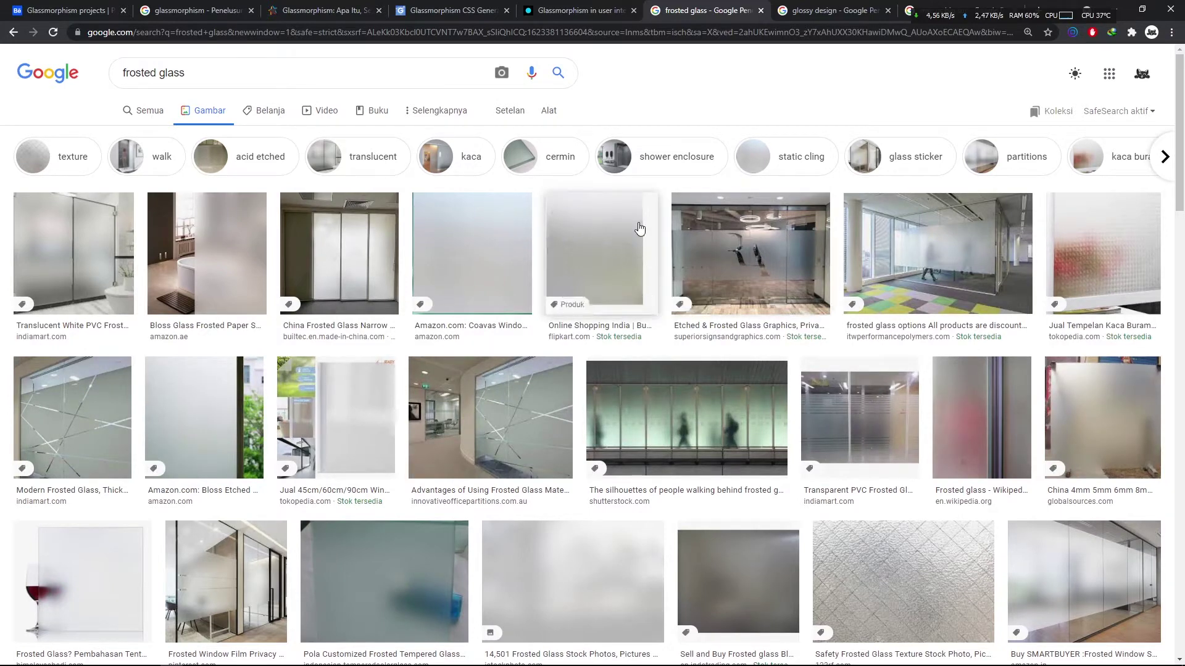
pyautogui.click(585, 5)
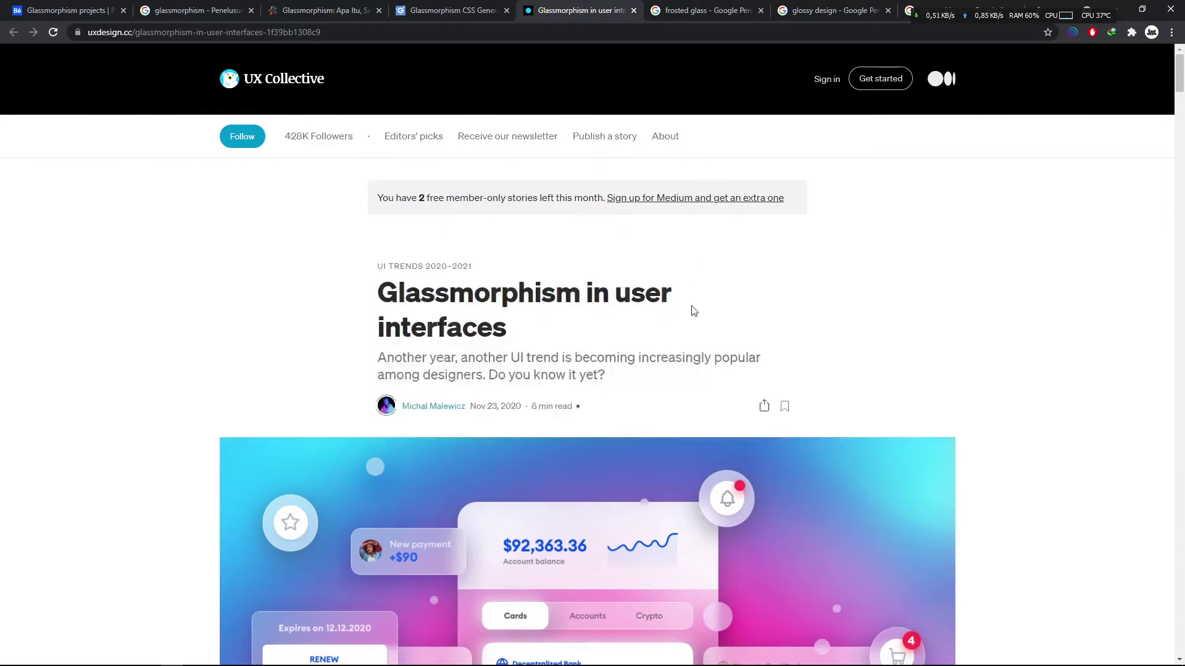
# Return to the generator's What is Glassmorphism? section and highlight the phrase about background blur with transparency
pyautogui.click(460, 7)
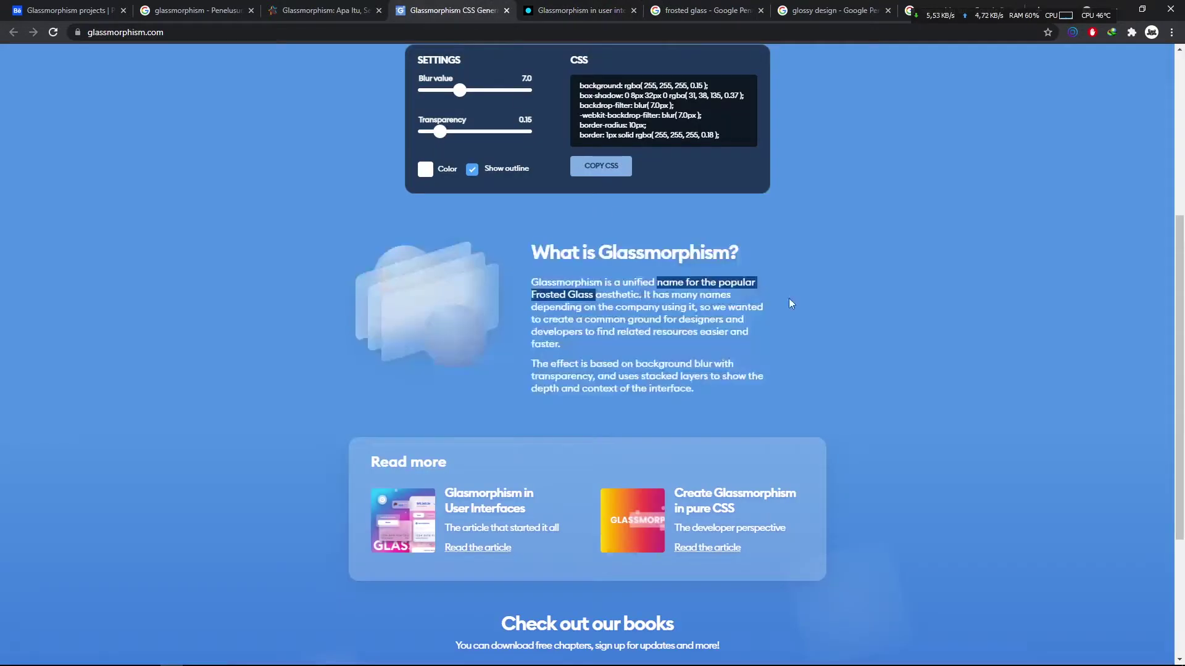
pyautogui.click(923, 309)
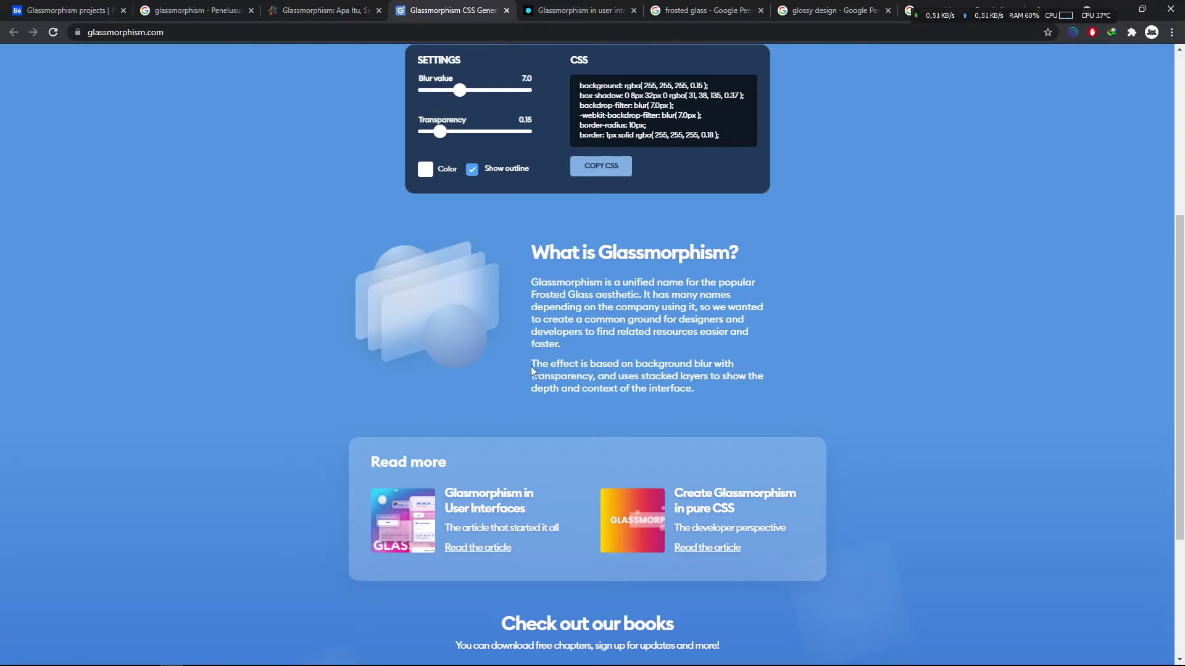
pyautogui.moveTo(532, 370); pyautogui.dragTo(613, 382)
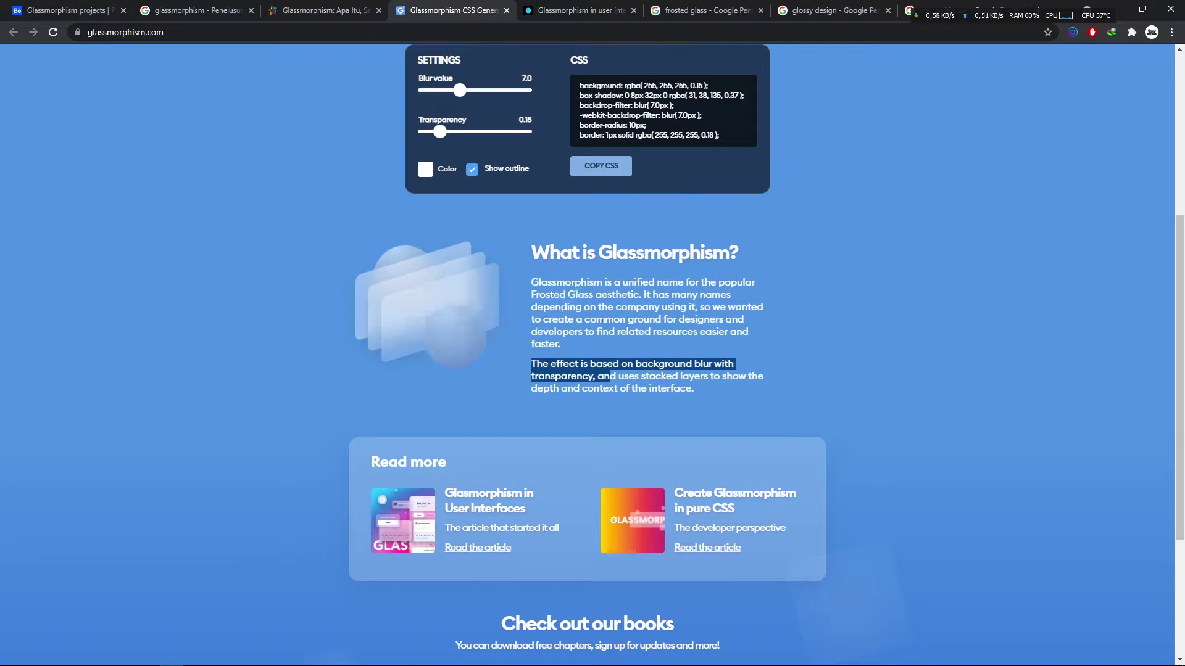
pyautogui.click(881, 353)
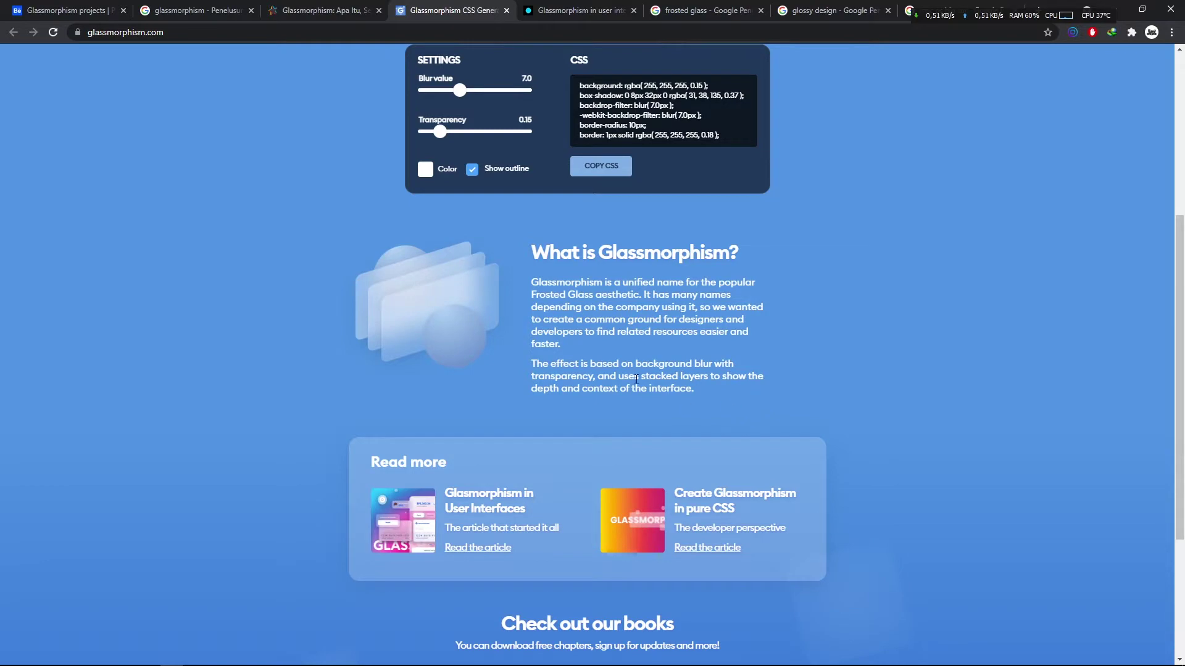
pyautogui.scroll(3, 887, 349)
pyautogui.scroll(-3, 870, 343)
# Read the UX Collective article "Glassmorphism in user interfaces" through its defining characteristics to the History section
pyautogui.click(583, 10)
pyautogui.scroll(-6, 674, 329)
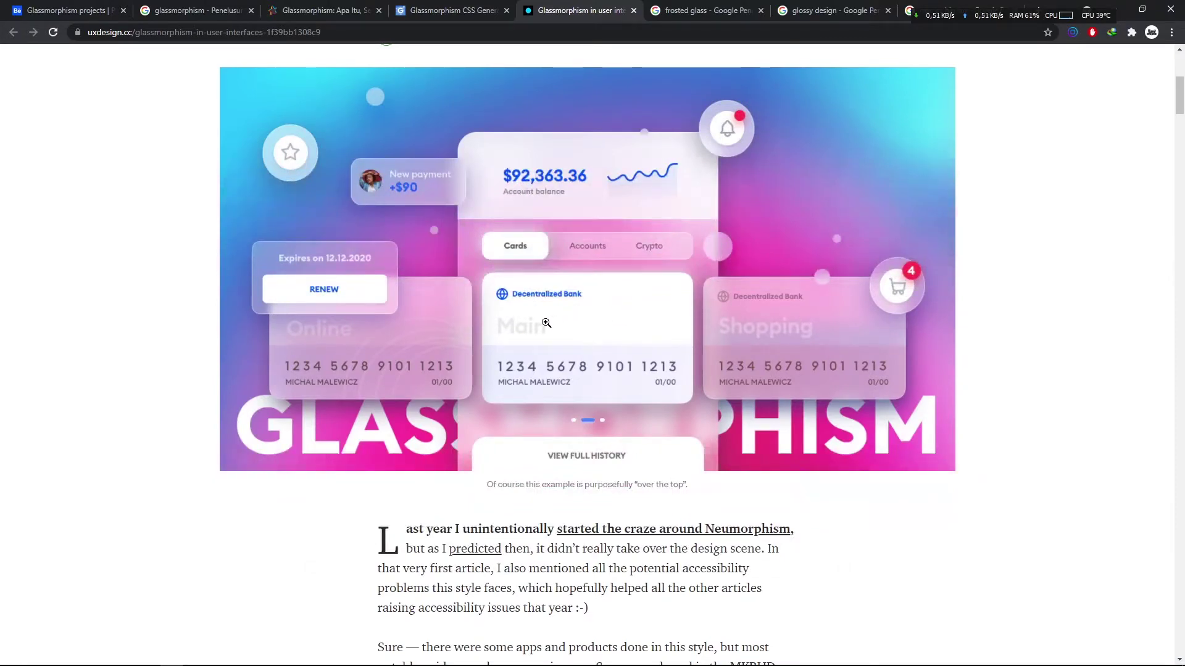
pyautogui.click(439, 5)
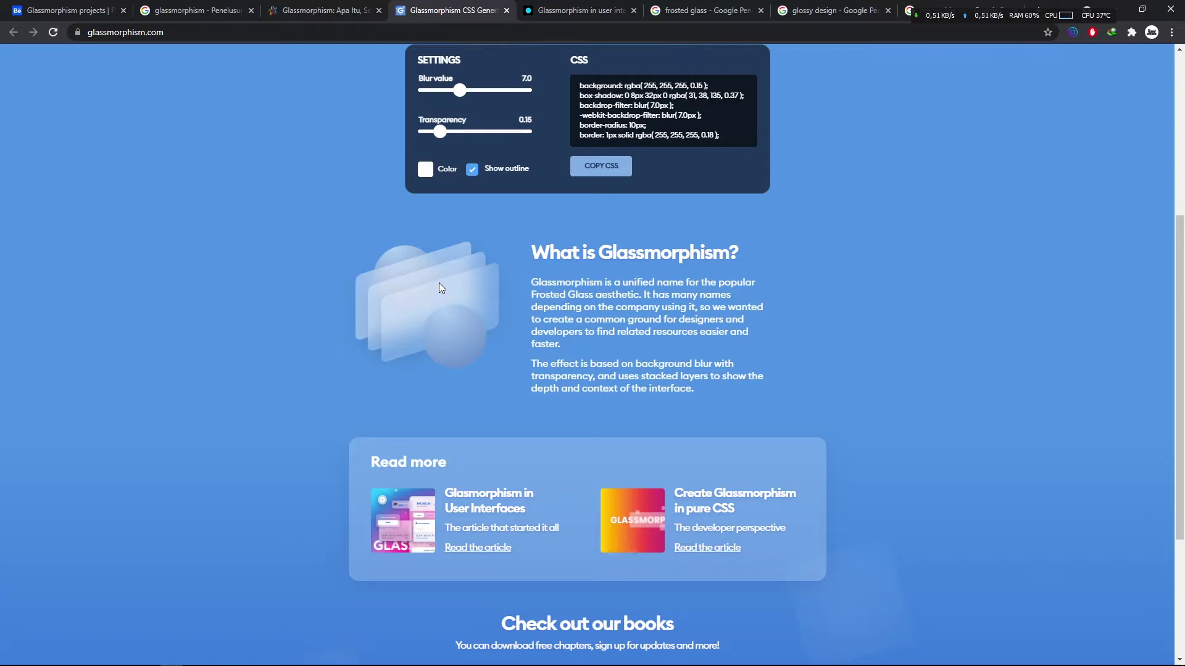
pyautogui.click(576, 11)
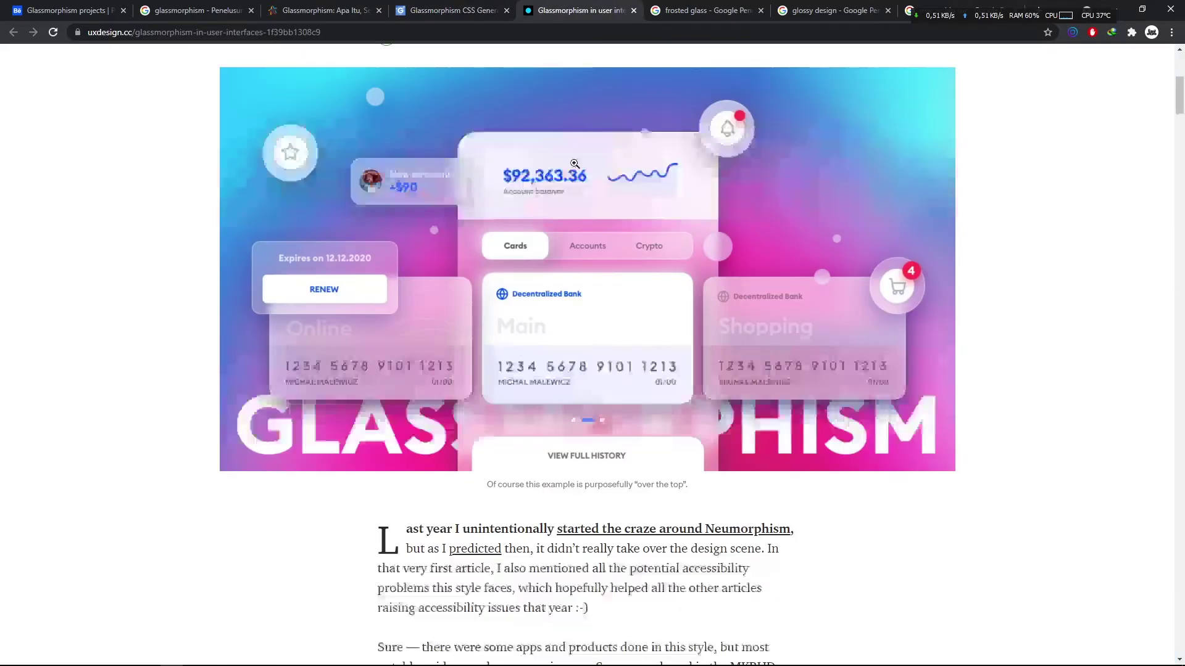
pyautogui.scroll(-15, 575, 163)
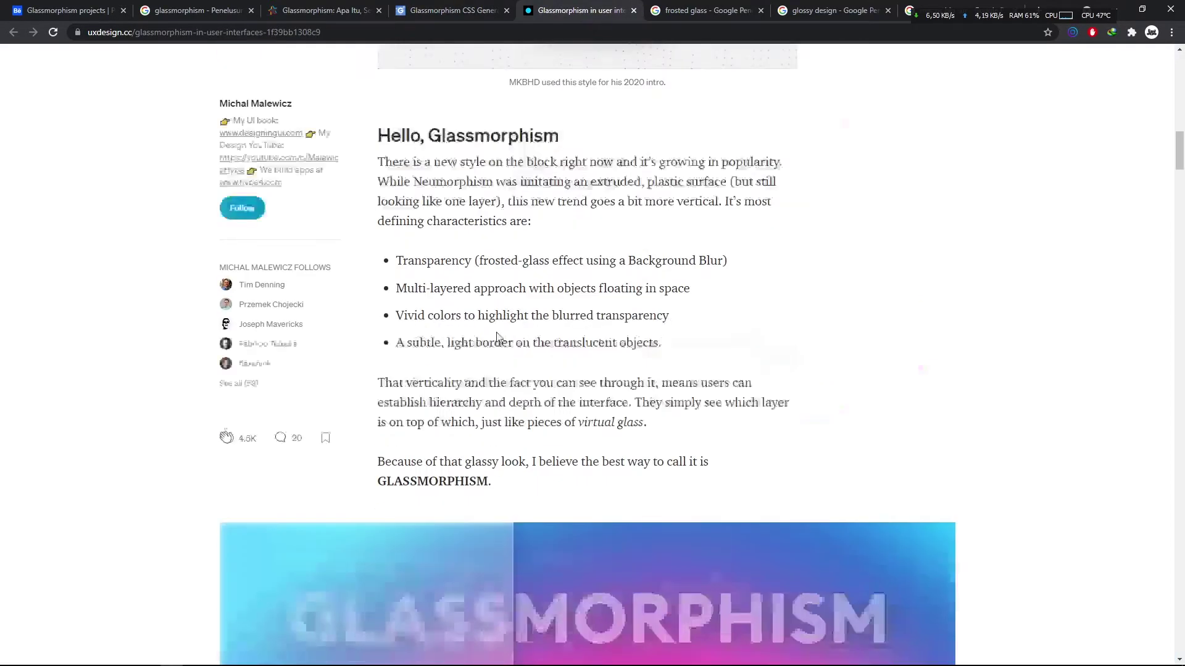
pyautogui.scroll(-10, 498, 337)
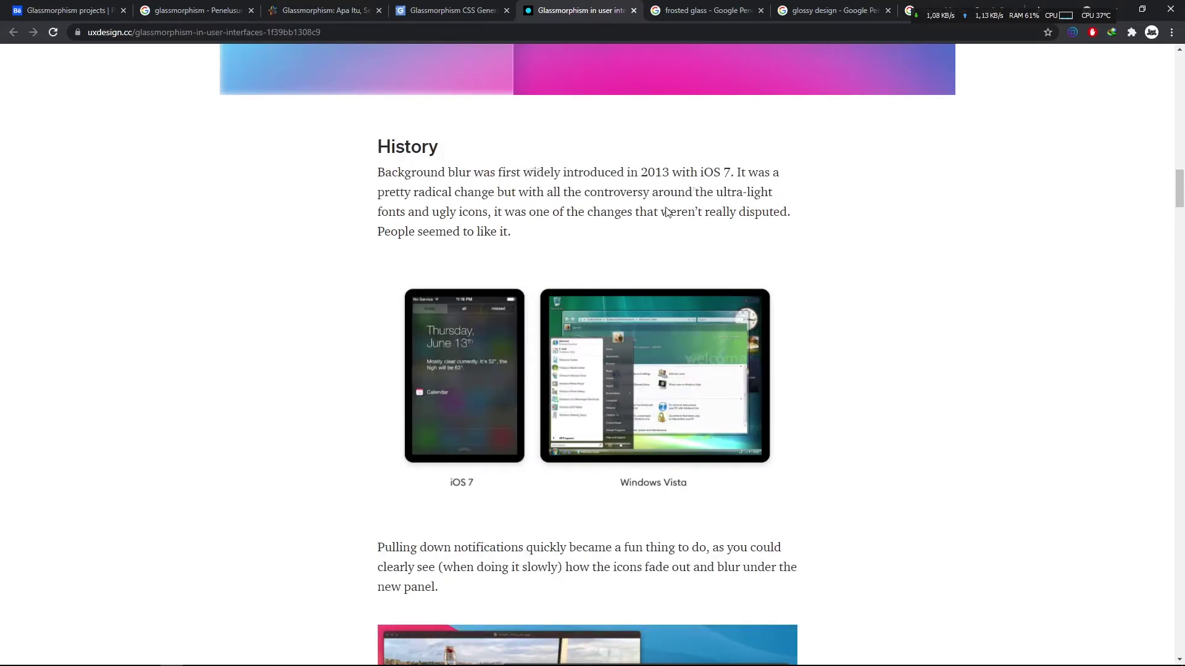
# Look at the iOS 7 and Windows Vista examples and find the Sejarah Glassmorphism section in the Glints article
pyautogui.scroll(-3, 686, 330)
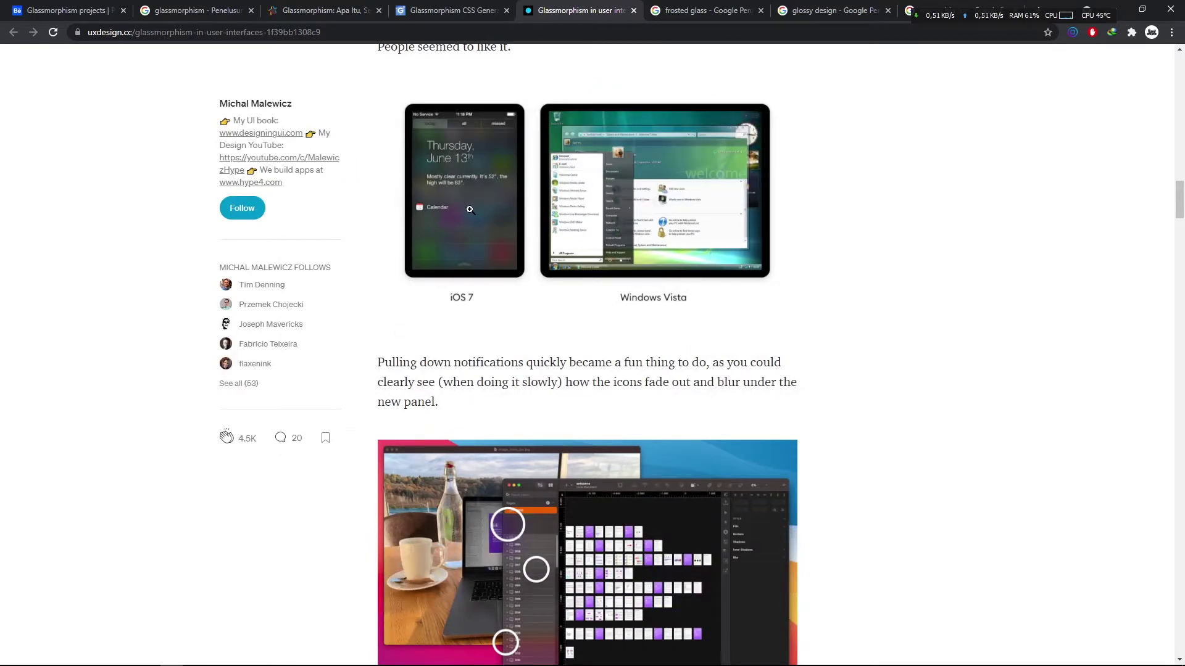
pyautogui.click(427, 7)
pyautogui.click(333, 10)
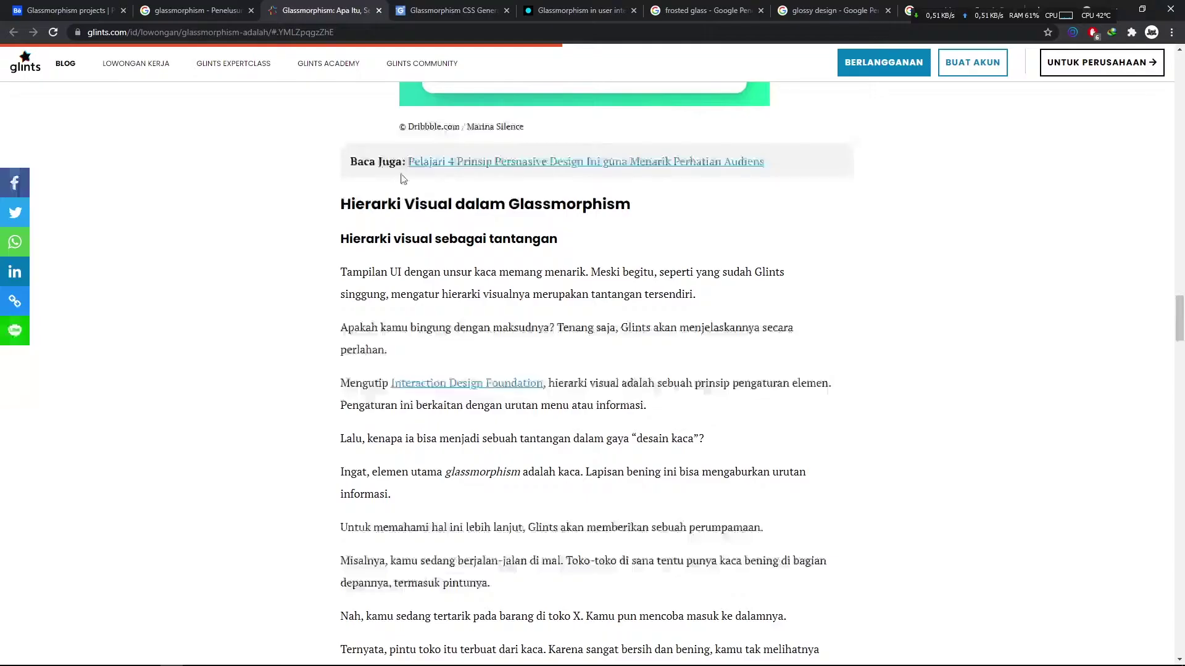
pyautogui.scroll(-9, 503, 310)
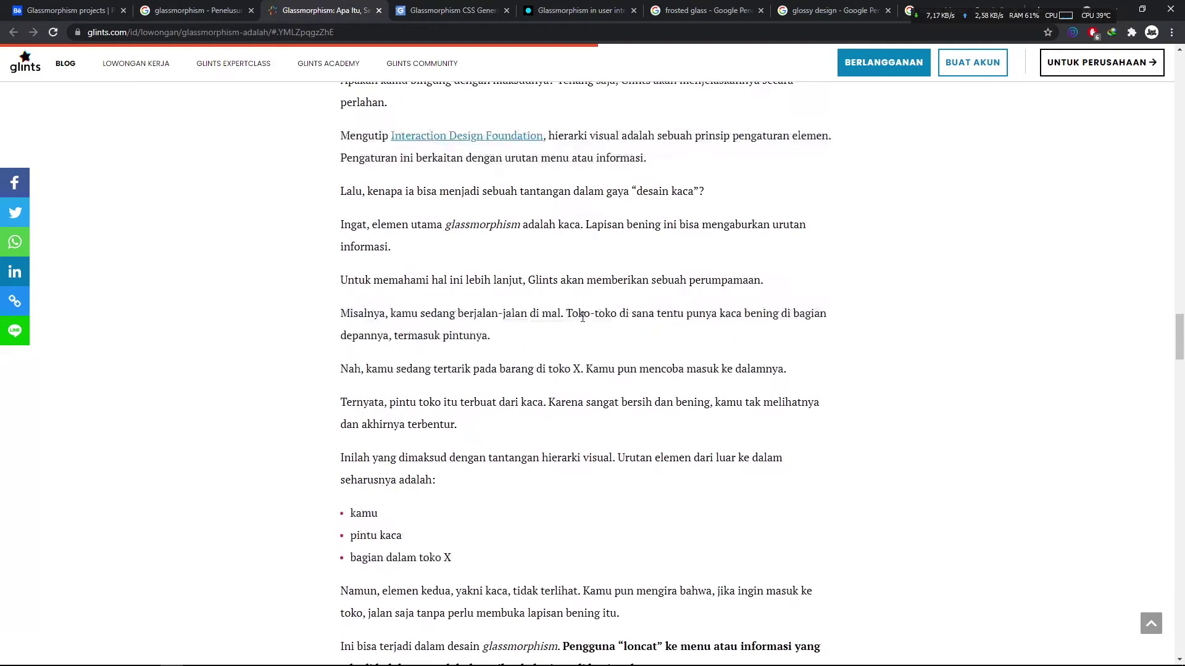
pyautogui.scroll(5, 586, 321)
pyautogui.scroll(20, 582, 317)
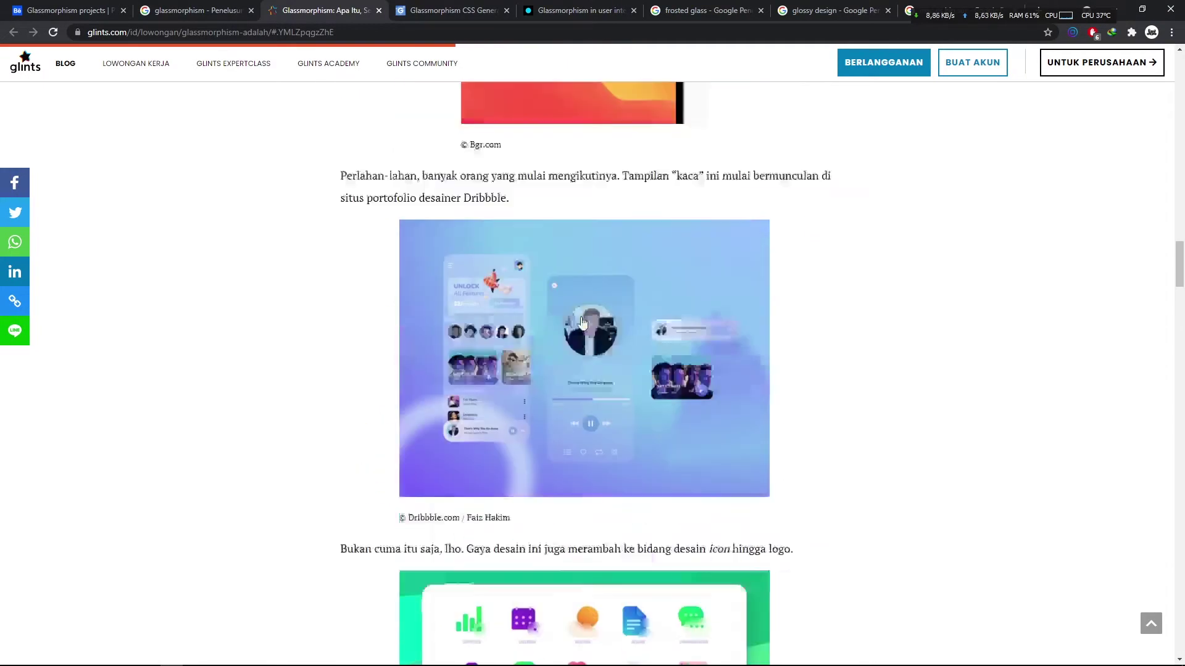
pyautogui.scroll(3, 582, 312)
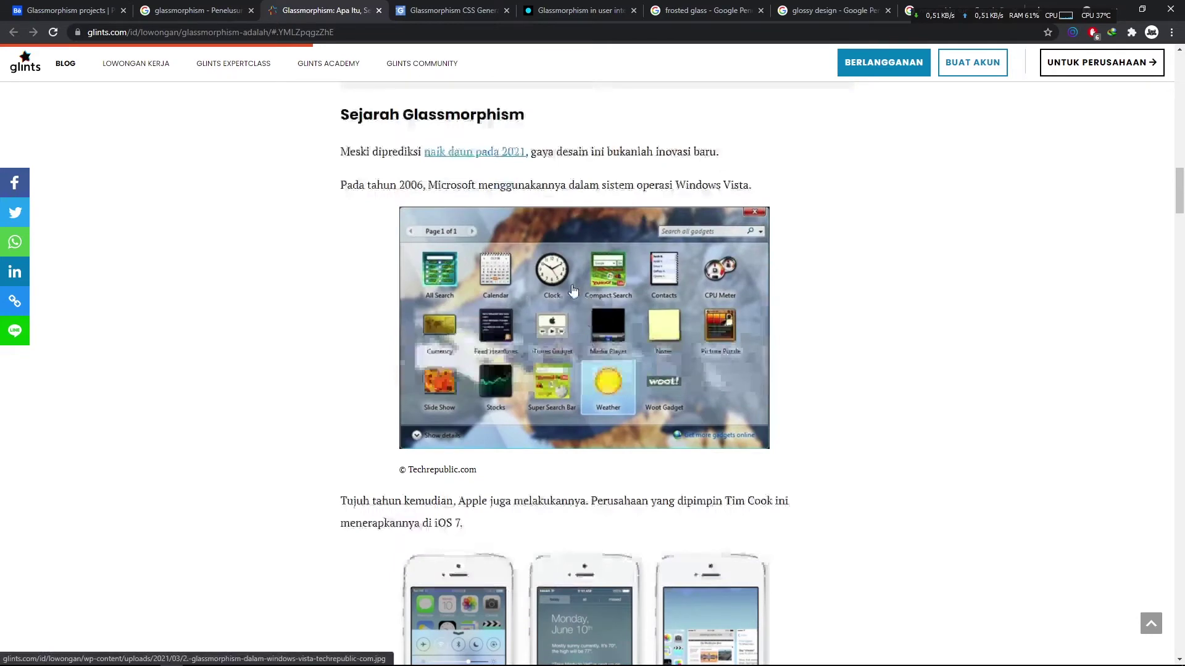
# Examine the Glints article's examples from Windows Vista, iOS 7 and macOS Big Sur to the Dribbble interface and icon designs
pyautogui.scroll(-10, 605, 452)
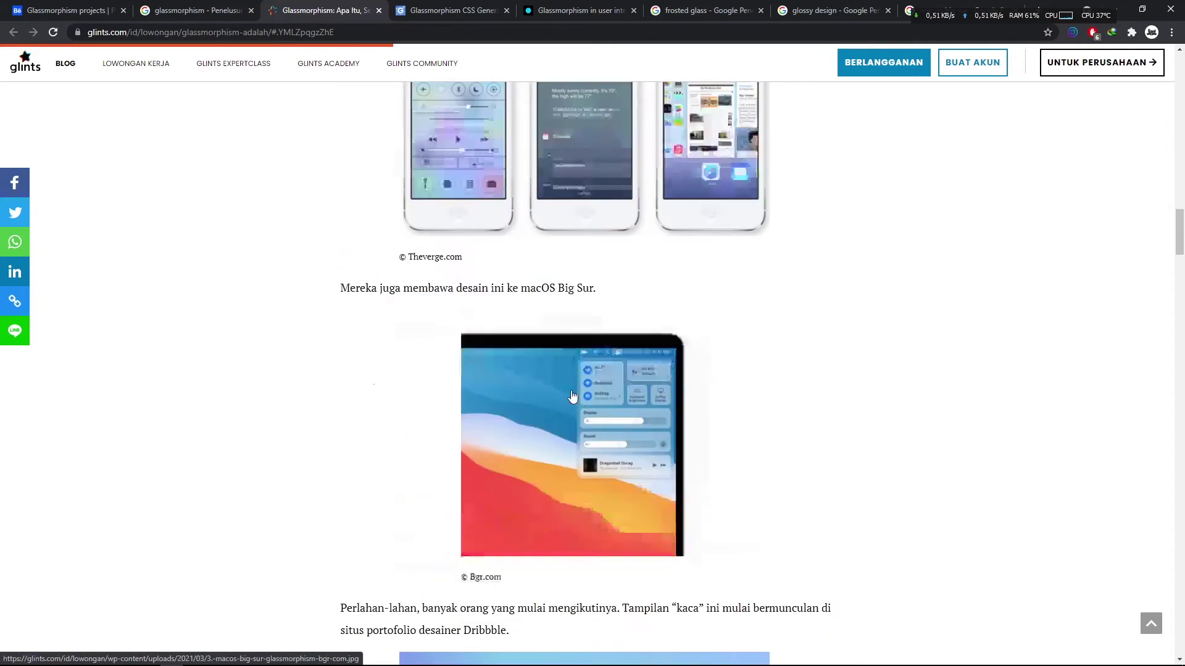
pyautogui.scroll(-10, 611, 409)
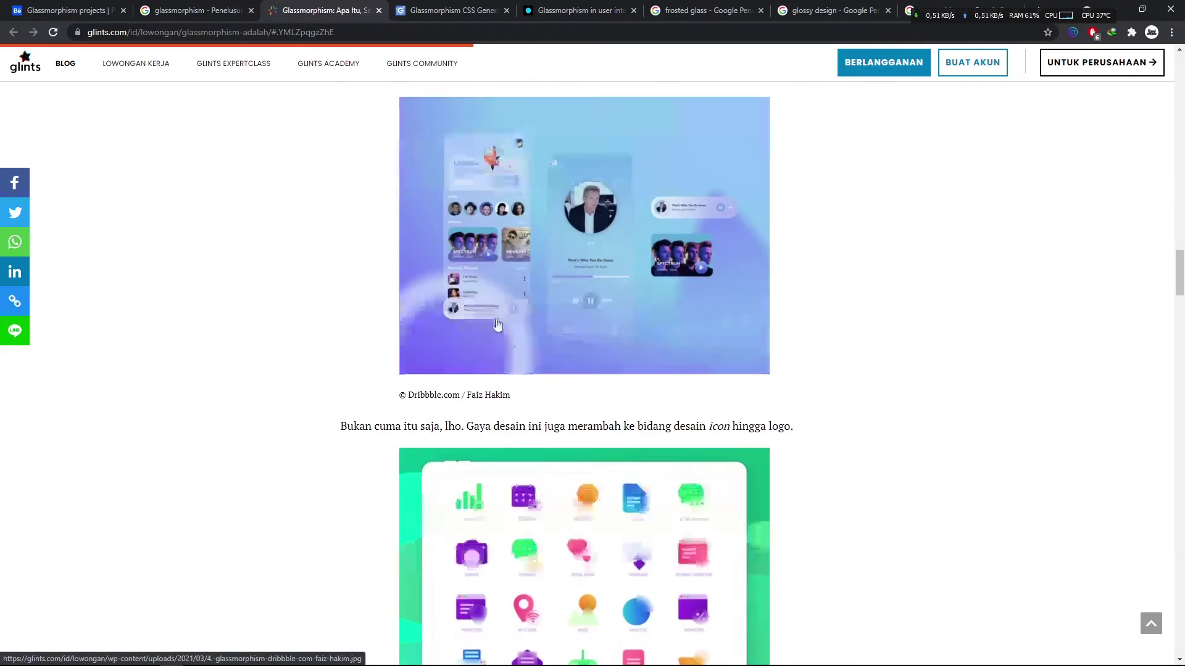
pyautogui.scroll(15, 482, 350)
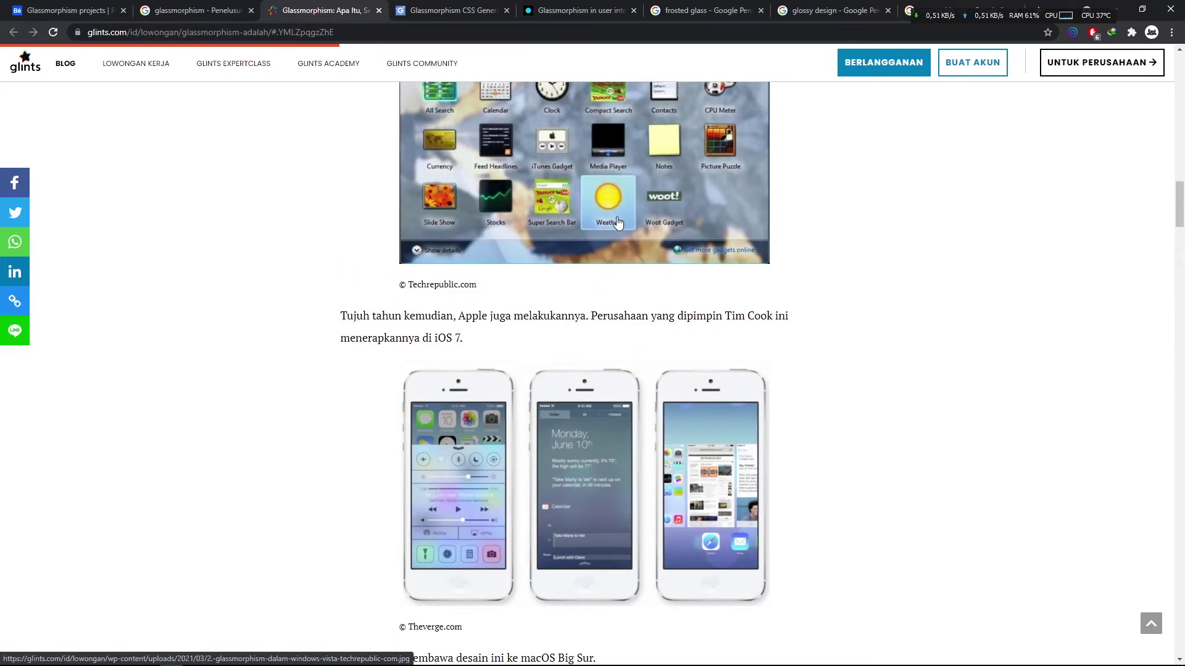
pyautogui.scroll(-1, 827, 267)
pyautogui.scroll(-4, 852, 278)
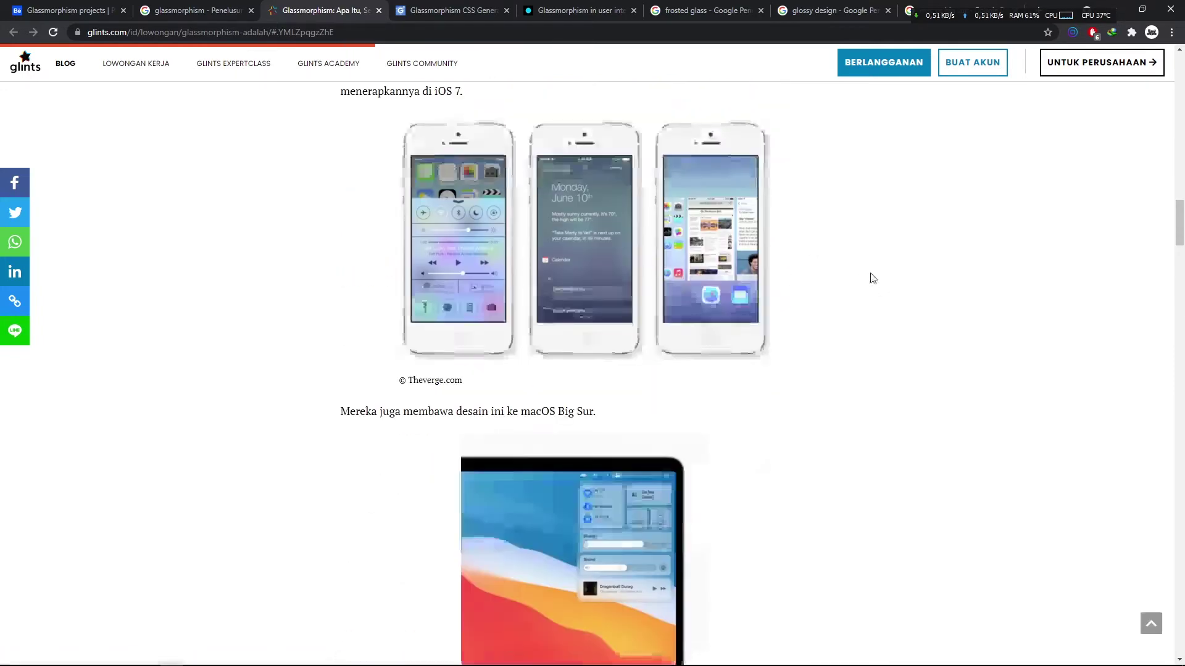
pyautogui.scroll(-13, 872, 278)
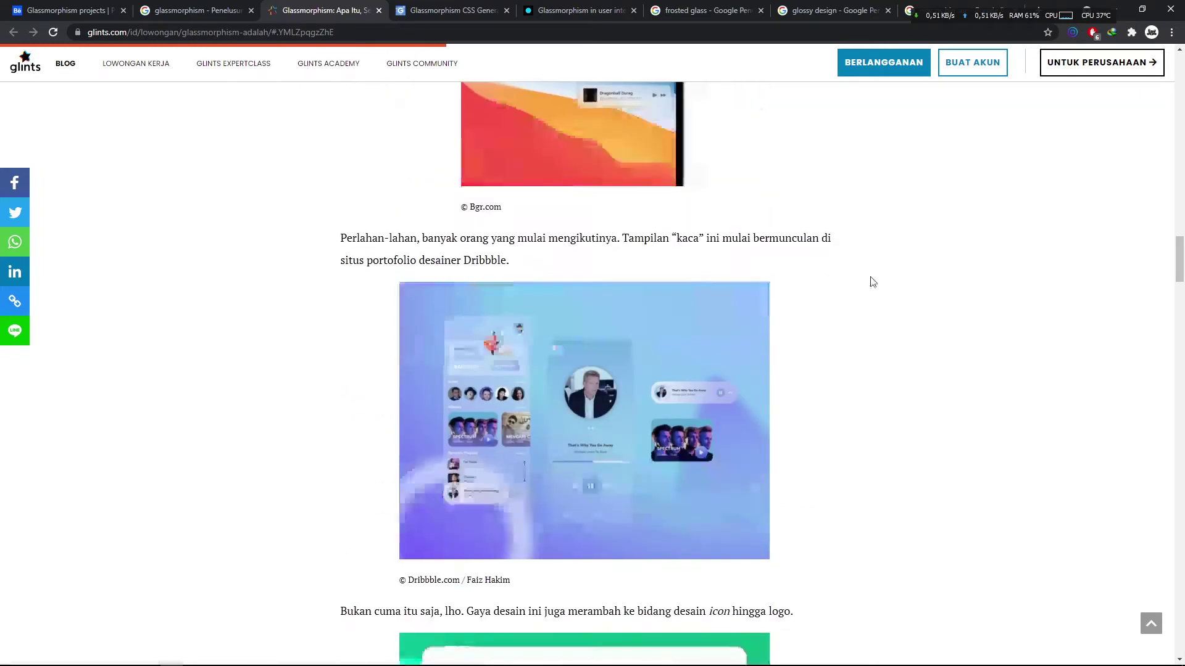
pyautogui.scroll(3, 871, 278)
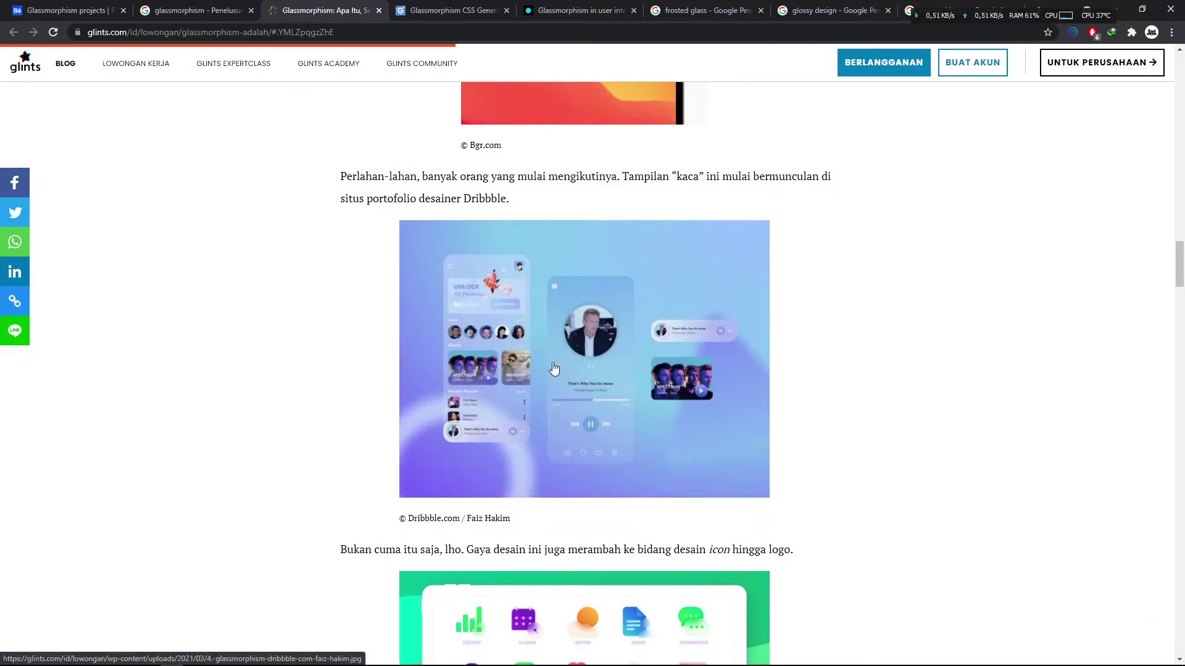
pyautogui.scroll(-5, 758, 305)
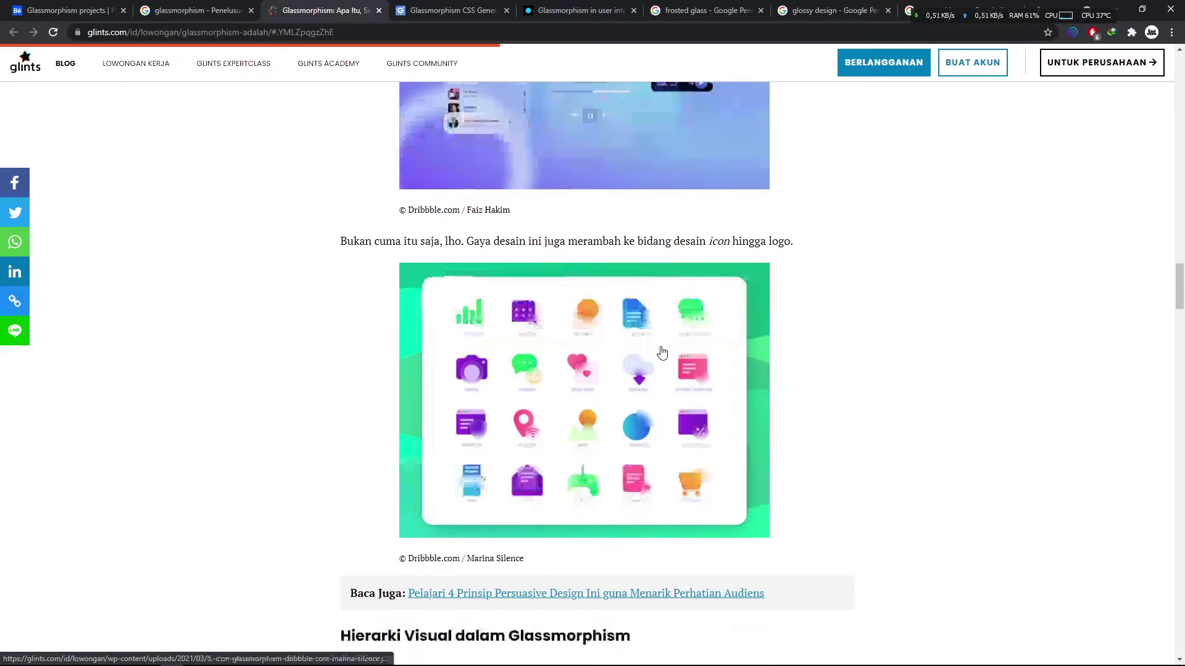
pyautogui.scroll(-6, 472, 167)
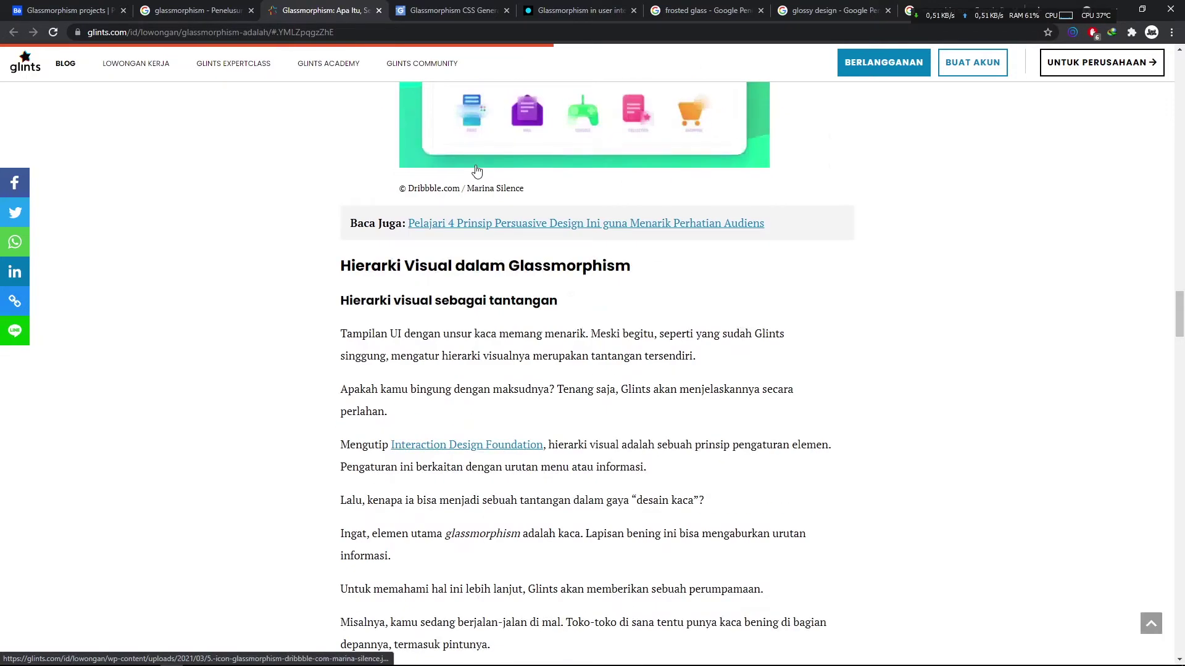
pyautogui.scroll(-5, 476, 171)
# Return to the UX Collective article and read from Dribbble analysis to the layered transparency illustration
pyautogui.hotkey('ctrl', 'Tab')
pyautogui.hotkey('ctrl', 'Tab')
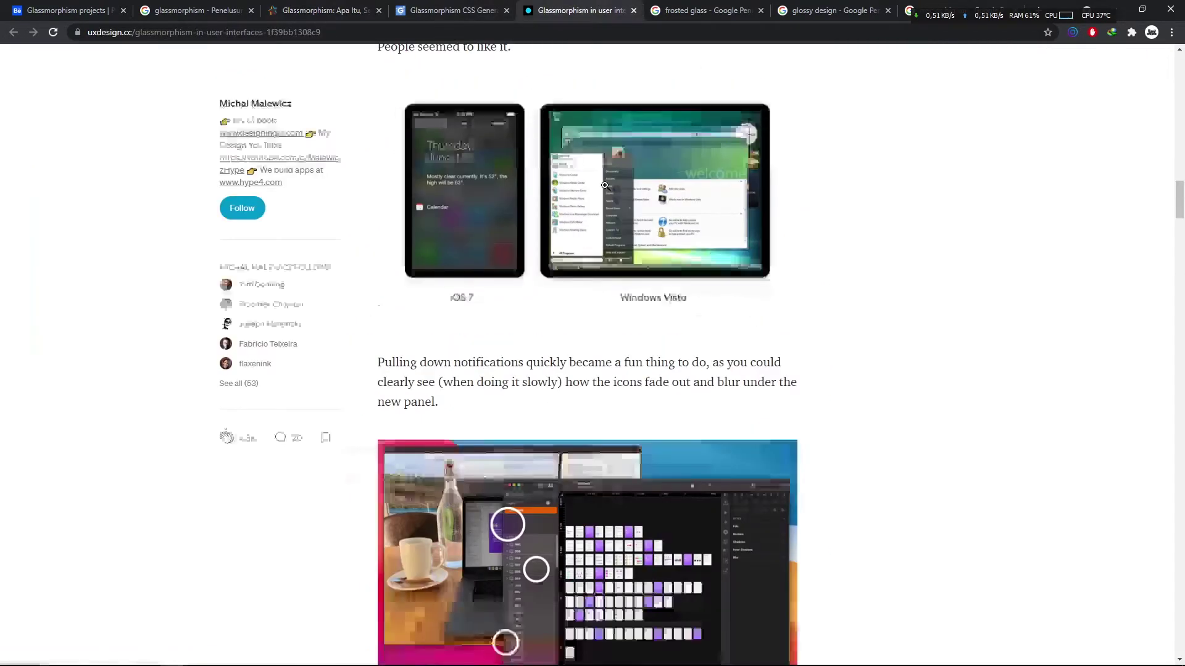
pyautogui.scroll(-17, 604, 185)
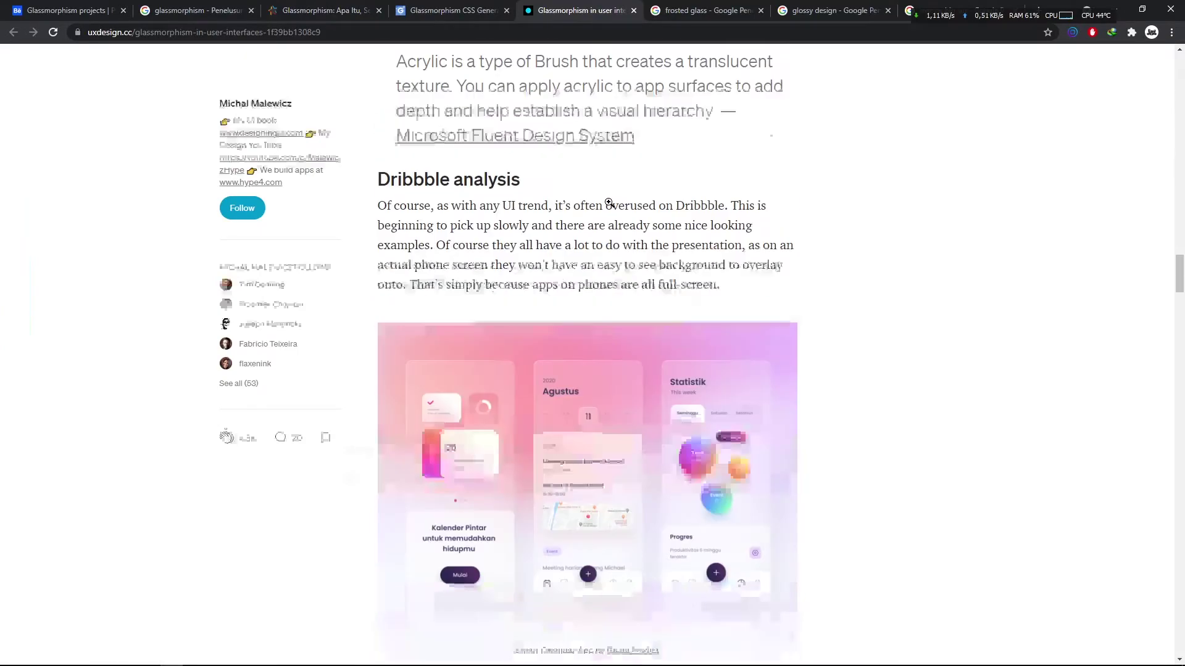
pyautogui.scroll(-20, 608, 202)
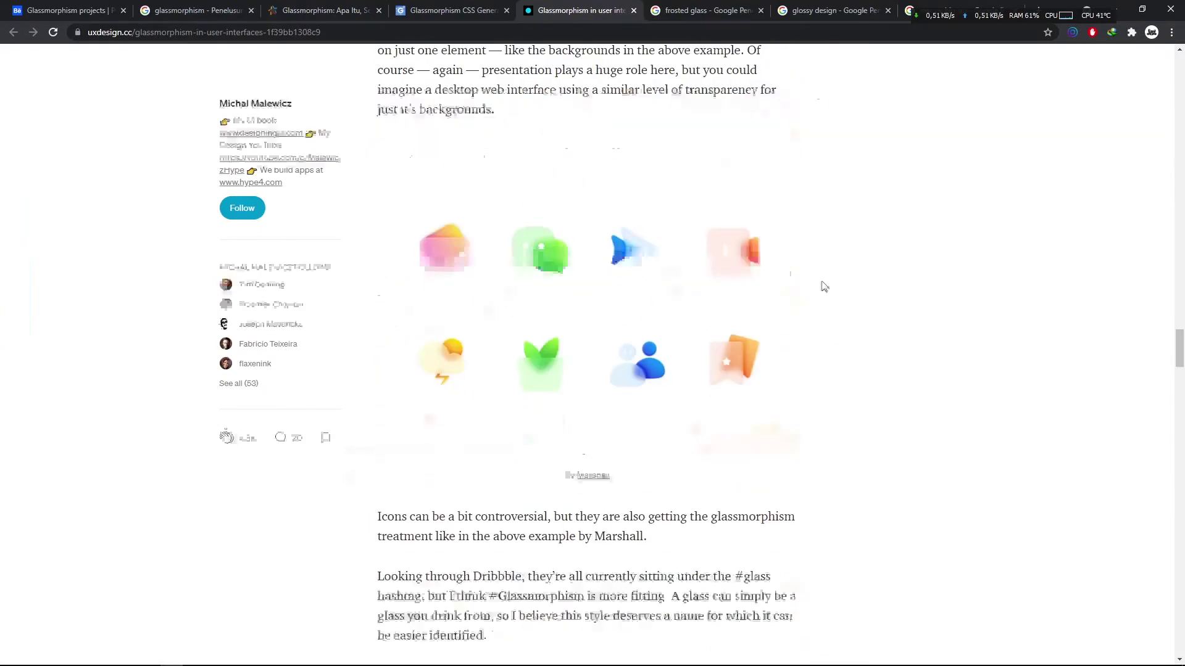
pyautogui.scroll(-6, 827, 289)
pyautogui.scroll(-6, 833, 292)
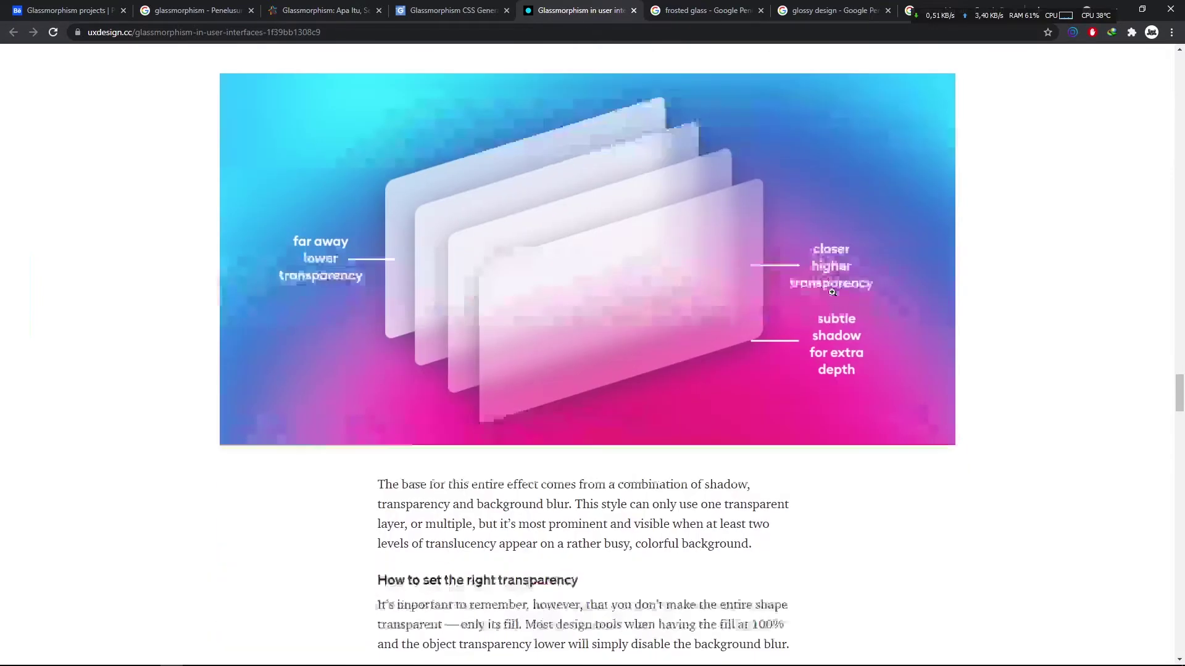
# Browse the glassmorphism project results on Behance and return to the settings of the Glassmorphism CSS Generator
pyautogui.click(188, 11)
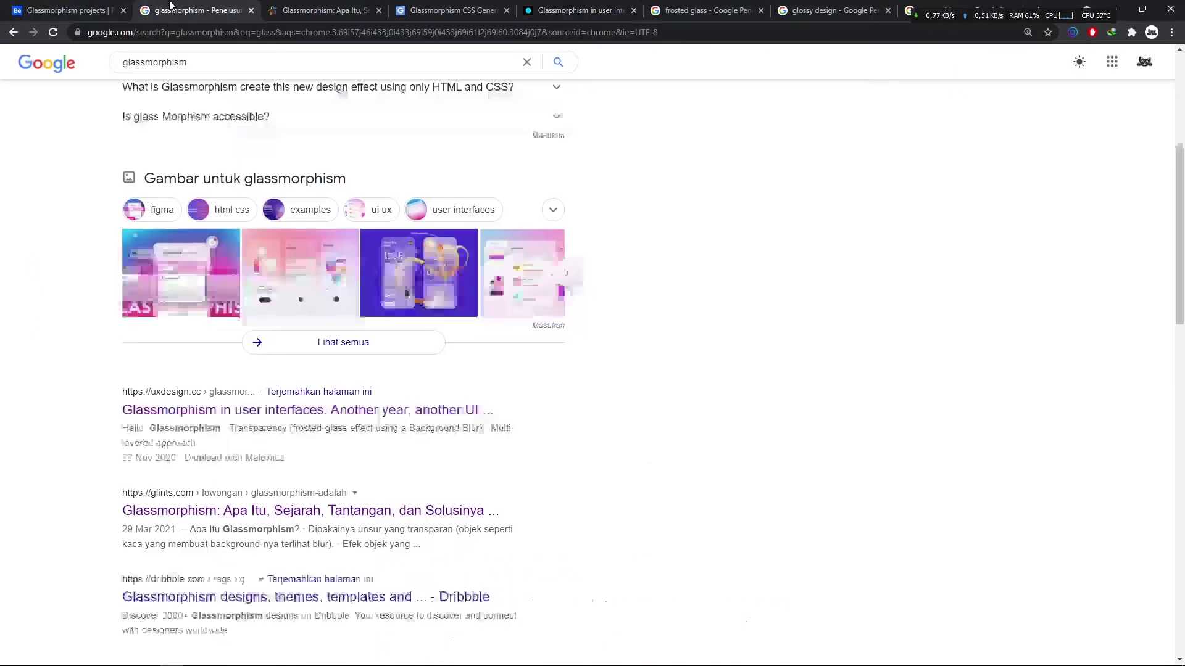
pyautogui.click(194, 66)
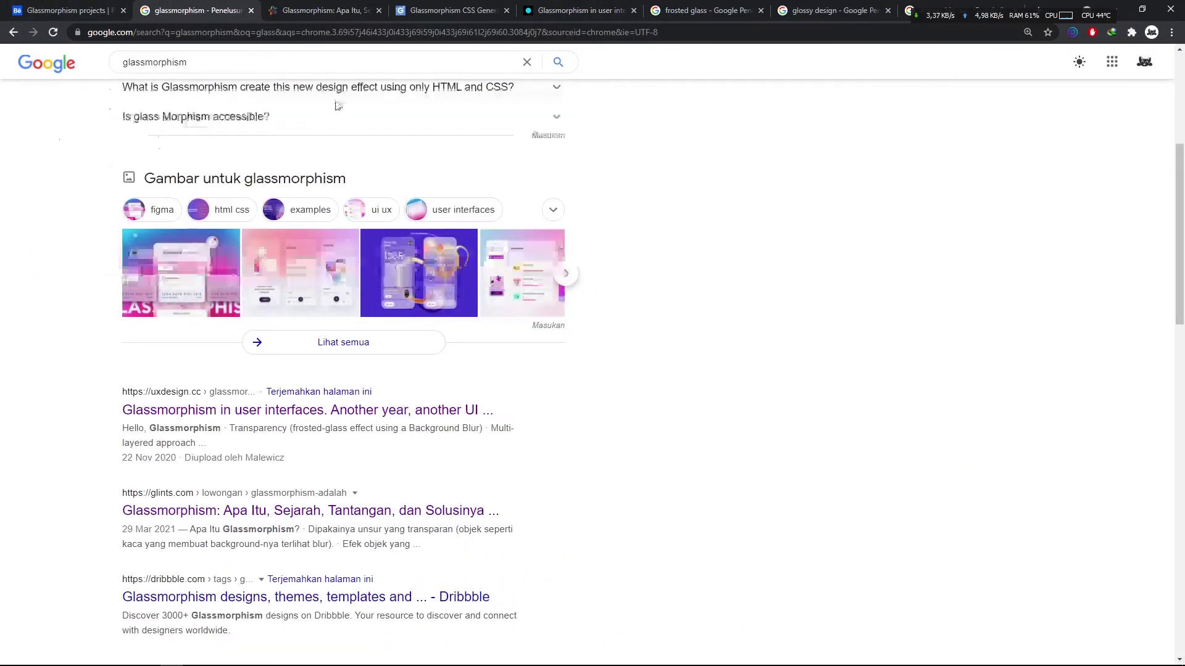
pyautogui.click(61, 10)
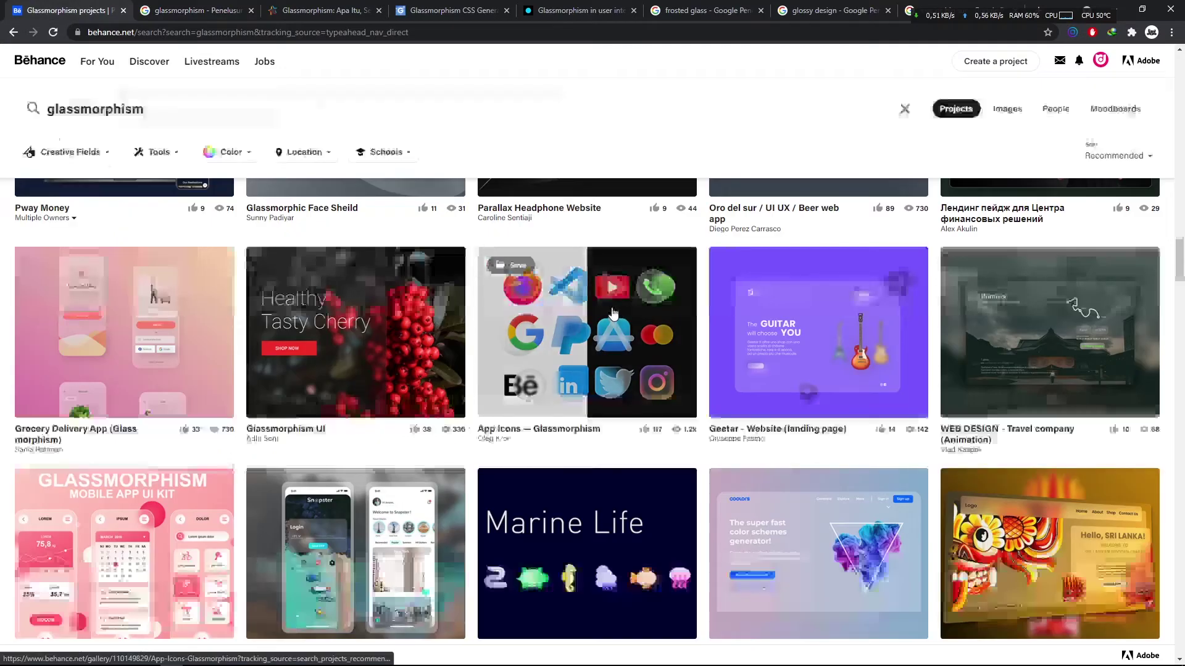
pyautogui.scroll(-4, 639, 321)
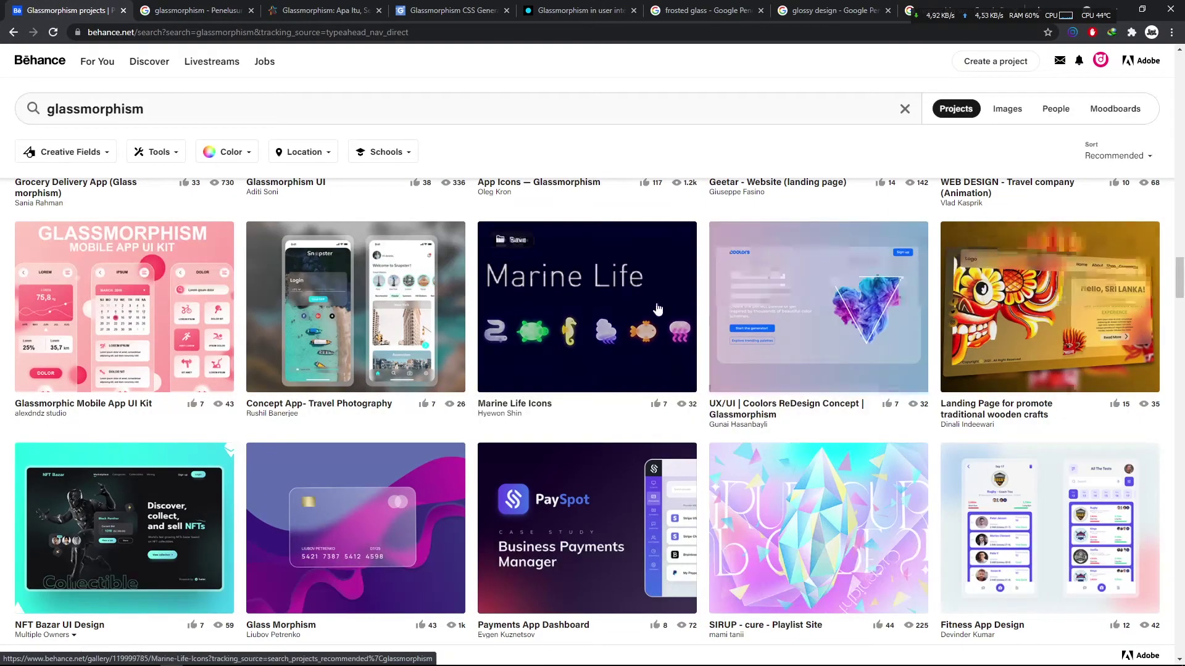
pyautogui.scroll(3, 326, 341)
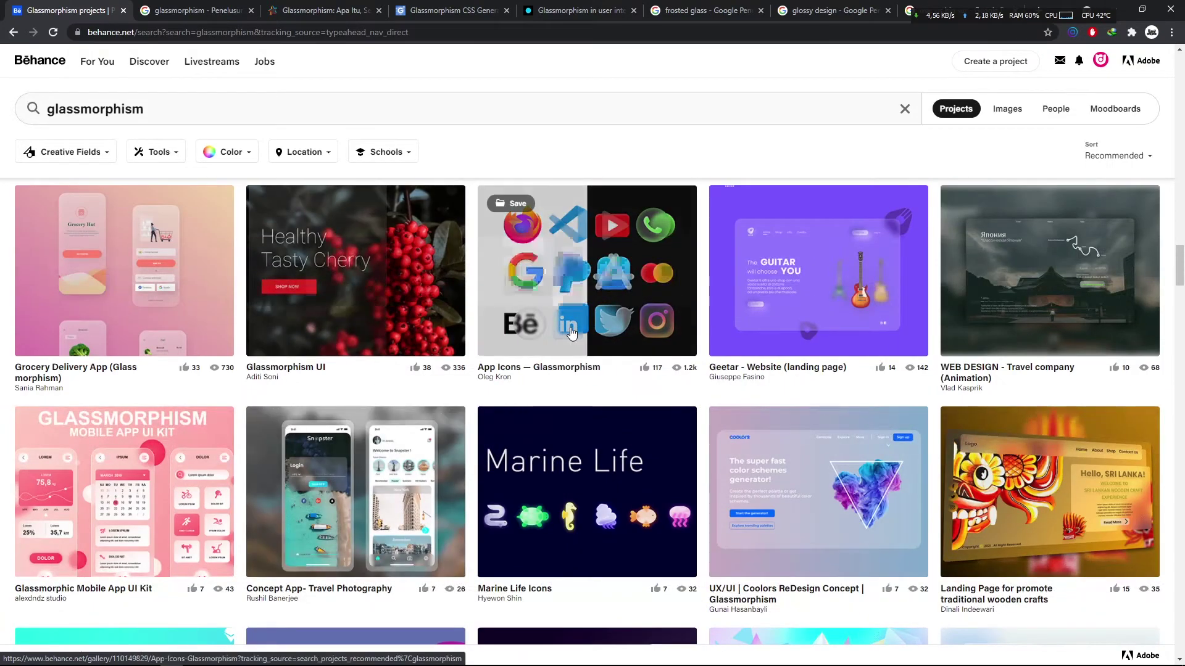
pyautogui.scroll(-4, 572, 333)
pyautogui.scroll(-3, 572, 333)
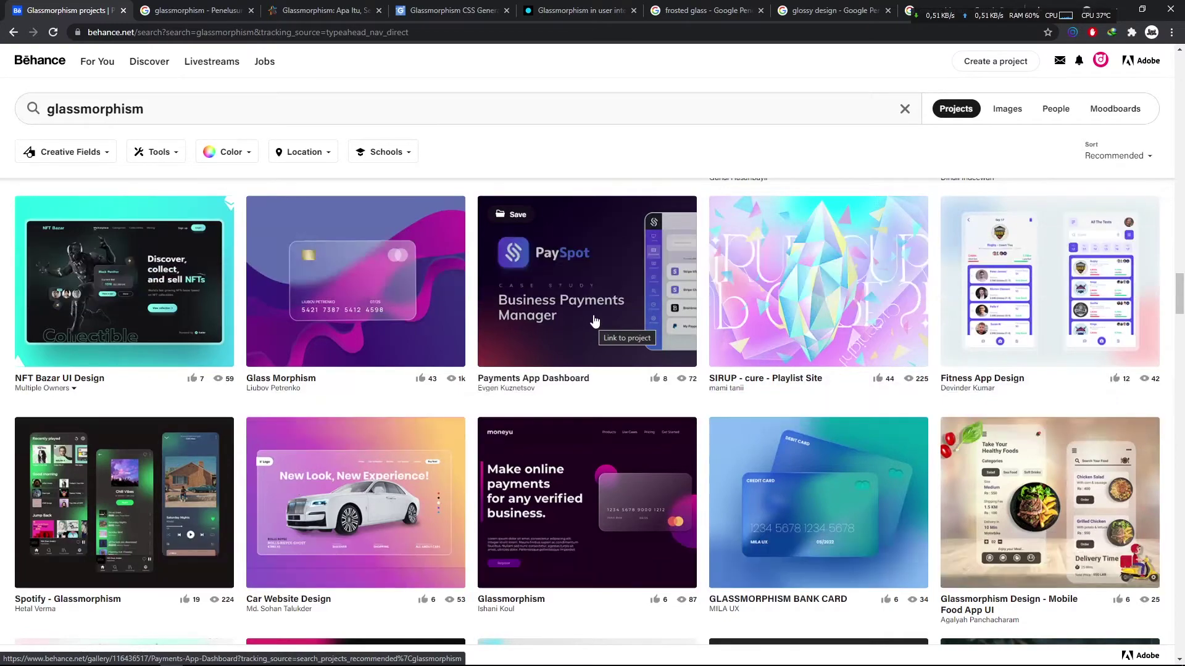
pyautogui.scroll(-3, 383, 410)
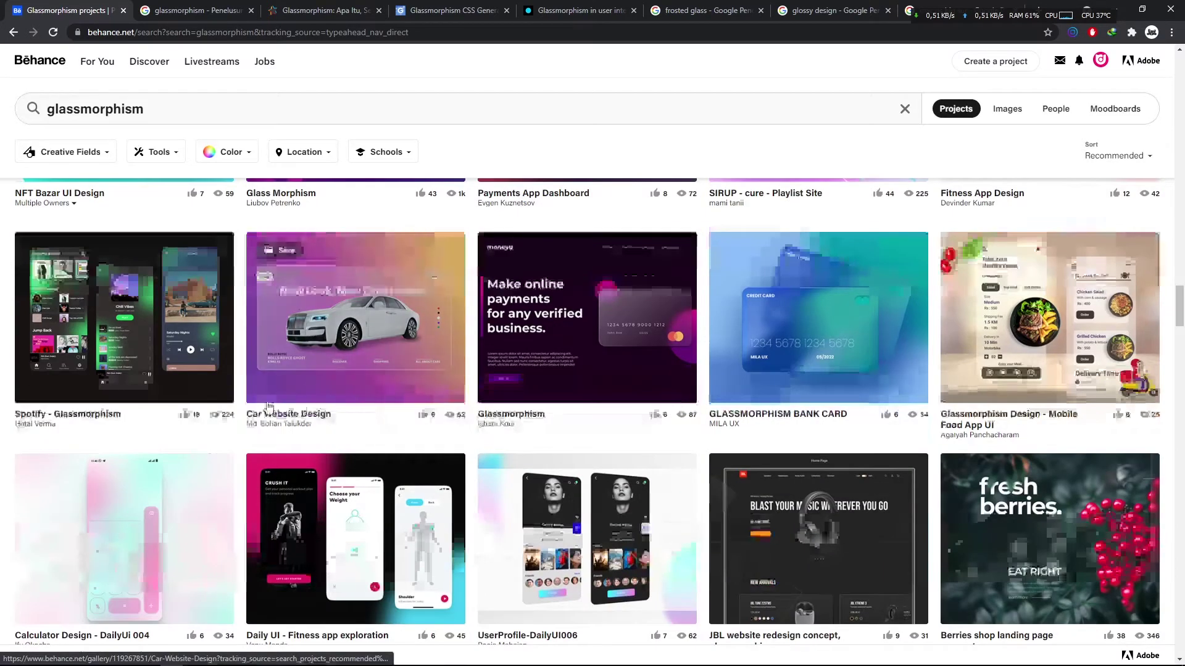
pyautogui.scroll(-3, 269, 407)
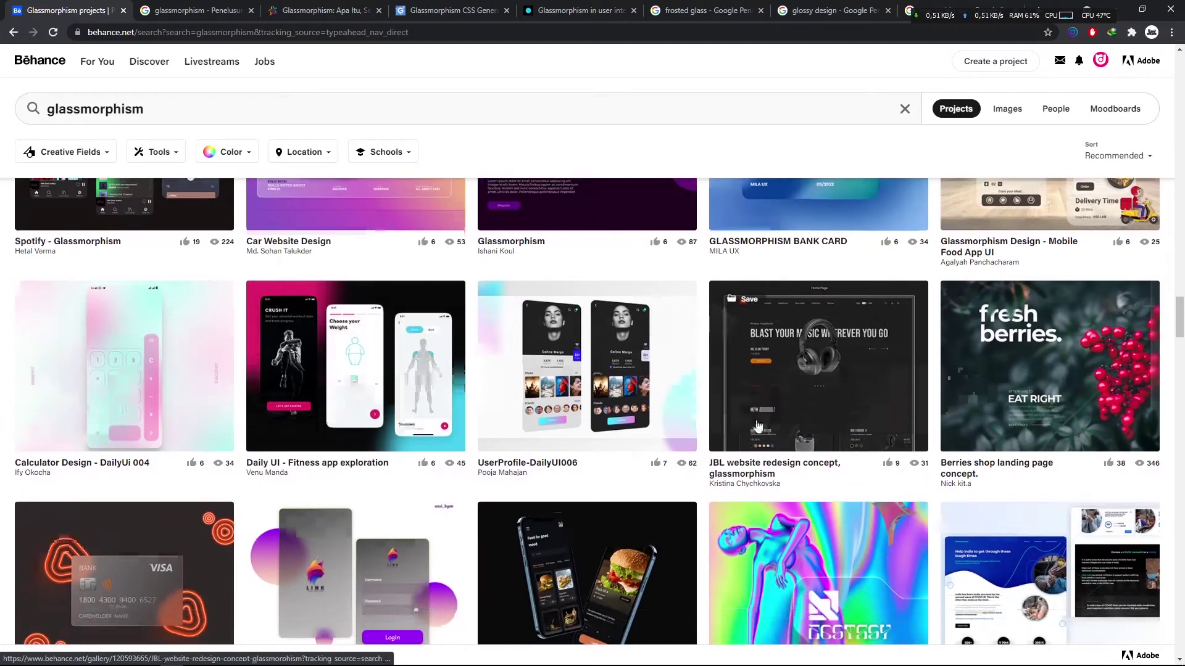
pyautogui.scroll(-3, 757, 426)
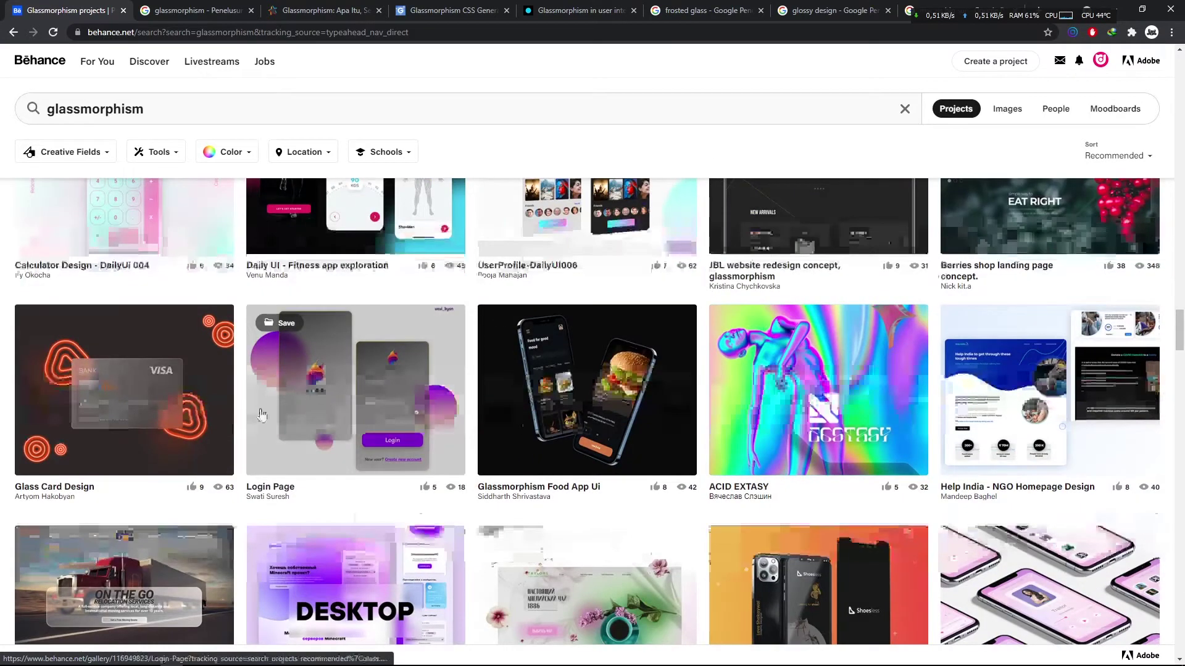
pyautogui.scroll(5, 262, 414)
pyautogui.click(450, 10)
pyautogui.scroll(5, 634, 402)
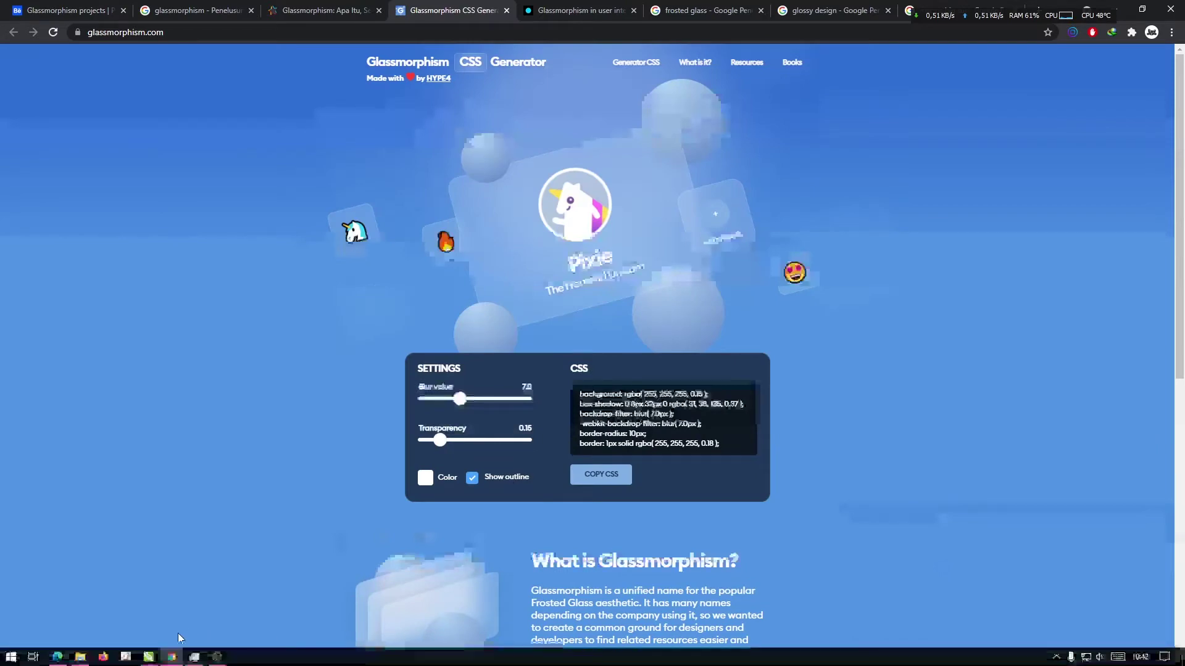
# Switch to CorelDRAW and draw an unfilled square about 113 mm wide near the middle of the page
pyautogui.click(151, 659)
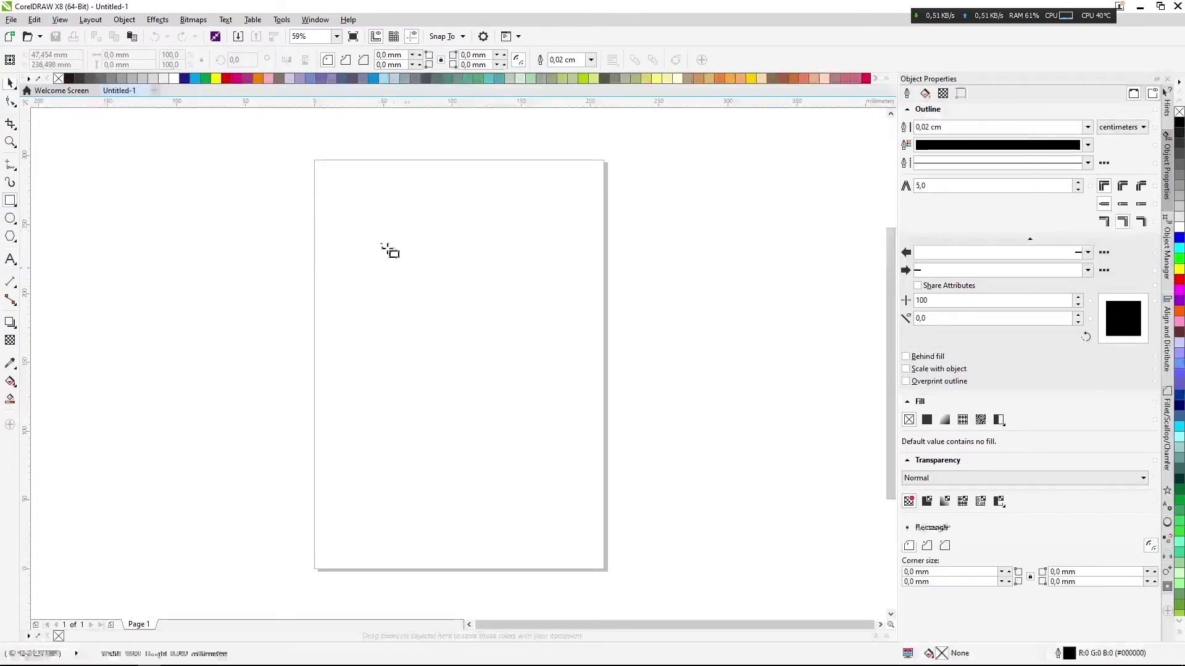
pyautogui.moveTo(380, 244); pyautogui.dragTo(534, 365)
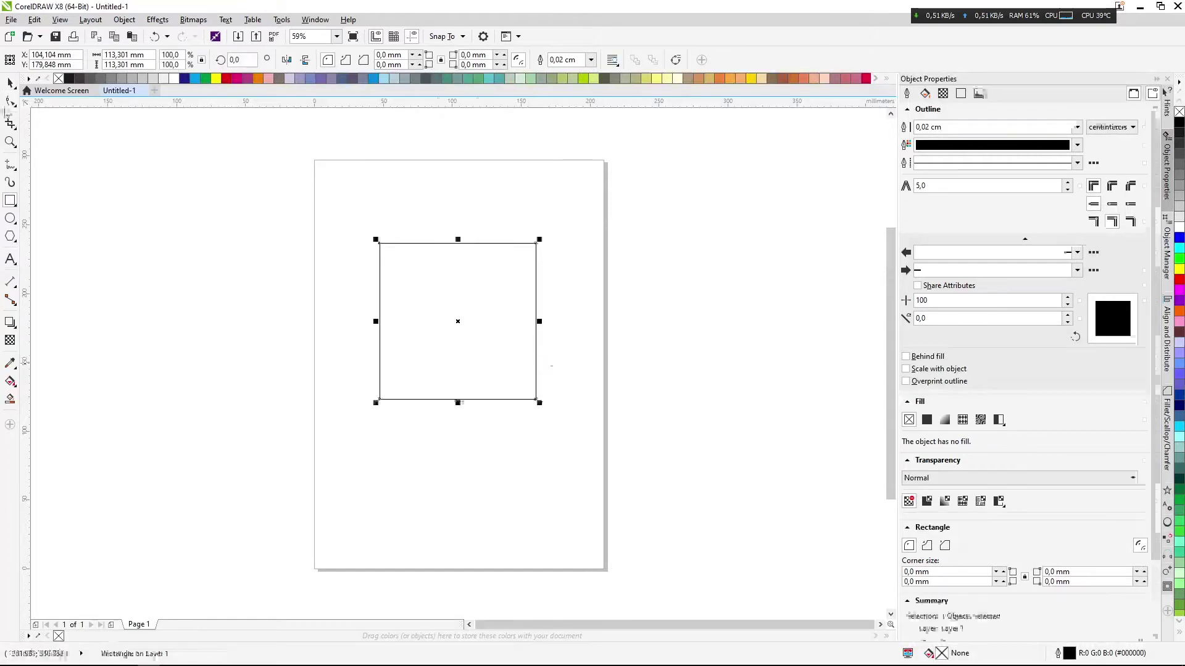
pyautogui.press('space')
pyautogui.click(499, 297)
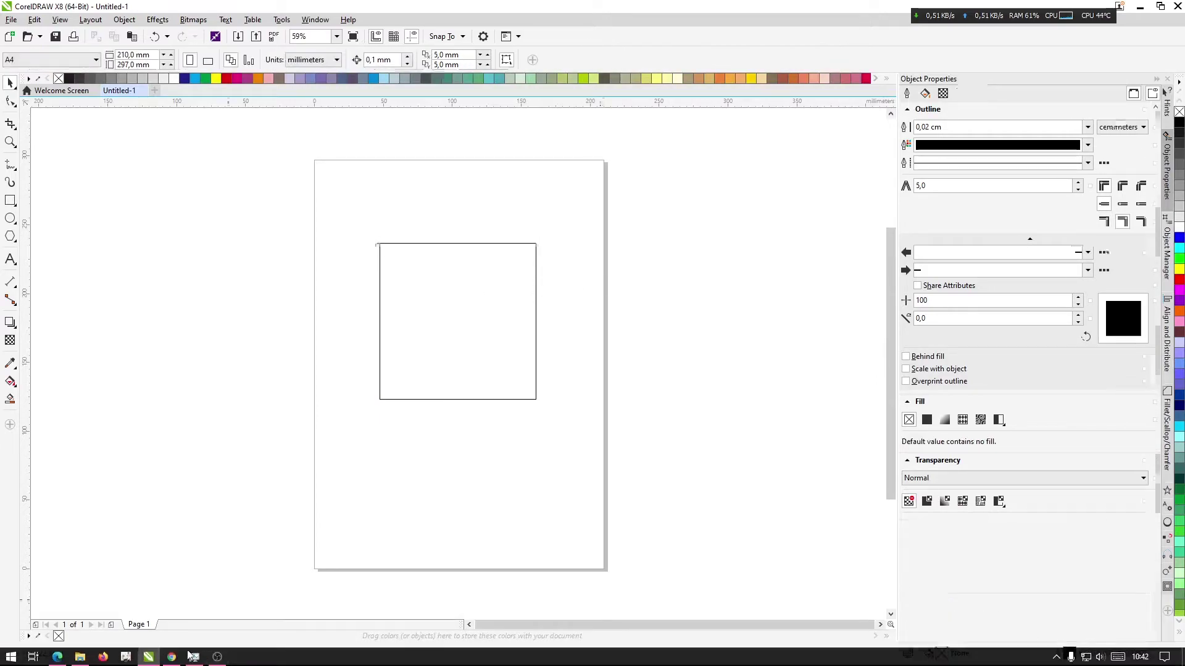
# Switch back to Chrome and revisit the CSS generator and the UX Collective article's glassmorphism icon example
pyautogui.click(171, 658)
pyautogui.scroll(-2, 730, 233)
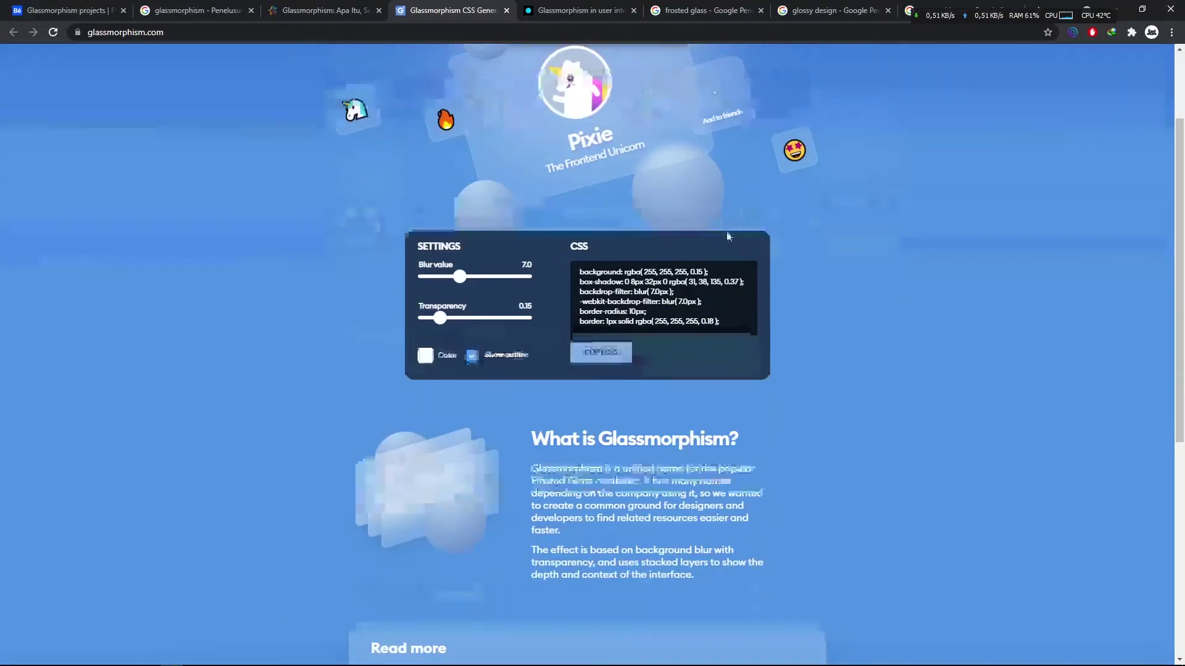
pyautogui.click(577, 10)
pyautogui.scroll(-5, 528, 270)
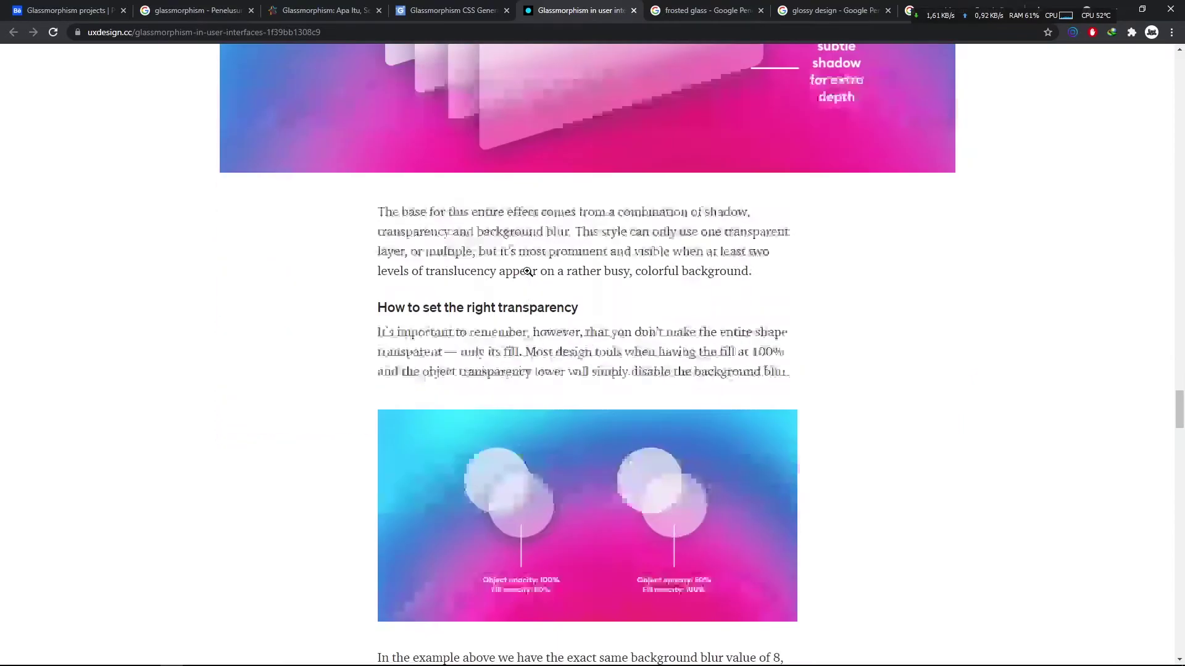
pyautogui.scroll(13, 529, 271)
pyautogui.scroll(2, 528, 272)
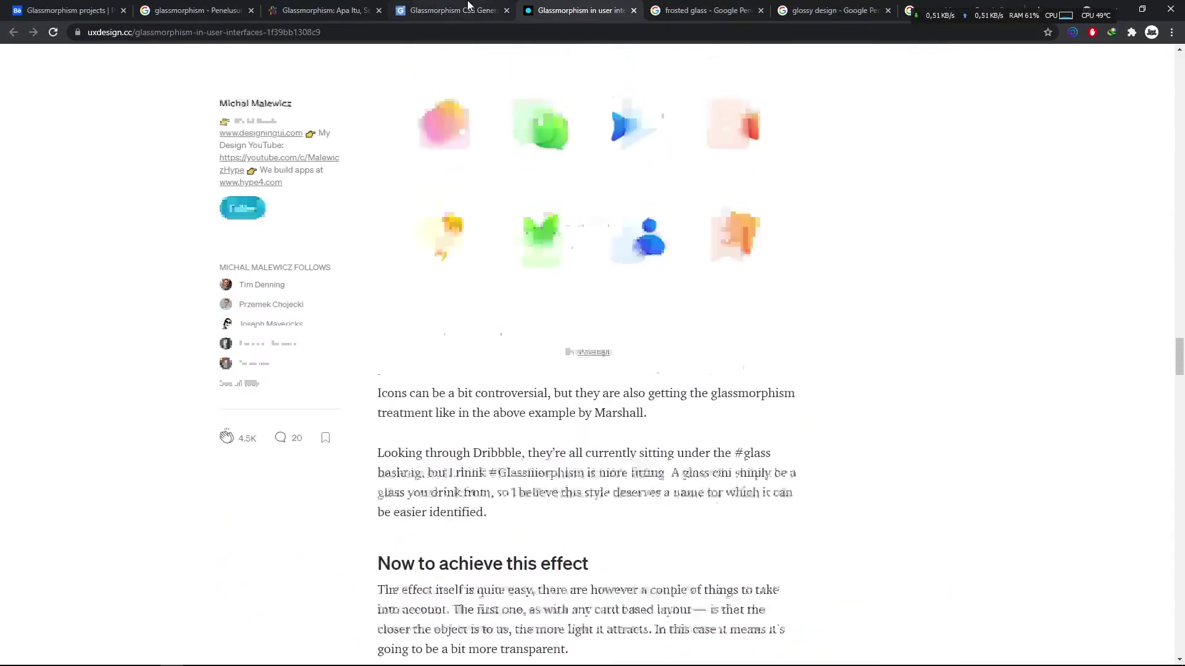
pyautogui.click(453, 10)
pyautogui.click(598, 5)
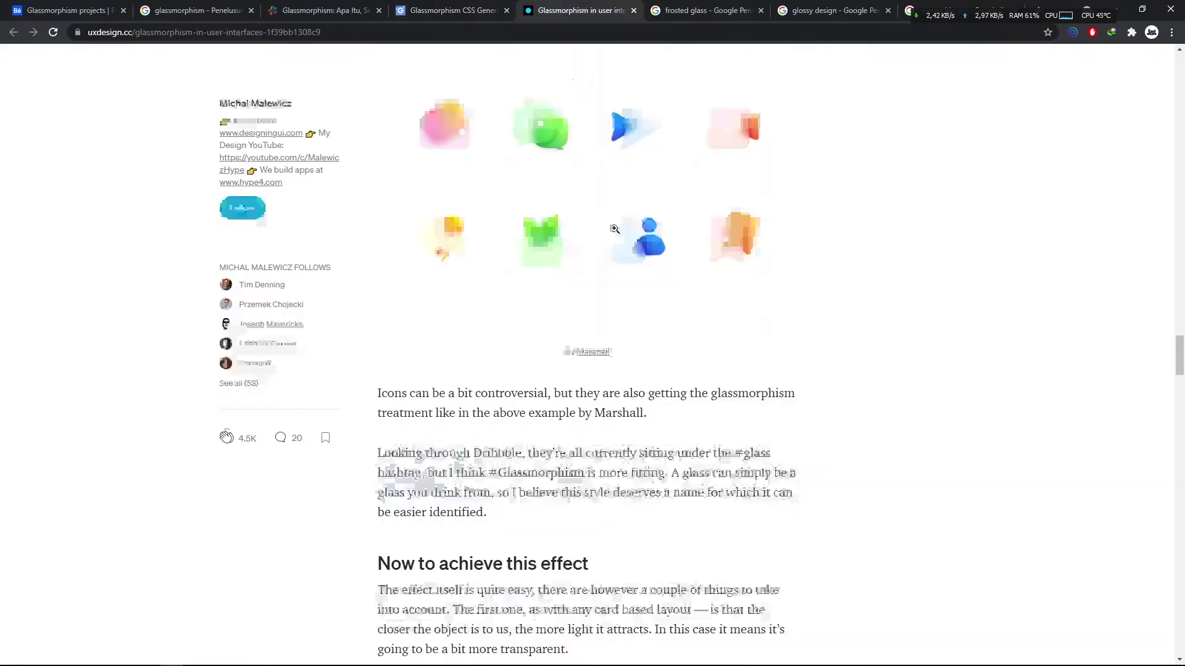
pyautogui.scroll(2, 622, 253)
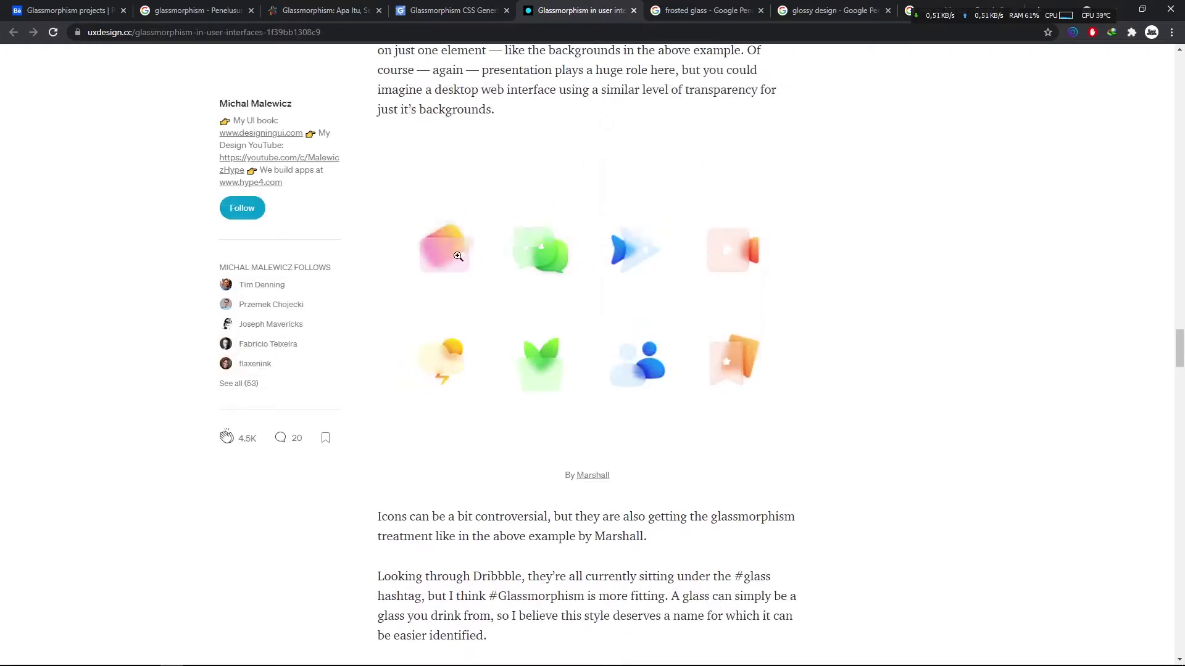
# Search Google for "blur background" in place of "glassmorphism" and show the image results
pyautogui.click(317, 5)
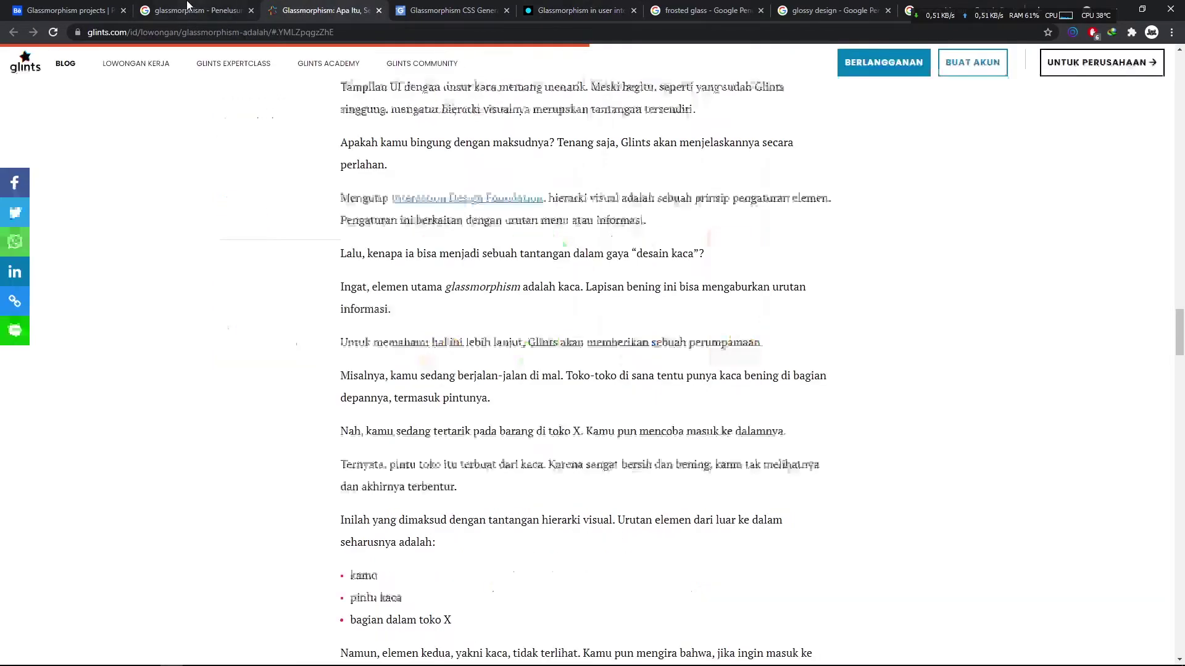
pyautogui.click(196, 10)
pyautogui.scroll(5, 384, 124)
pyautogui.moveTo(219, 77); pyautogui.dragTo(85, 72)
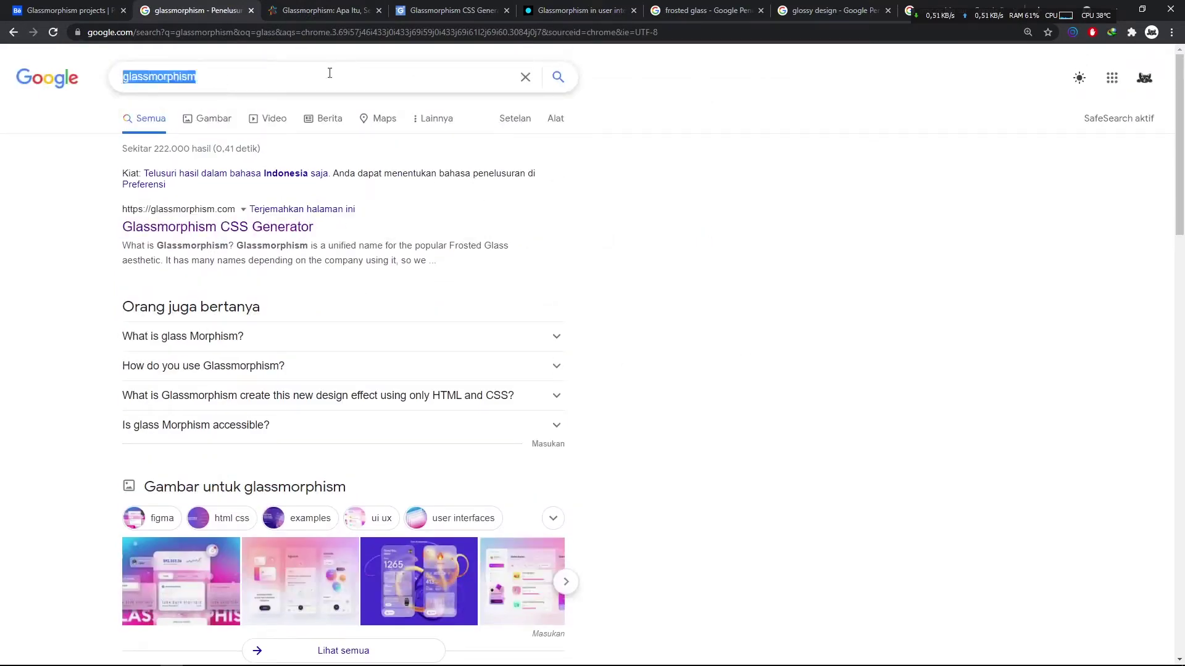
pyautogui.write('blur')
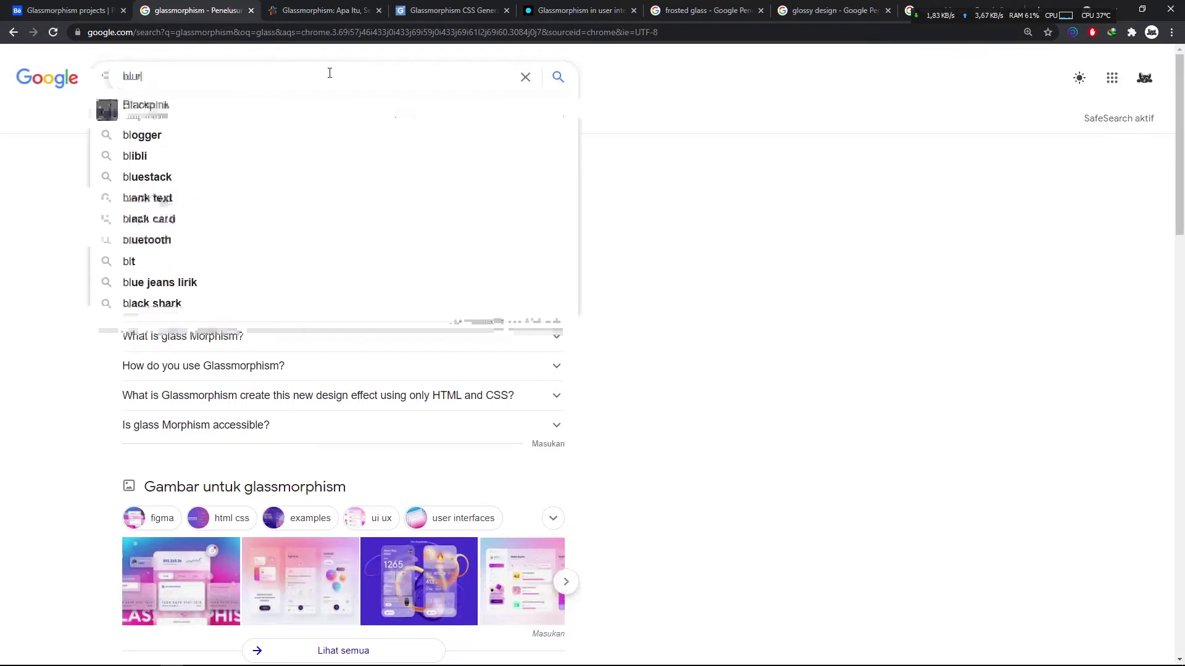
pyautogui.write(' background')
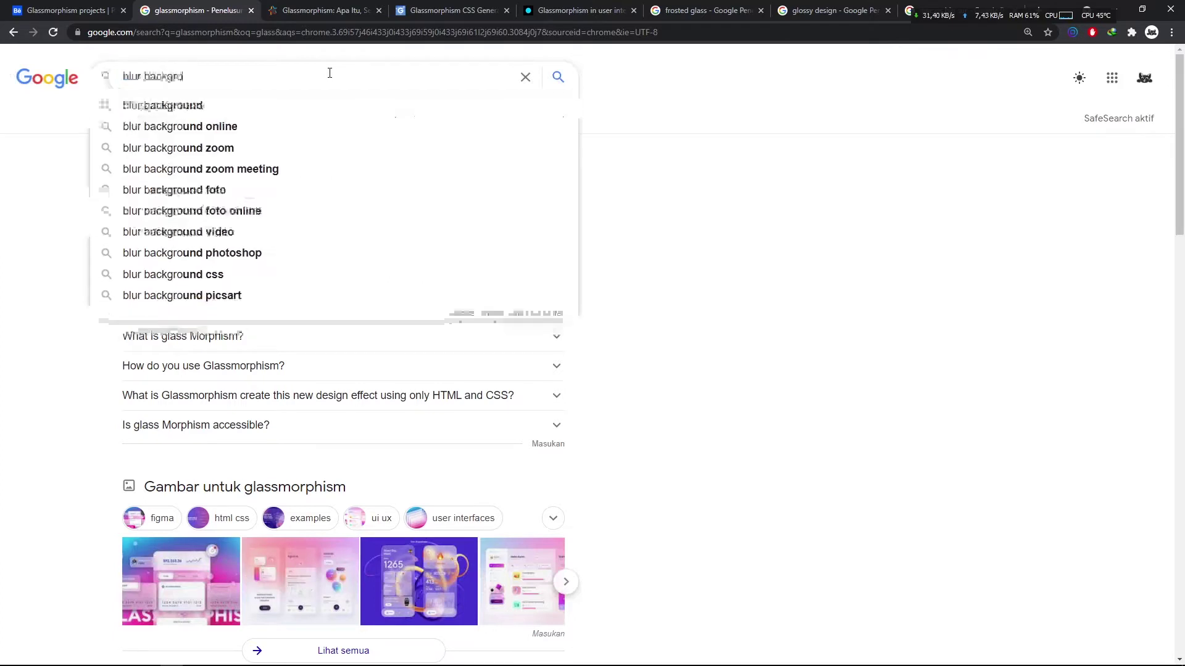
pyautogui.press('Return')
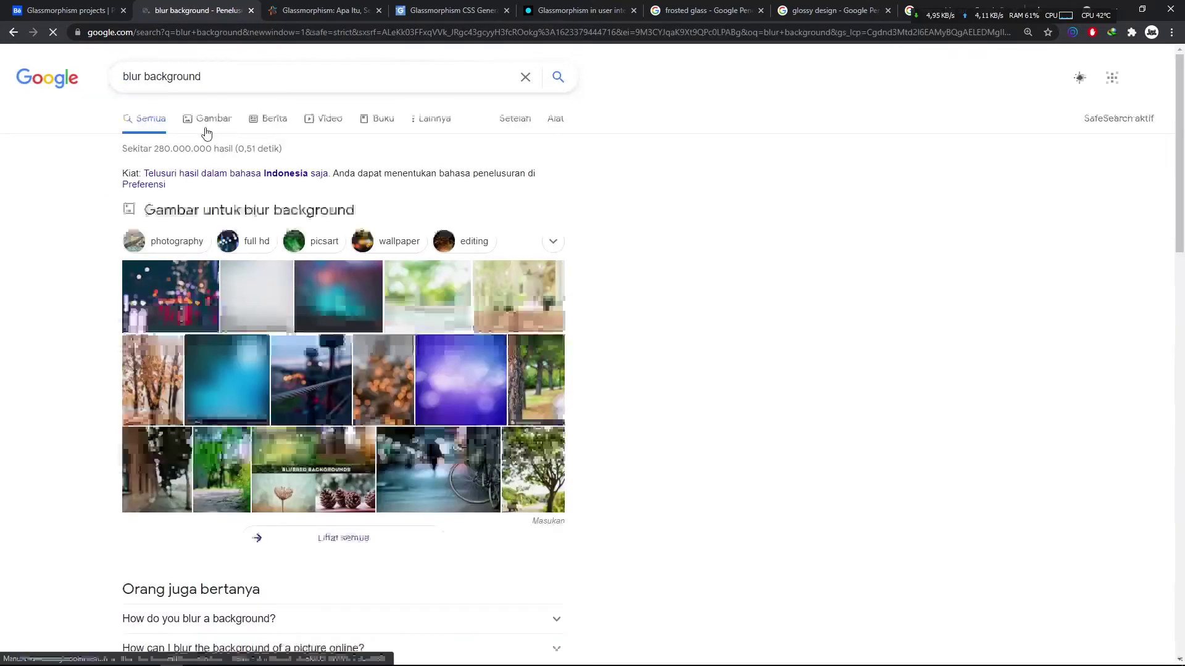
pyautogui.click(205, 123)
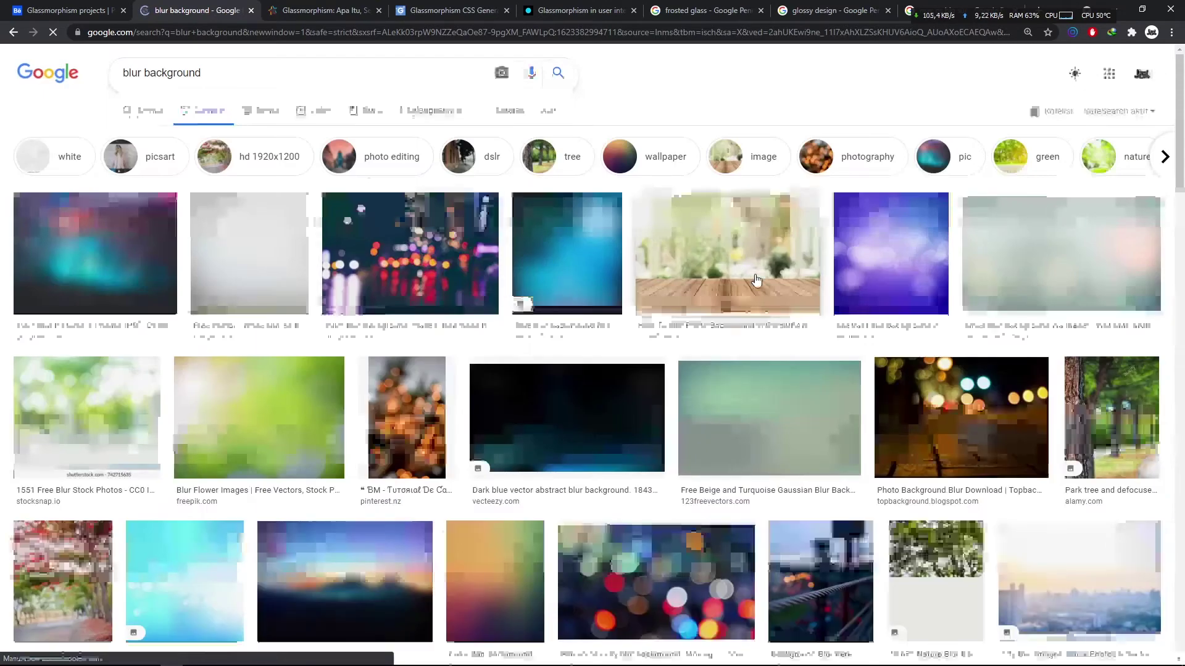
# Browse the blurred backgrounds and copy the dark teal and pink blur image from Unsplash
pyautogui.scroll(-2, 512, 302)
pyautogui.scroll(-5, 542, 336)
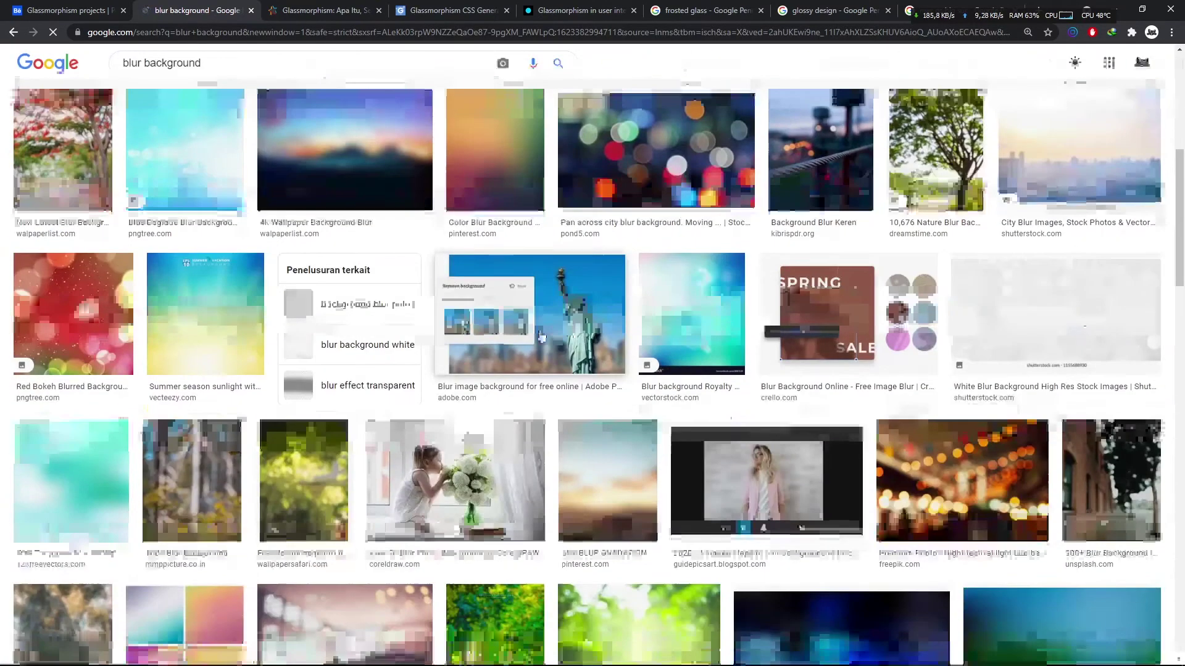
pyautogui.scroll(7, 438, 321)
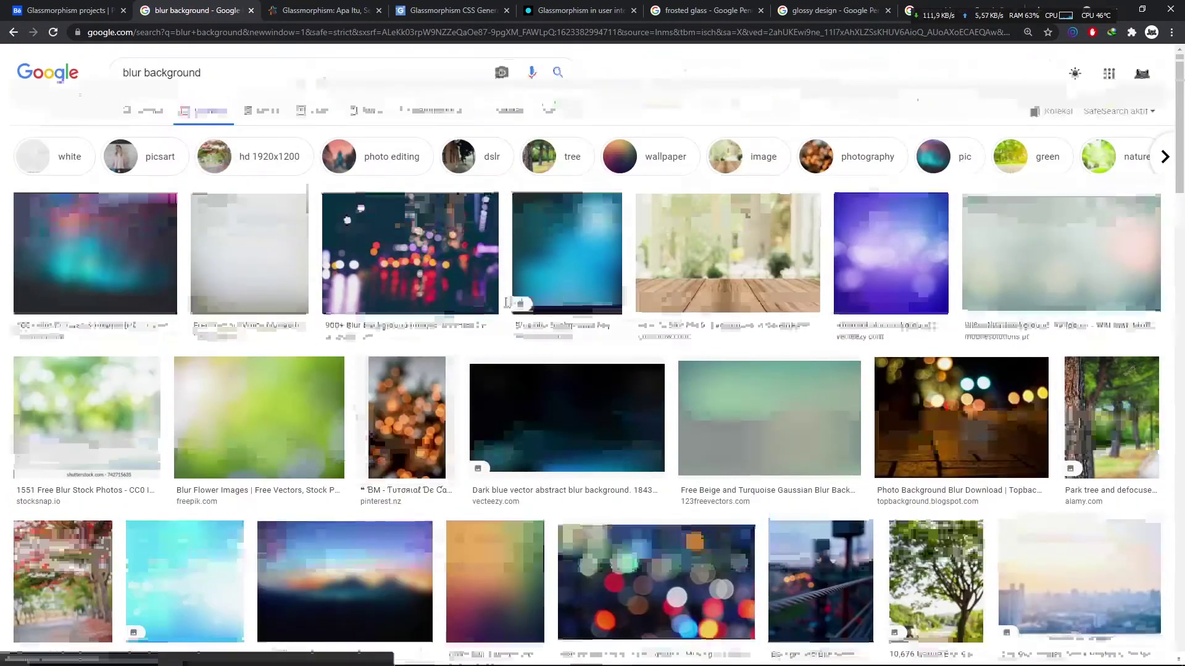
pyautogui.scroll(-4, 350, 285)
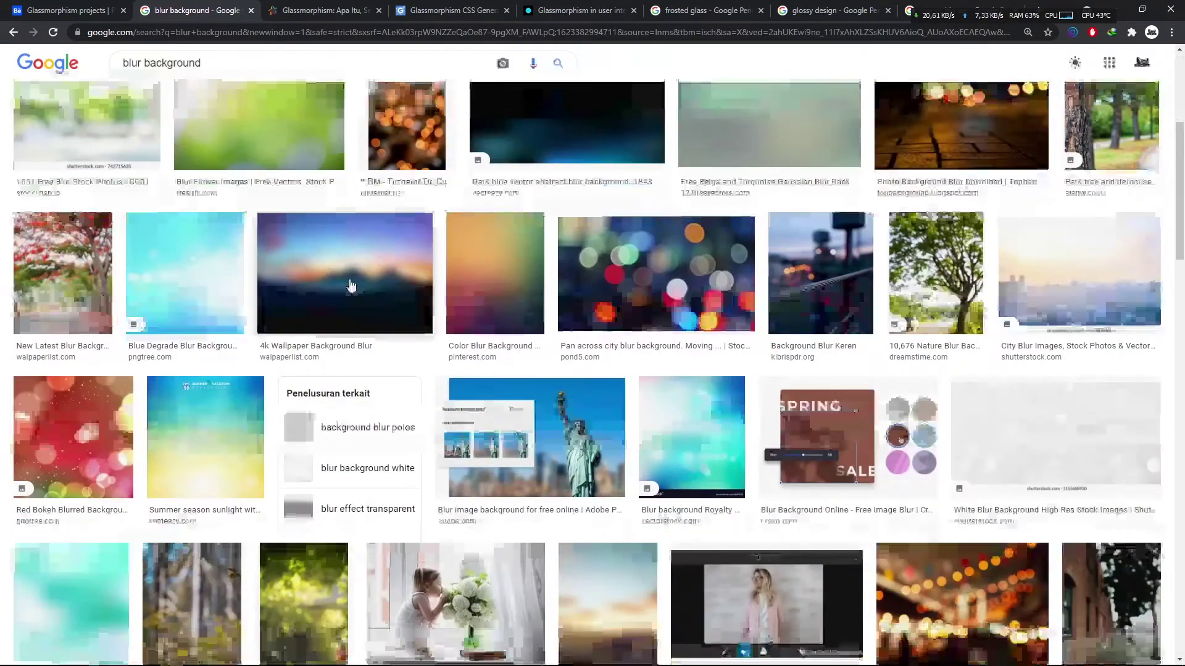
pyautogui.scroll(5, 351, 285)
pyautogui.click(167, 259)
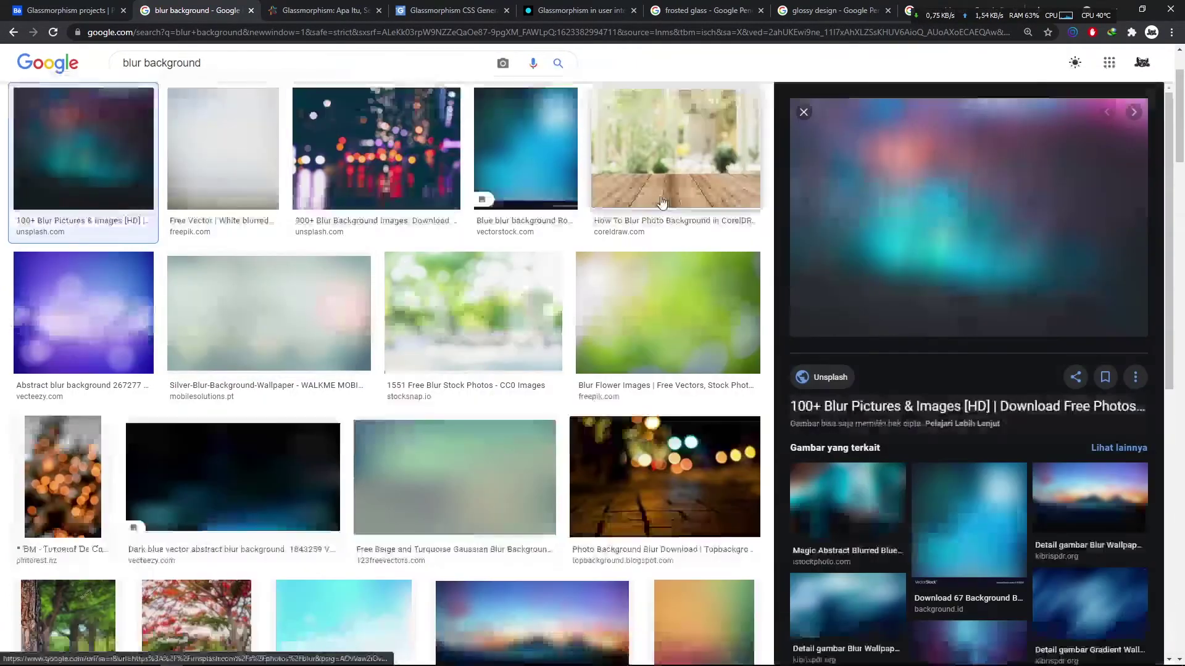
pyautogui.rightClick(984, 184)
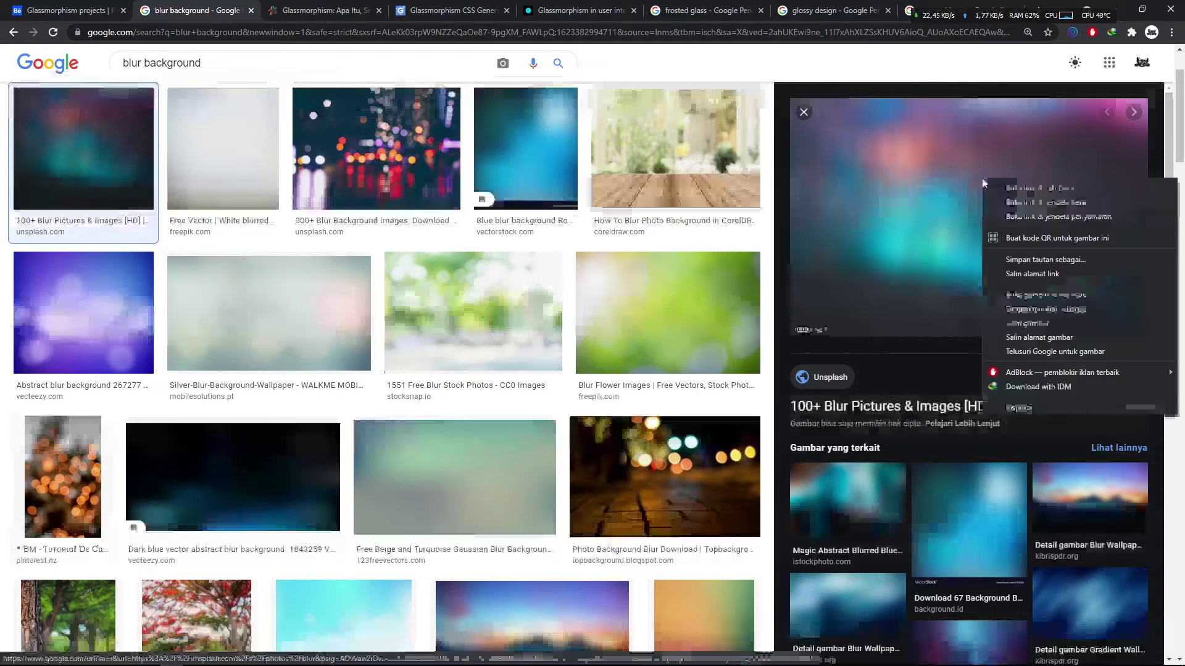
pyautogui.click(1042, 324)
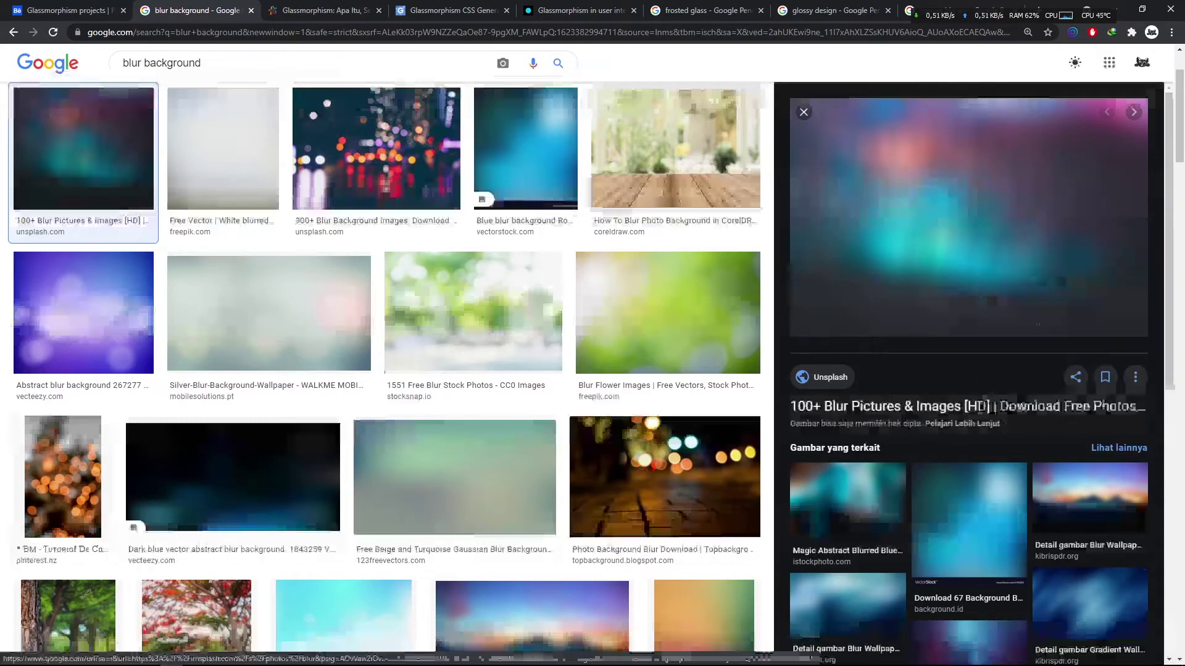
# Switch to CorelDRAW, paste the blurred image over the page and bring the square, filled white, in front of it
pyautogui.click(169, 658)
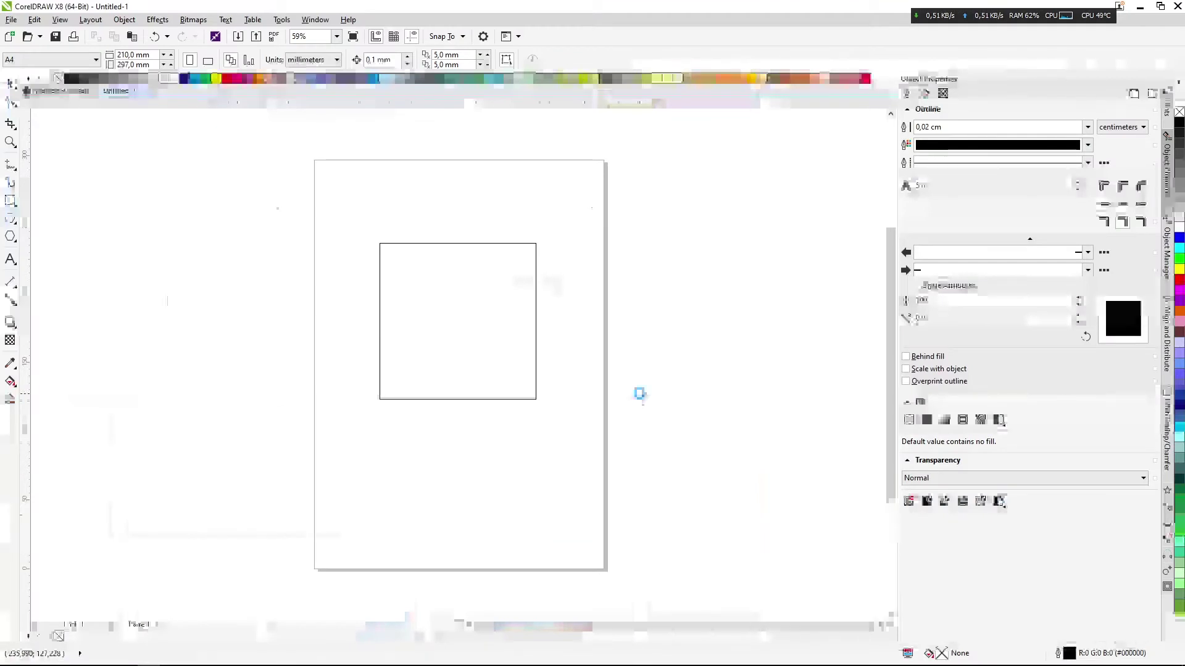
pyautogui.hotkey('ctrl', 'v')
pyautogui.moveTo(768, 504); pyautogui.dragTo(214, 138)
pyautogui.hotkey('shift', 'pageup')
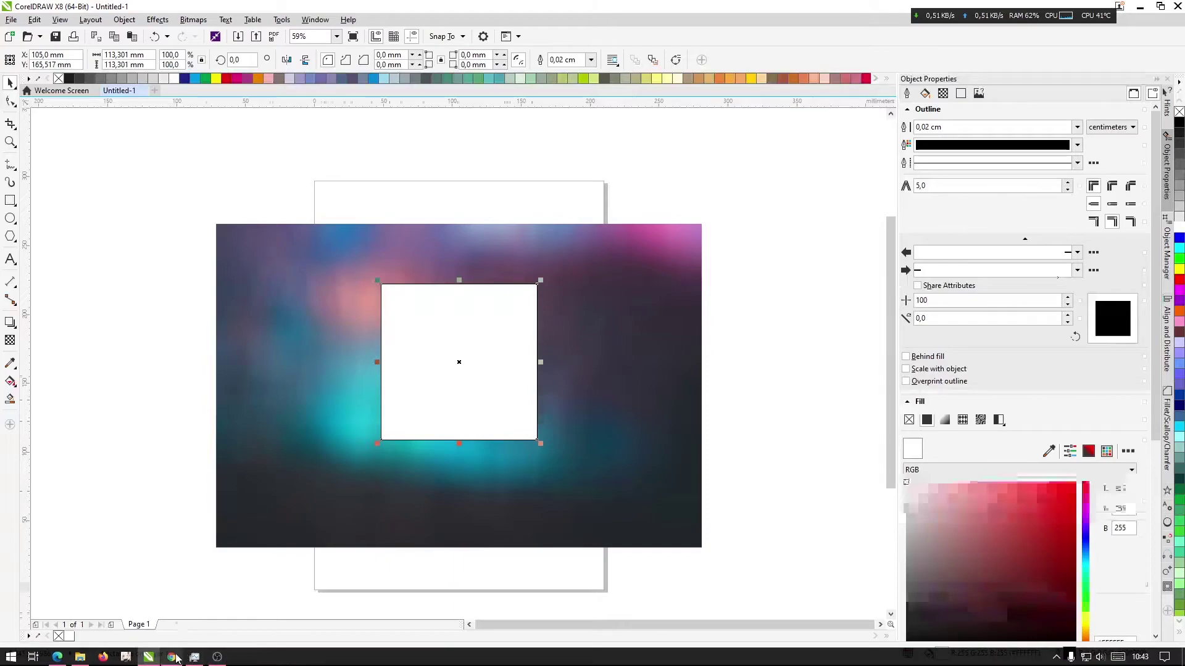
# Switch to Chrome and set the Glassmorphism CSS Generator's transparency to 0.20 and blur value to 6.0
pyautogui.click(171, 658)
pyautogui.click(453, 10)
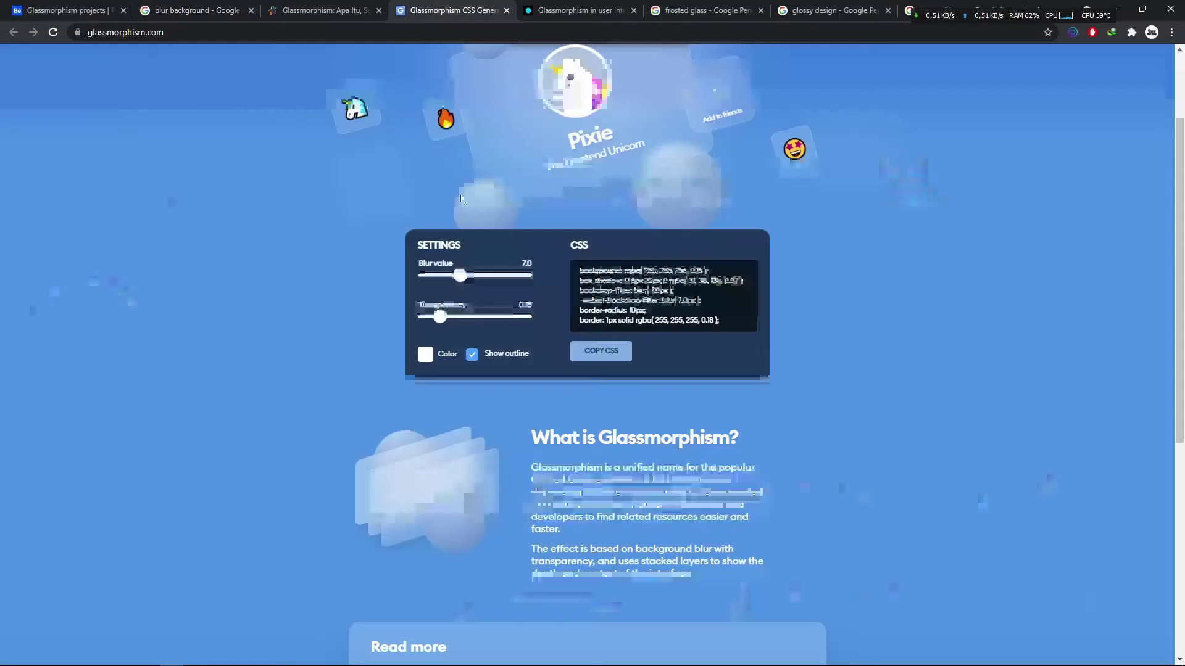
pyautogui.scroll(2, 460, 198)
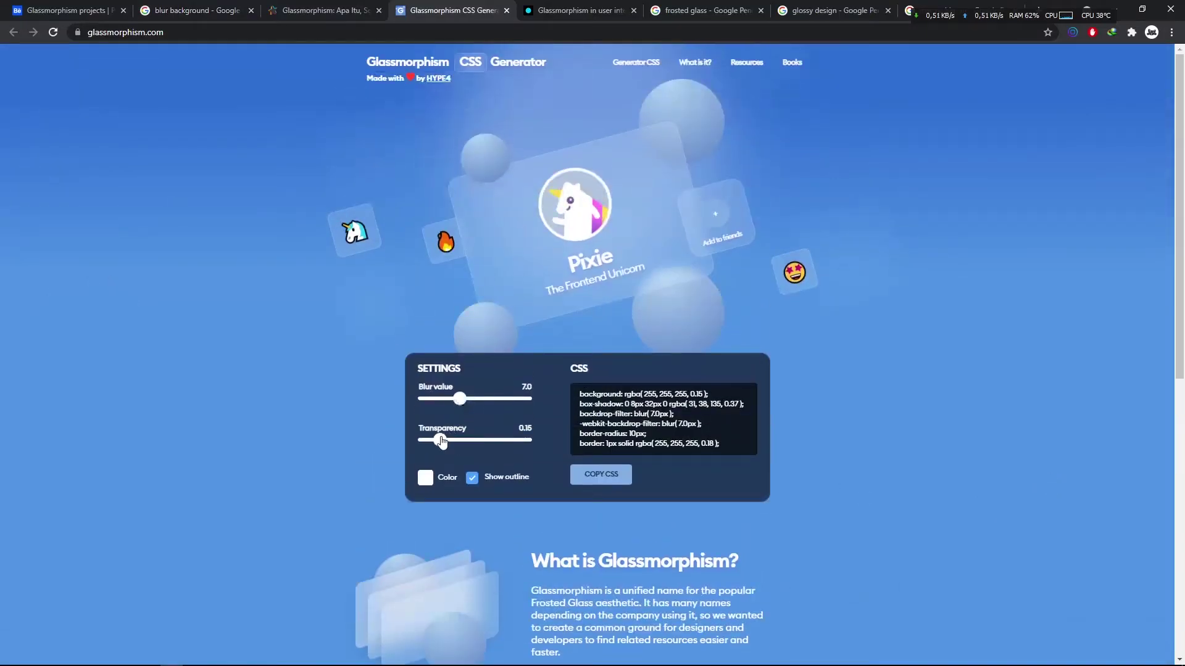
pyautogui.moveTo(439, 442); pyautogui.dragTo(447, 444)
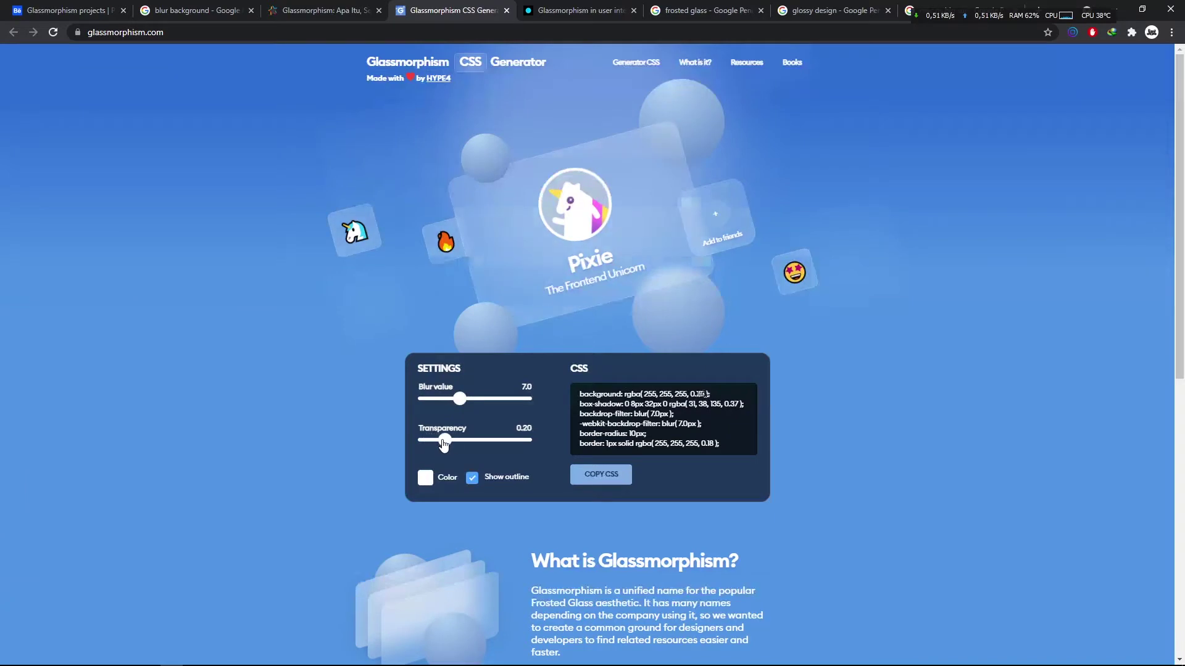
pyautogui.moveTo(472, 401); pyautogui.dragTo(457, 407)
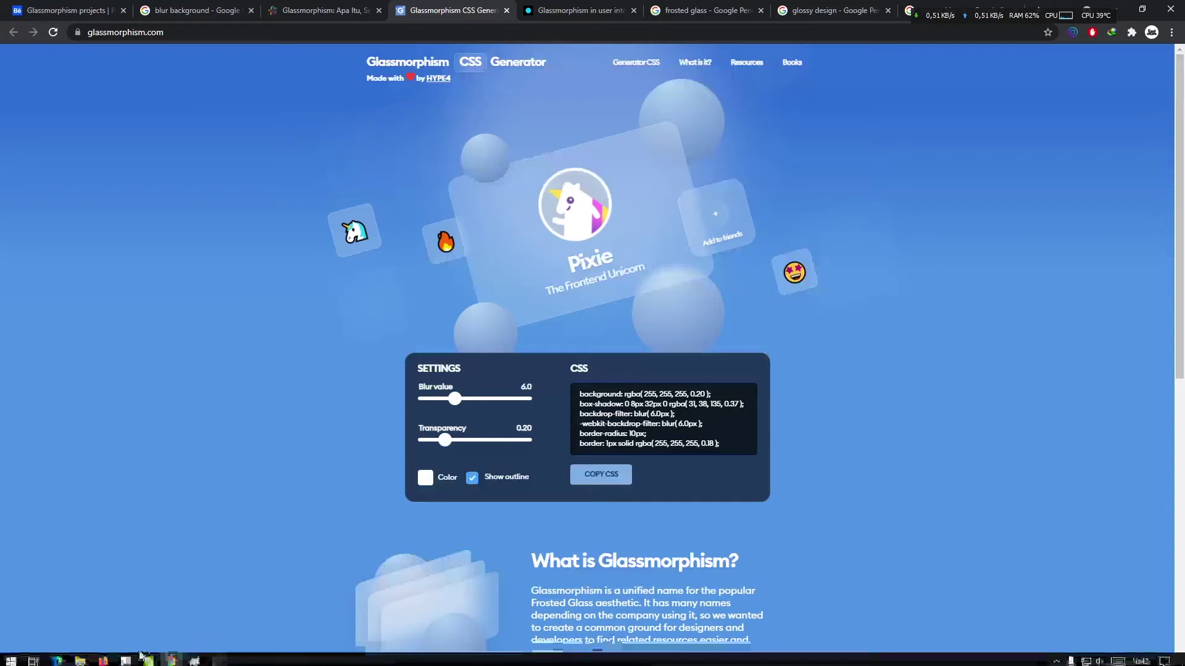
# Return to CorelDRAW, paste the screenshot of the CSS generator page and place it beside the square on the blurred background
pyautogui.click(173, 655)
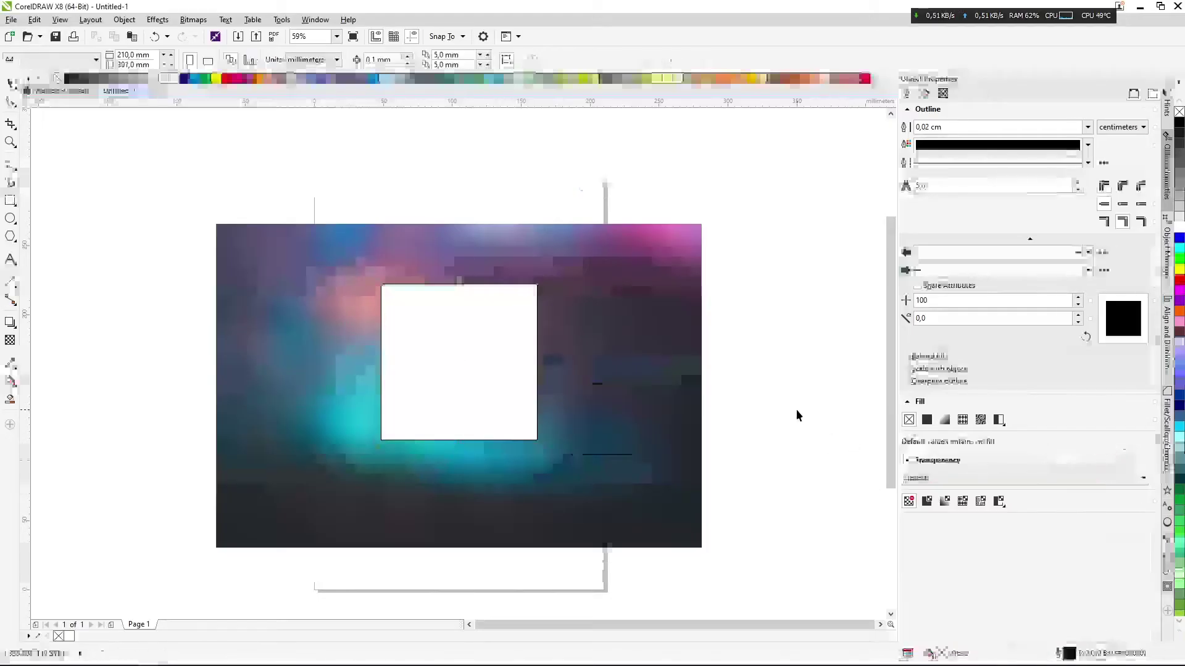
pyautogui.hotkey('ctrl', 'v')
pyautogui.scroll(-3, 495, 322)
pyautogui.moveTo(495, 322); pyautogui.dragTo(840, 321)
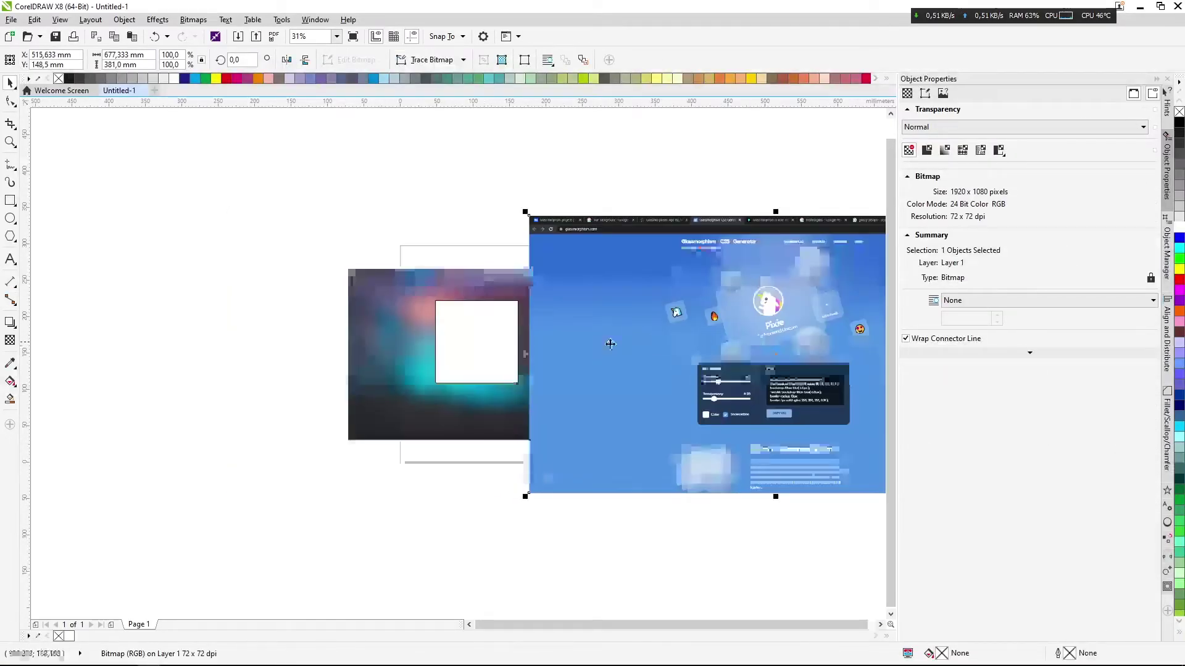
pyautogui.click(605, 203)
# Reduce the white square's height to about 64 mm and centre it vertically on the blurred background image
pyautogui.scroll(3, 537, 358)
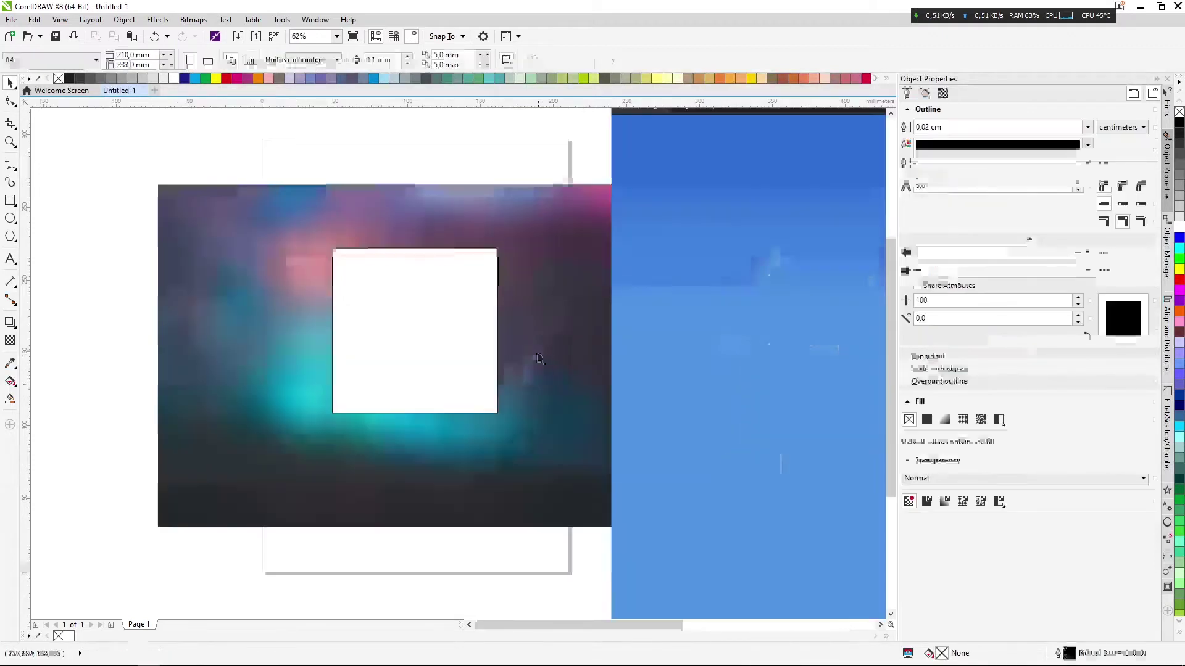
pyautogui.hscroll(3, 432, 371)
pyautogui.scroll(-3, 432, 370)
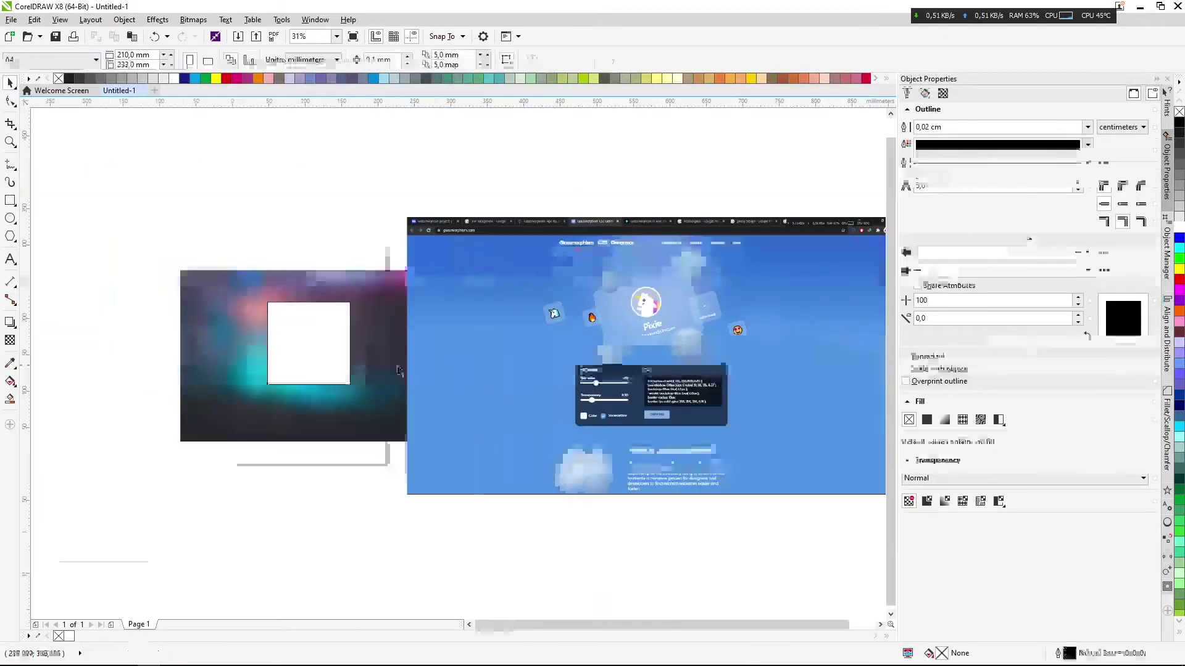
pyautogui.click(294, 355)
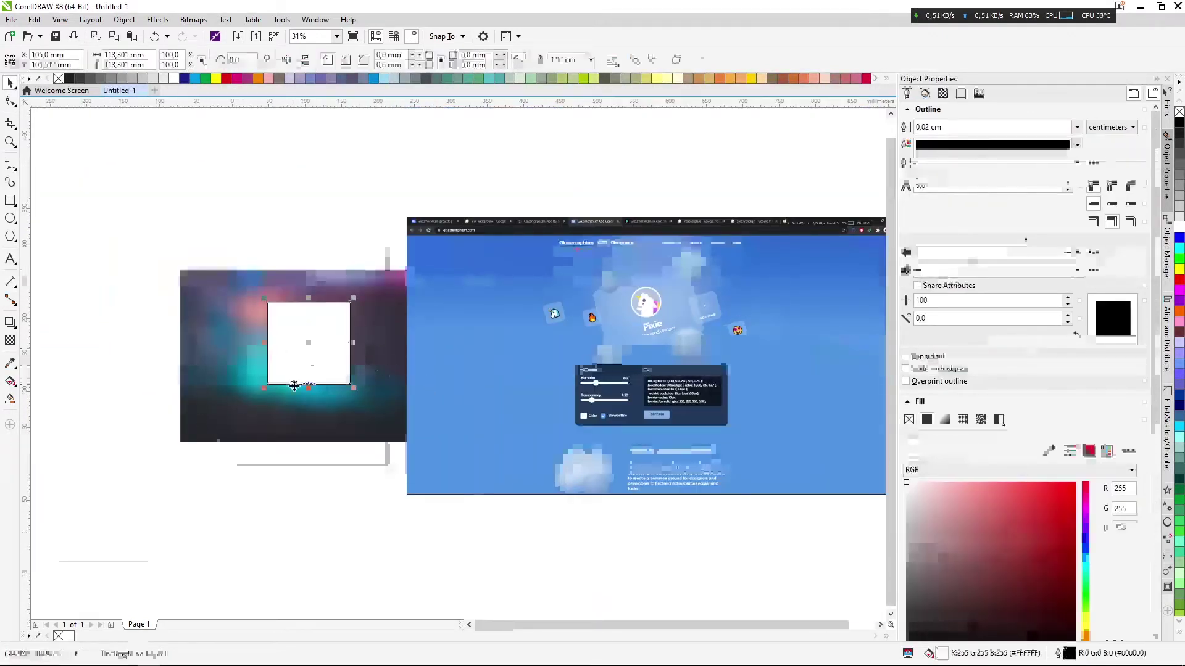
pyautogui.moveTo(294, 386); pyautogui.dragTo(309, 346)
pyautogui.keyDown('shift'); pyautogui.click(309, 400); pyautogui.keyUp('shift')
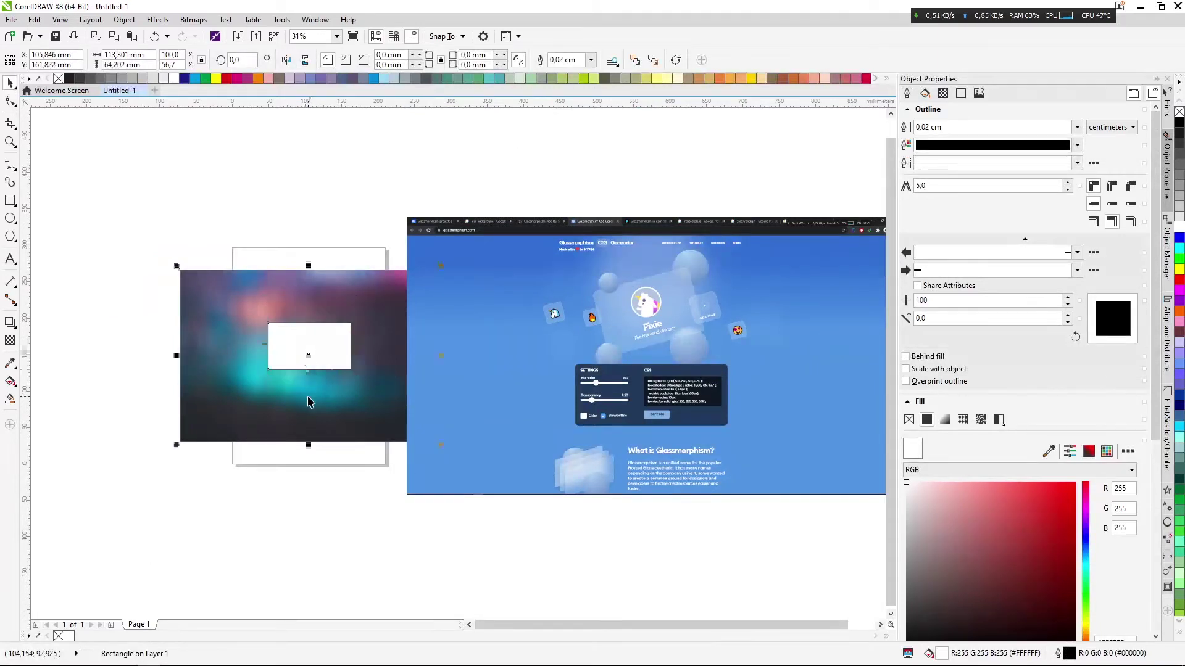
pyautogui.press('e')
# Apply a uniform transparency of 50 to the white rectangle
pyautogui.click(339, 344)
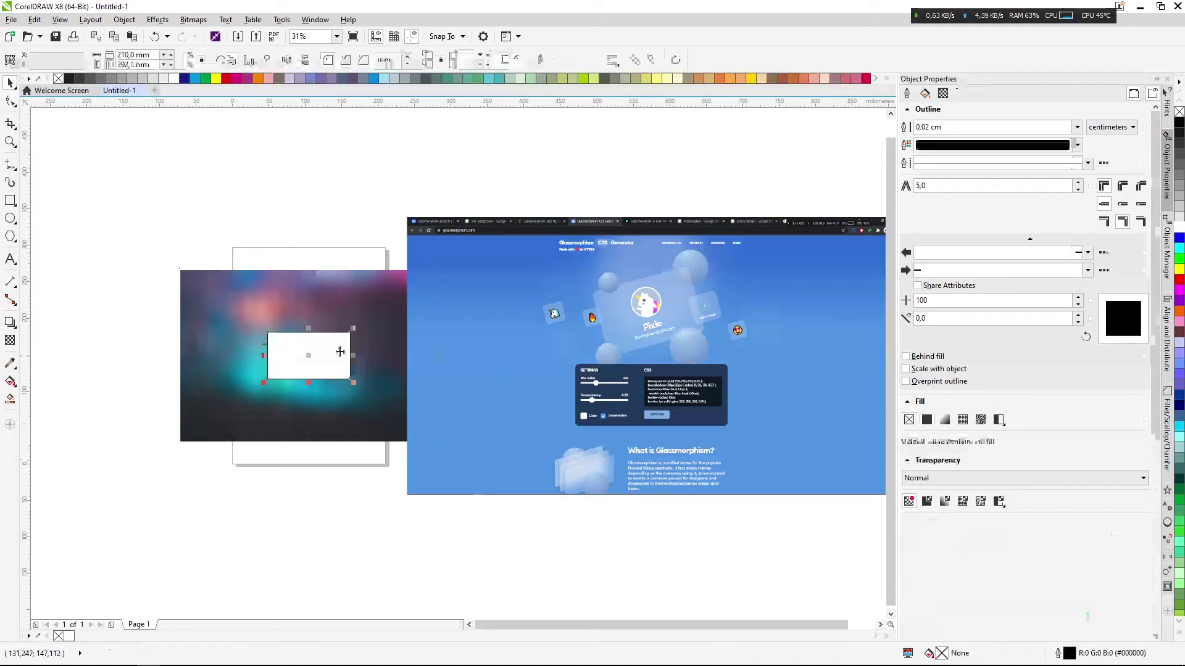
pyautogui.scroll(2, 326, 353)
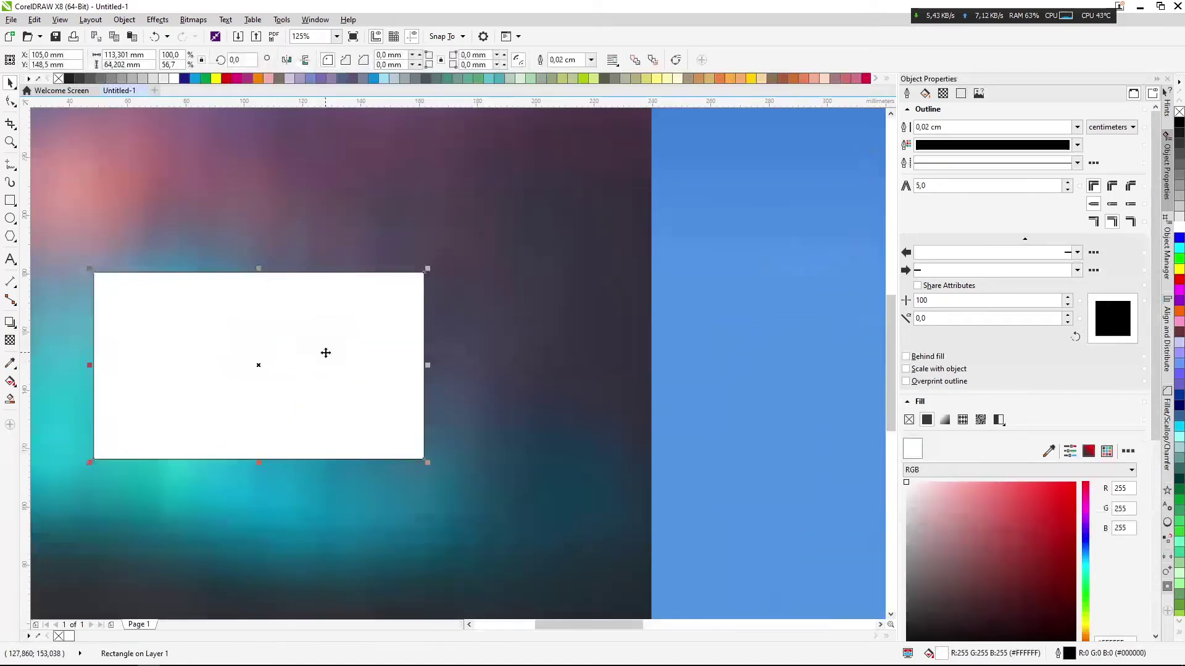
pyautogui.scroll(-1, 326, 353)
pyautogui.scroll(-1, 442, 352)
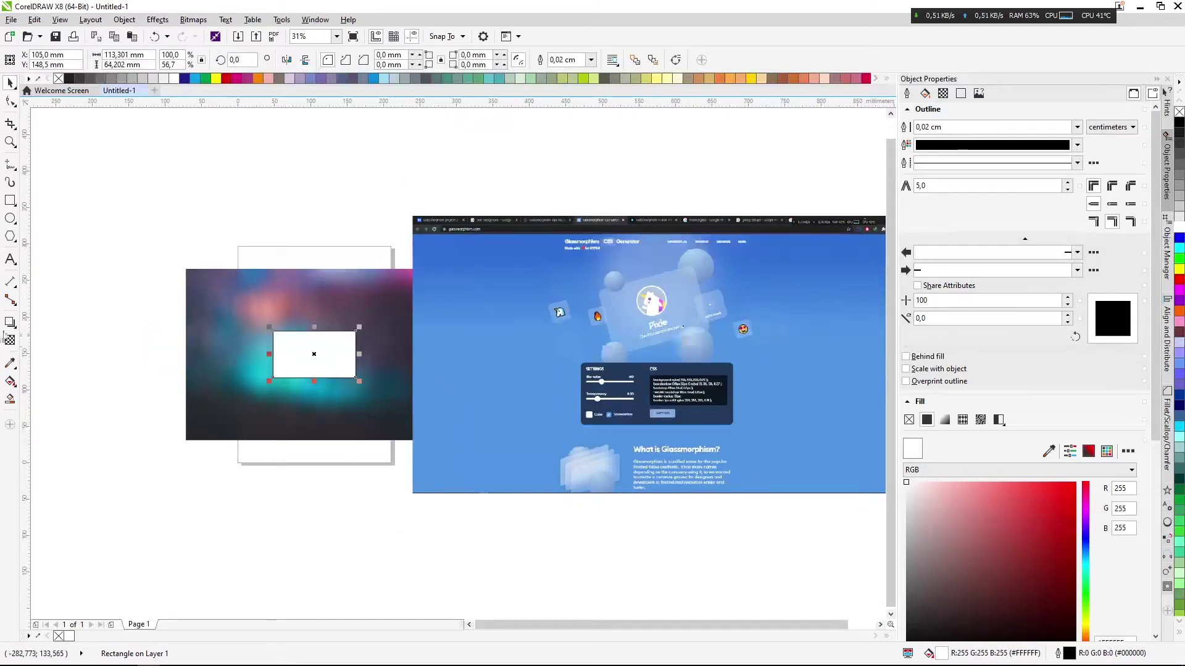
pyautogui.click(9, 339)
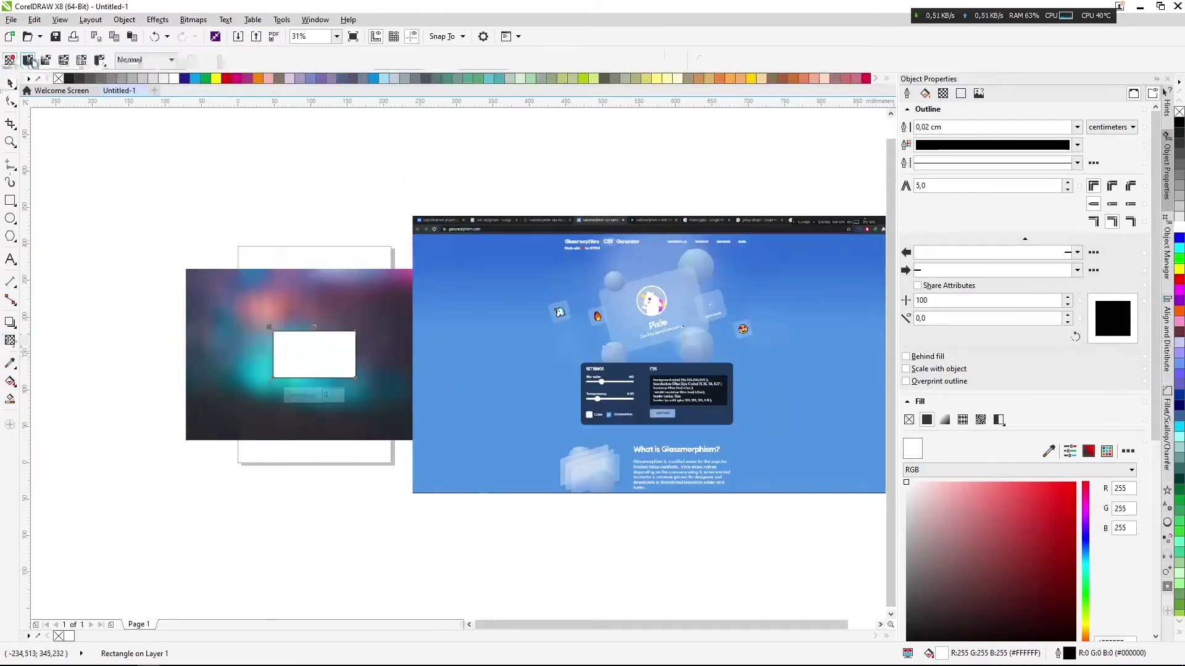
pyautogui.click(29, 59)
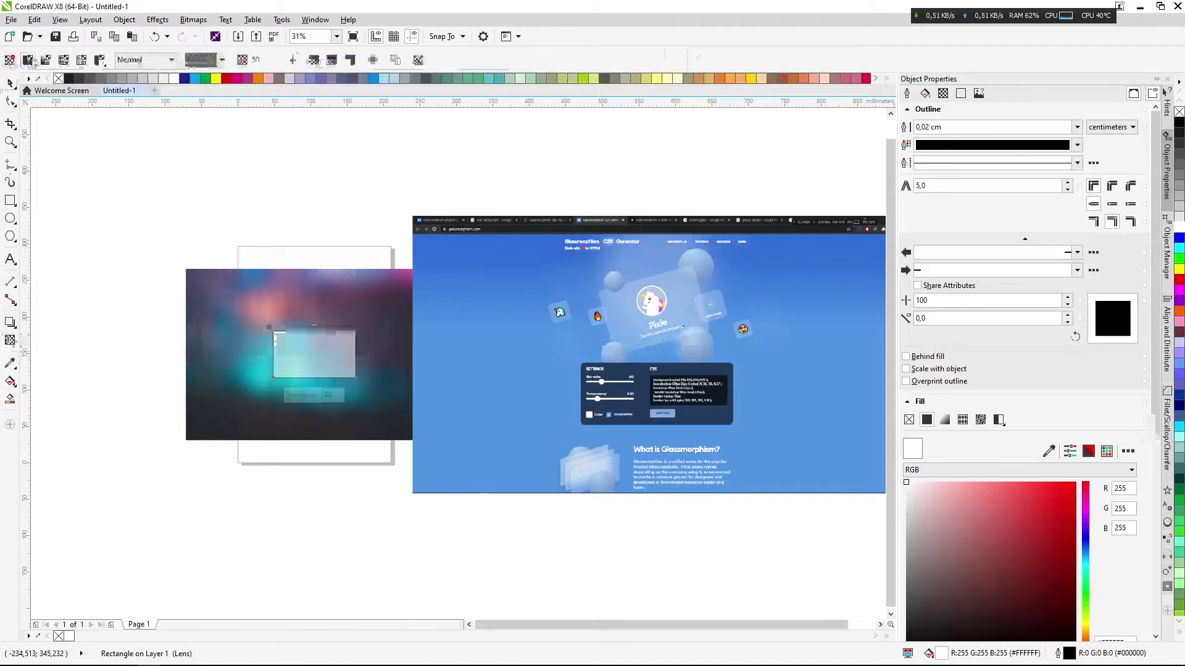
pyautogui.click(9, 83)
pyautogui.click(278, 232)
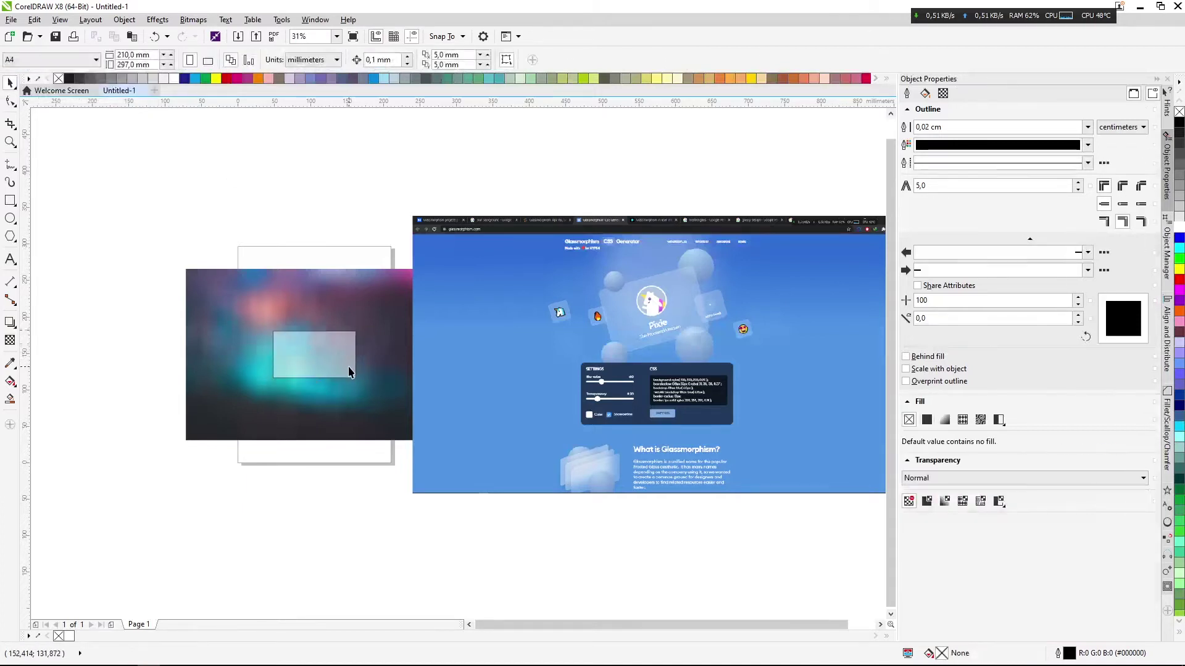
# Round all four corners of the transparent rectangle to a radius of about 8.5 mm
pyautogui.scroll(2, 346, 371)
pyautogui.hscroll(5, 555, 320)
pyautogui.hscroll(-1, 166, 284)
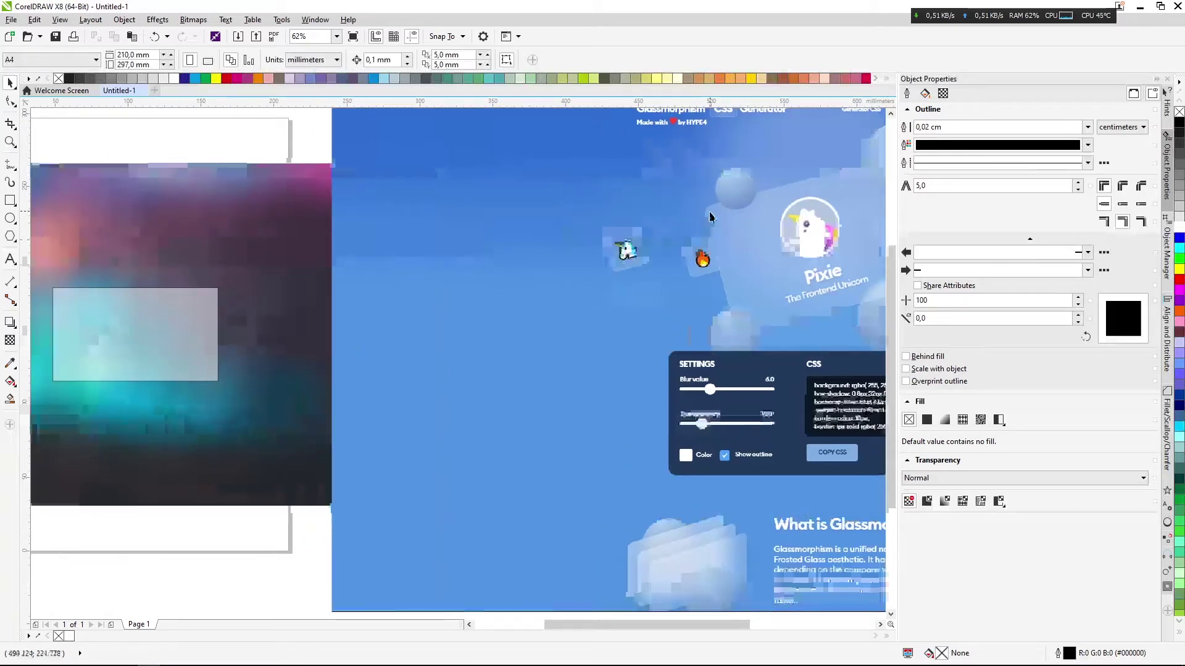
pyautogui.click(174, 321)
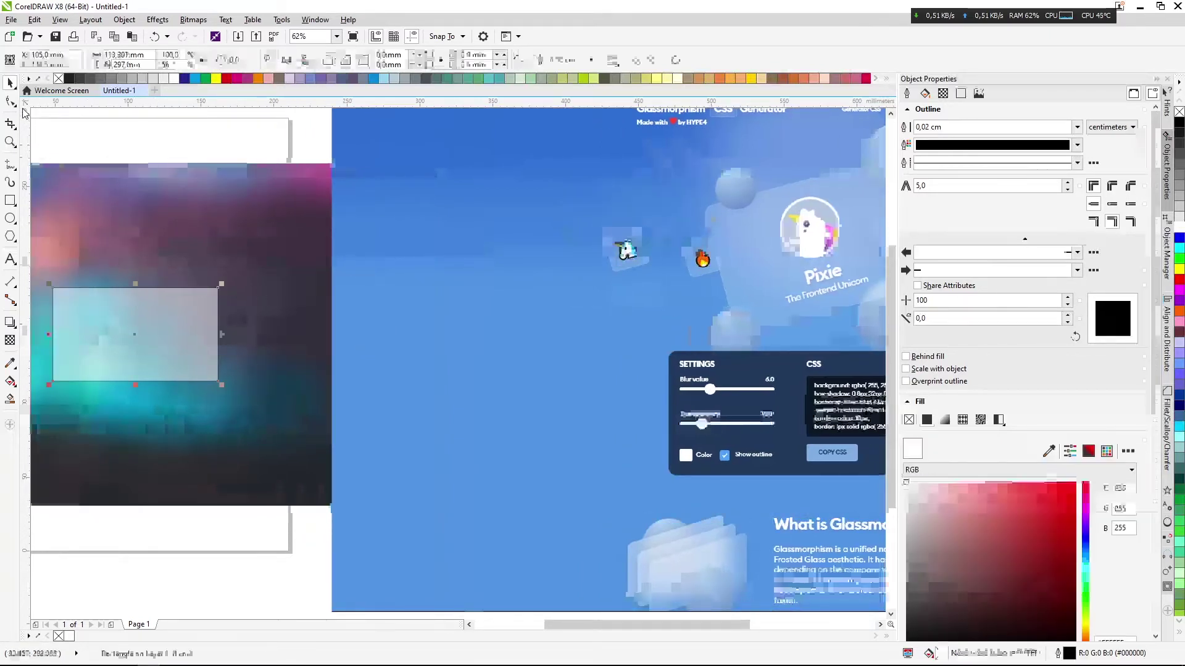
pyautogui.moveTo(218, 287); pyautogui.dragTo(218, 300)
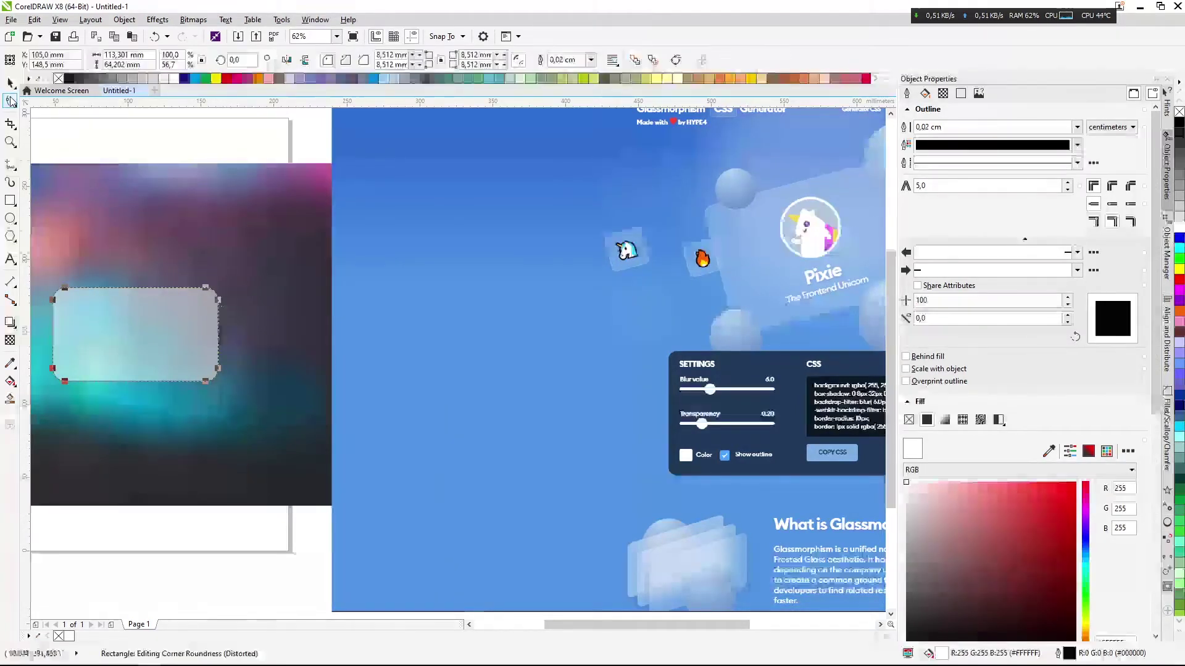
pyautogui.click(10, 82)
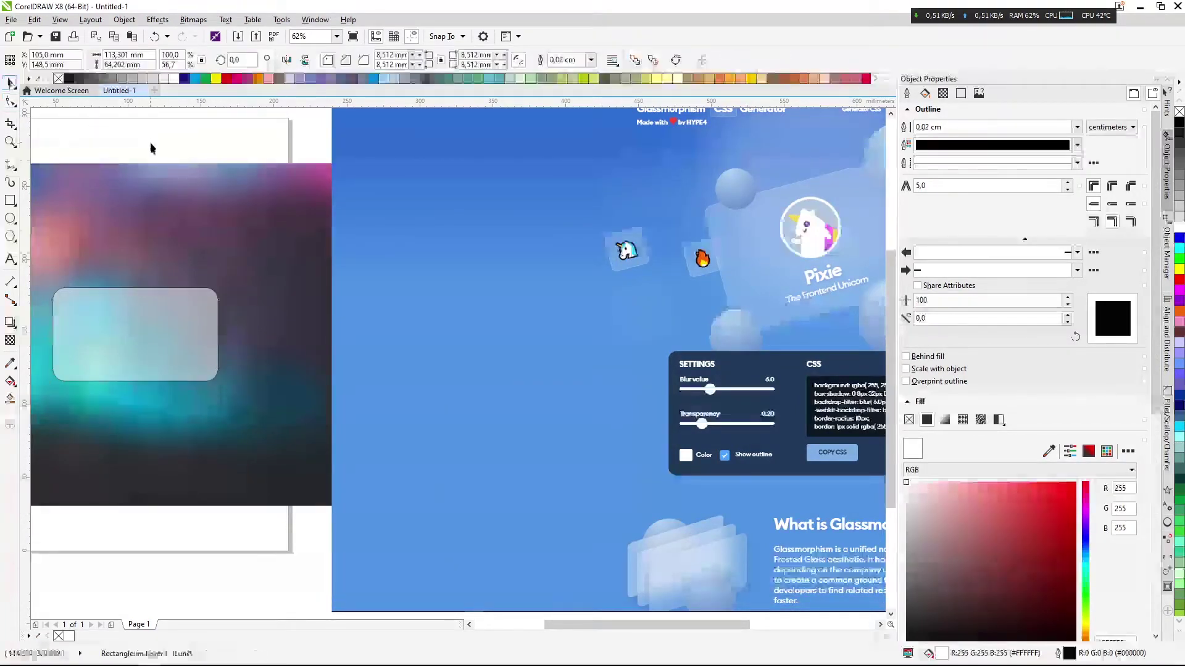
pyautogui.click(180, 317)
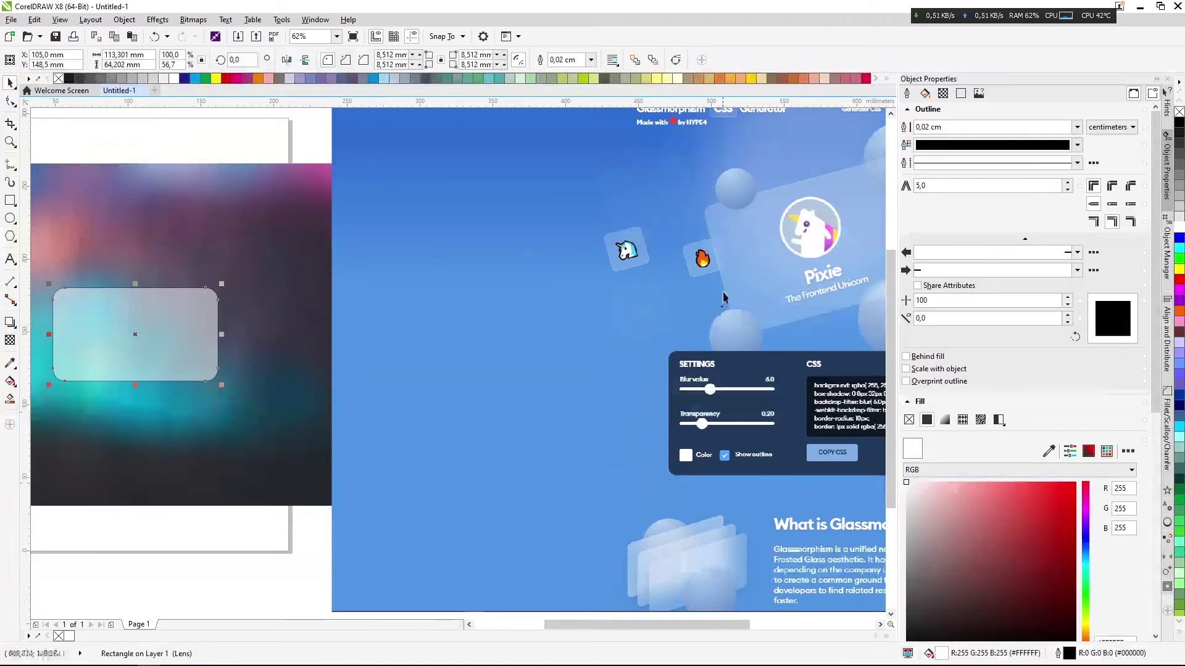
# Check the card edge in the reference screenshot and set the transparent rectangle's outline colour to white
pyautogui.scroll(5, 723, 291)
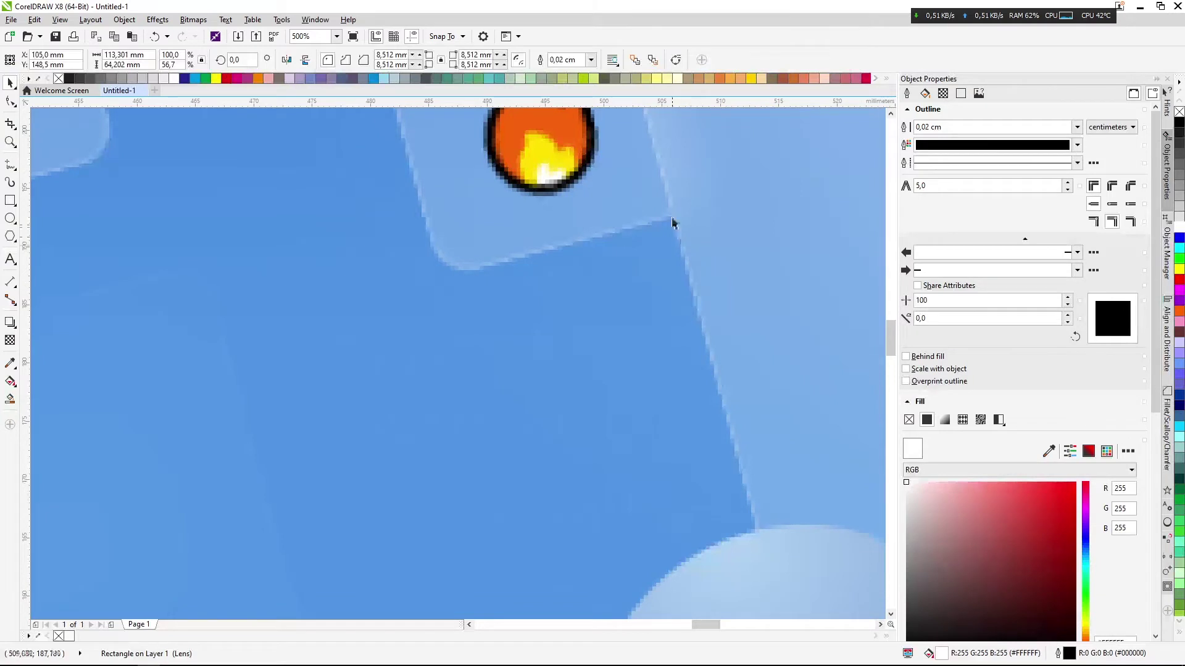
pyautogui.scroll(-6, 685, 306)
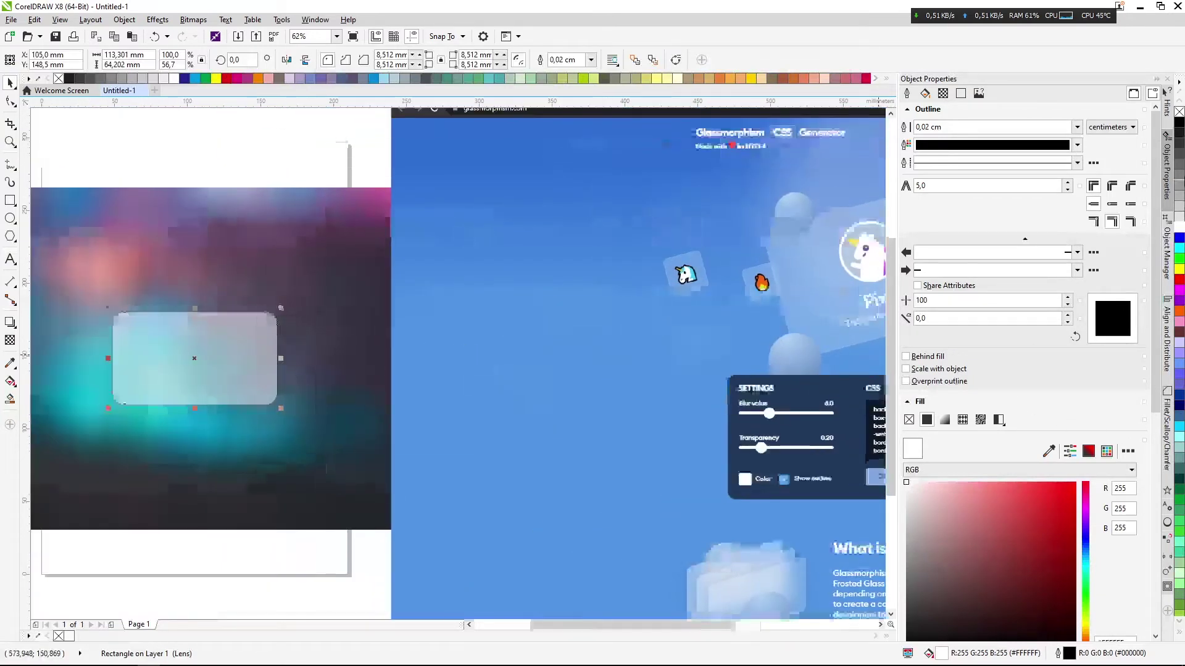
pyautogui.rightClick(1179, 231)
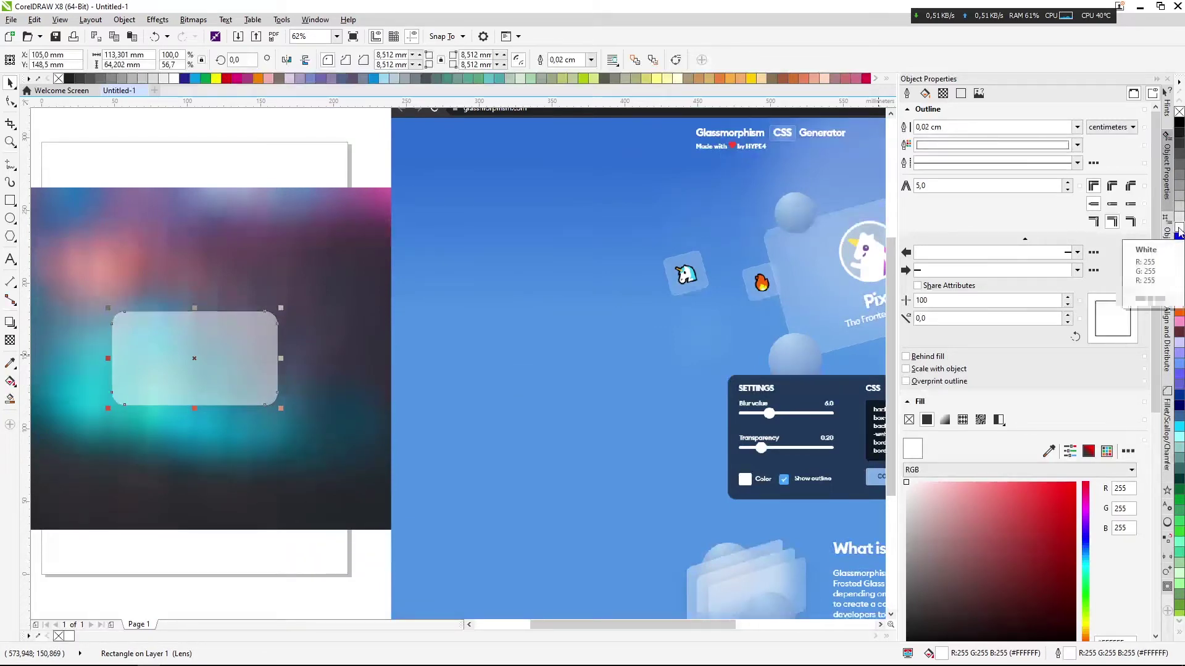
# Set the transparent rectangle's outline width to 0.2 cm
pyautogui.scroll(2, 307, 344)
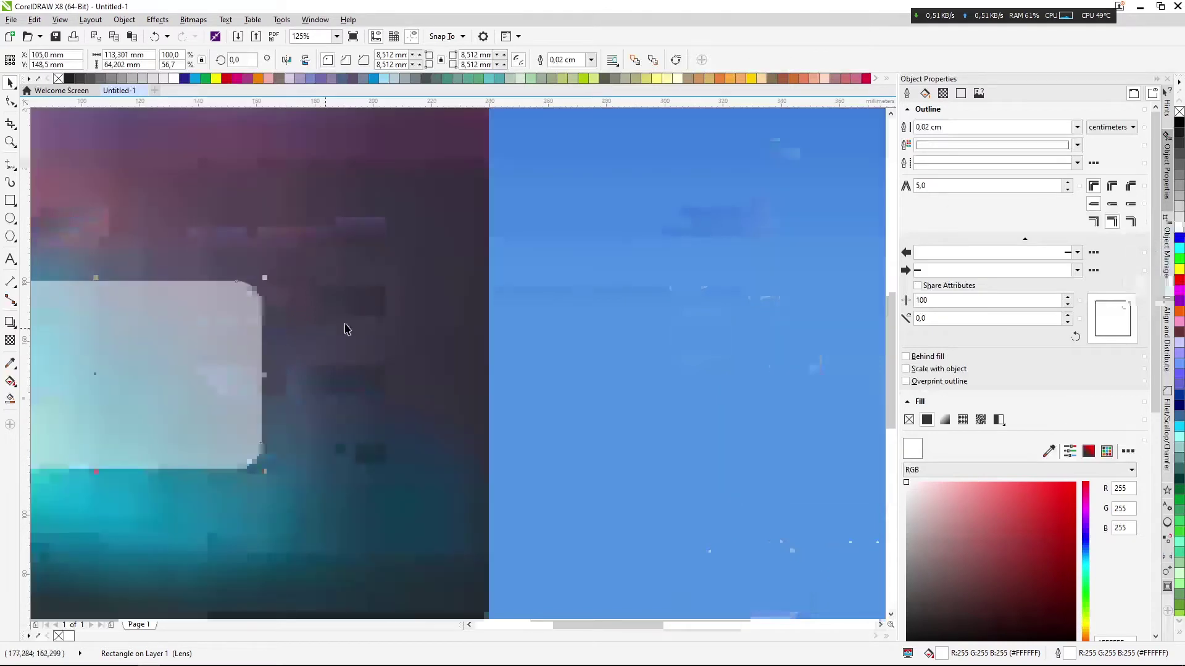
pyautogui.click(1081, 146)
pyautogui.click(994, 127)
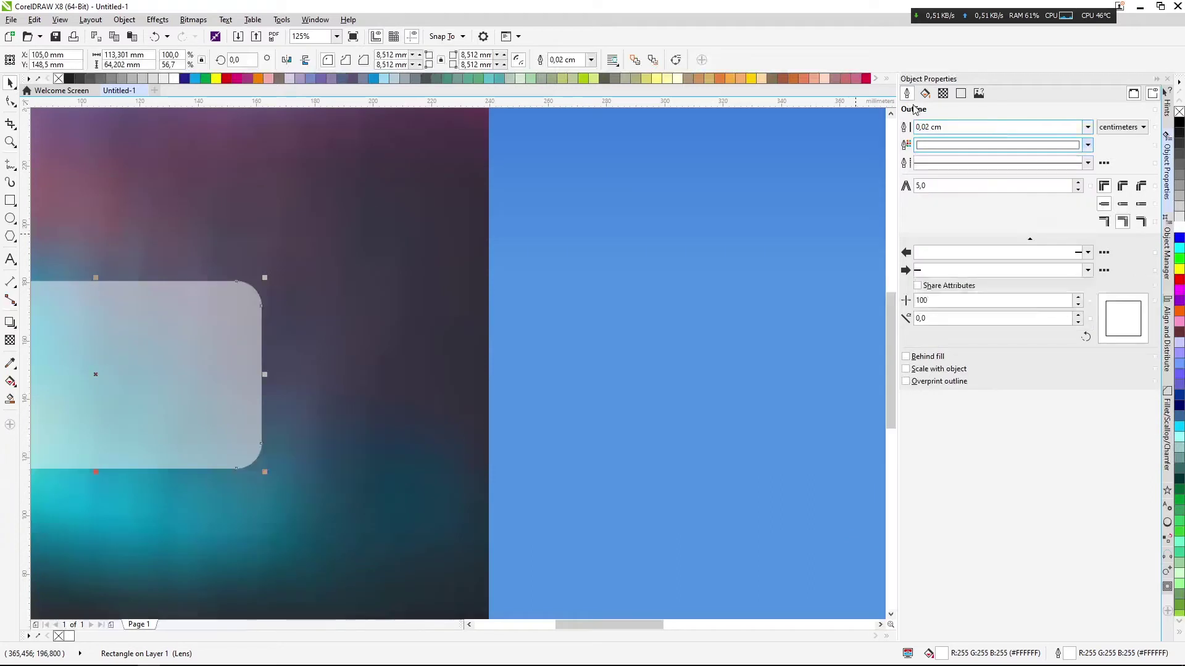
pyautogui.click(592, 59)
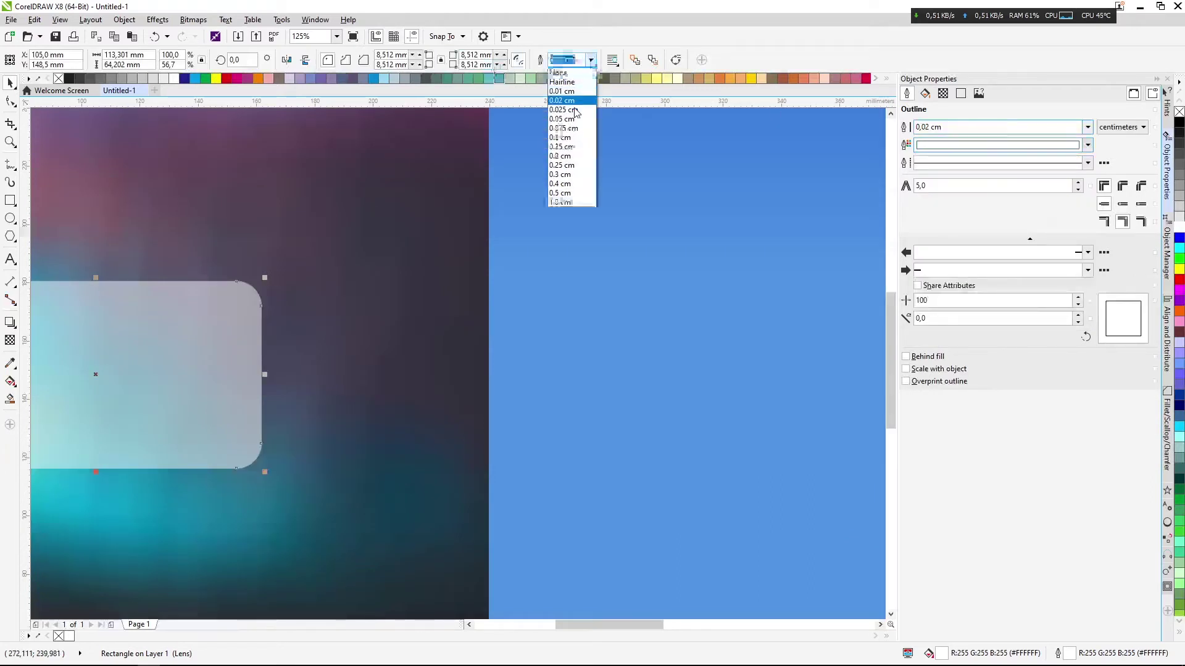
pyautogui.click(578, 160)
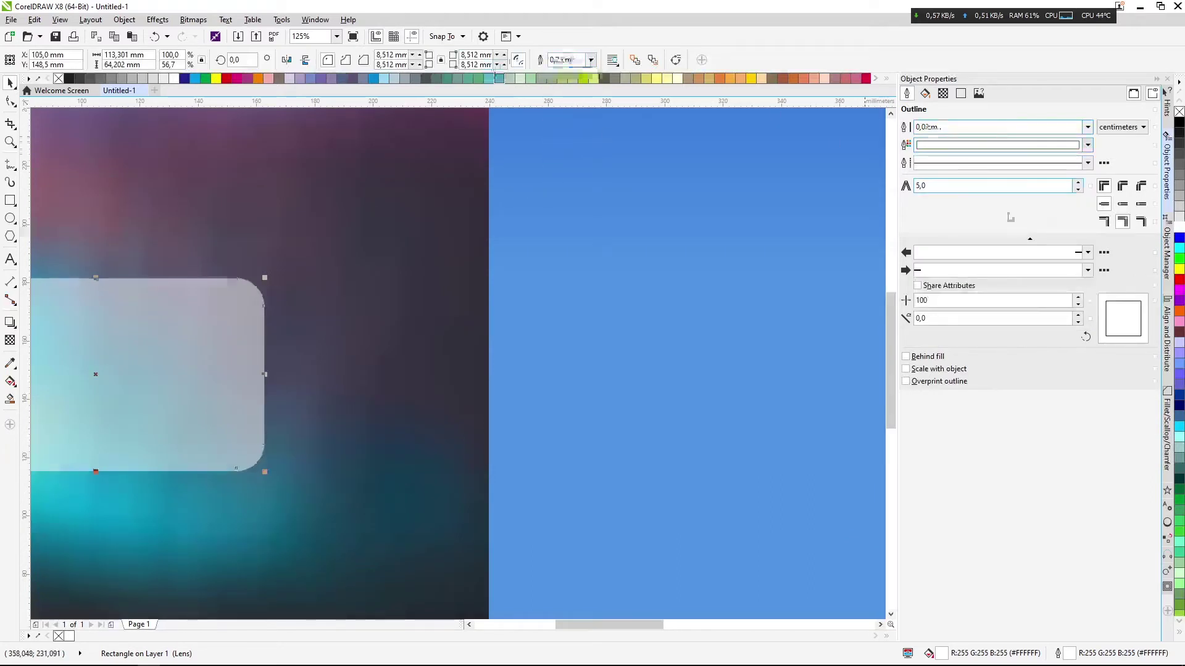
pyautogui.scroll(-4, 441, 262)
pyautogui.scroll(2, 422, 282)
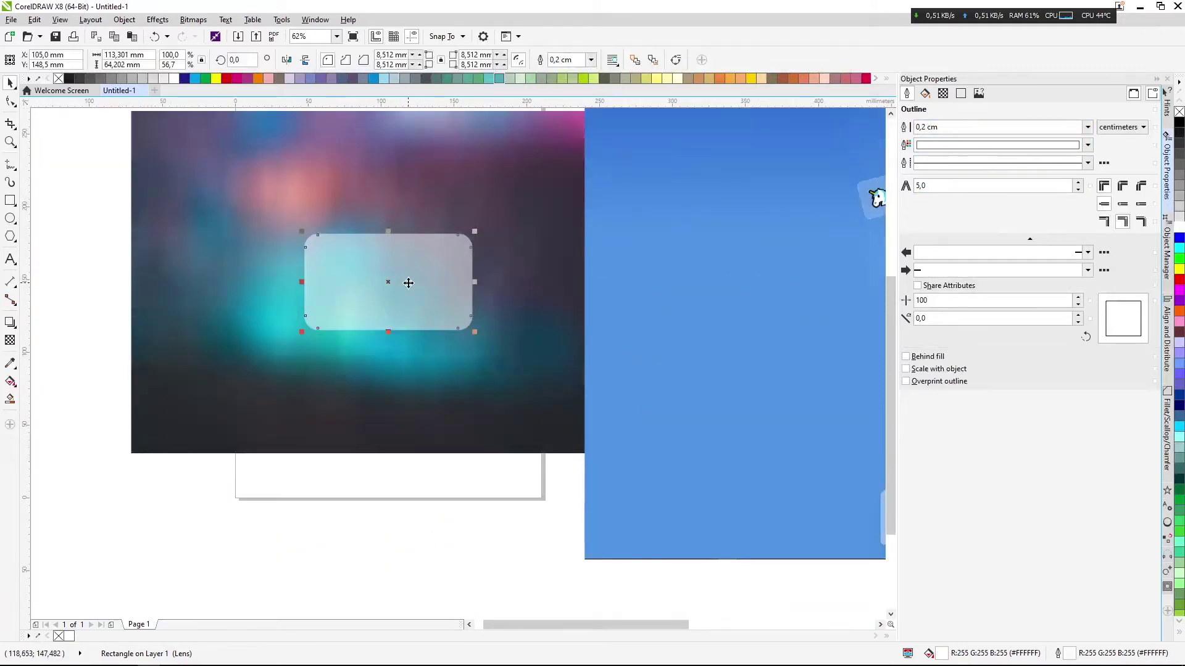
pyautogui.scroll(2, 456, 333)
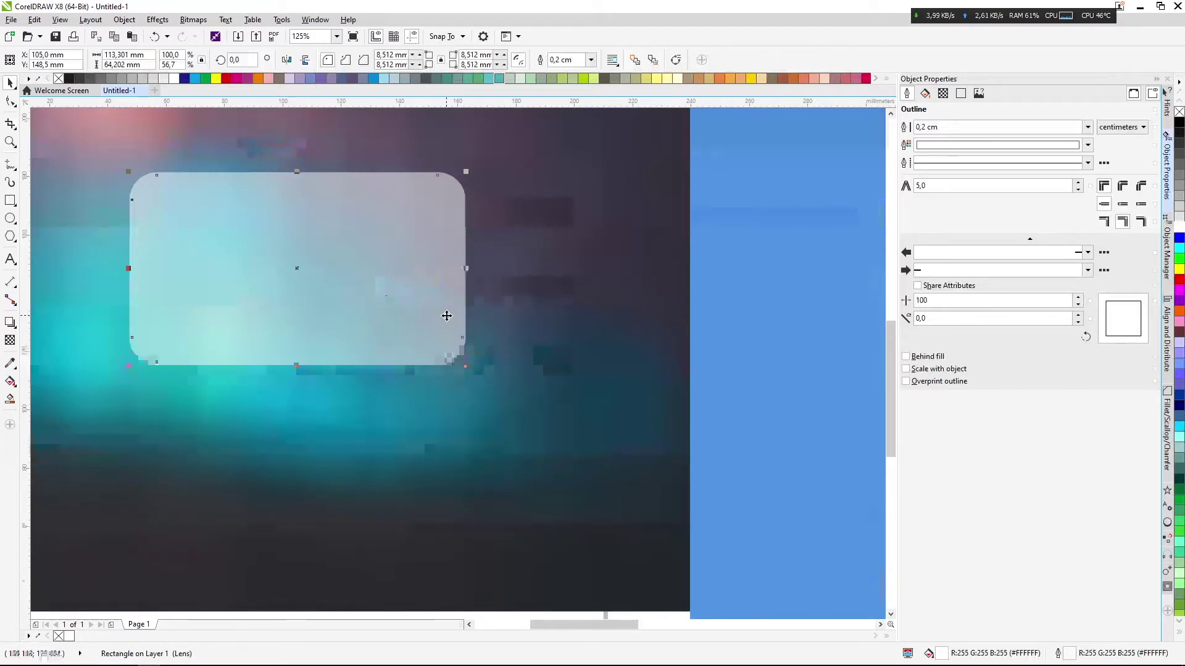
# Try to convert the rectangle's outline to a separate object
pyautogui.click(124, 19)
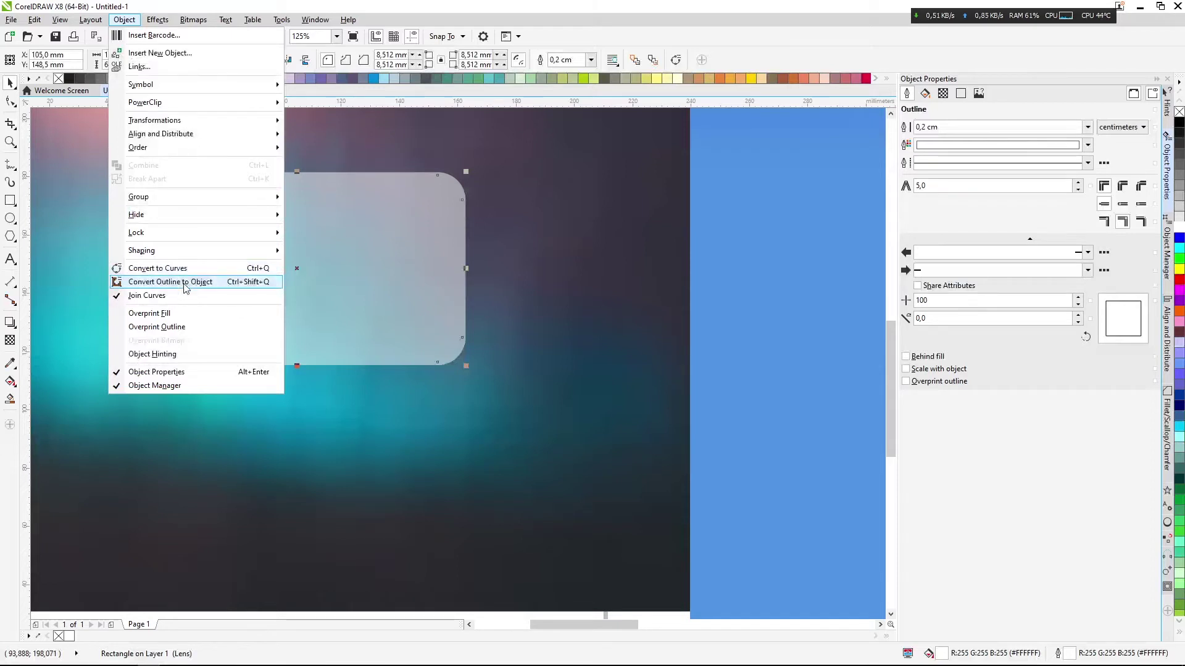
pyautogui.click(185, 288)
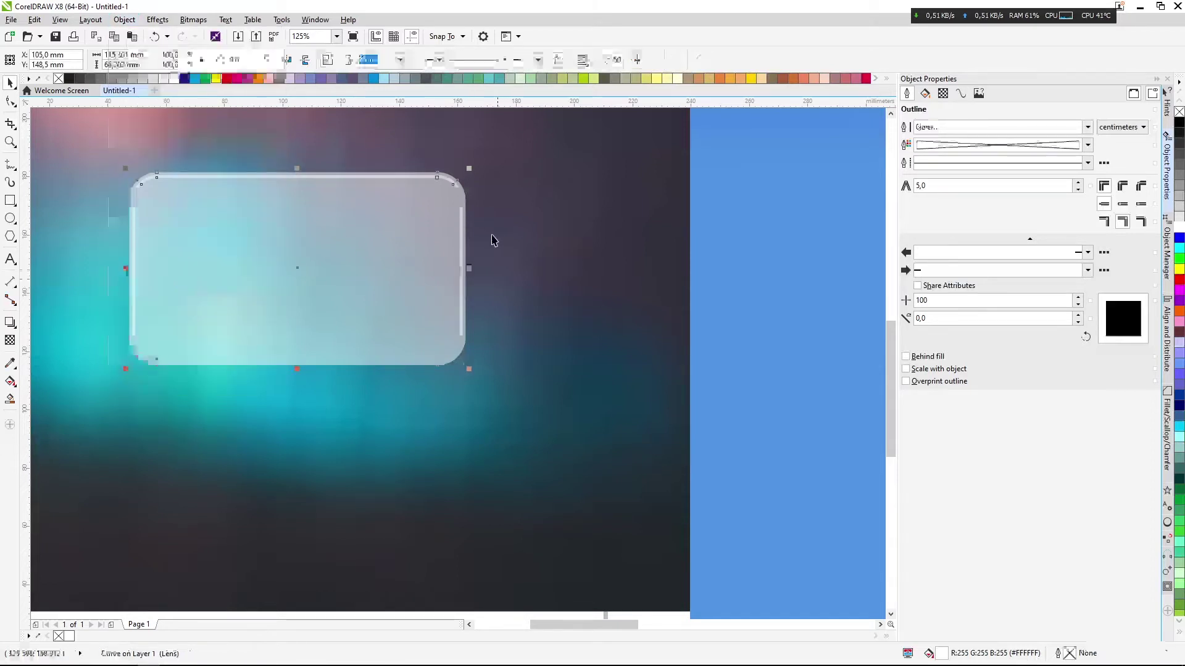
pyautogui.hotkey('ctrl', 'z')
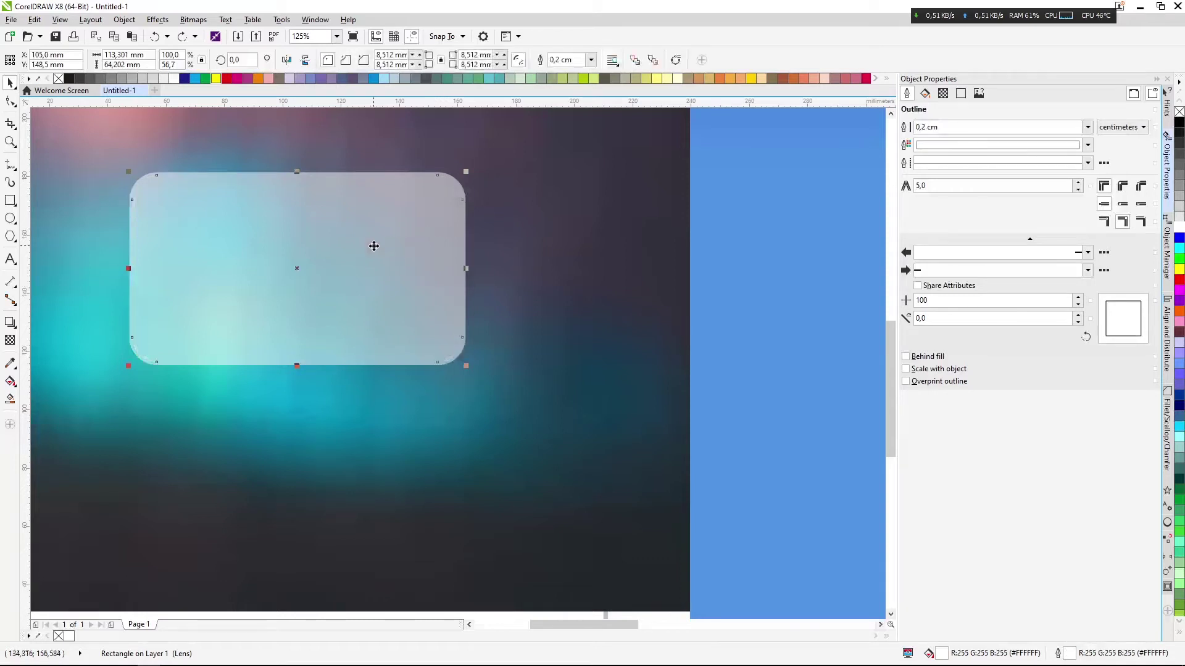
# Remove the outline from the transparent rectangle and duplicate the rectangle in place
pyautogui.moveTo(374, 246); pyautogui.dragTo(485, 247)
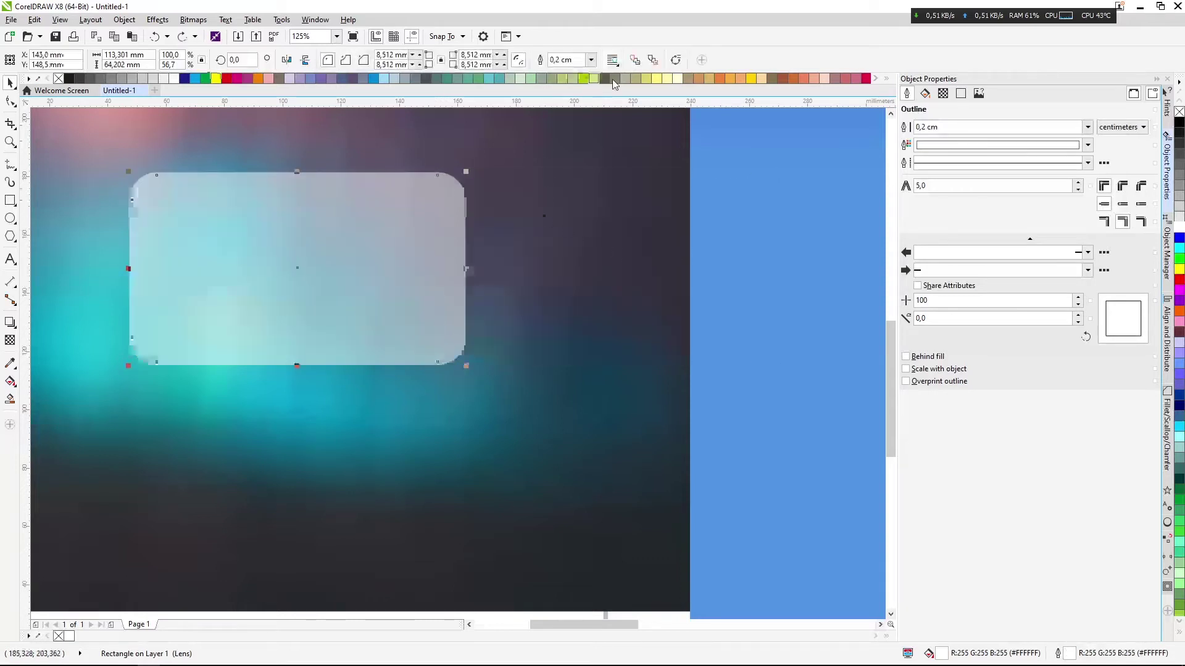
pyautogui.click(590, 59)
pyautogui.click(568, 74)
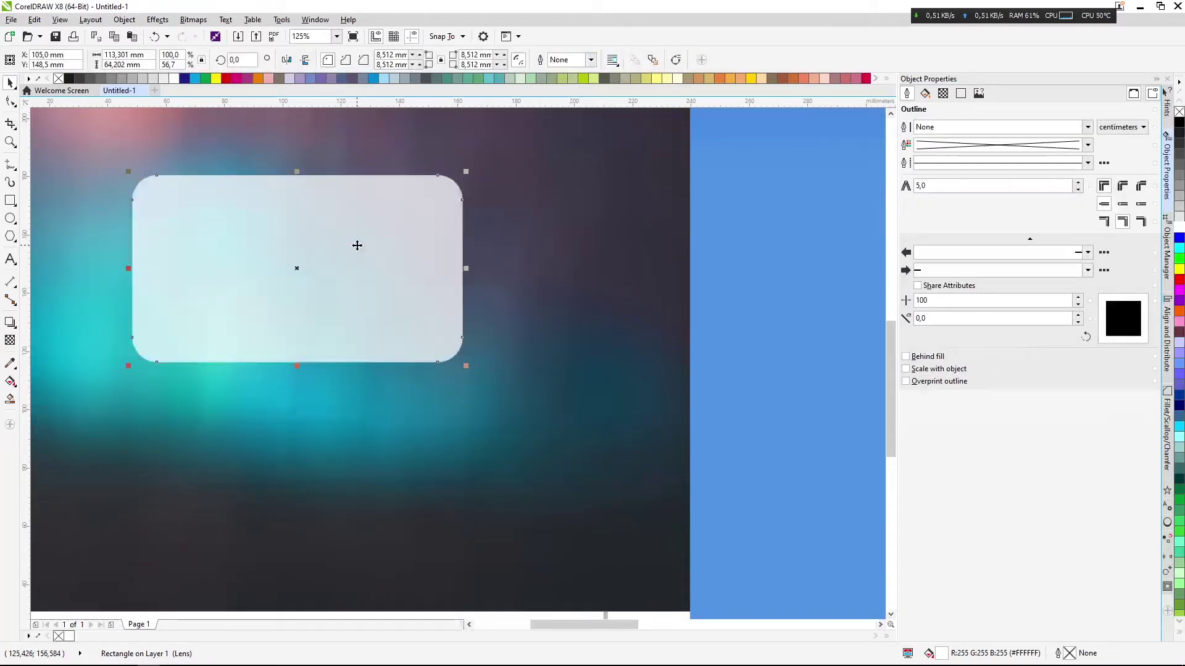
# Turn the duplicate rectangle into a frame with a white 0.15 cm outline, no transparency and no fill
pyautogui.click(592, 59)
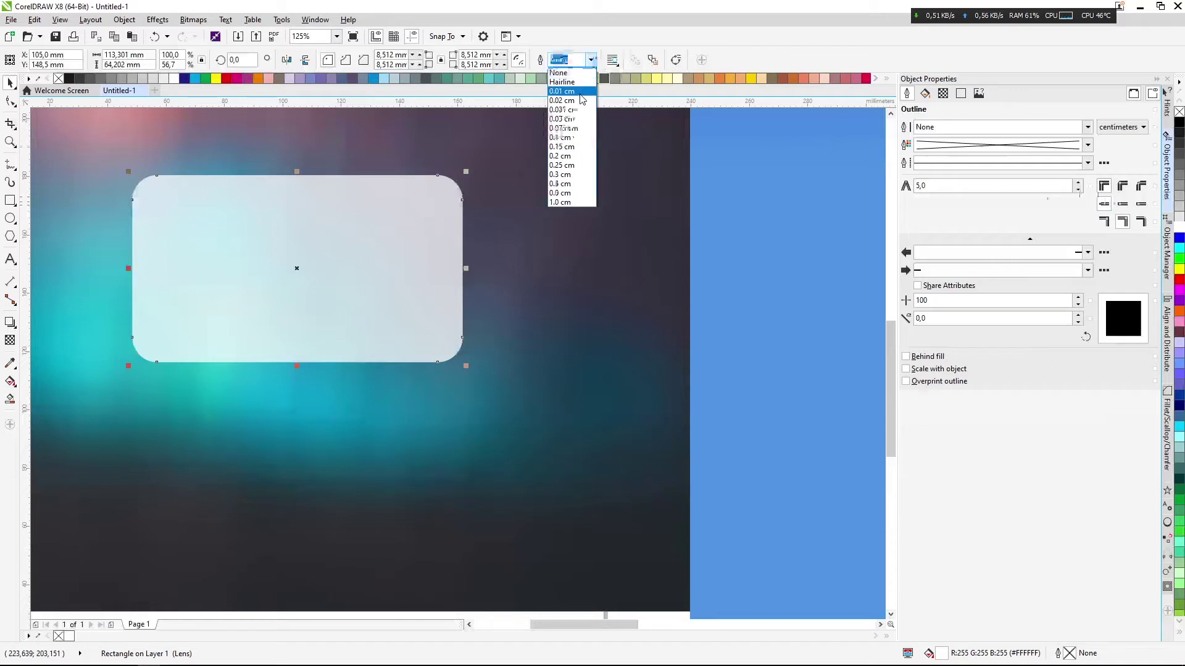
pyautogui.click(568, 154)
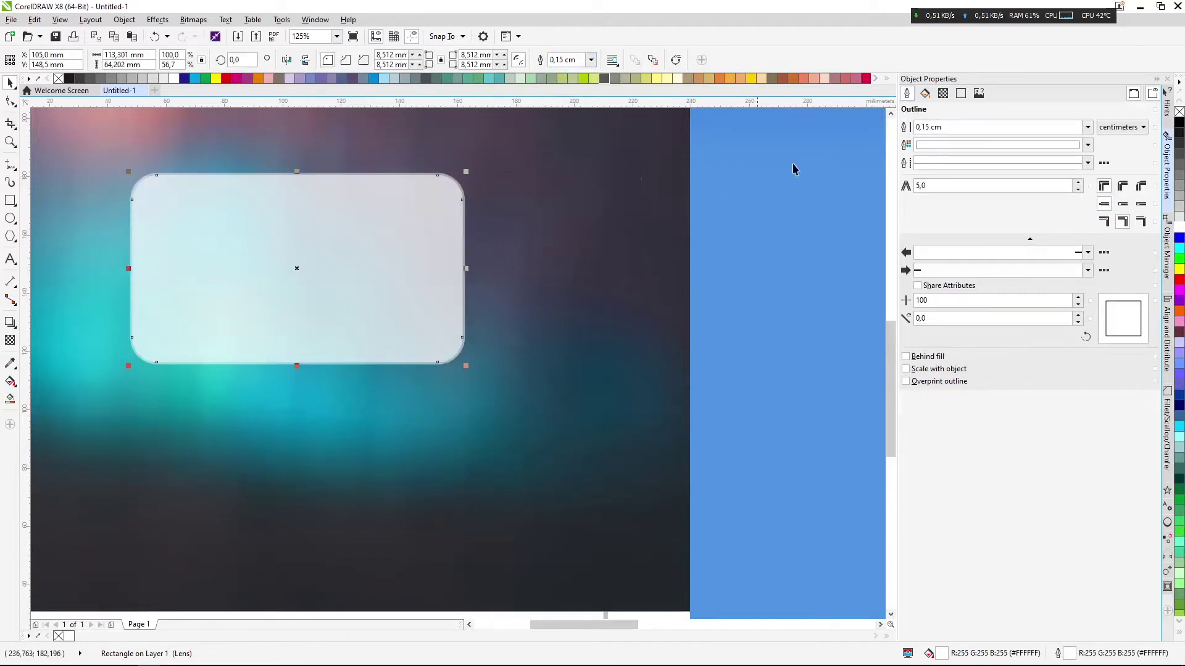
pyautogui.click(9, 341)
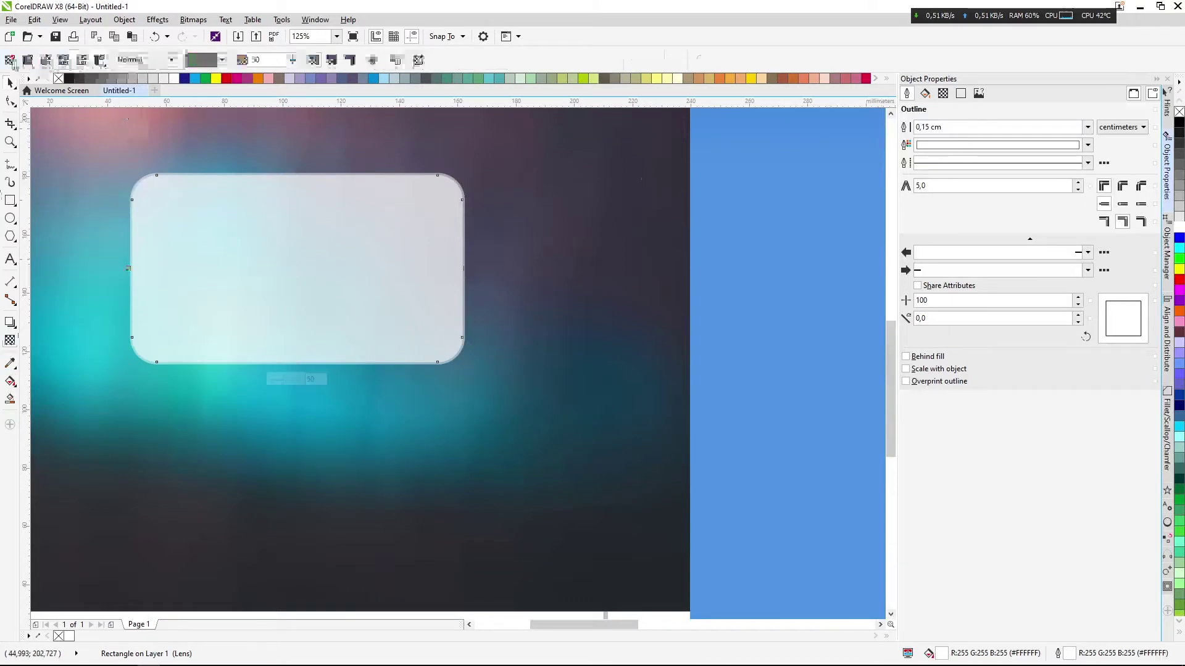
pyautogui.click(10, 60)
pyautogui.click(9, 82)
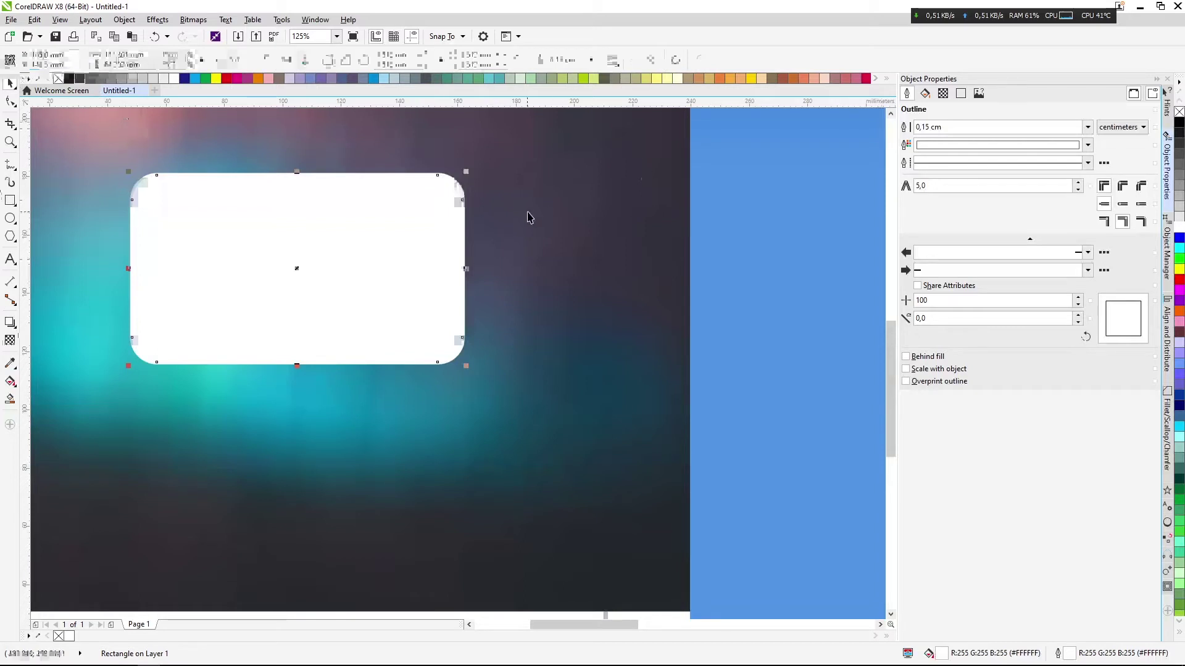
pyautogui.click(1179, 113)
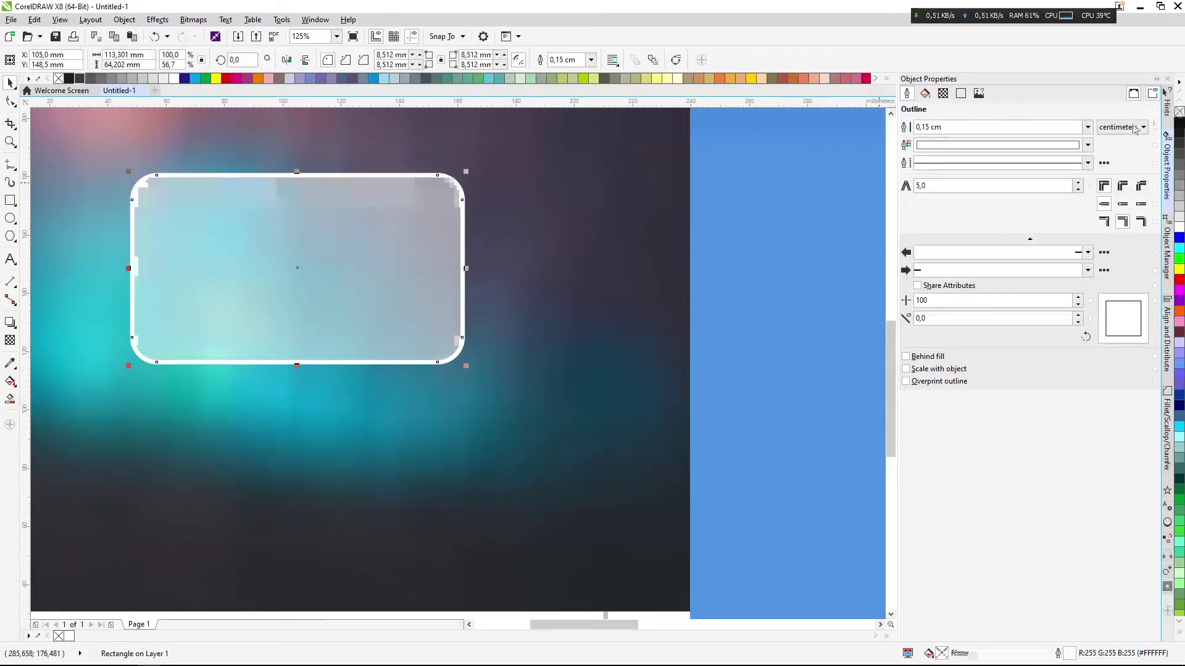
# Reduce the outline width of the unfilled frame around the card to 0.025 cm
pyautogui.hscroll(1, 612, 254)
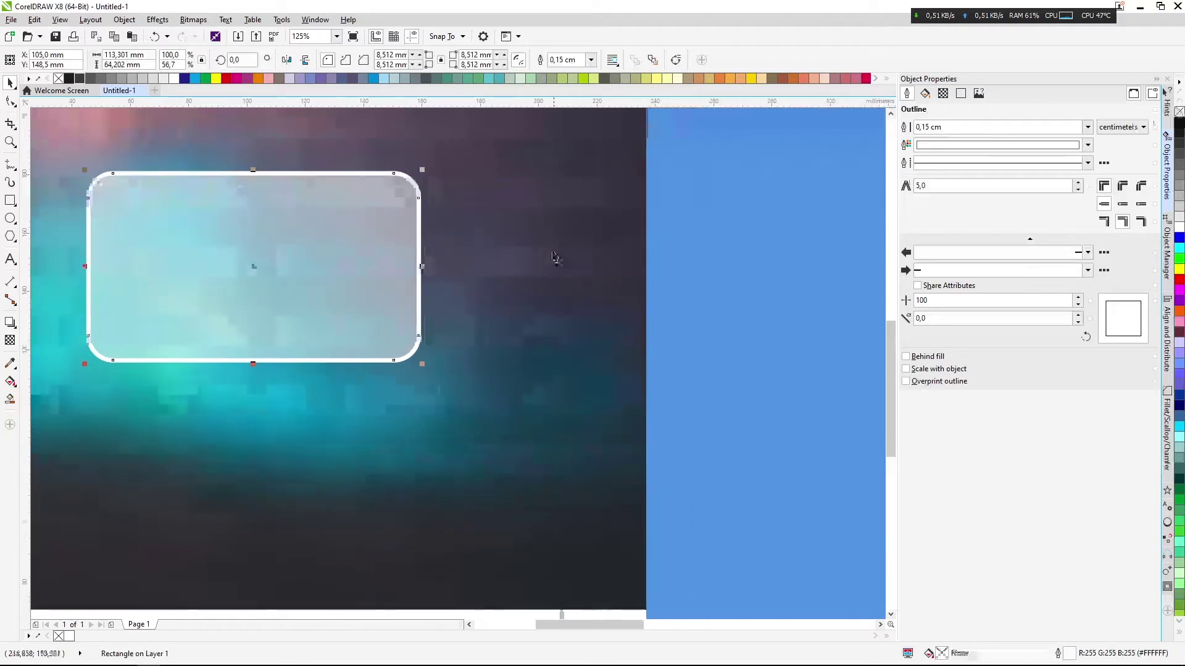
pyautogui.click(590, 60)
pyautogui.click(569, 128)
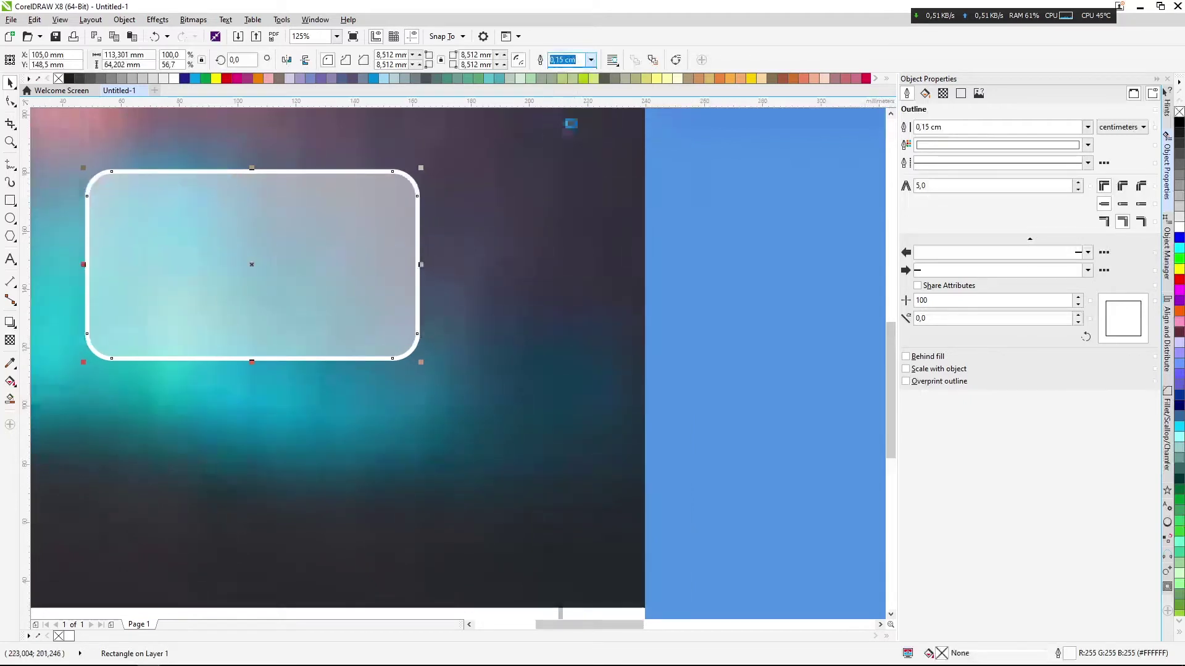
pyautogui.click(590, 59)
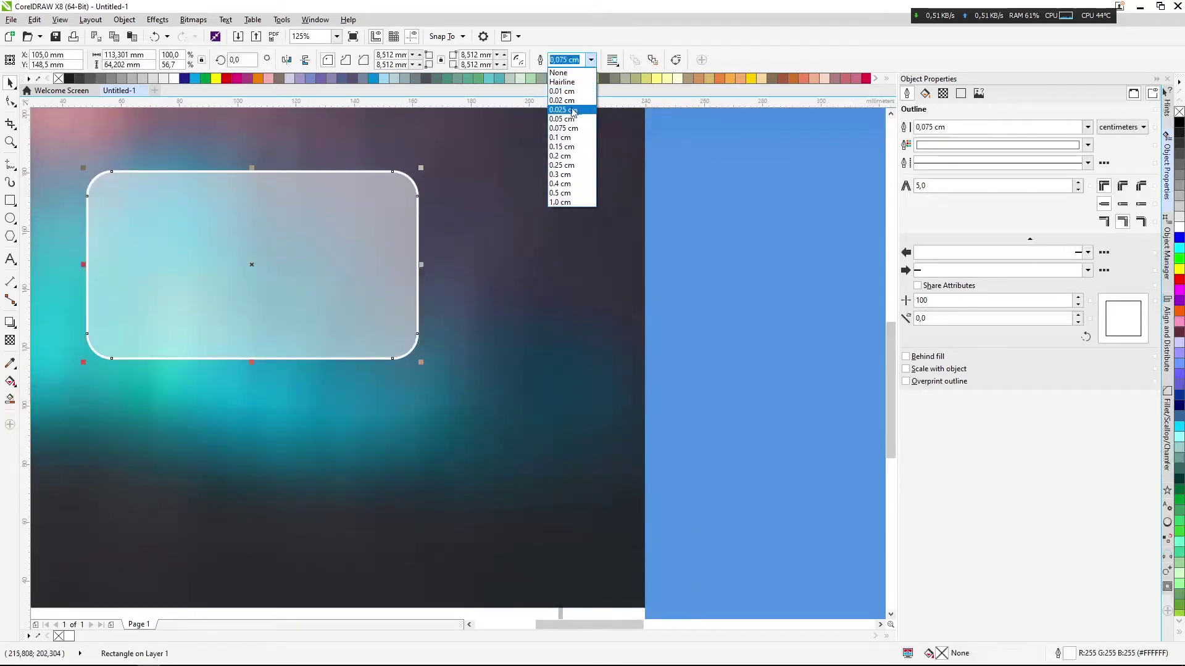
pyautogui.click(570, 138)
pyautogui.click(591, 60)
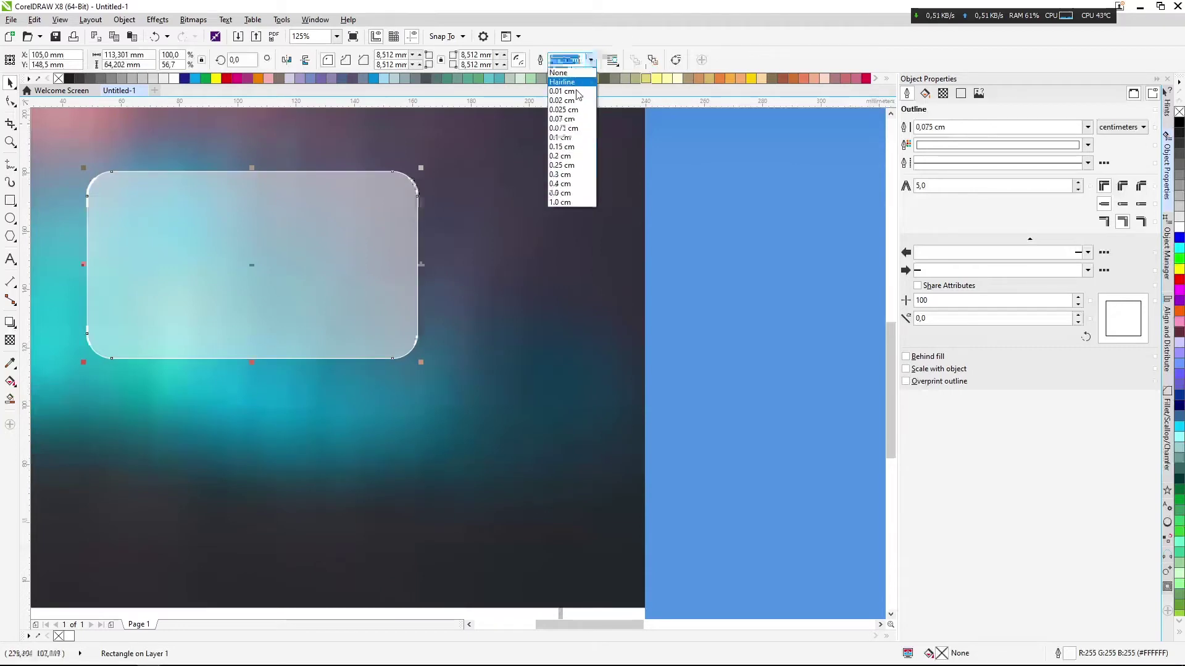
pyautogui.click(571, 119)
# Compare the outlined card with the glass cards in the CSS generator screenshot
pyautogui.scroll(-3, 587, 202)
pyautogui.hscroll(3, 586, 201)
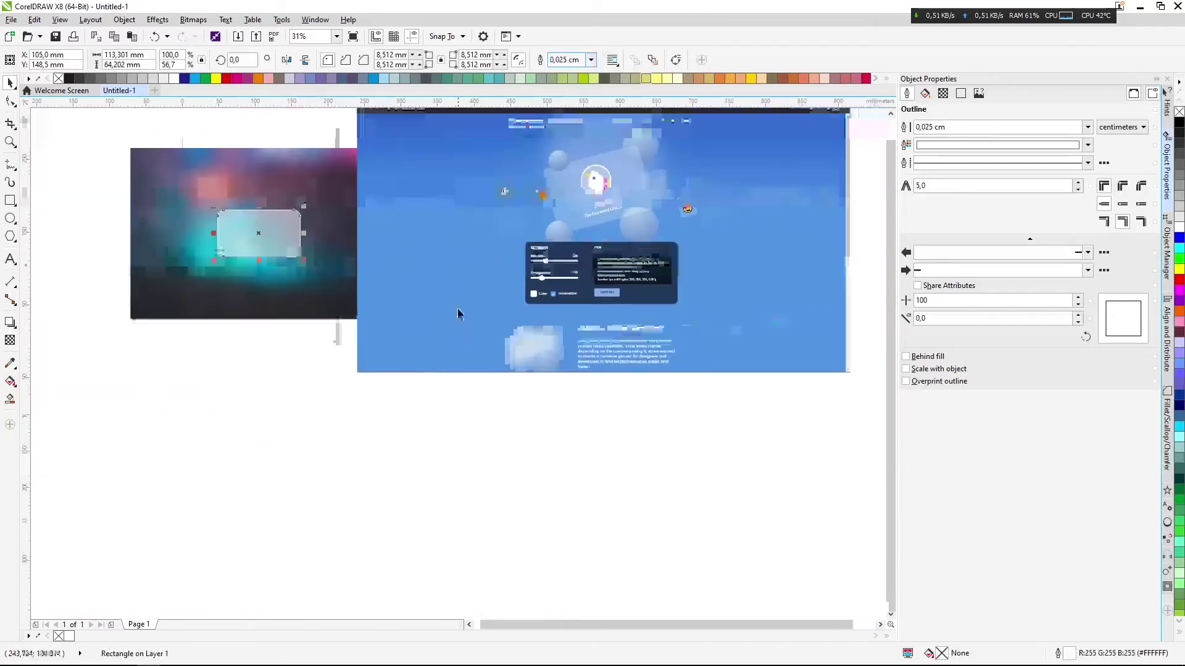
pyautogui.click(561, 191)
pyautogui.scroll(2, 561, 191)
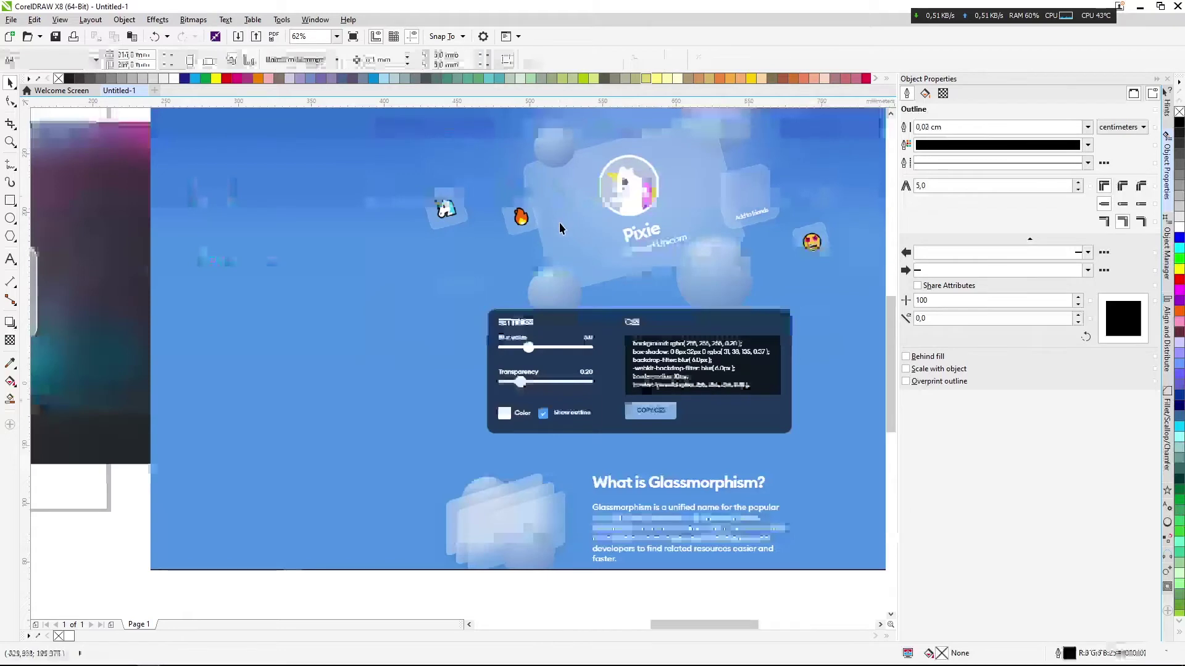
pyautogui.scroll(2, 558, 228)
pyautogui.scroll(-2, 558, 228)
pyautogui.scroll(2, 658, 196)
pyautogui.scroll(-2, 532, 344)
pyautogui.scroll(-1, 656, 216)
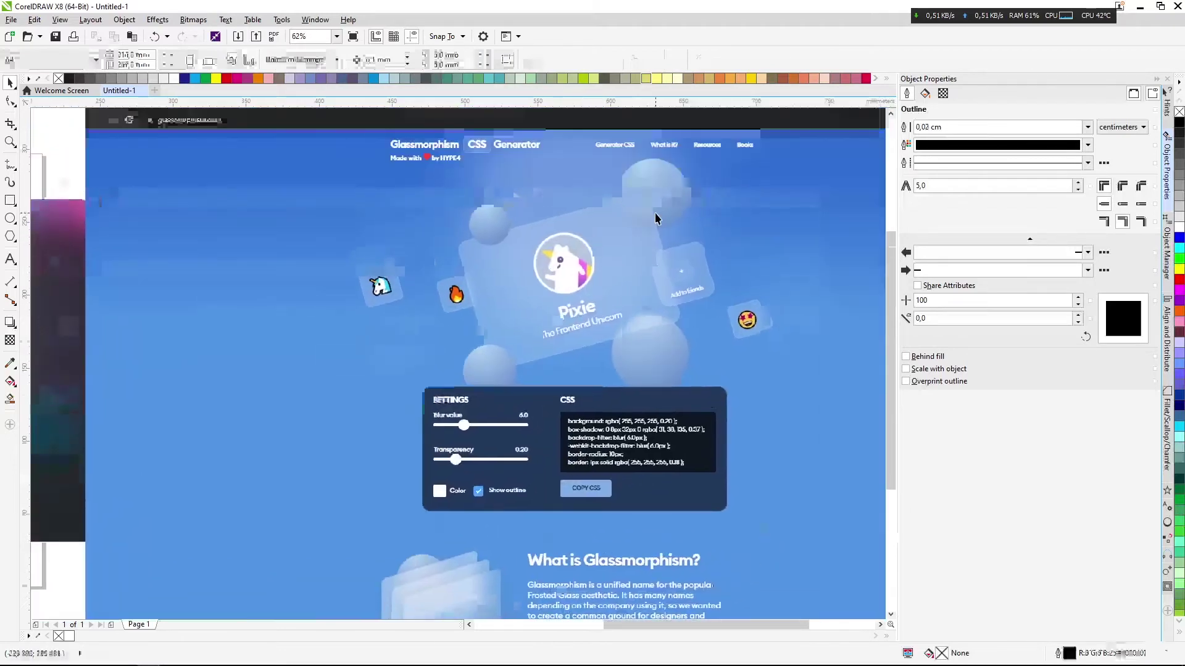
pyautogui.scroll(2, 656, 217)
pyautogui.scroll(-4, 656, 216)
pyautogui.scroll(4, 432, 283)
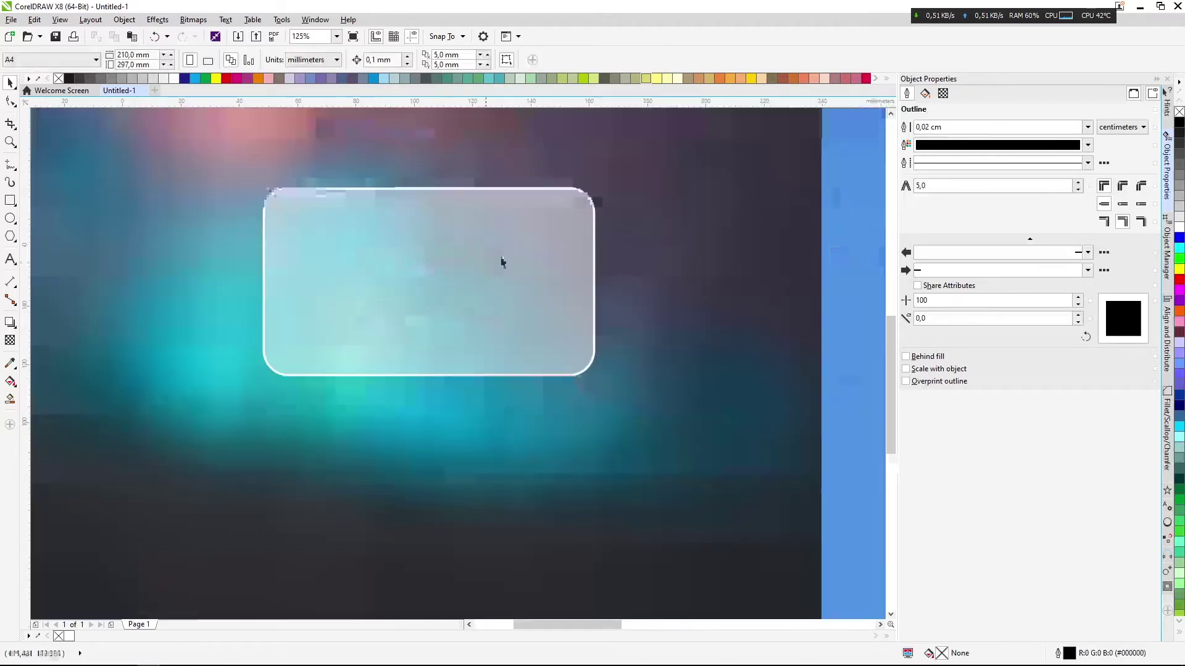
# Try a 0.02 cm outline on the card's frame, and settle on a width of 0.05 cm
pyautogui.click(594, 205)
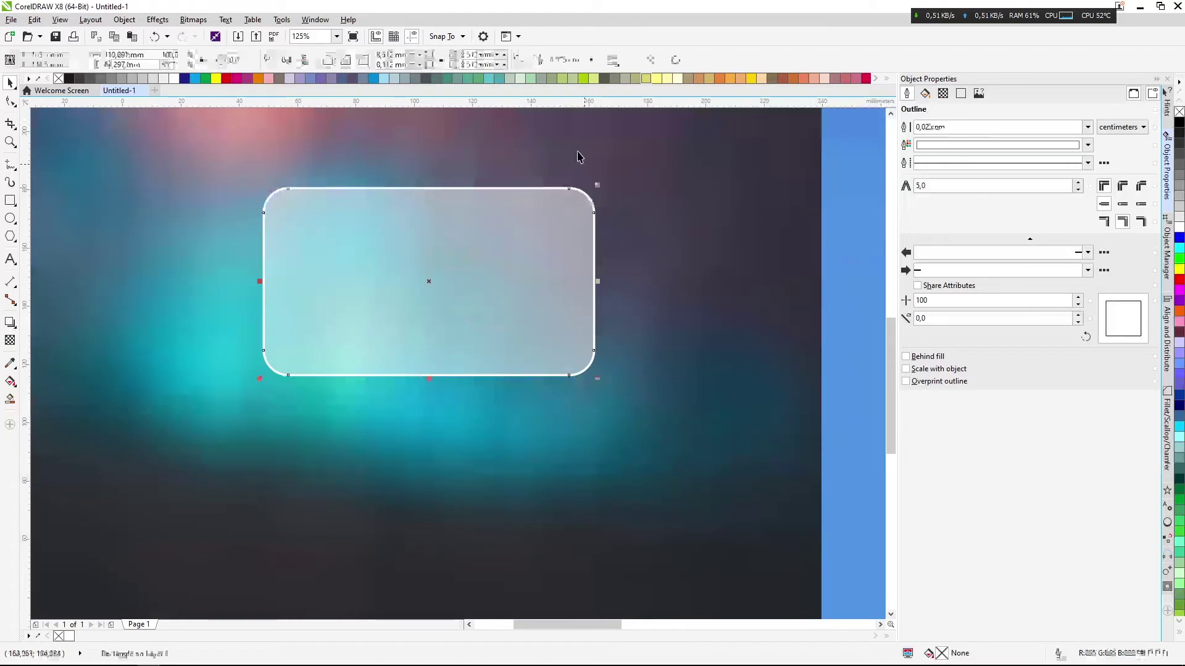
pyautogui.click(589, 61)
pyautogui.click(571, 98)
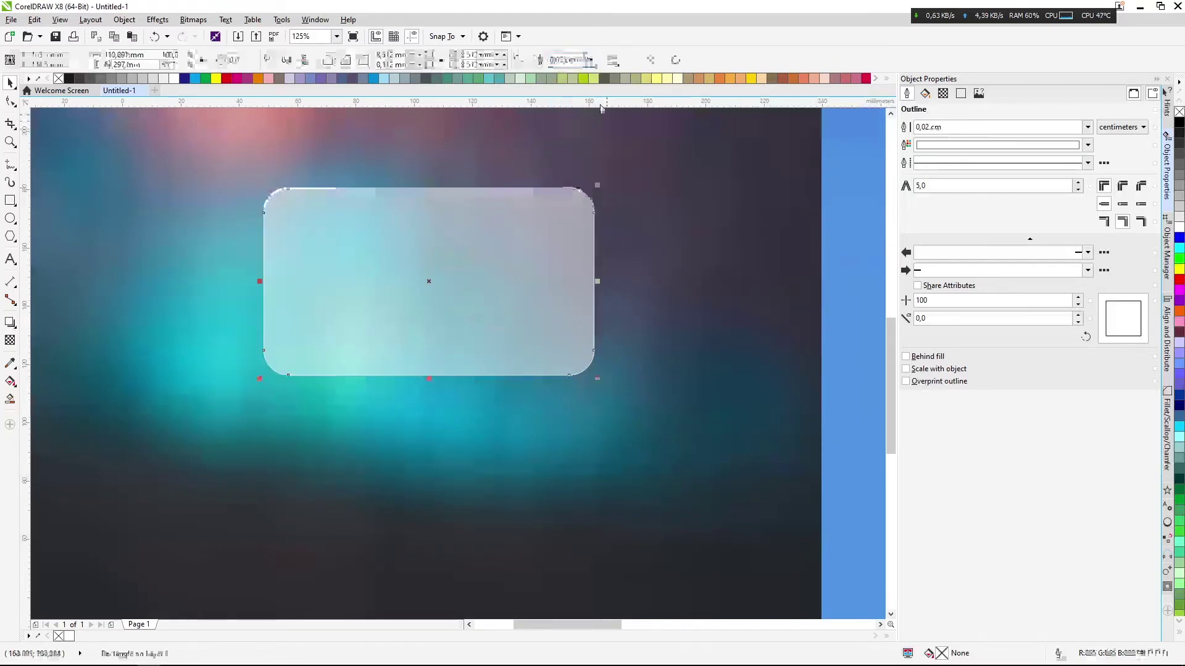
pyautogui.click(589, 60)
pyautogui.click(573, 121)
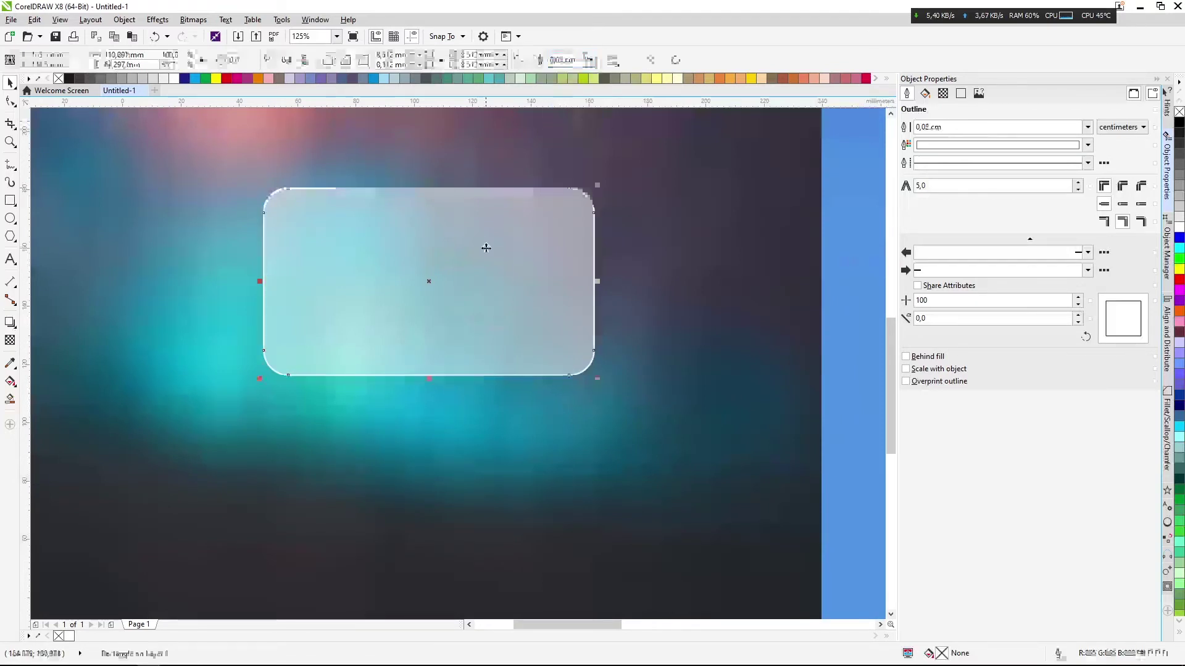
pyautogui.scroll(-4, 487, 248)
pyautogui.click(487, 378)
pyautogui.scroll(2, 502, 267)
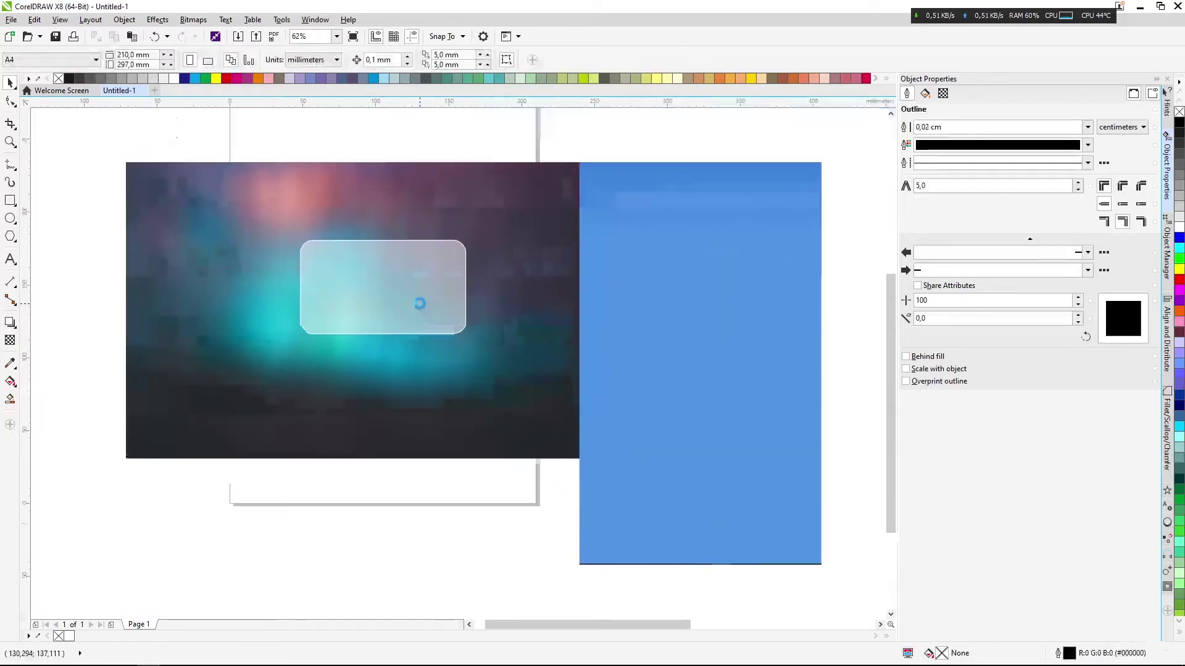
# Select the card's white glass rectangle beneath the frame and apply a more transparent uniform transparency preset
pyautogui.click(1166, 247)
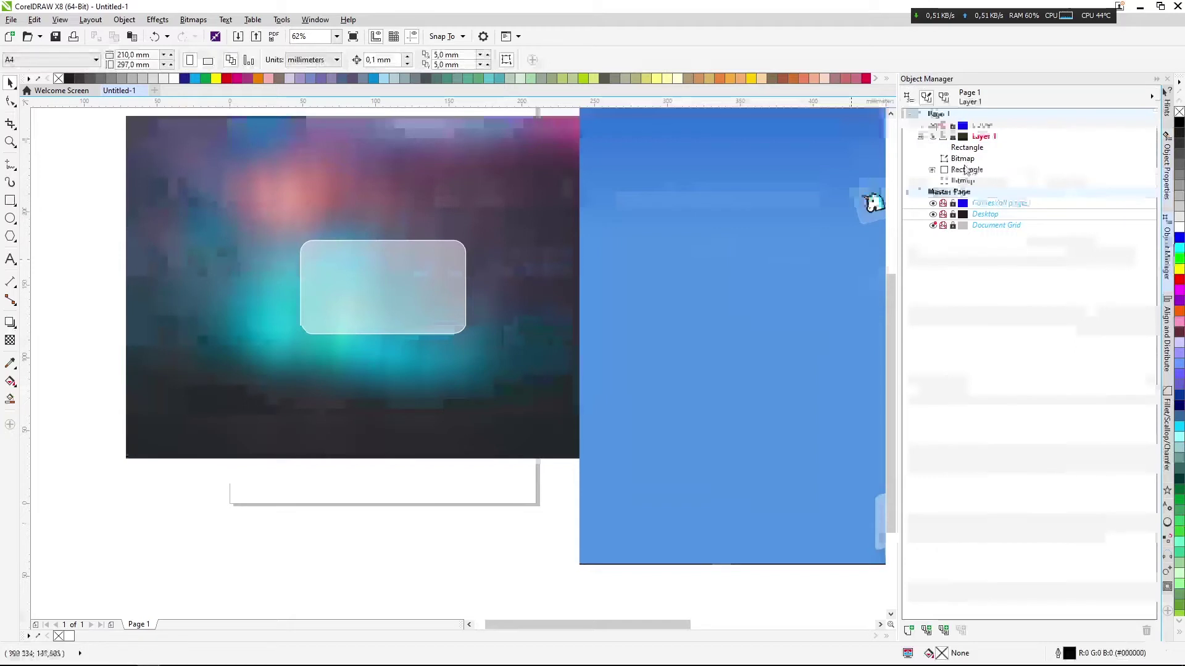
pyautogui.click(965, 170)
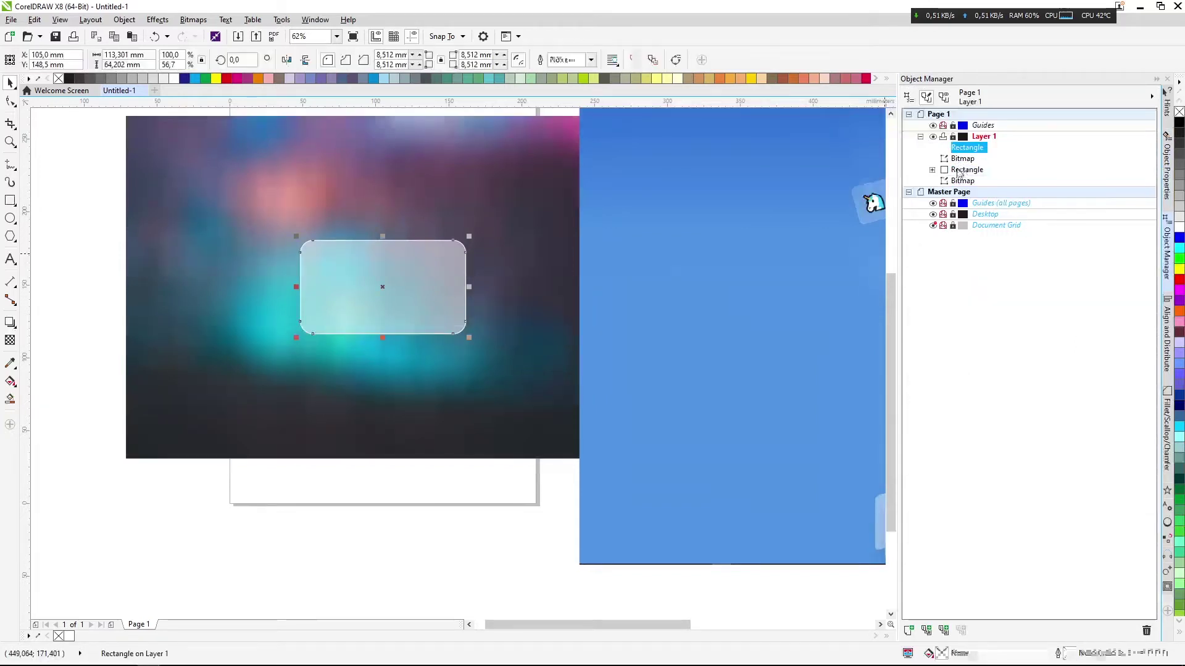
pyautogui.click(9, 340)
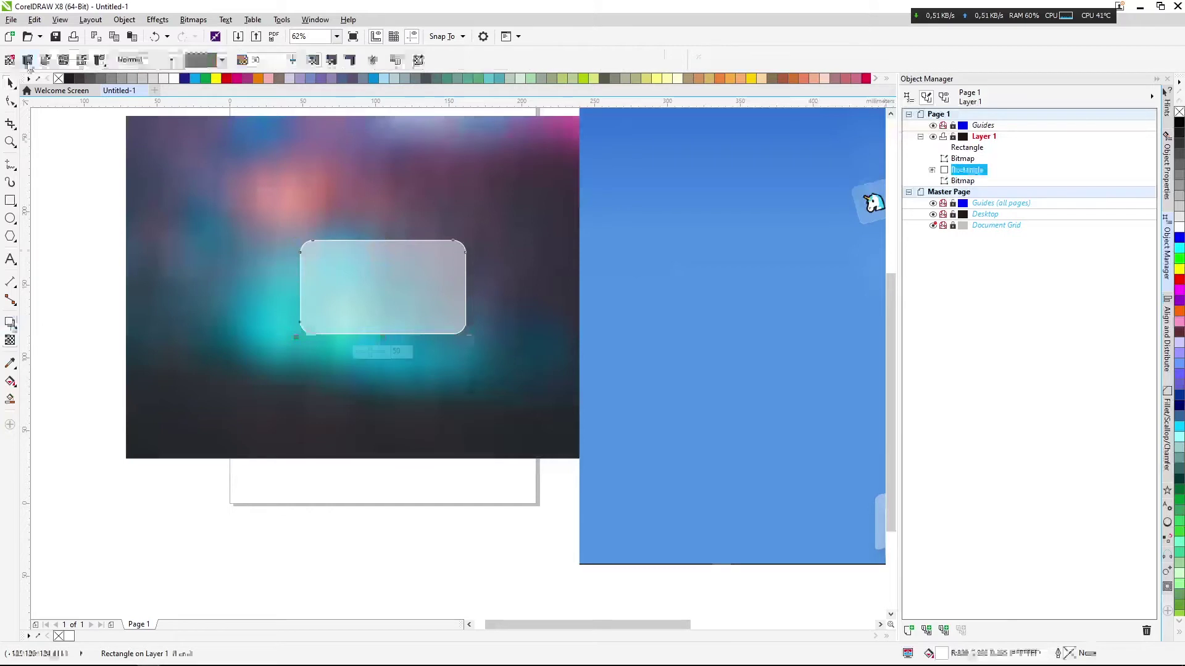
pyautogui.click(222, 60)
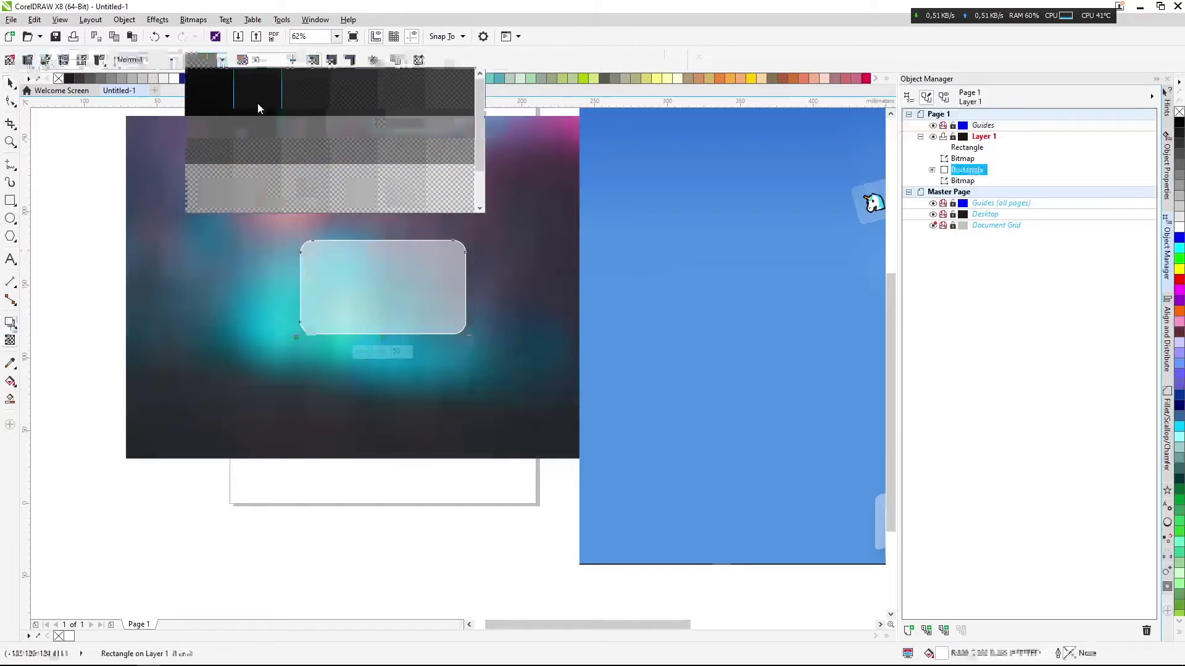
pyautogui.click(238, 183)
pyautogui.click(10, 82)
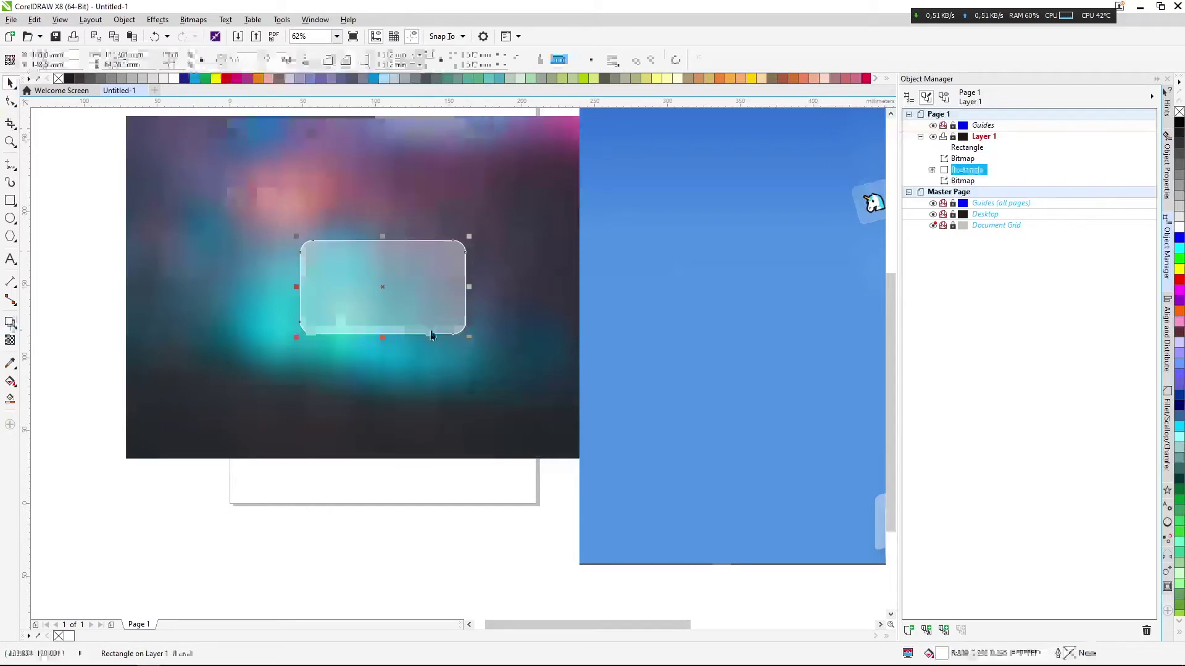
# Compare the more transparent card with the frosted cards and overlapping spheres in the CSS generator screenshot
pyautogui.scroll(-2, 430, 335)
pyautogui.hscroll(3, 407, 401)
pyautogui.click(402, 462)
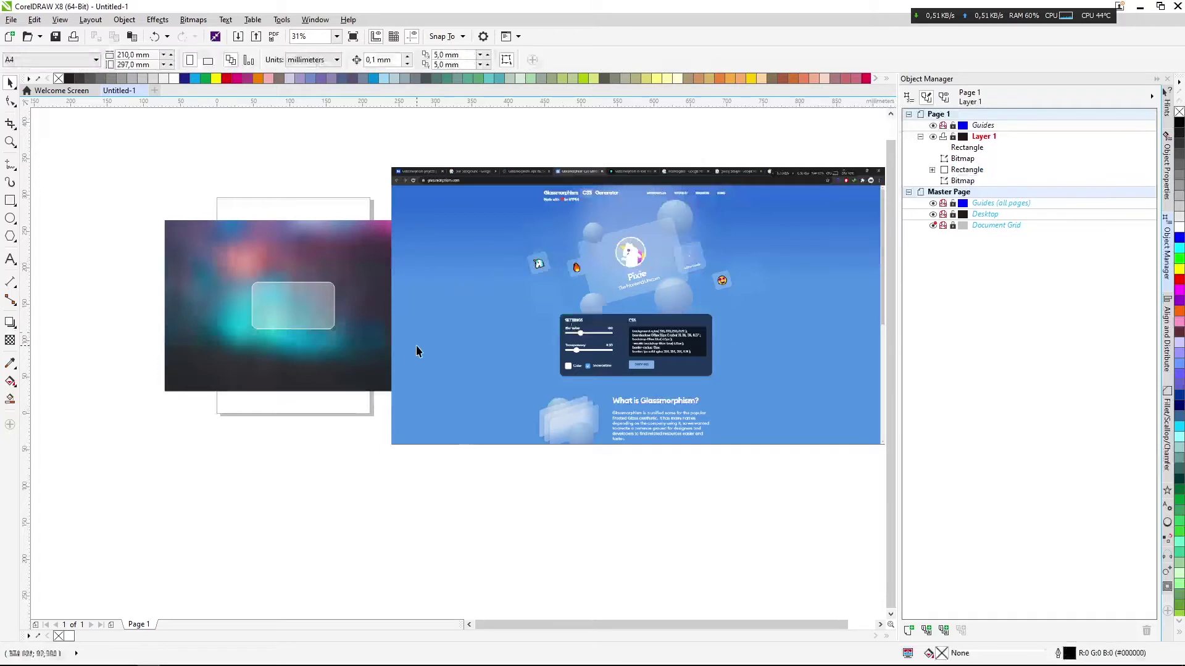
pyautogui.scroll(2, 667, 276)
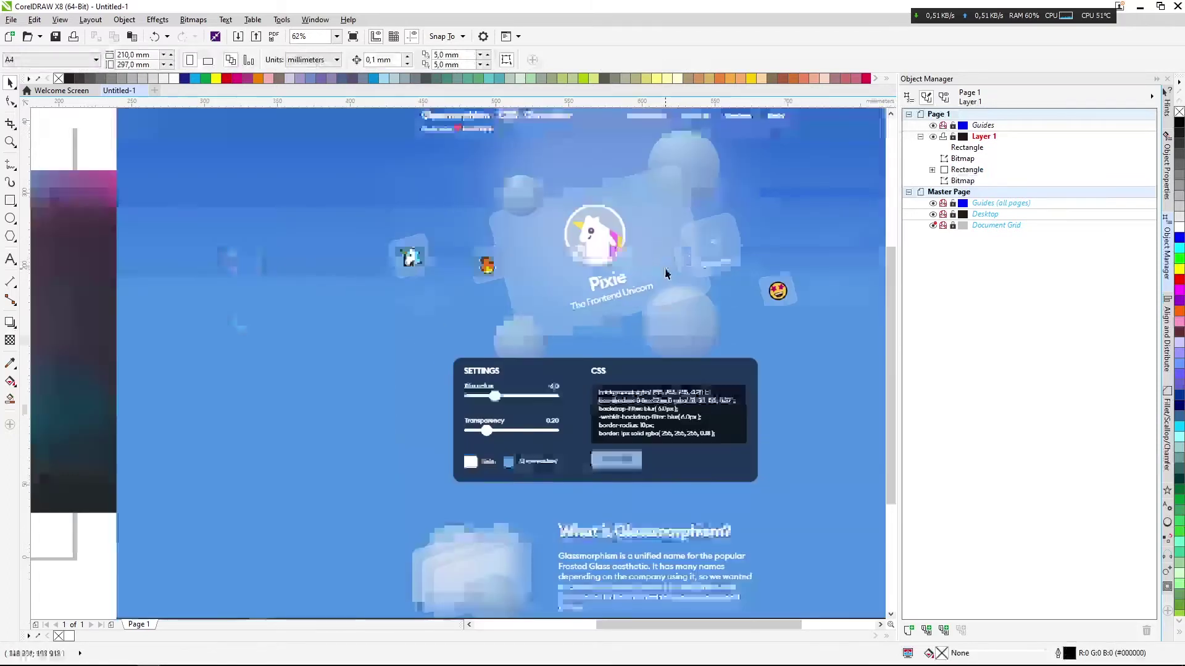
pyautogui.scroll(-2, 665, 273)
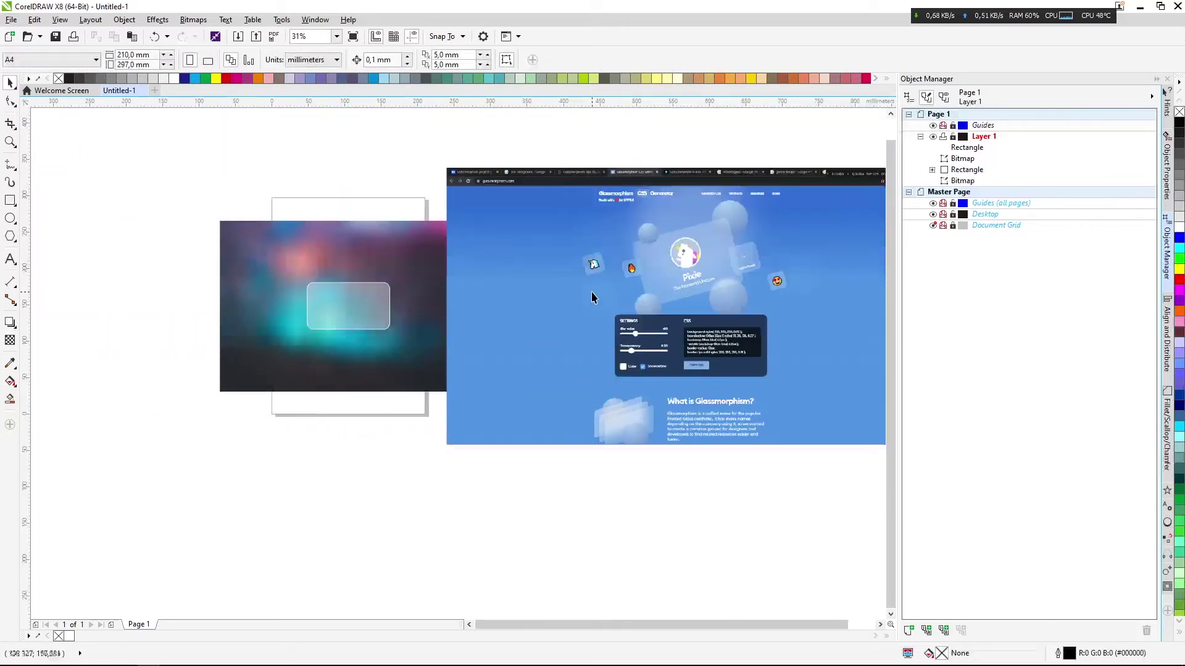
pyautogui.hscroll(1, 580, 284)
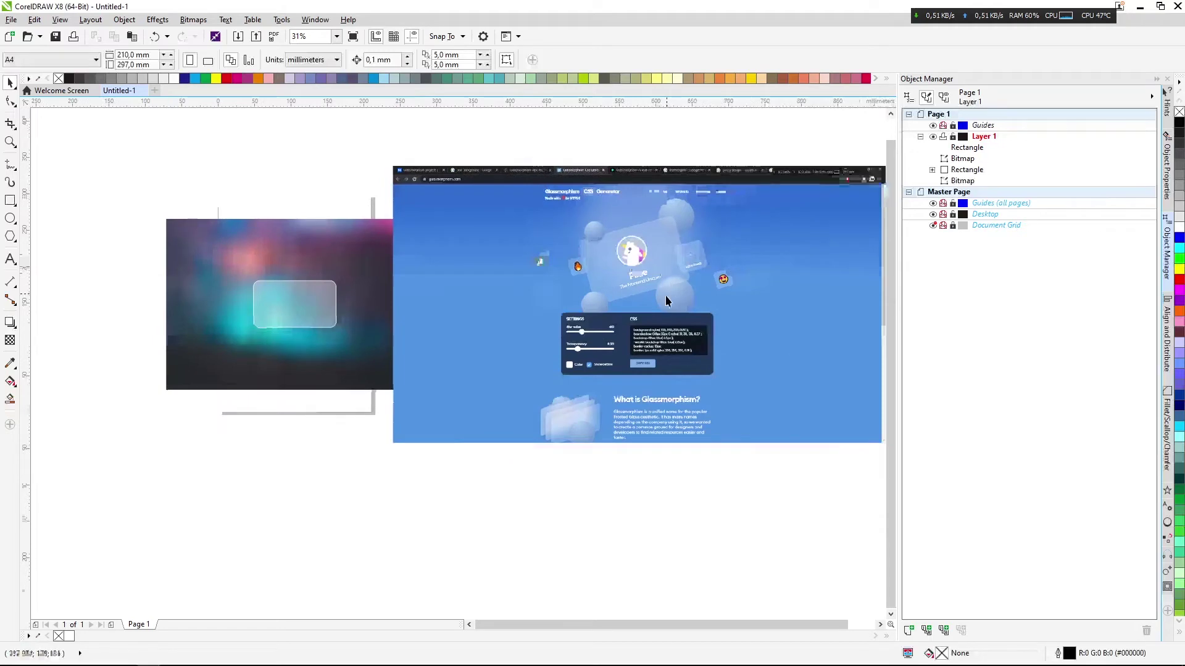
pyautogui.scroll(4, 672, 287)
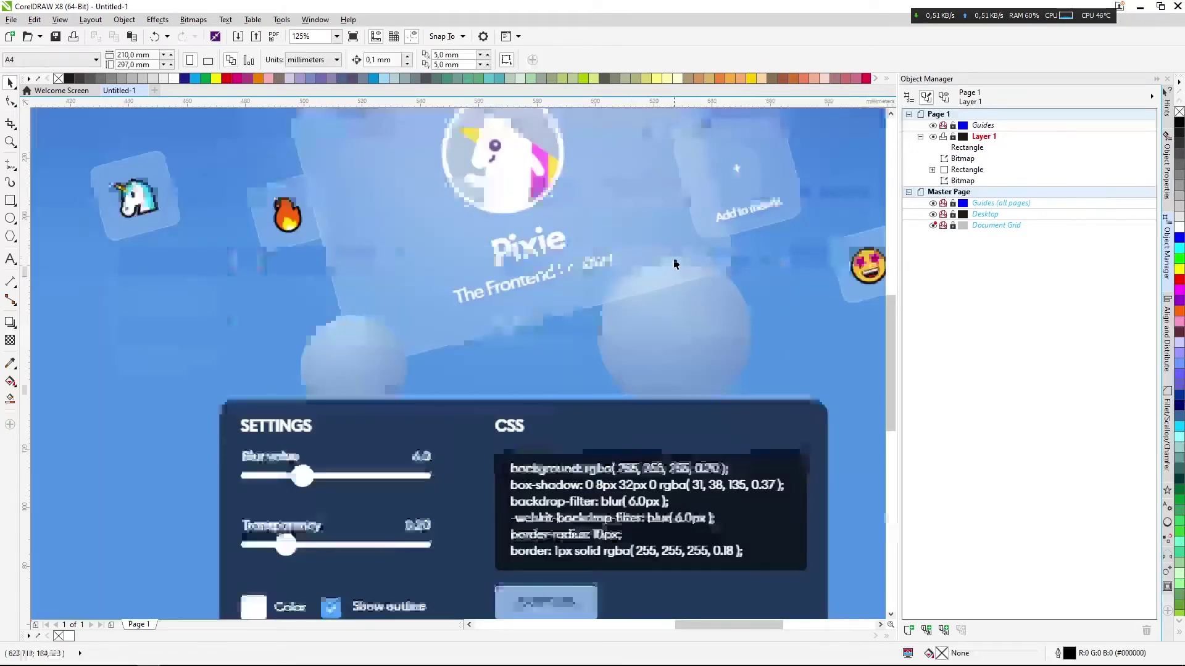
pyautogui.scroll(-2, 371, 288)
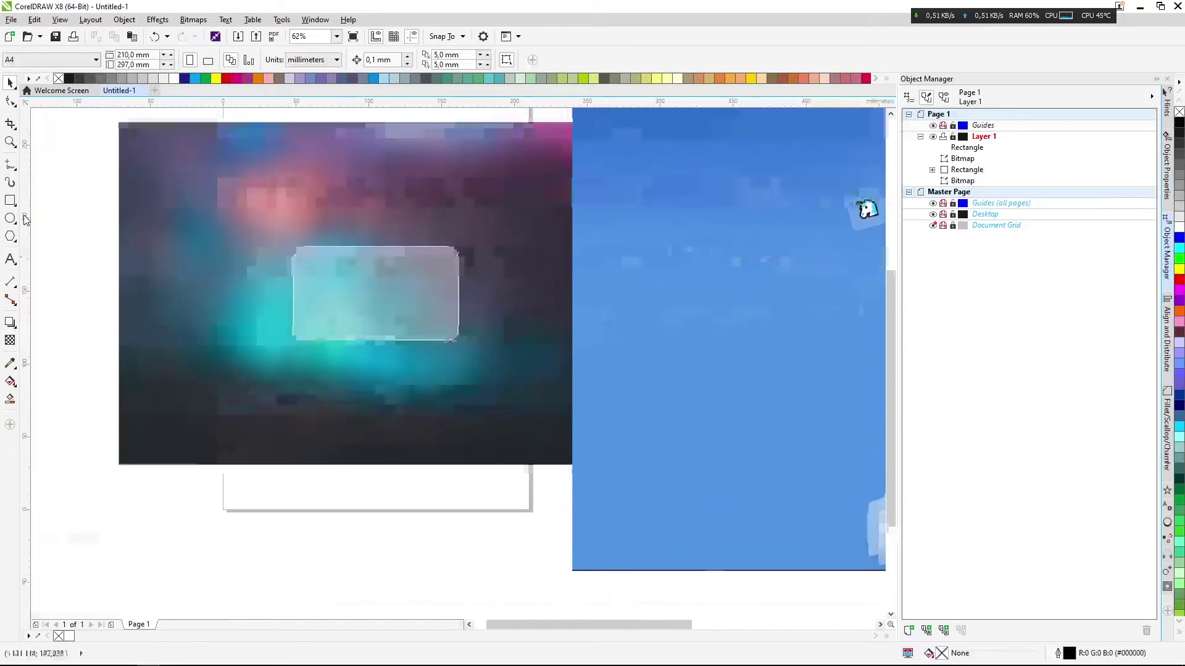
# Draw a circle about 85 mm in diameter overlapping the card's lower-right corner
pyautogui.click(10, 218)
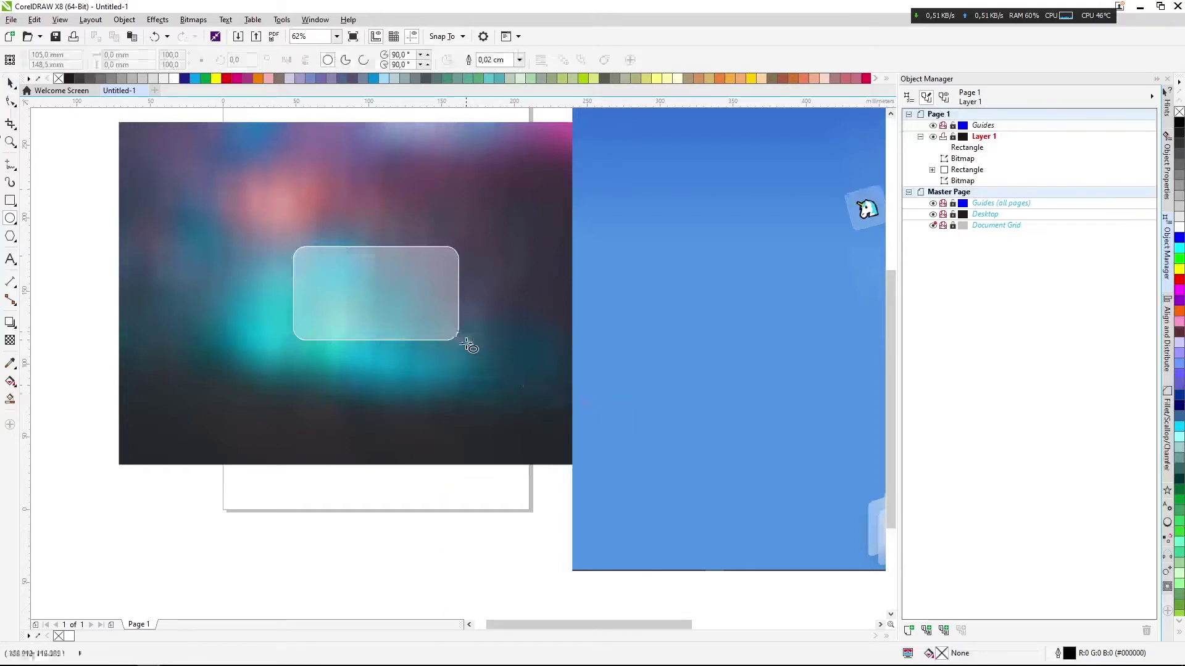
pyautogui.scroll(2, 463, 338)
pyautogui.moveTo(559, 491); pyautogui.dragTo(308, 239)
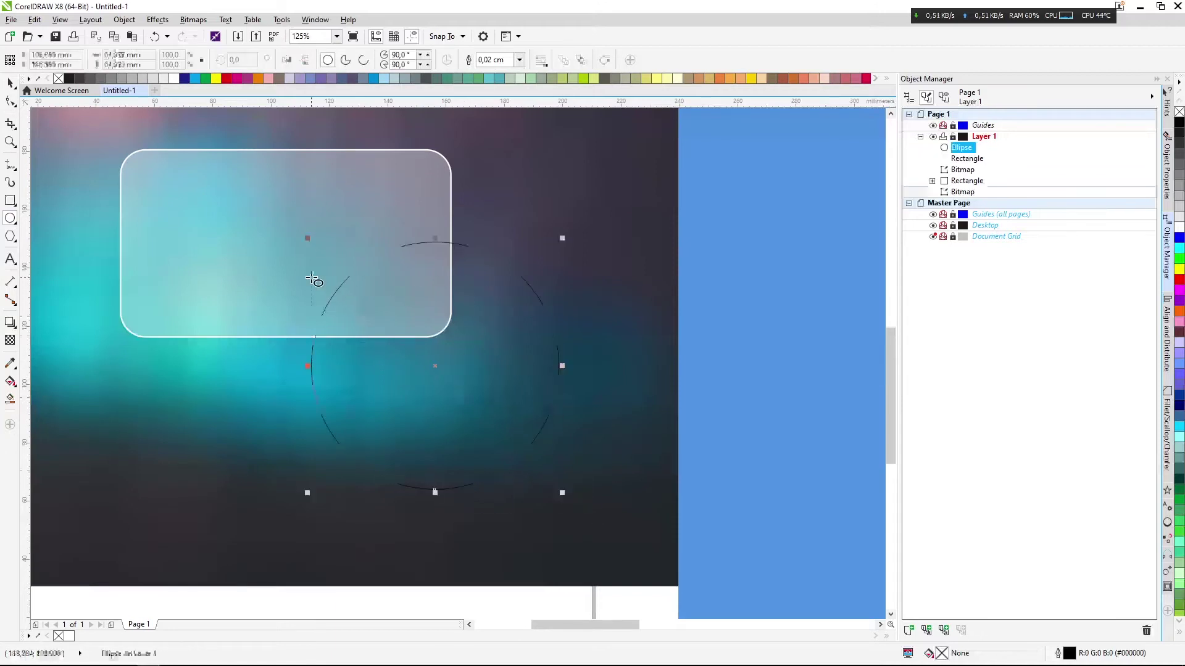
pyautogui.click(9, 84)
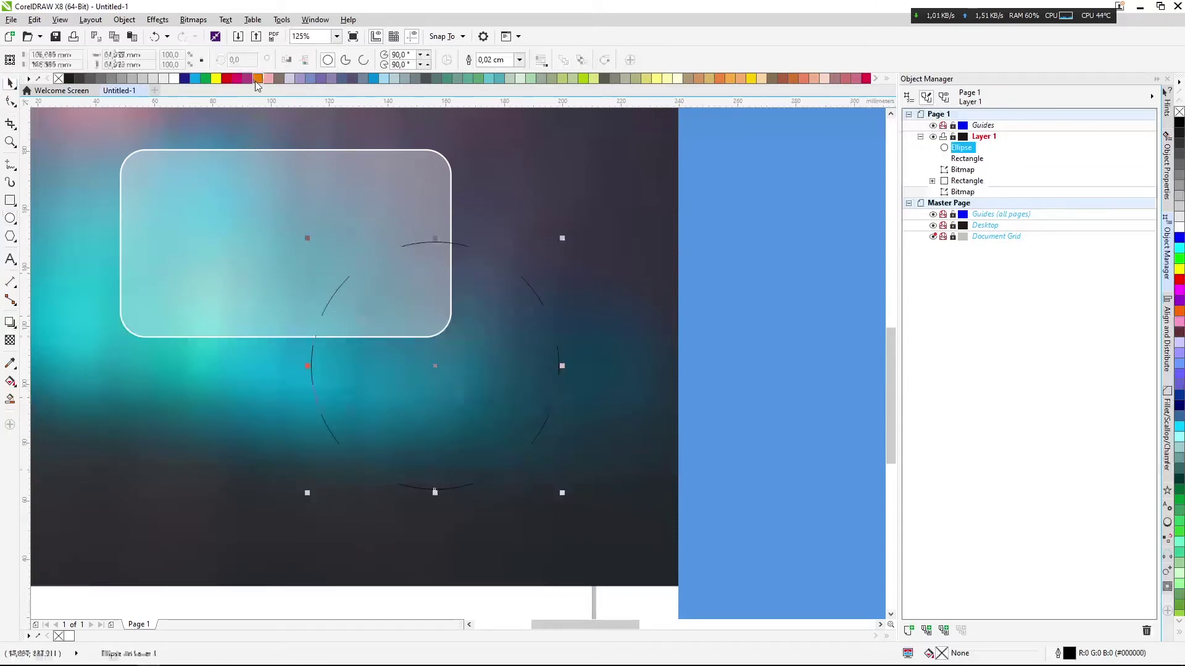
# Fill the circle with orange #FF890A and remove its outline
pyautogui.click(1179, 280)
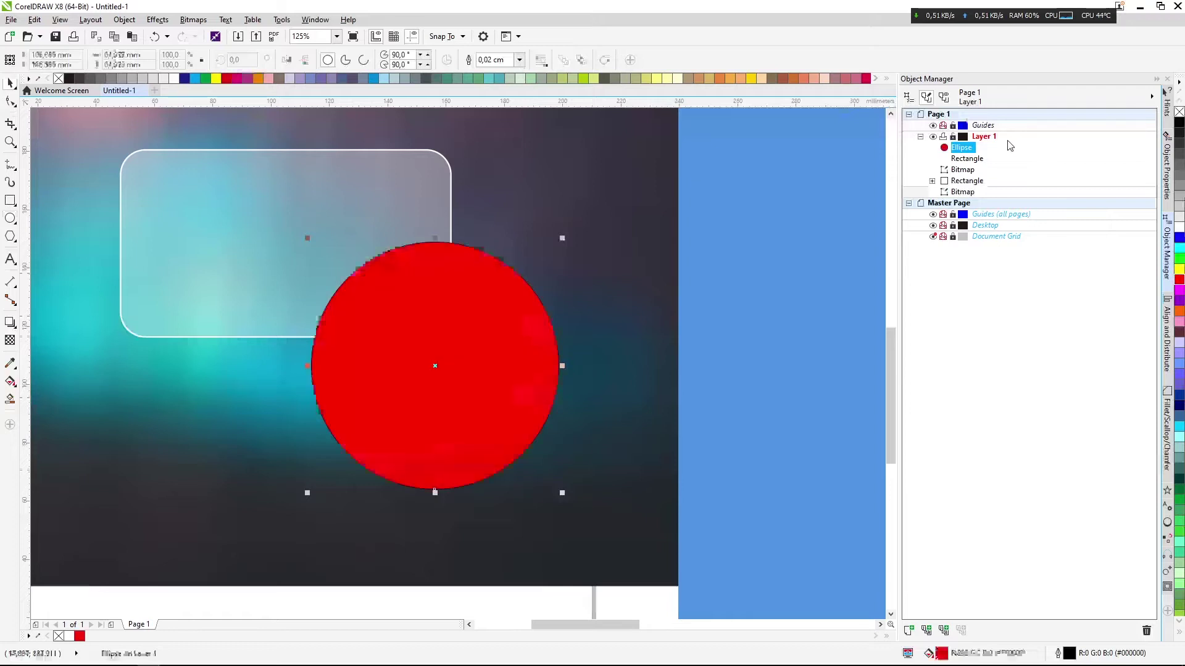
pyautogui.click(1167, 165)
pyautogui.click(926, 93)
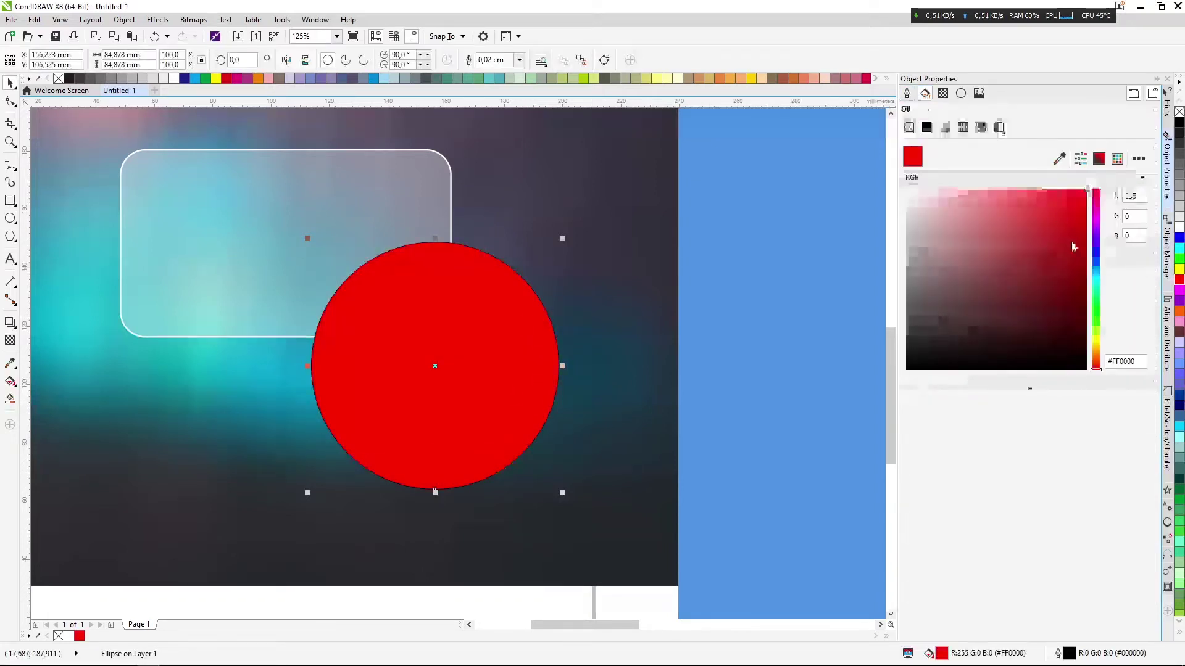
pyautogui.click(1096, 354)
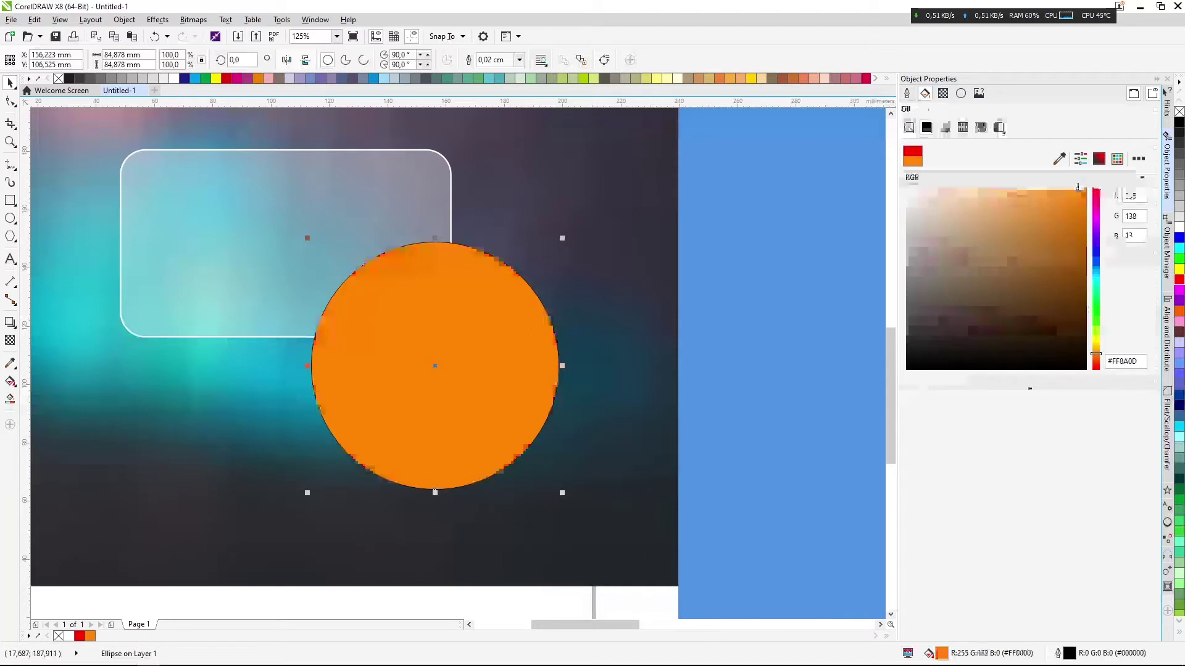
pyautogui.click(1079, 189)
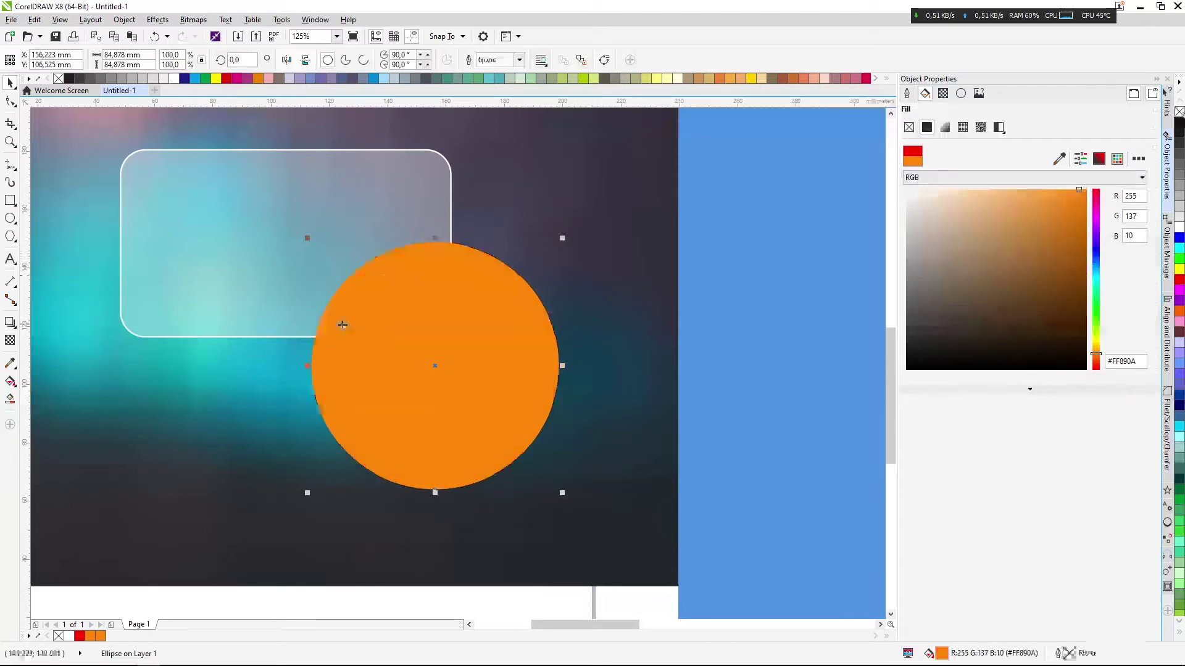
# Soften the circle's edge with an elliptical fountain transparency, adding a 0% transparency node at position 34%
pyautogui.click(10, 340)
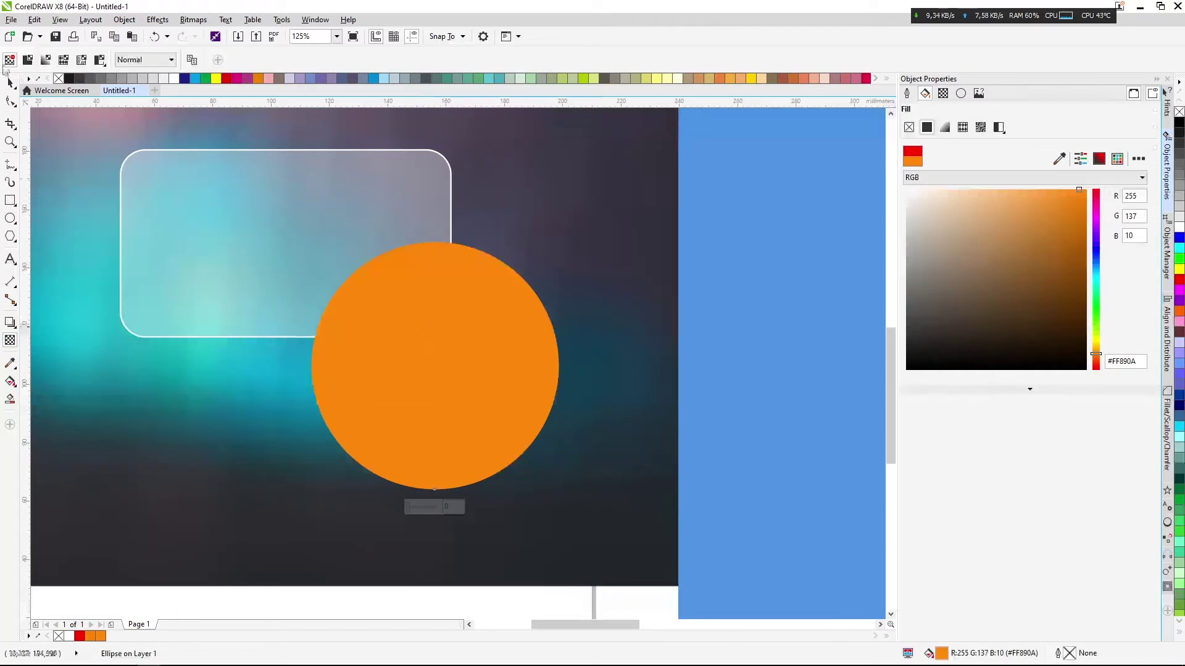
pyautogui.click(45, 60)
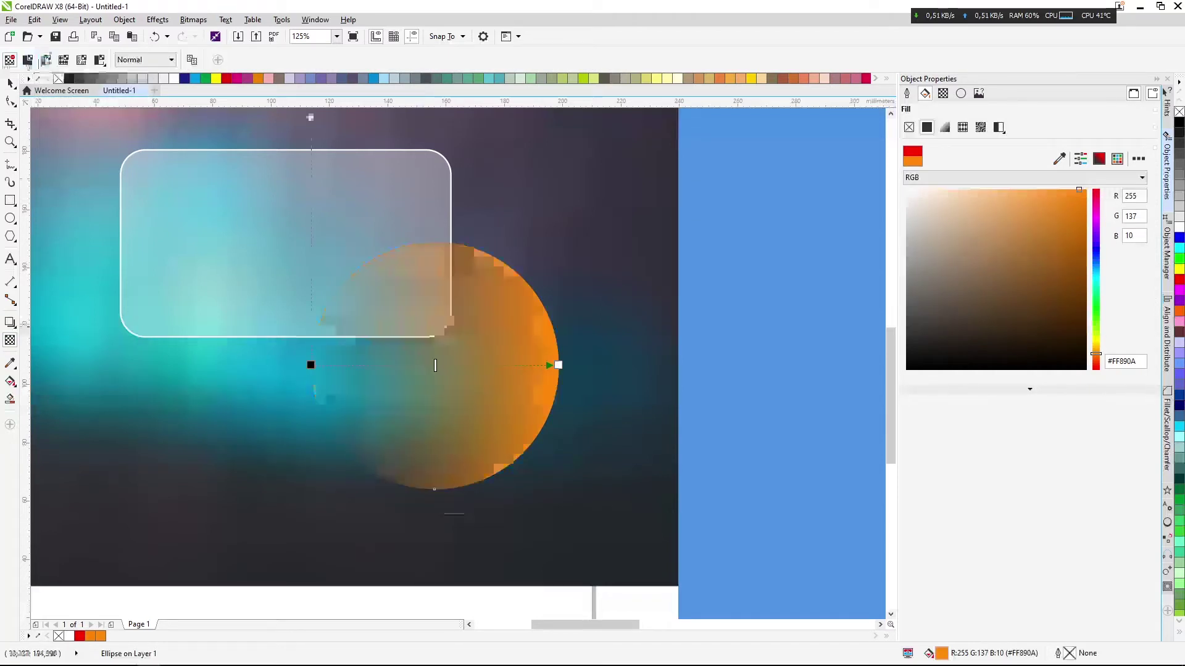
pyautogui.click(248, 60)
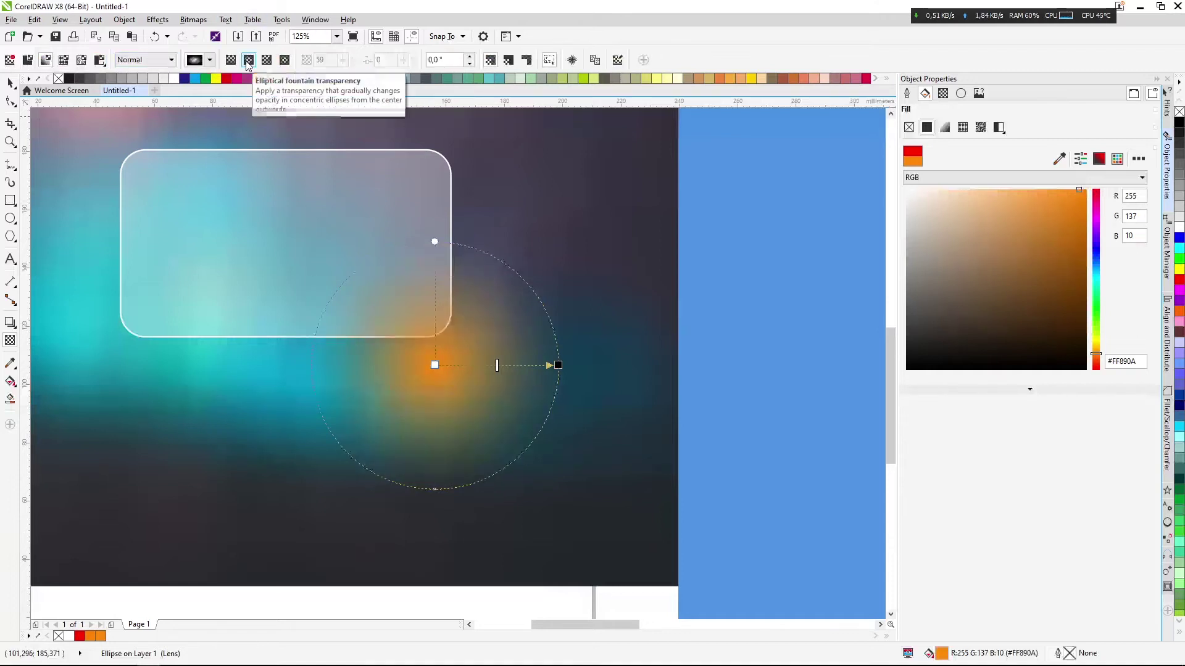
pyautogui.doubleClick(516, 365)
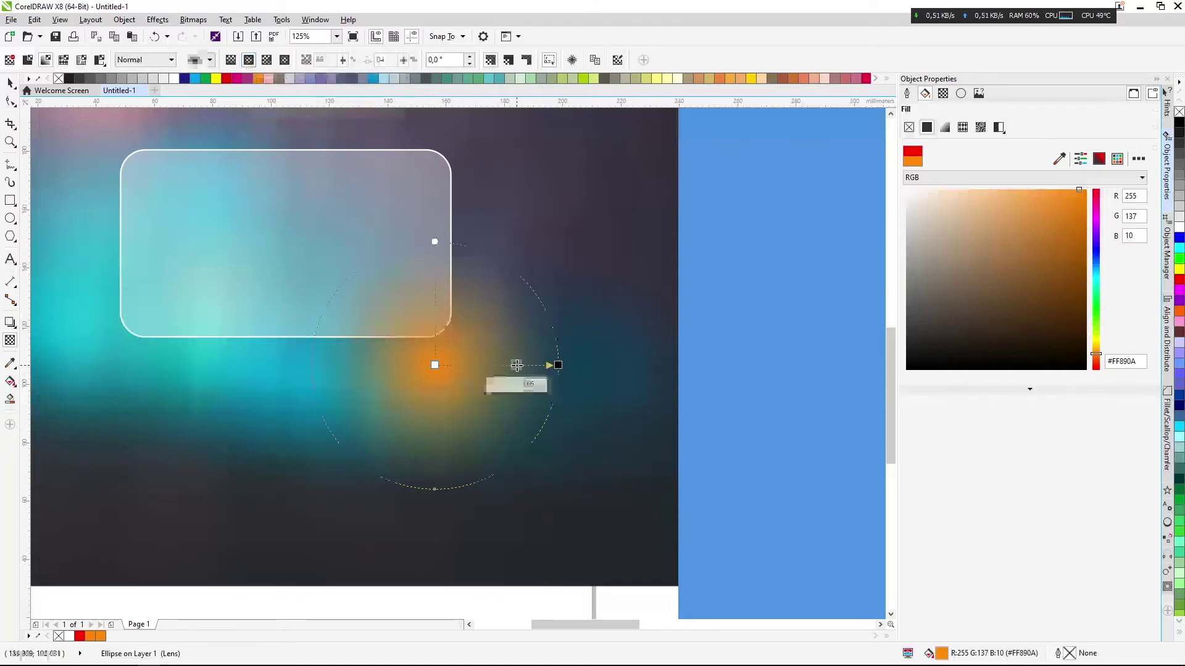
pyautogui.moveTo(509, 388); pyautogui.dragTo(454, 392)
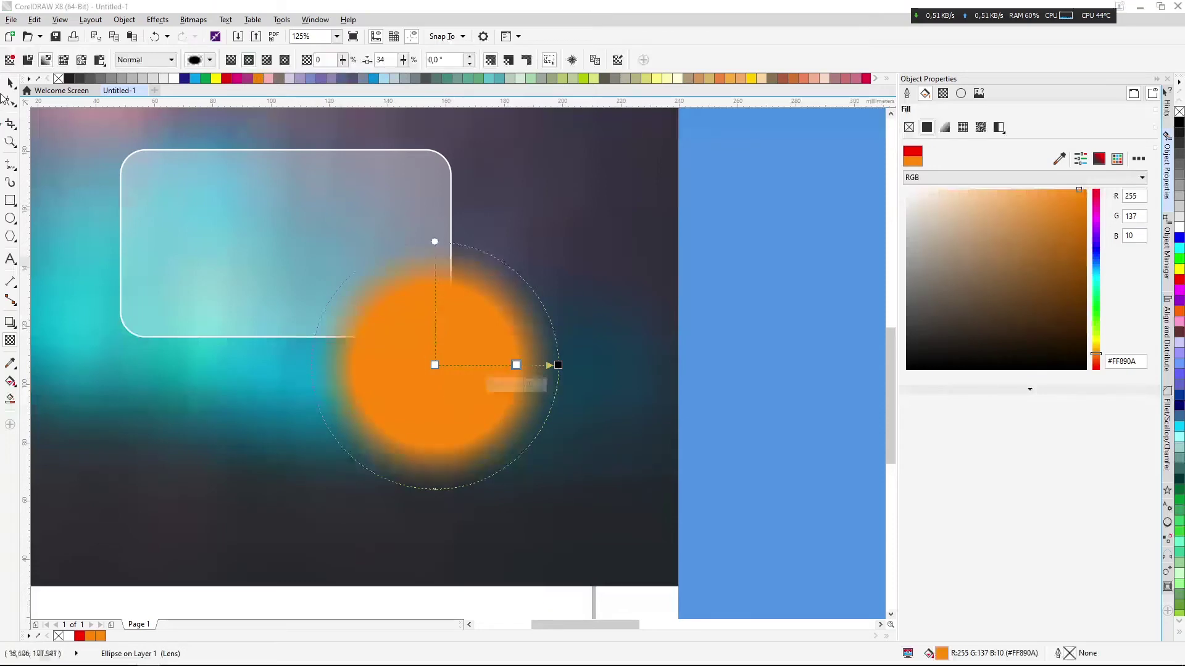
pyautogui.click(10, 82)
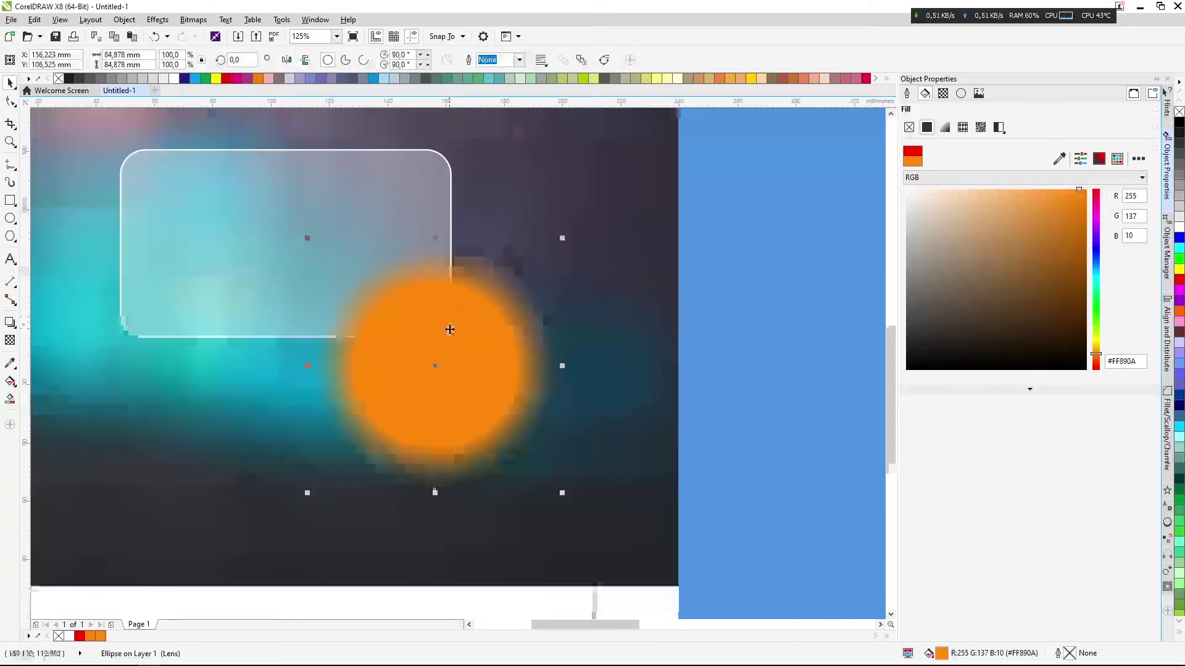
# Try to PowerClip the blurred circle inside the card, and move the white frame about 70 mm left and 8 mm up
pyautogui.rightClick(449, 330)
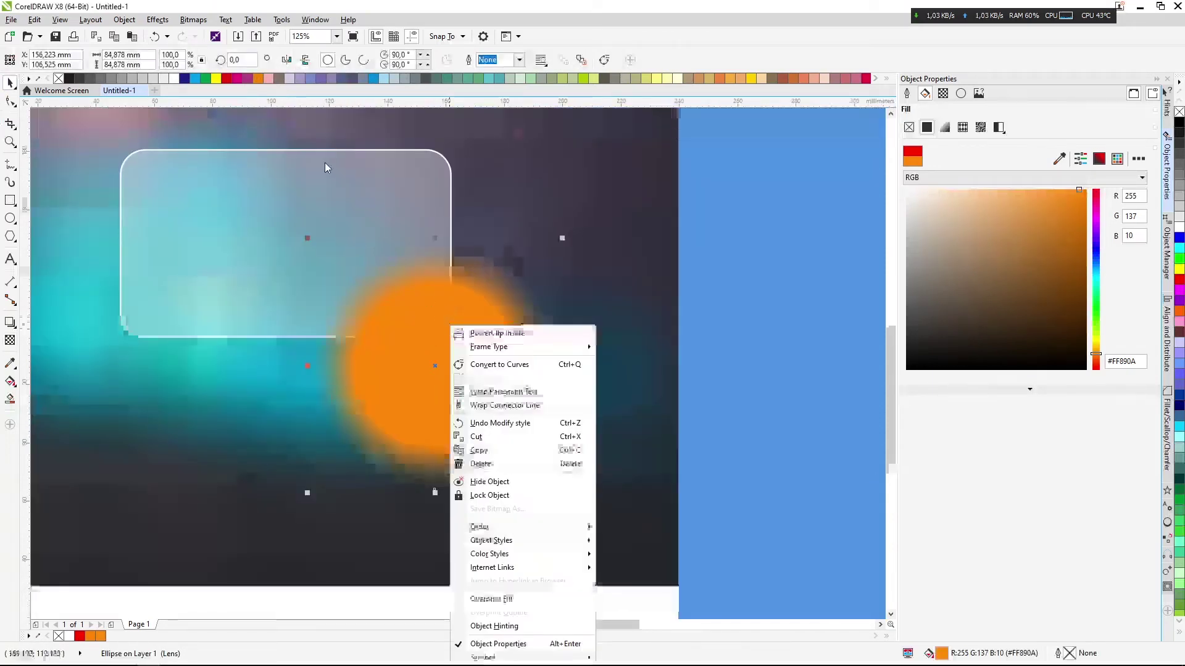
pyautogui.click(325, 162)
pyautogui.moveTo(275, 183); pyautogui.dragTo(484, 333)
# Duplicate the blurred orange circle in place and PowerClip the copy inside the translucent card rectangle
pyautogui.click(484, 334)
pyautogui.rightClick(484, 333)
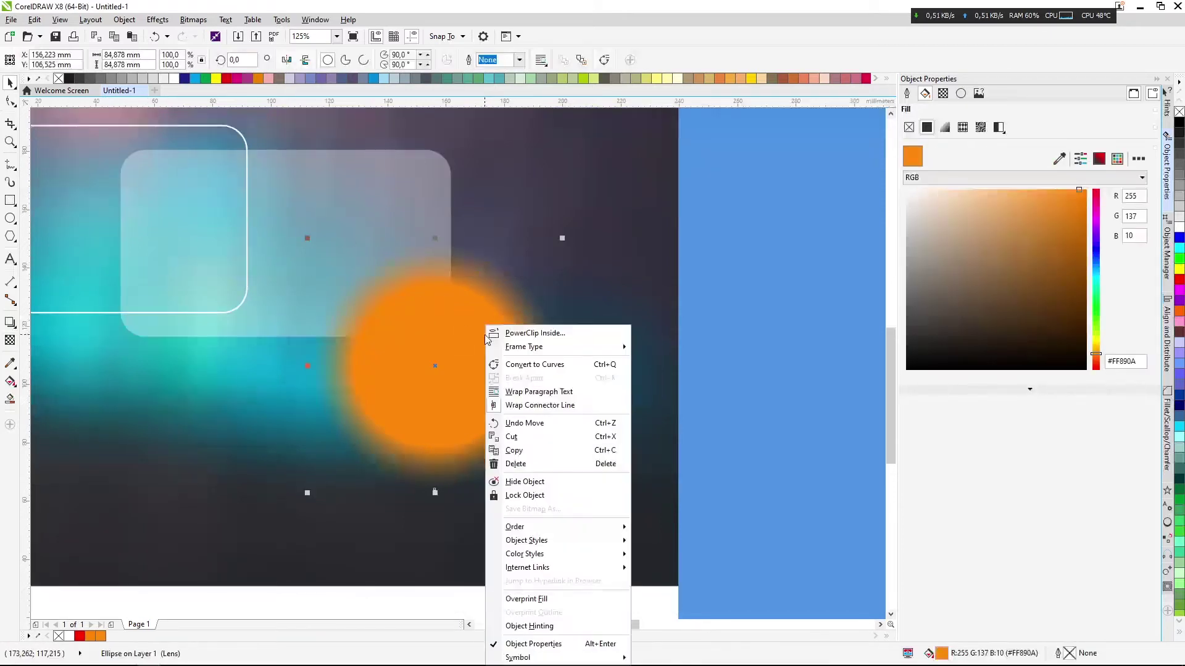
pyautogui.click(446, 340)
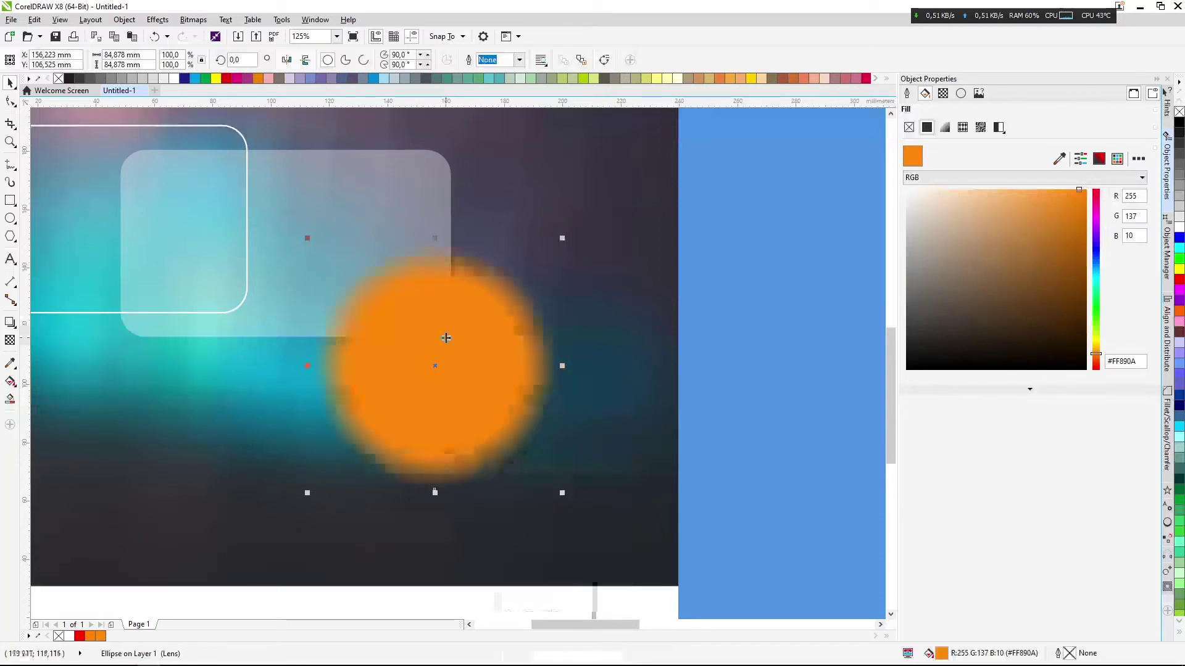
pyautogui.rightClick(447, 337)
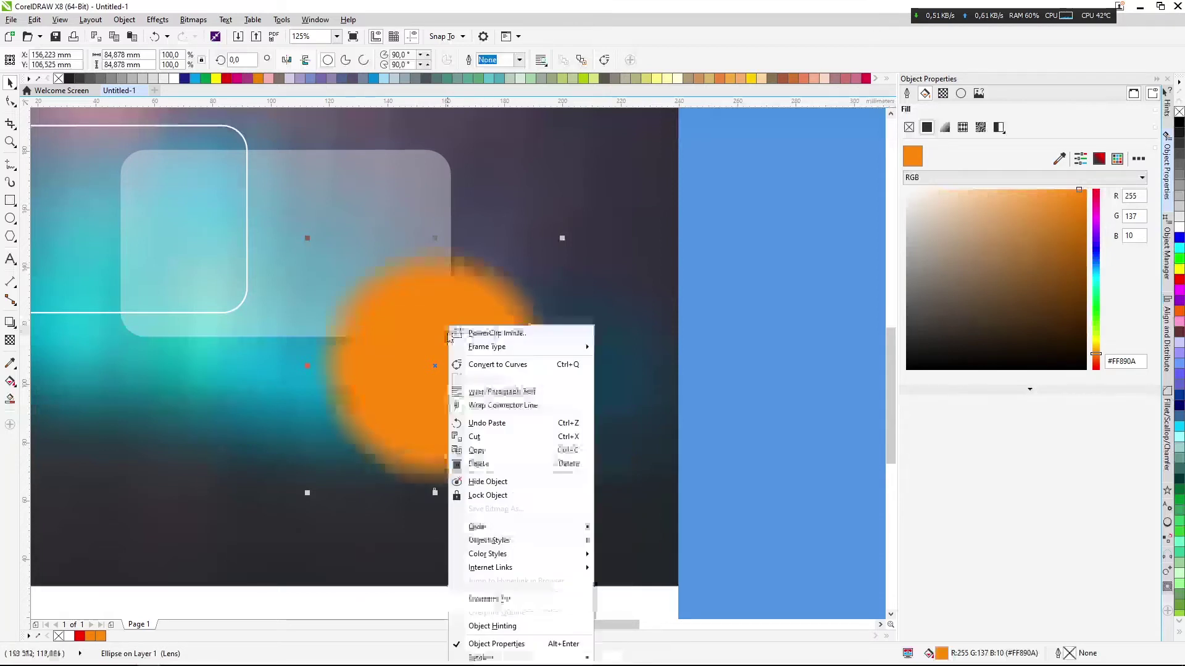
pyautogui.click(481, 334)
pyautogui.click(325, 180)
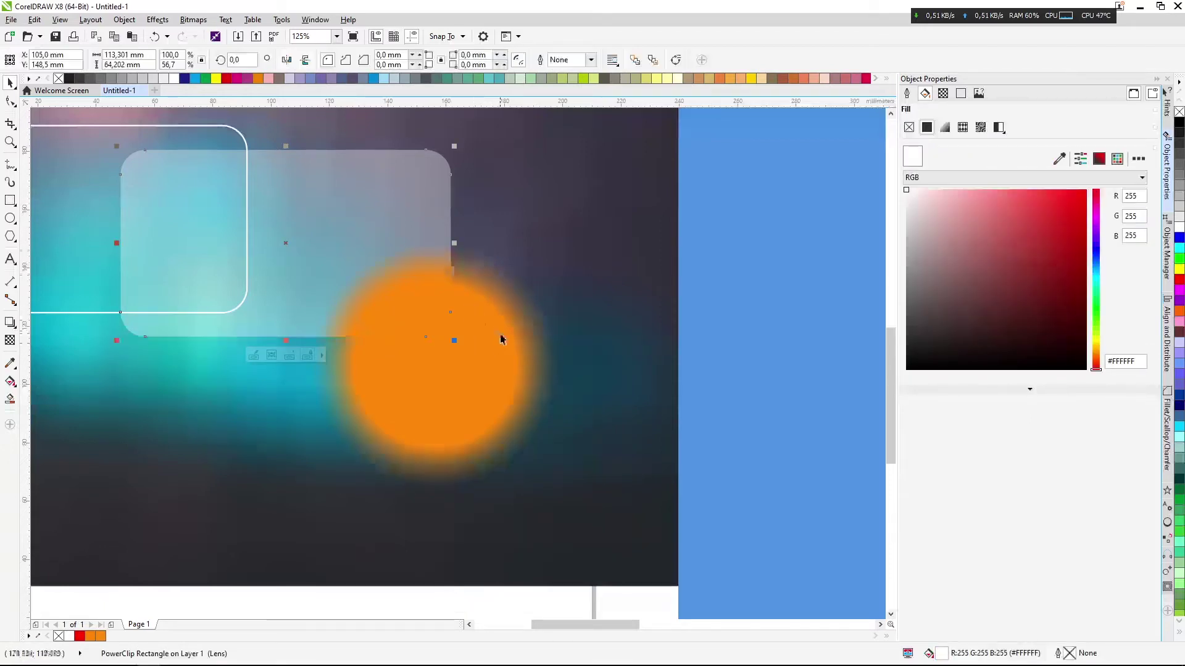
# Remove the fountain transparency from the unclipped orange circle and place it behind the translucent card
pyautogui.keyDown('ctrl'); pyautogui.click(493, 356); pyautogui.keyUp('ctrl')
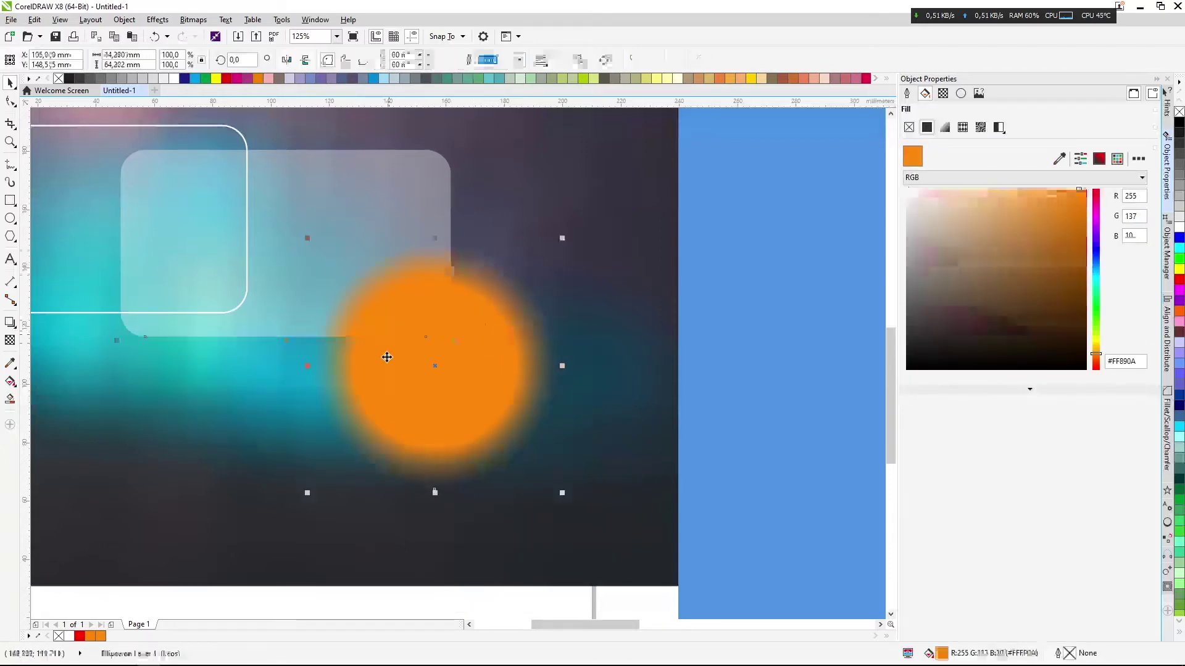
pyautogui.click(11, 340)
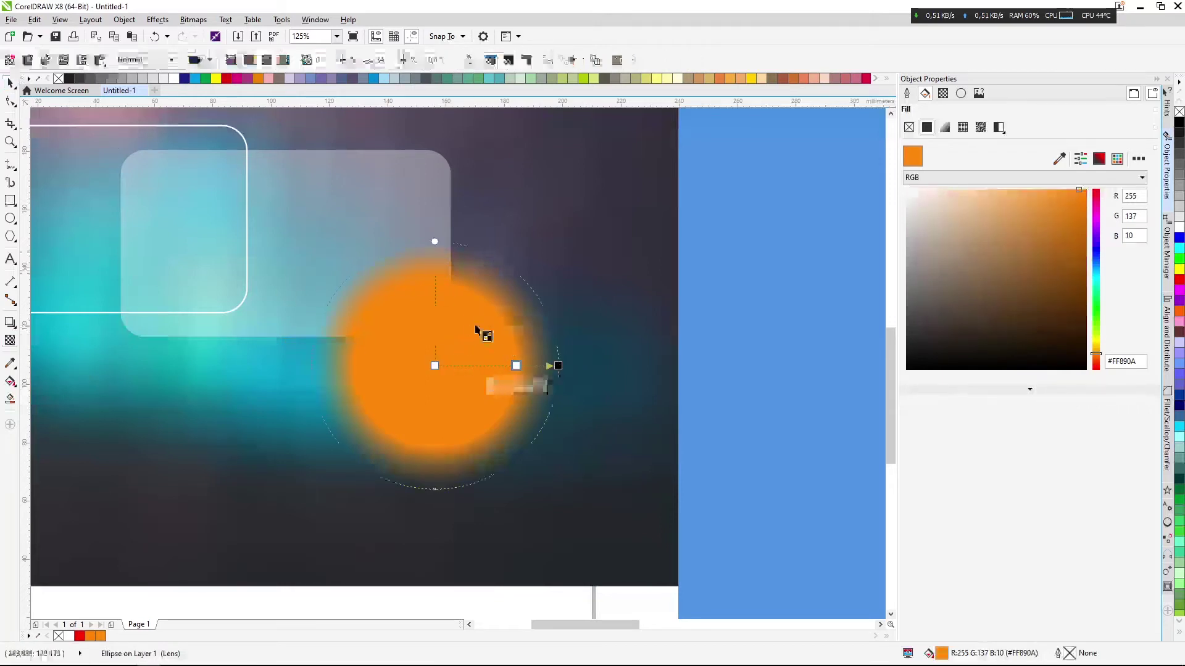
pyautogui.click(11, 85)
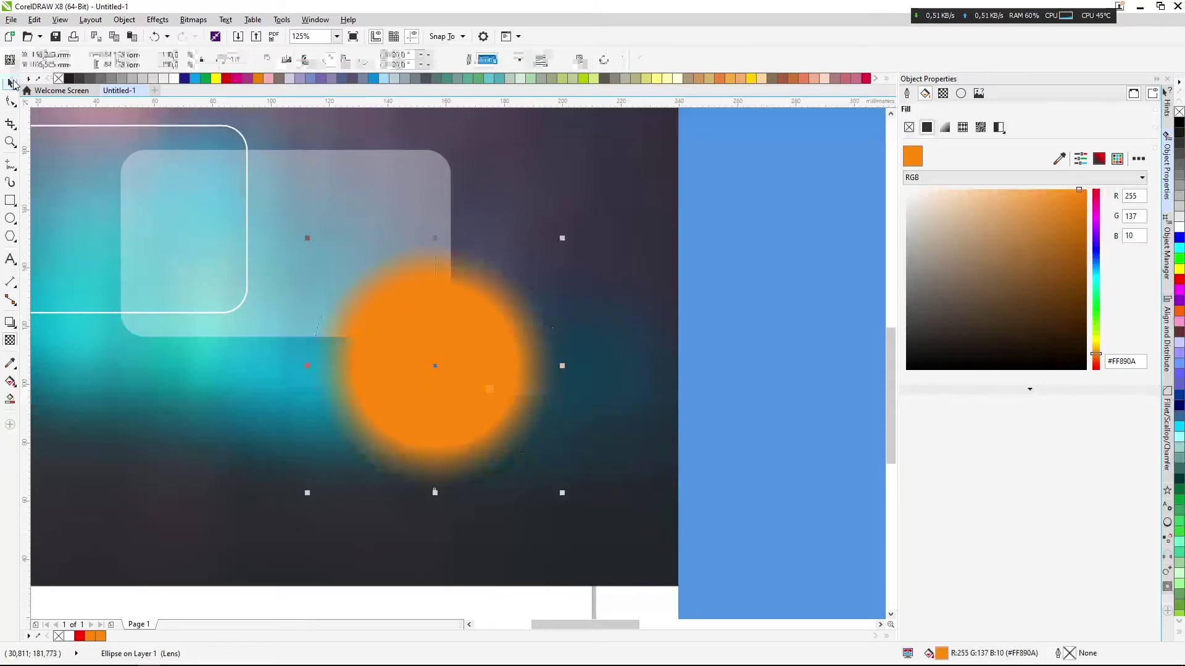
pyautogui.click(11, 342)
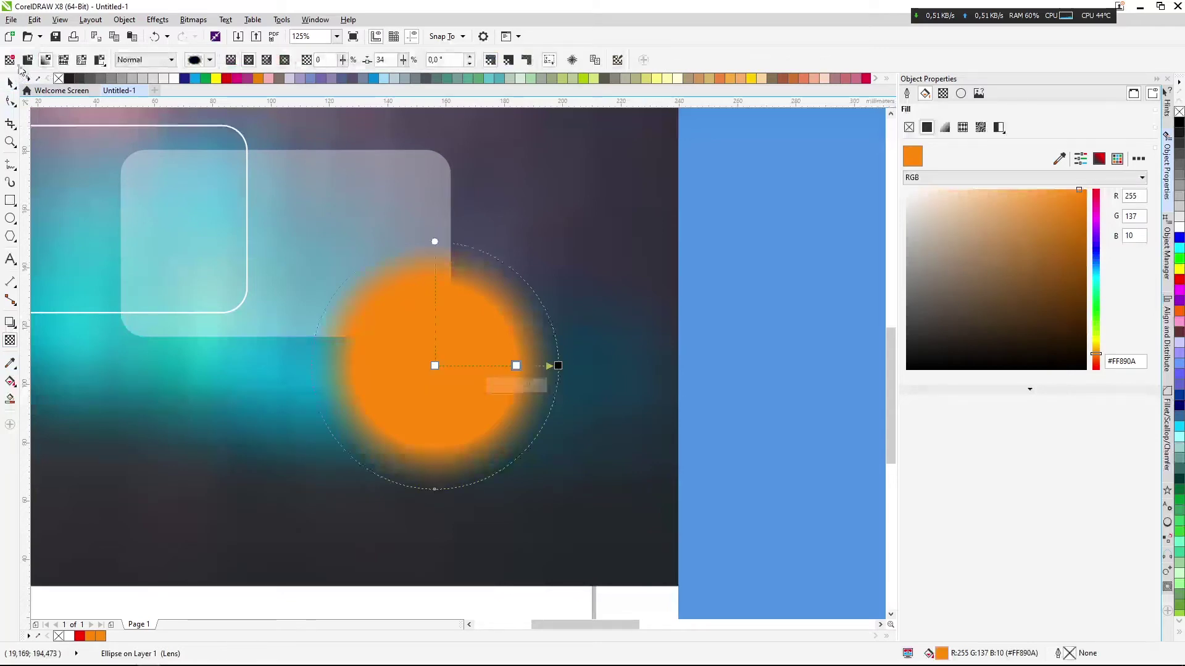
pyautogui.click(10, 60)
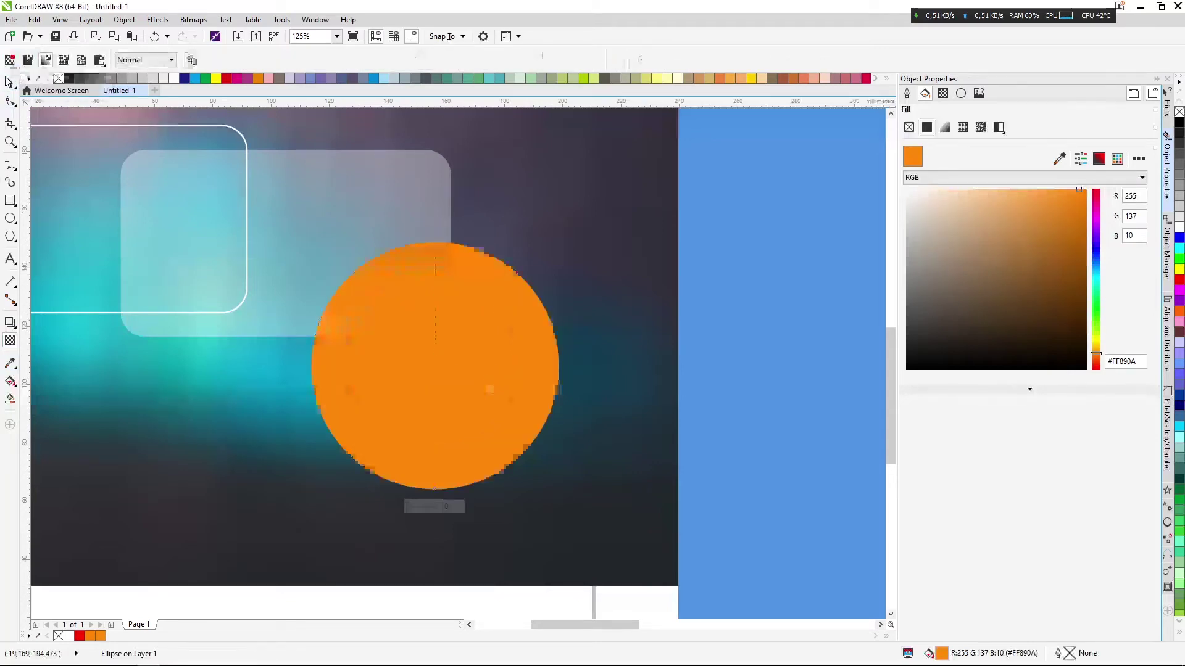
pyautogui.click(9, 84)
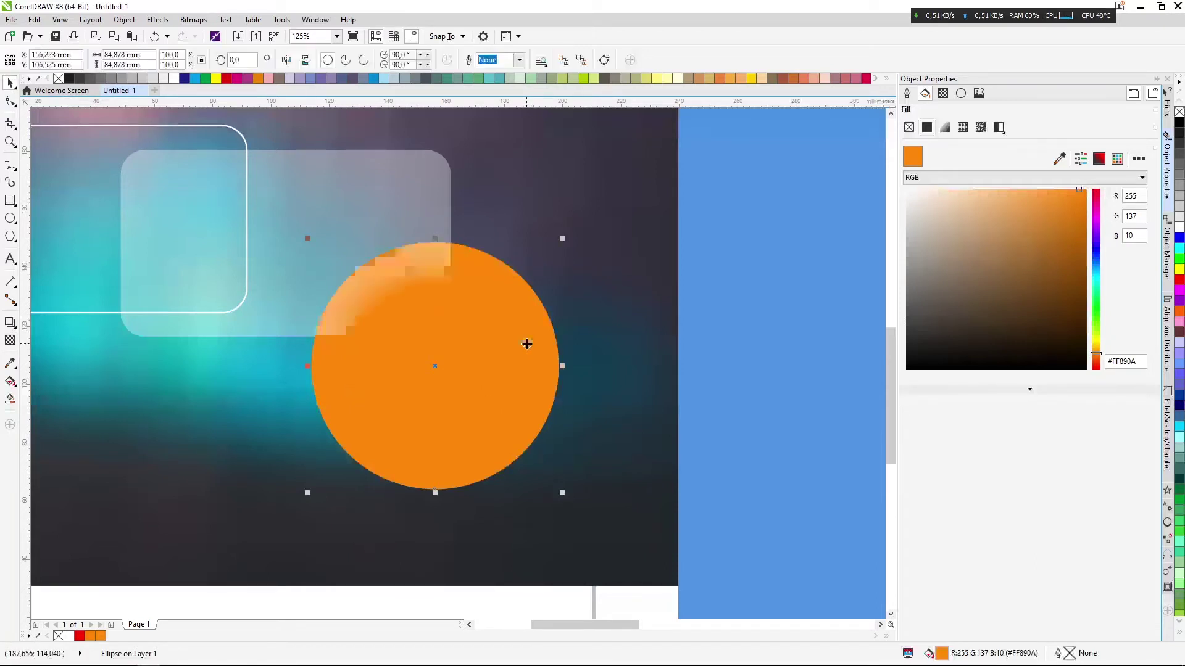
# Move the white outline frame back so it sits exactly over the translucent card
pyautogui.click(201, 190)
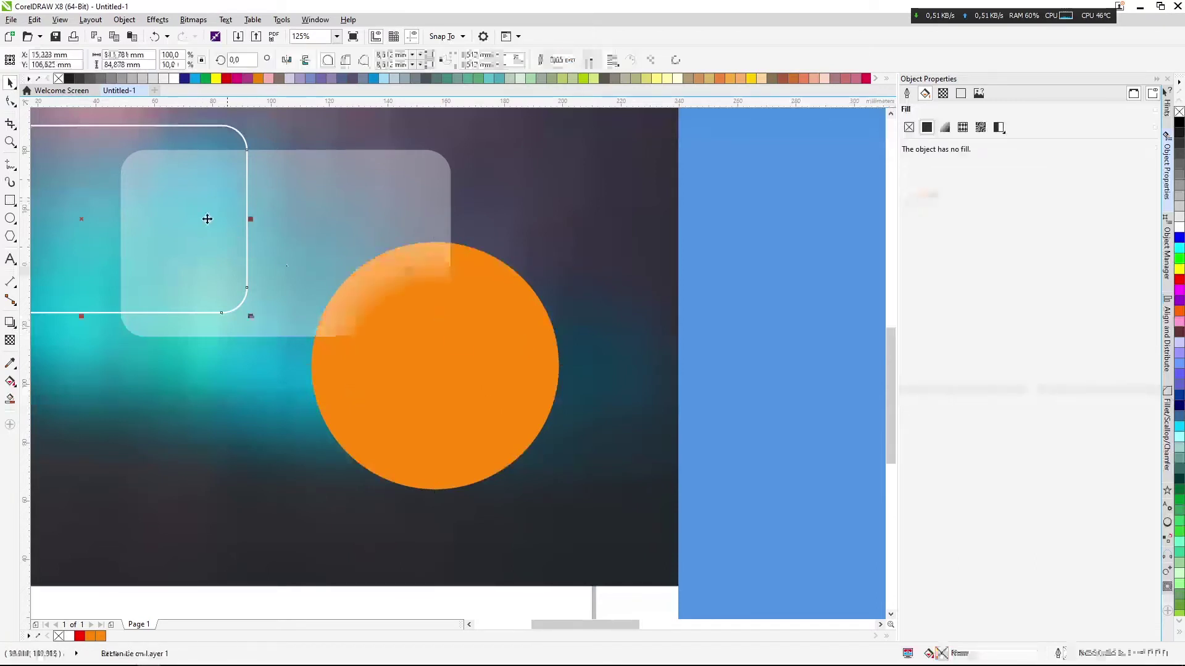
pyautogui.moveTo(80, 221); pyautogui.dragTo(284, 242)
pyautogui.scroll(-5, 296, 378)
pyautogui.press('Escape')
pyautogui.scroll(5, 448, 308)
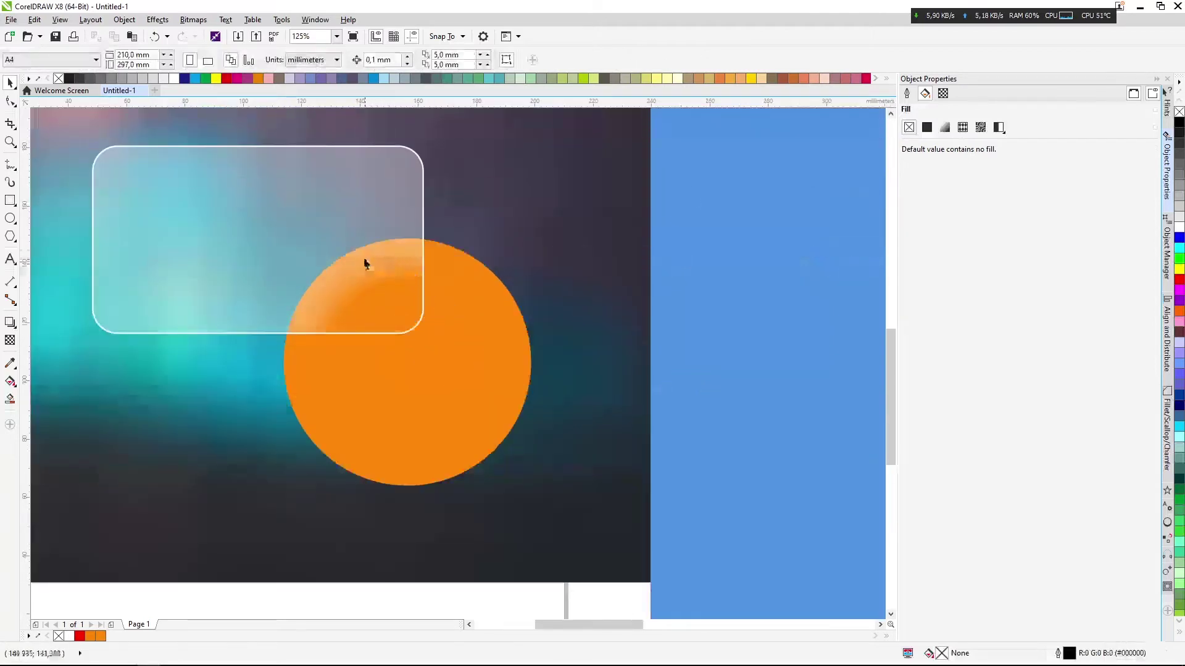
# Try moving the orange circle about 21 mm right and 15 mm up, and undo the move
pyautogui.click(503, 329)
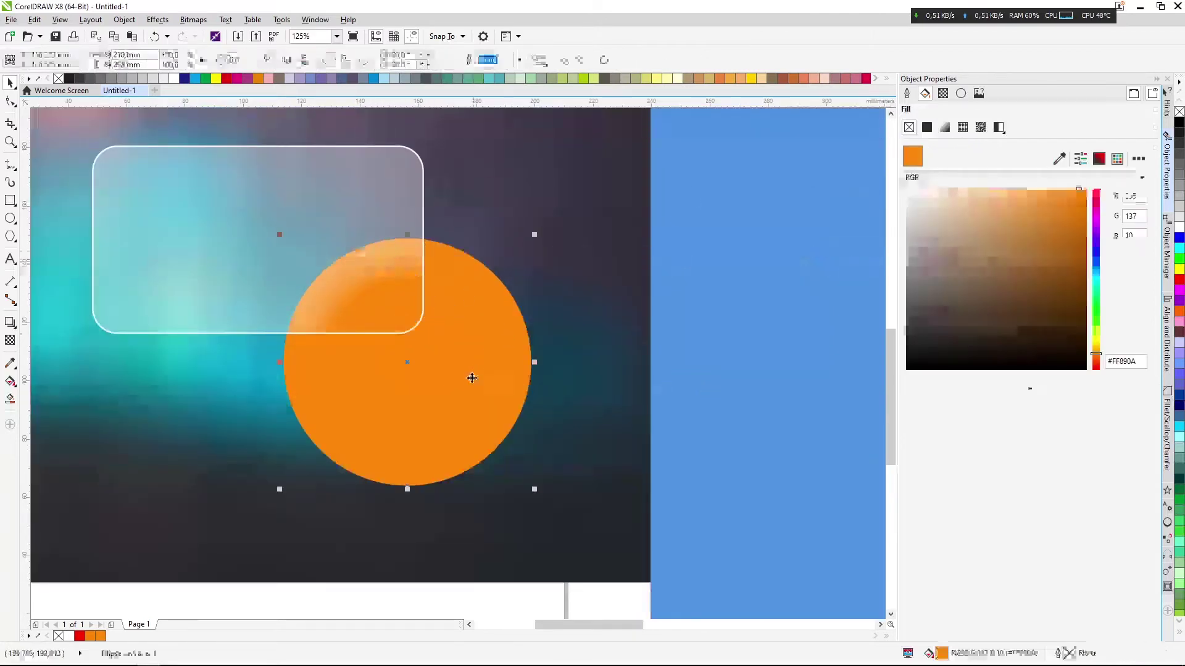
pyautogui.moveTo(471, 378); pyautogui.dragTo(525, 342)
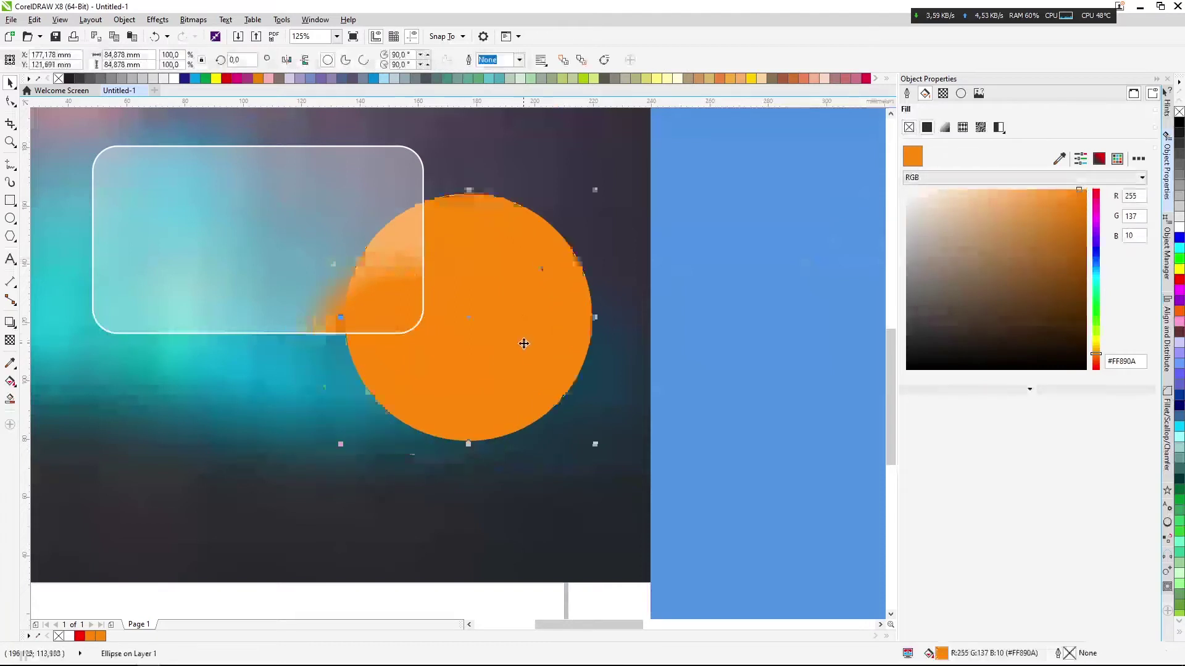
pyautogui.hotkey('ctrl', 'z')
pyautogui.hotkey('ctrl', 'z')
# Trim away the part of the orange circle that overlaps the translucent card
pyautogui.keyDown('shift'); pyautogui.click(396, 212); pyautogui.keyUp('shift')
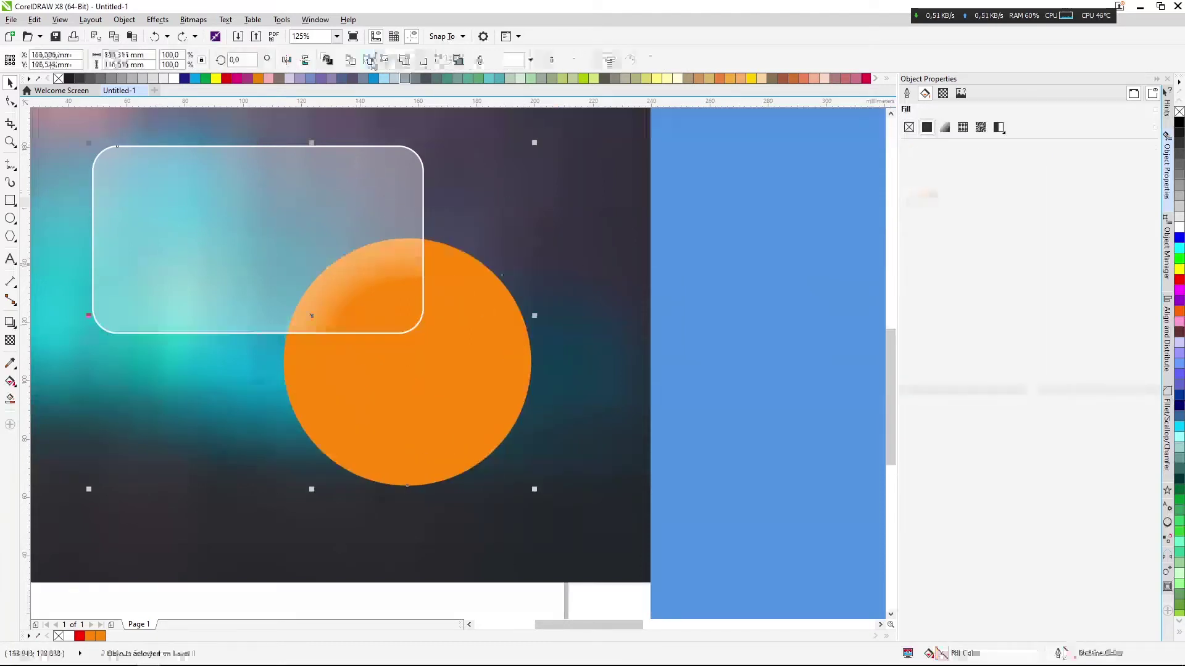
pyautogui.click(370, 61)
pyautogui.scroll(-2, 475, 316)
pyautogui.click(457, 516)
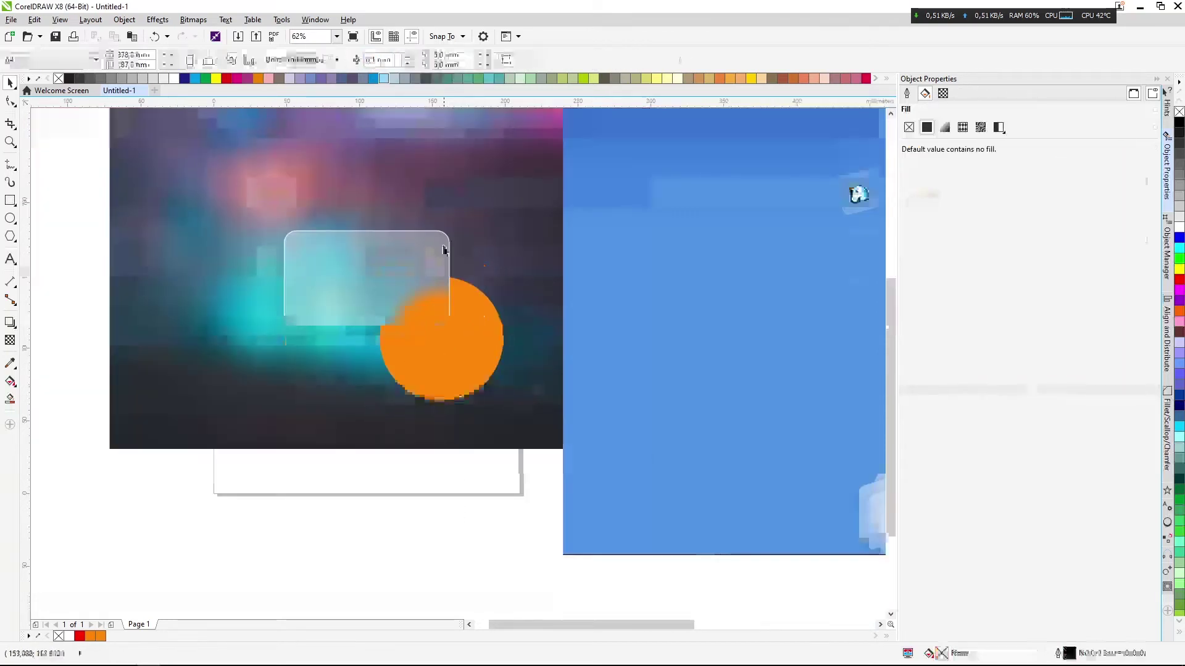
# Move the white frame aside and enlarge the blurred circle inside the card's PowerClip to 134.4%, about 114 mm across
pyautogui.click(436, 291)
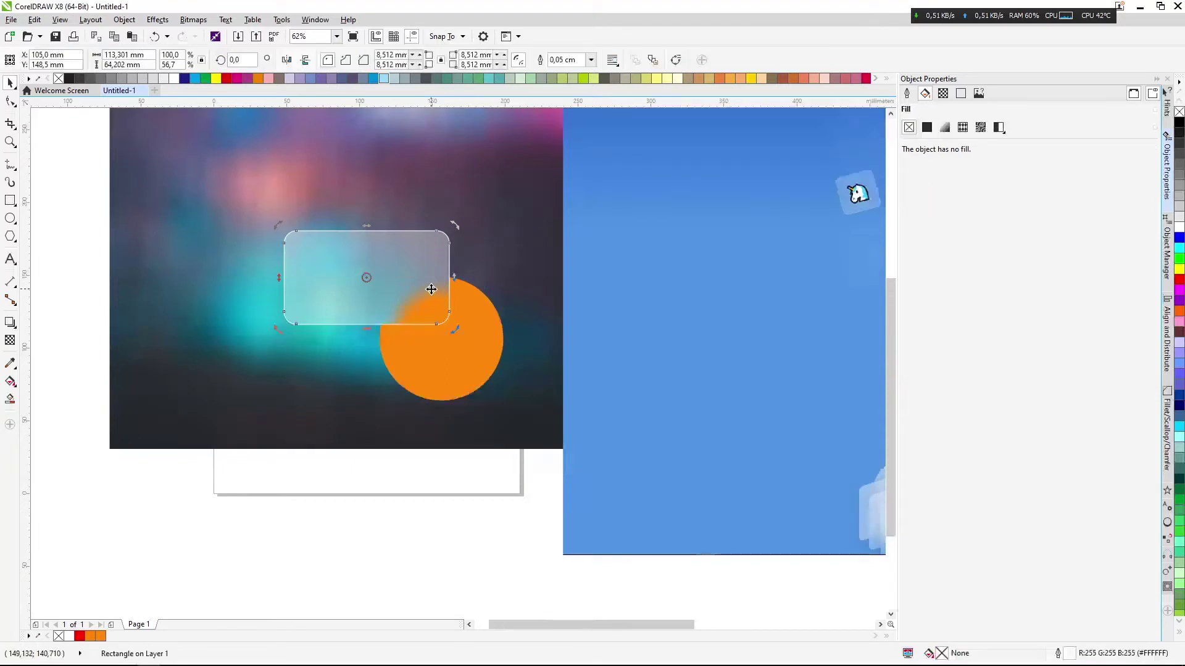
pyautogui.press('Escape')
pyautogui.moveTo(393, 274); pyautogui.dragTo(390, 294)
pyautogui.scroll(2, 409, 296)
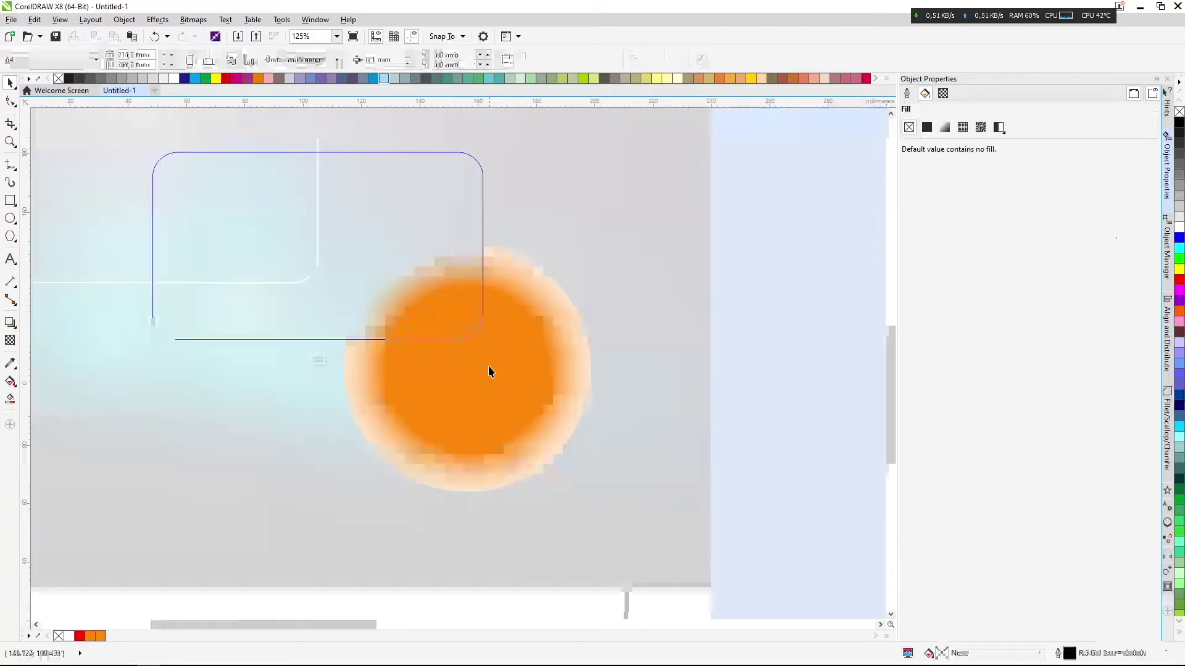
pyautogui.click(488, 368)
pyautogui.moveTo(595, 496); pyautogui.dragTo(637, 538)
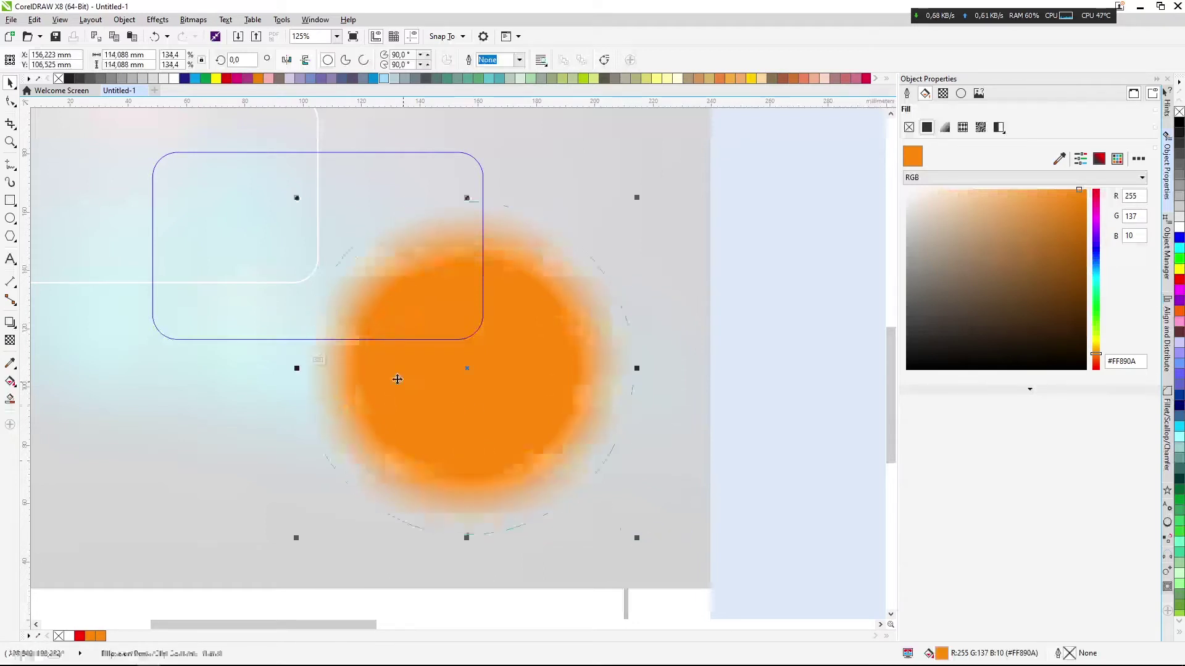
pyautogui.click(290, 356)
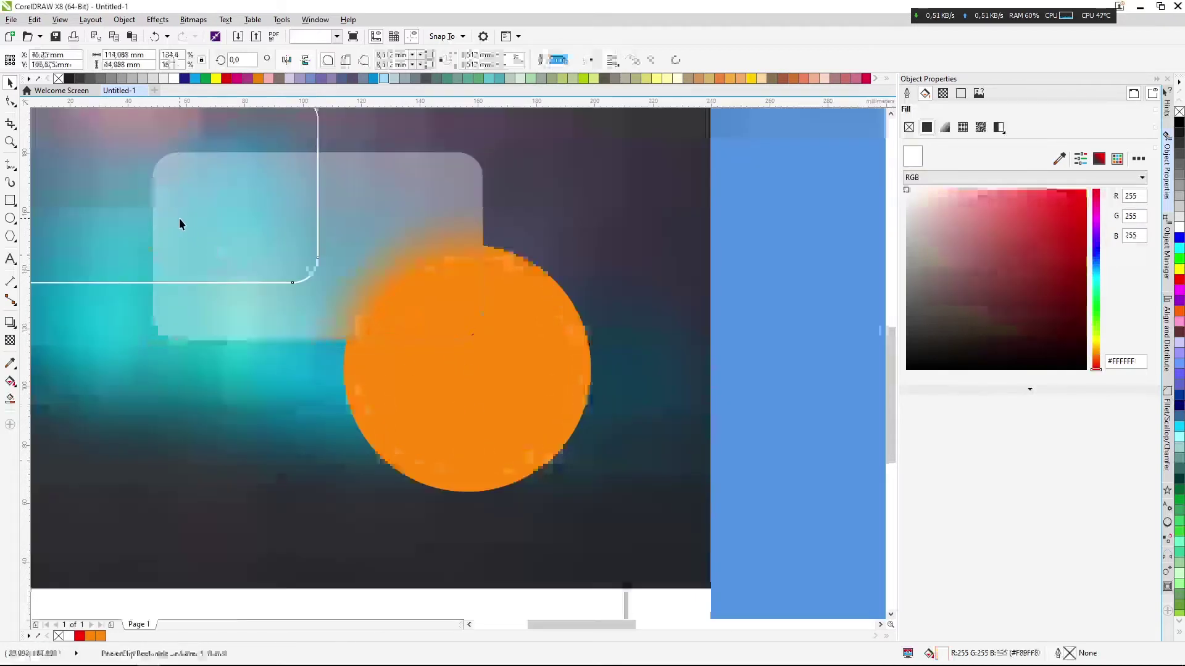
# Align the centres of the white frame and the translucent card horizontally and vertically
pyautogui.click(147, 200)
pyautogui.keyDown('shift'); pyautogui.click(414, 237); pyautogui.keyUp('shift')
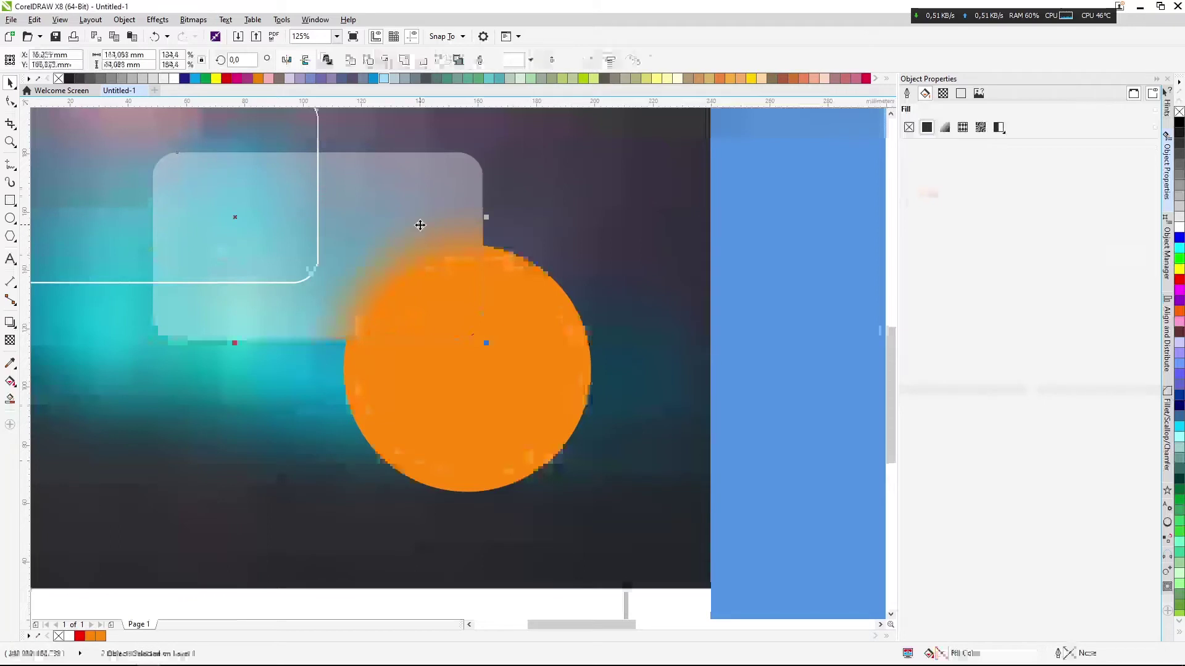
pyautogui.press('c')
pyautogui.press('e')
pyautogui.scroll(-2, 417, 229)
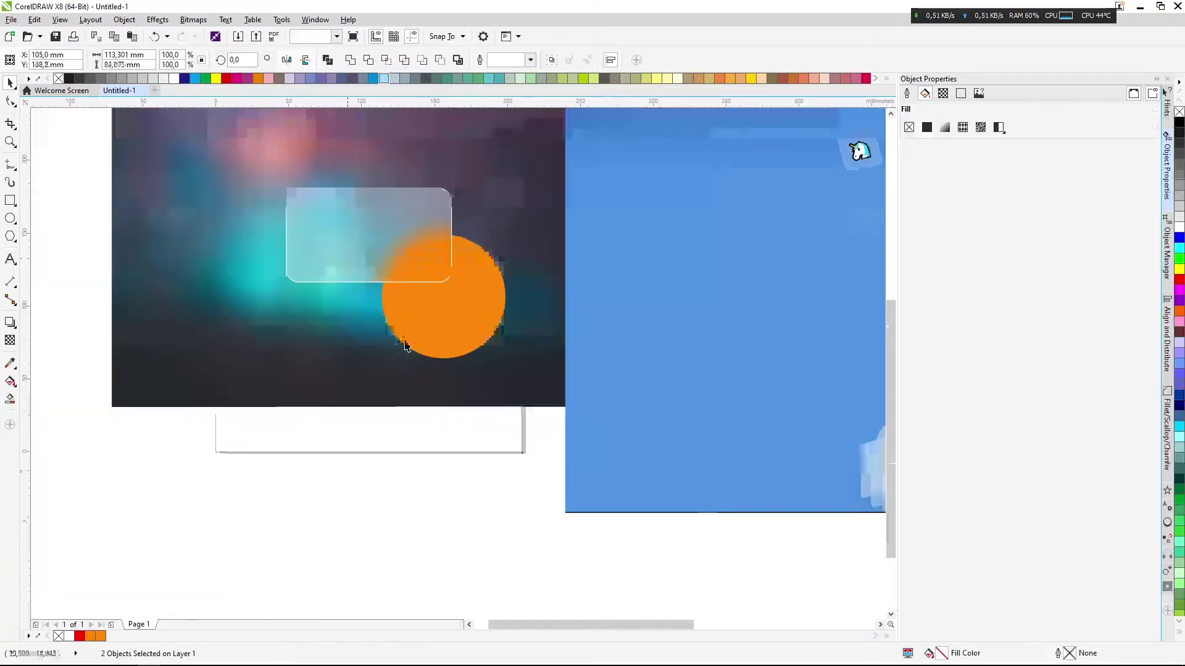
# Apply a uniform transparency to the white outline frame around the card
pyautogui.click(436, 201)
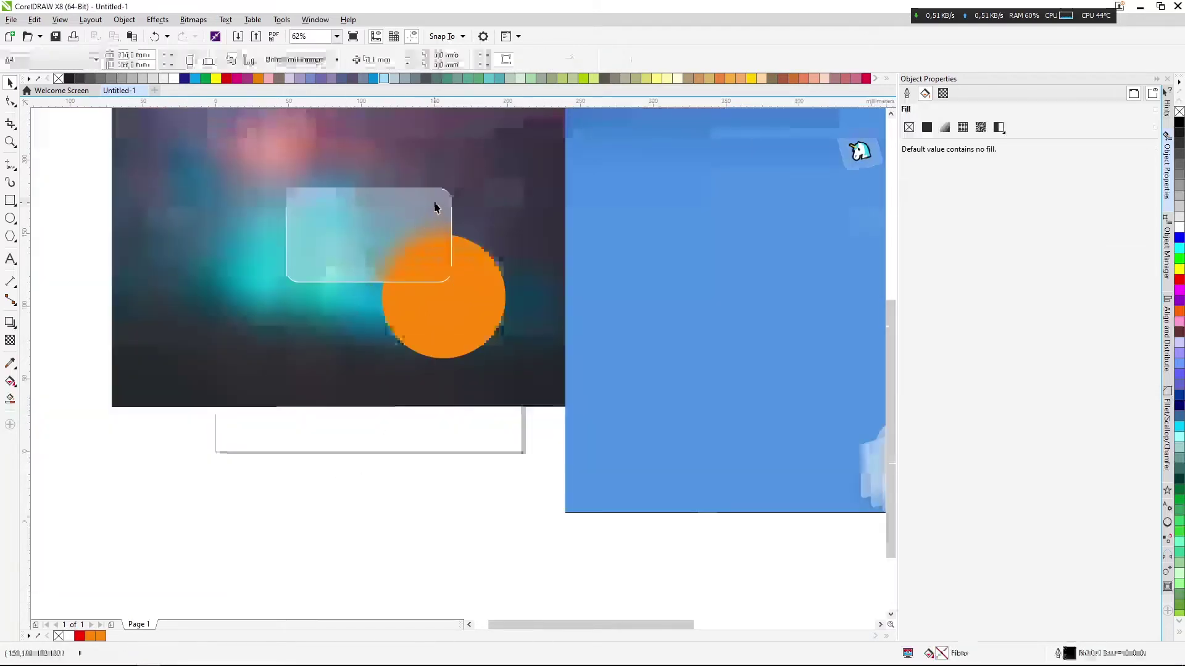
pyautogui.click(10, 340)
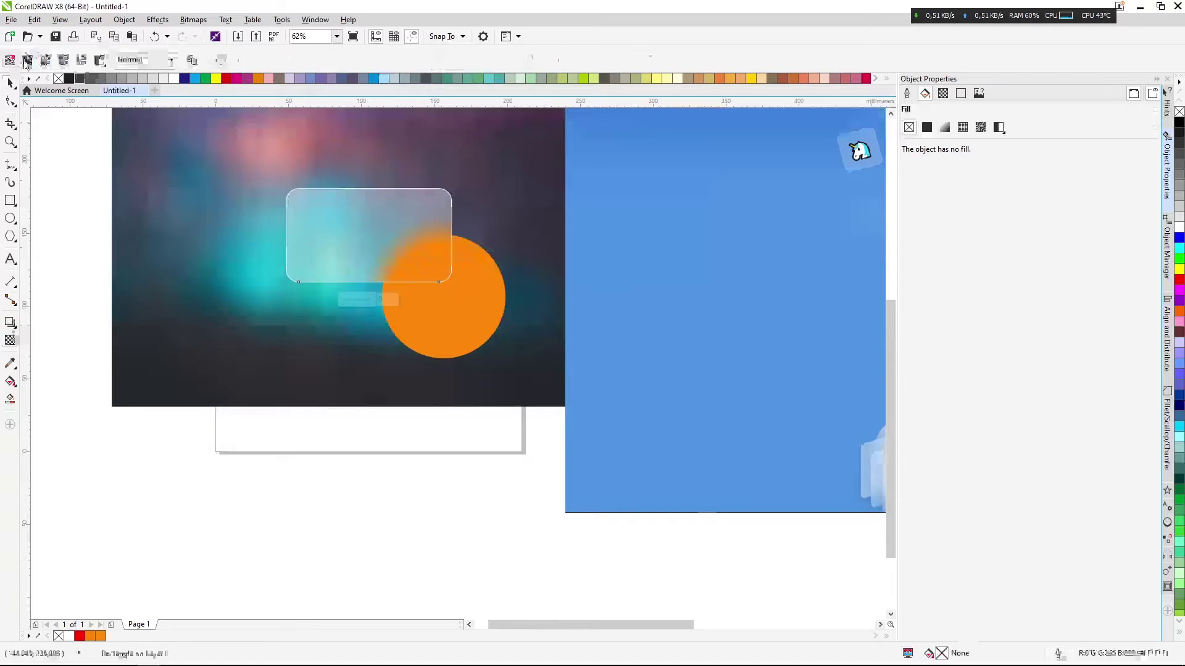
pyautogui.click(9, 83)
pyautogui.scroll(4, 421, 225)
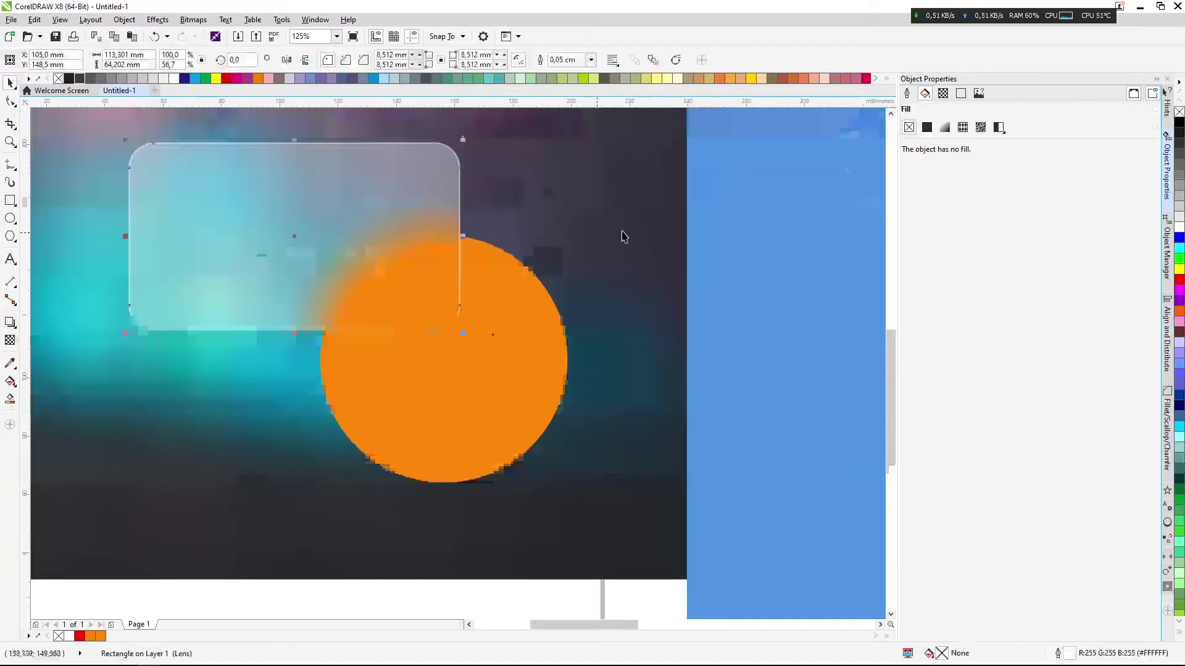
pyautogui.scroll(2, 435, 265)
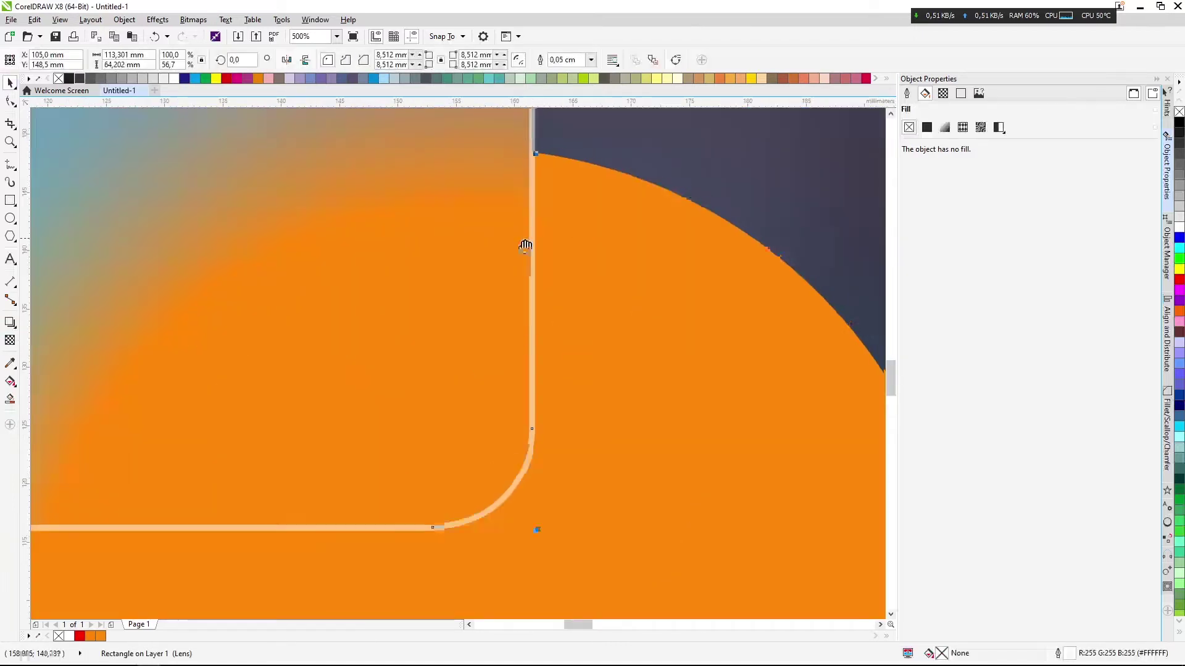
# Set the white frame's outline position to inside the shape edge
pyautogui.click(906, 94)
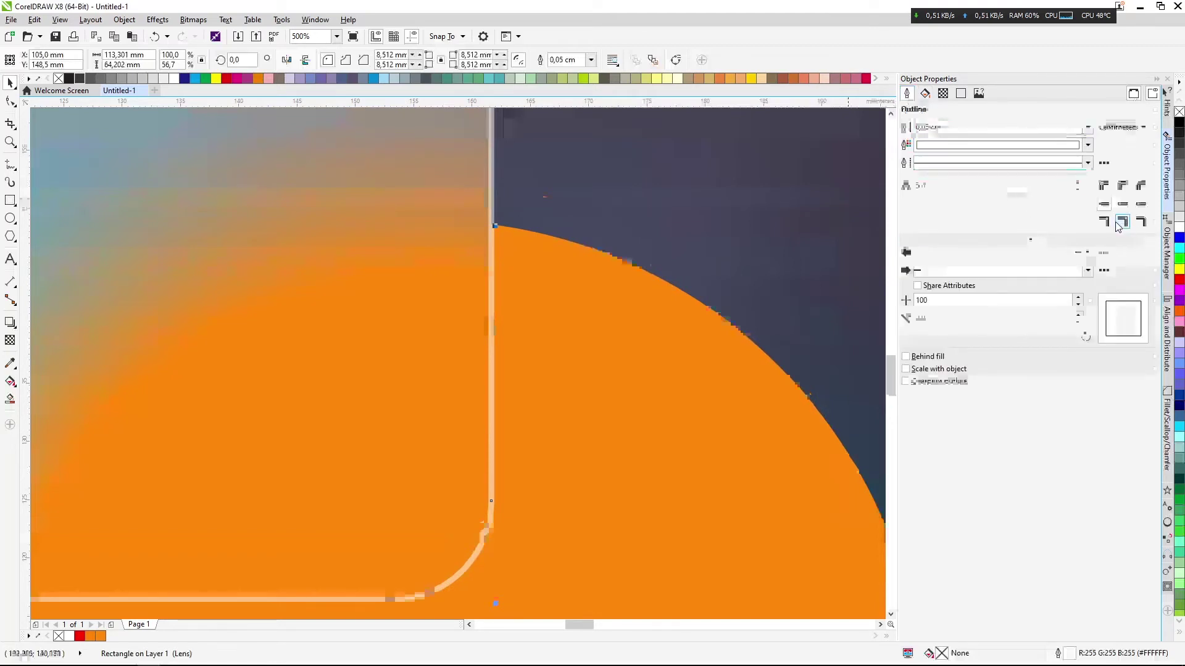
pyautogui.click(1141, 222)
pyautogui.scroll(-8, 540, 257)
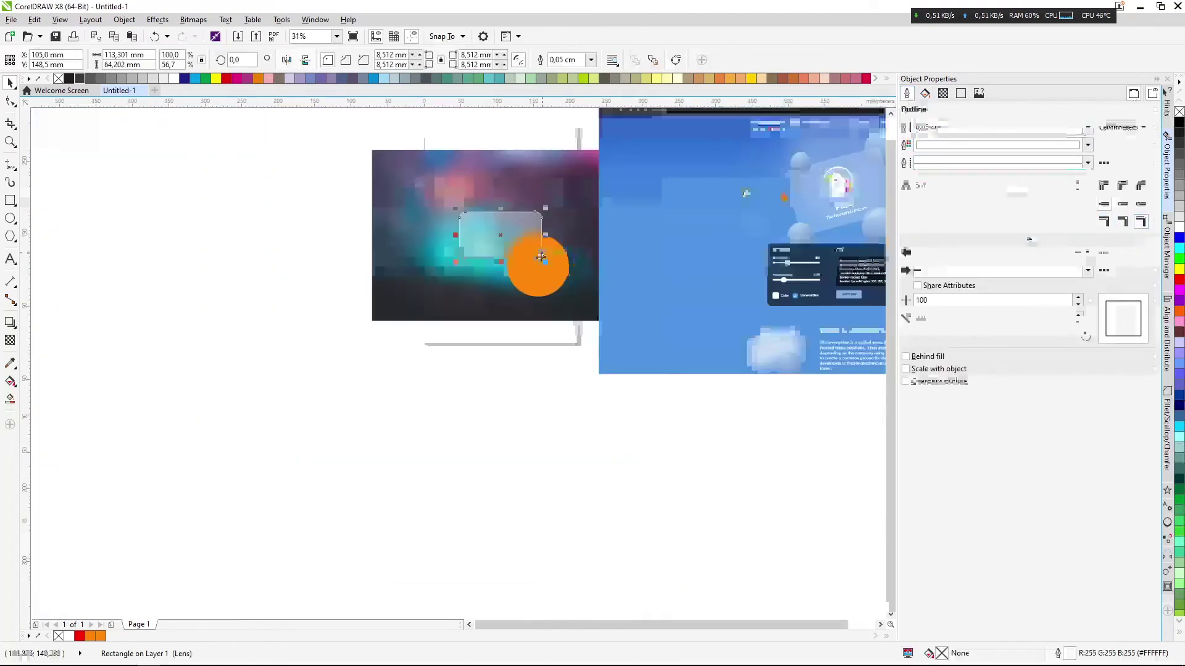
pyautogui.press('Escape')
pyautogui.moveTo(541, 256); pyautogui.dragTo(367, 298)
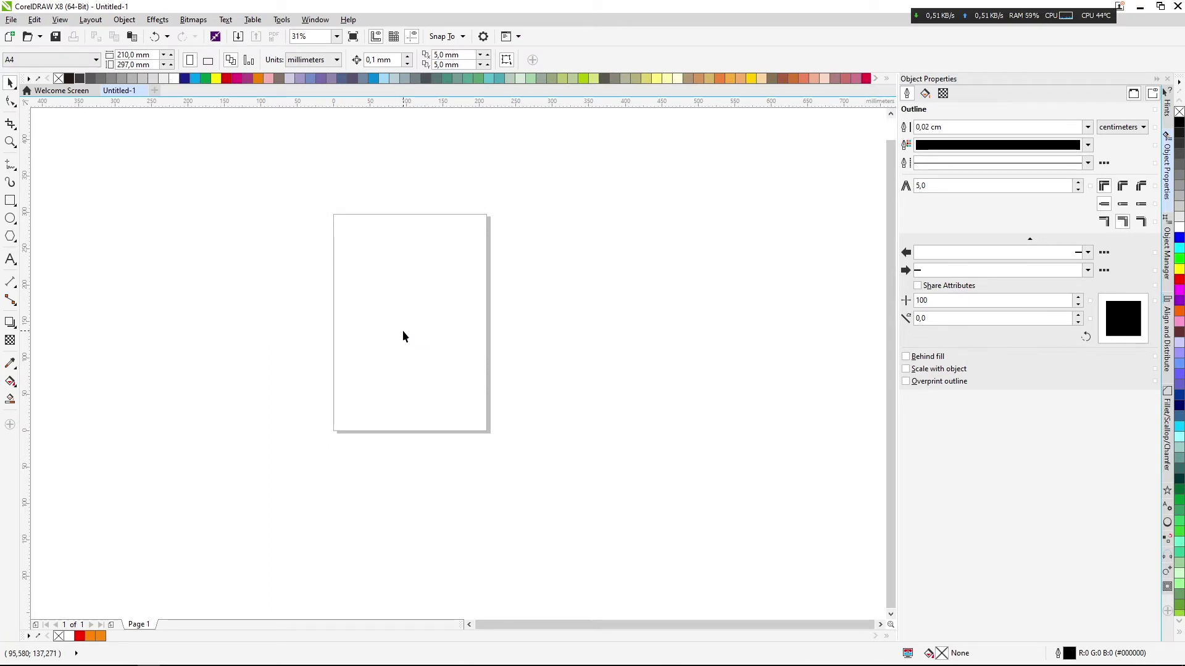
# Draw a rectangle about 124 by 76 mm on the empty area of the page
pyautogui.click(11, 201)
pyautogui.scroll(4, 384, 284)
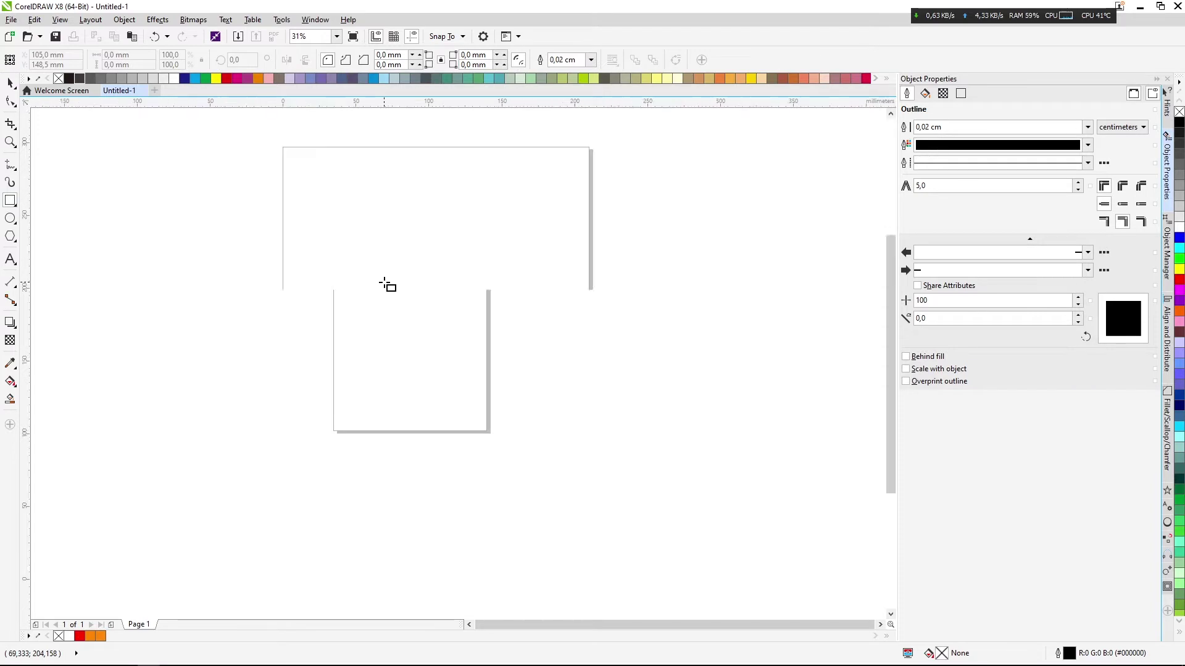
pyautogui.moveTo(289, 201); pyautogui.dragTo(651, 423)
pyautogui.click(11, 80)
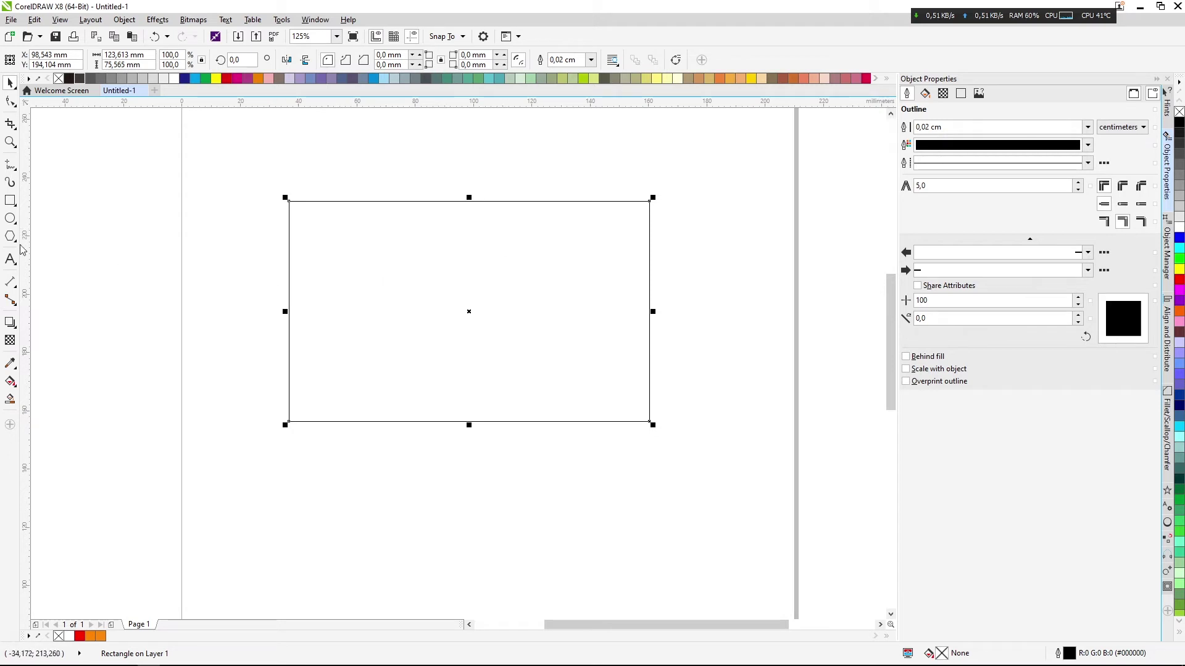
# Draw a circle about 55 mm across and centre it on the rectangle's lower-right corner
pyautogui.click(11, 219)
pyautogui.moveTo(689, 464); pyautogui.dragTo(555, 304)
pyautogui.press('space')
pyautogui.click(568, 353)
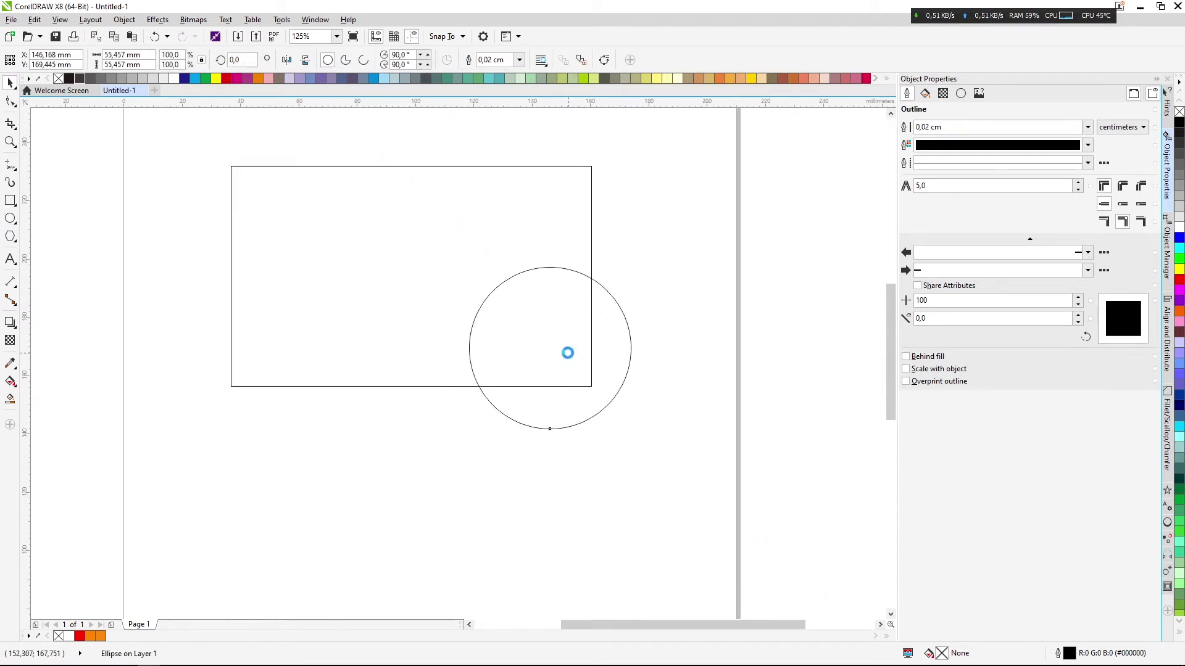
pyautogui.moveTo(553, 347); pyautogui.dragTo(589, 385)
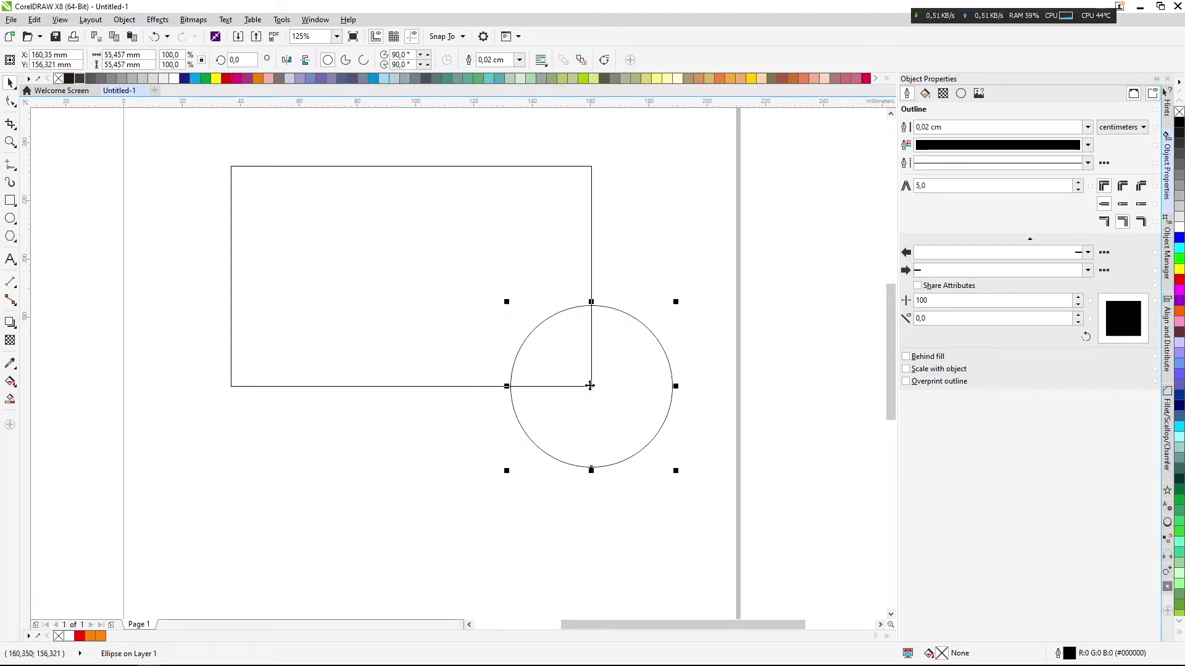
# Fill the rectangle with white
pyautogui.click(586, 247)
pyautogui.click(591, 211)
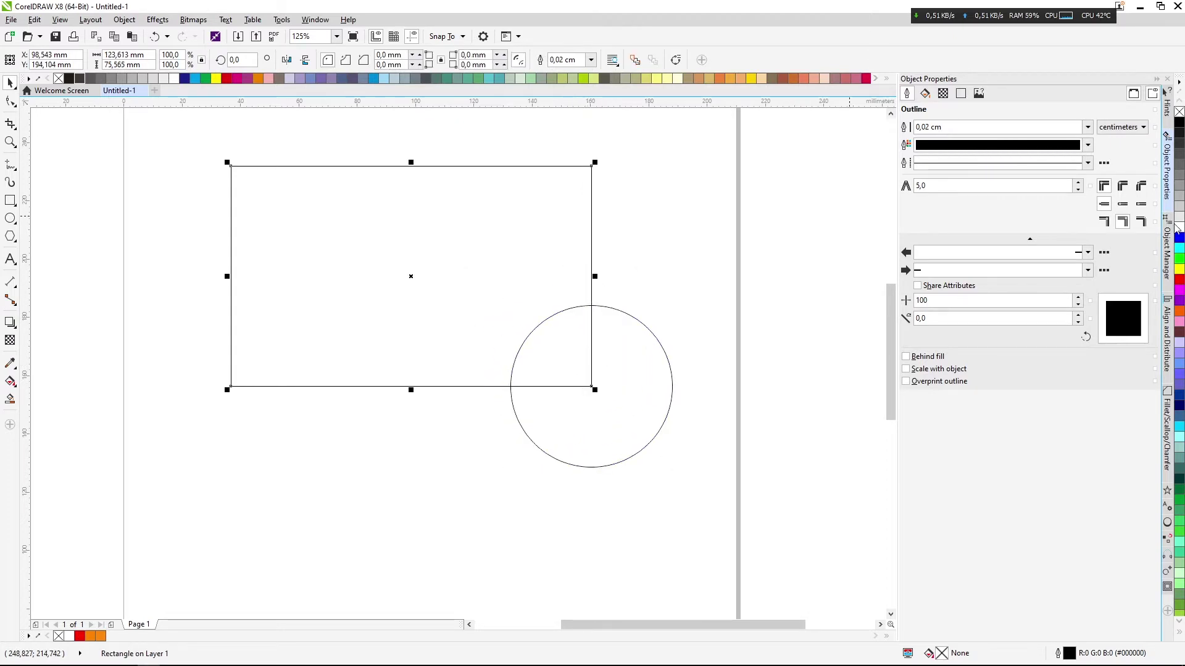
pyautogui.click(1177, 226)
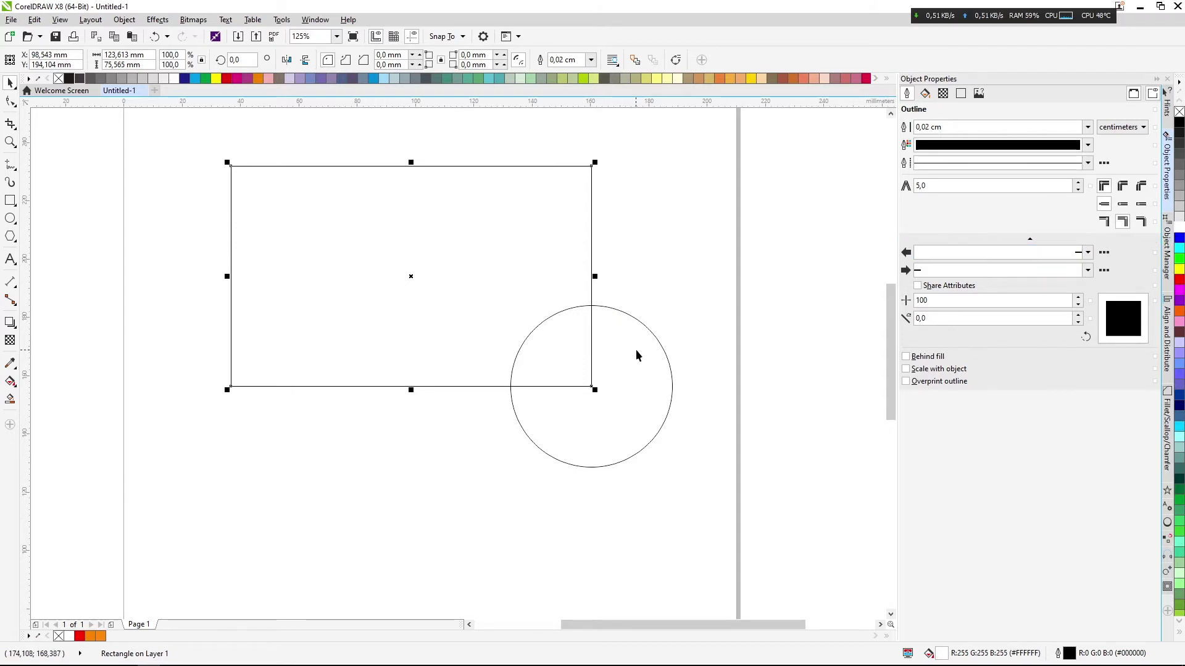
# Fill the circle with orange (#FF890A) and send it behind the rectangle
pyautogui.click(665, 348)
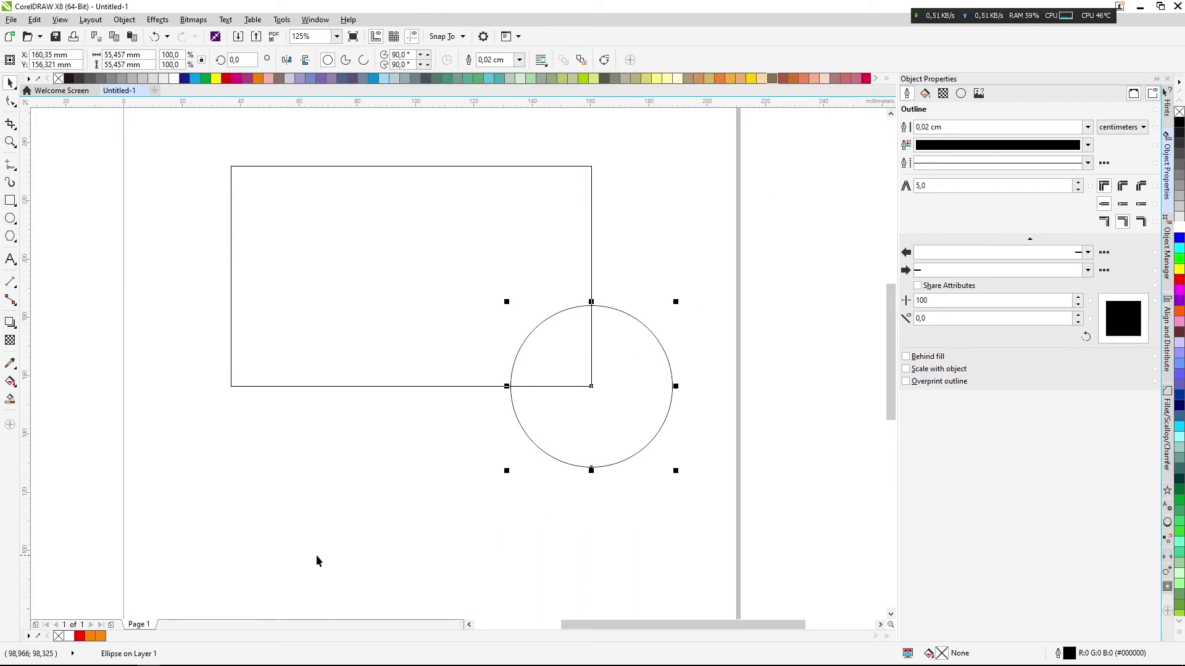
pyautogui.click(101, 635)
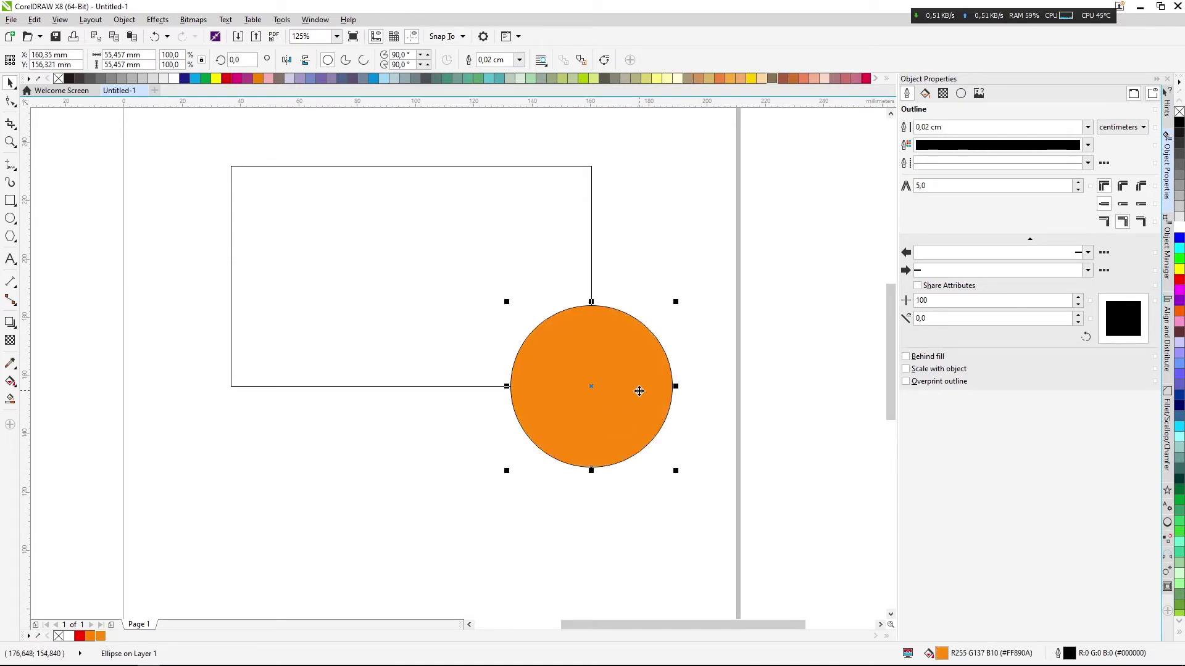
pyautogui.hotkey('shift', 'pagedown')
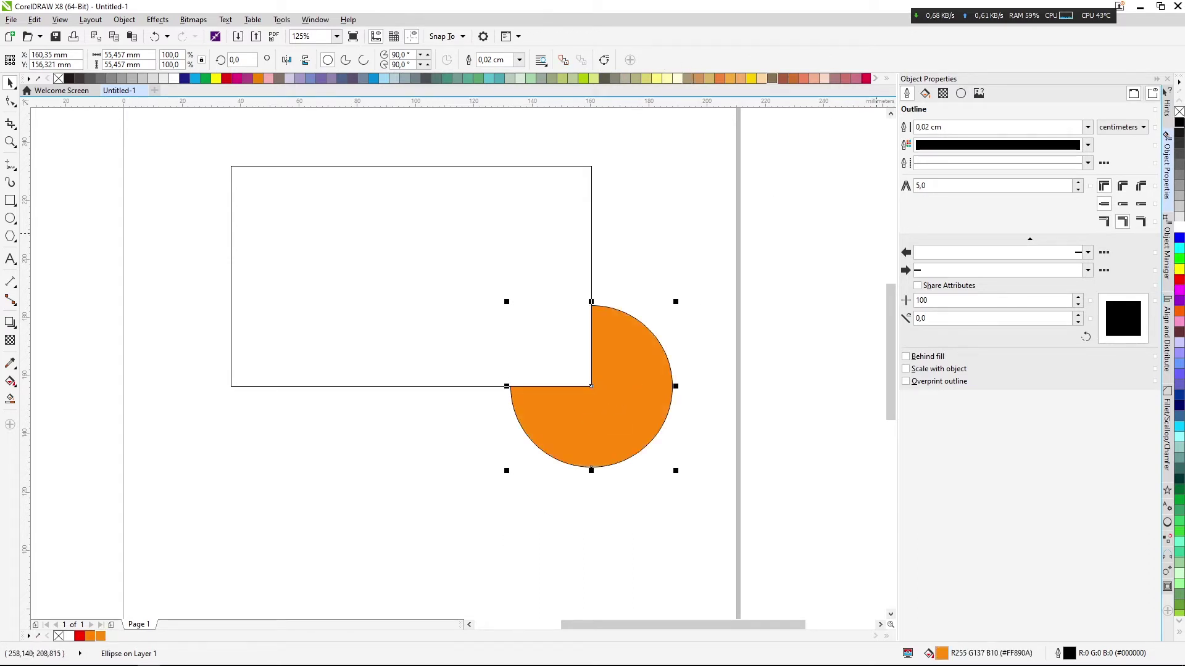
# Remove the black outlines from the orange circle and the rectangle
pyautogui.click(510, 257)
pyautogui.click(591, 247)
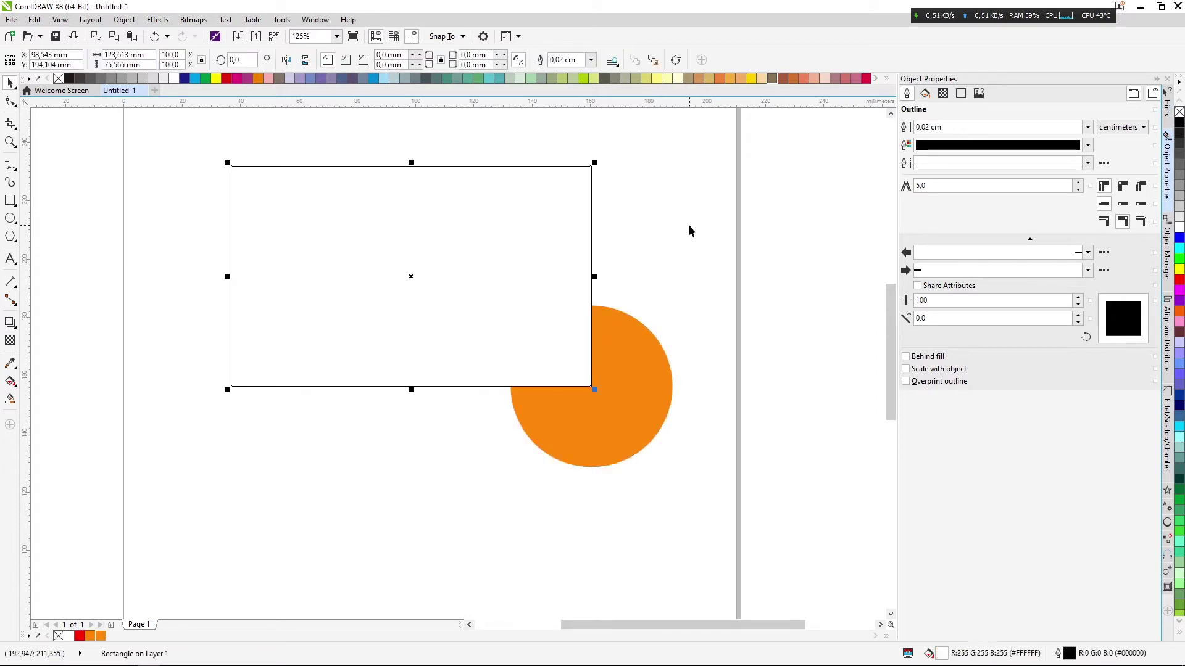
pyautogui.rightClick(1178, 113)
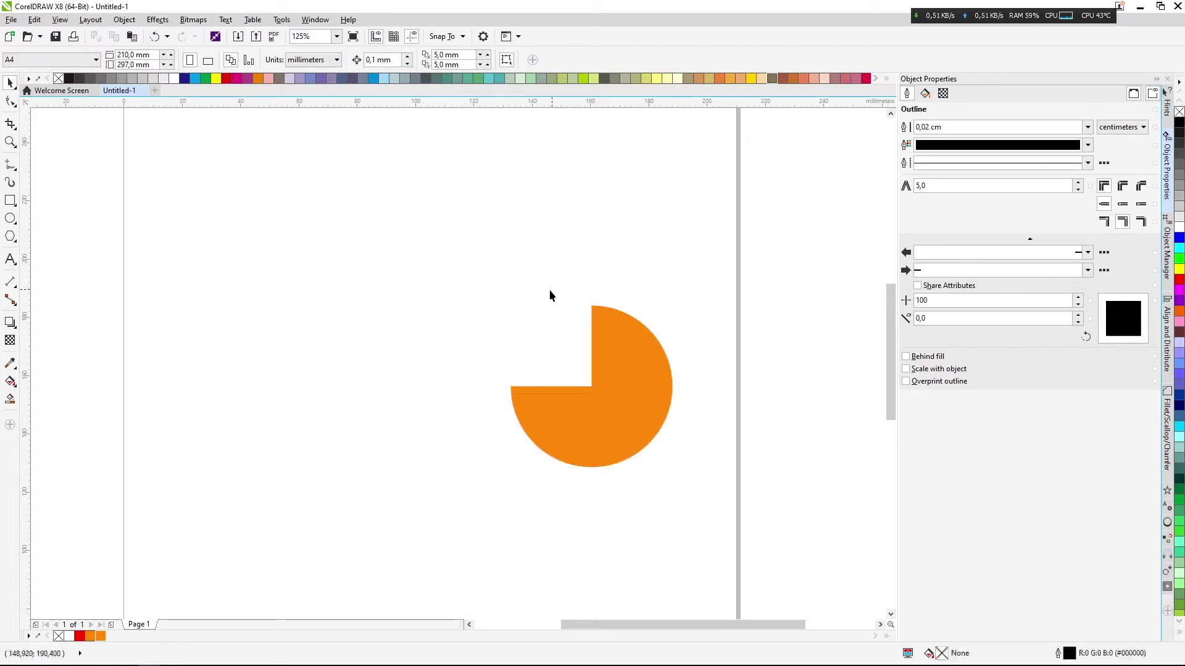
# Fill the rectangle with a very light grey, #F7F7F7
pyautogui.click(1179, 228)
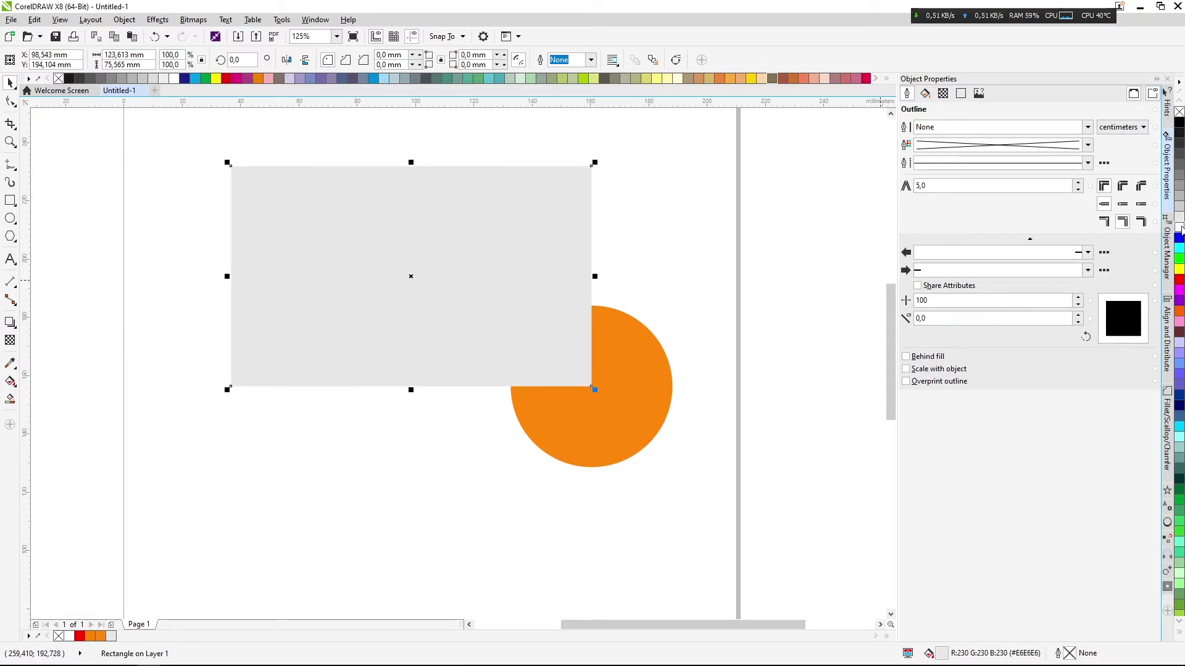
pyautogui.click(1161, 231)
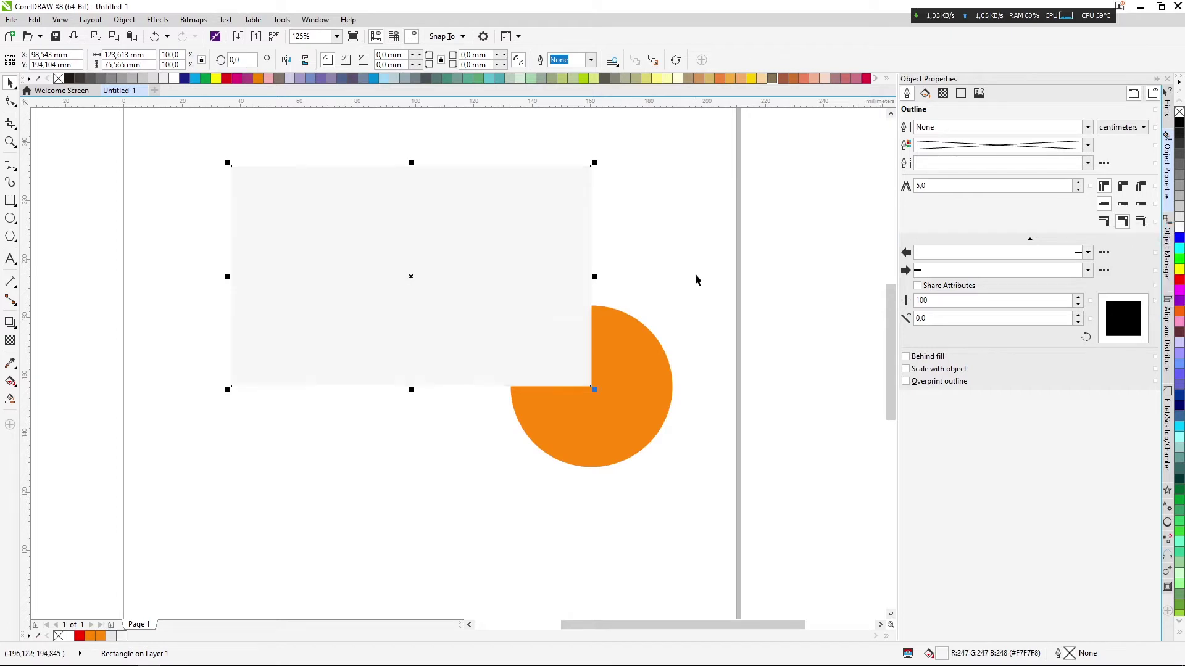
pyautogui.click(695, 273)
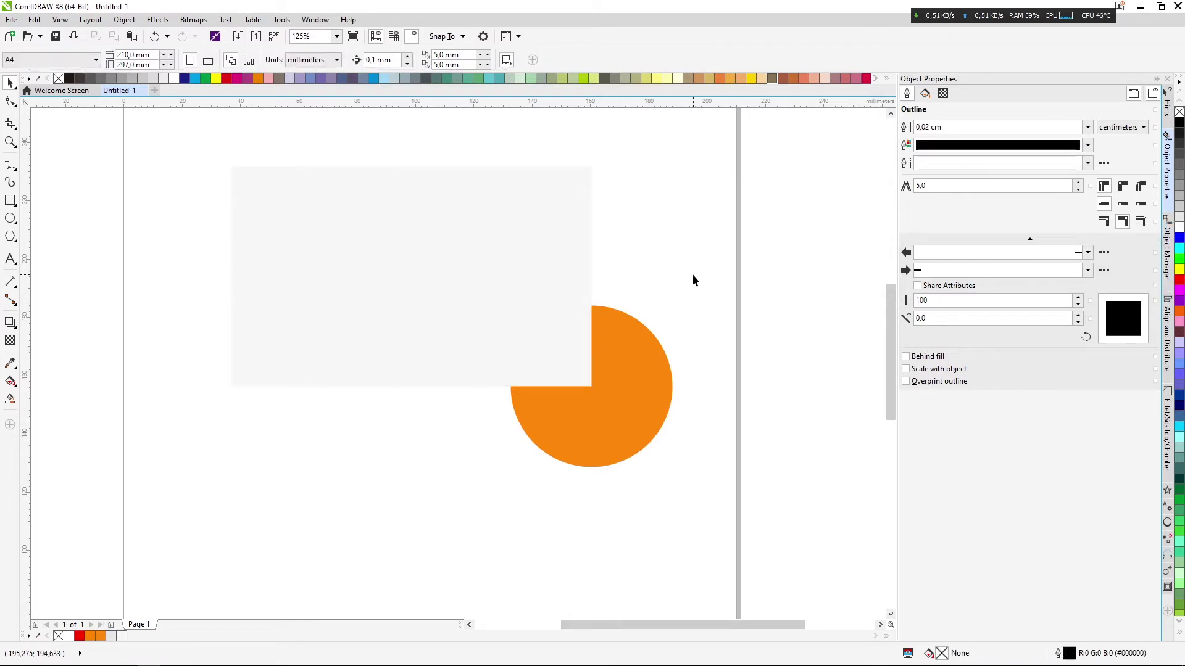
# Round all four corners of the light grey rectangle to a radius of about 9.9 mm
pyautogui.click(445, 234)
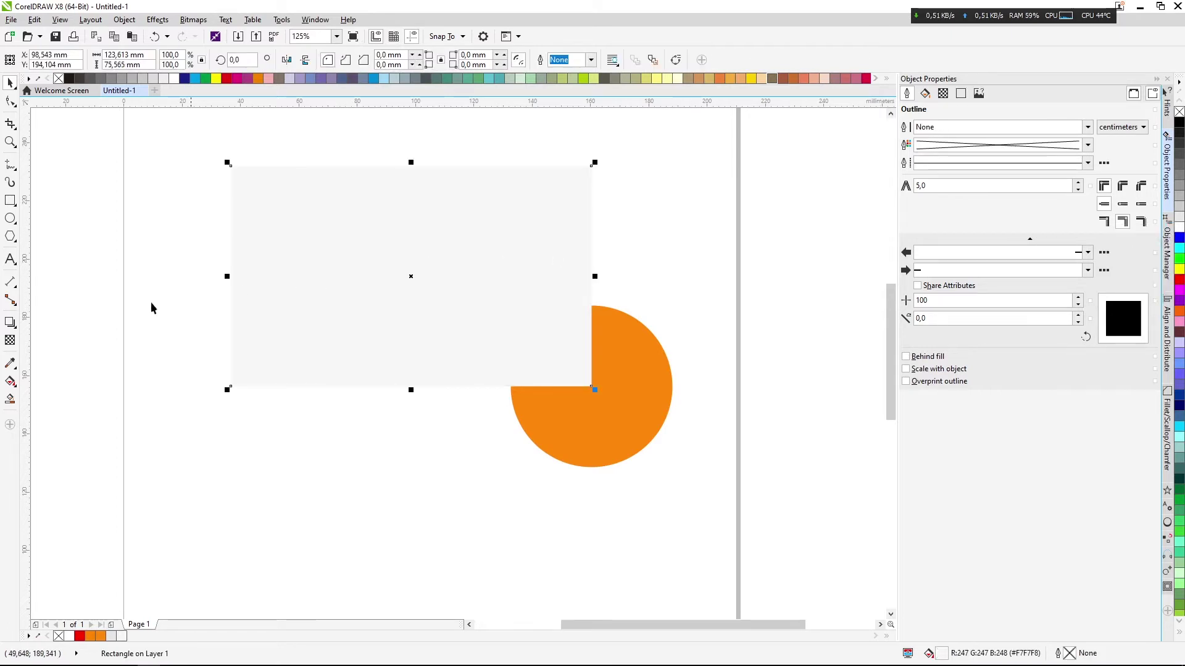
pyautogui.click(9, 102)
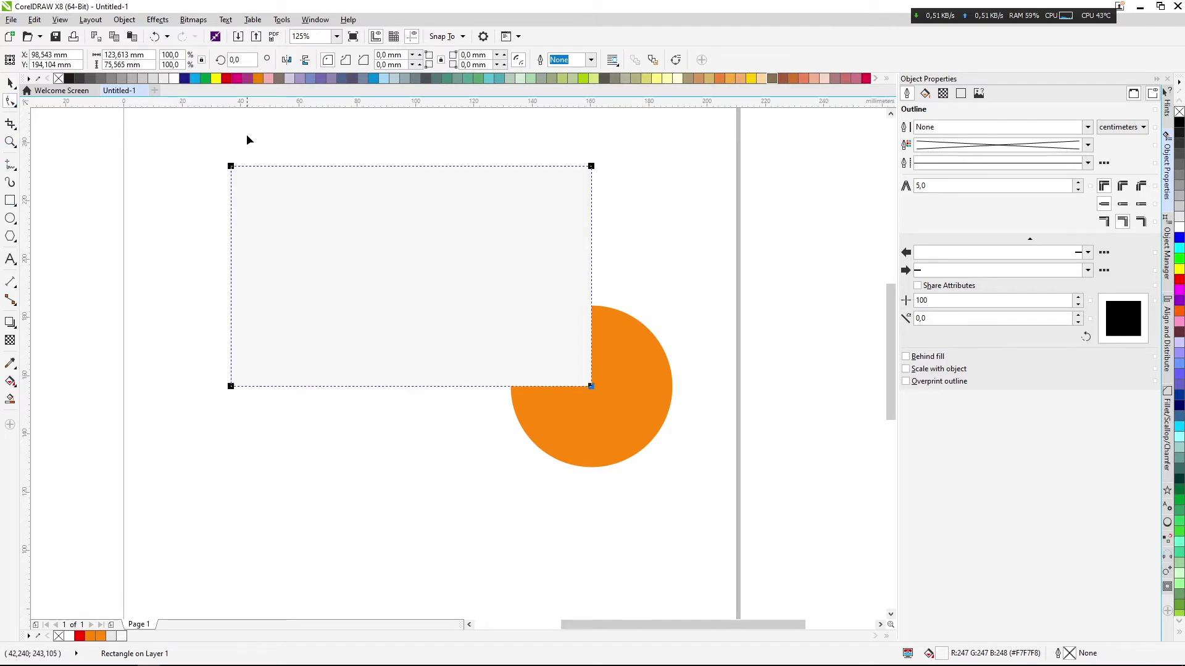
pyautogui.moveTo(228, 164); pyautogui.dragTo(261, 169)
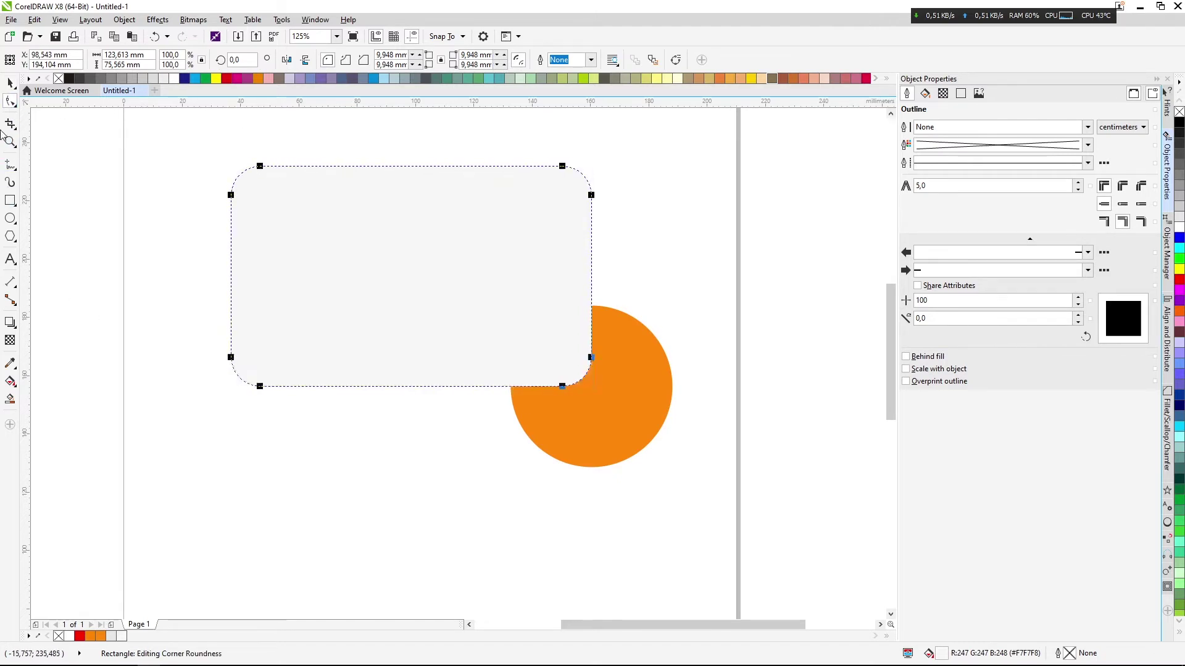
# Apply a uniform transparency to the rounded rectangle
pyautogui.click(13, 341)
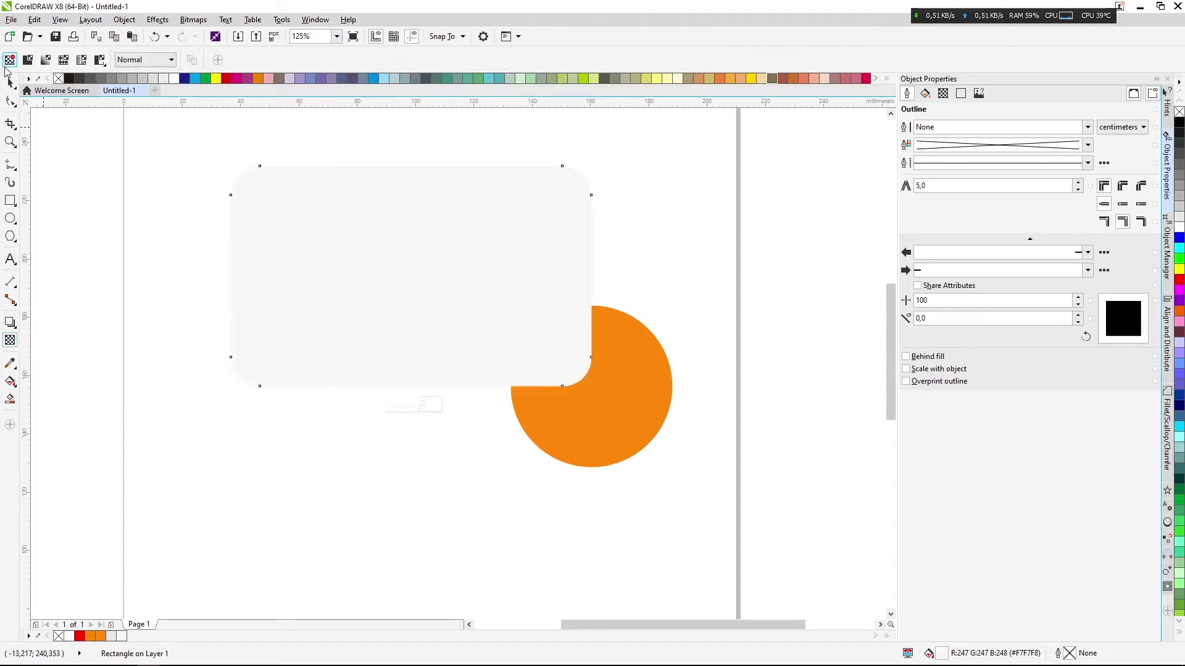
pyautogui.click(27, 60)
pyautogui.click(11, 83)
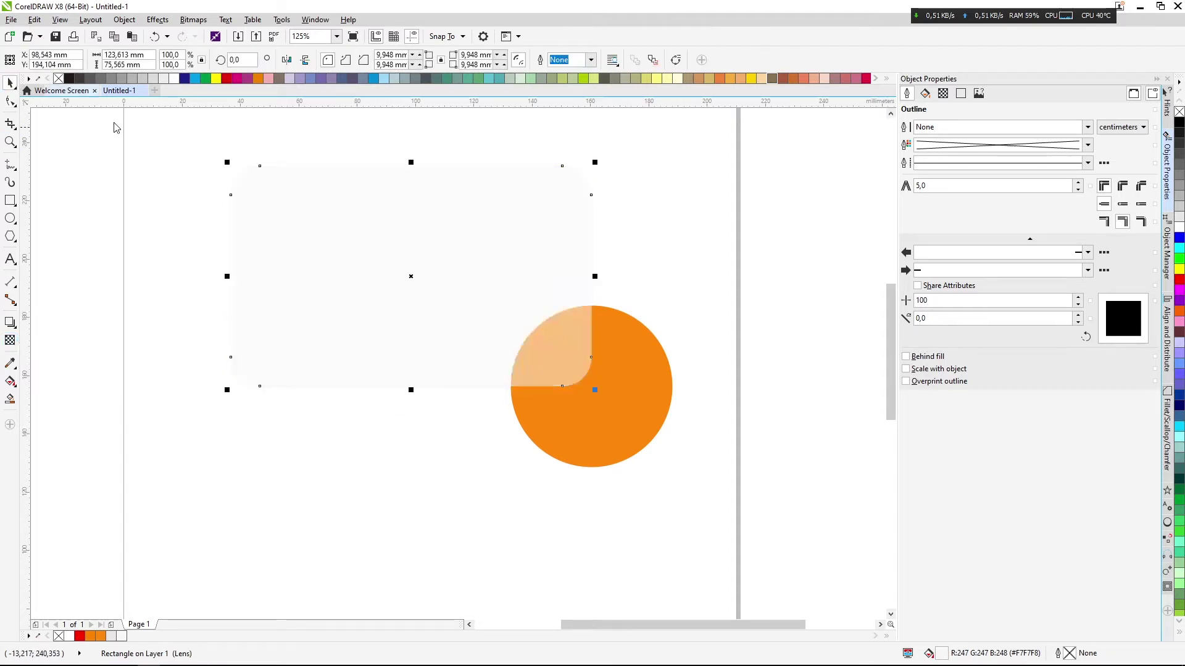
# Duplicate the orange circle in place and convert the copy to a 300 dpi RGB bitmap with transparent background
pyautogui.click(652, 380)
pyautogui.scroll(2, 622, 380)
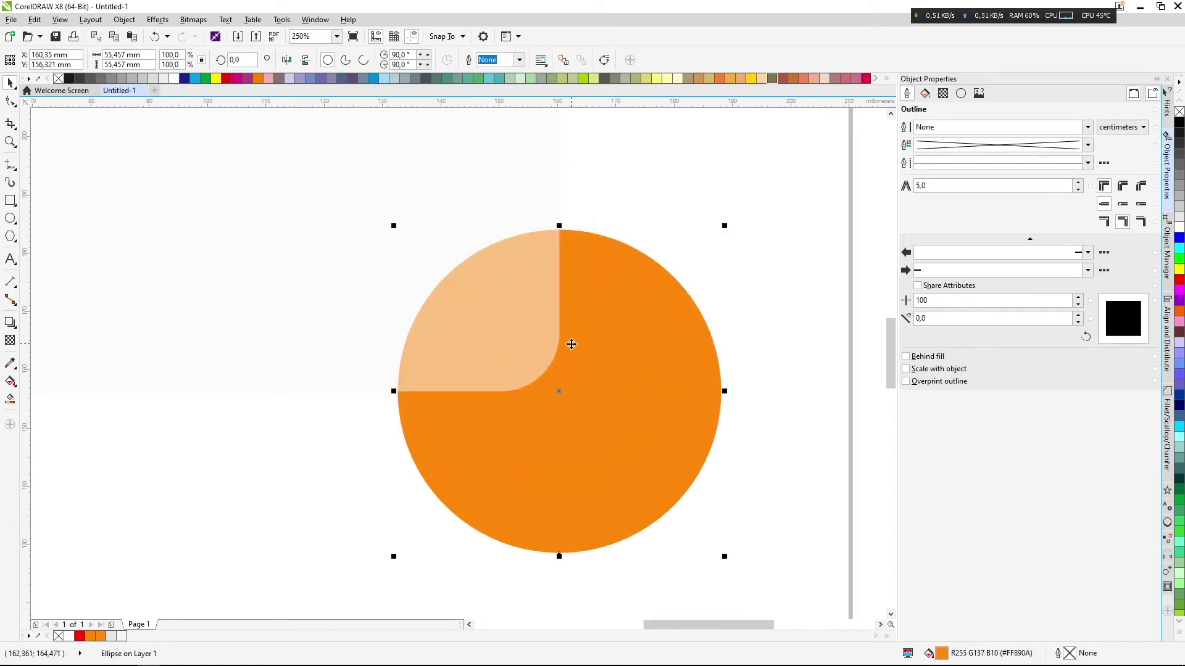
pyautogui.scroll(-2, 542, 339)
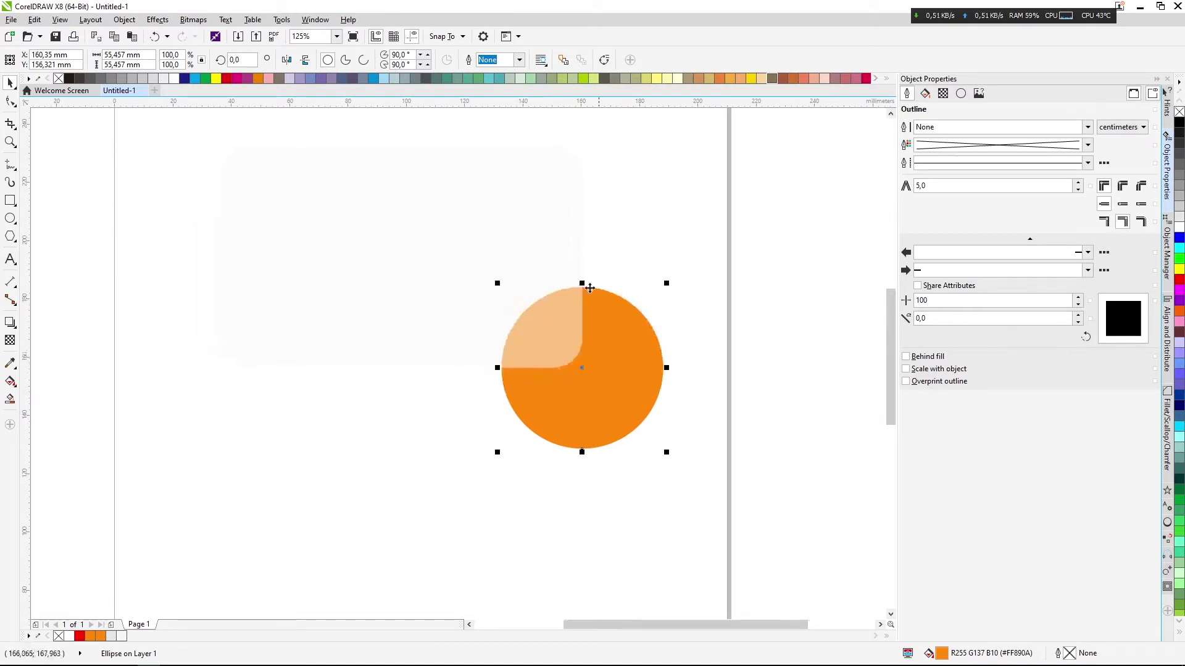
pyautogui.click(662, 301)
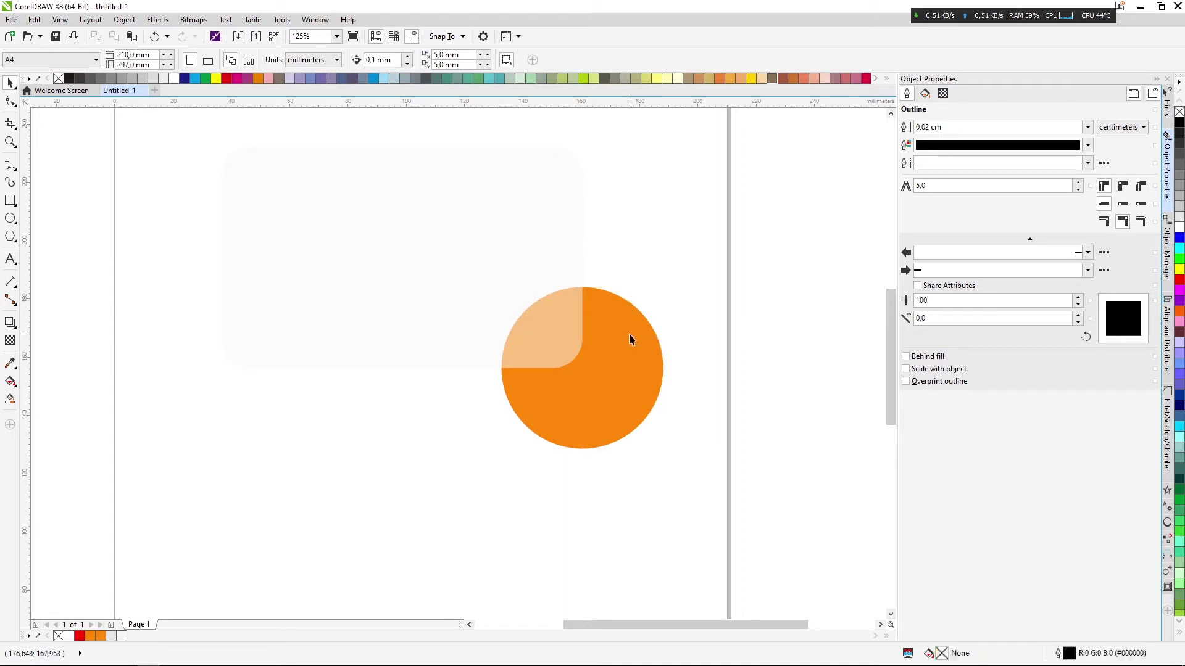
pyautogui.click(629, 334)
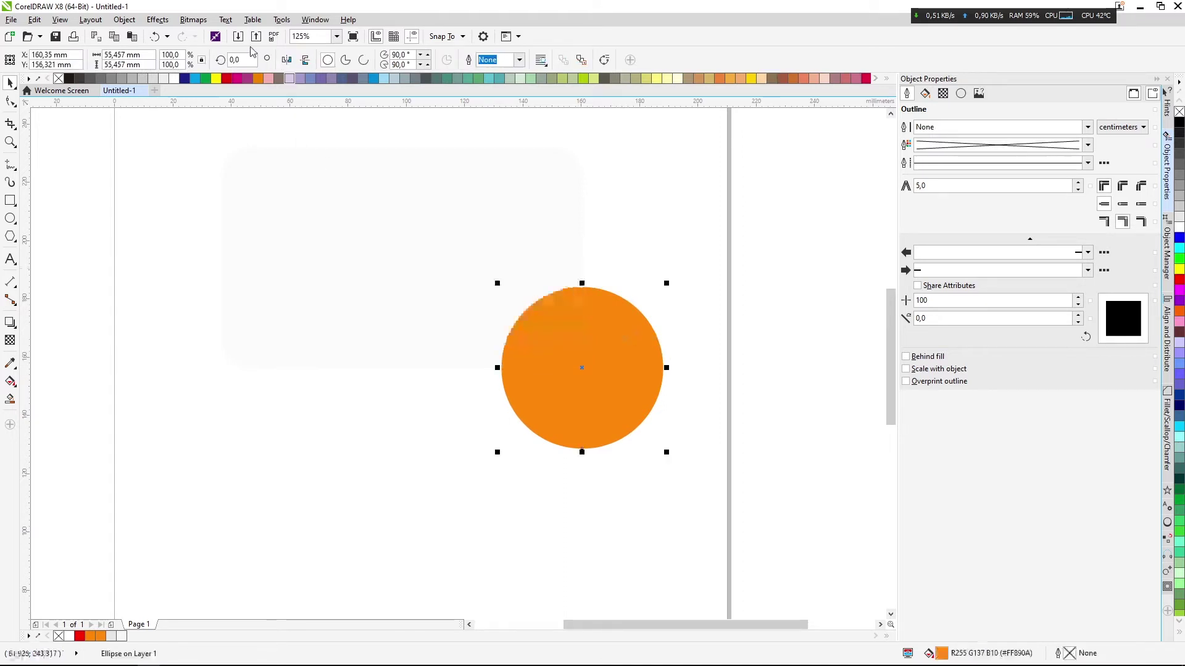
pyautogui.click(193, 19)
pyautogui.click(203, 35)
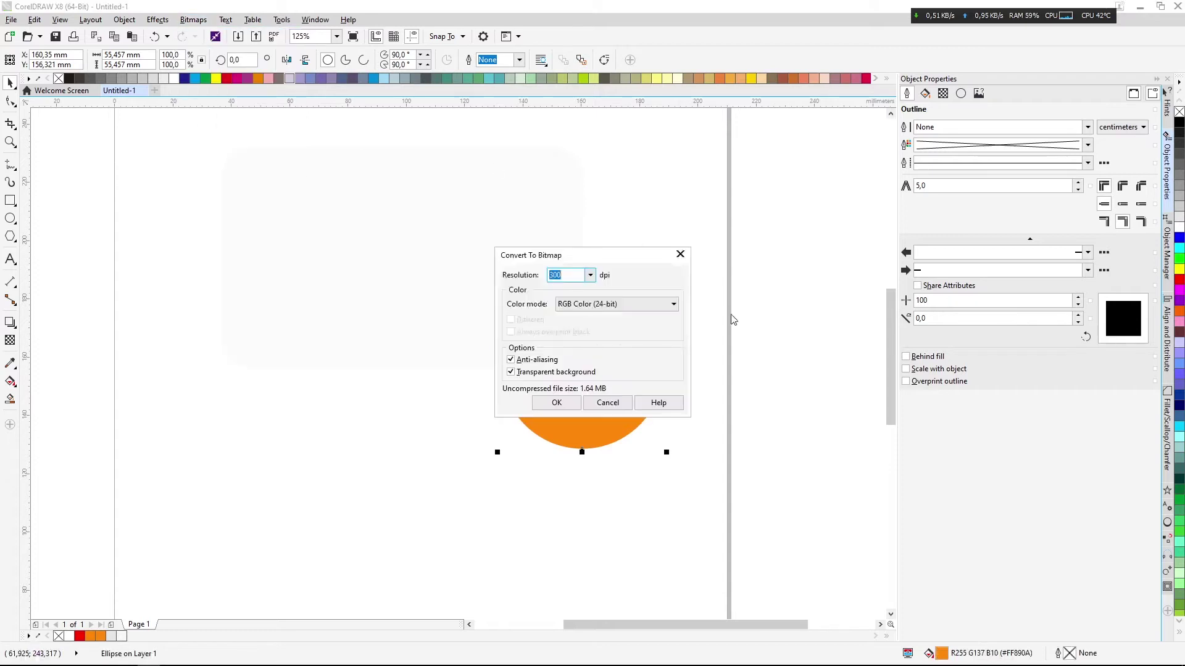
pyautogui.click(546, 400)
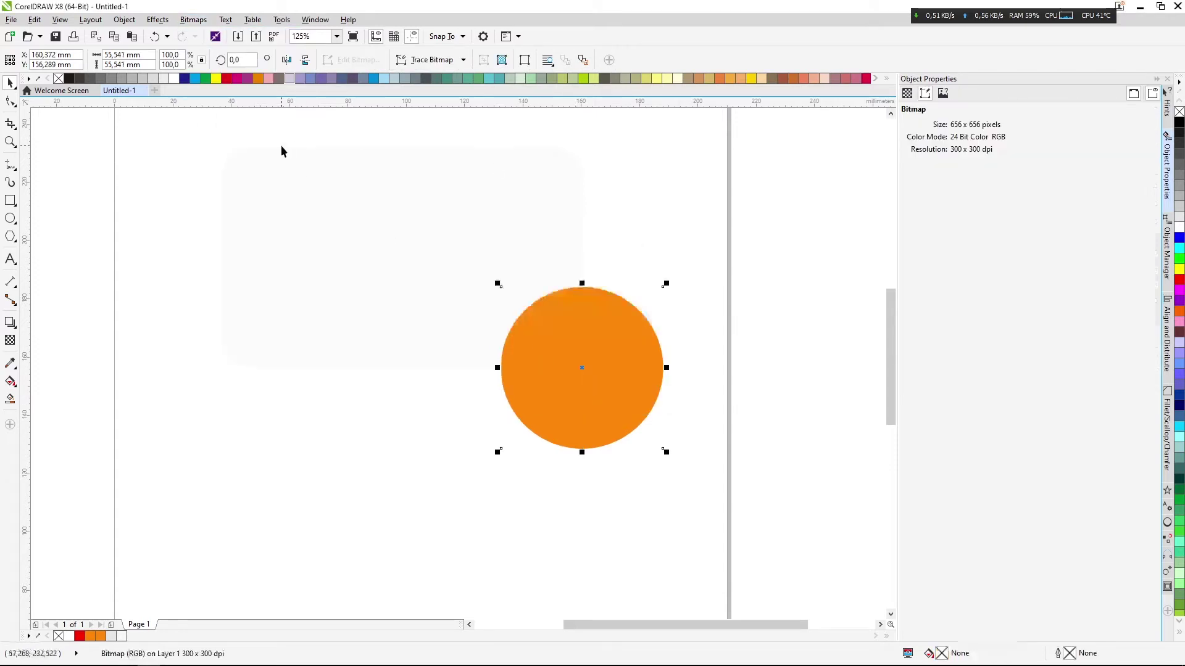
# Apply a Gaussian Blur with a 20-pixel radius to the orange circle bitmap
pyautogui.click(193, 19)
pyautogui.moveTo(253, 295)
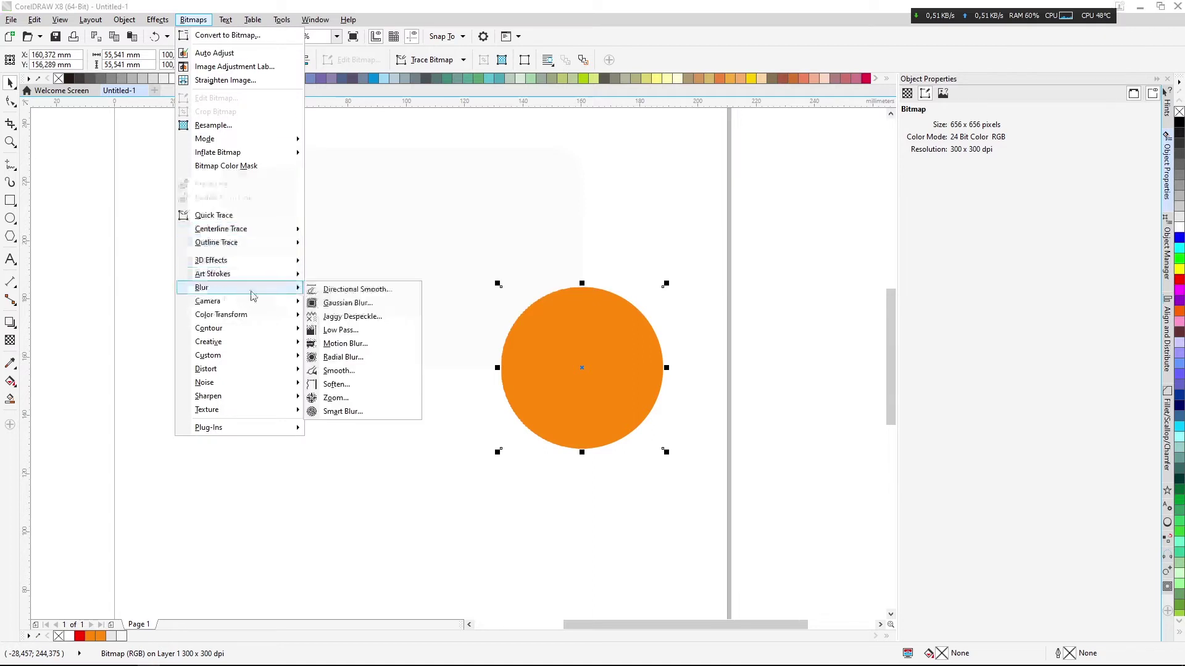
pyautogui.click(373, 303)
pyautogui.moveTo(547, 306); pyautogui.dragTo(522, 402)
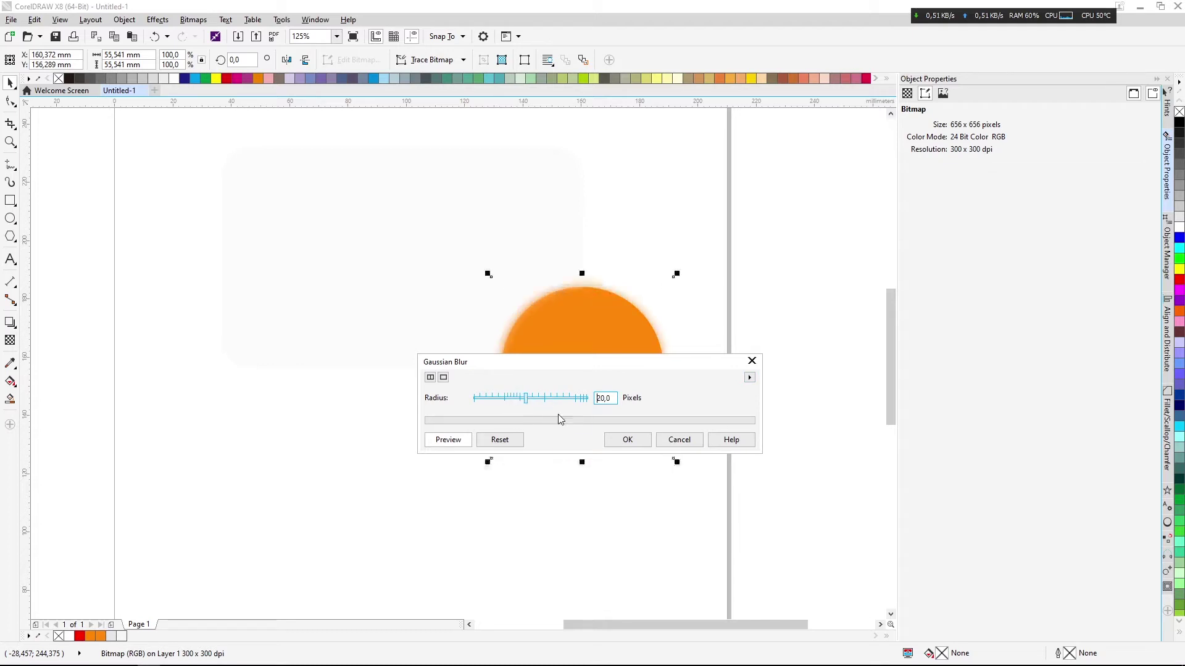
pyautogui.click(614, 446)
# PowerClip the blurred circle bitmap inside the translucent rounded rectangle
pyautogui.rightClick(614, 344)
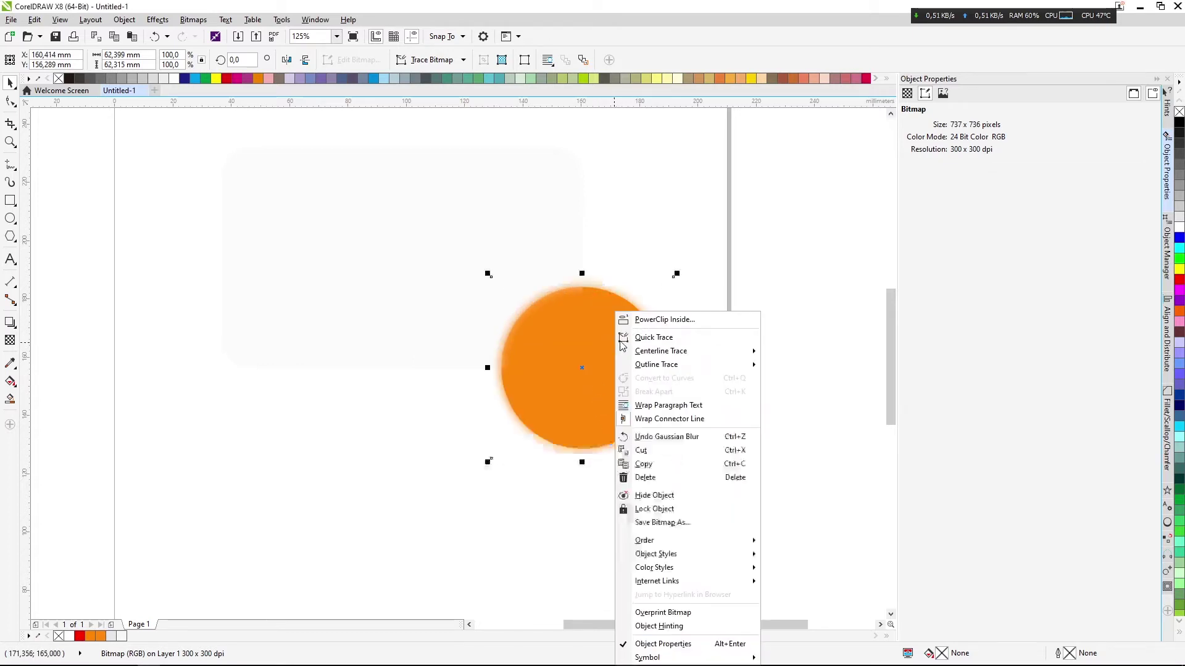
pyautogui.click(454, 214)
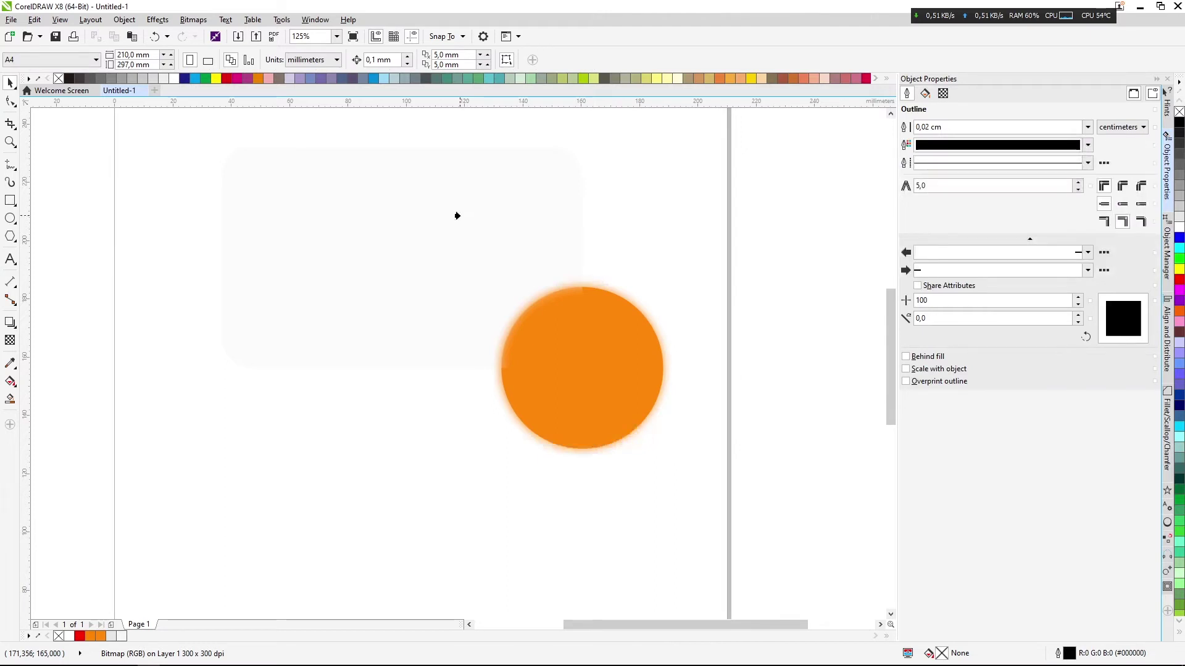
pyautogui.click(457, 215)
pyautogui.click(685, 241)
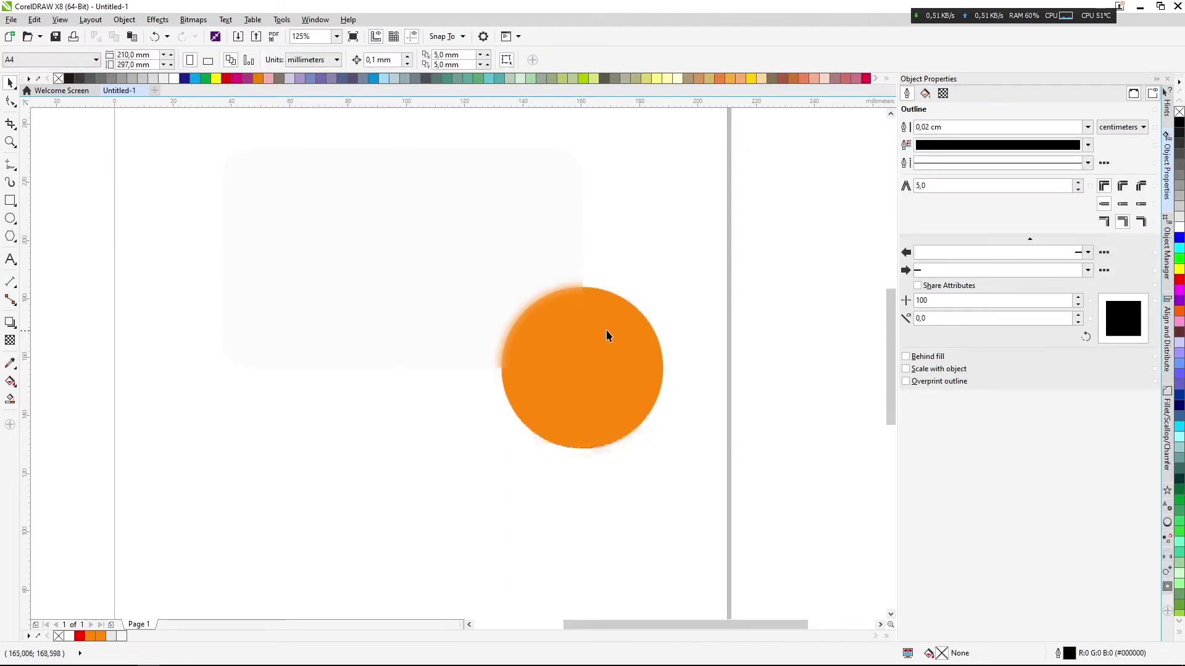
# Try moving the sharp orange circle down and to the right, and undo the move
pyautogui.scroll(2, 588, 312)
pyautogui.click(636, 313)
pyautogui.moveTo(637, 312); pyautogui.dragTo(669, 352)
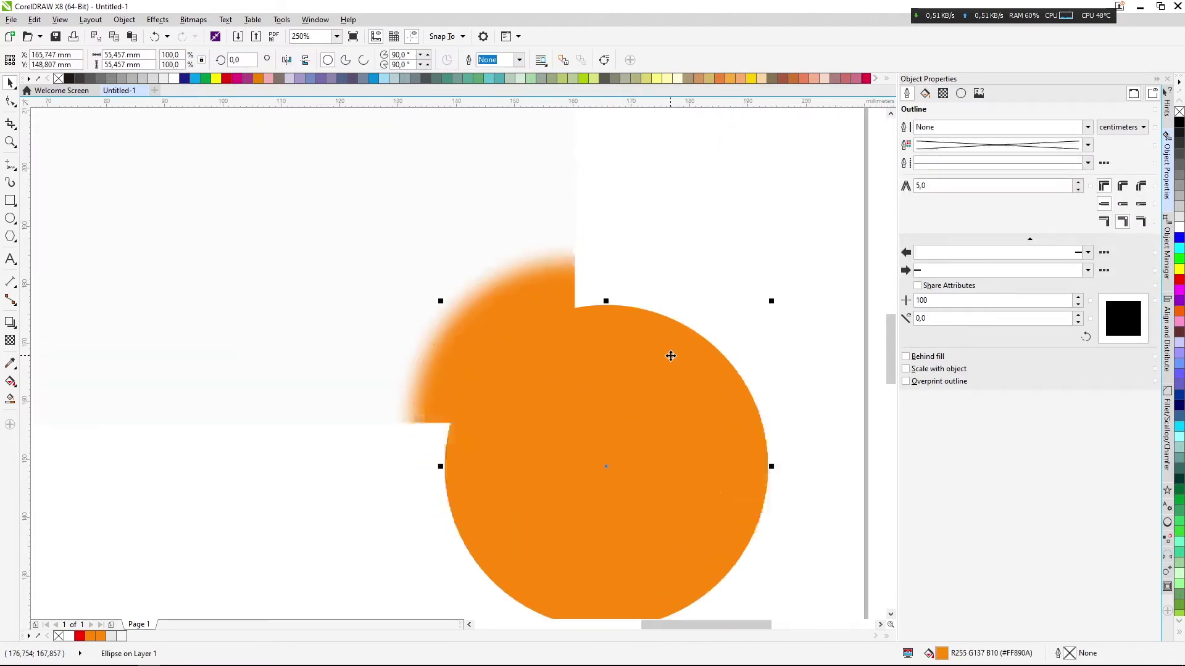
pyautogui.hotkey('ctrl', 'z')
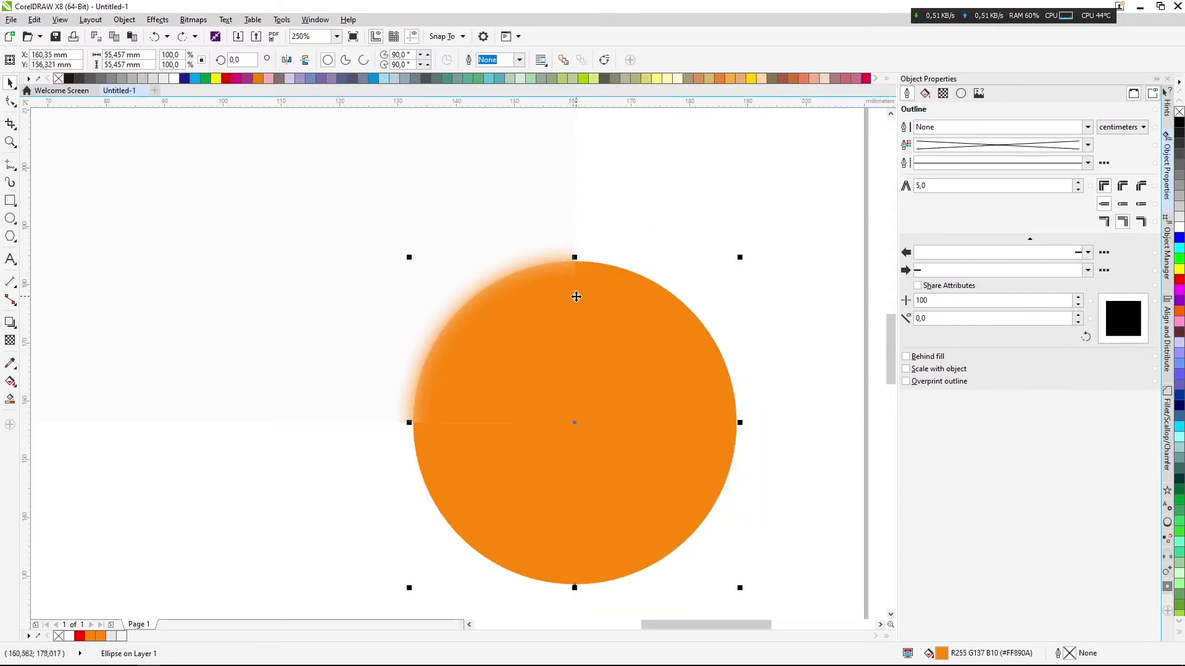
# Edit the rectangle's PowerClip contents and enlarge the blurred circle from its centre to about 67.9 mm across
pyautogui.scroll(2, 574, 272)
pyautogui.scroll(-2, 519, 267)
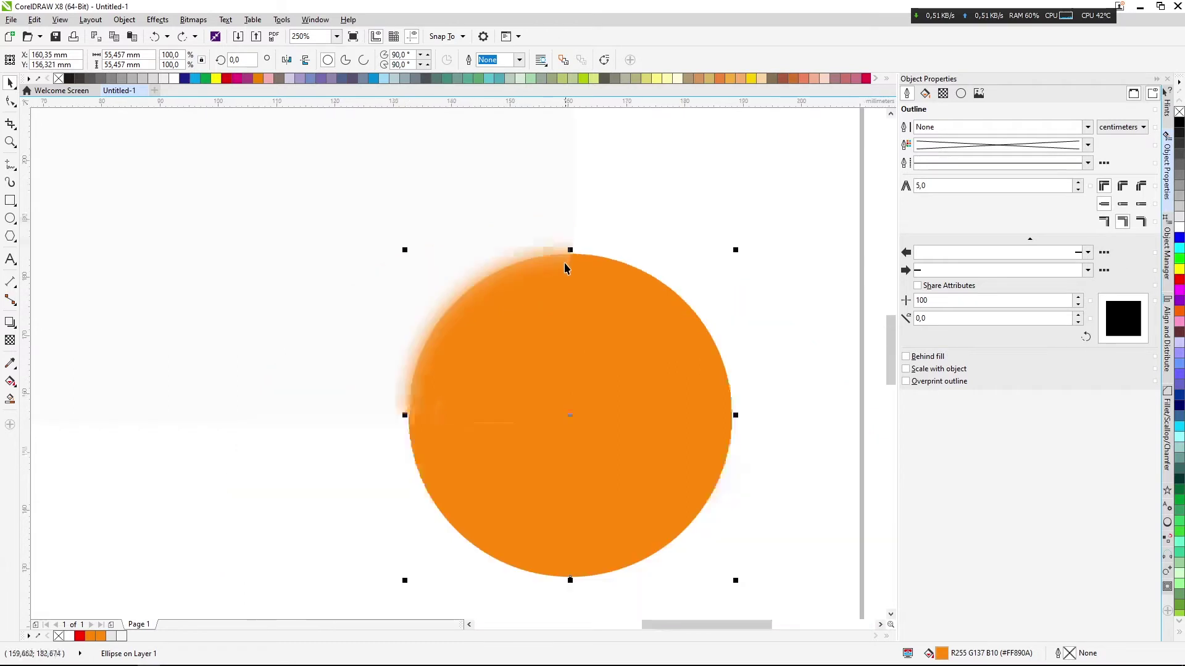
pyautogui.hotkey('ctrl', 'r')
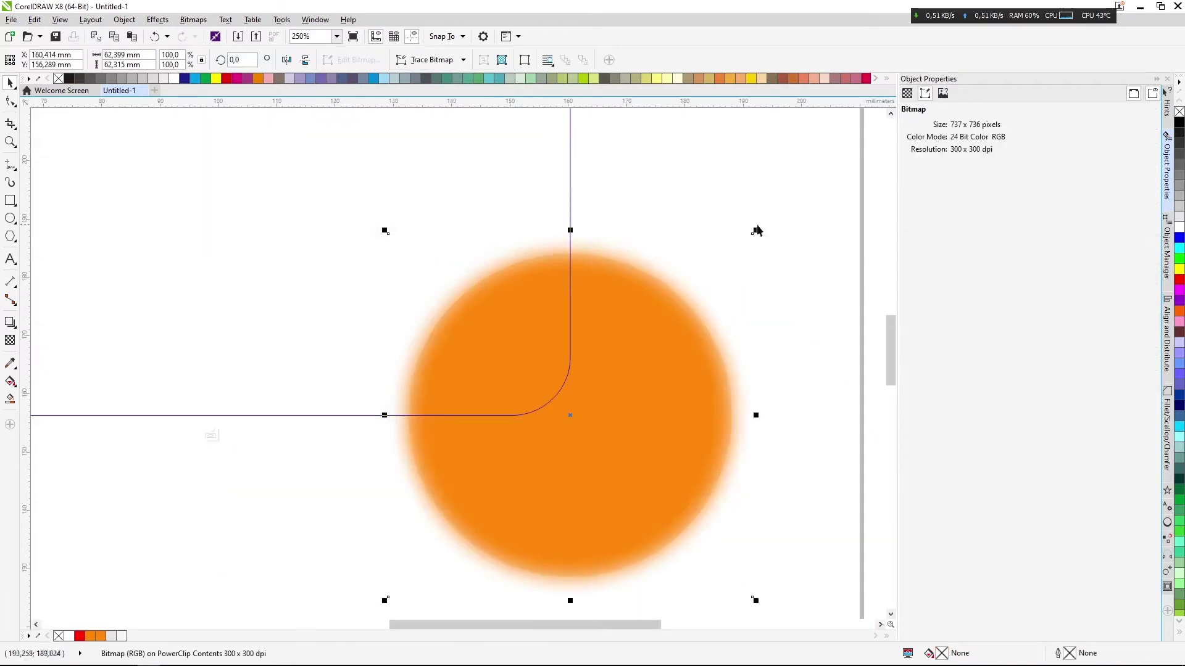
pyautogui.moveTo(757, 230); pyautogui.dragTo(786, 216)
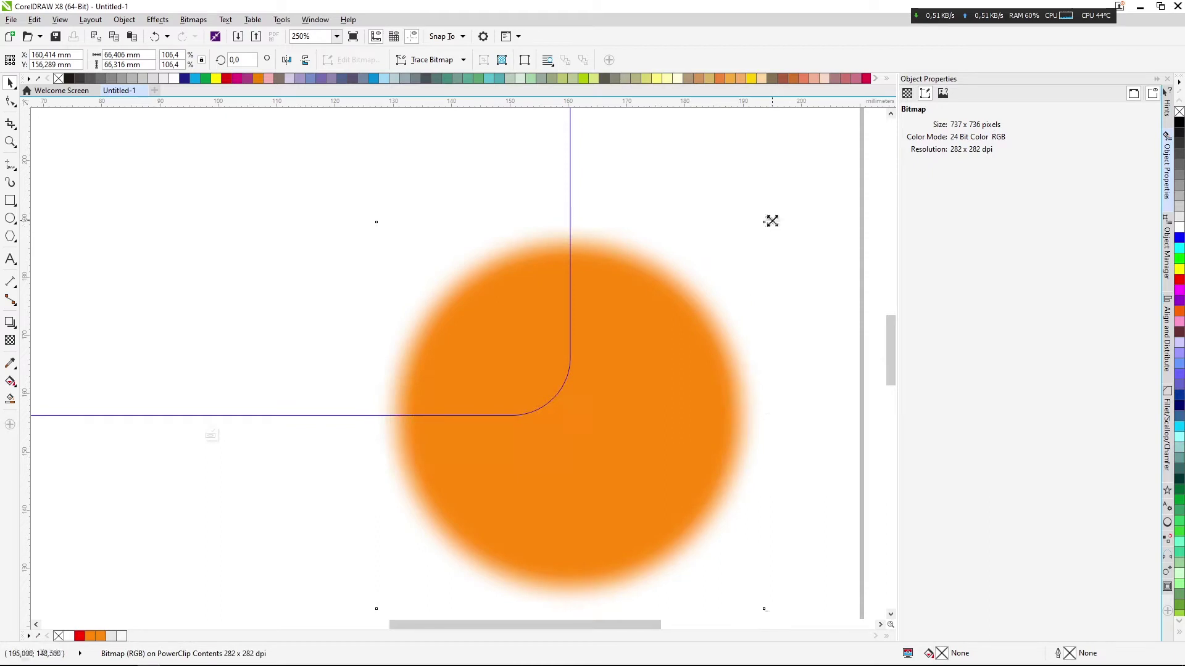
pyautogui.moveTo(772, 220); pyautogui.dragTo(775, 216)
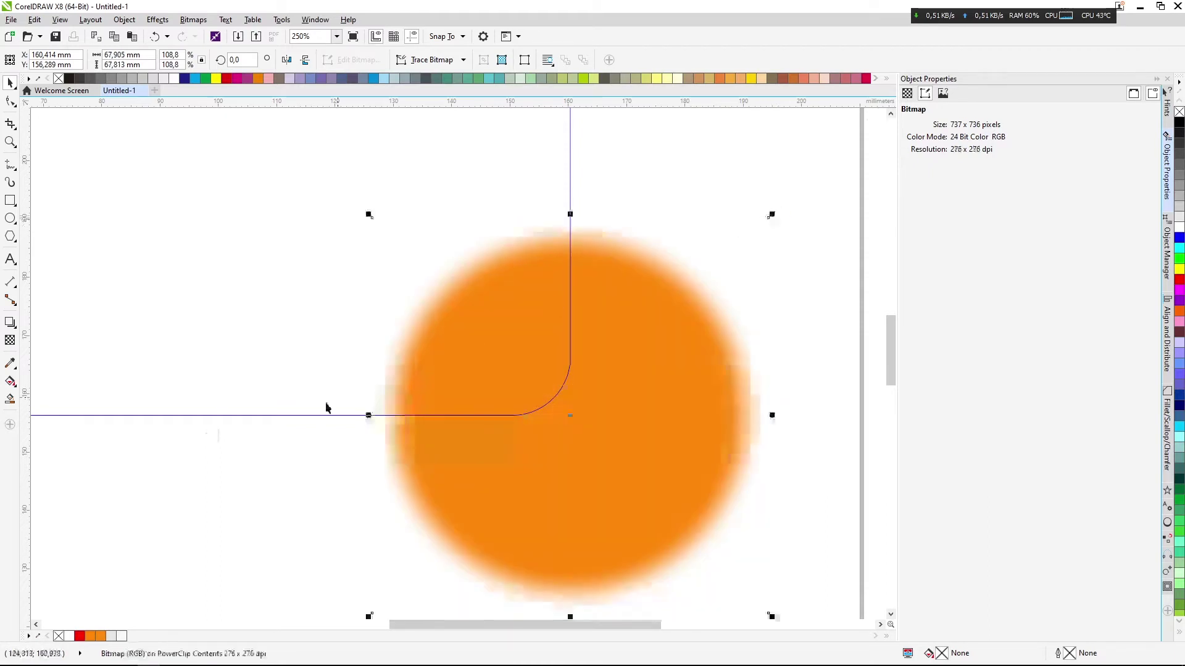
pyautogui.click(212, 432)
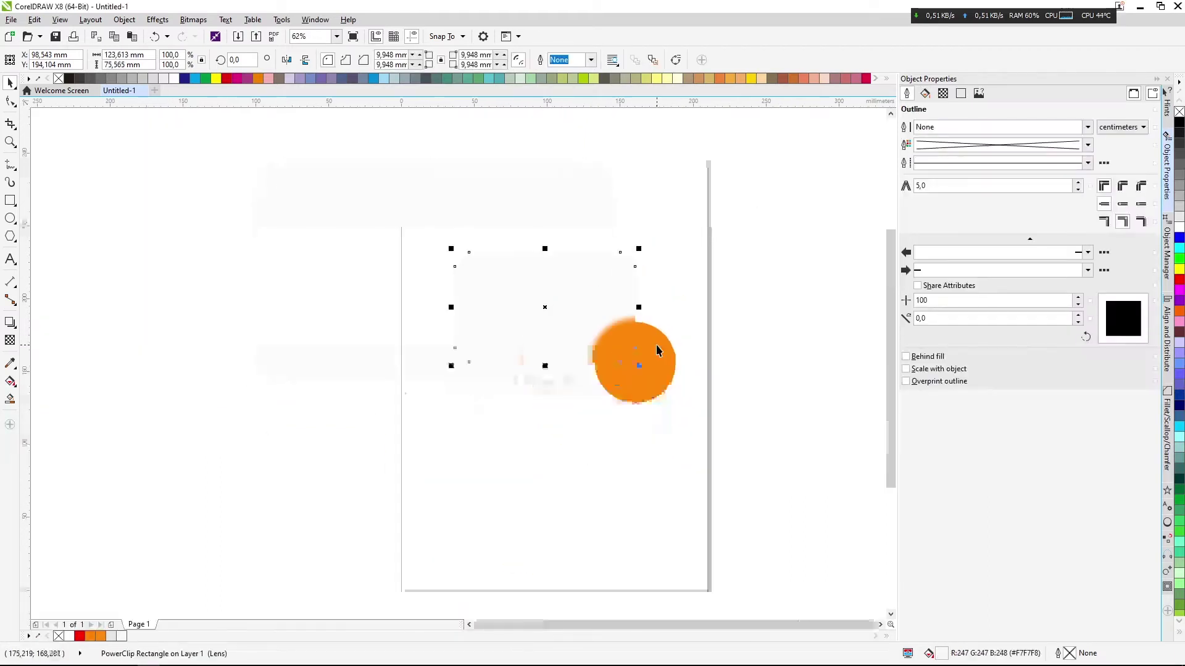
# Give the rounded rectangle a 0,025 cm white outline
pyautogui.press('F2')
pyautogui.click(569, 321)
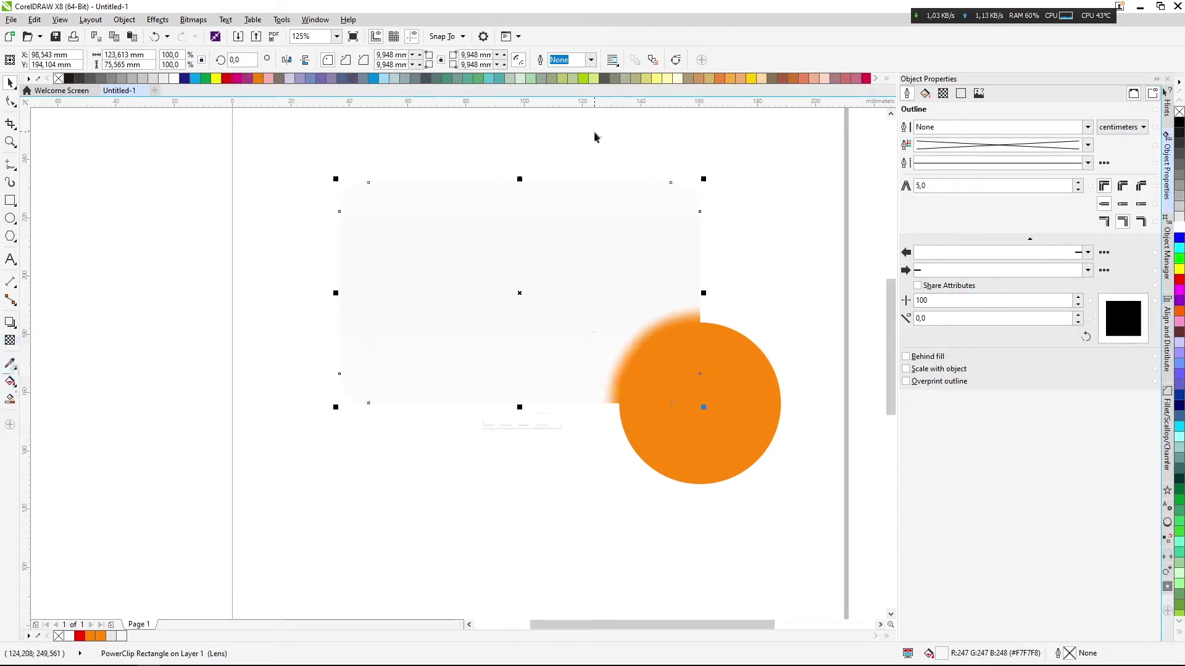
pyautogui.click(590, 60)
pyautogui.click(576, 104)
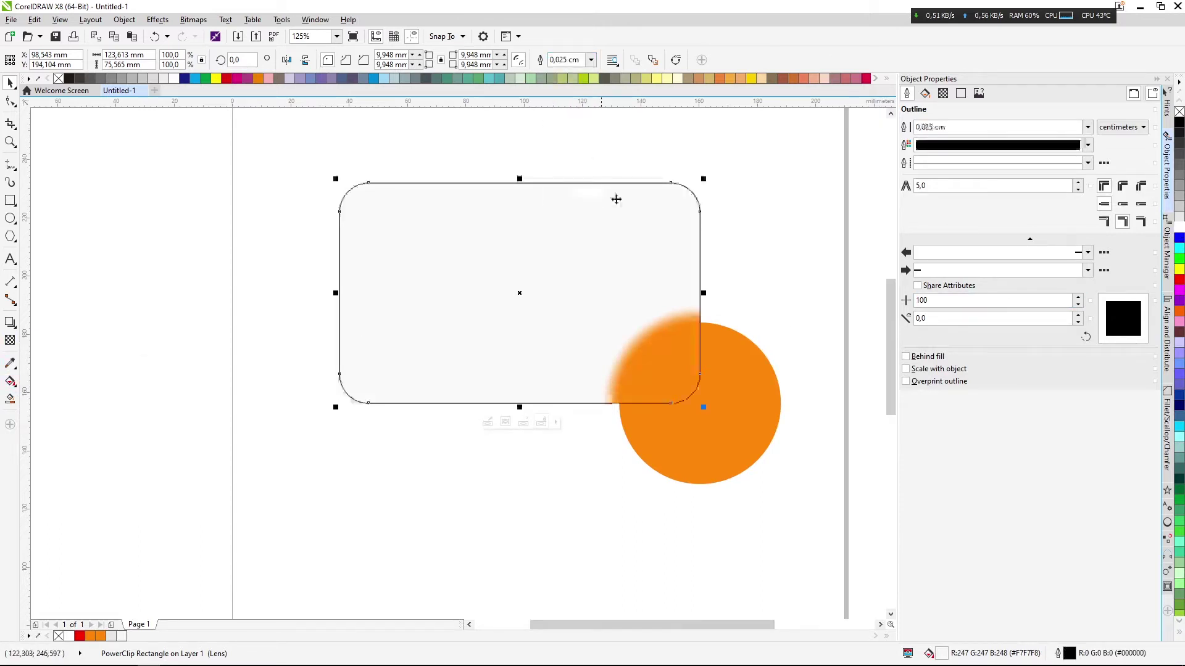
pyautogui.rightClick(1179, 226)
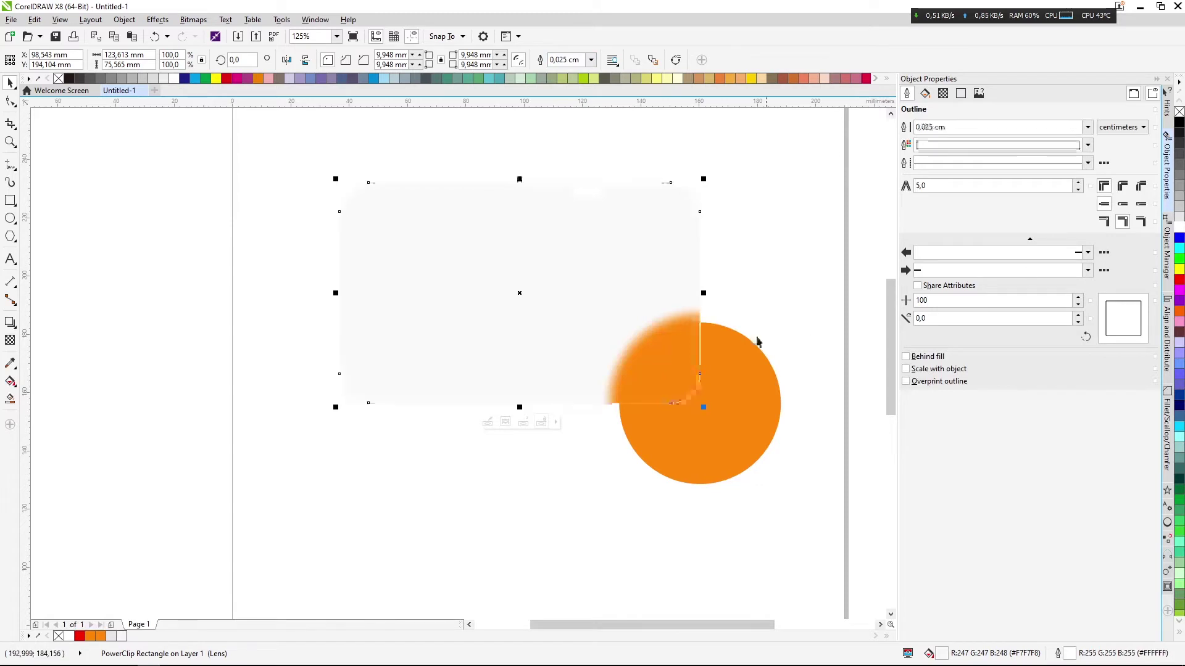
pyautogui.scroll(4, 735, 355)
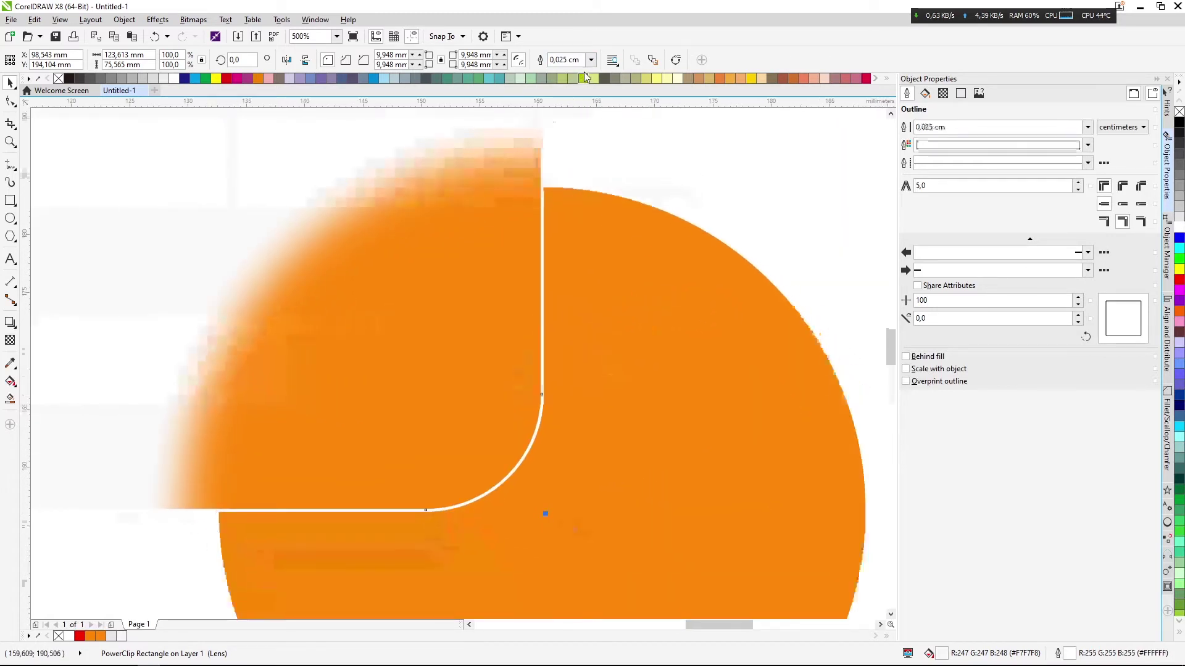
pyautogui.scroll(-2, 562, 227)
pyautogui.click(732, 208)
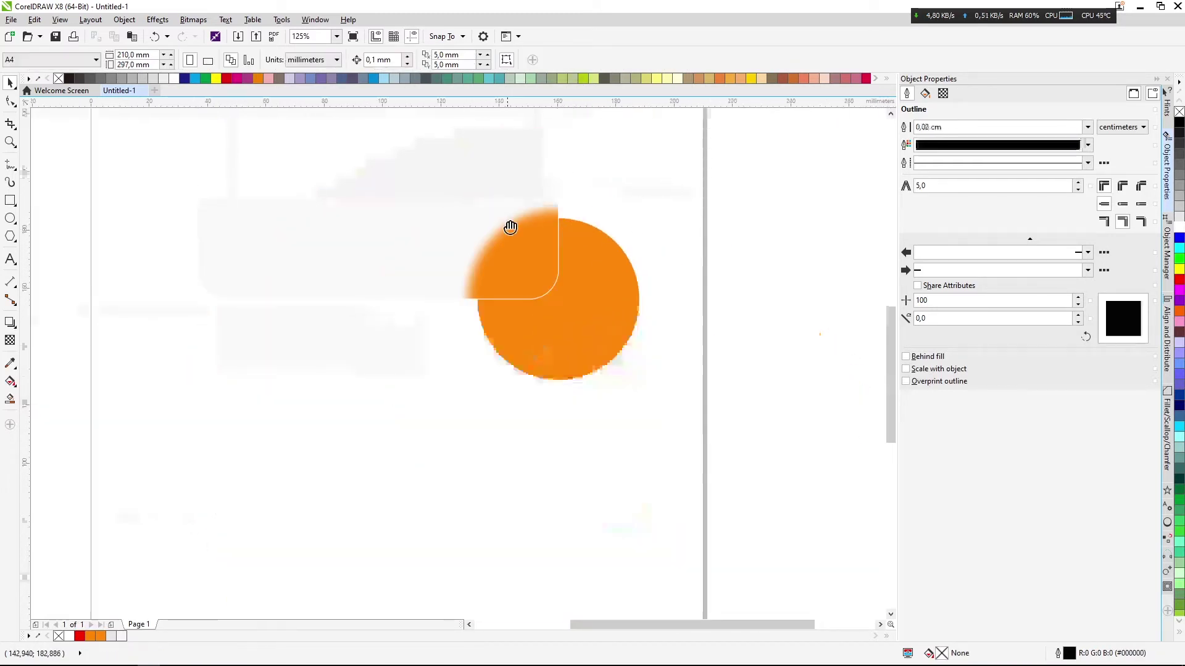
# Move the sharp orange circle beside the card's right edge, centred at about X 180.5 mm, Y 194.1 mm
pyautogui.scroll(-2, 547, 311)
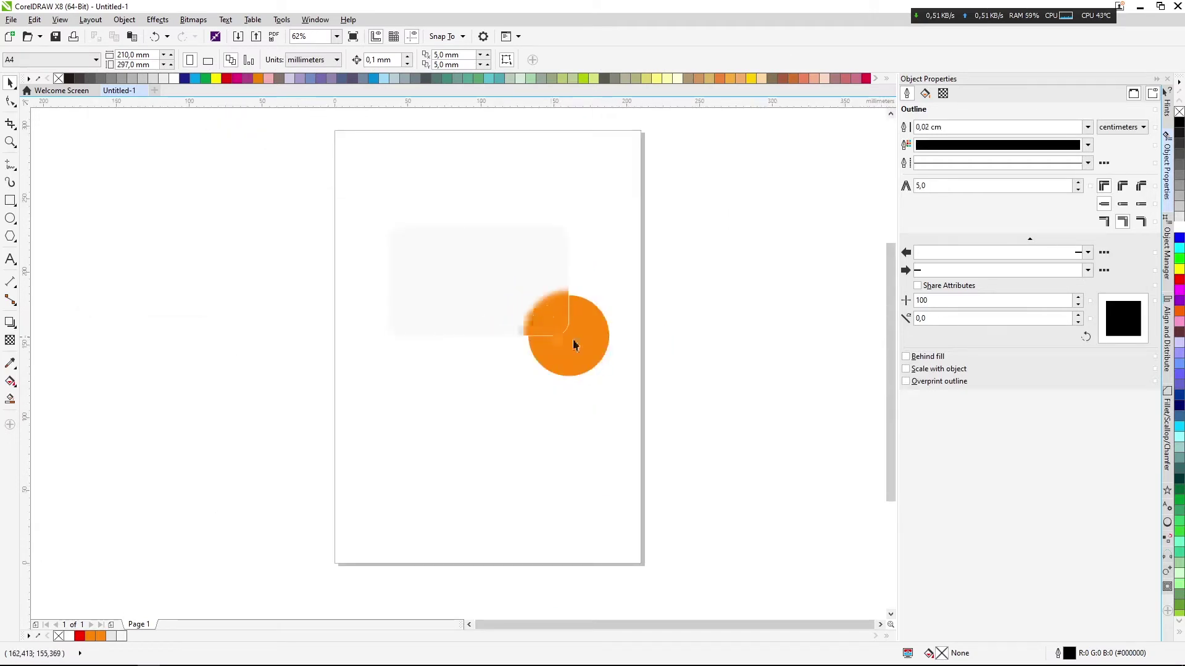
pyautogui.click(573, 347)
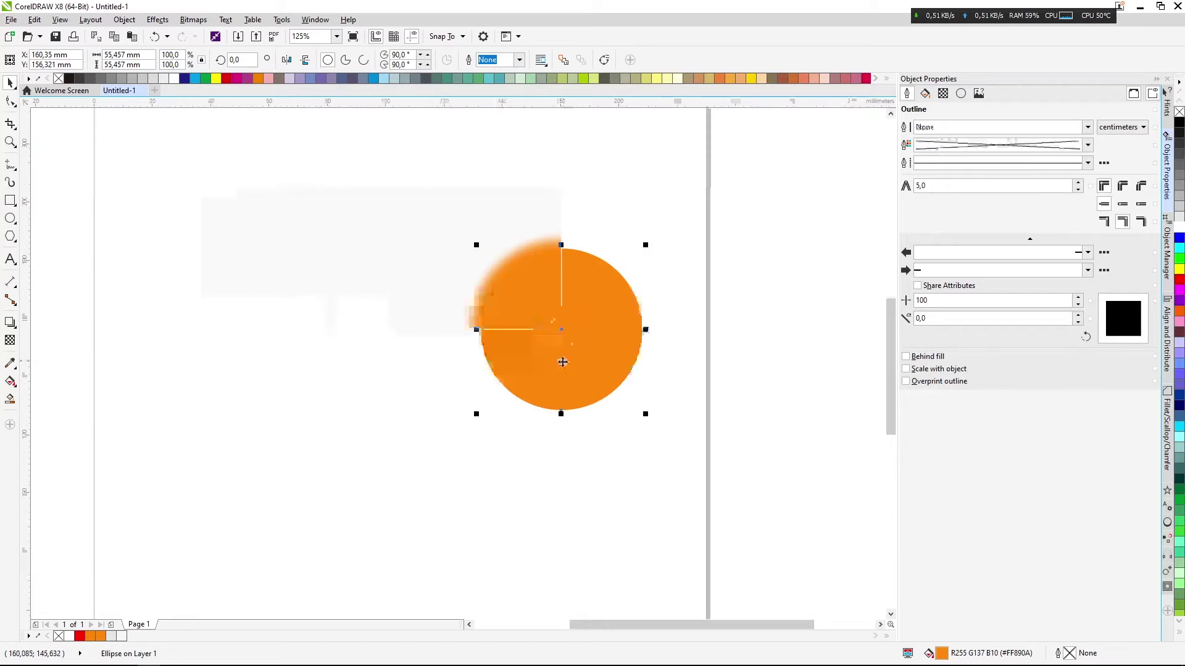
pyautogui.moveTo(562, 362); pyautogui.dragTo(620, 251)
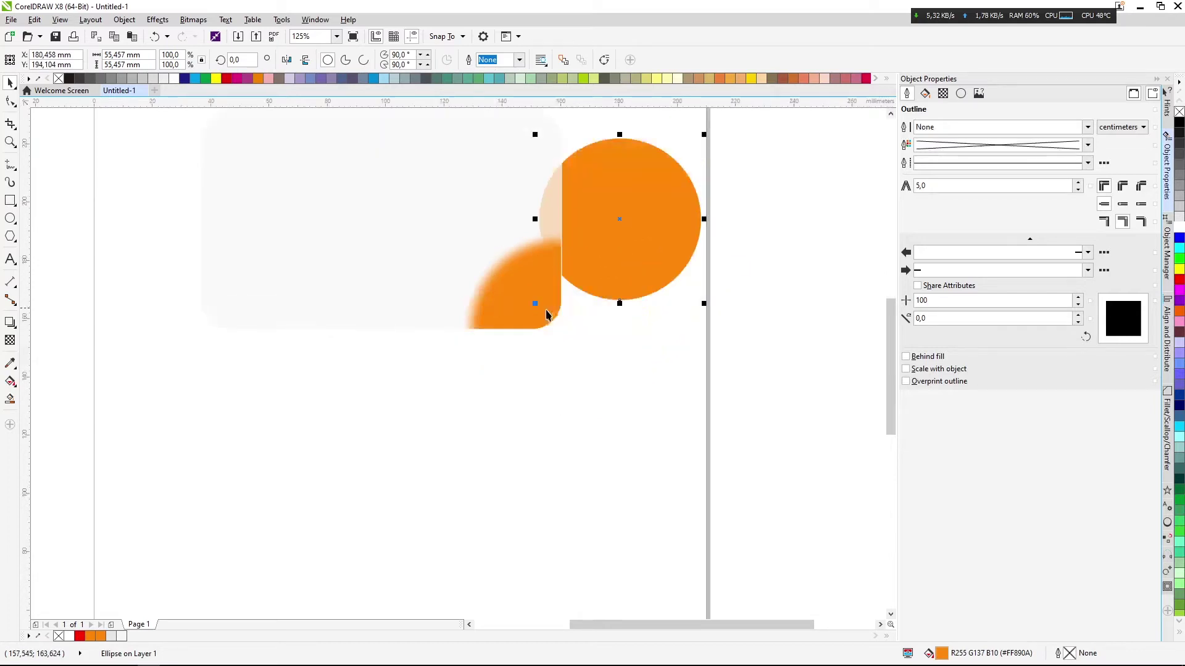
pyautogui.scroll(2, 499, 272)
pyautogui.hscroll(-1, 460, 337)
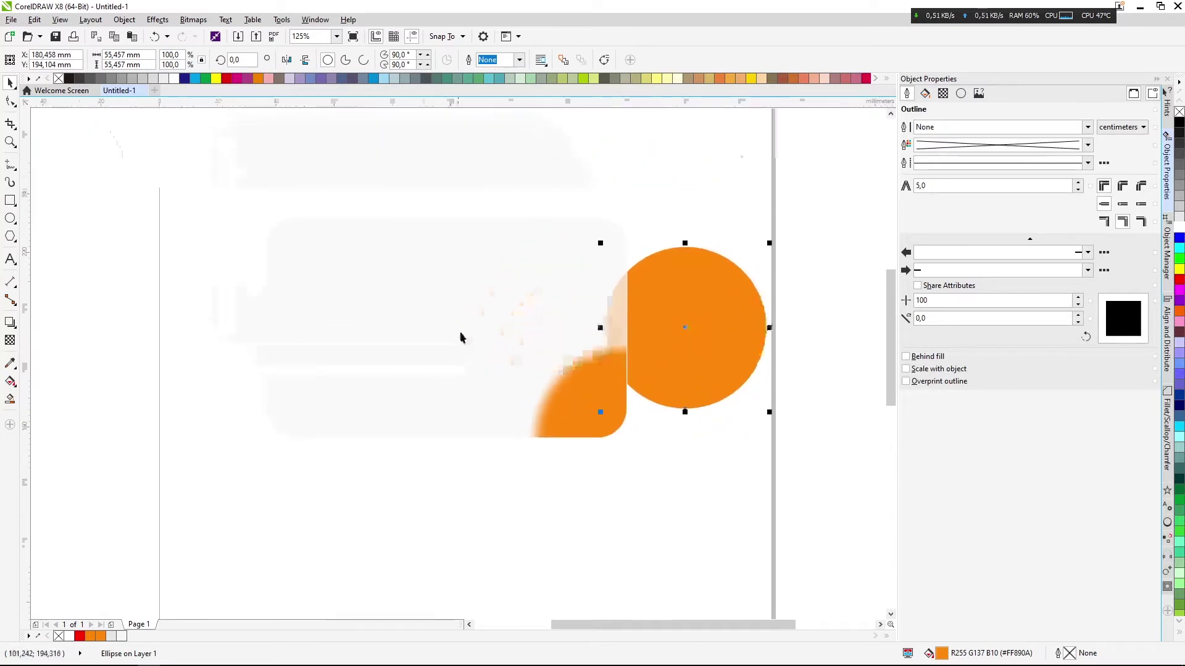
pyautogui.click(620, 453)
pyautogui.scroll(-1, 597, 401)
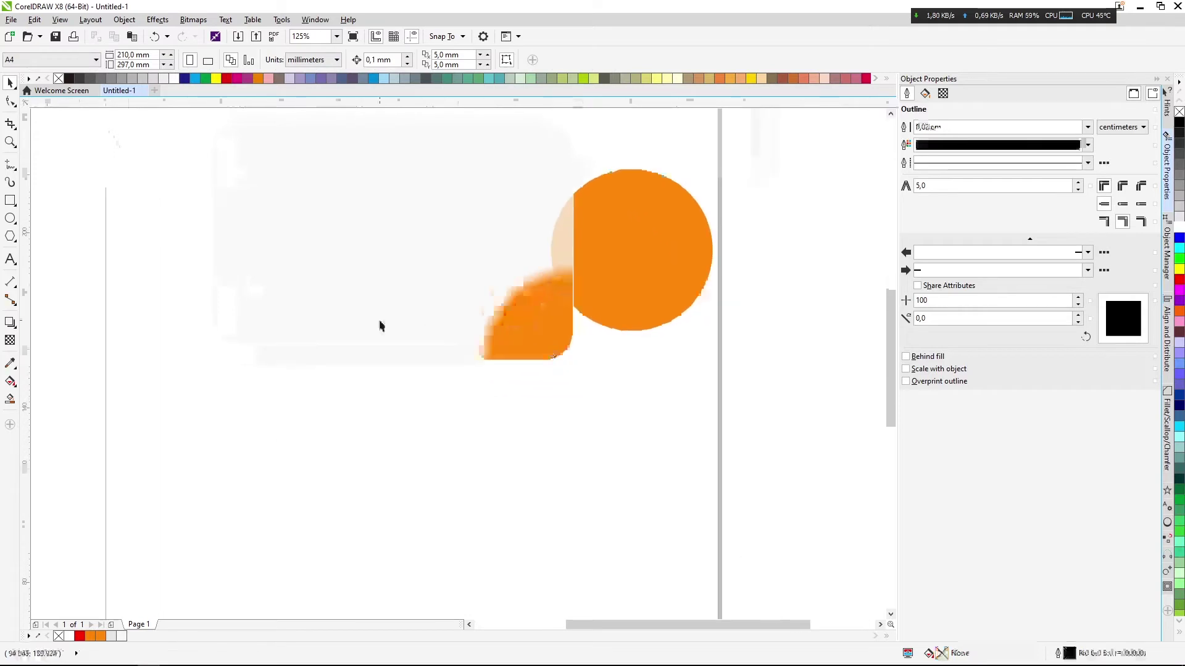
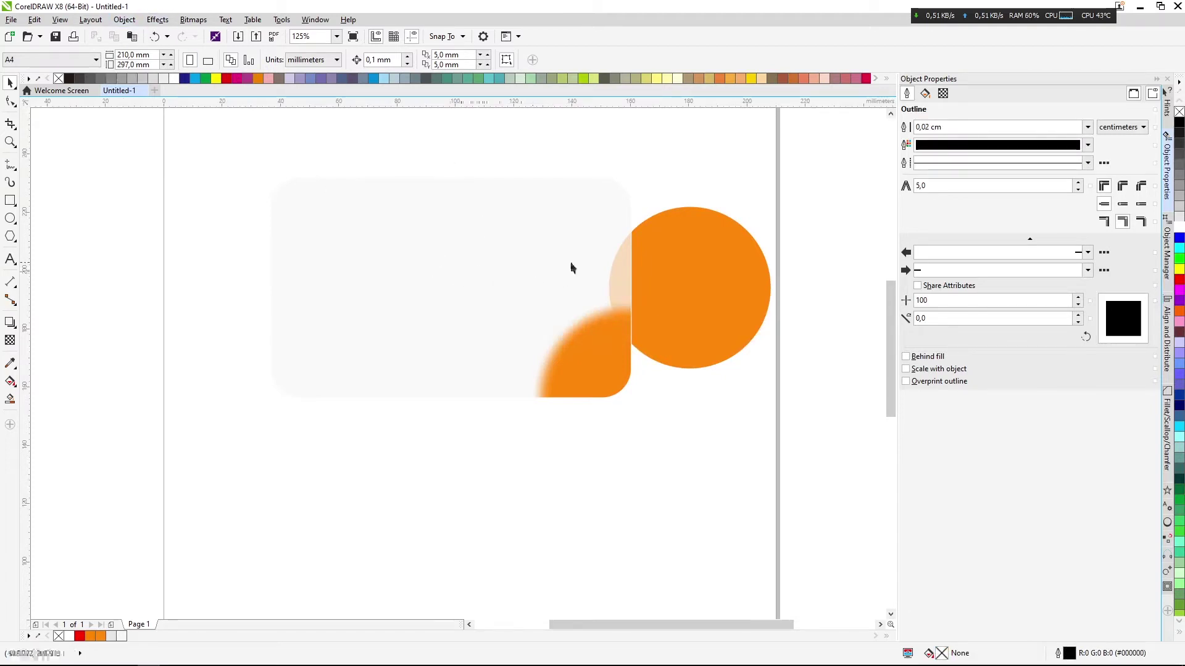
# Undo the orange circle's last move and place a copy of it over the card's upper-left corner
pyautogui.click(695, 302)
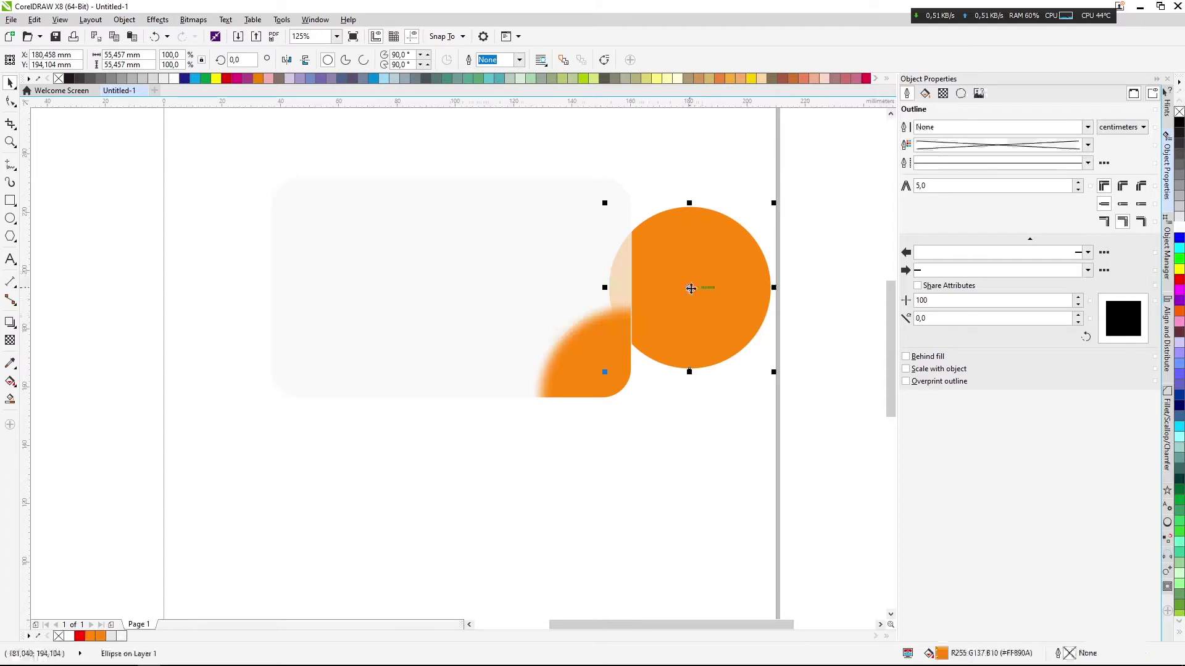
pyautogui.hotkey('ctrl', 'z')
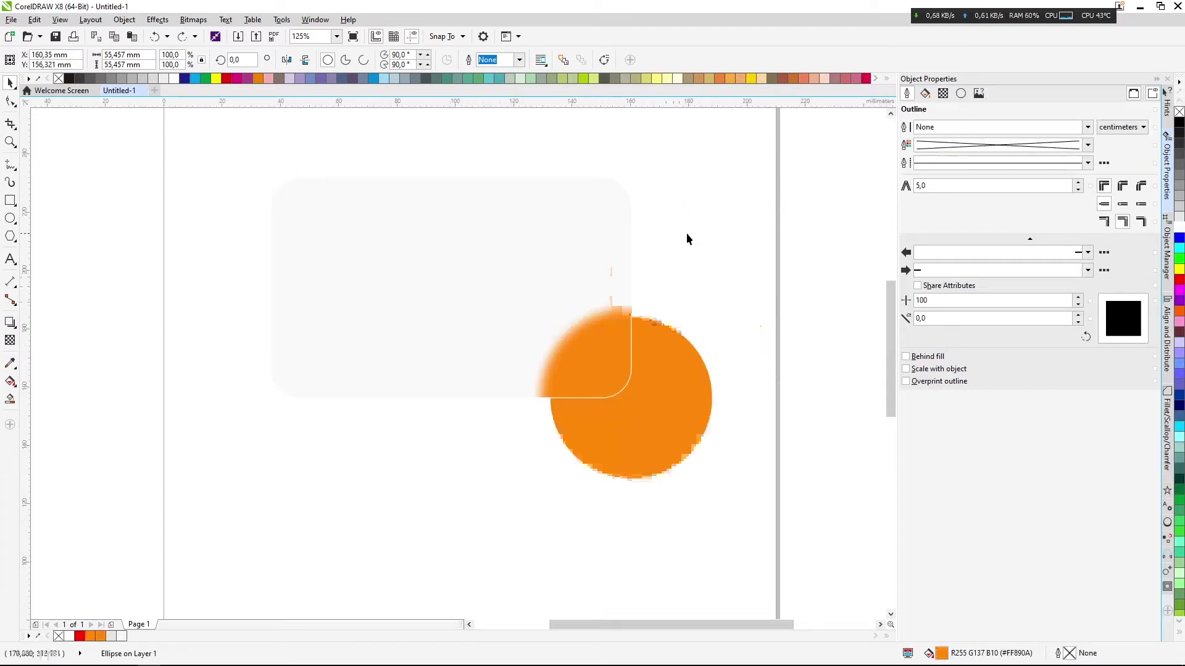
pyautogui.moveTo(769, 441); pyautogui.dragTo(415, 232)
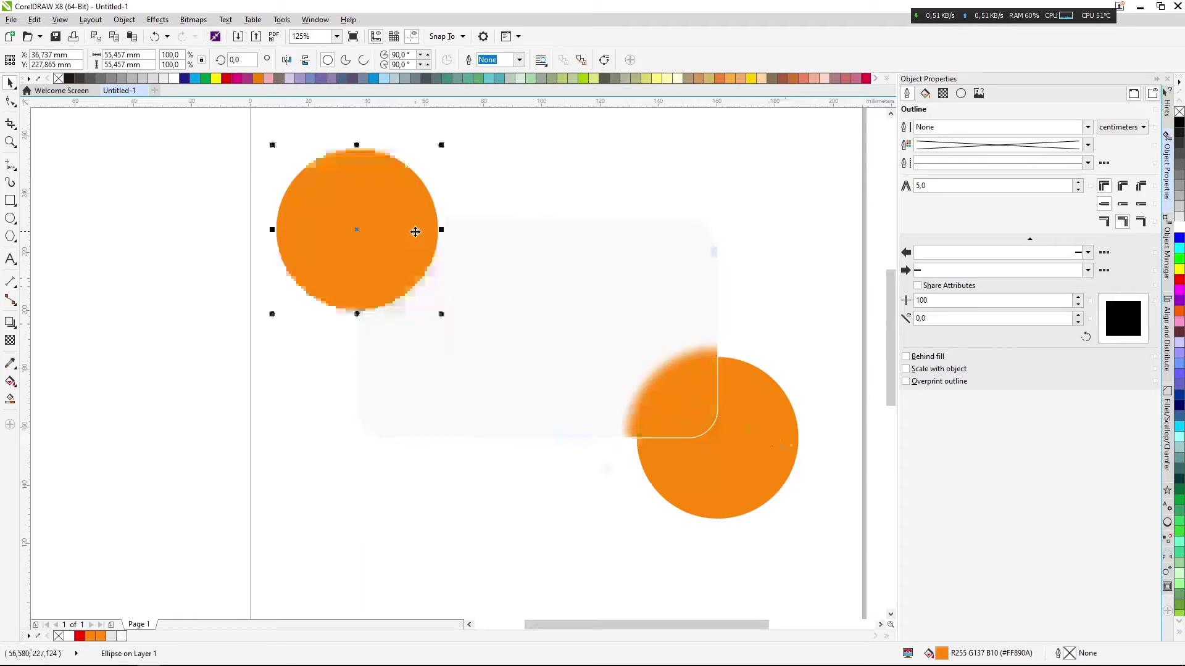
# Fill the upper-left circle with blue #0A99FF, send it behind the card and bring a copy to the front
pyautogui.click(925, 93)
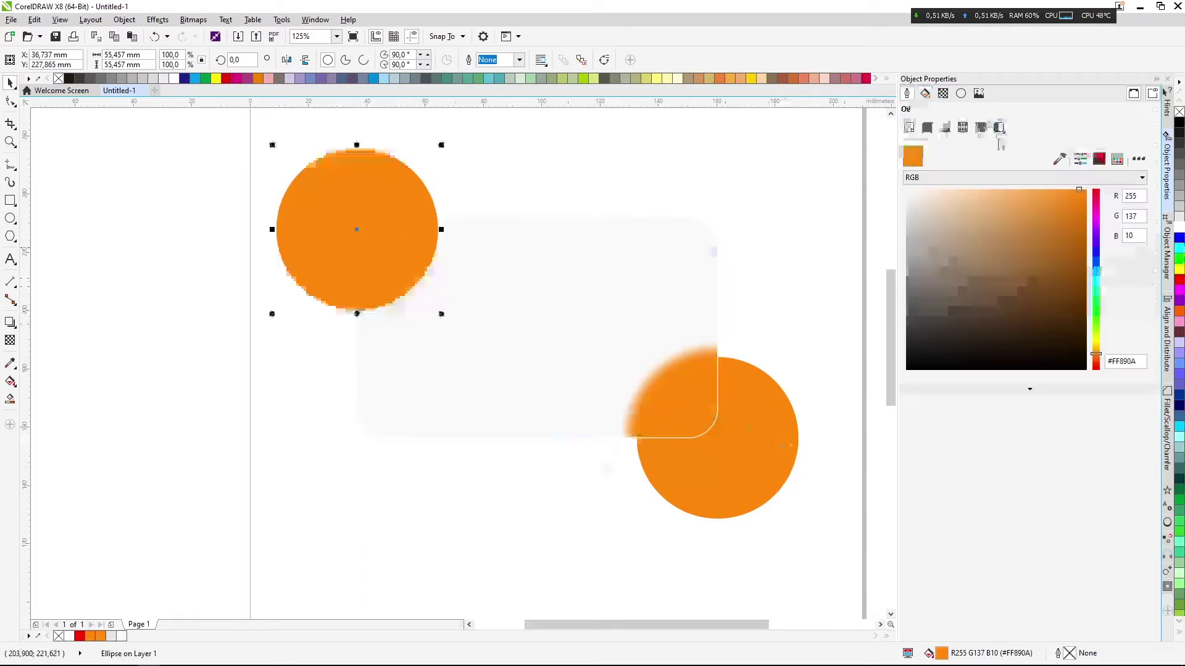
pyautogui.click(1097, 269)
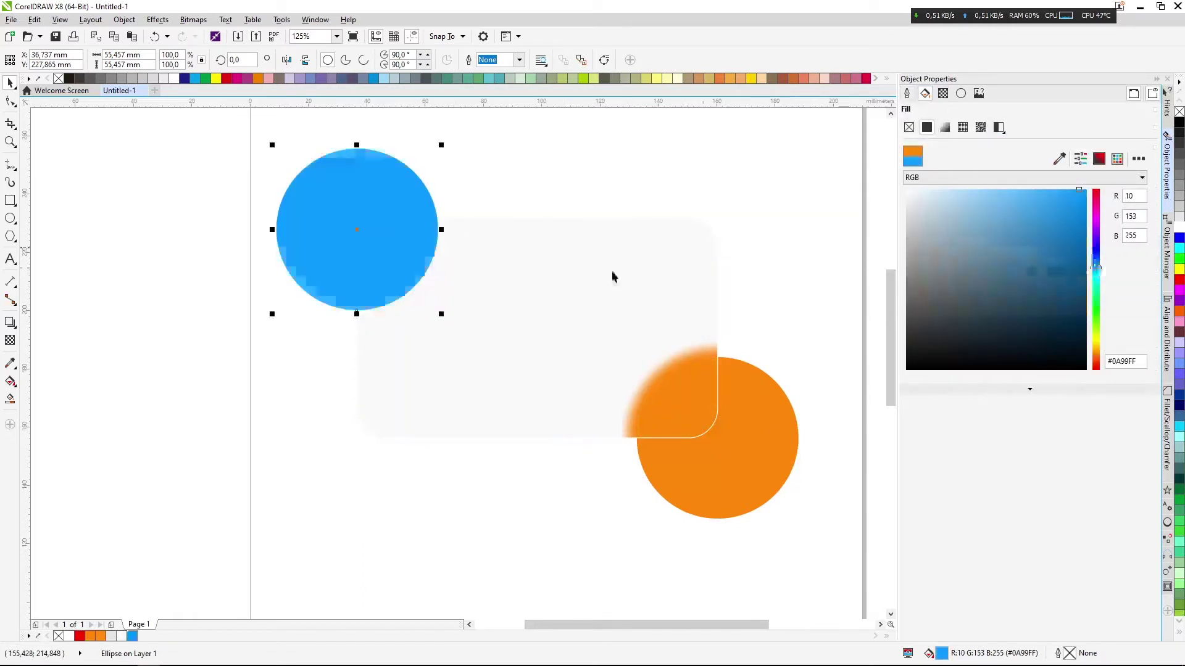
pyautogui.hotkey('shift', 'pagedown')
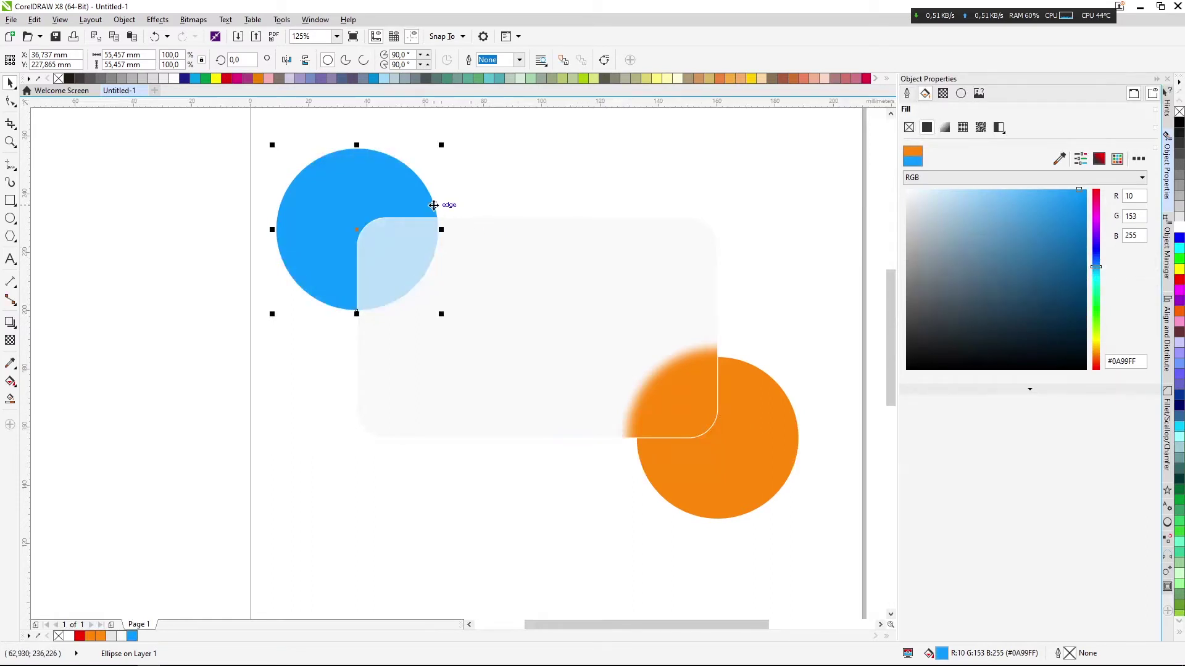
pyautogui.hotkey('shift', 'pageup')
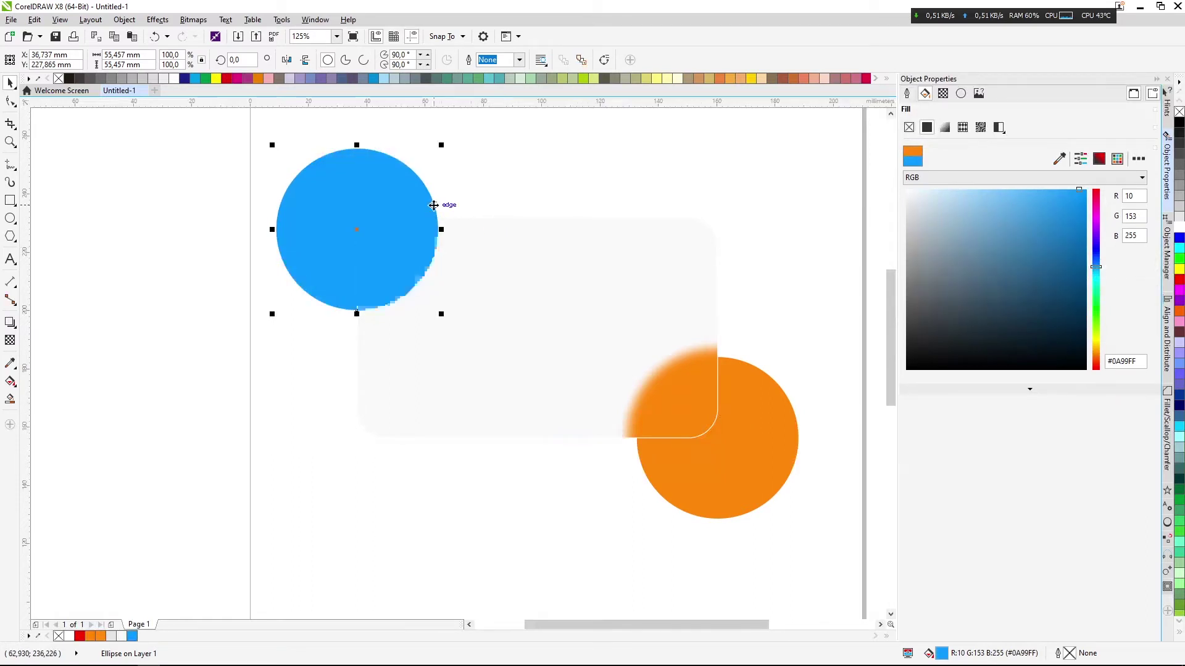
# Convert the front blue circle to a 300 dpi RGB bitmap with anti-aliasing and a transparent background
pyautogui.click(192, 20)
pyautogui.click(210, 35)
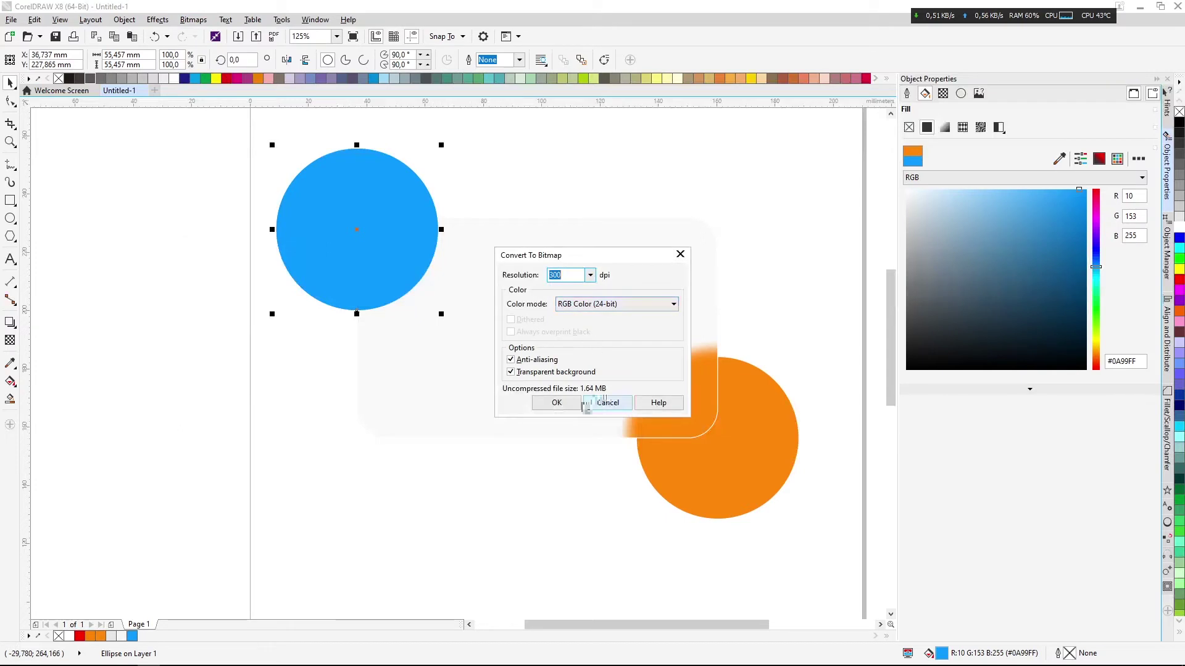
pyautogui.click(557, 402)
# Apply a Gaussian blur with a radius of 20 pixels to the blue circle bitmap
pyautogui.click(193, 19)
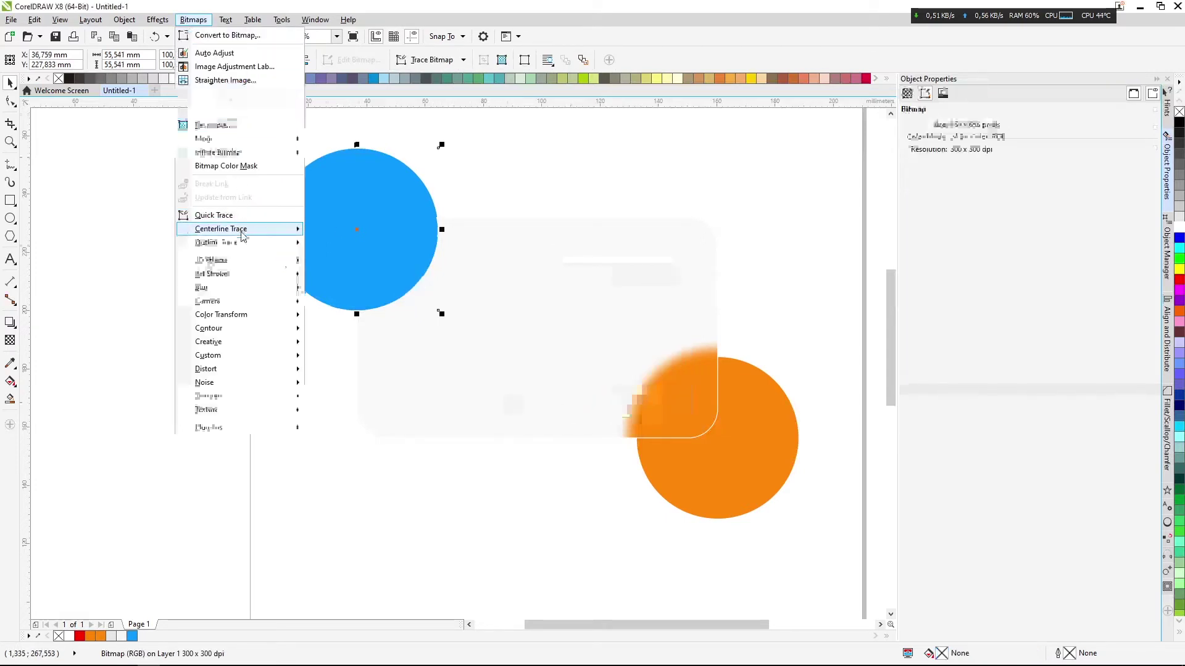
pyautogui.moveTo(238, 288)
pyautogui.click(374, 305)
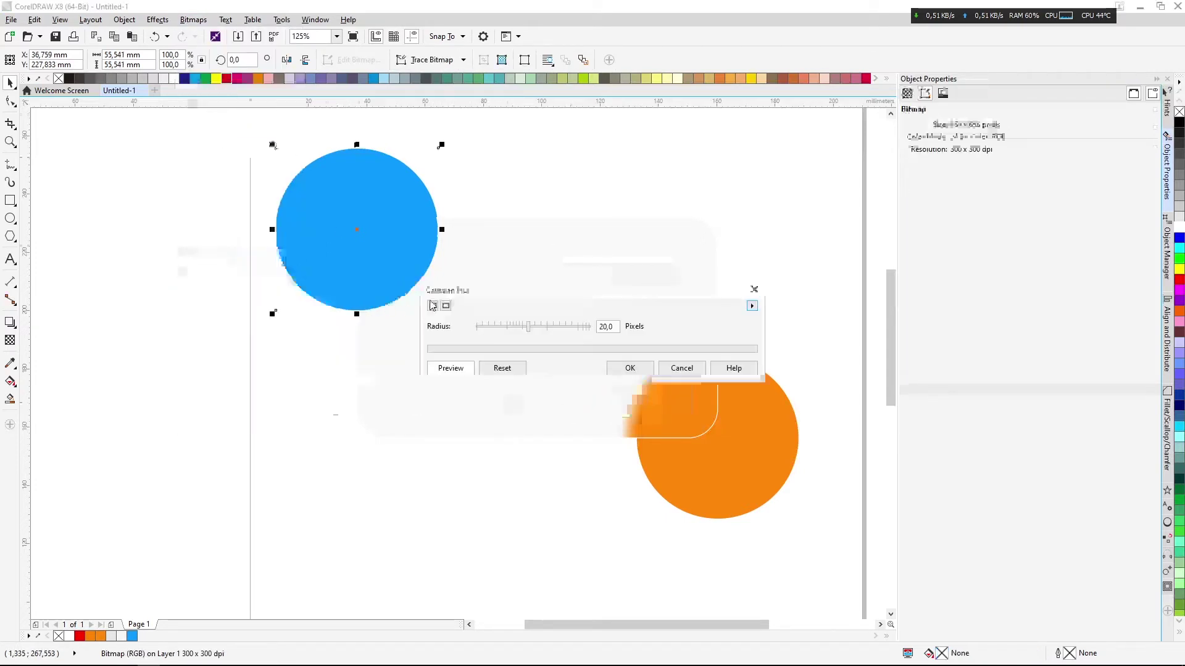
pyautogui.click(630, 368)
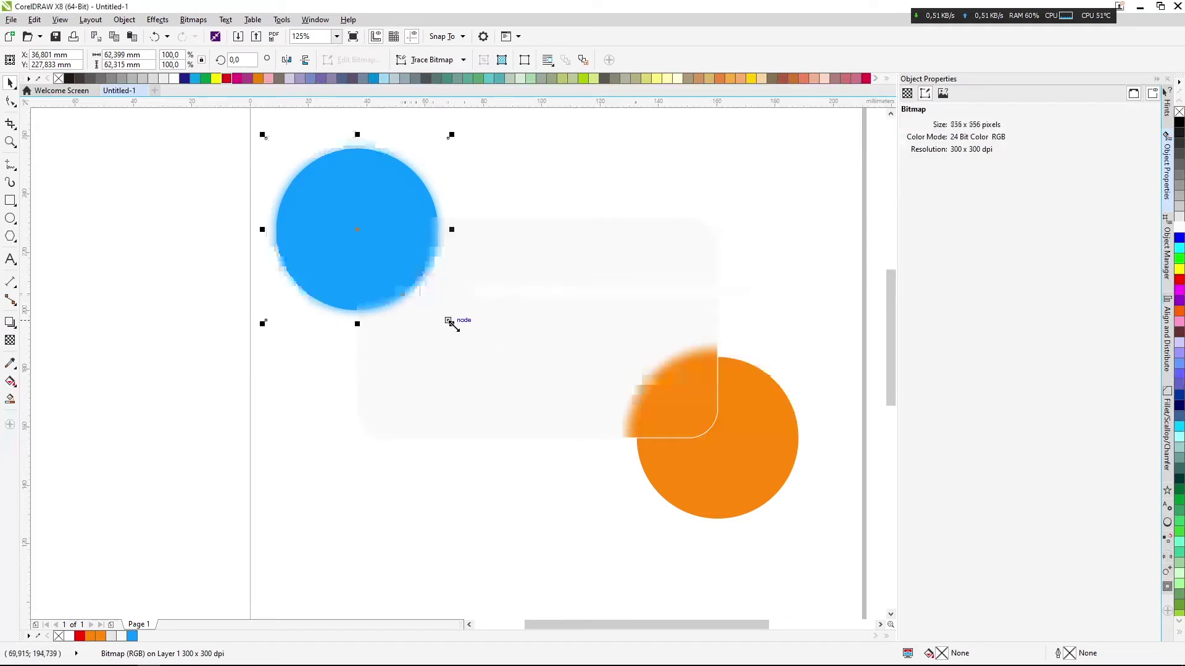
# Enlarge the blurred blue bitmap to about 108% and PowerClip it inside the rounded card
pyautogui.moveTo(452, 326); pyautogui.dragTo(460, 331)
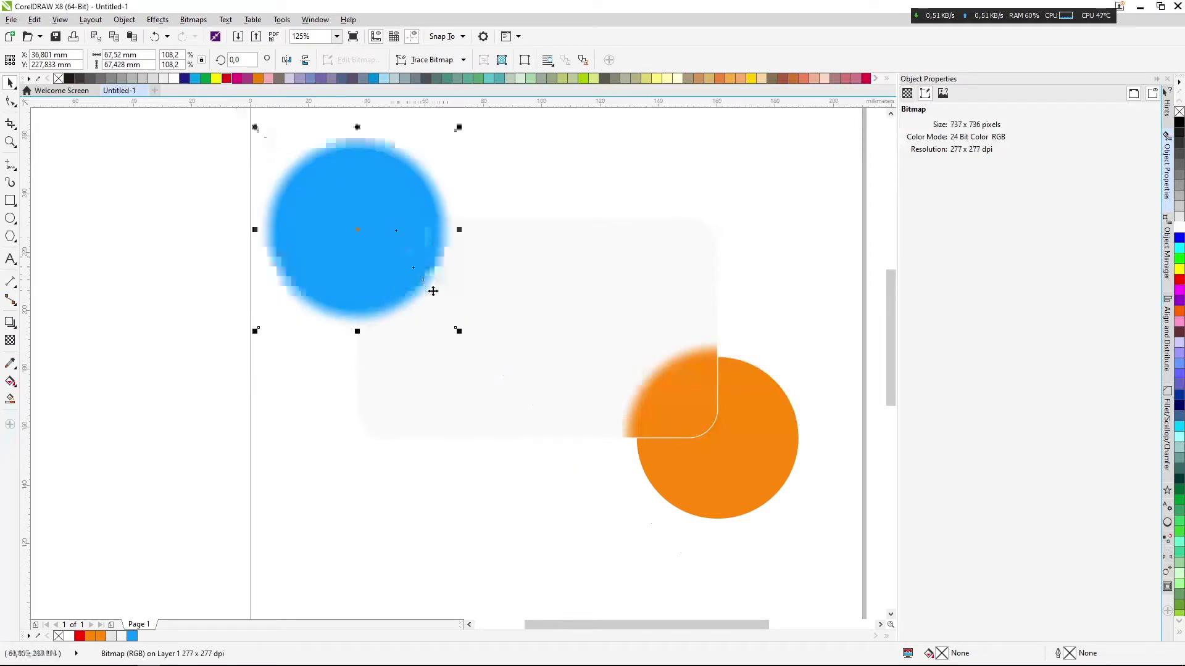
pyautogui.rightClick(389, 255)
pyautogui.click(410, 264)
pyautogui.click(548, 275)
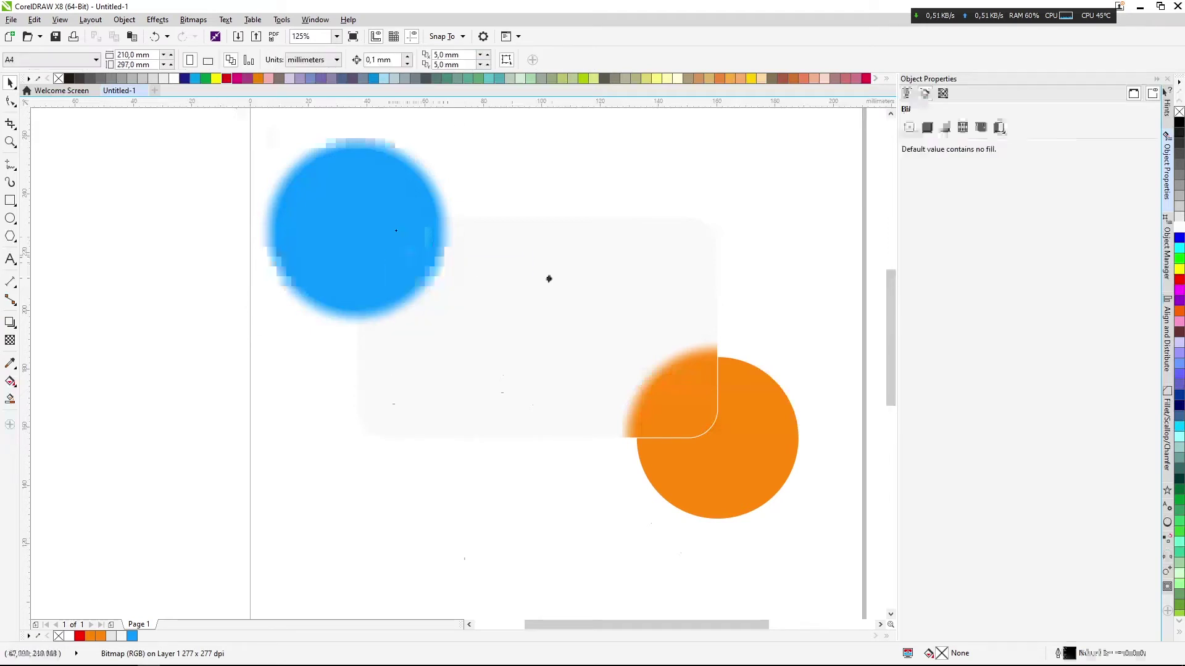
pyautogui.click(195, 369)
pyautogui.scroll(-2, 521, 291)
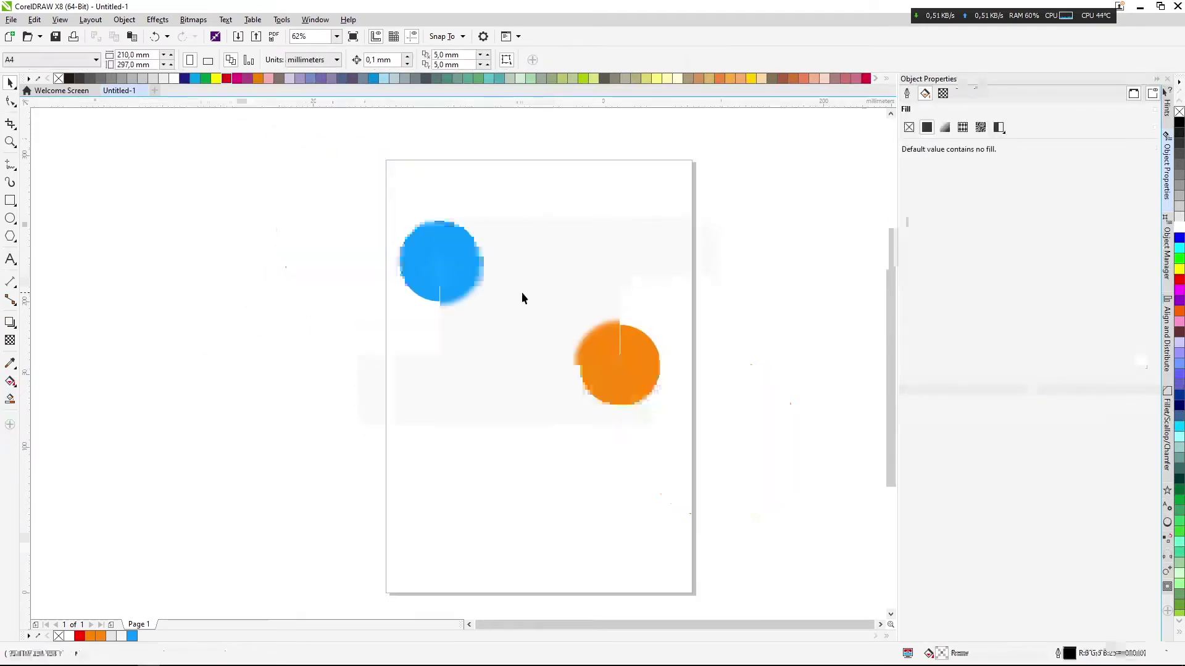
pyautogui.click(487, 273)
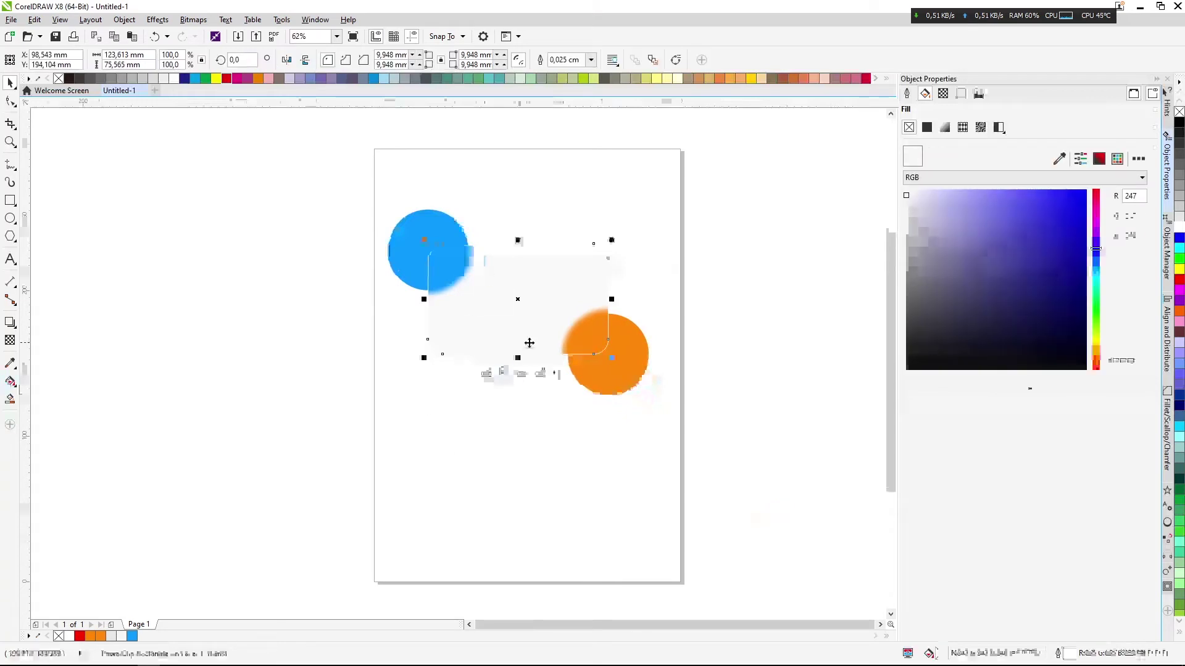
pyautogui.scroll(2, 530, 344)
pyautogui.scroll(-2, 504, 414)
pyautogui.click(502, 416)
pyautogui.scroll(1, 494, 315)
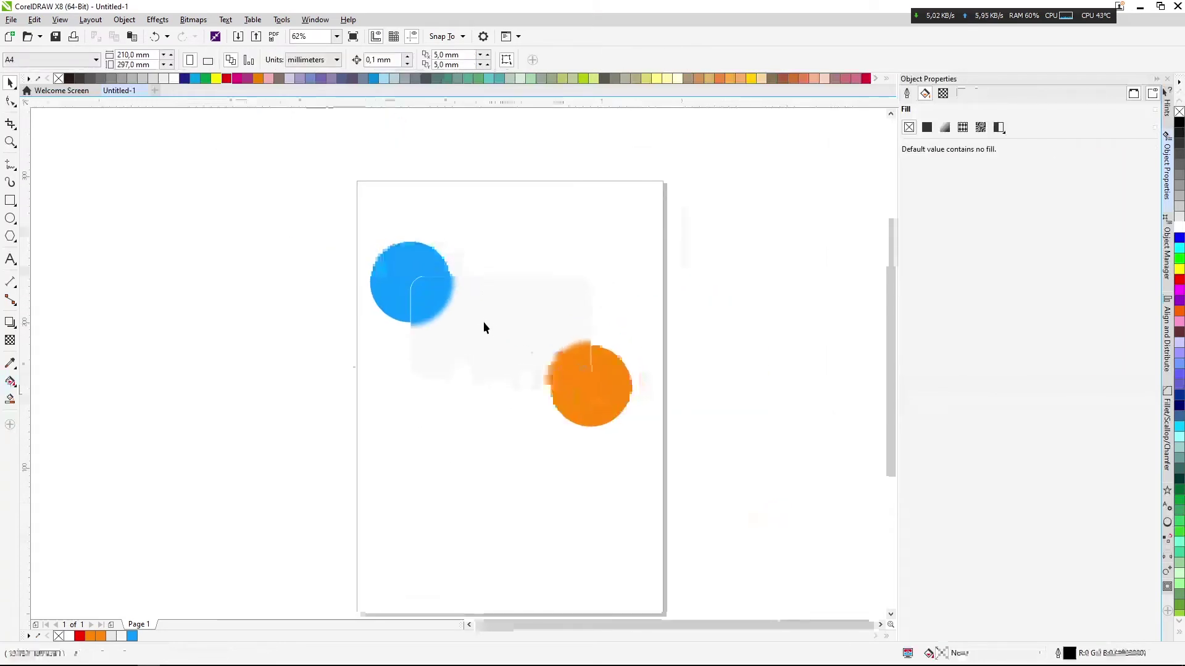
# Delete the card and all the circles from the page and fit the whole page in view
pyautogui.moveTo(221, 175); pyautogui.dragTo(663, 543)
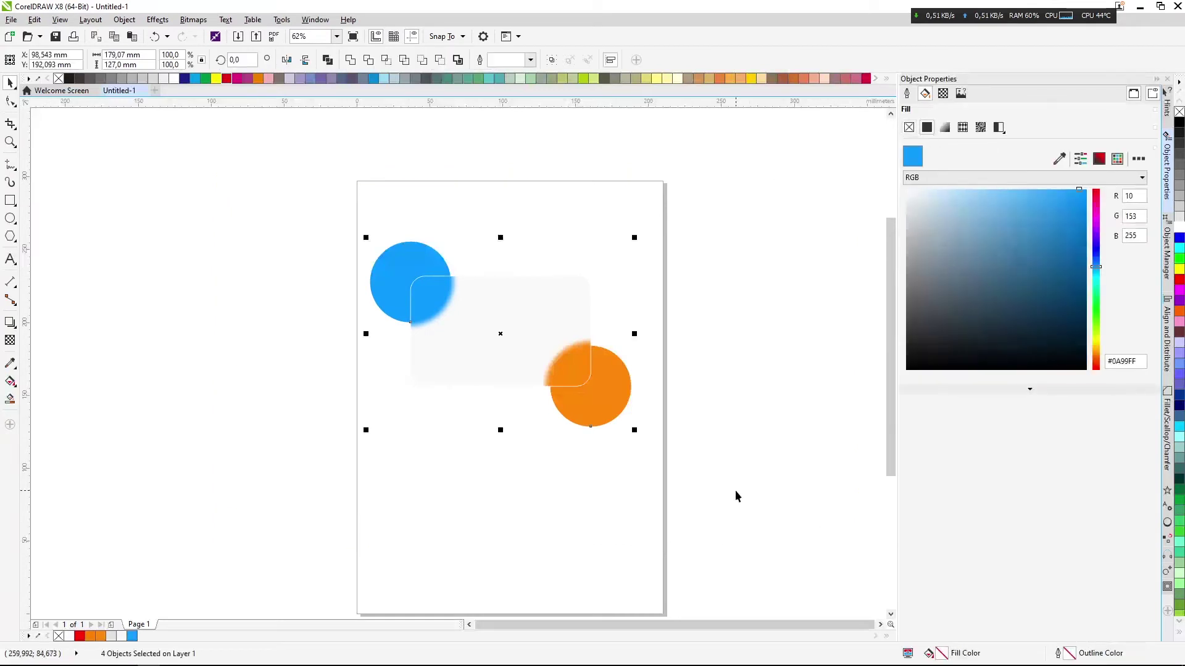
pyautogui.press('Delete')
pyautogui.hotkey('shift', 'F4')
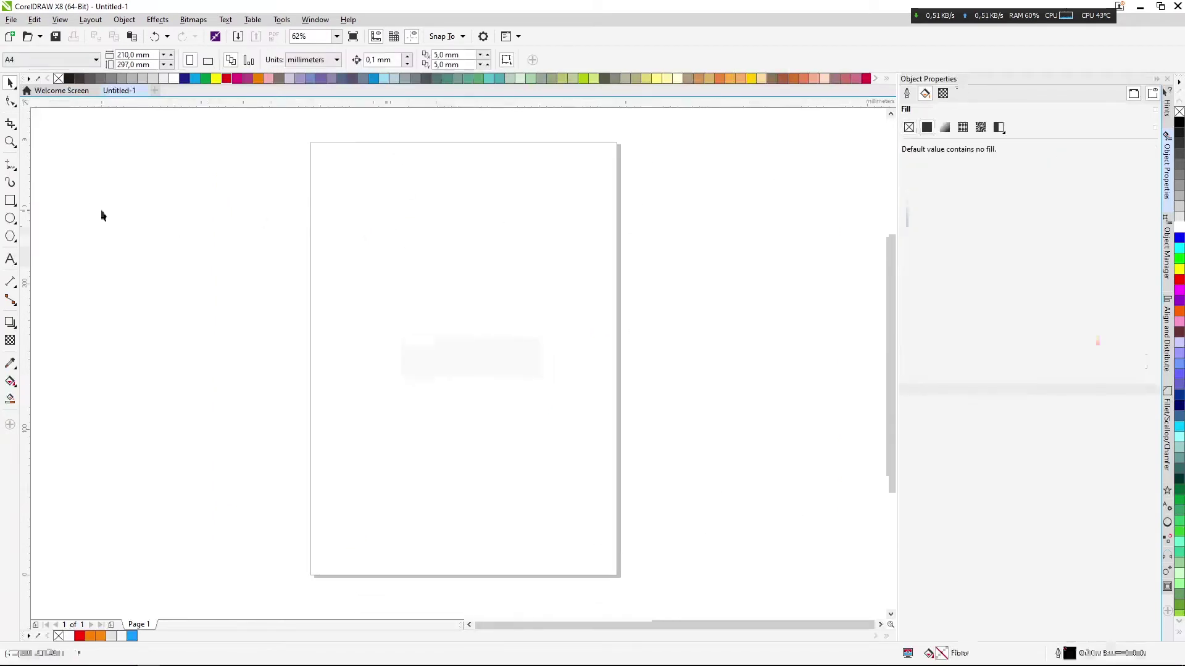
# Draw a rectangle about 178 mm wide and 113 mm high across the upper half of the page
pyautogui.click(10, 200)
pyautogui.moveTo(329, 219)
pyautogui.mouseDown()
pyautogui.moveTo(601, 362)
pyautogui.moveTo(589, 383)
pyautogui.mouseUp()
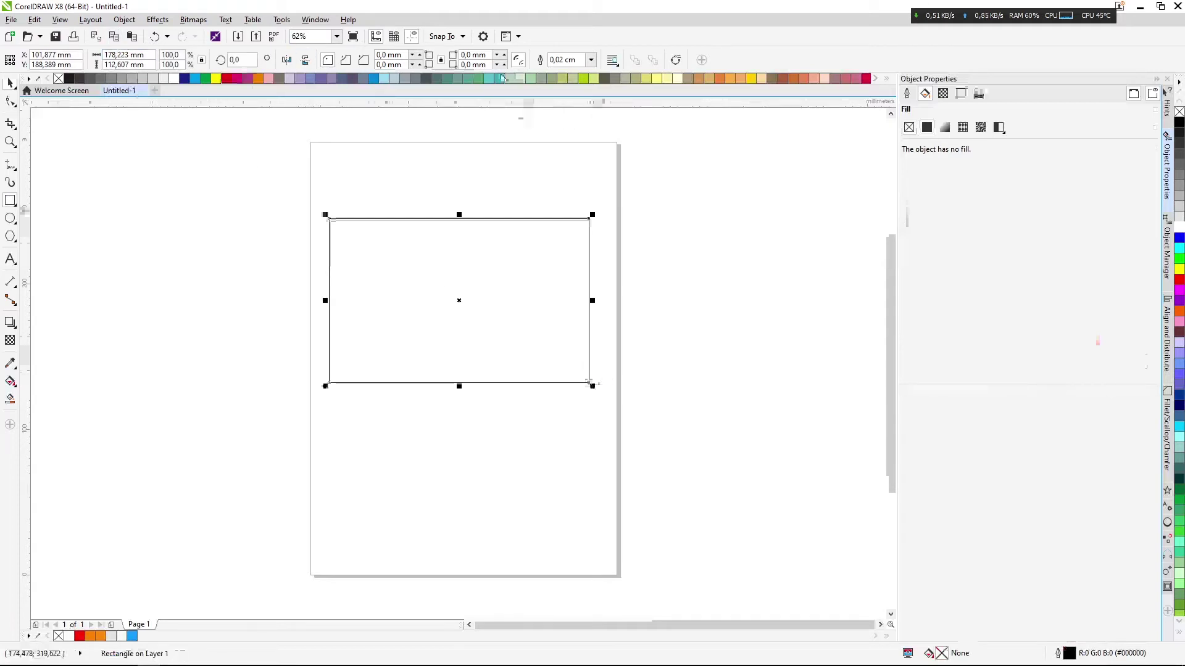
pyautogui.press('space')
pyautogui.click(387, 187)
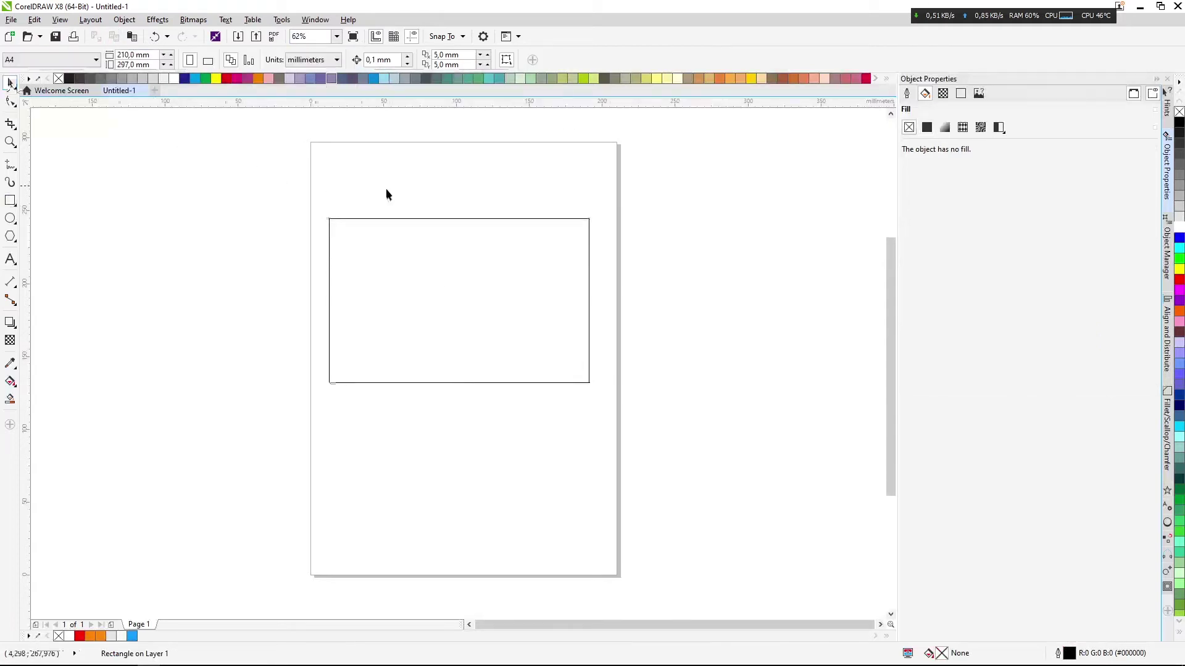
pyautogui.click(451, 242)
pyautogui.click(707, 235)
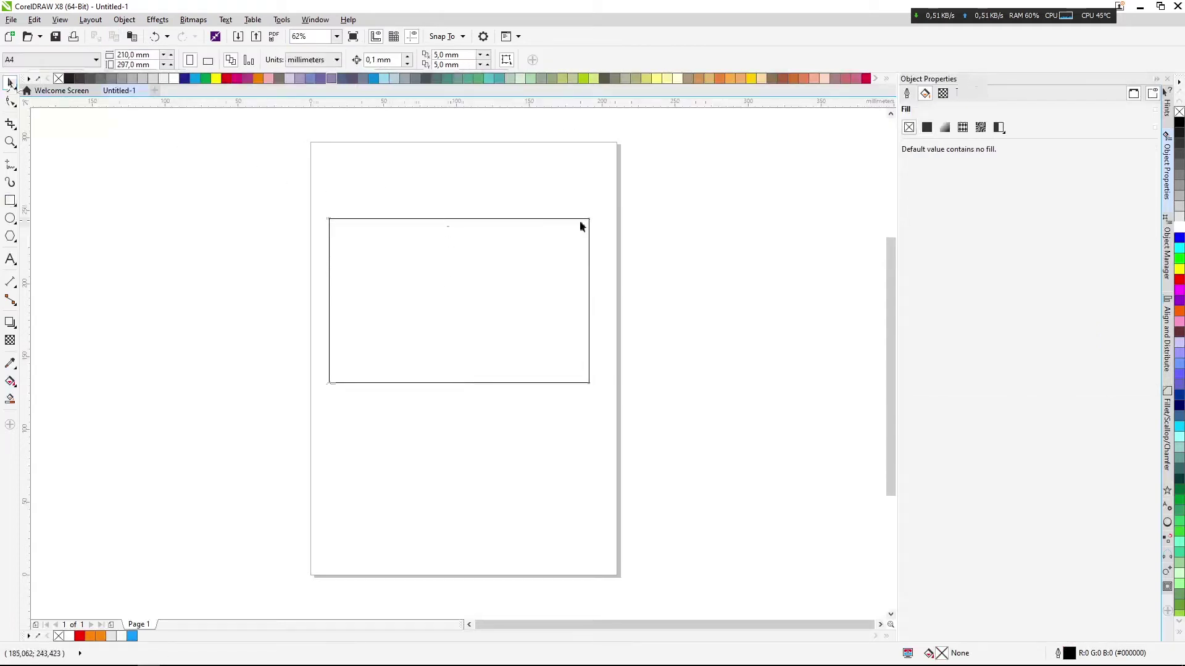
pyautogui.click(375, 216)
pyautogui.click(437, 202)
pyautogui.click(428, 257)
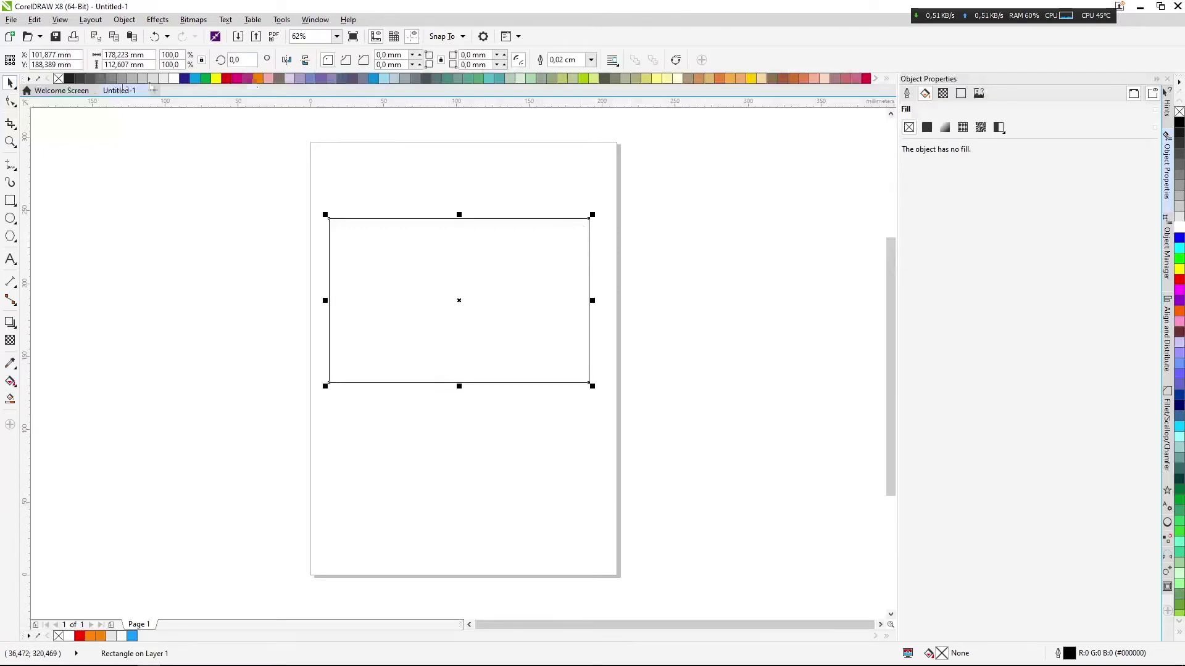
pyautogui.press('Escape')
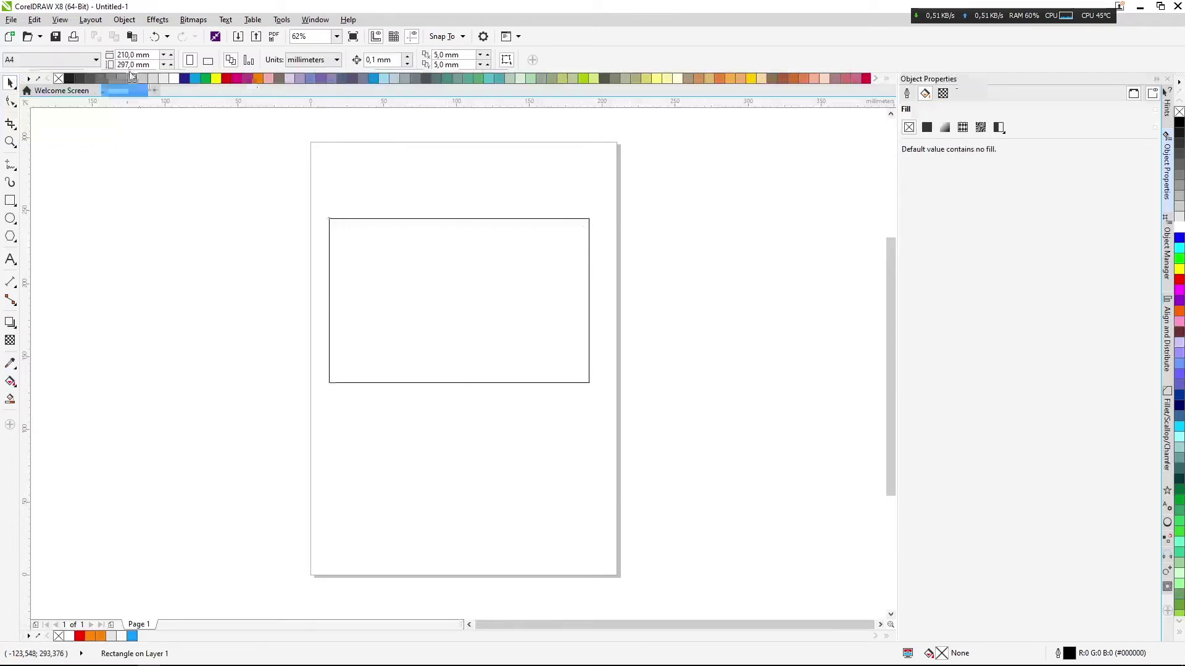
# Set the document's drawing units to pixels
pyautogui.click(292, 64)
pyautogui.click(305, 123)
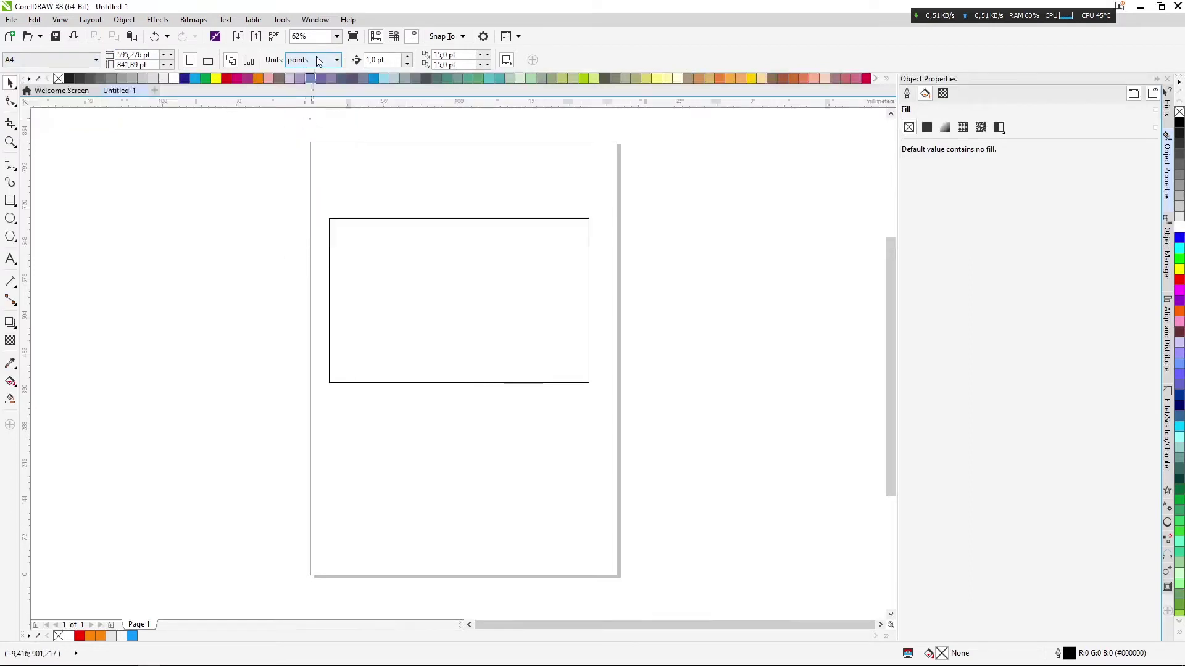
pyautogui.click(317, 61)
pyautogui.click(298, 124)
# Resize the rectangle to 1920 px wide and 1080 px high
pyautogui.click(417, 296)
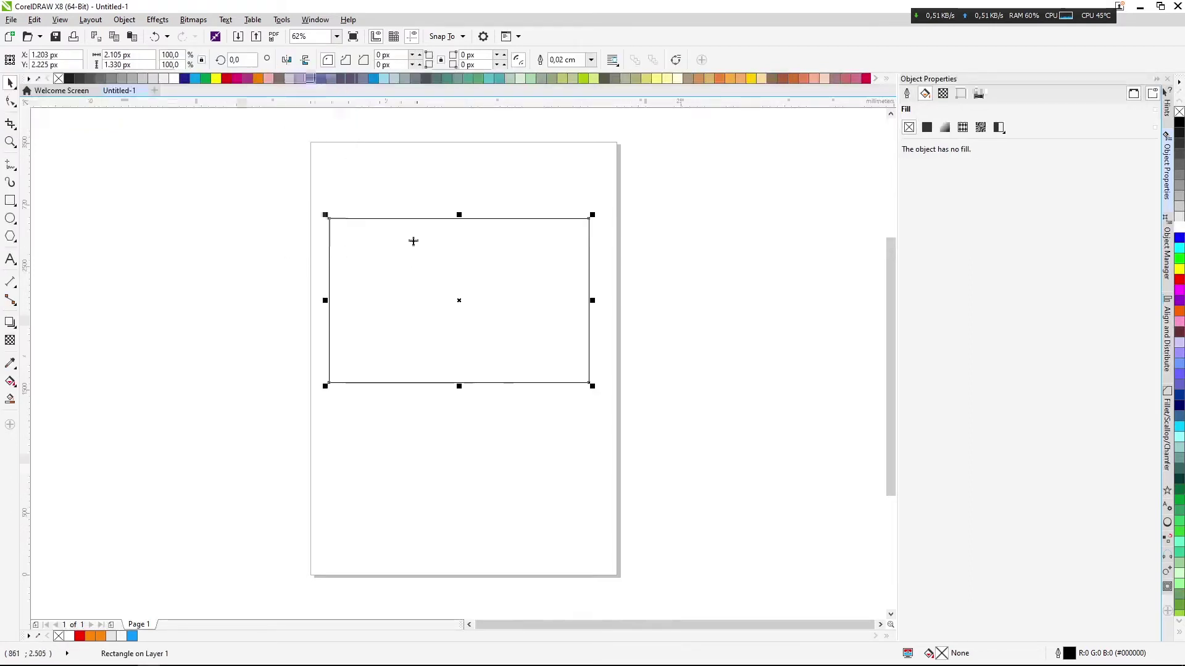
pyautogui.click(449, 313)
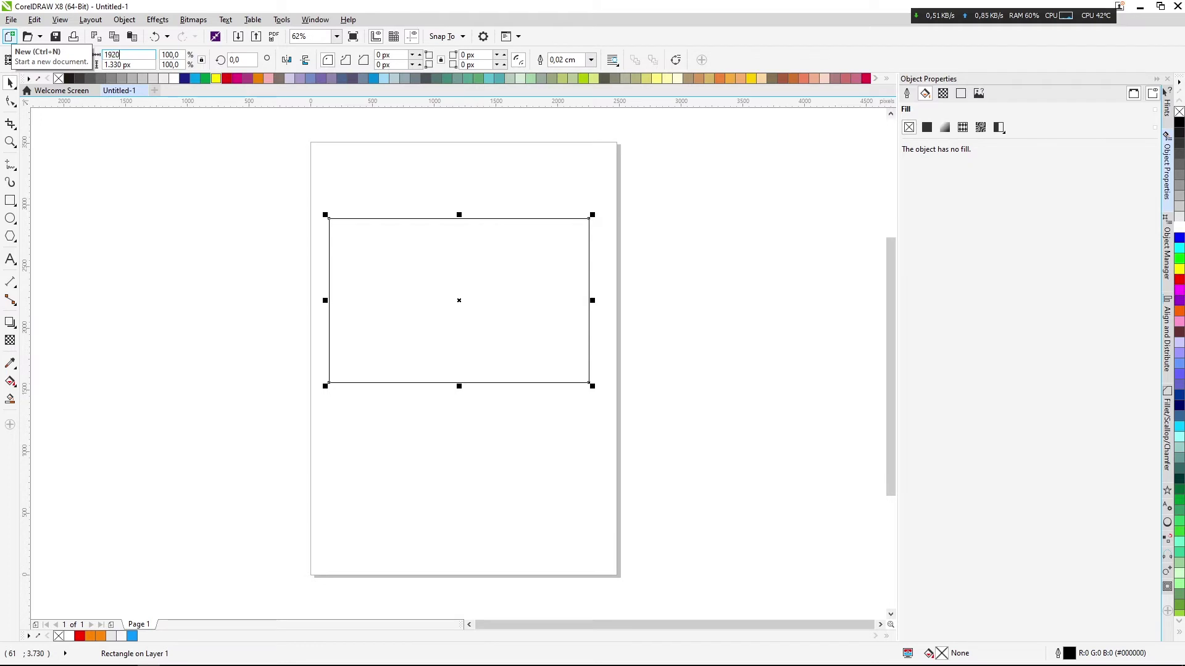
pyautogui.press('Return')
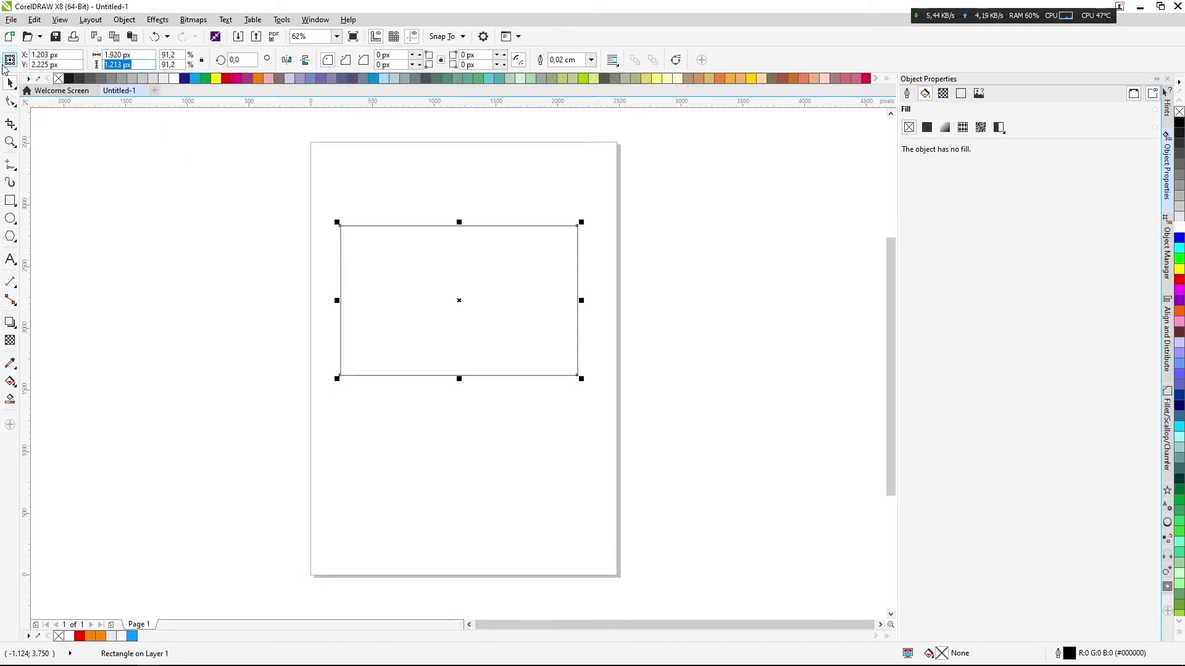
pyautogui.write('1080')
pyautogui.press('Return')
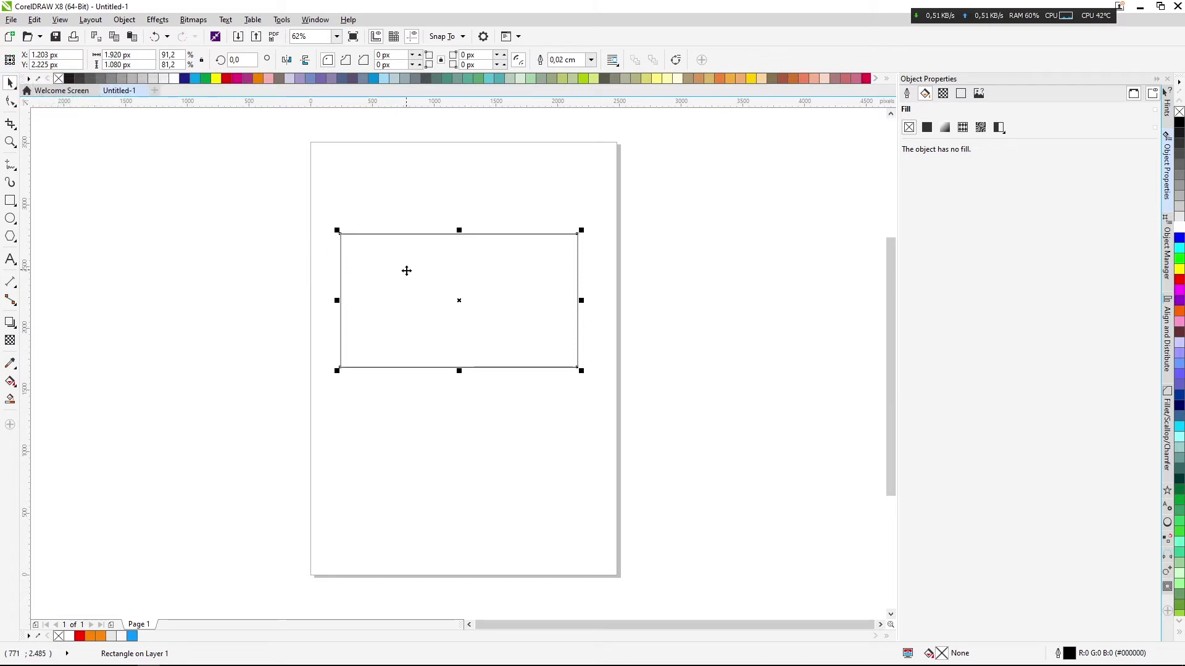
pyautogui.scroll(1, 408, 269)
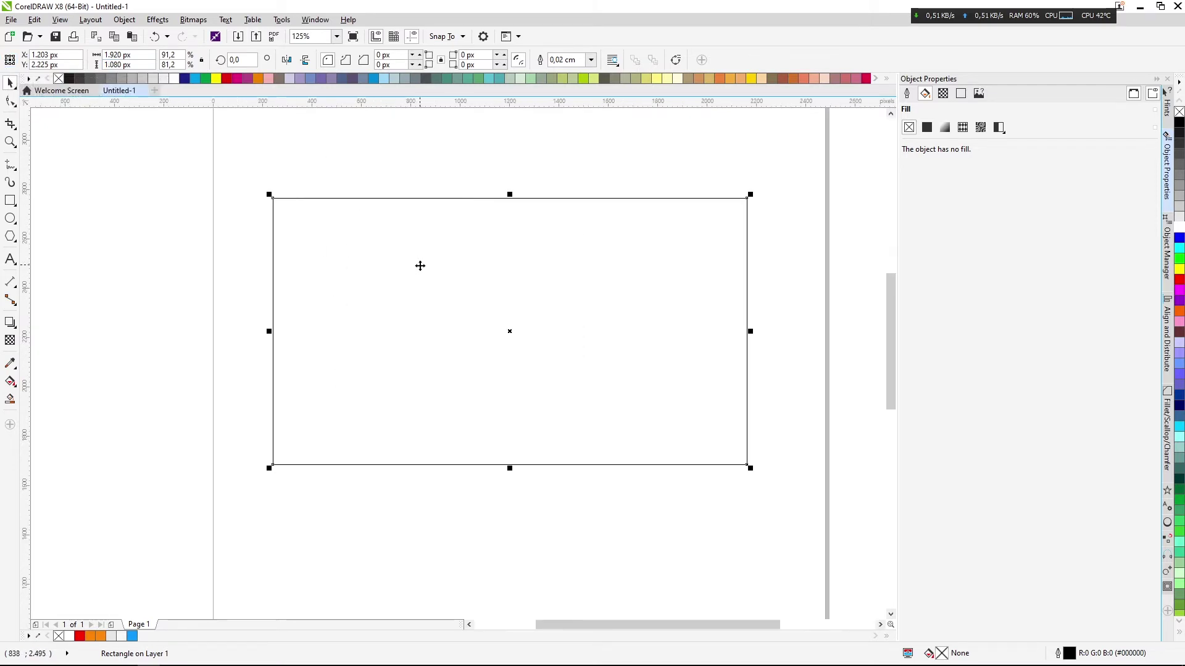
pyautogui.scroll(-1, 420, 266)
pyautogui.click(261, 282)
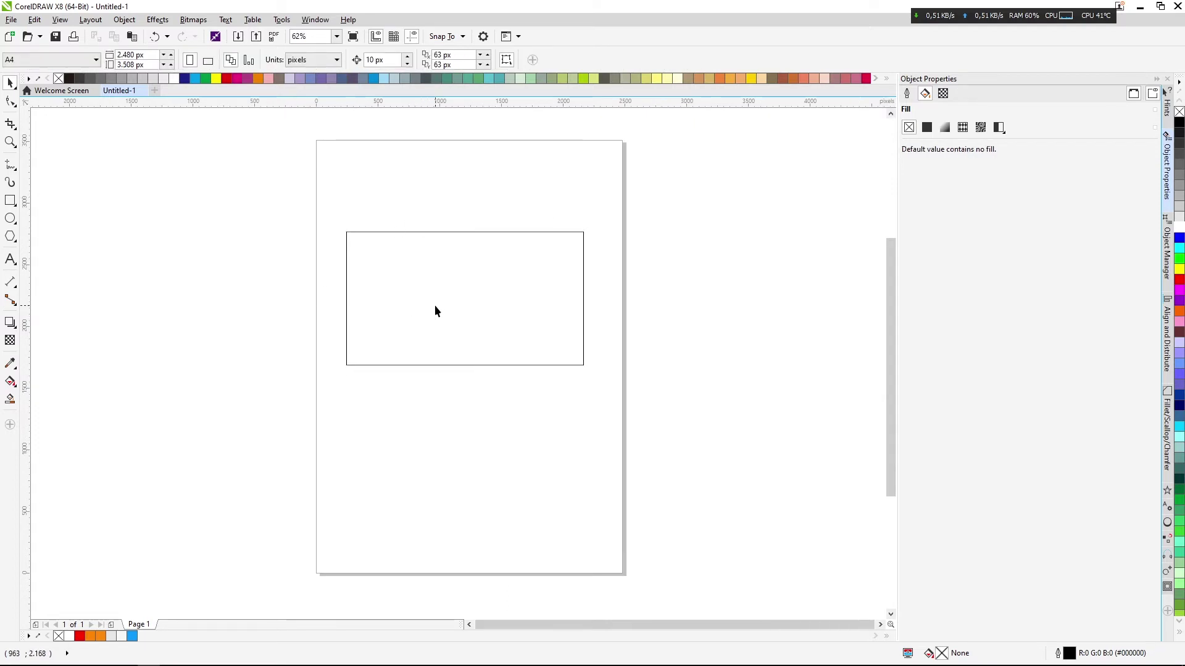
# Give the rectangle a uniform dark slate-blue fill, #2F3545
pyautogui.scroll(1, 435, 306)
pyautogui.click(582, 328)
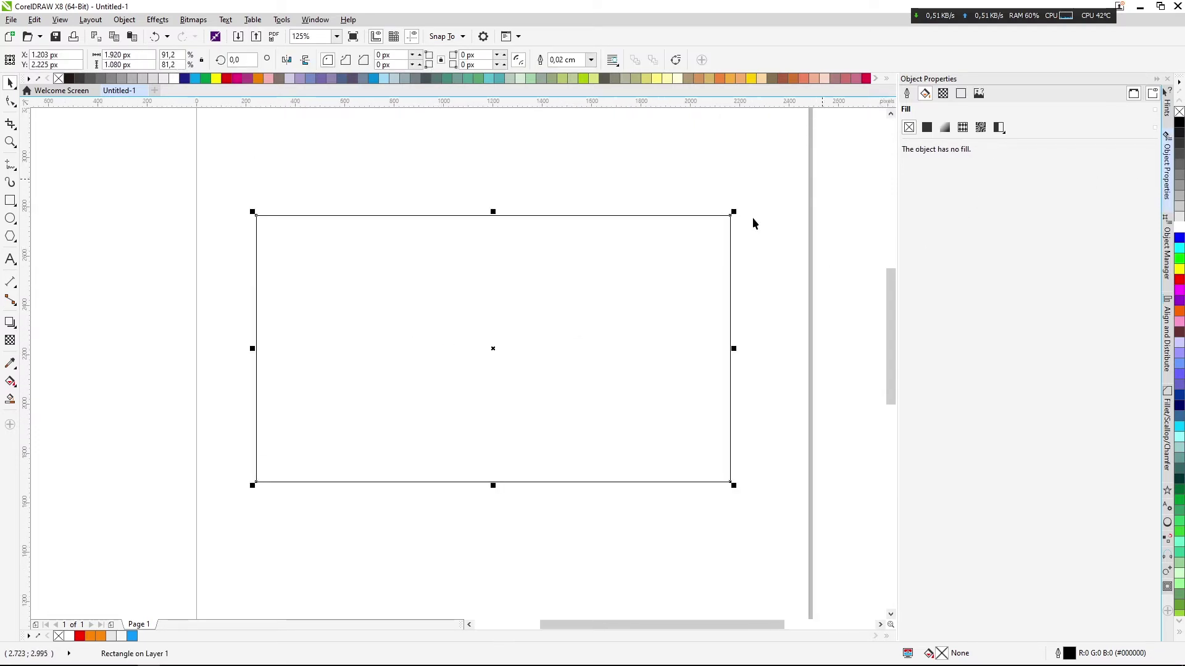
pyautogui.click(926, 127)
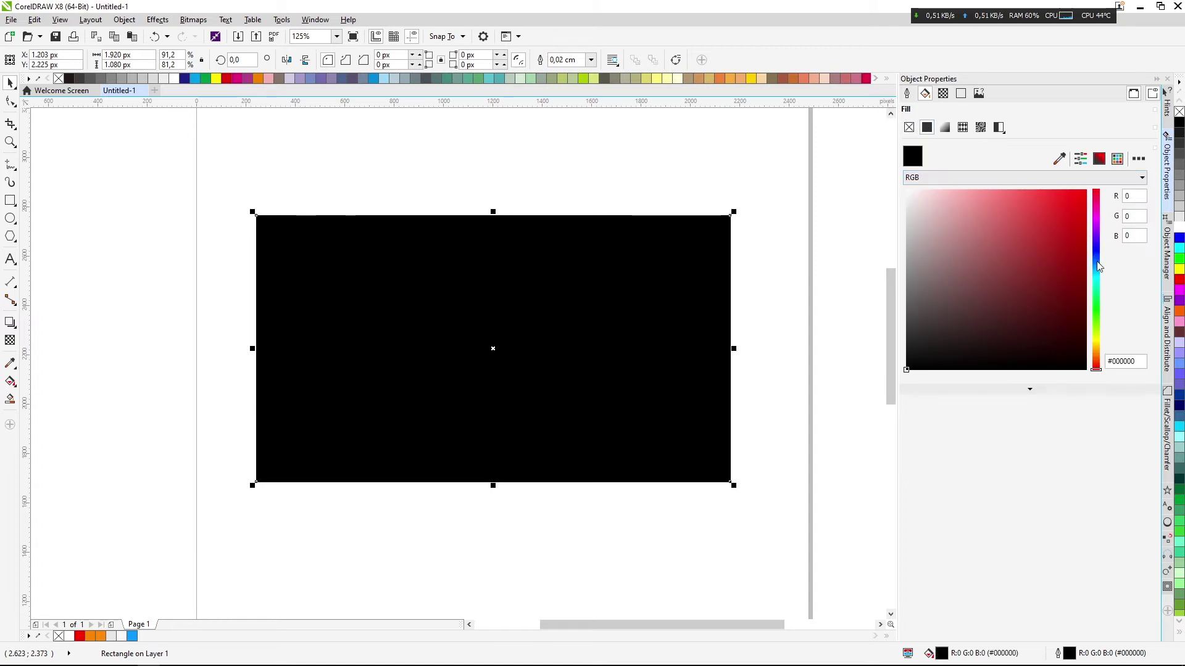
pyautogui.click(1097, 257)
pyautogui.moveTo(956, 338); pyautogui.dragTo(964, 321)
pyautogui.click(775, 262)
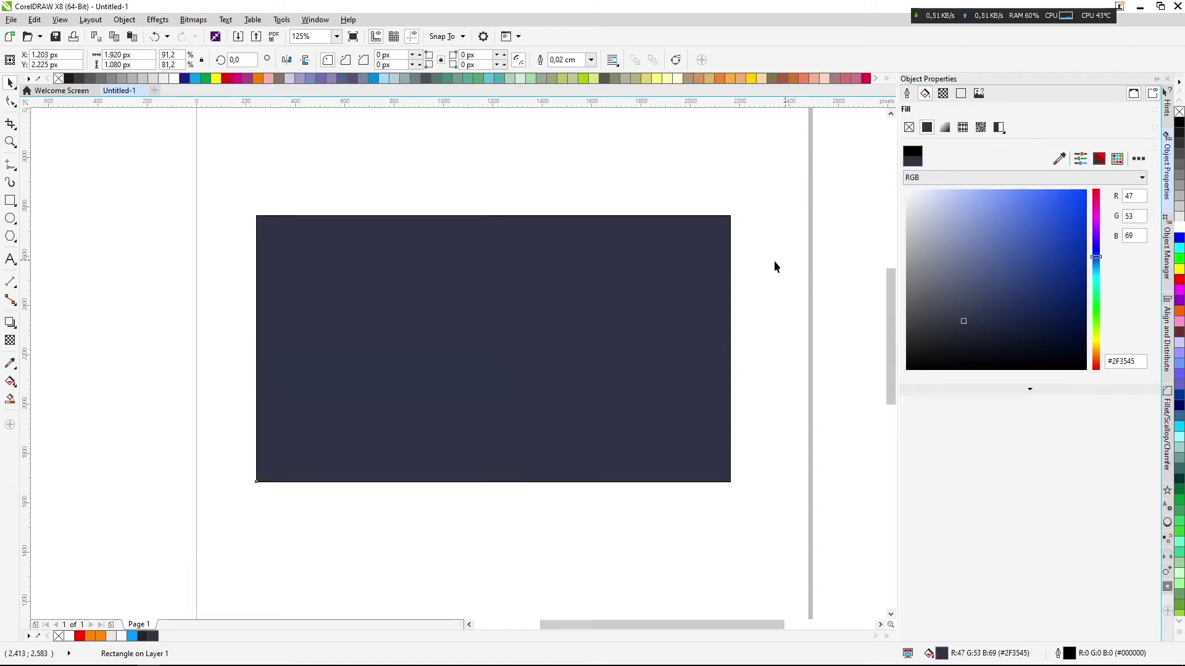
# Draw a closed S-curved shape about 911 px wide and 1205 px high over the dark rectangle's right side with the Pen tool
pyautogui.hscroll(2, 352, 284)
pyautogui.scroll(-1, 352, 285)
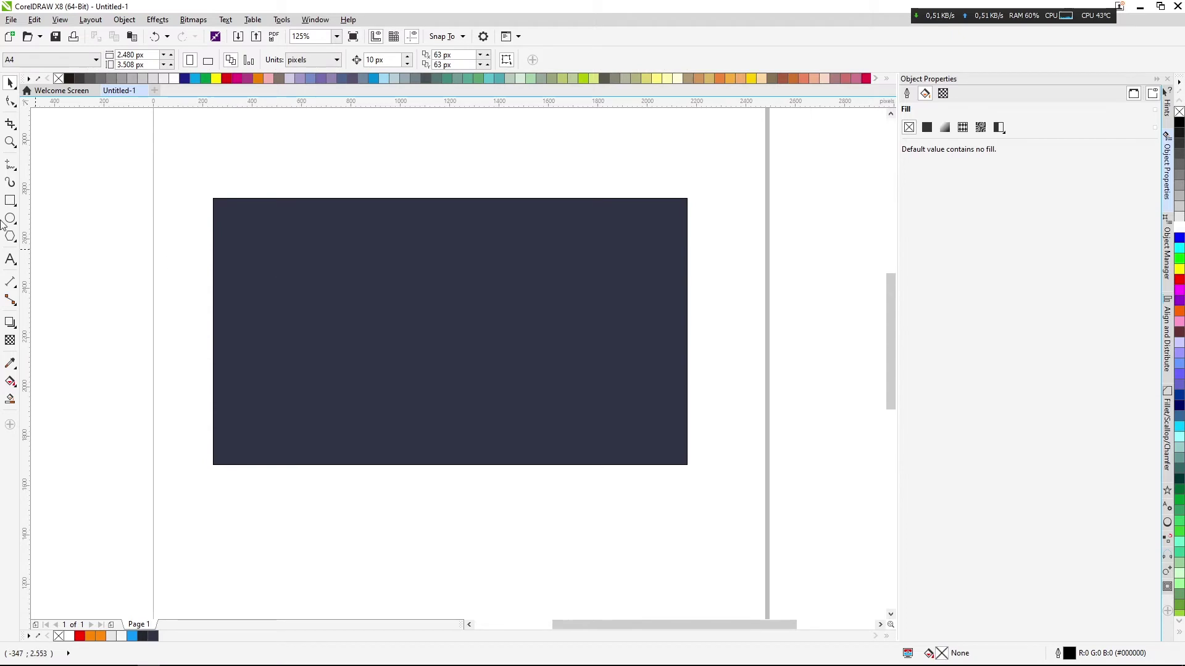
pyautogui.click(12, 165)
pyautogui.click(52, 205)
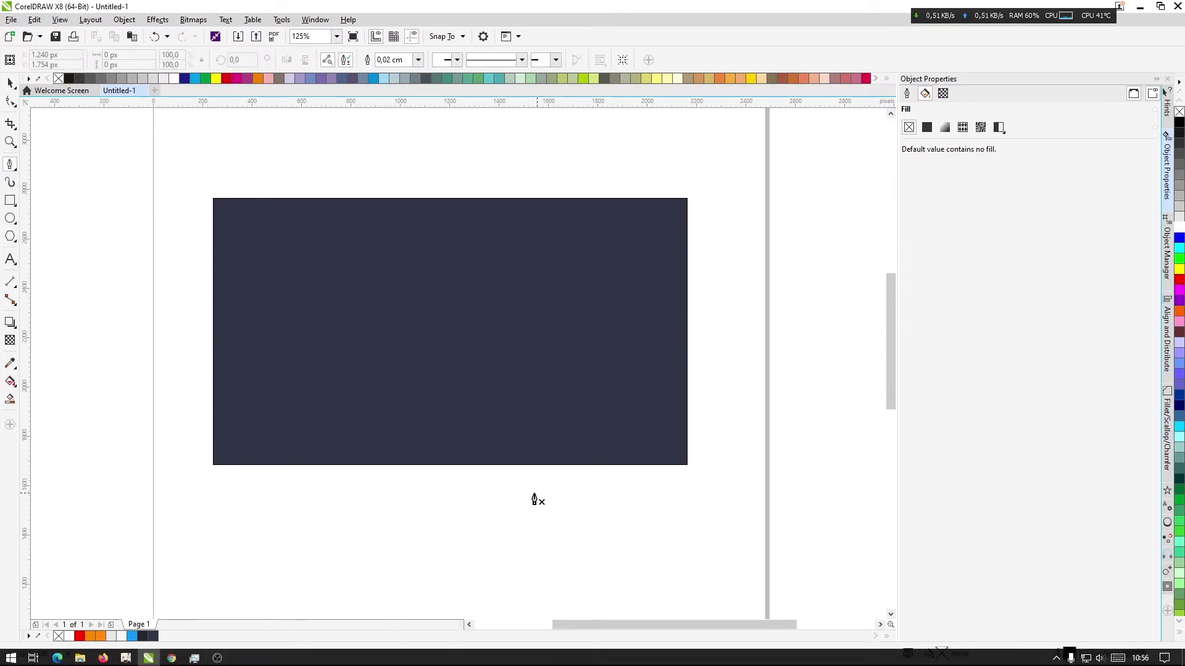
pyautogui.click(512, 496)
pyautogui.moveTo(579, 414); pyautogui.dragTo(671, 403)
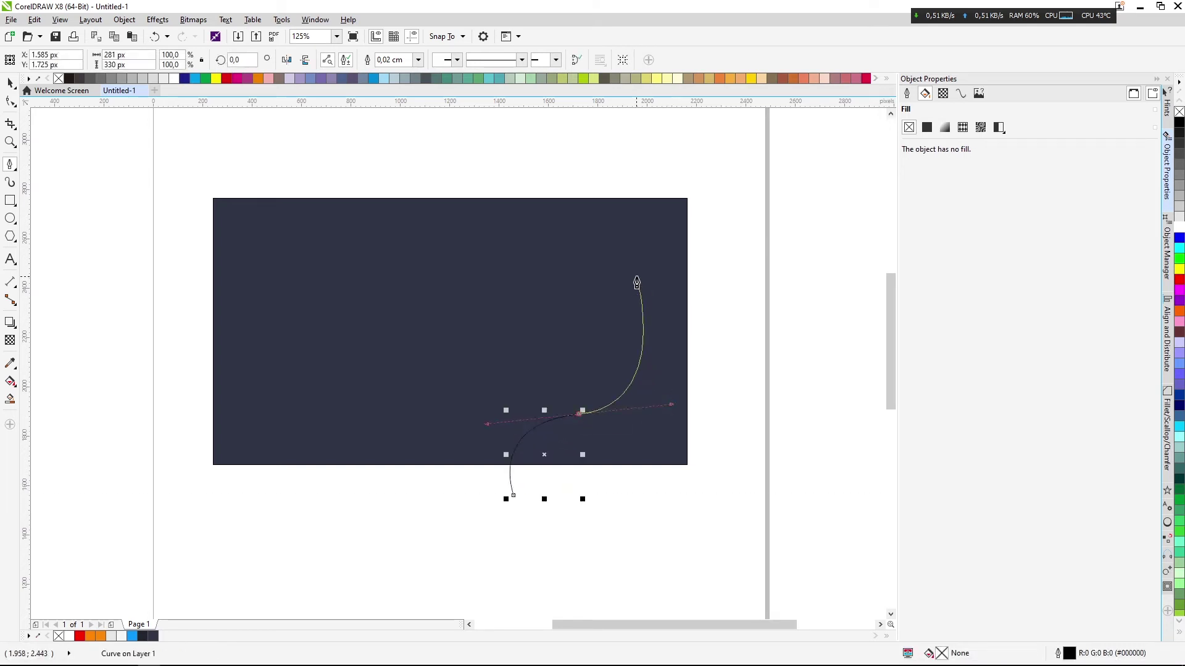
pyautogui.moveTo(635, 283); pyautogui.dragTo(593, 253)
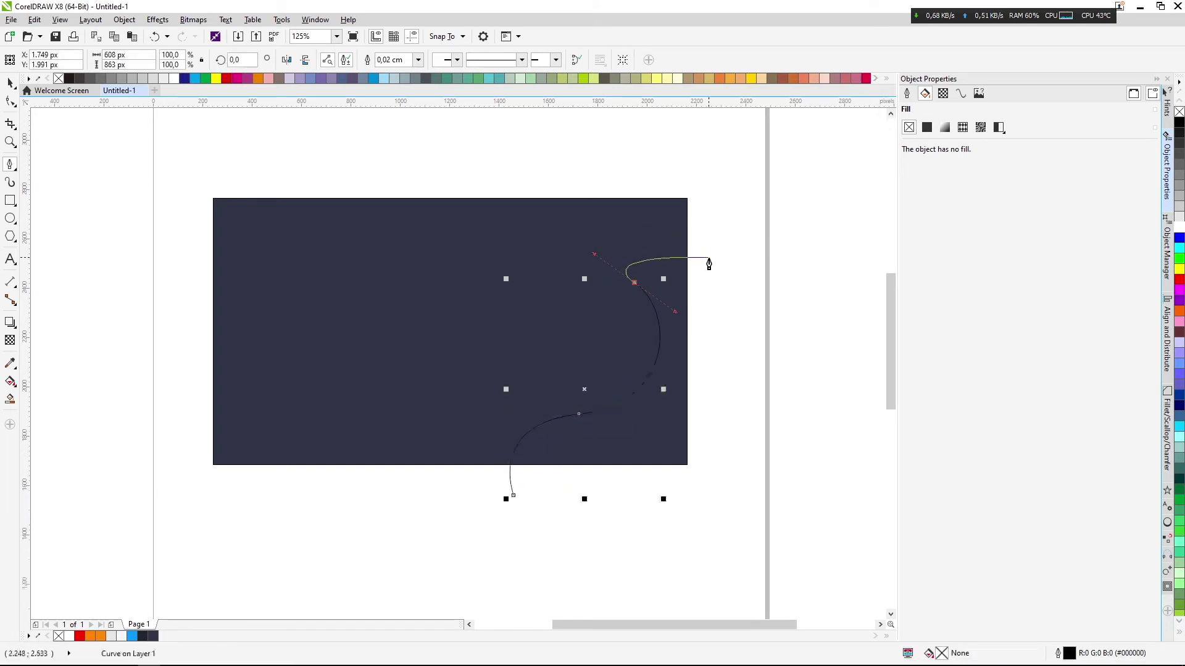
pyautogui.moveTo(701, 267); pyautogui.dragTo(759, 369)
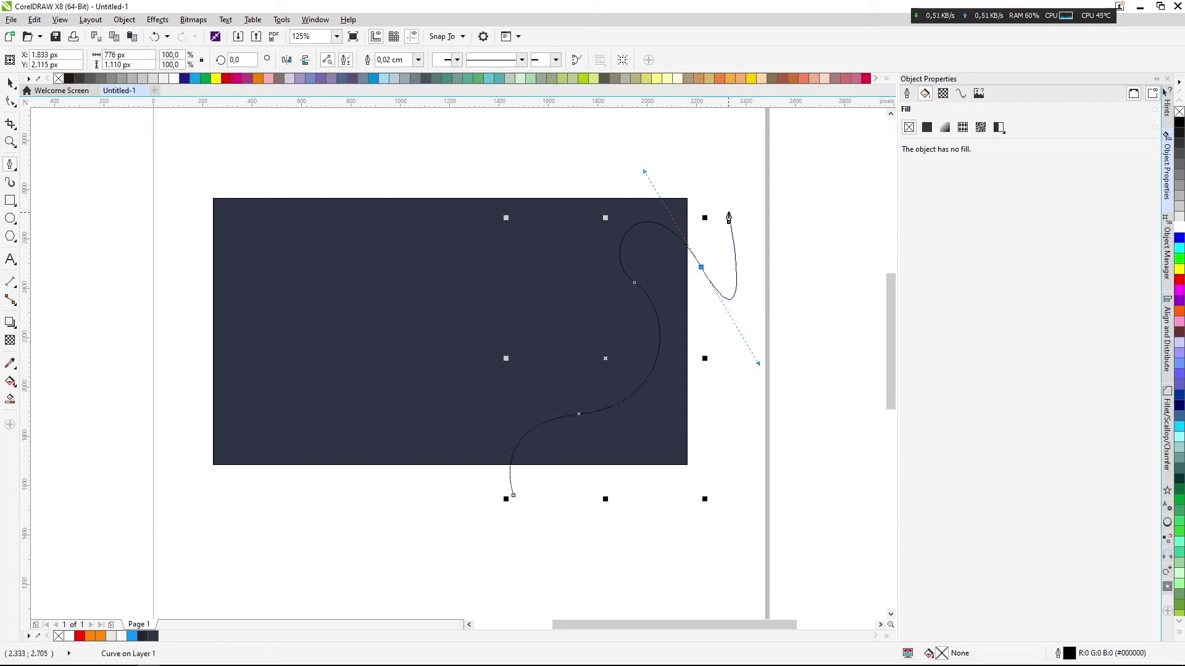
pyautogui.moveTo(713, 518)
pyautogui.mouseDown()
pyautogui.moveTo(682, 512)
pyautogui.moveTo(694, 517)
pyautogui.mouseUp()
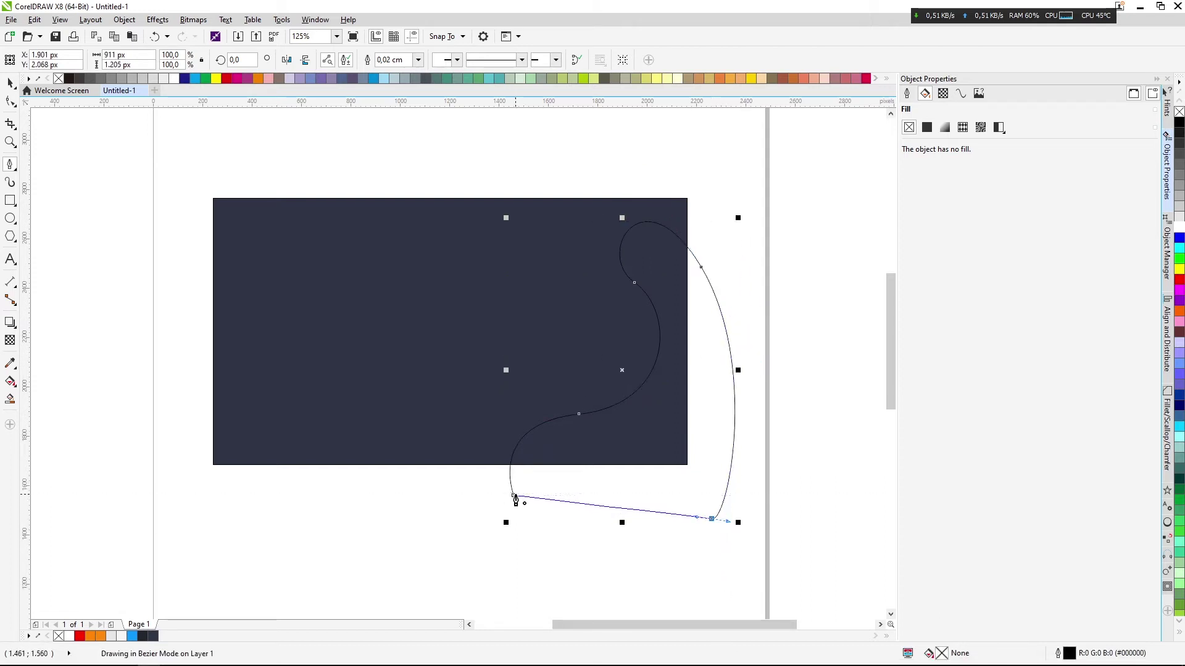
pyautogui.click(514, 496)
pyautogui.press('space')
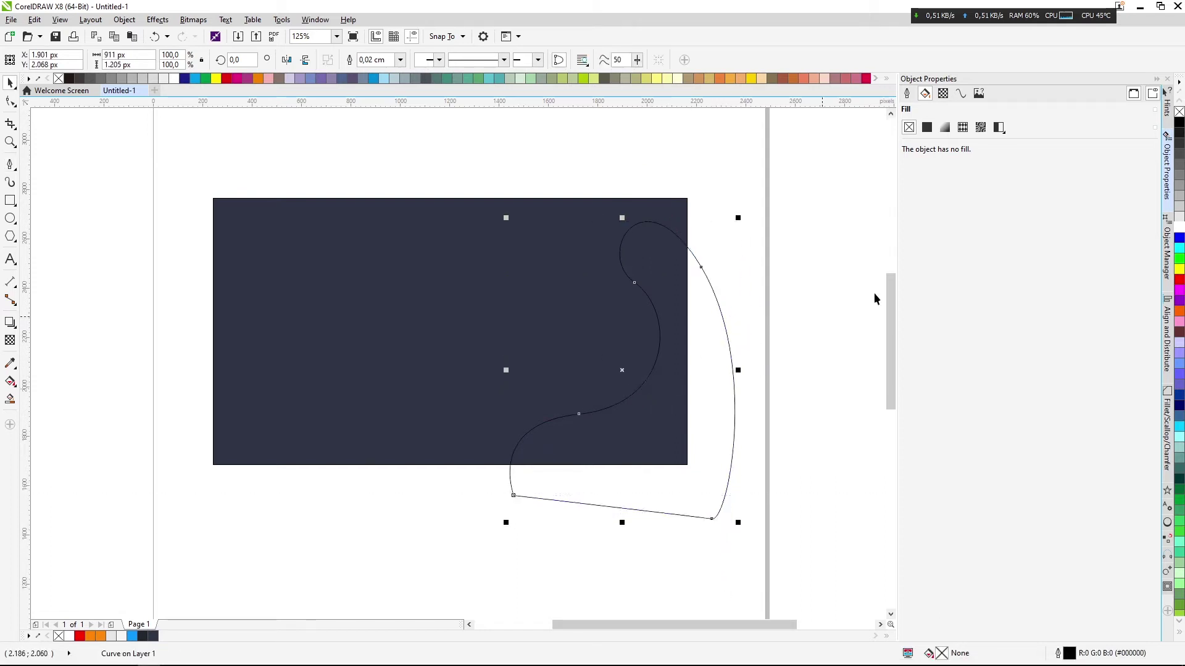
# Give the curved shape a uniform bright blue fill, #3086FF, and remove its outline
pyautogui.click(926, 127)
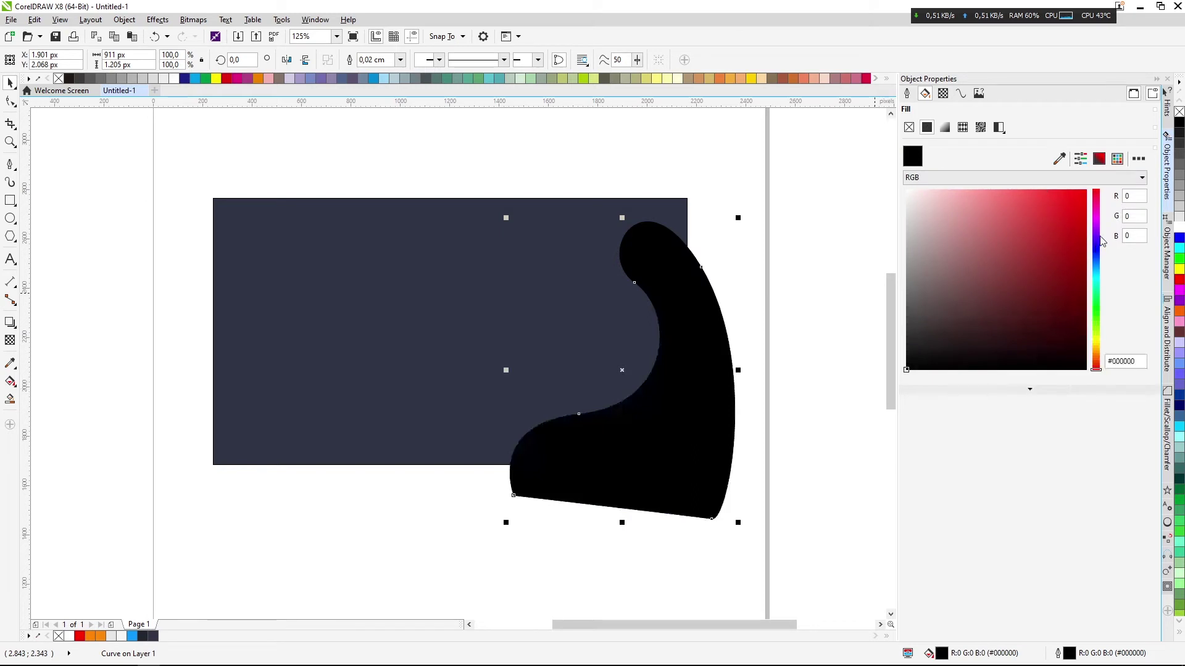
pyautogui.click(1095, 257)
pyautogui.click(1039, 188)
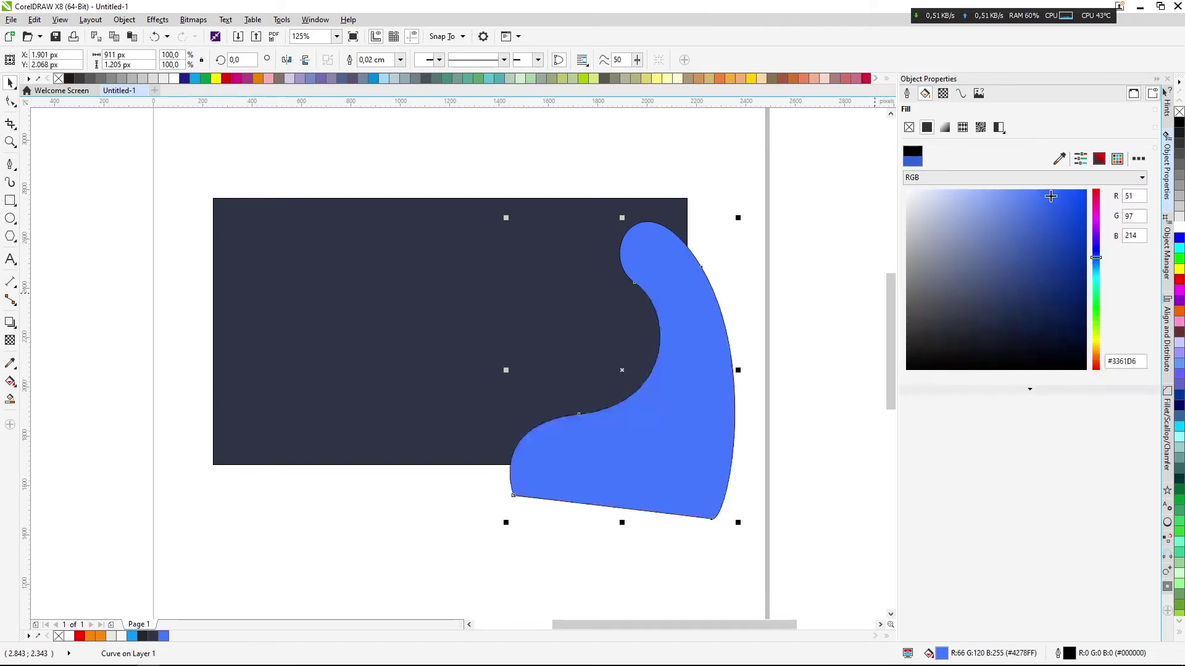
pyautogui.click(1052, 190)
pyautogui.click(1096, 259)
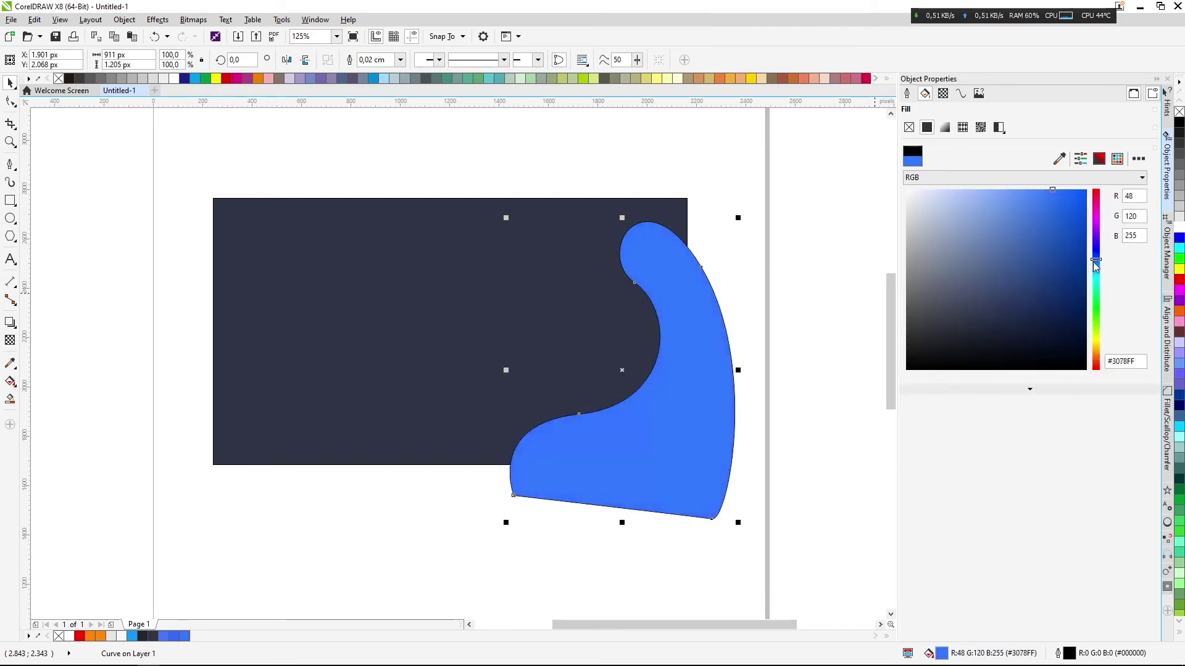
pyautogui.click(1094, 262)
pyautogui.click(1055, 186)
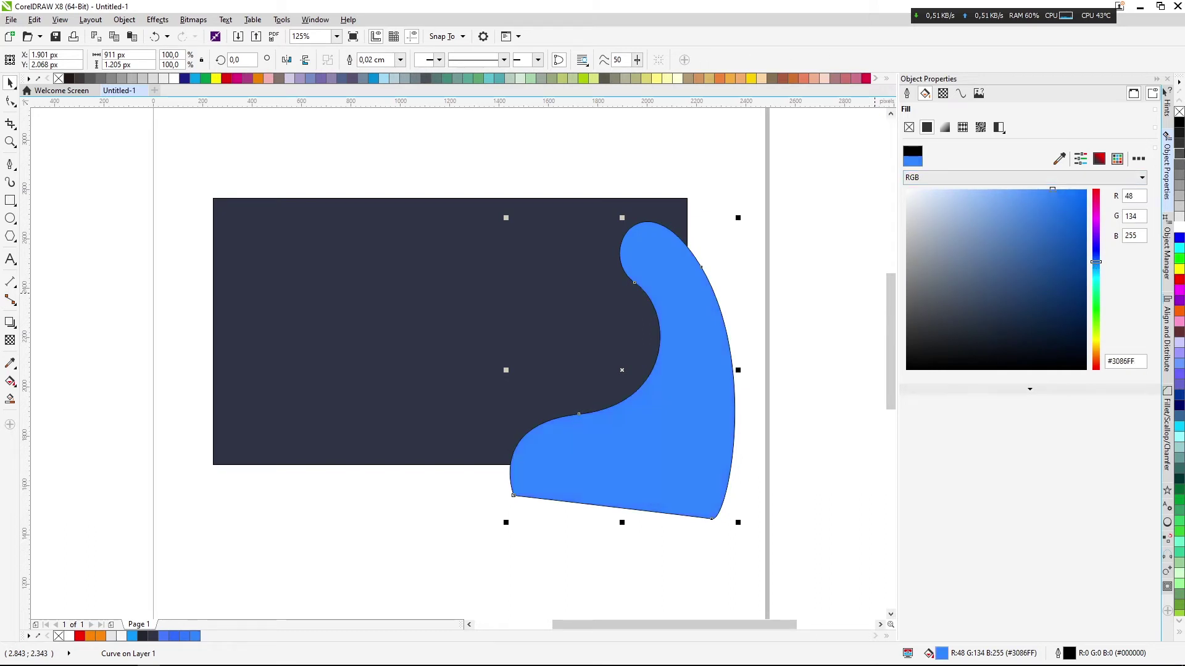
pyautogui.rightClick(1179, 113)
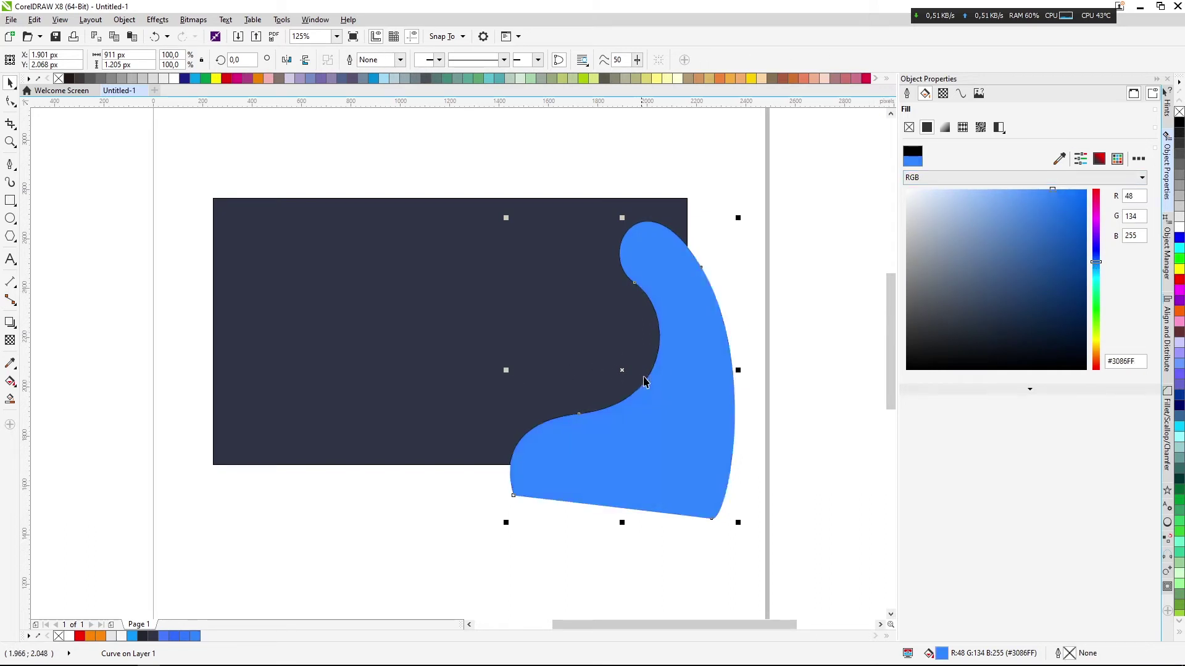
# Draw a closed wavy shape about 463 px wide and 695 px high over the rectangle's upper-left corner and fill it blue without an outline
pyautogui.moveTo(668, 374); pyautogui.dragTo(630, 386)
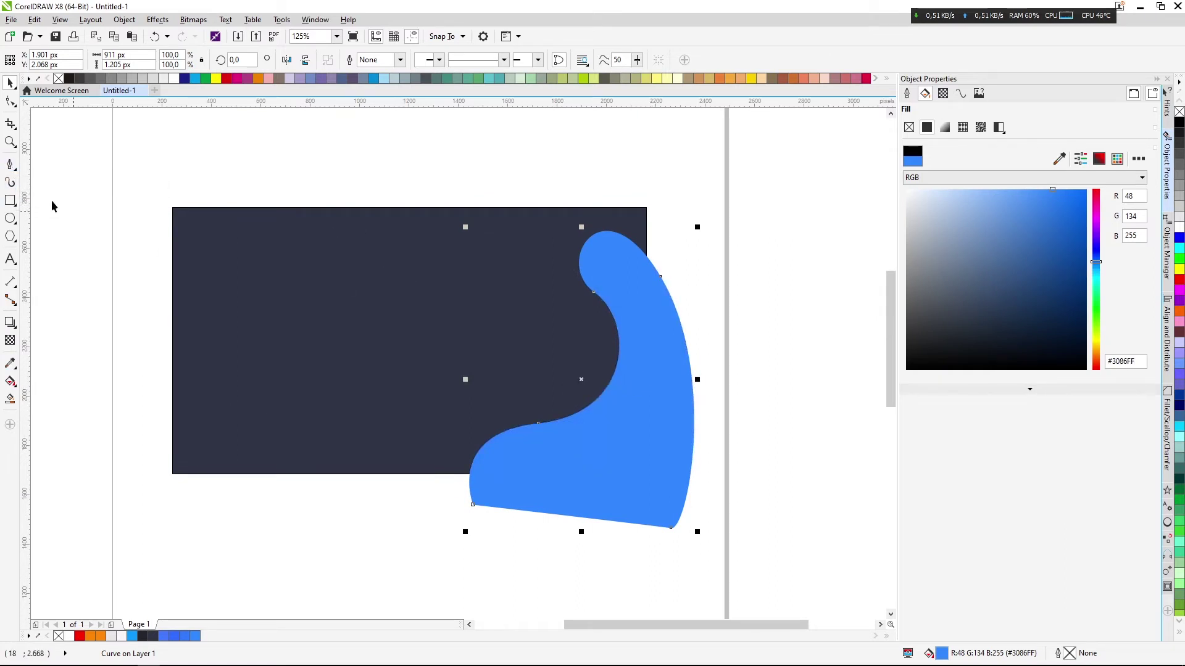
pyautogui.click(10, 164)
pyautogui.hscroll(-2, 326, 296)
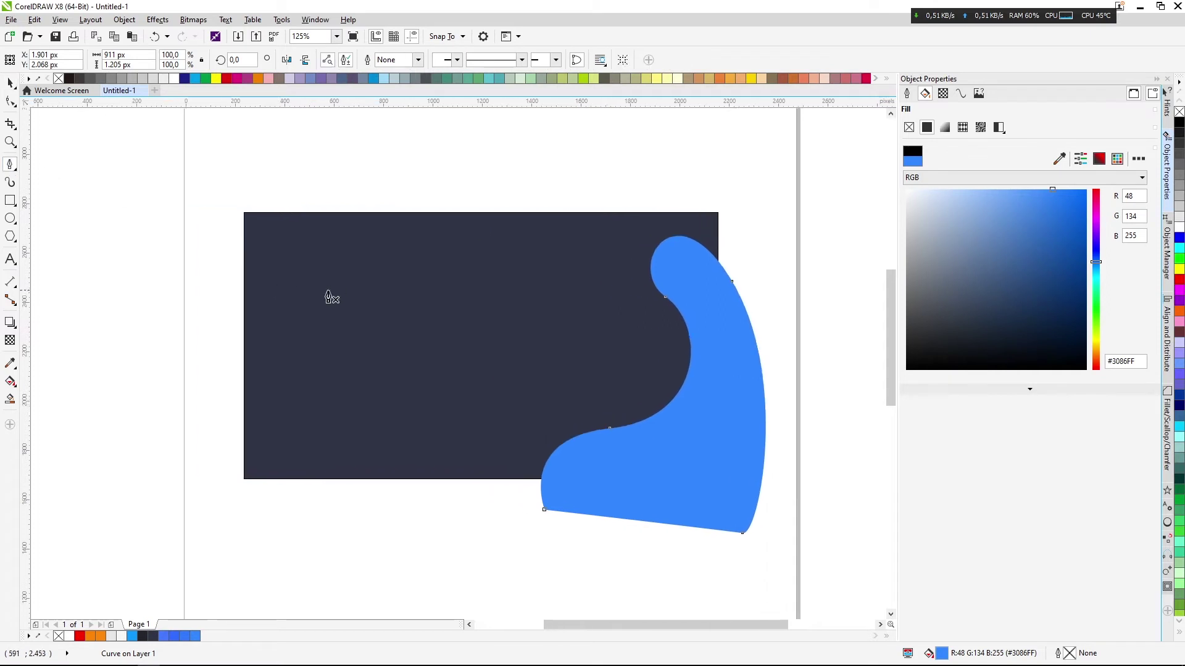
pyautogui.click(238, 358)
pyautogui.moveTo(278, 346); pyautogui.dragTo(280, 329)
pyautogui.moveTo(293, 253); pyautogui.dragTo(337, 248)
pyautogui.moveTo(341, 204); pyautogui.dragTo(314, 196)
pyautogui.click(238, 199)
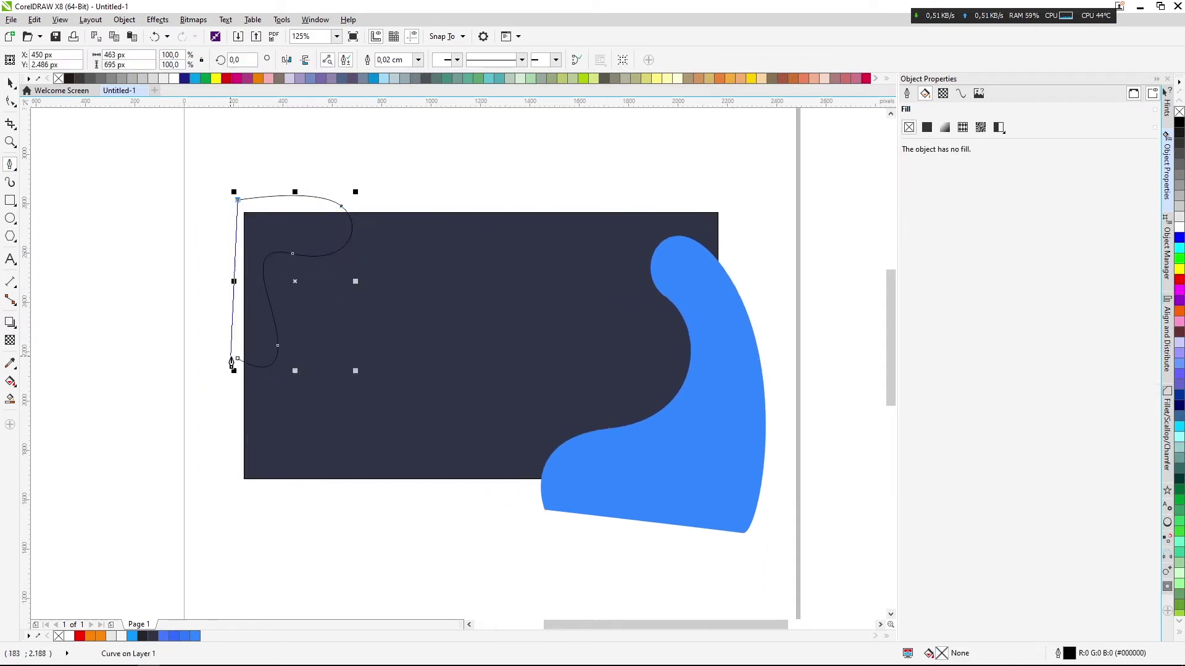
pyautogui.click(238, 358)
pyautogui.press('space')
pyautogui.click(183, 636)
pyautogui.press('space')
# Draw a larger wavy shape about 1327 × 1318 px over the rectangle's left part and fill it #3086FF without an outline
pyautogui.click(193, 492)
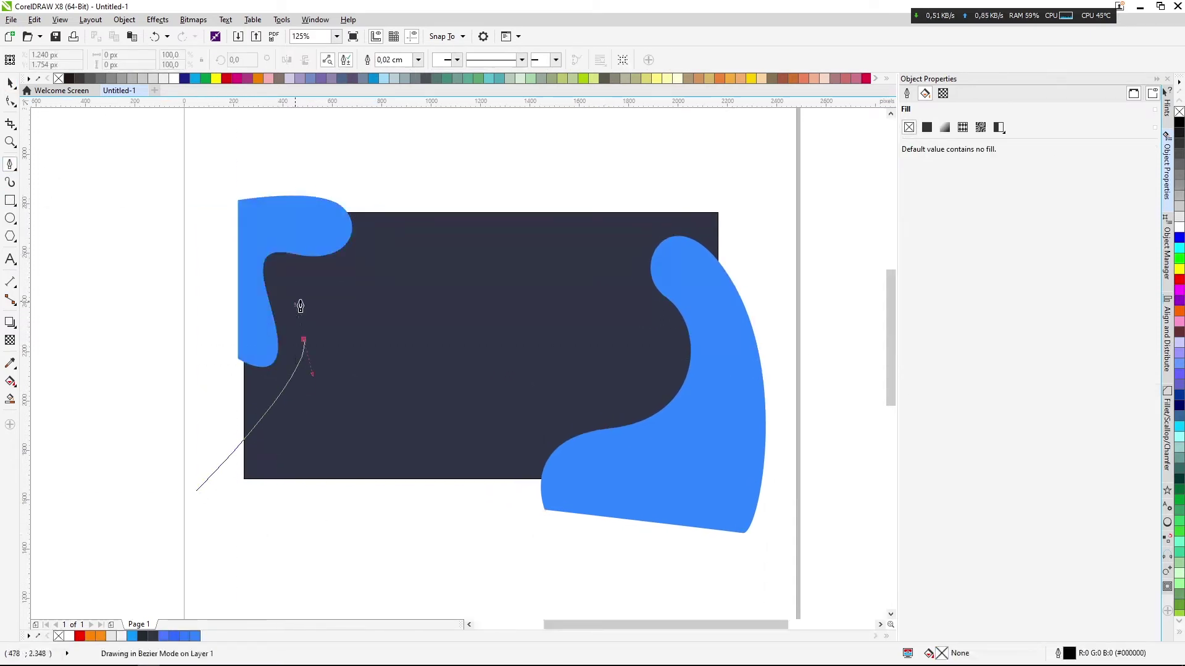
pyautogui.moveTo(304, 339); pyautogui.dragTo(401, 212)
pyautogui.moveTo(508, 201); pyautogui.dragTo(608, 205)
pyautogui.click(196, 166)
pyautogui.click(197, 491)
pyautogui.click(195, 637)
pyautogui.rightClick(59, 636)
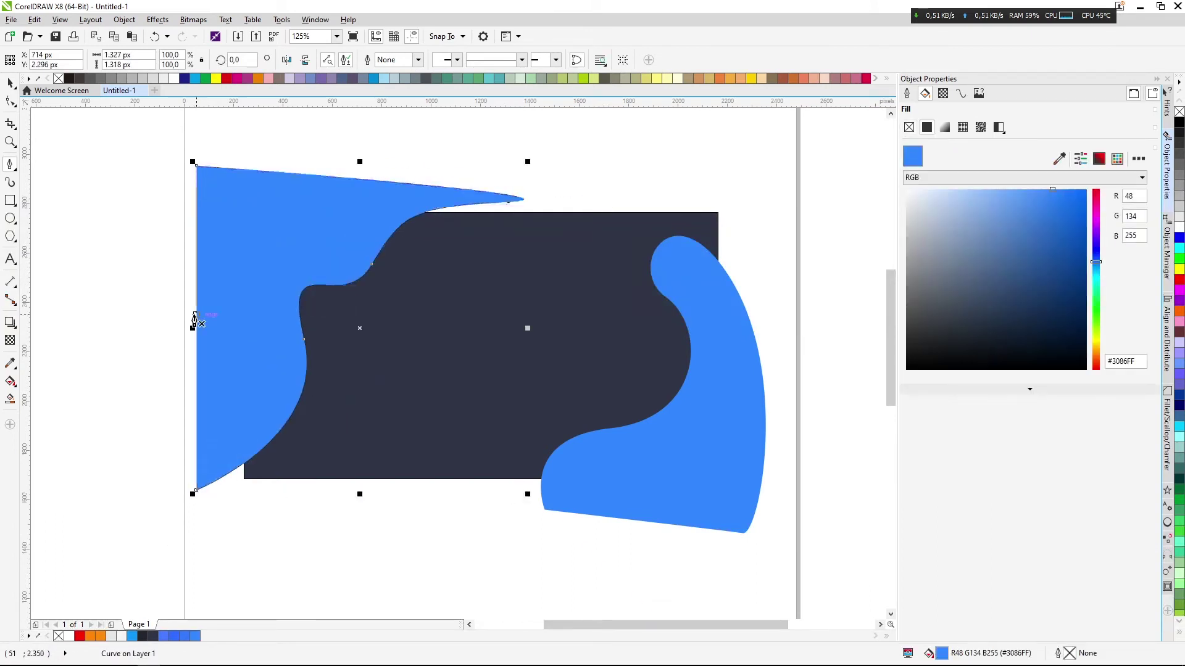
# Draw a large wavy closed shape about 1281 × 1611 px around the right-hand blue shape and fill it #3086FF
pyautogui.click(717, 166)
pyautogui.moveTo(629, 254); pyautogui.dragTo(656, 336)
pyautogui.moveTo(599, 355); pyautogui.dragTo(615, 427)
pyautogui.moveTo(496, 496); pyautogui.dragTo(512, 537)
pyautogui.click(809, 553)
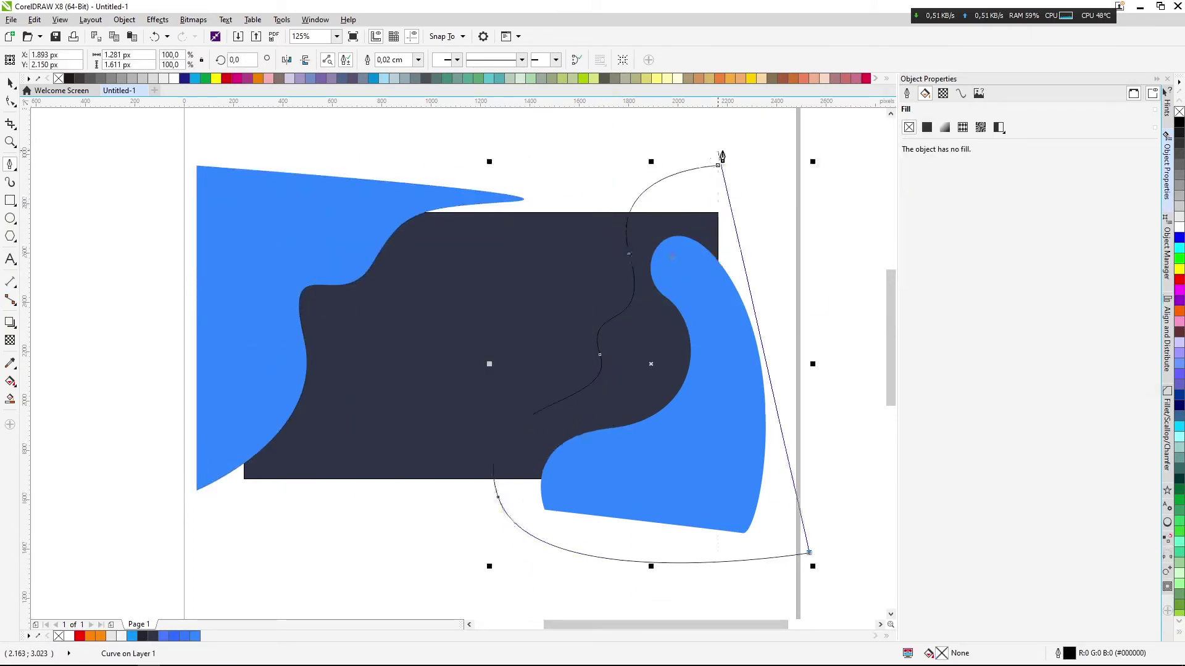
pyautogui.click(719, 165)
pyautogui.click(174, 636)
# Apply linear transparency to the two large outer shapes, fading them towards the middle of the rectangle
pyautogui.click(10, 340)
pyautogui.moveTo(753, 389); pyautogui.dragTo(503, 378)
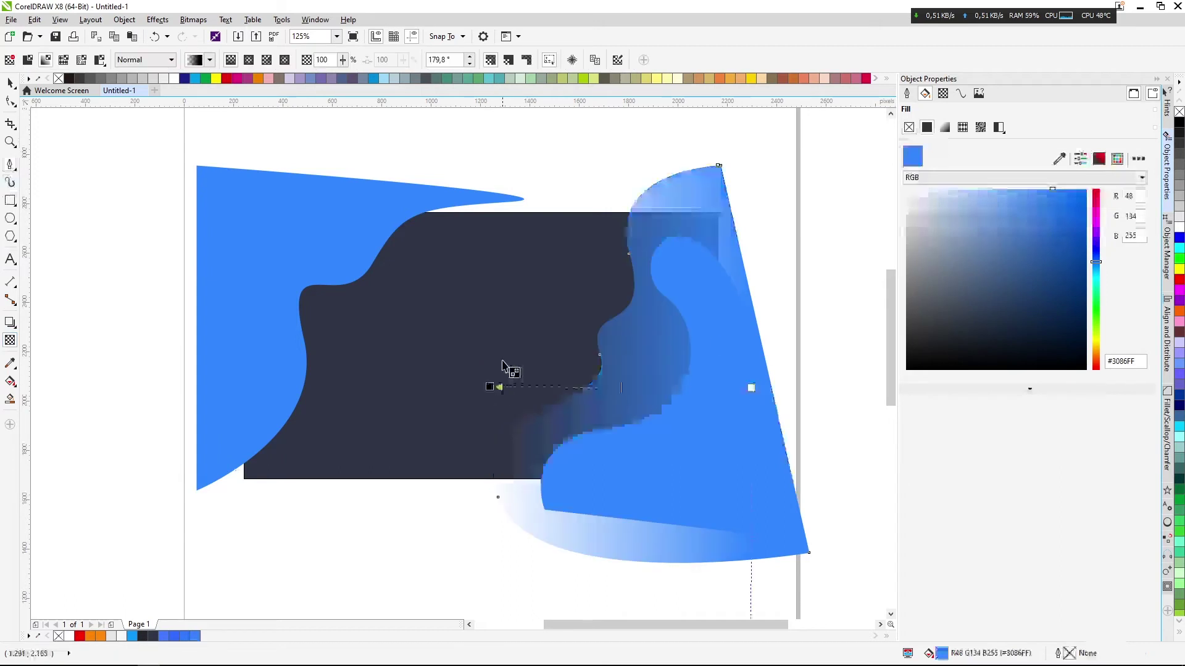
pyautogui.moveTo(418, 335); pyautogui.dragTo(207, 191)
# PowerClip the four blue shapes inside the dark rectangle
pyautogui.press('space')
pyautogui.click(685, 222)
pyautogui.scroll(-2, 641, 284)
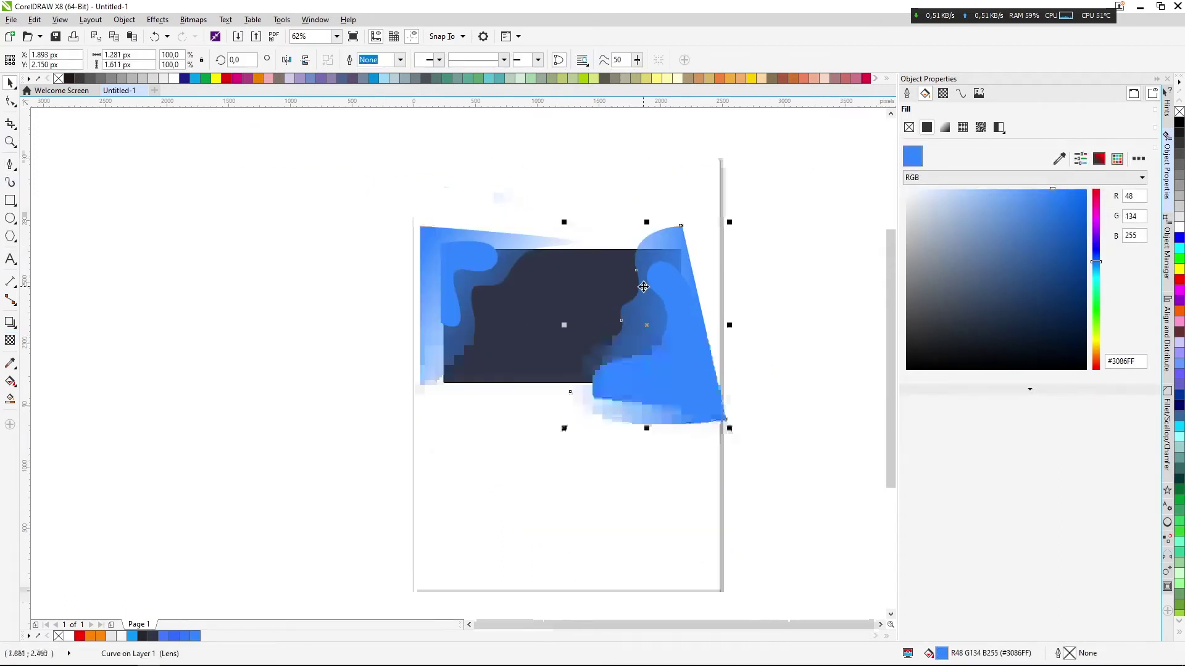
pyautogui.rightClick(681, 285)
pyautogui.click(700, 290)
pyautogui.click(580, 283)
pyautogui.click(429, 290)
pyautogui.moveTo(429, 290); pyautogui.dragTo(493, 296)
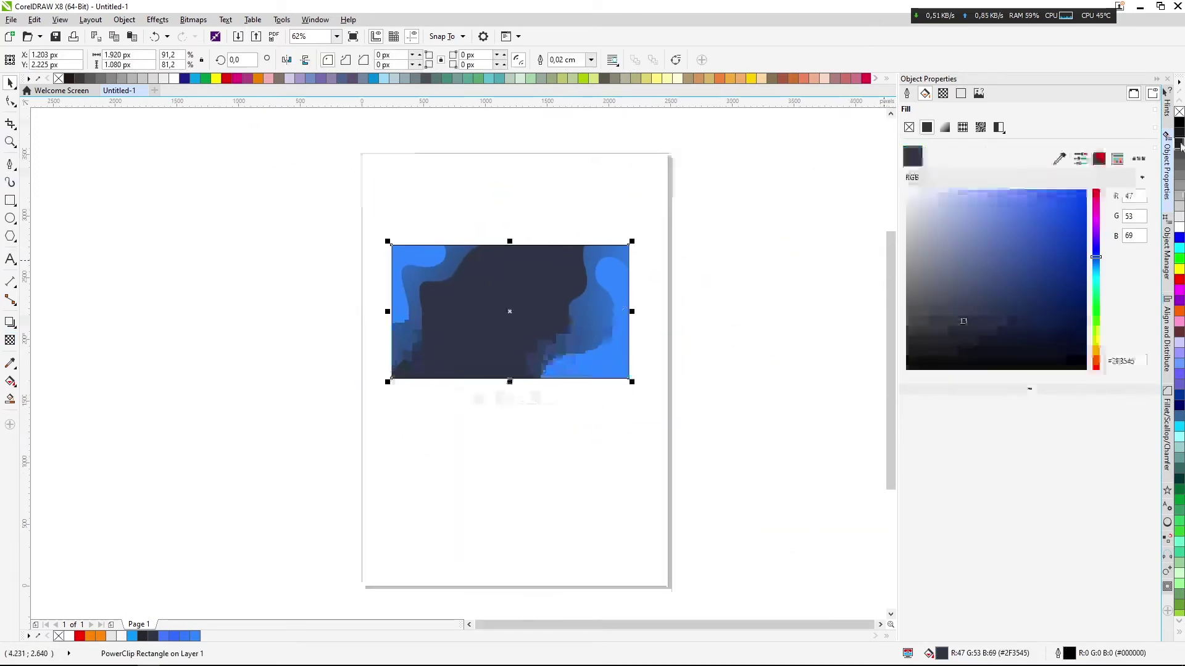
# Draw a closed two-humped wave across the artwork's lower-left corner with the Pen tool
pyautogui.click(10, 163)
pyautogui.scroll(2, 524, 261)
pyautogui.click(216, 512)
pyautogui.moveTo(302, 434); pyautogui.dragTo(426, 423)
pyautogui.moveTo(519, 512); pyautogui.dragTo(648, 511)
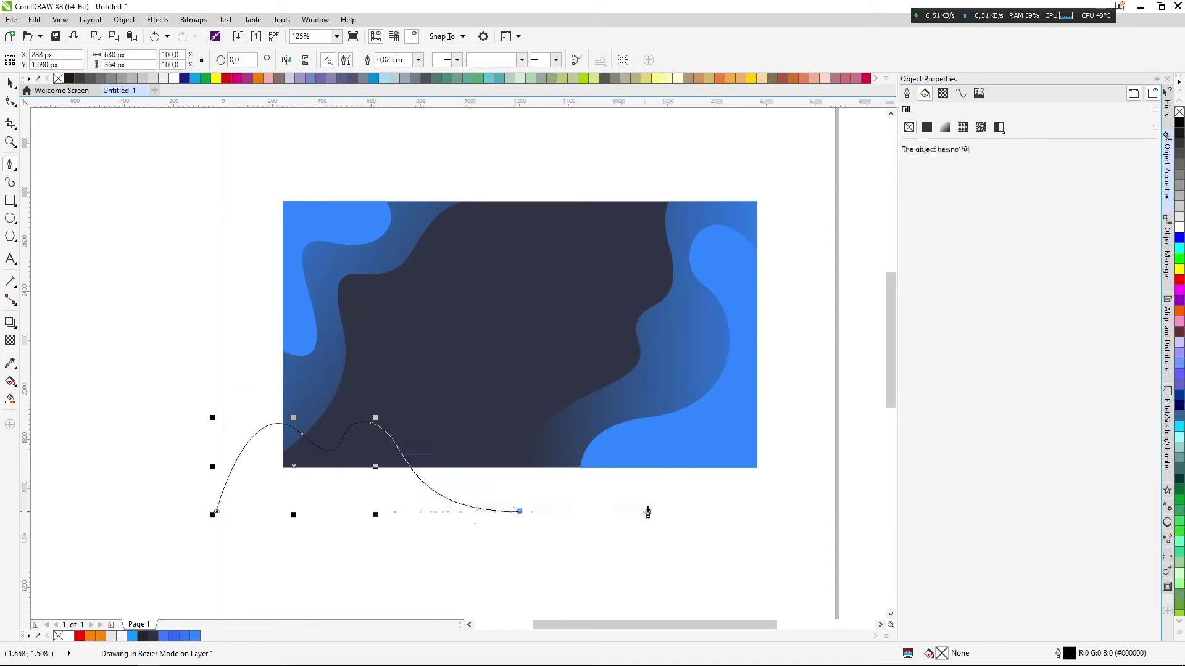
pyautogui.click(216, 511)
# Fill the two-humped wave blue and PowerClip it inside the dark rectangle
pyautogui.press('space')
pyautogui.rightClick(340, 480)
pyautogui.click(360, 487)
pyautogui.click(487, 288)
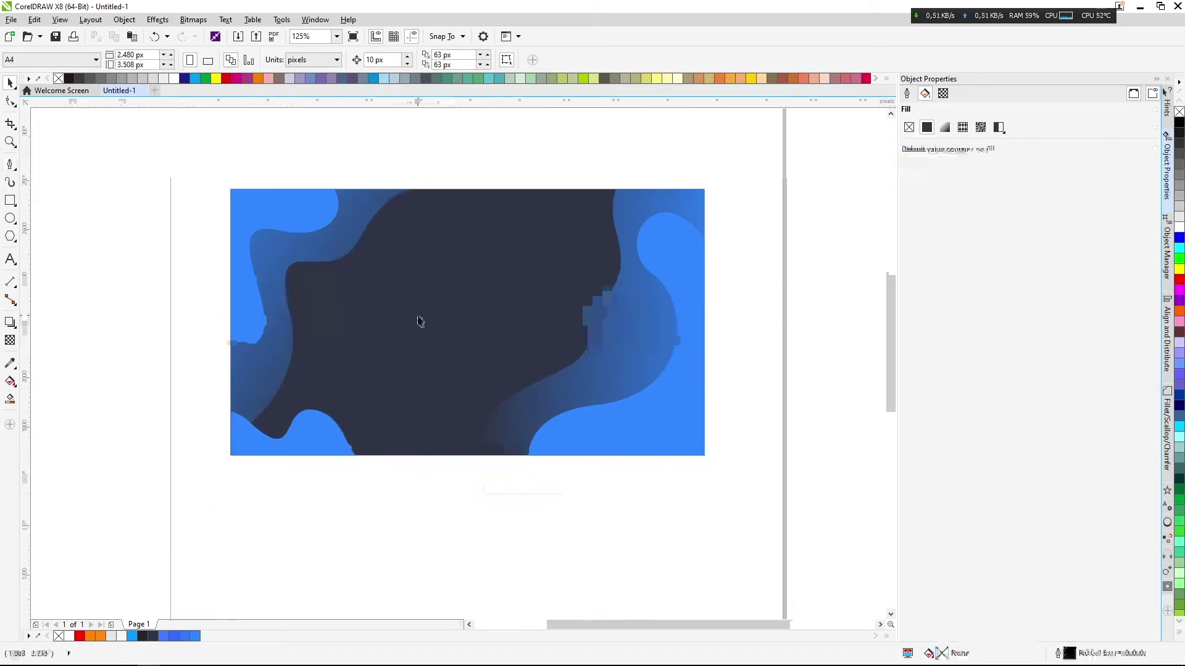
# Open the PowerClip contents and give the small upper-left shape a diagonal fountain fill from blue to light sky blue
pyautogui.doubleClick(400, 292)
pyautogui.click(244, 302)
pyautogui.click(10, 382)
pyautogui.scroll(1, 271, 213)
pyautogui.moveTo(189, 164); pyautogui.dragTo(314, 279)
pyautogui.click(1179, 248)
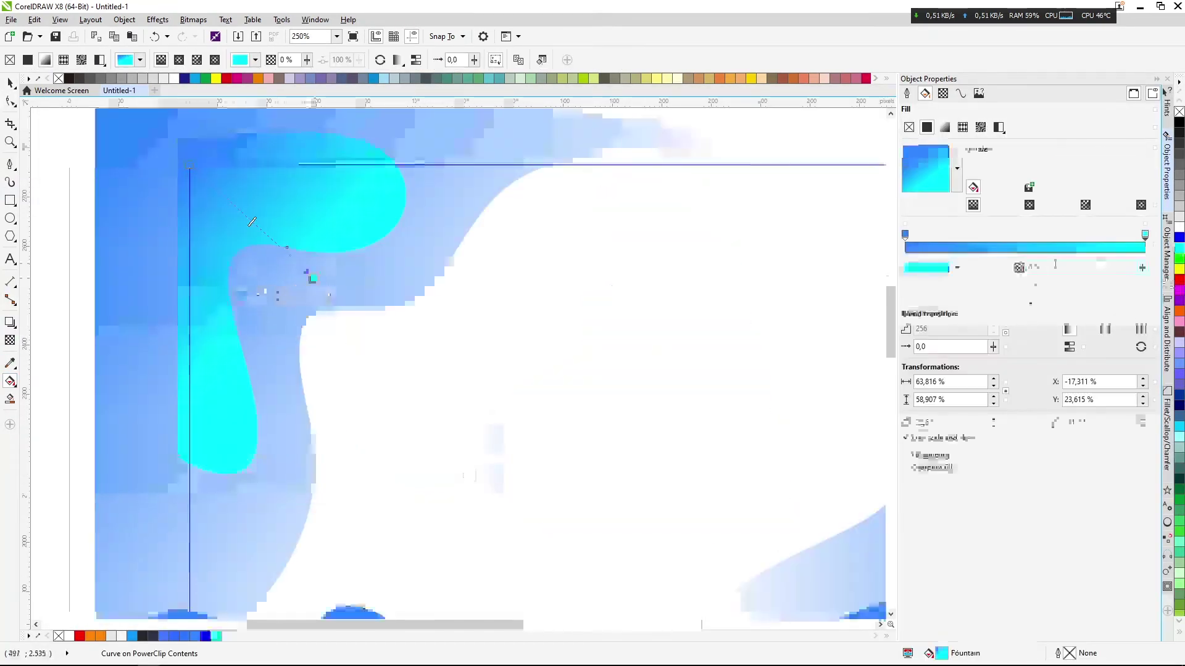
pyautogui.click(957, 267)
pyautogui.moveTo(990, 366); pyautogui.dragTo(991, 363)
pyautogui.scroll(-3, 312, 275)
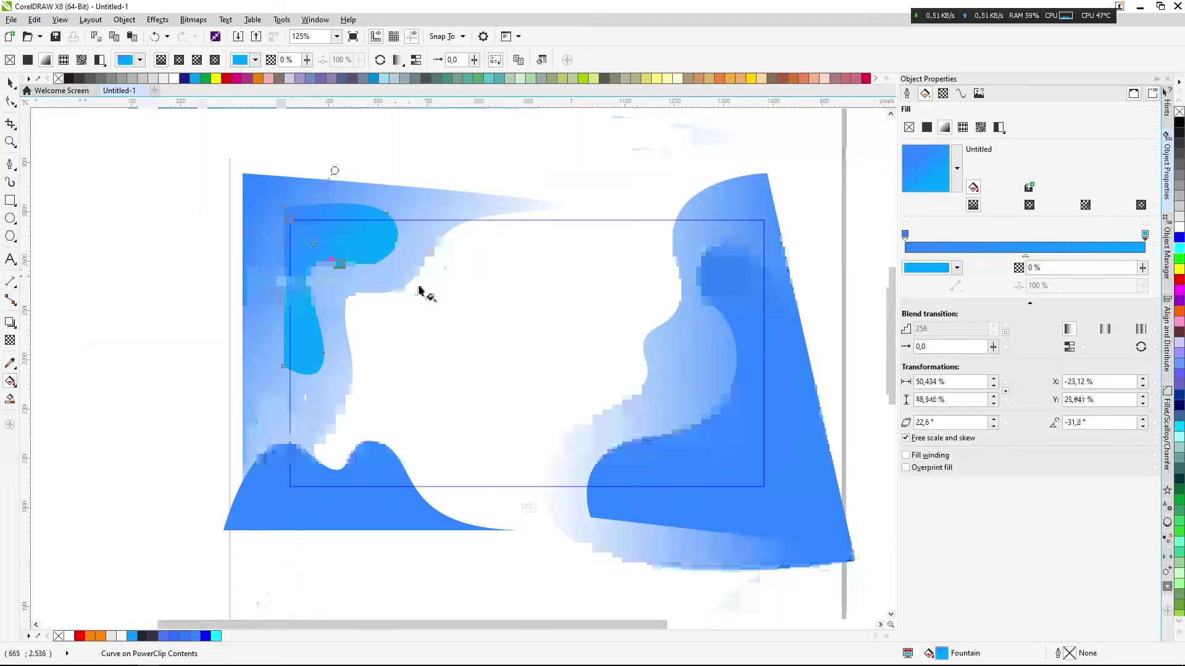
# Apply a diagonal fountain fill from blue to dark slate #2F3545 to the inner right-hand shape
pyautogui.click(576, 377)
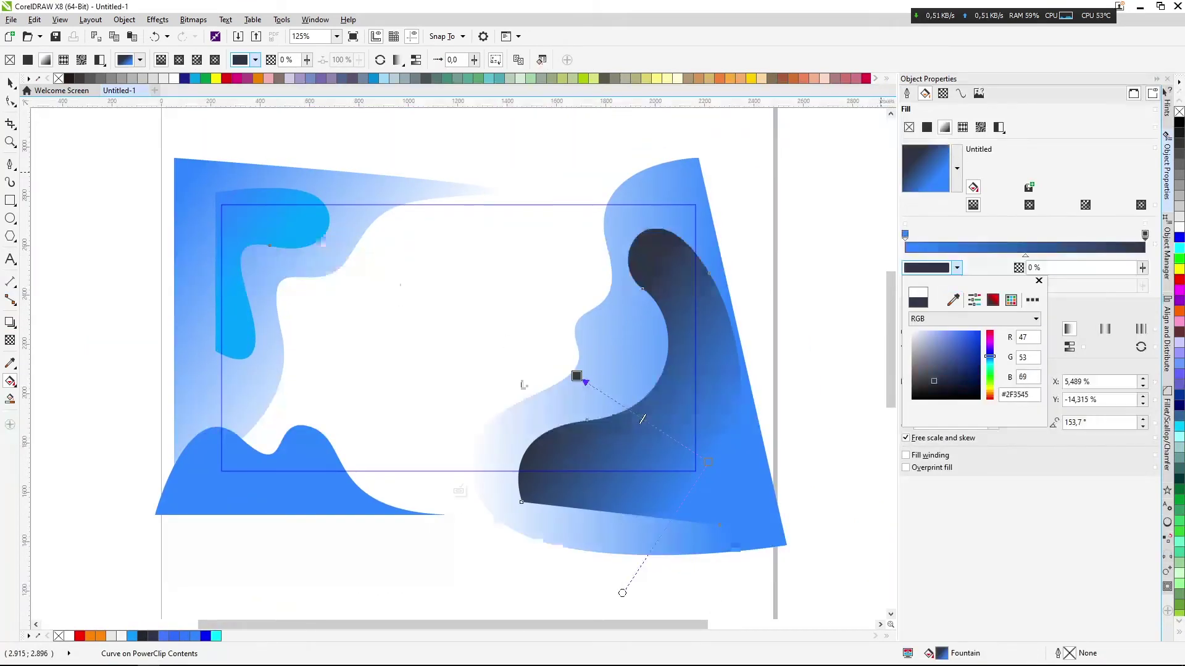
pyautogui.click(526, 394)
pyautogui.click(551, 434)
pyautogui.click(405, 549)
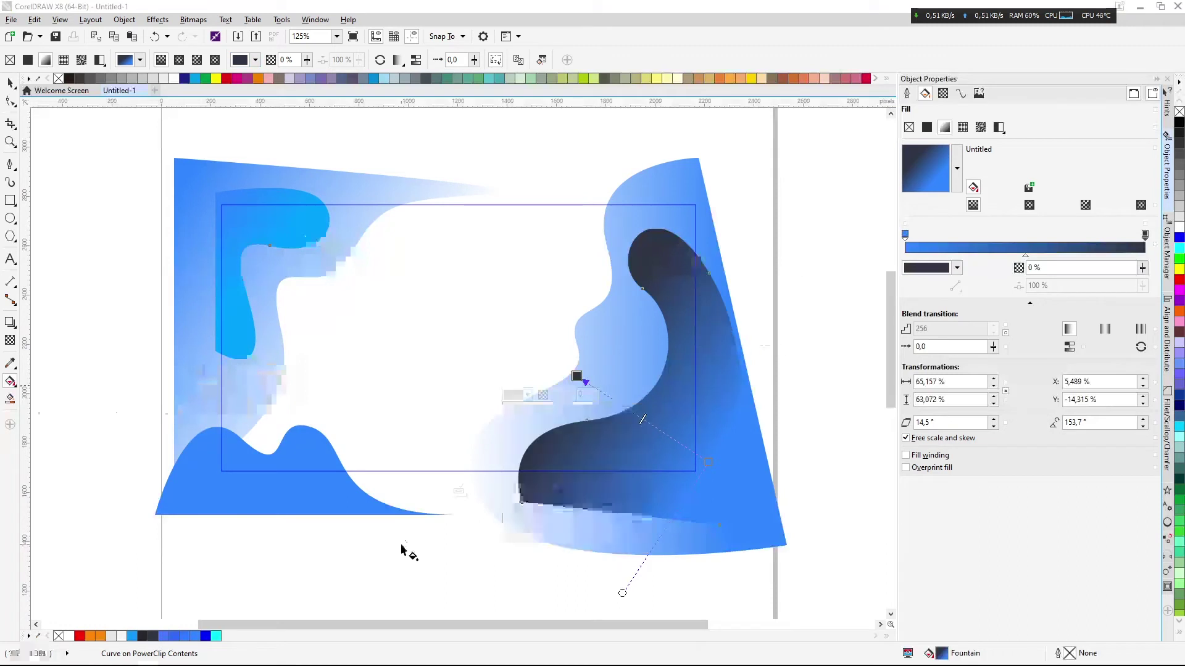
pyautogui.click(453, 514)
# Draw a small swatch rectangle beside the artwork and fill it with the light blue sampled from the upper-left shape
pyautogui.press('F6')
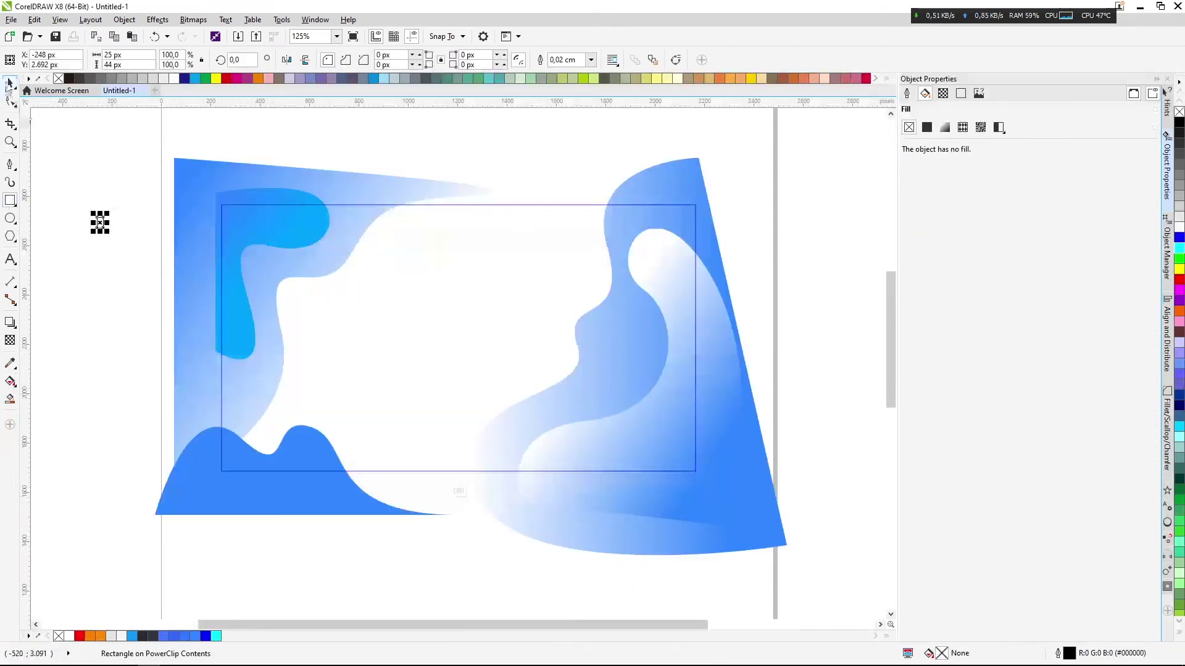
pyautogui.moveTo(96, 217); pyautogui.dragTo(134, 282)
pyautogui.click(69, 78)
pyautogui.click(1059, 158)
pyautogui.click(316, 206)
pyautogui.hscroll(-5, 316, 247)
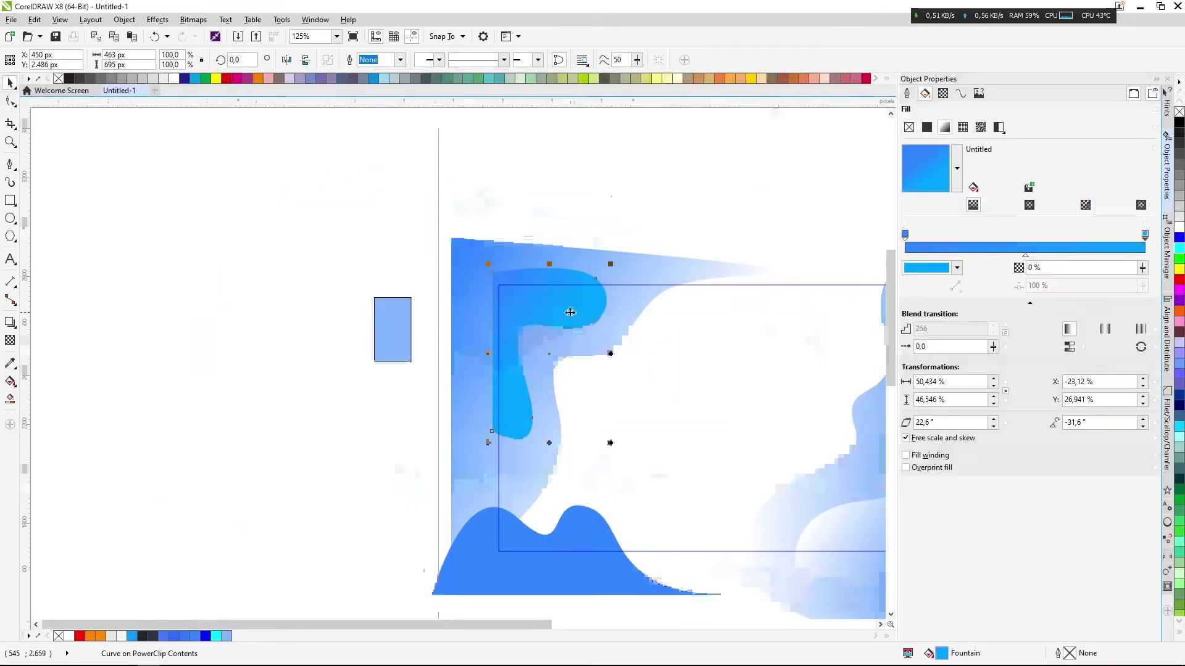
pyautogui.hscroll(-4, 306, 352)
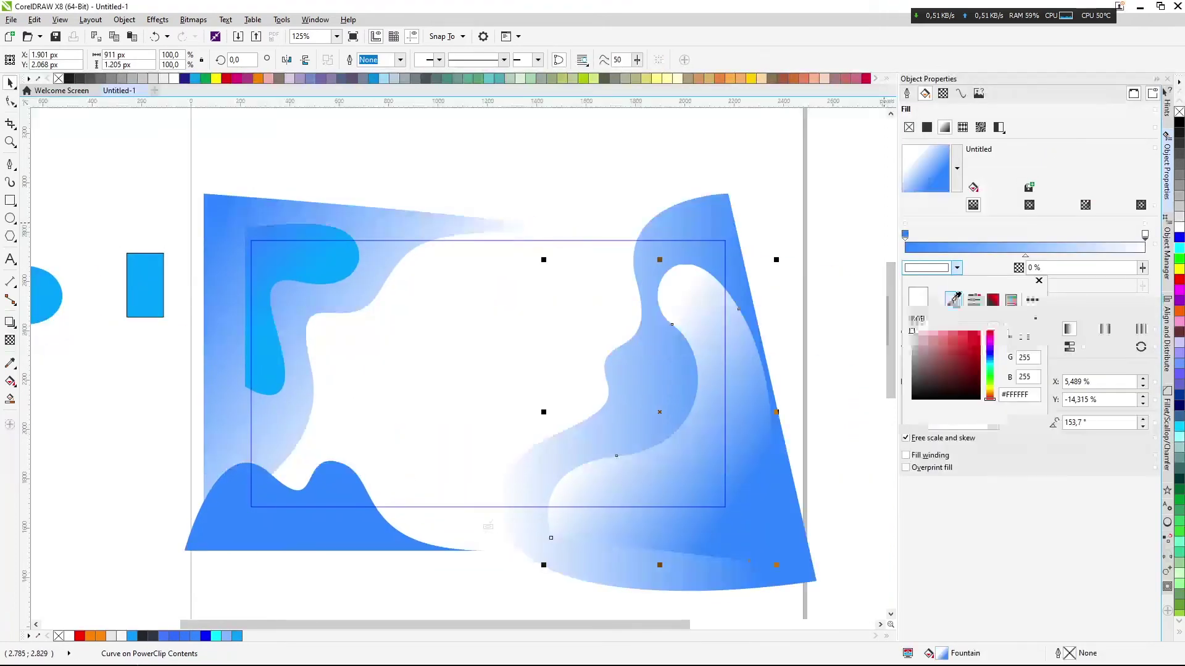
# Give the bottom-left wave and inner right shape blue to light-blue fountain fills, and recolour the large outer shapes light blue
pyautogui.press('g')
pyautogui.click(308, 515)
pyautogui.click(237, 636)
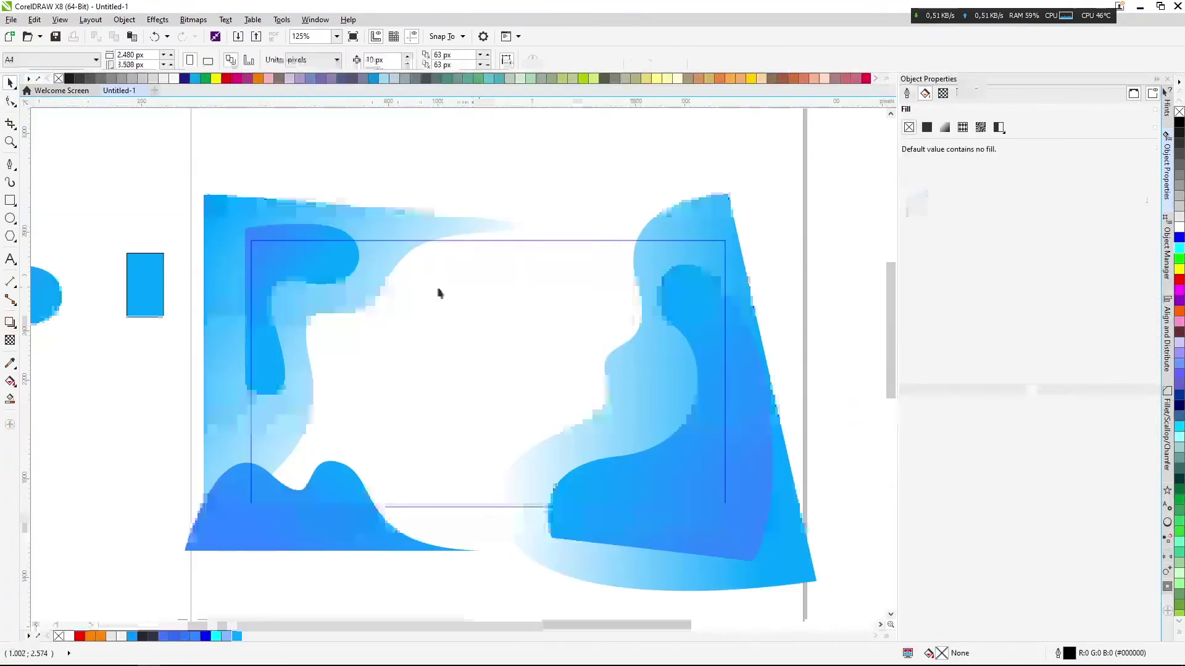
# Add a drop shadow to the small upper-left shape, offset 14 px right and down, and change its colour to blue
pyautogui.scroll(2, 248, 282)
pyautogui.press('g')
pyautogui.click(330, 281)
pyautogui.moveTo(392, 347); pyautogui.dragTo(476, 455)
pyautogui.click(487, 59)
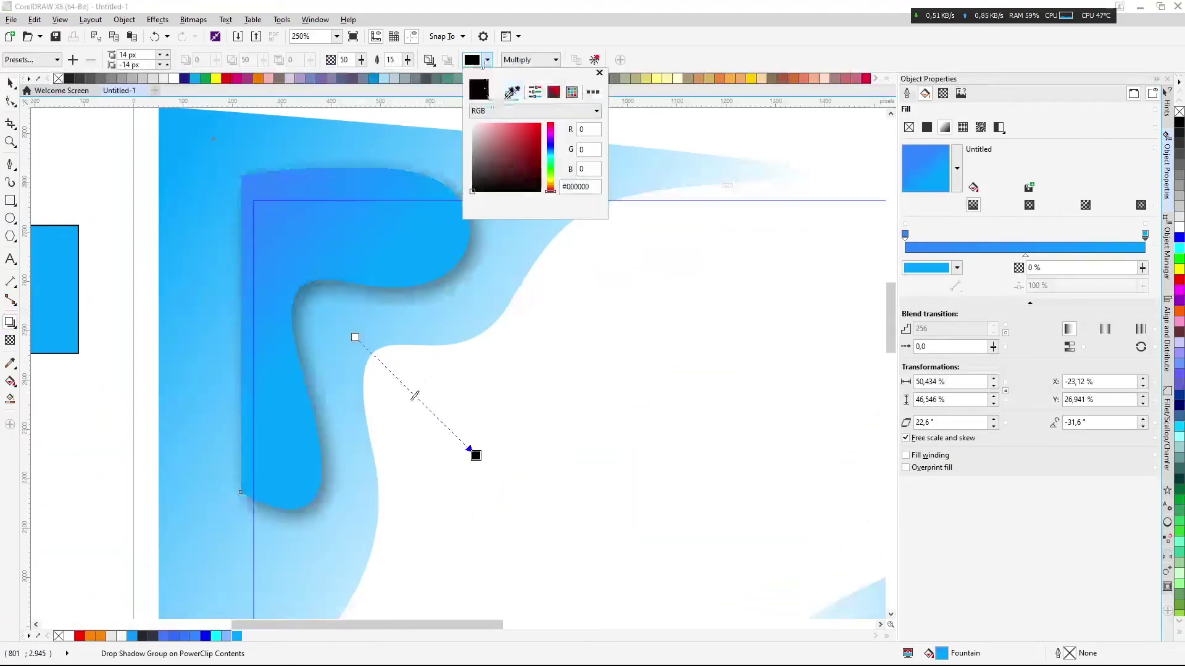
pyautogui.click(516, 132)
# Add blue drop shadows to the inner right-hand shape and the two-humped bottom-left wave
pyautogui.scroll(-2, 277, 192)
pyautogui.moveTo(674, 367); pyautogui.dragTo(564, 301)
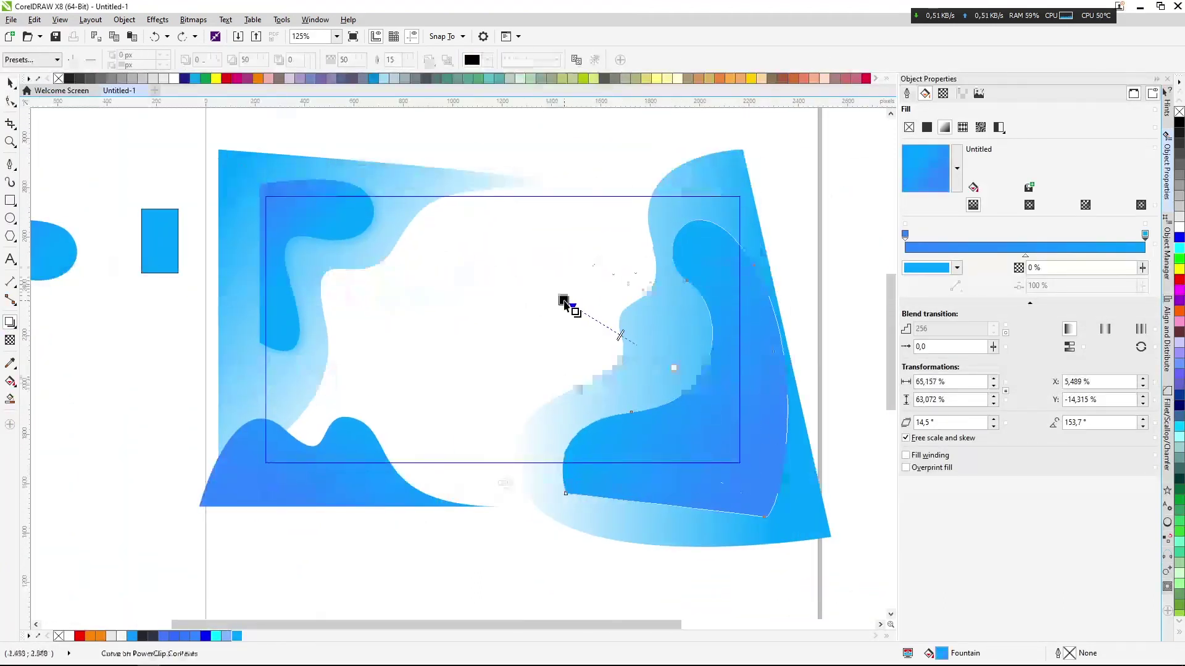
pyautogui.click(487, 59)
pyautogui.moveTo(296, 492); pyautogui.dragTo(328, 436)
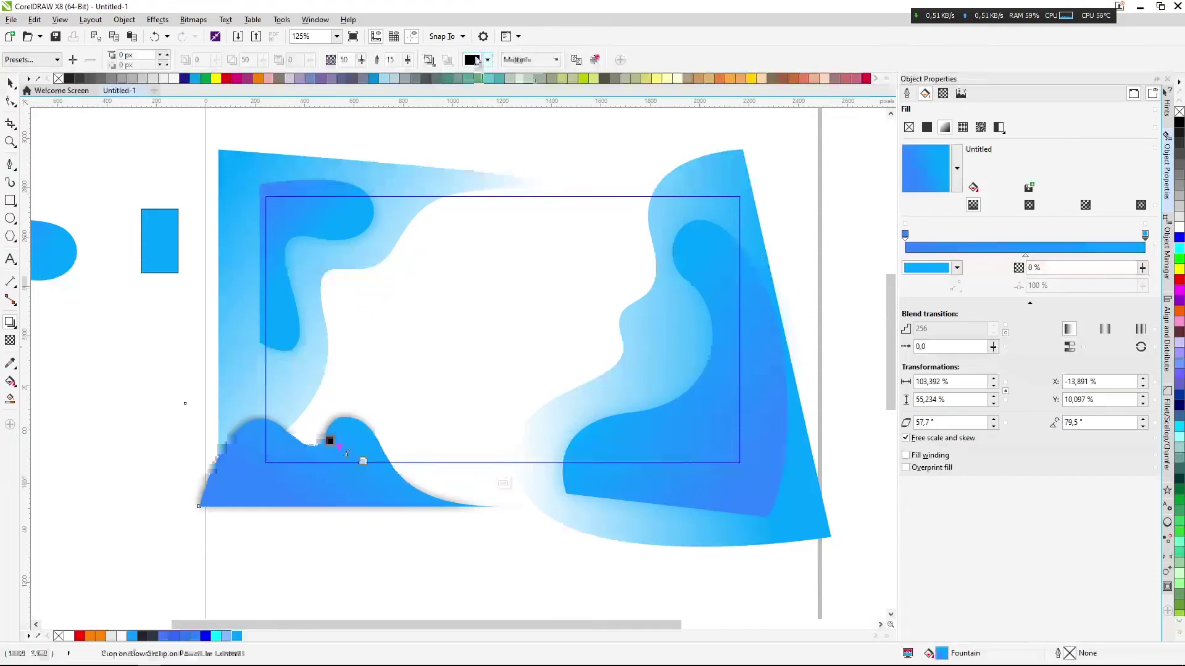
pyautogui.click(488, 59)
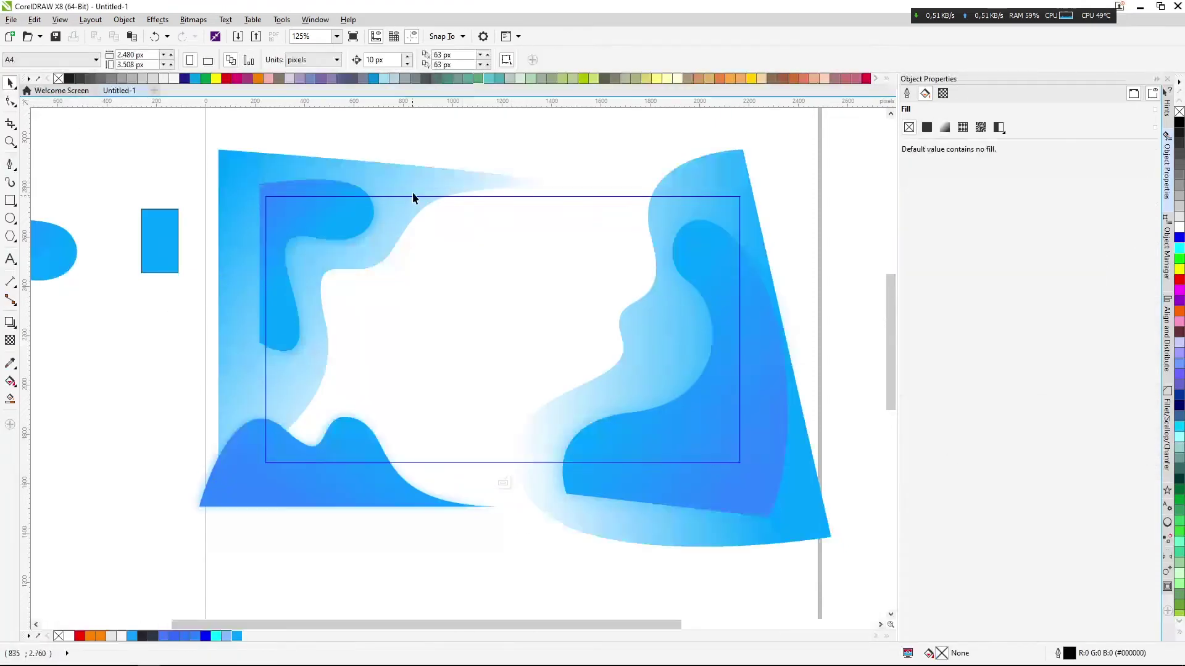
# Place a copy of the light blue outer upper-left shape enlarged to about 183% behind the artwork
pyautogui.click(410, 193)
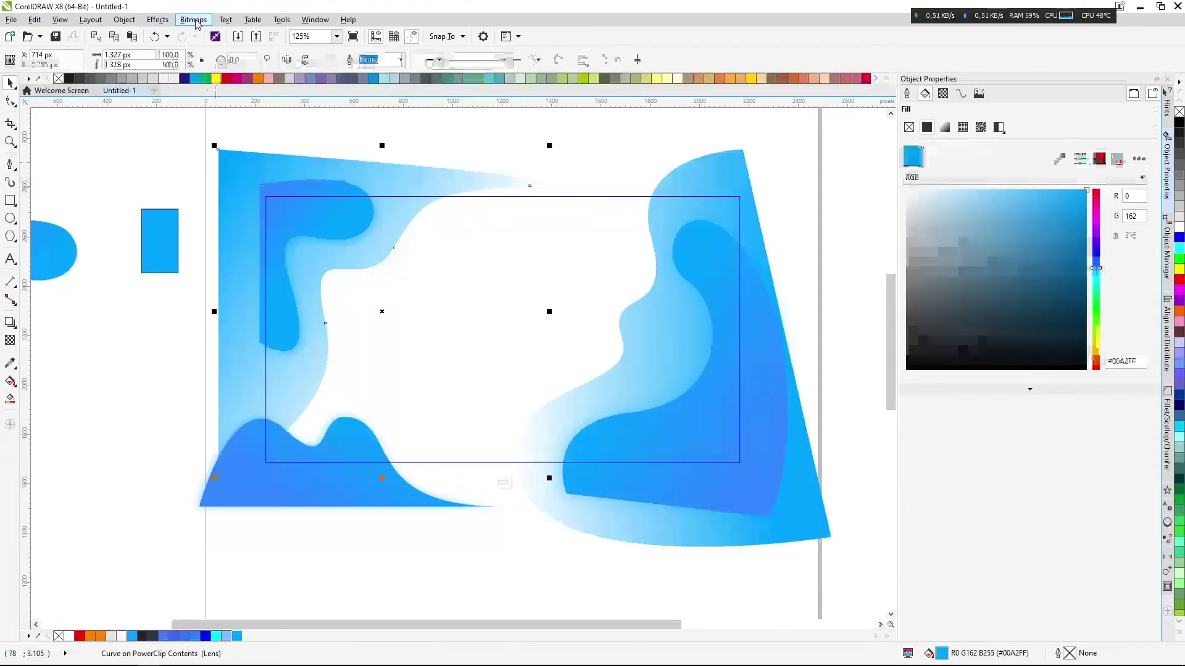
pyautogui.click(193, 19)
pyautogui.moveTo(210, 288)
pyautogui.press('Escape')
pyautogui.click(10, 322)
pyautogui.moveTo(318, 238); pyautogui.dragTo(387, 336)
pyautogui.click(503, 483)
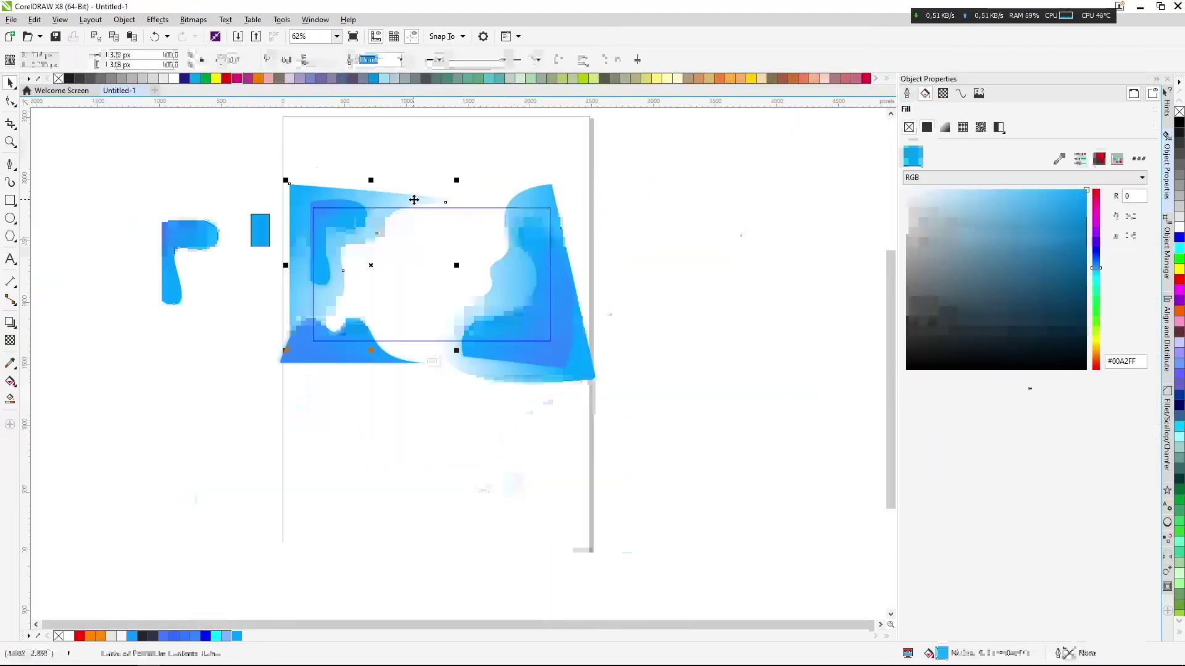
pyautogui.scroll(-2, 518, 253)
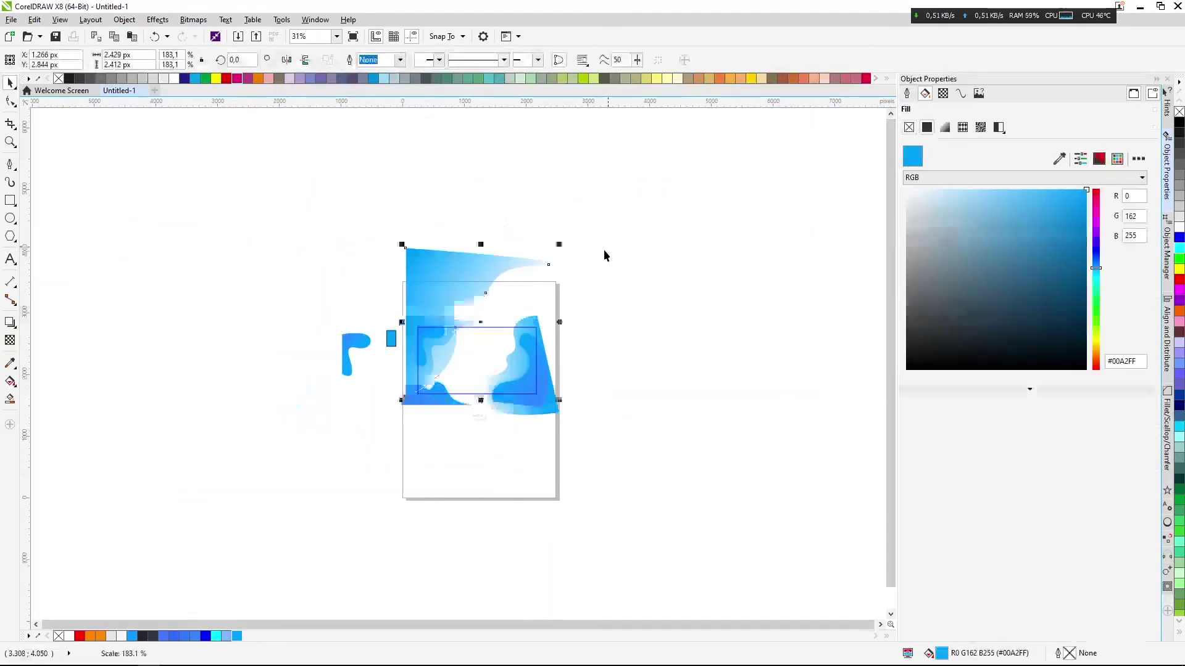
pyautogui.scroll(2, 450, 355)
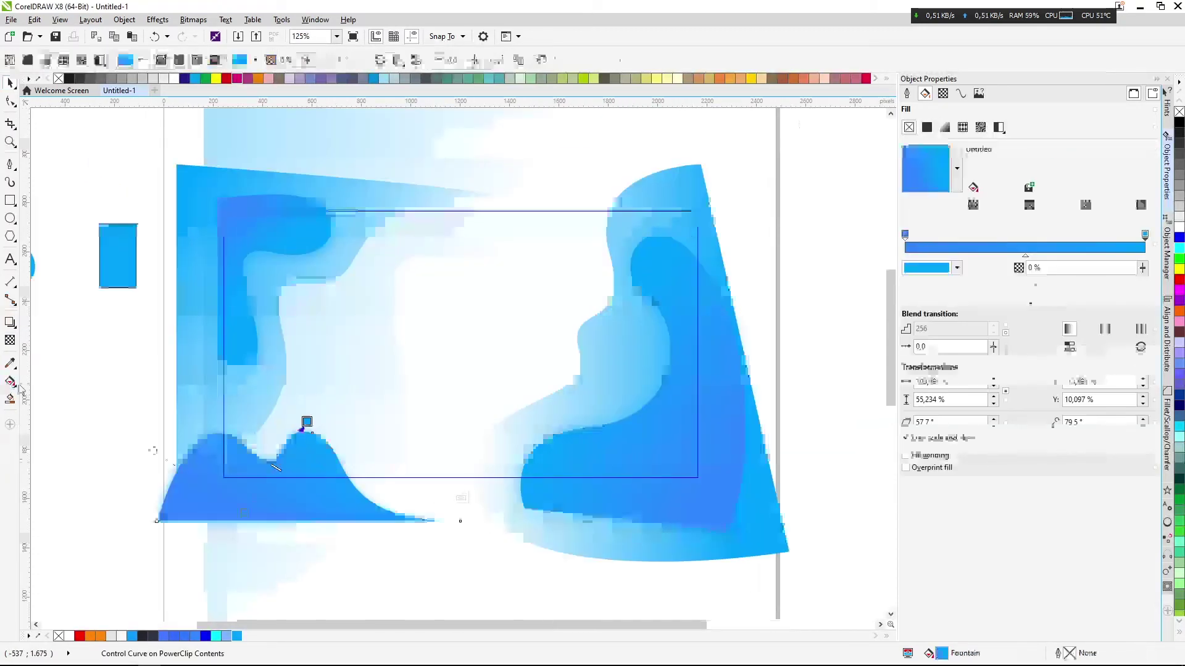
# Draw a circle about 265 px across on the lower-right wave's edge, without outline and with a light blue to cyan fountain fill
pyautogui.click(10, 322)
pyautogui.click(9, 218)
pyautogui.moveTo(581, 393); pyautogui.dragTo(648, 461)
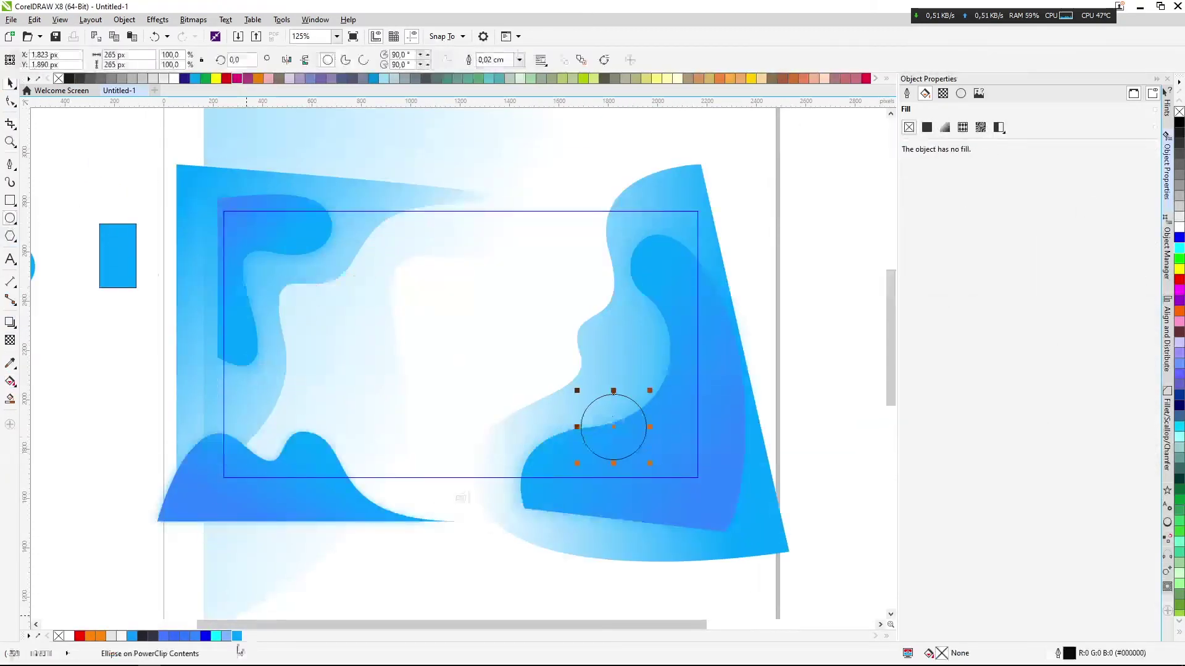
pyautogui.click(237, 636)
pyautogui.rightClick(59, 636)
pyautogui.click(10, 382)
pyautogui.moveTo(522, 449); pyautogui.dragTo(344, 212)
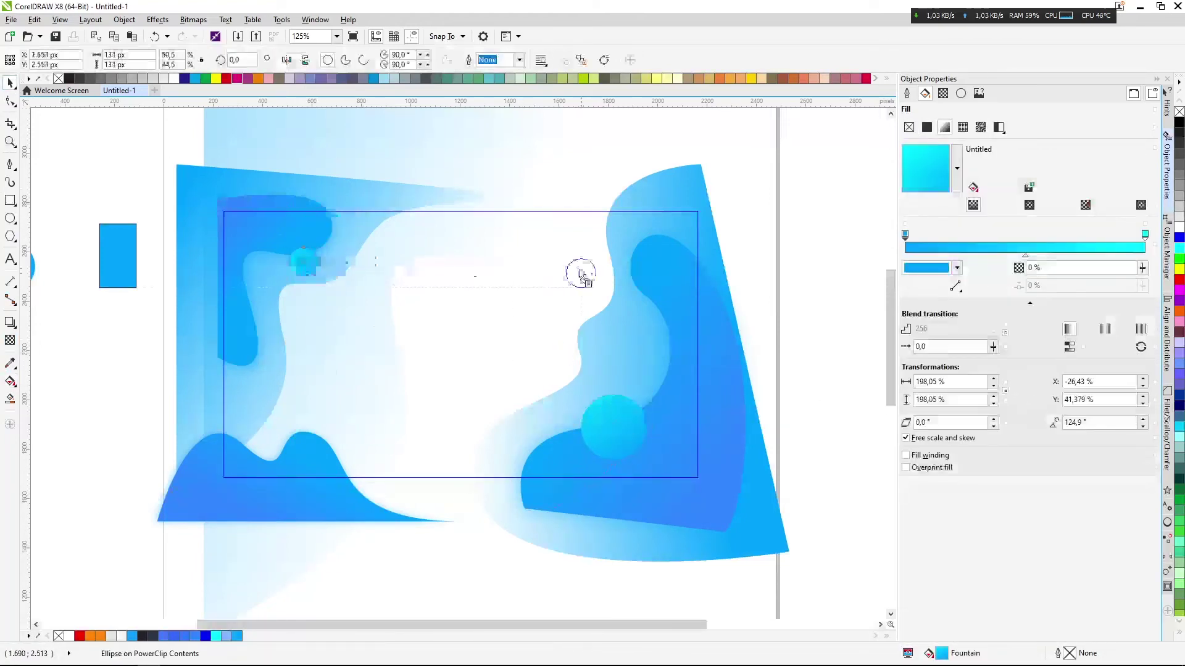
# Place an enlarged copy of the circle, about 433 px across, over the frame's upper-right edge and convert it to a bitmap
pyautogui.moveTo(614, 243); pyautogui.dragTo(620, 172)
pyautogui.click(193, 19)
pyautogui.click(235, 35)
pyautogui.click(566, 402)
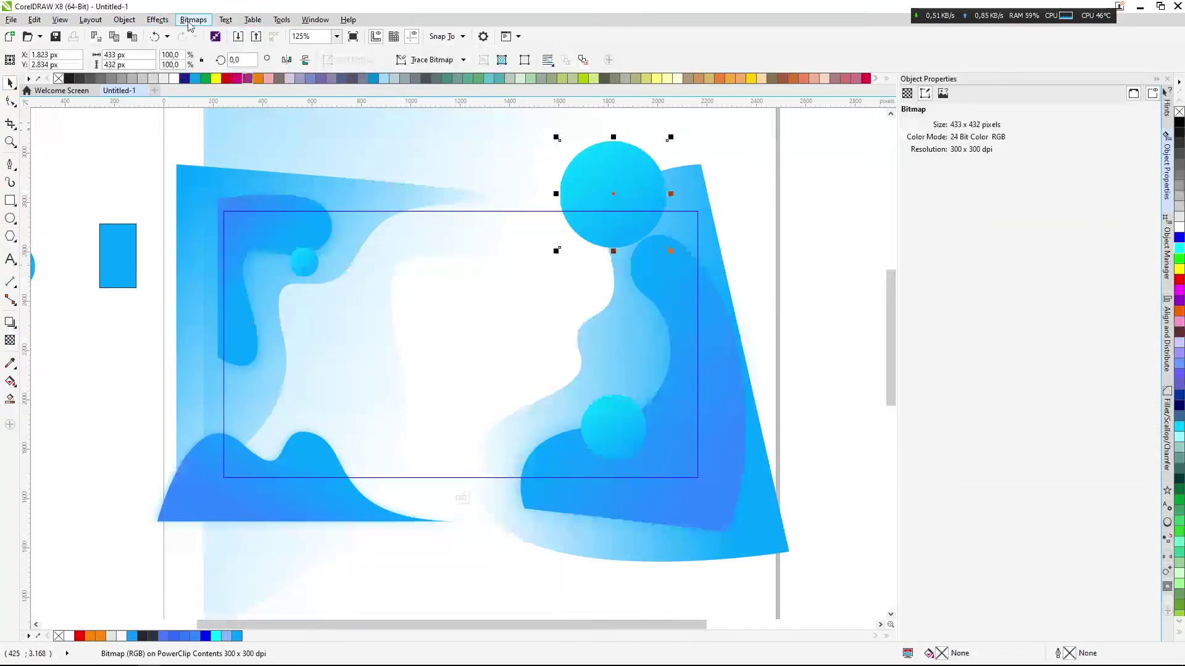
# Blur the large circle bitmap at the frame's upper-right edge
pyautogui.click(193, 19)
pyautogui.click(211, 274)
pyautogui.click(357, 302)
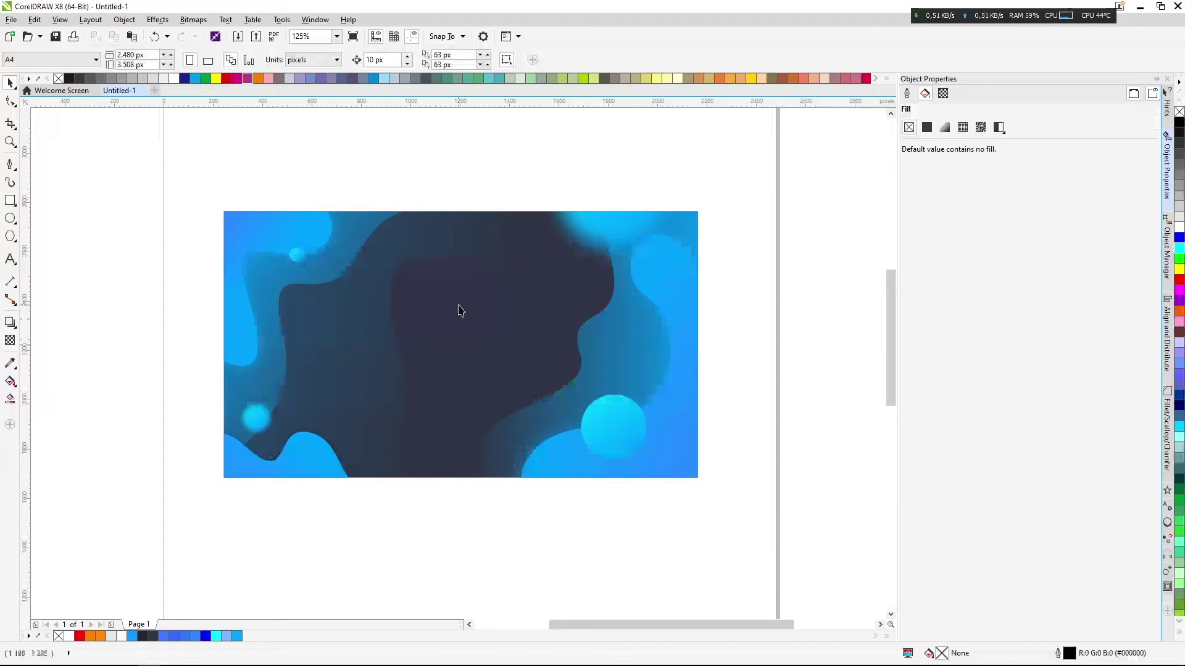
# Draw a rectangle about 753 × 473 px in the dark middle area of the background
pyautogui.scroll(2, 412, 313)
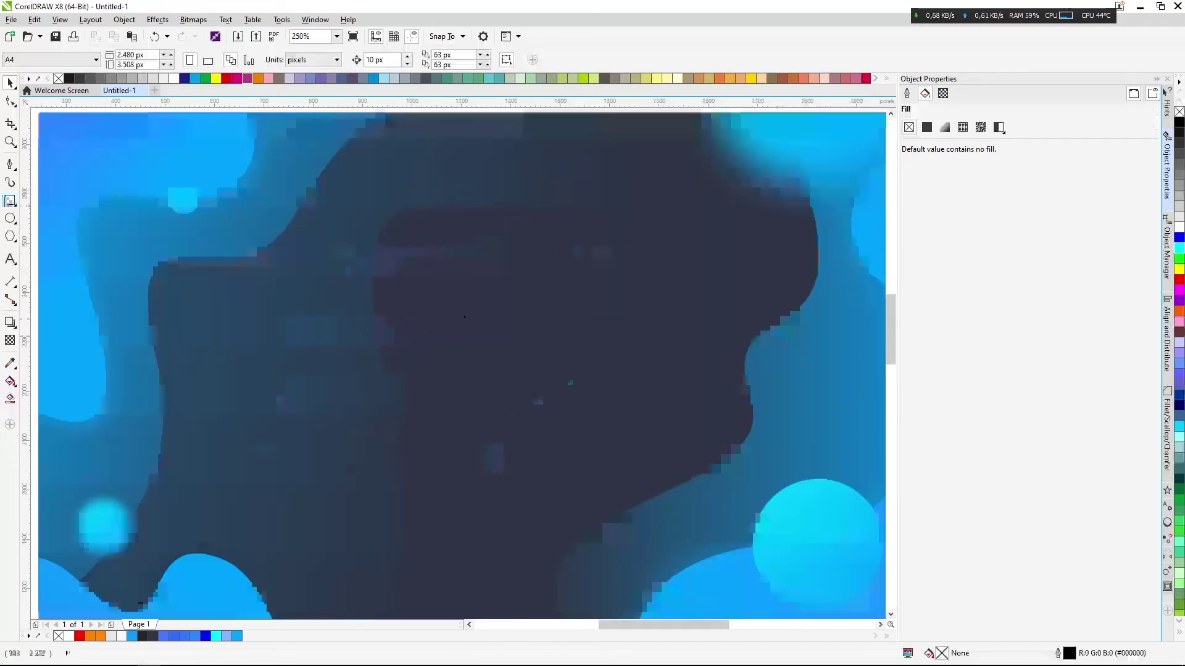
pyautogui.scroll(-2, 453, 374)
pyautogui.scroll(2, 438, 363)
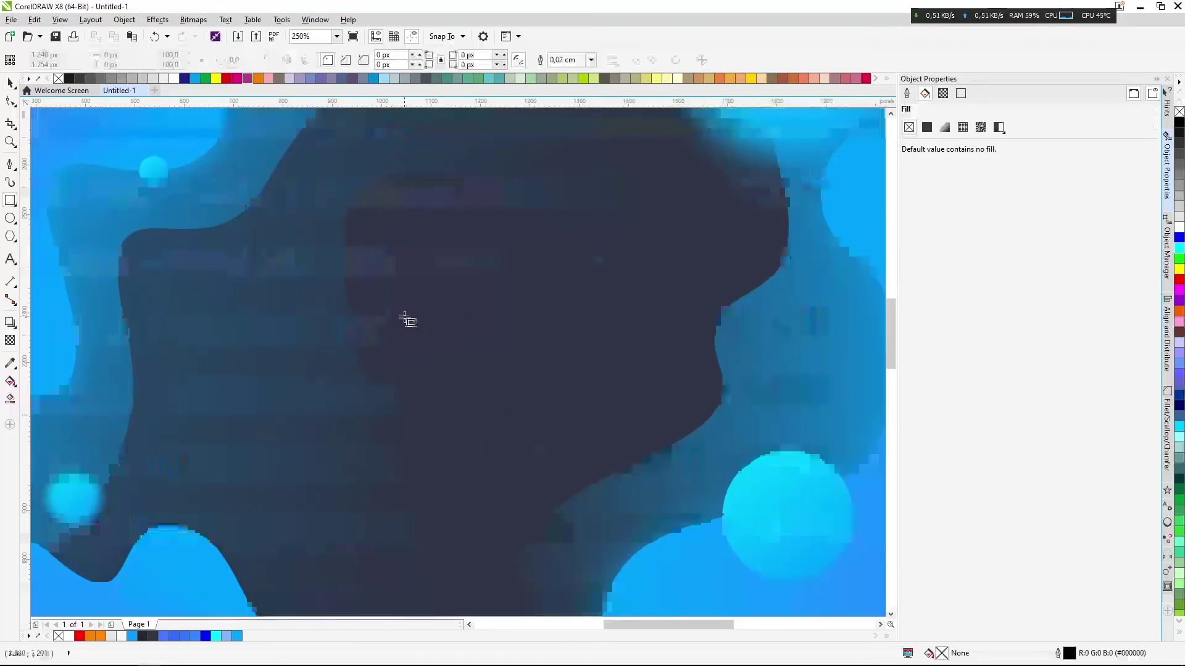
pyautogui.scroll(-2, 405, 320)
pyautogui.moveTo(341, 272); pyautogui.dragTo(528, 390)
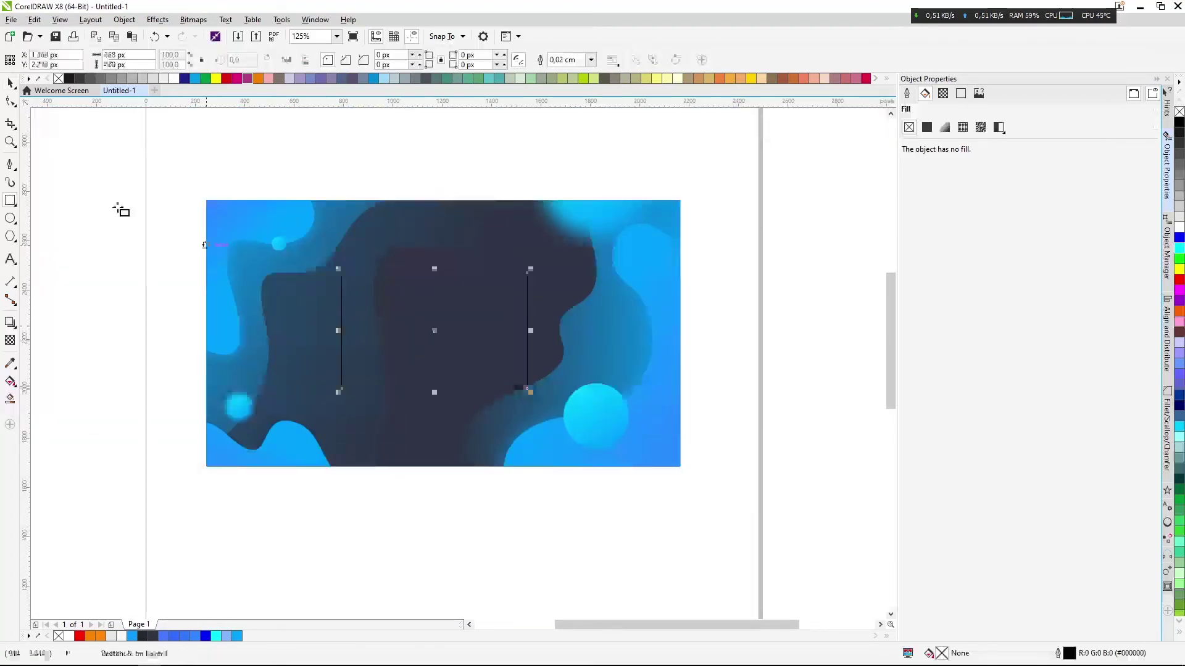
# Round all four corners of the new rectangle to a radius of about 45 px
pyautogui.scroll(2, 487, 395)
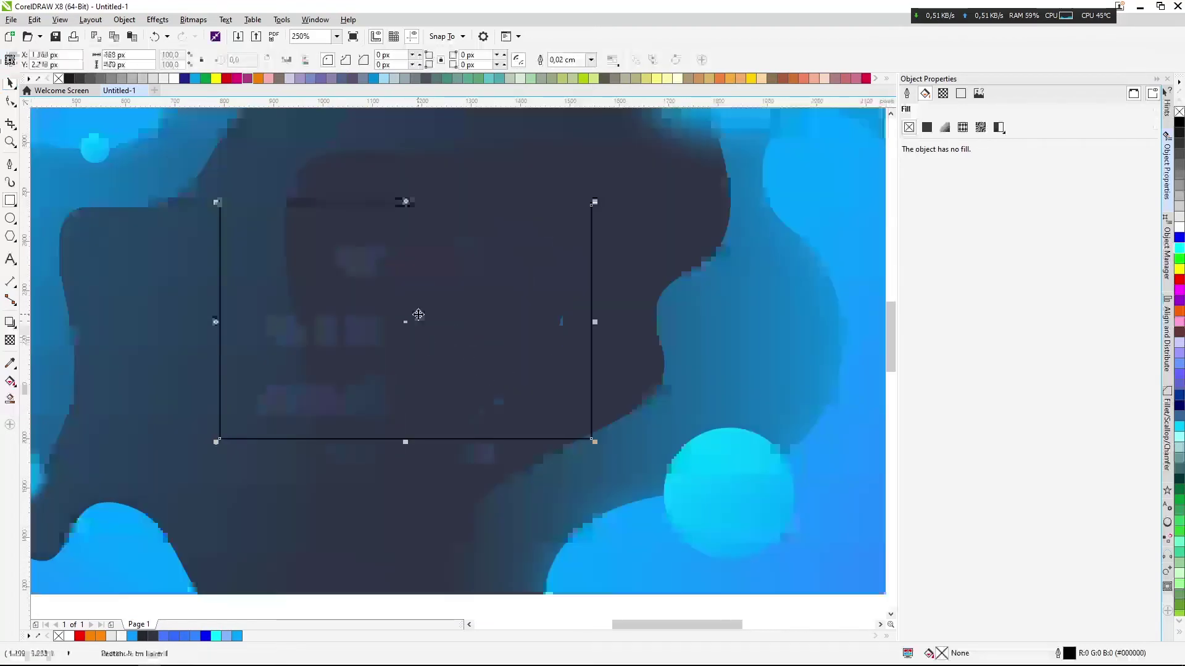
pyautogui.click(10, 101)
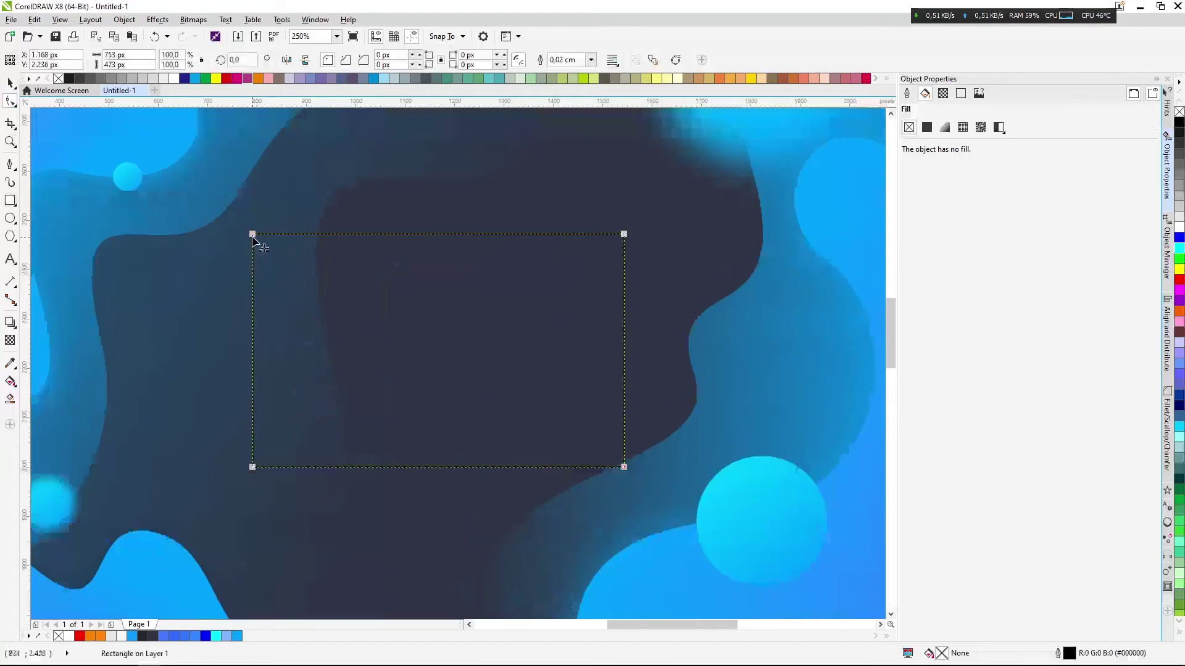
pyautogui.moveTo(253, 239); pyautogui.dragTo(274, 235)
pyautogui.click(9, 83)
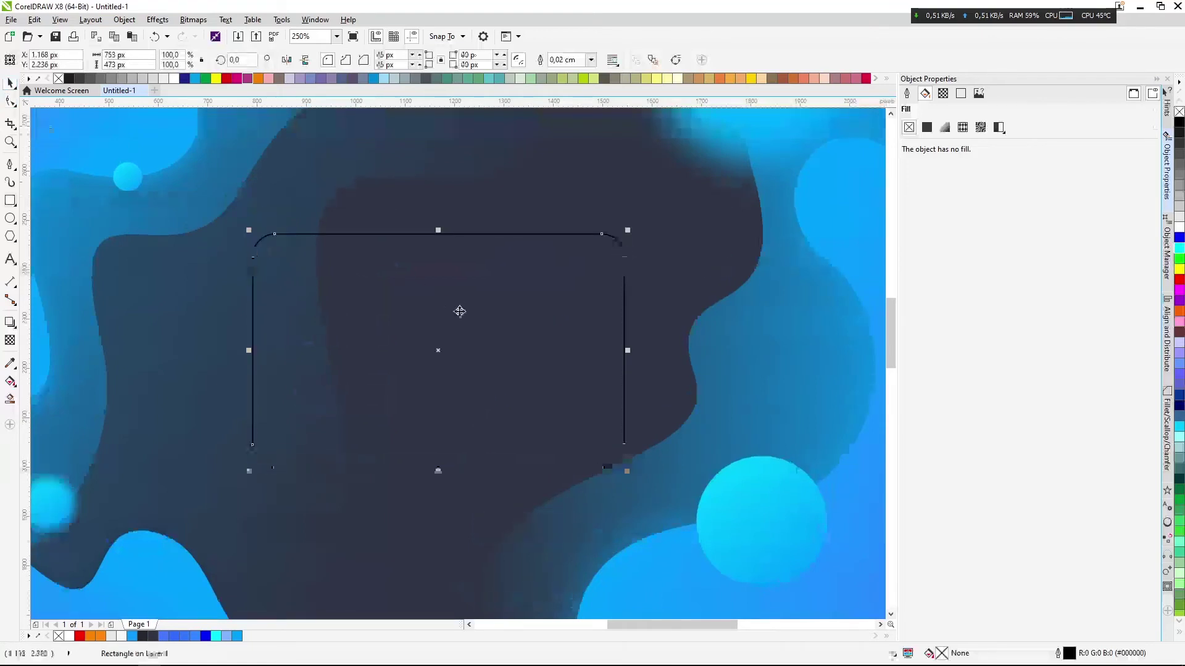
# Skew the rounded rectangle downward on its right side and sideways at its upper edge to form a tilted card
pyautogui.click(454, 276)
pyautogui.moveTo(438, 234); pyautogui.dragTo(485, 233)
pyautogui.hotkey('ctrl', 'z')
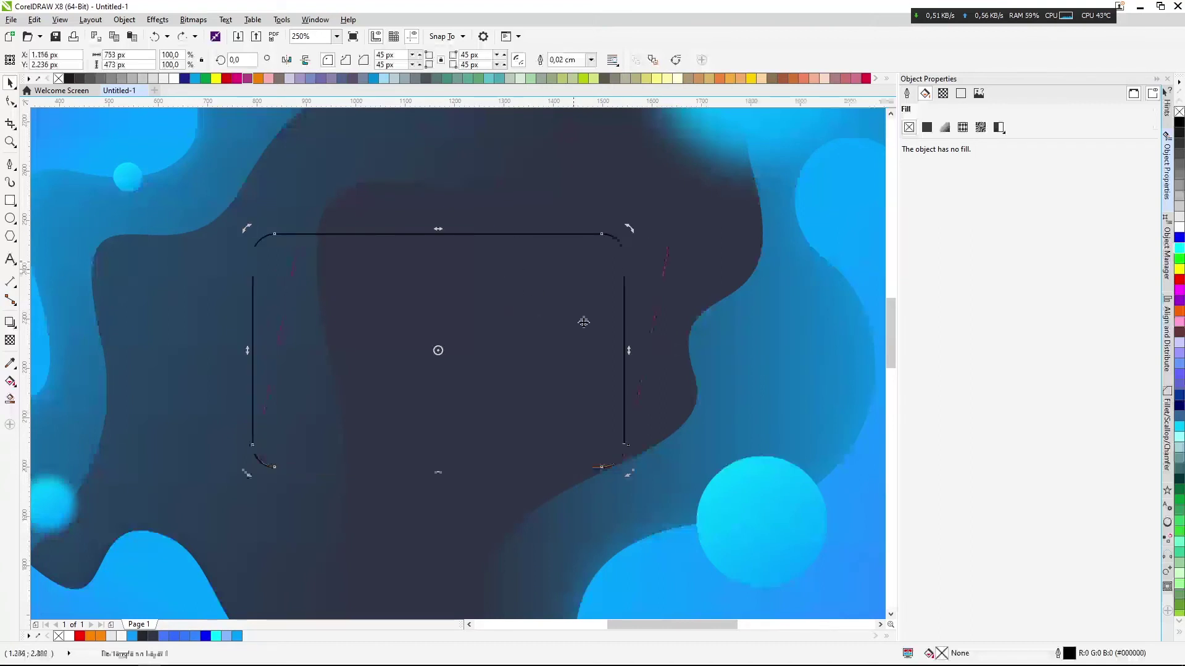
pyautogui.moveTo(631, 349); pyautogui.dragTo(635, 420)
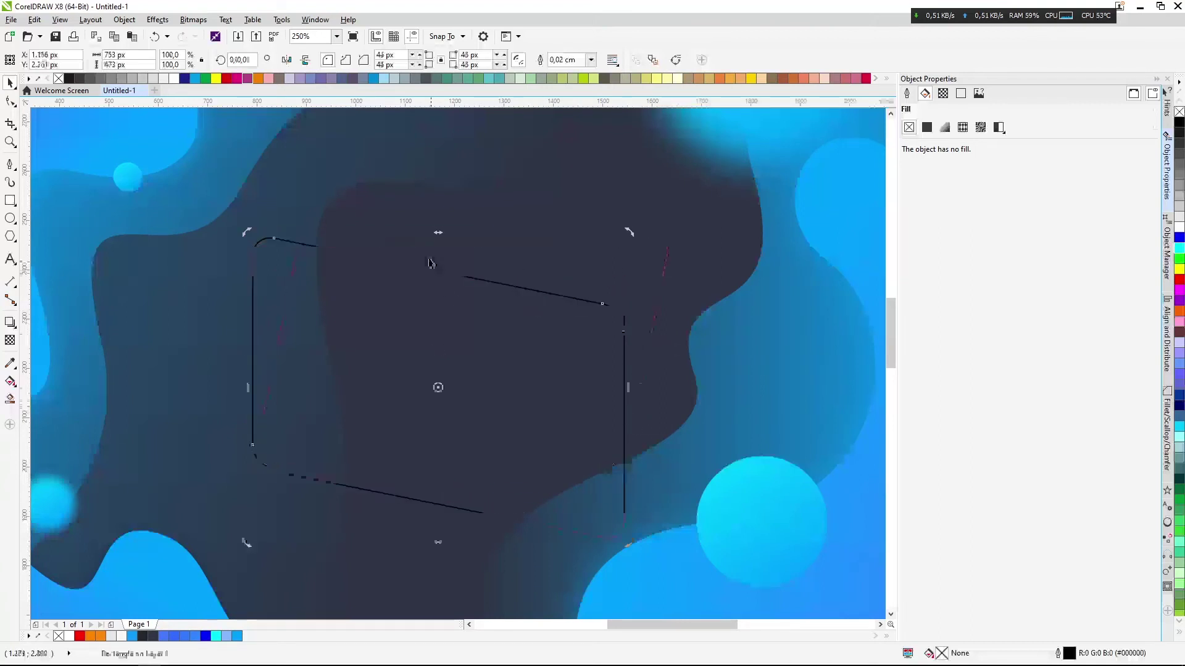
pyautogui.moveTo(436, 234); pyautogui.dragTo(544, 230)
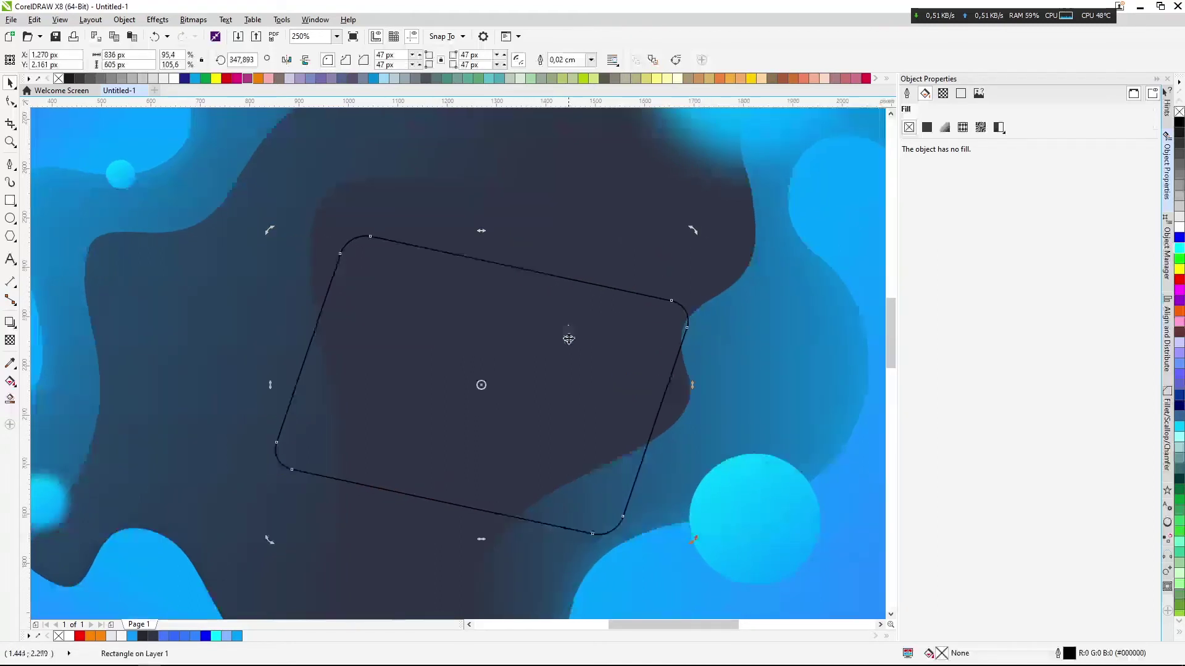
# Fill the tilted card with white, remove its outline and give it a uniform transparency of 50
pyautogui.click(1179, 229)
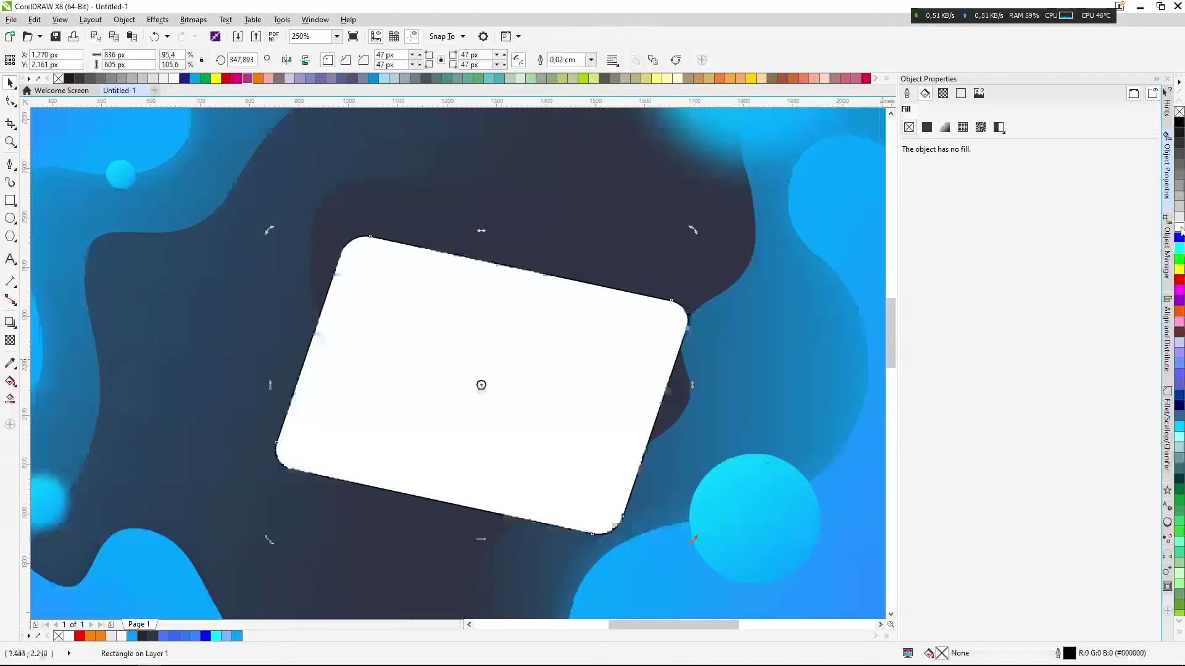
pyautogui.scroll(-4, 514, 286)
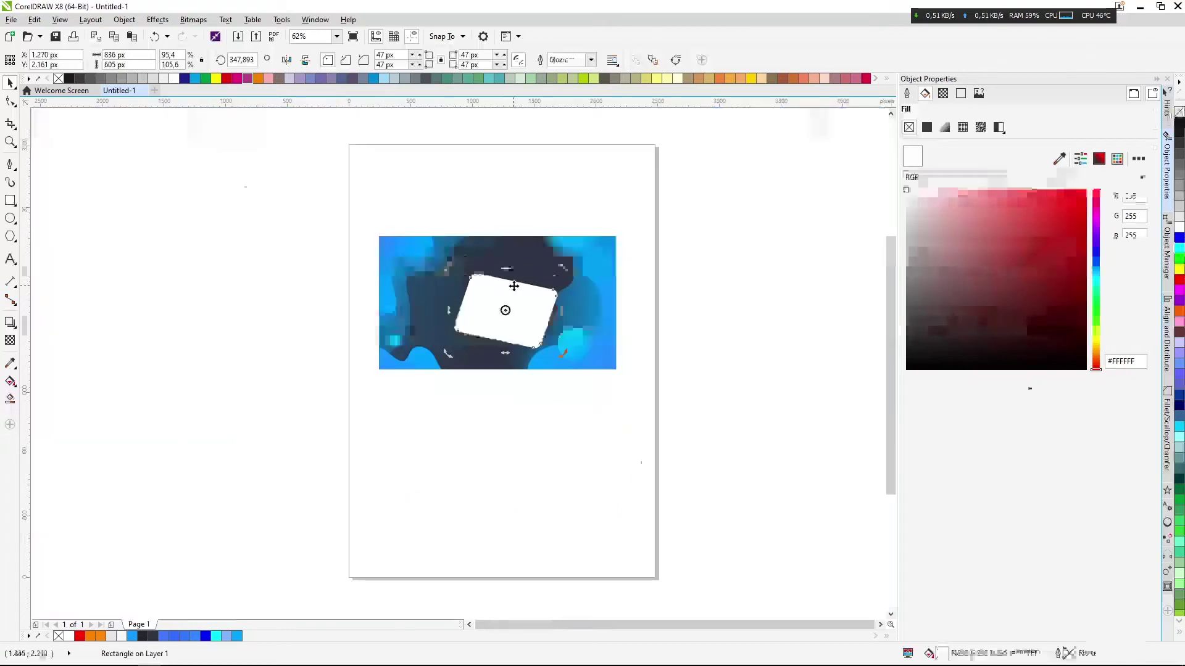
pyautogui.click(10, 340)
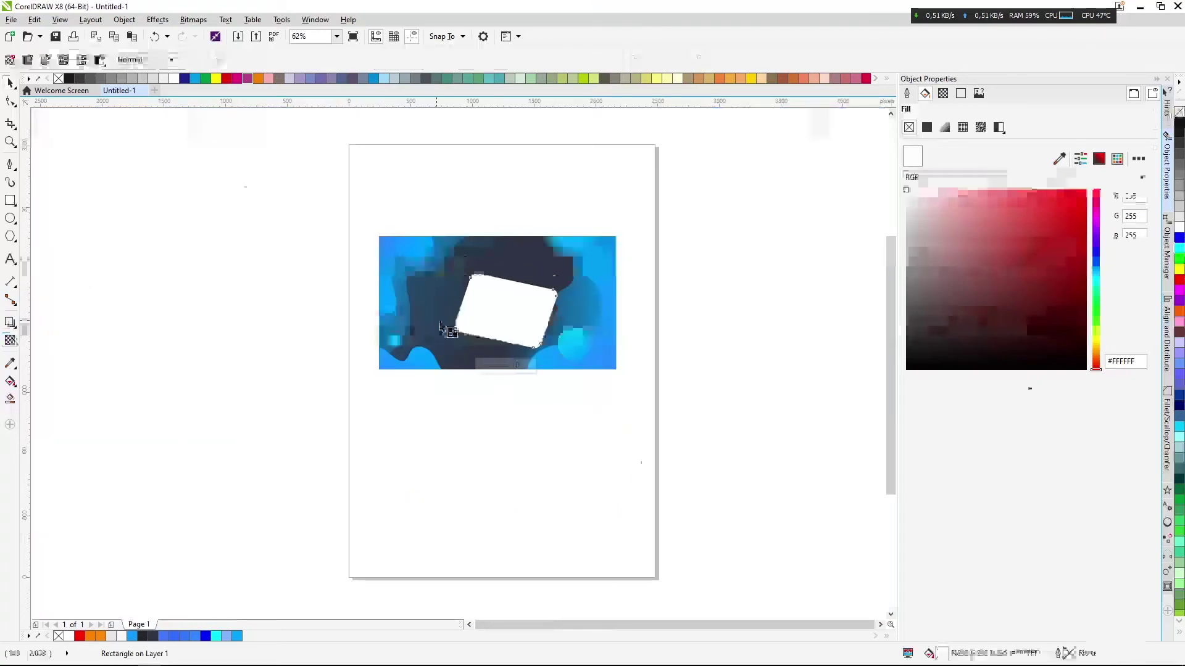
pyautogui.scroll(2, 441, 321)
pyautogui.click(27, 59)
pyautogui.click(10, 82)
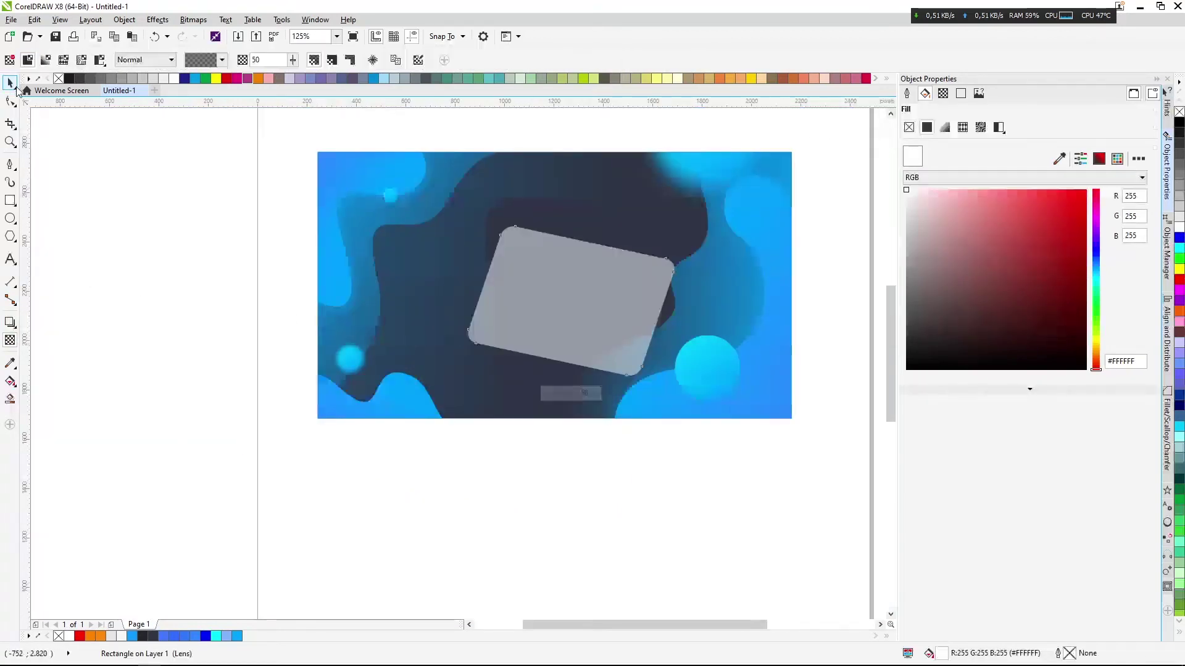
# Move the translucent card slightly up and left, to about X 1219 px and Y 2225 px
pyautogui.click(594, 308)
pyautogui.moveTo(594, 308)
pyautogui.mouseDown()
pyautogui.moveTo(575, 286)
pyautogui.moveTo(585, 292)
pyautogui.mouseUp()
pyautogui.scroll(2, 585, 291)
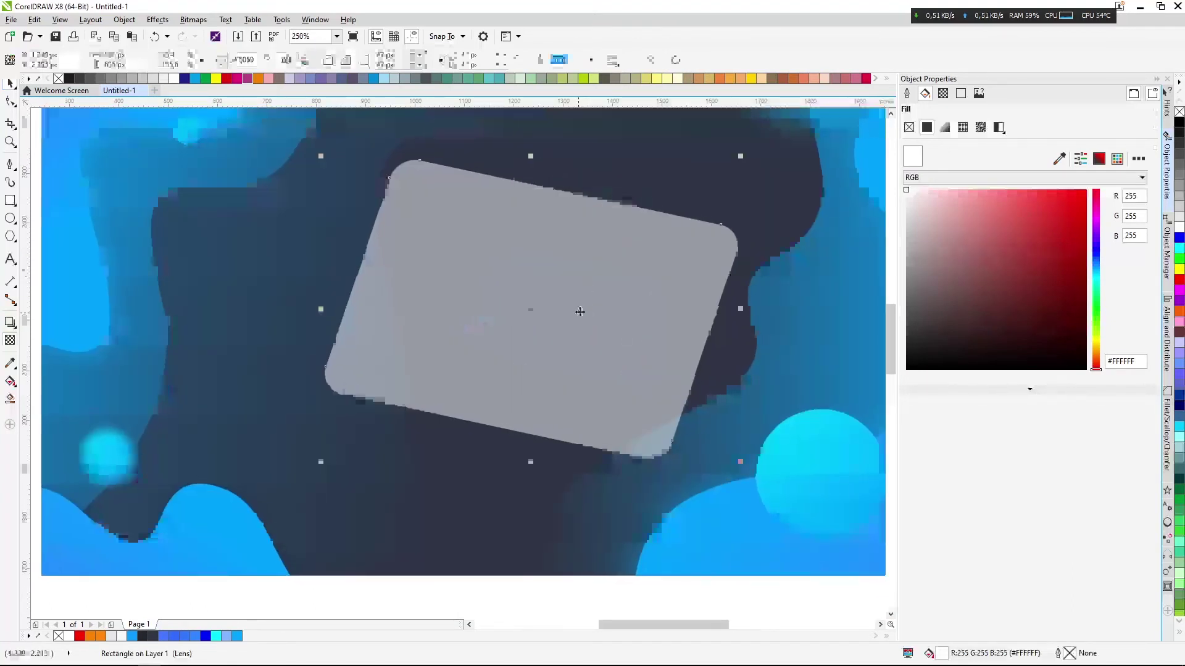
pyautogui.scroll(-4, 583, 318)
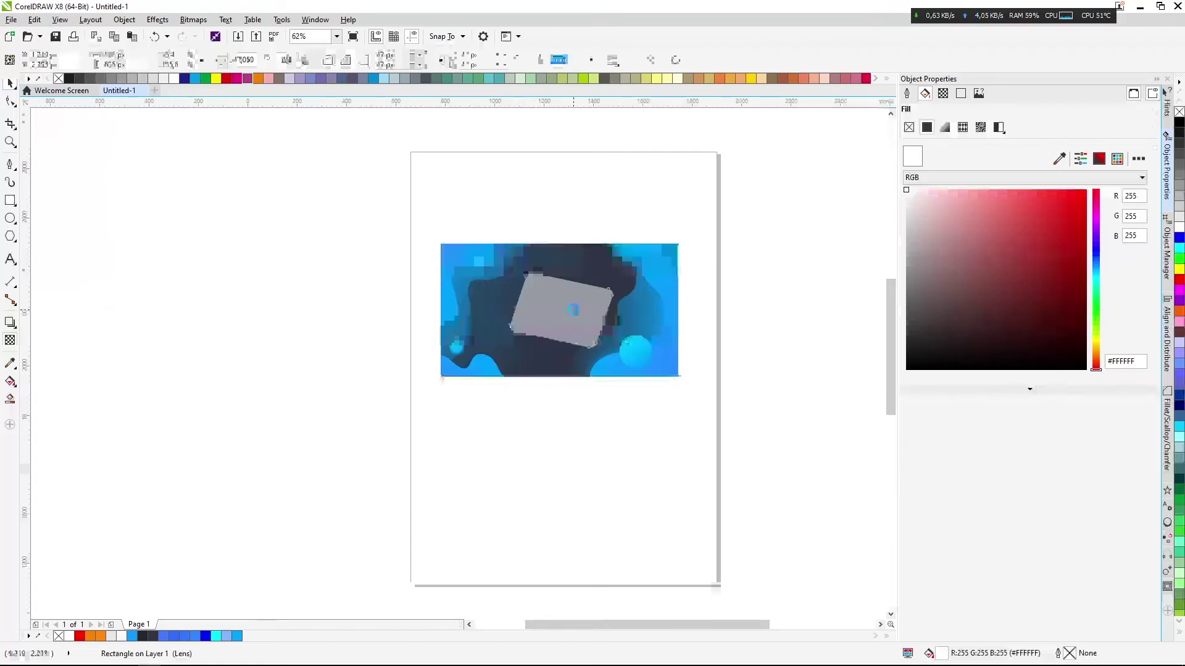
pyautogui.scroll(2, 574, 310)
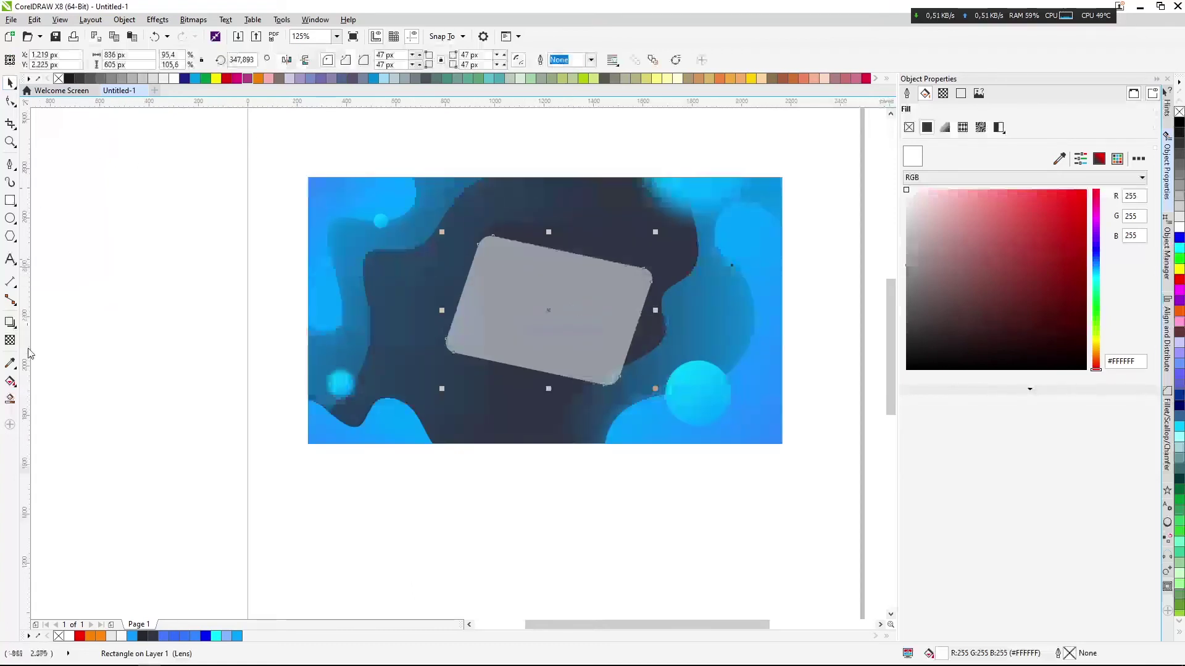
# Set the card's uniform transparency to 75
pyautogui.click(10, 340)
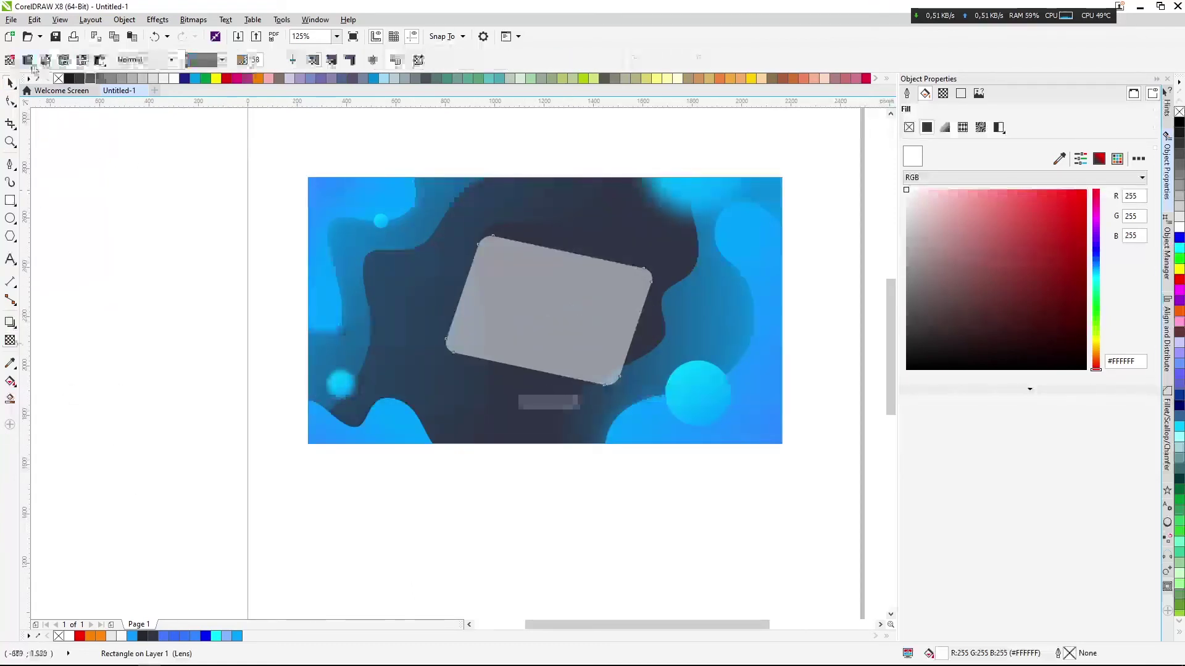
pyautogui.click(222, 59)
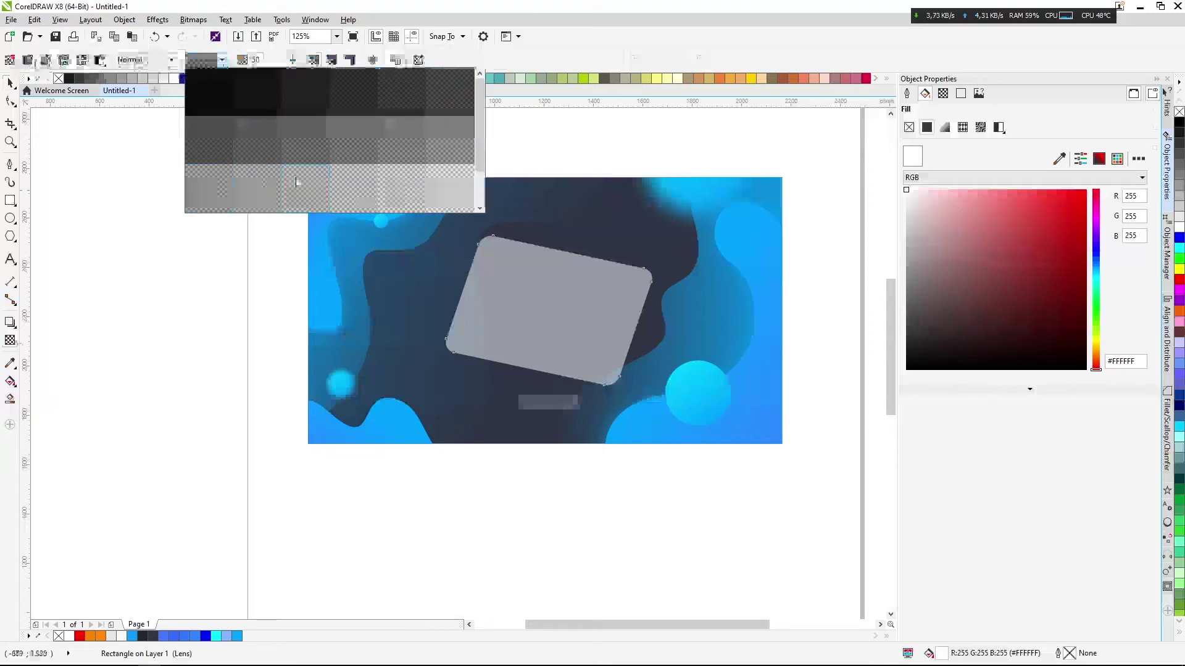
pyautogui.click(296, 182)
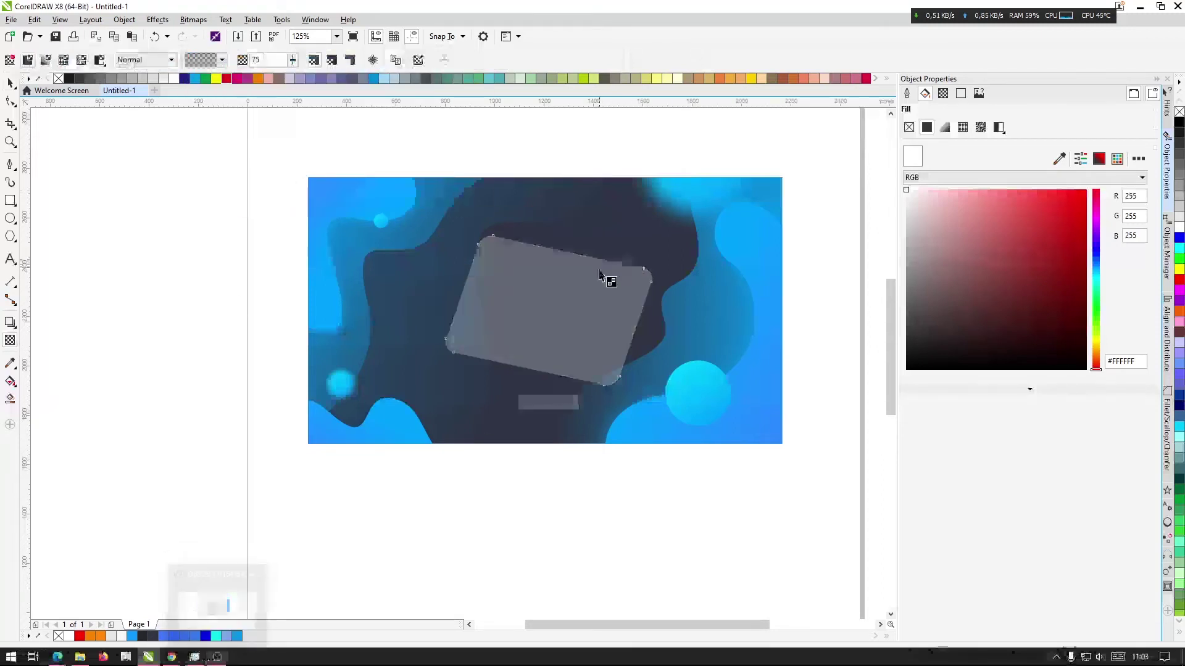
pyautogui.scroll(2, 602, 273)
pyautogui.click(11, 82)
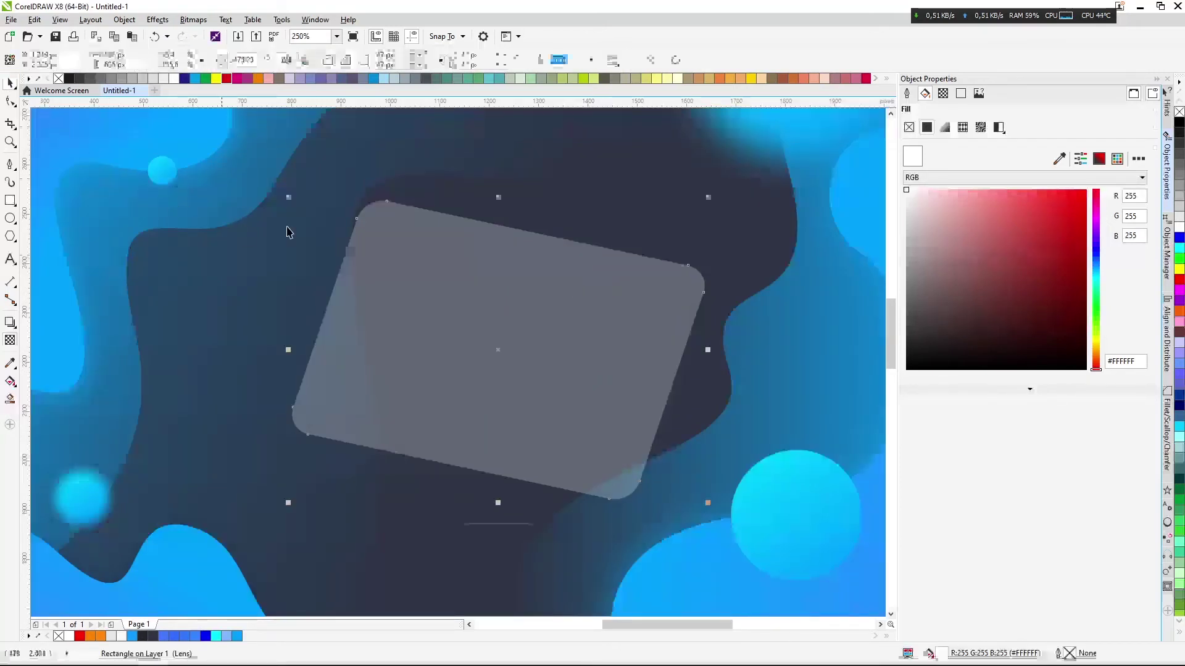
# Place a copy of the whole 1920 × 1080 px background below and to the right of the original
pyautogui.scroll(-2, 448, 281)
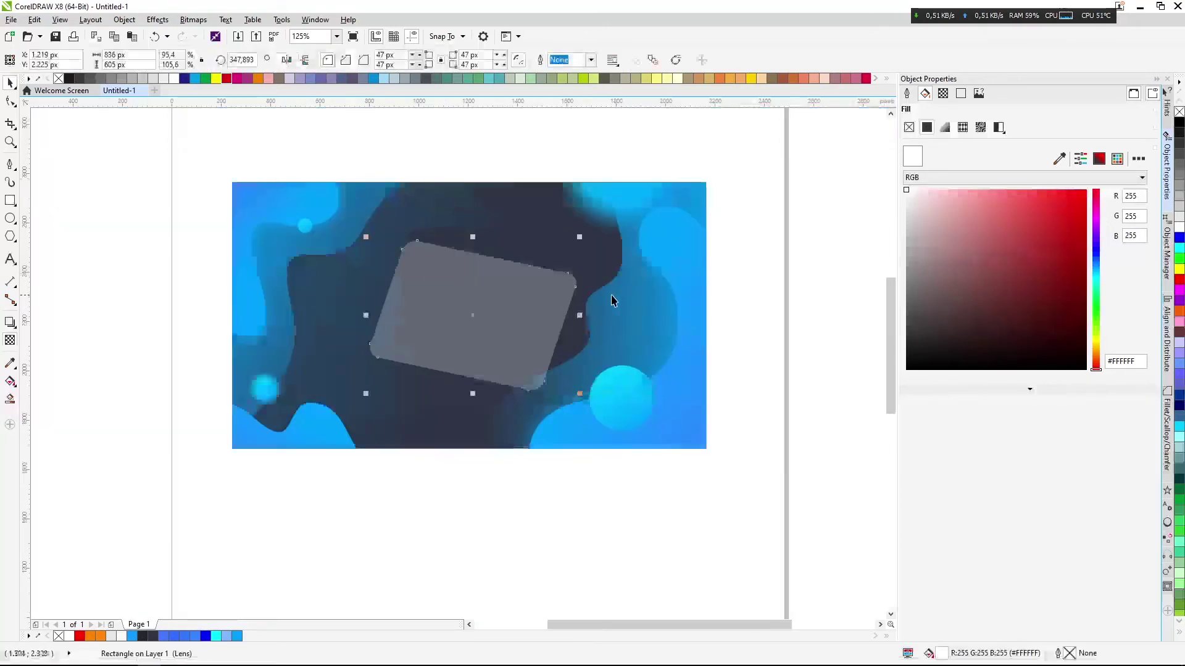
pyautogui.click(657, 296)
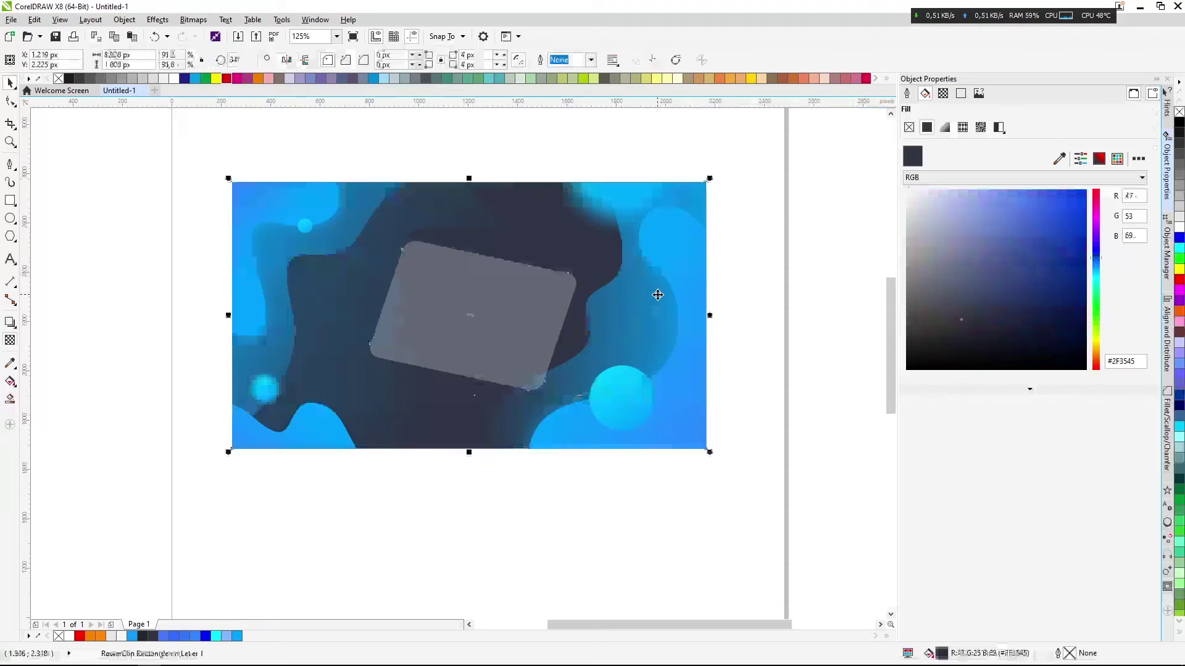
pyautogui.moveTo(502, 304); pyautogui.dragTo(765, 441)
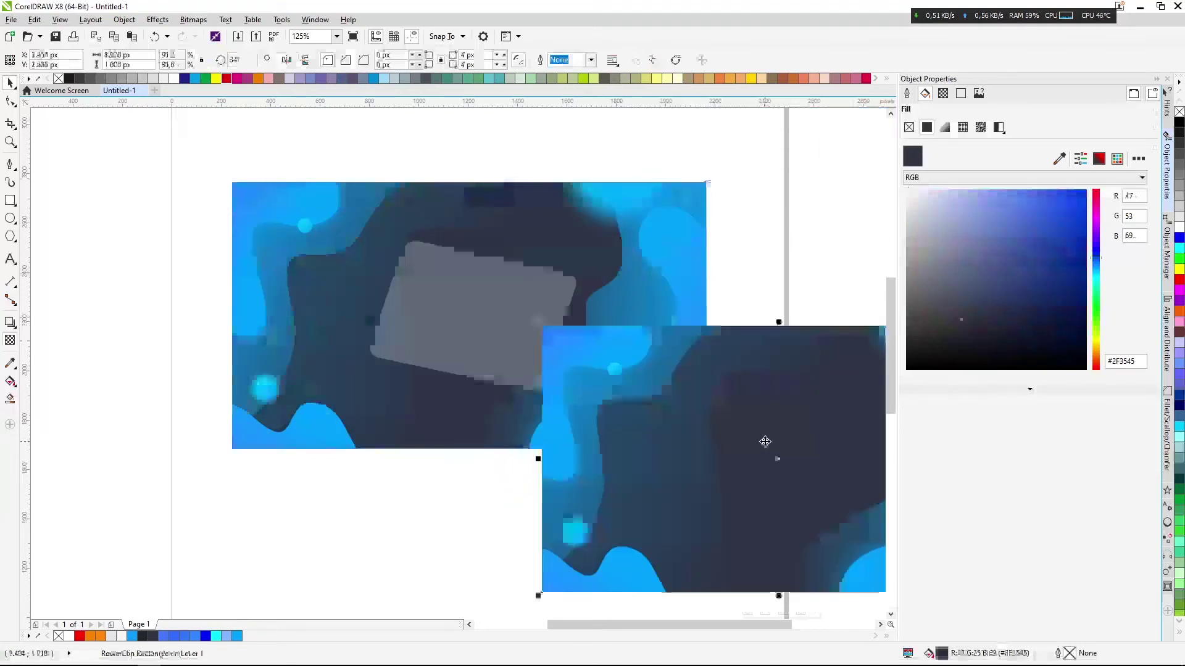
pyautogui.rightClick(765, 440)
pyautogui.press('Escape')
pyautogui.press('Escape')
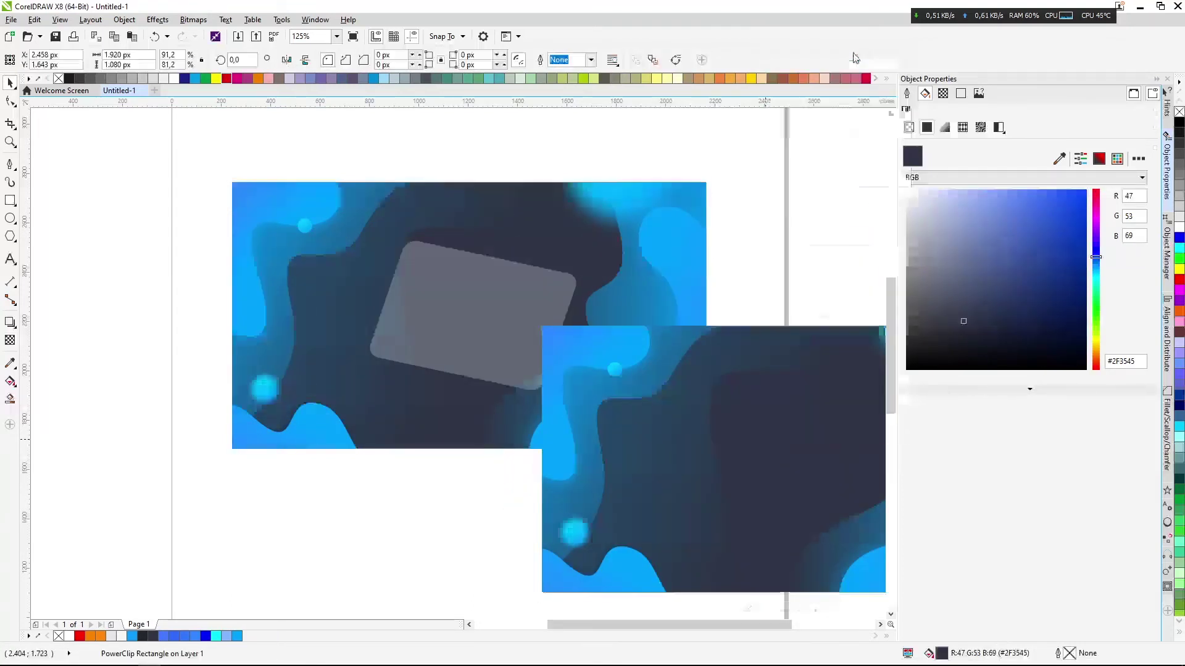
# Put the background copy inside the tilted card as PowerClip contents and align it exactly over the original background
pyautogui.click(407, 339)
pyautogui.doubleClick(488, 304)
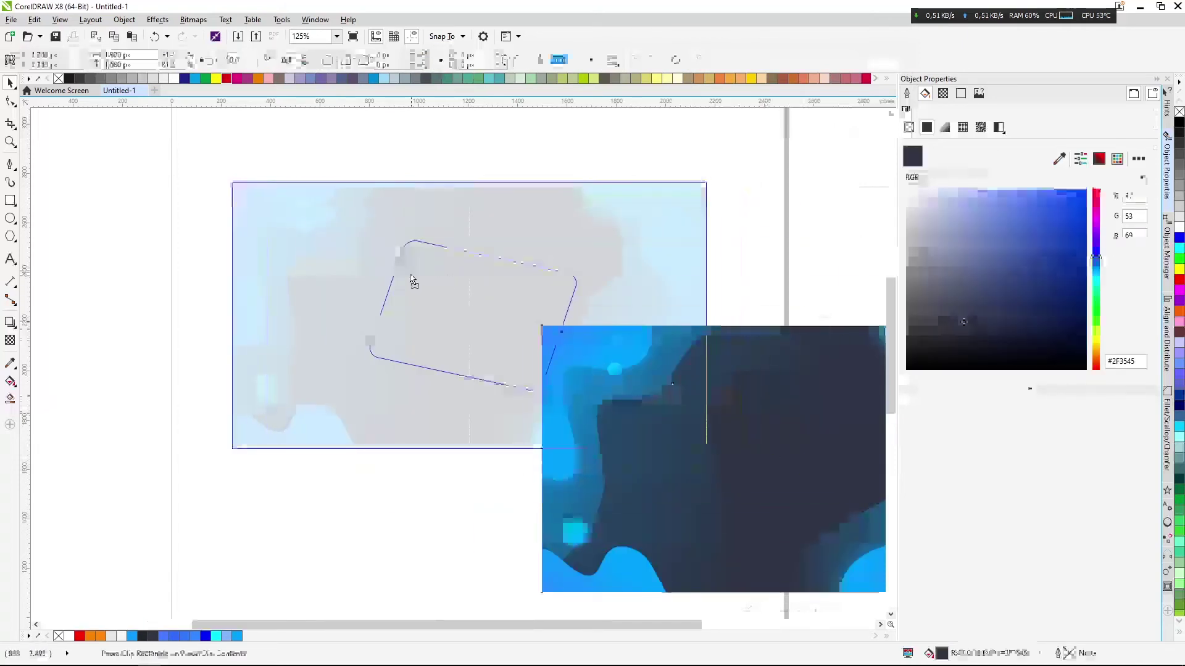
pyautogui.press('p')
# Convert the background copy inside the card to a 300 dpi, 24-bit RGB bitmap
pyautogui.click(193, 20)
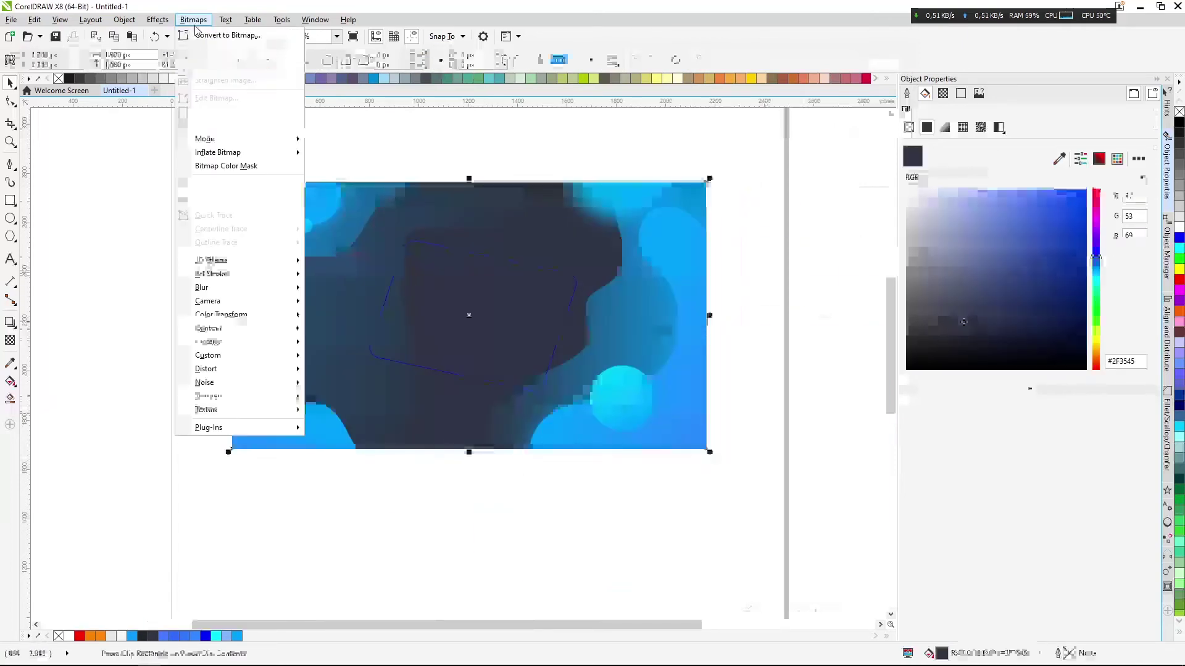
pyautogui.click(209, 32)
pyautogui.click(556, 402)
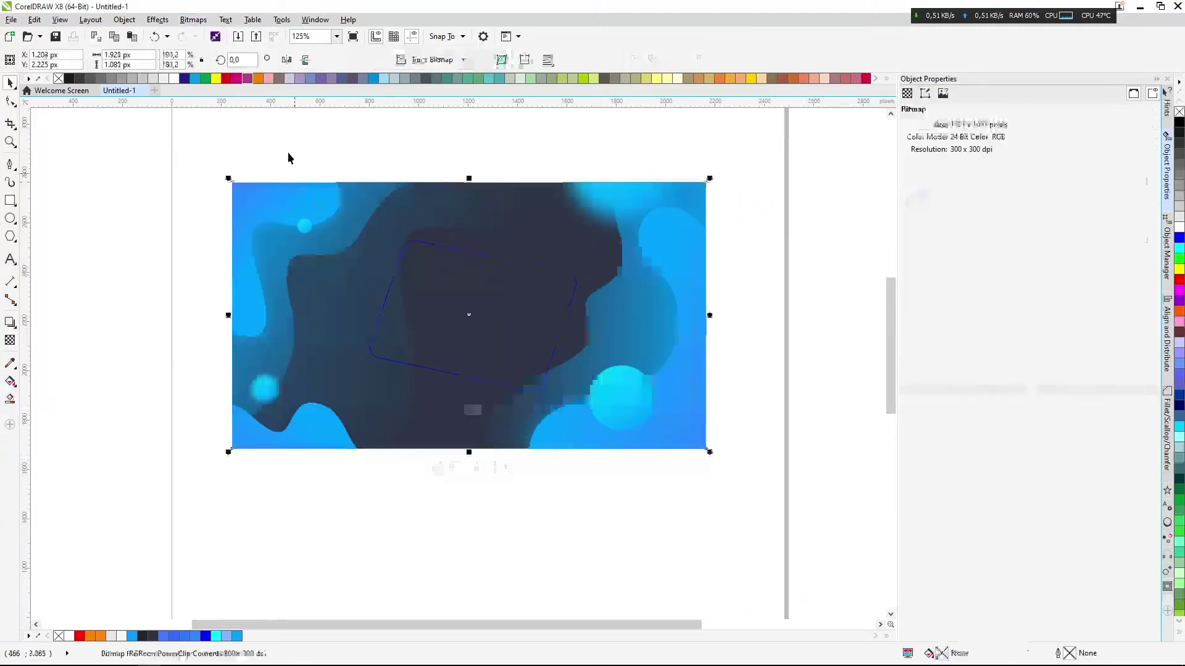
pyautogui.click(193, 19)
pyautogui.click(208, 33)
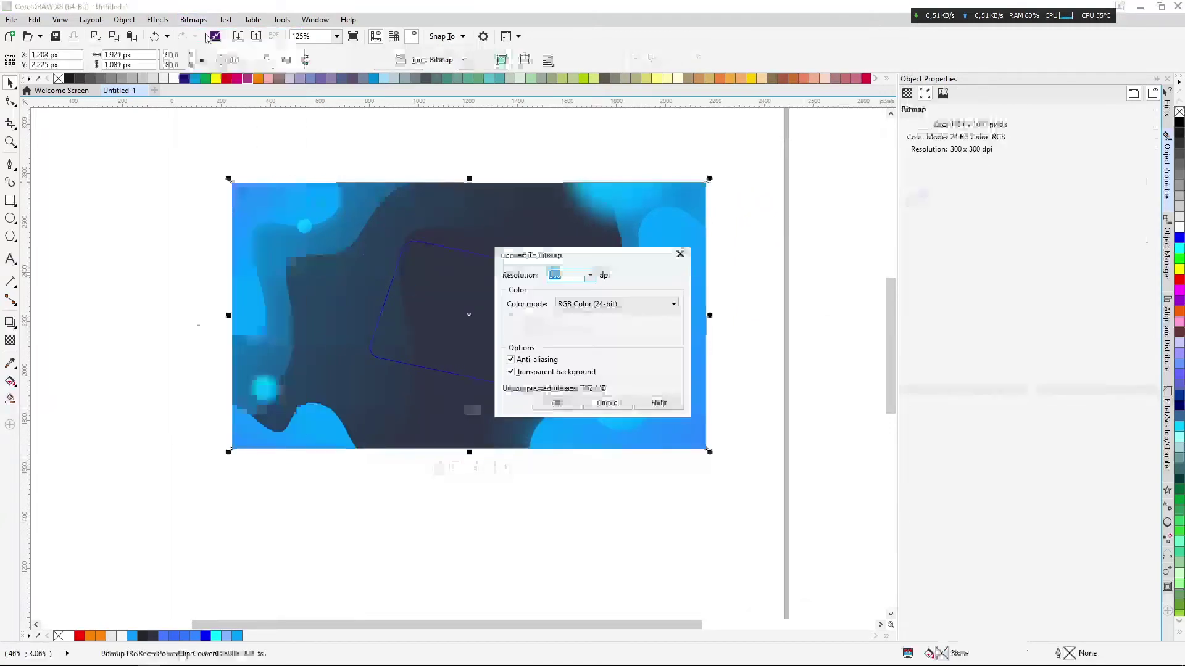
pyautogui.click(608, 403)
# Apply a Gaussian Blur with a radius of 4.9 pixels to the background bitmap inside the card and finish editing the PowerClip
pyautogui.click(193, 19)
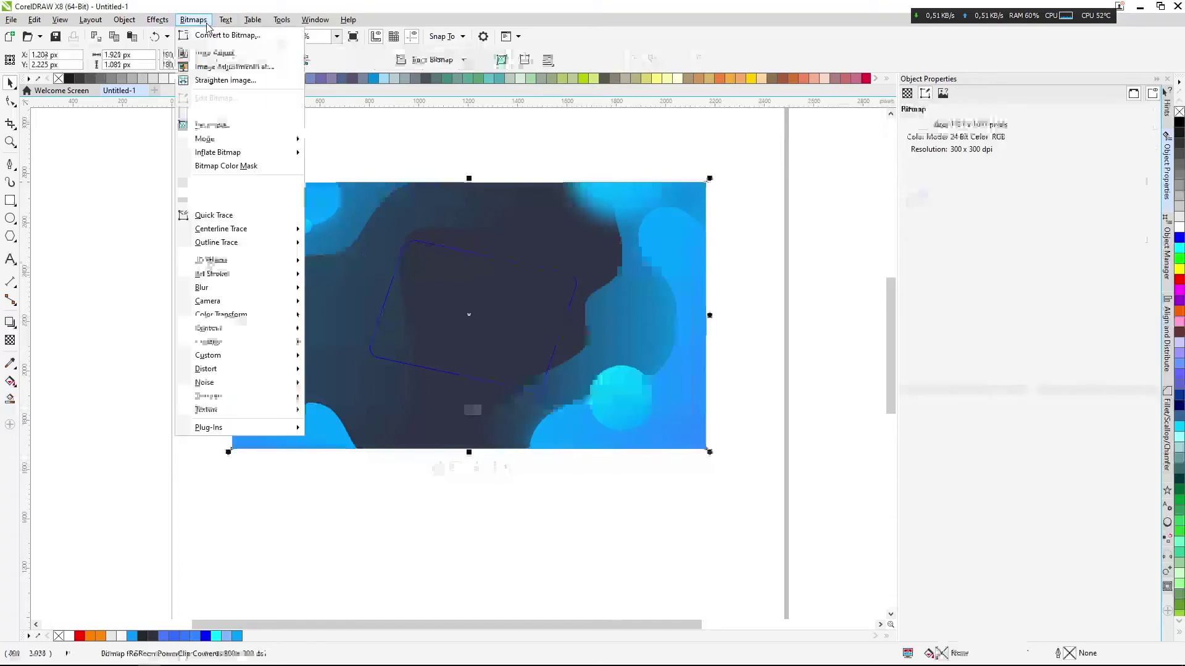
pyautogui.moveTo(203, 287)
pyautogui.click(343, 302)
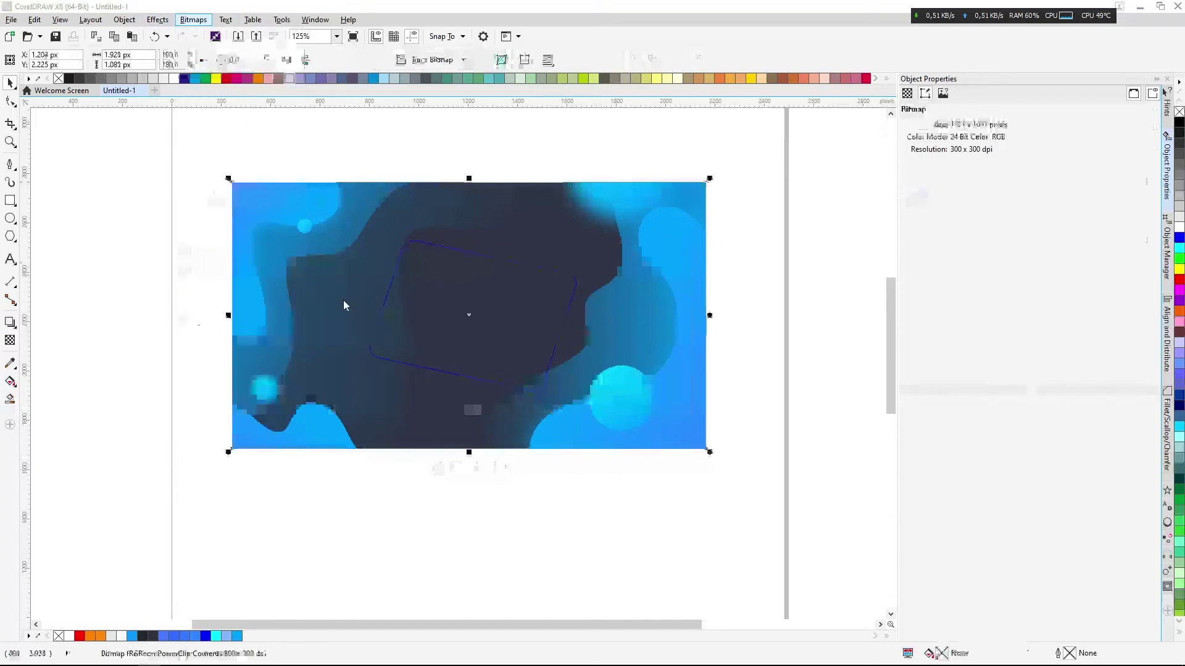
pyautogui.moveTo(539, 327); pyautogui.dragTo(511, 328)
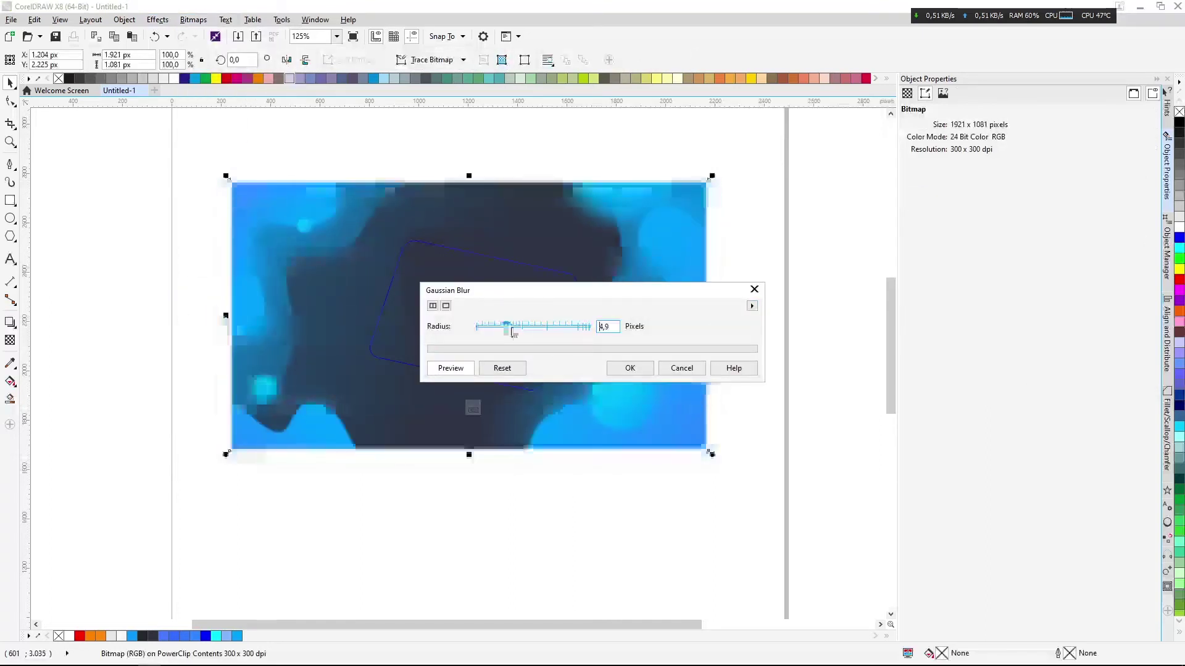
pyautogui.click(630, 368)
pyautogui.click(476, 409)
pyautogui.click(529, 479)
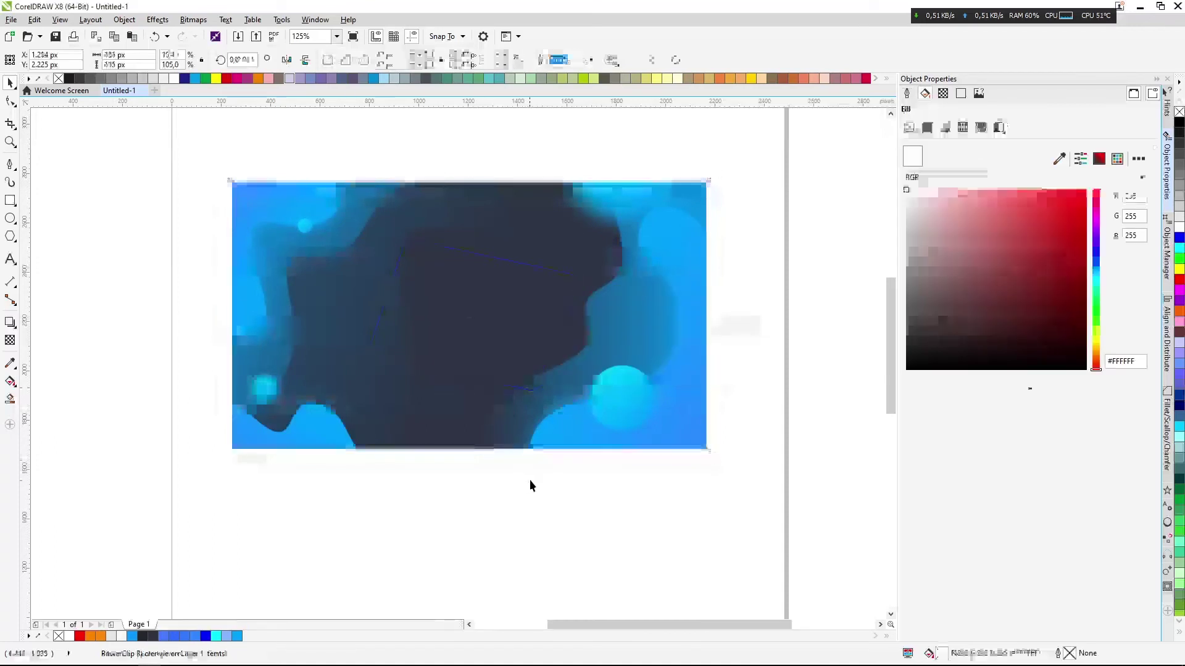
# Paste a copy of the glass card in place, then extract and delete the blurred bitmap from that copy
pyautogui.scroll(4, 497, 358)
pyautogui.scroll(-2, 457, 341)
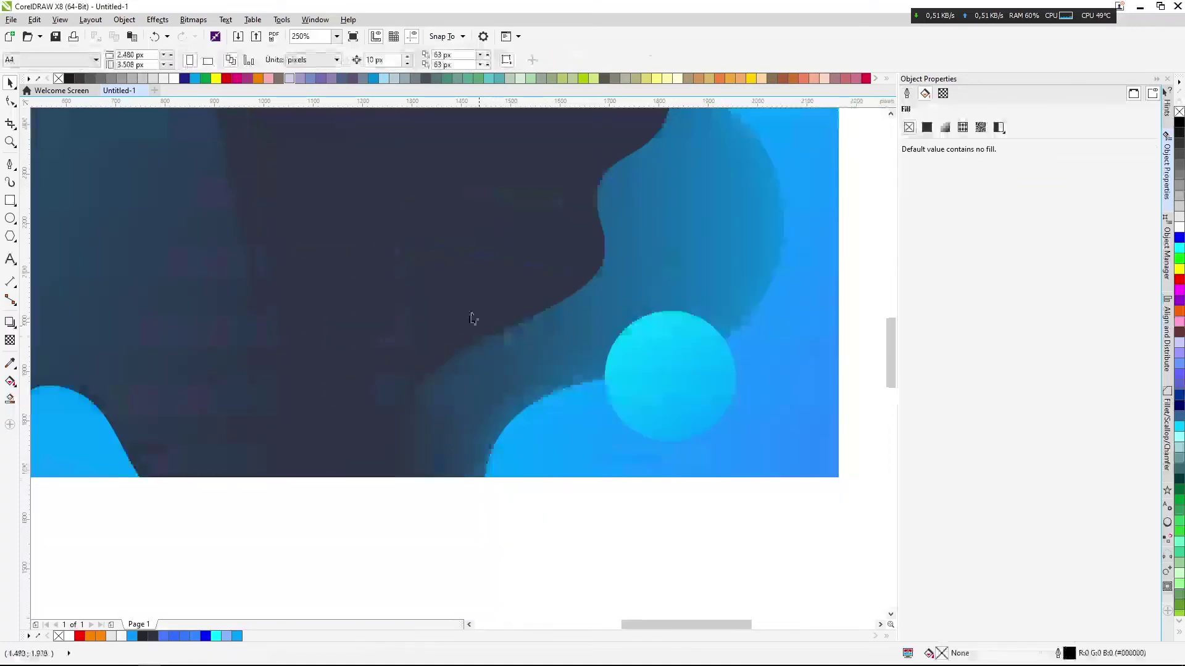
pyautogui.click(473, 341)
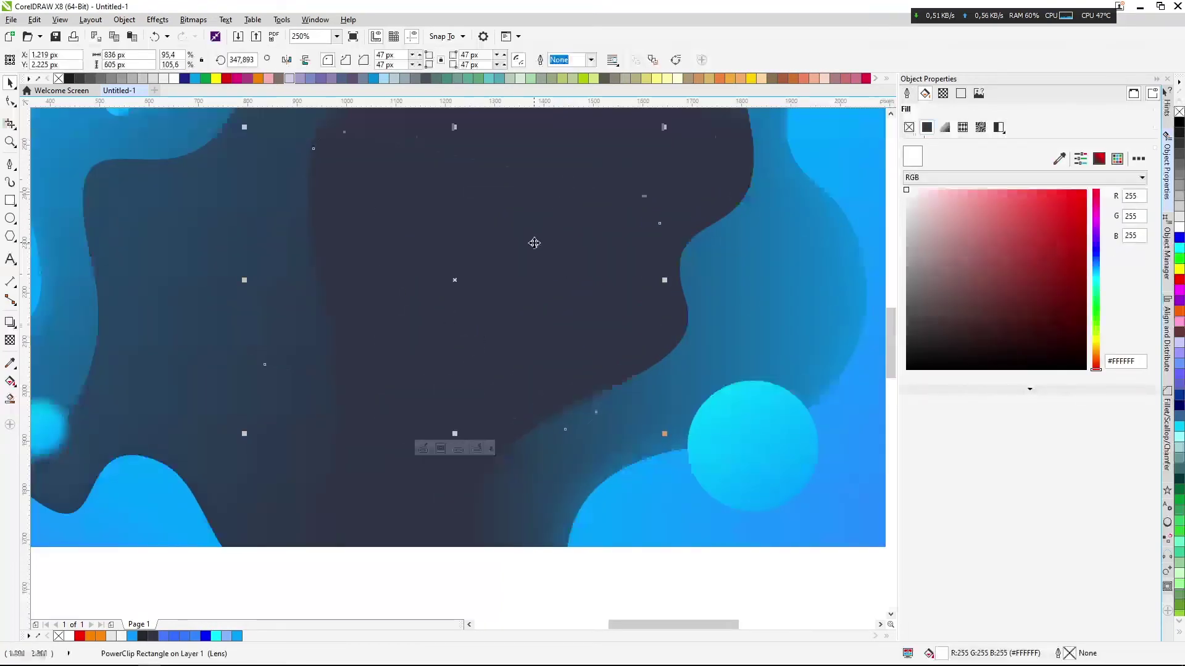
pyautogui.rightClick(535, 244)
pyautogui.click(557, 294)
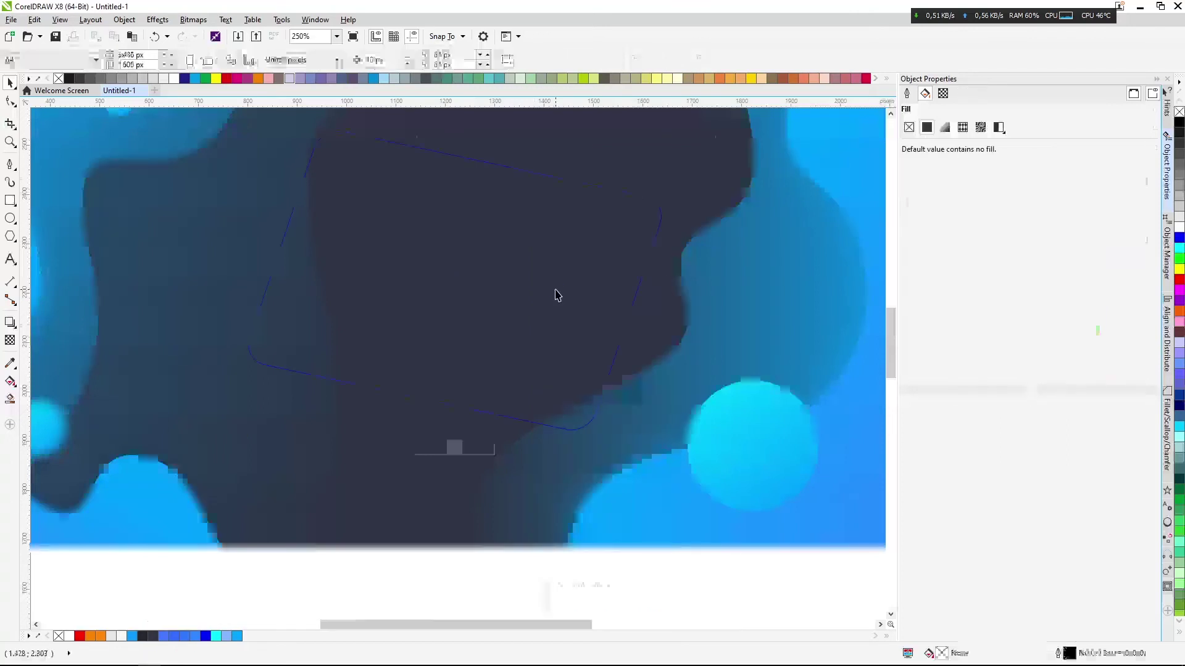
pyautogui.rightClick(550, 254)
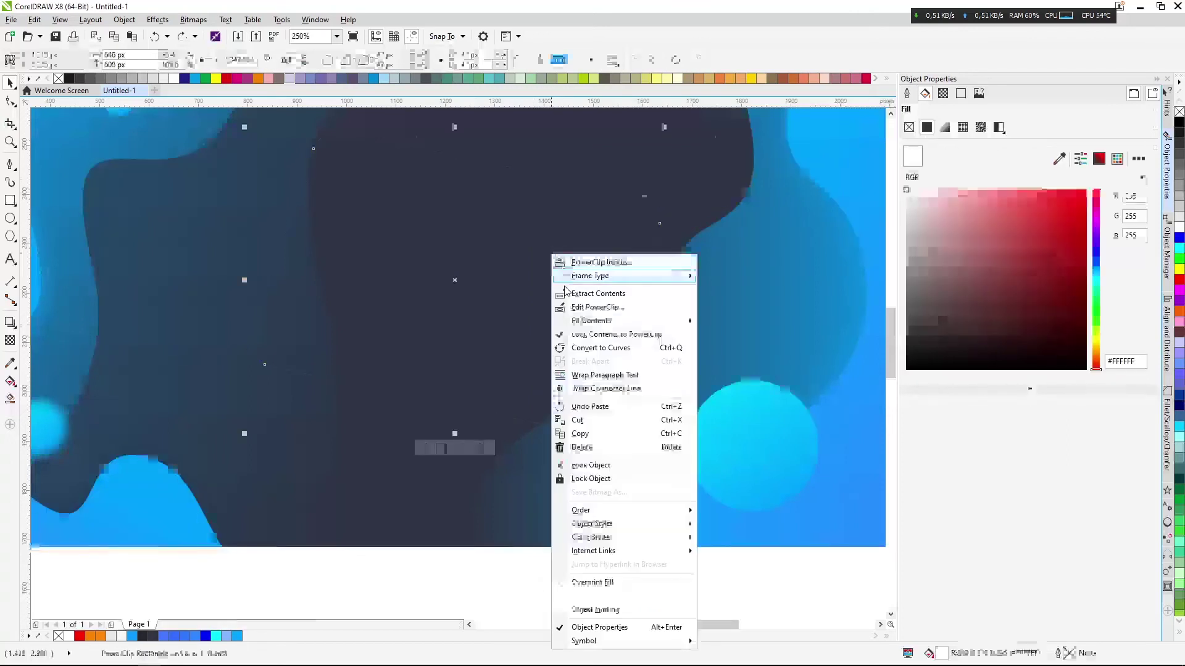
pyautogui.click(569, 294)
pyautogui.scroll(-4, 534, 288)
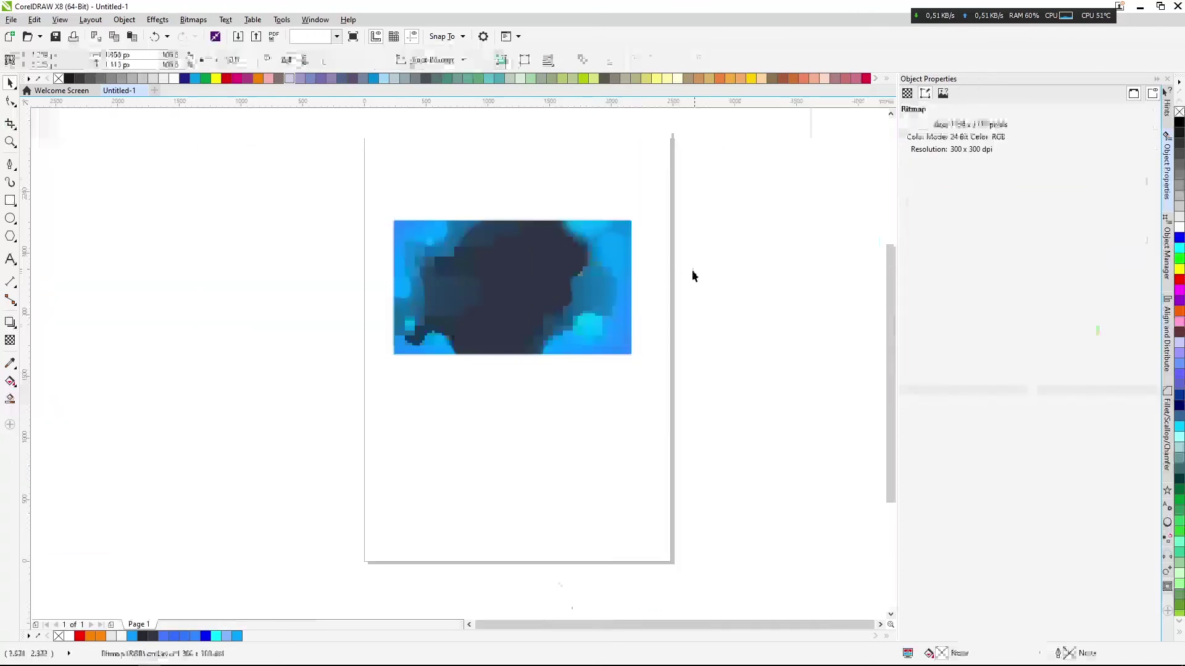
pyautogui.scroll(5, 576, 281)
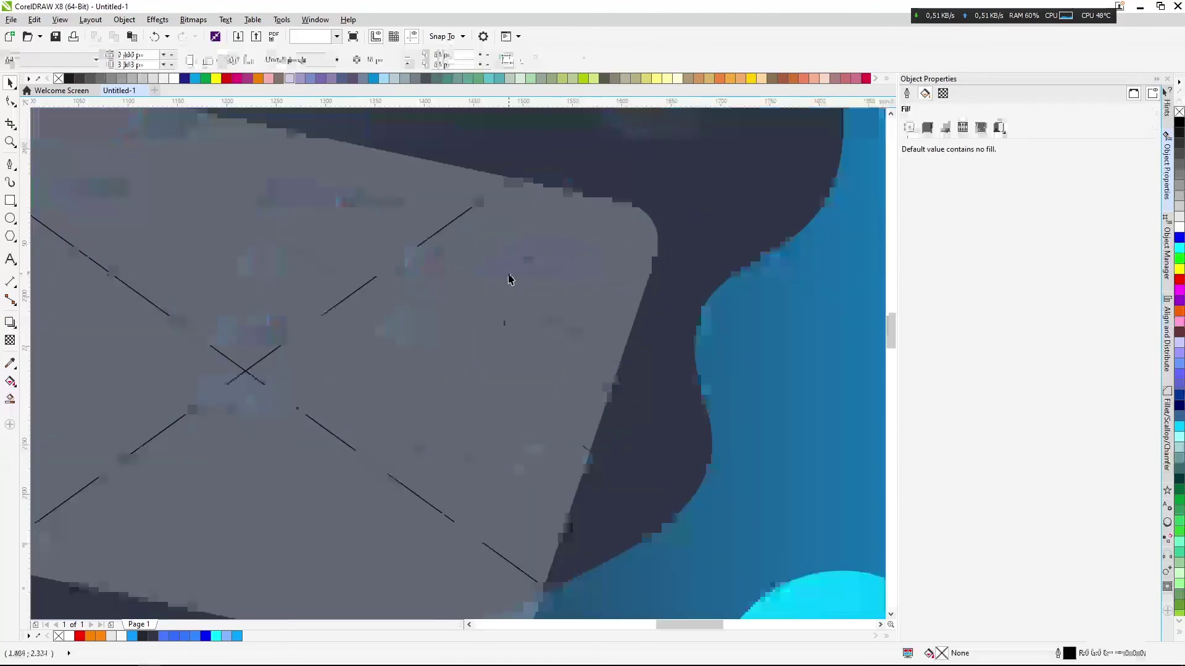
# Set the emptied card copy's frame type to None so it is a plain rectangle
pyautogui.rightClick(510, 278)
pyautogui.moveTo(551, 293)
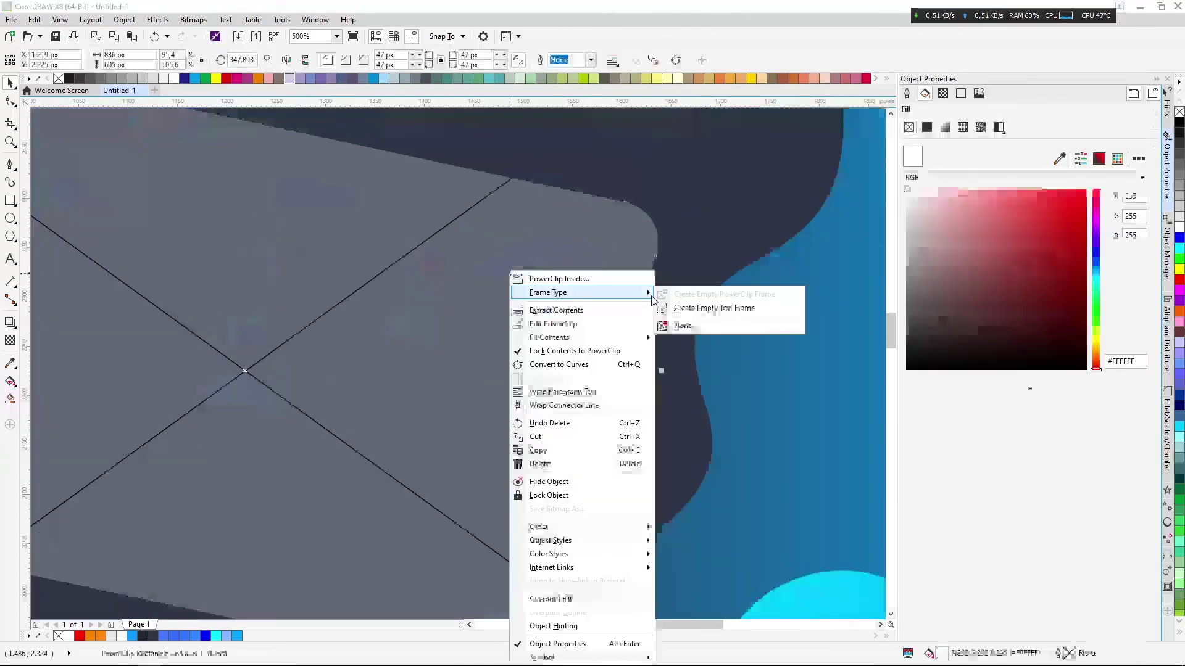
pyautogui.click(542, 219)
pyautogui.scroll(-5, 539, 228)
pyautogui.scroll(5, 518, 250)
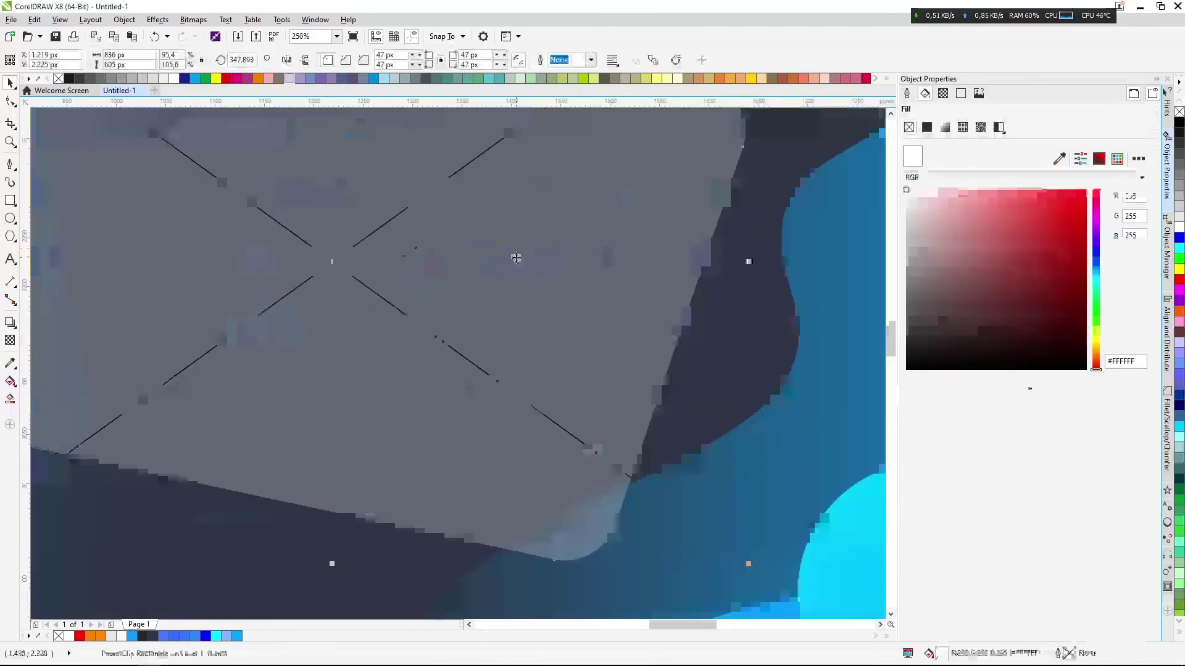
pyautogui.rightClick(517, 256)
pyautogui.moveTo(591, 277)
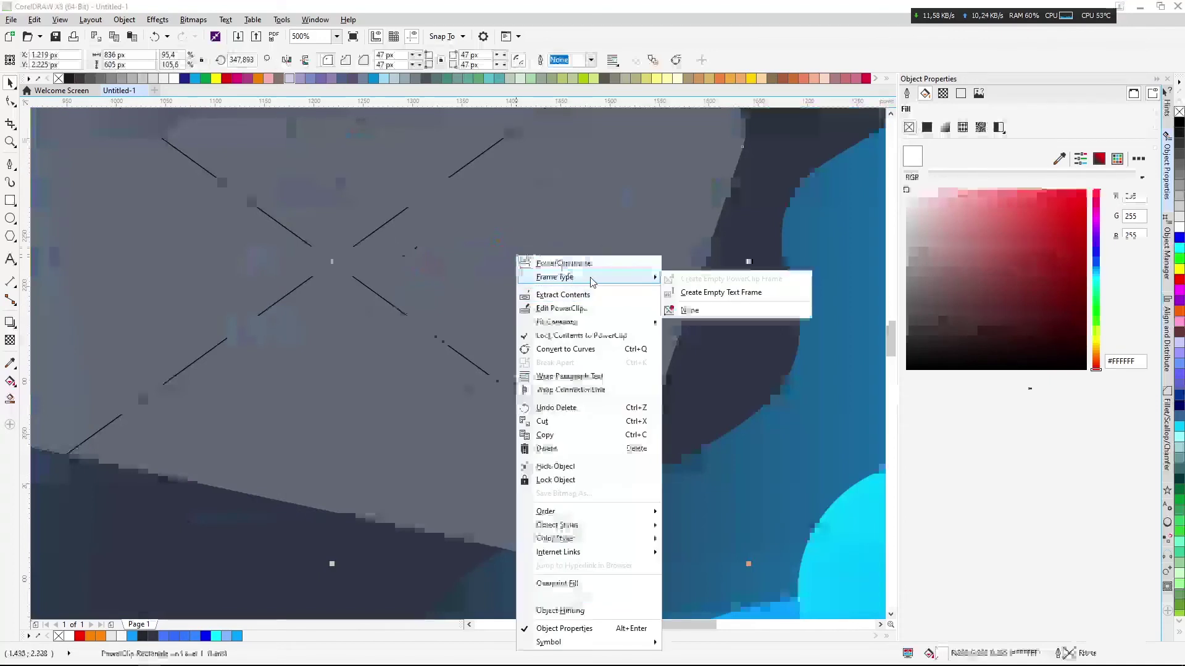
pyautogui.click(678, 308)
pyautogui.scroll(-3, 489, 280)
pyautogui.scroll(1, 664, 334)
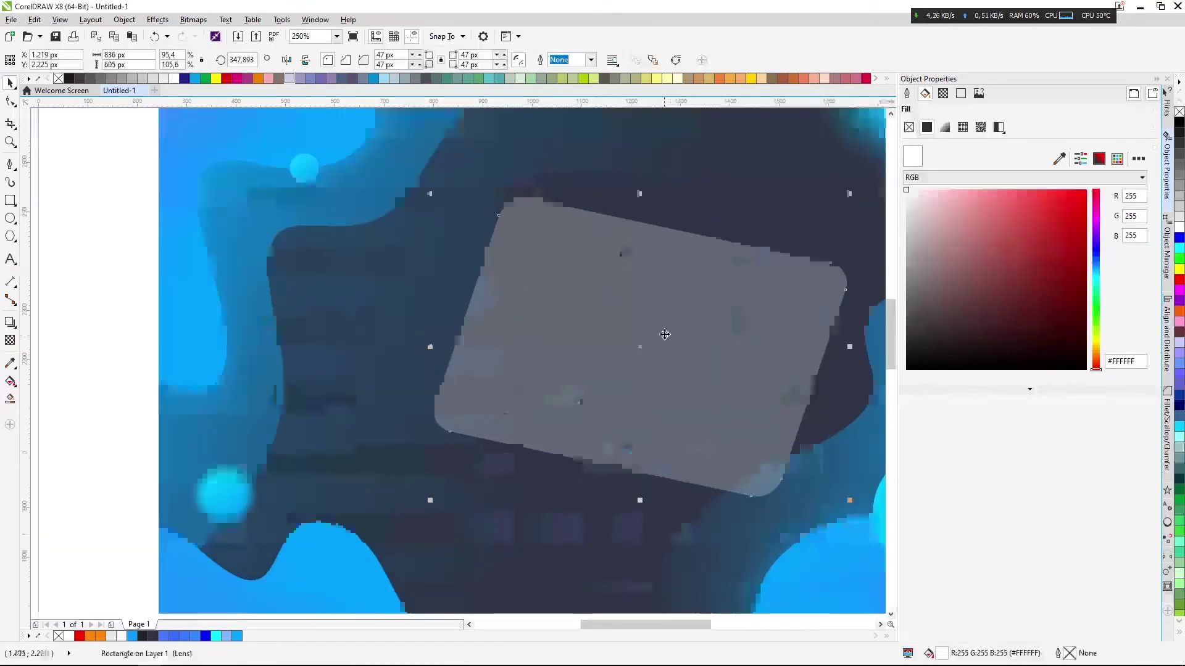
# Give the copied card rectangle a white outline 0.05 cm wide
pyautogui.moveTo(853, 272); pyautogui.dragTo(795, 280)
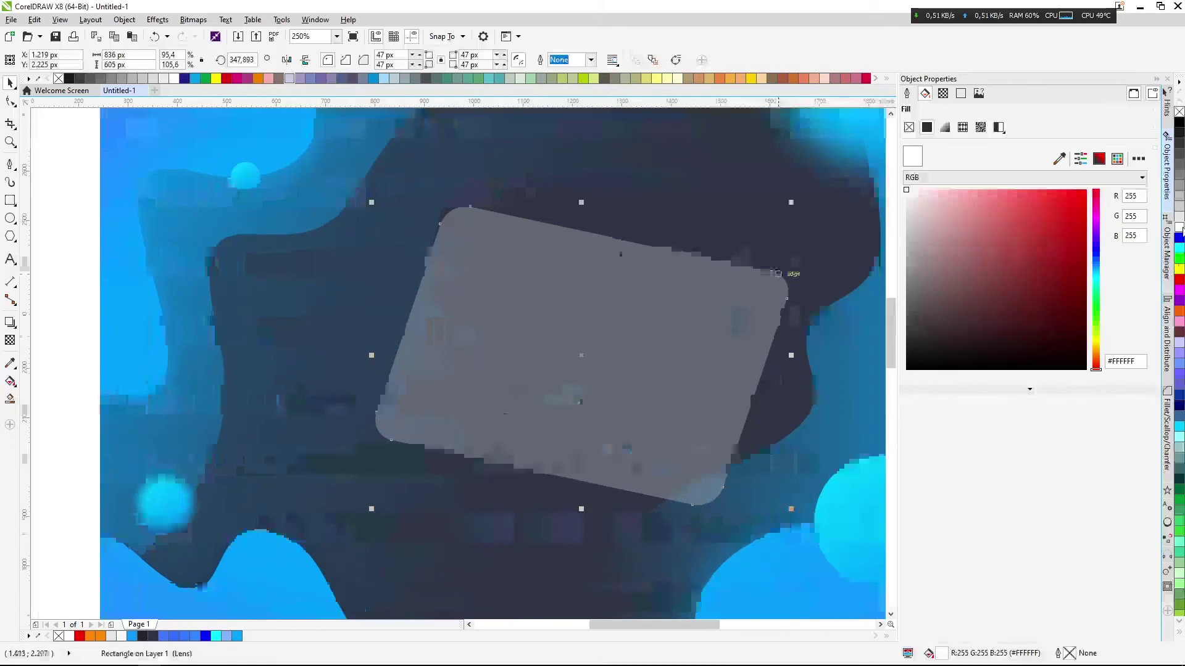
pyautogui.press('Down')
pyautogui.click(906, 94)
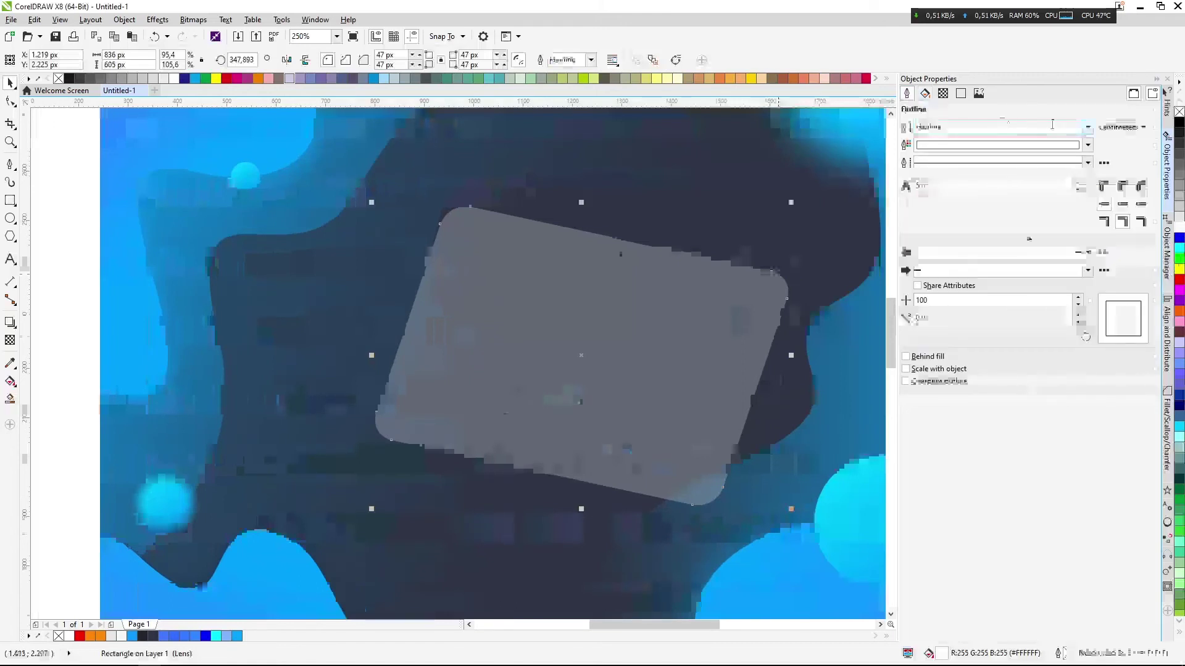
pyautogui.click(1087, 127)
pyautogui.click(981, 185)
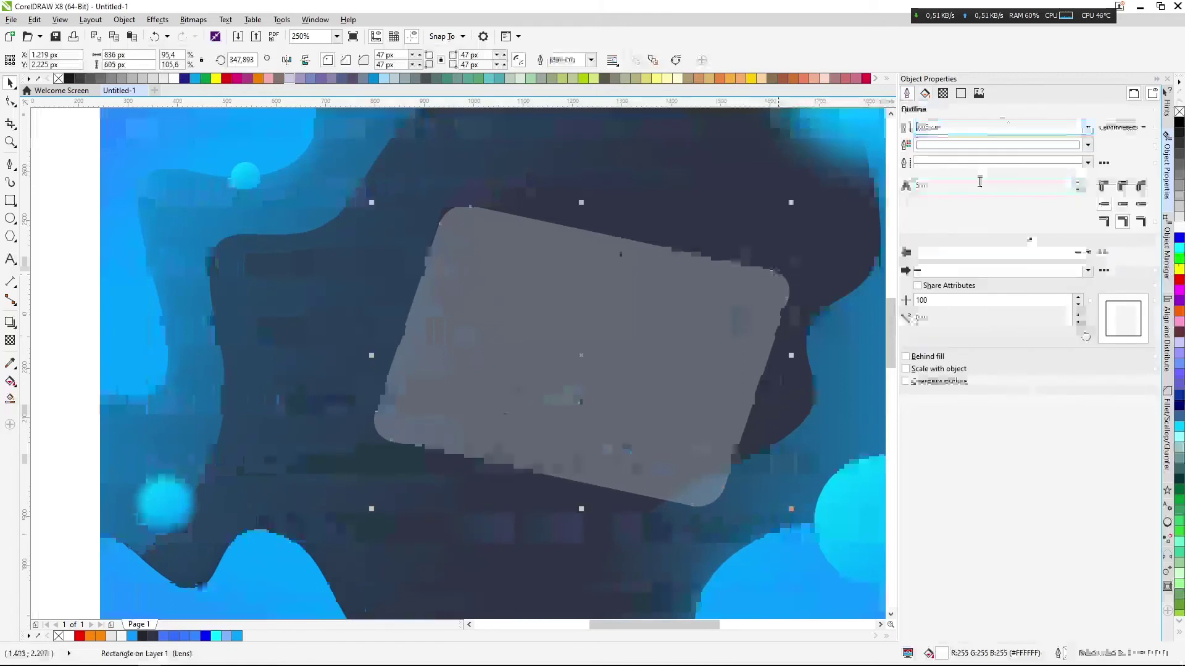
pyautogui.hscroll(1, 72, 294)
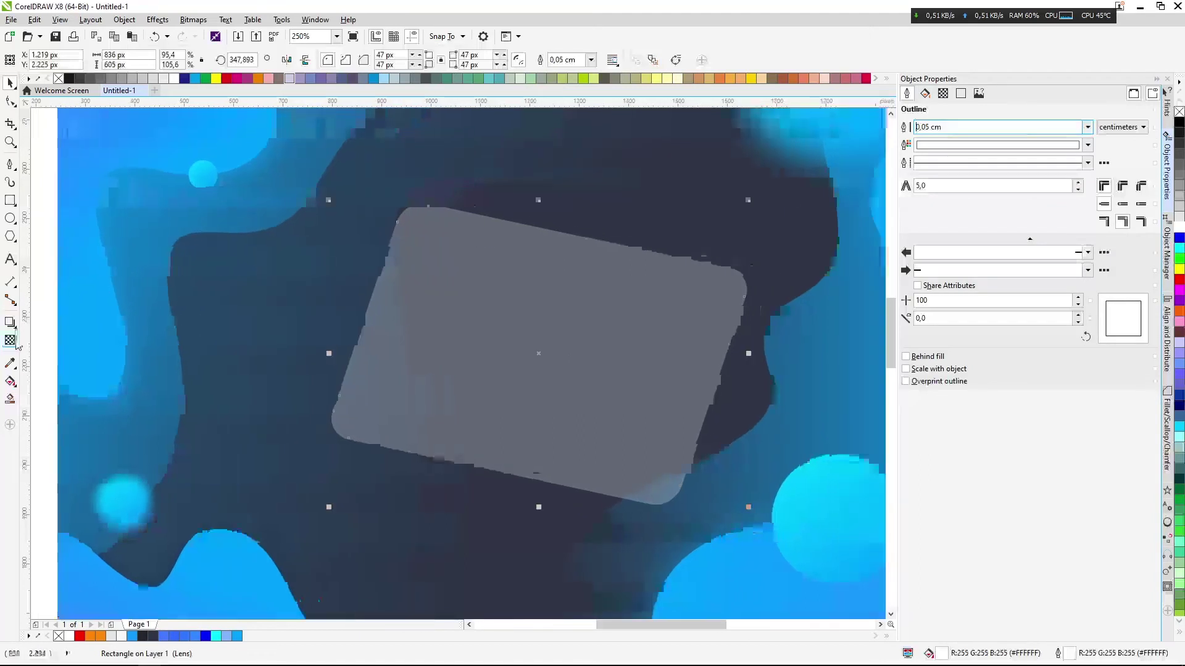
# Remove the transparency and the white fill from the copied card rectangle, keeping only its outline
pyautogui.click(10, 340)
pyautogui.click(10, 59)
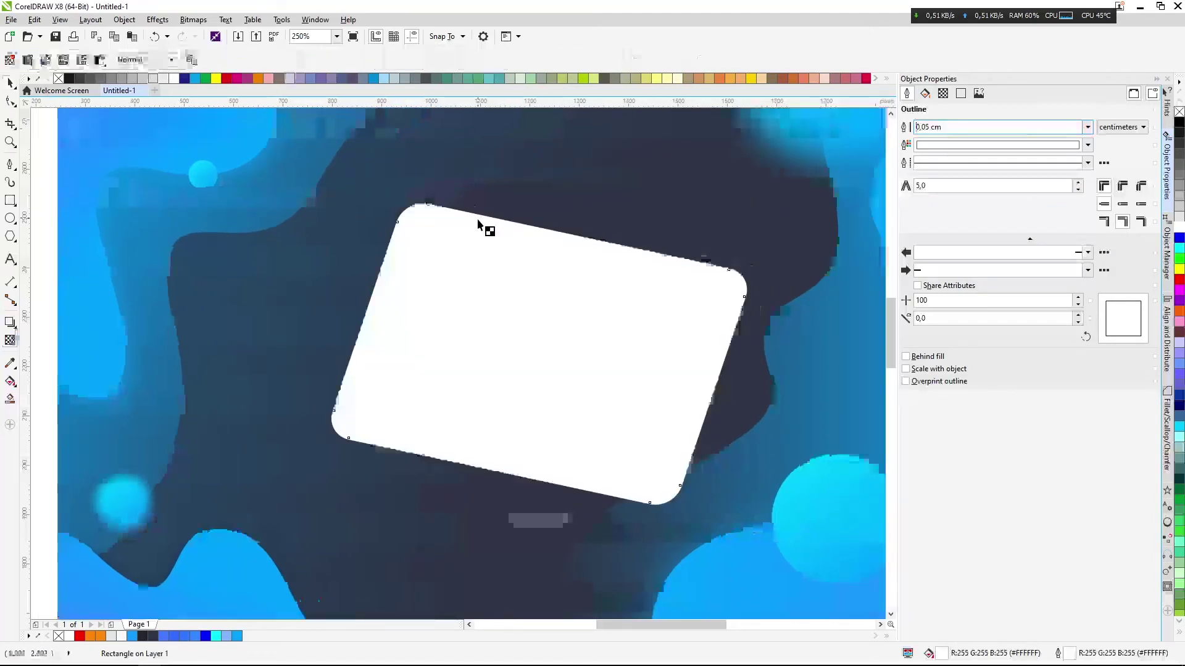
pyautogui.click(1179, 112)
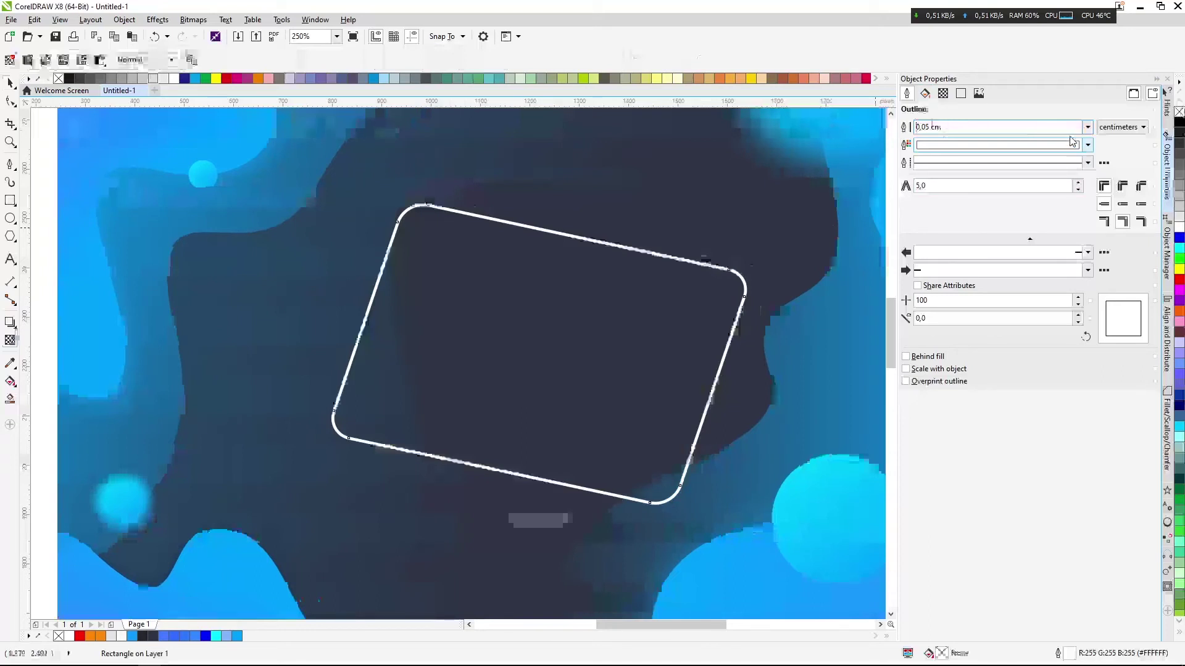
# Reduce the card outline's width to 0.02 cm
pyautogui.click(1088, 127)
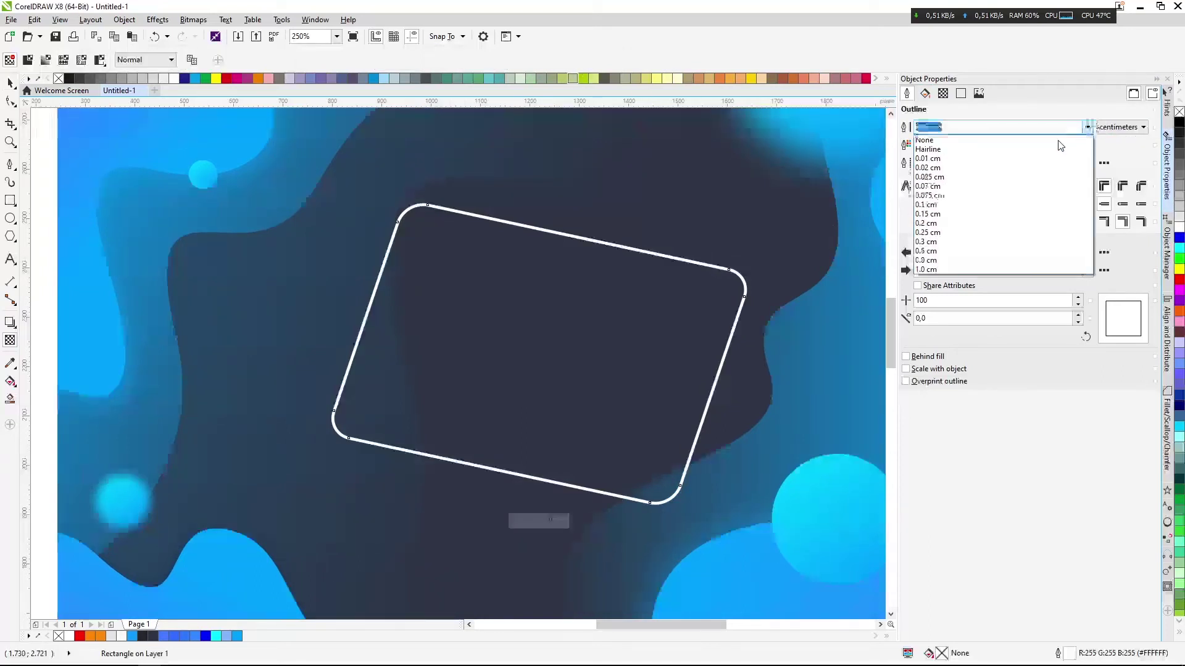
pyautogui.click(1018, 168)
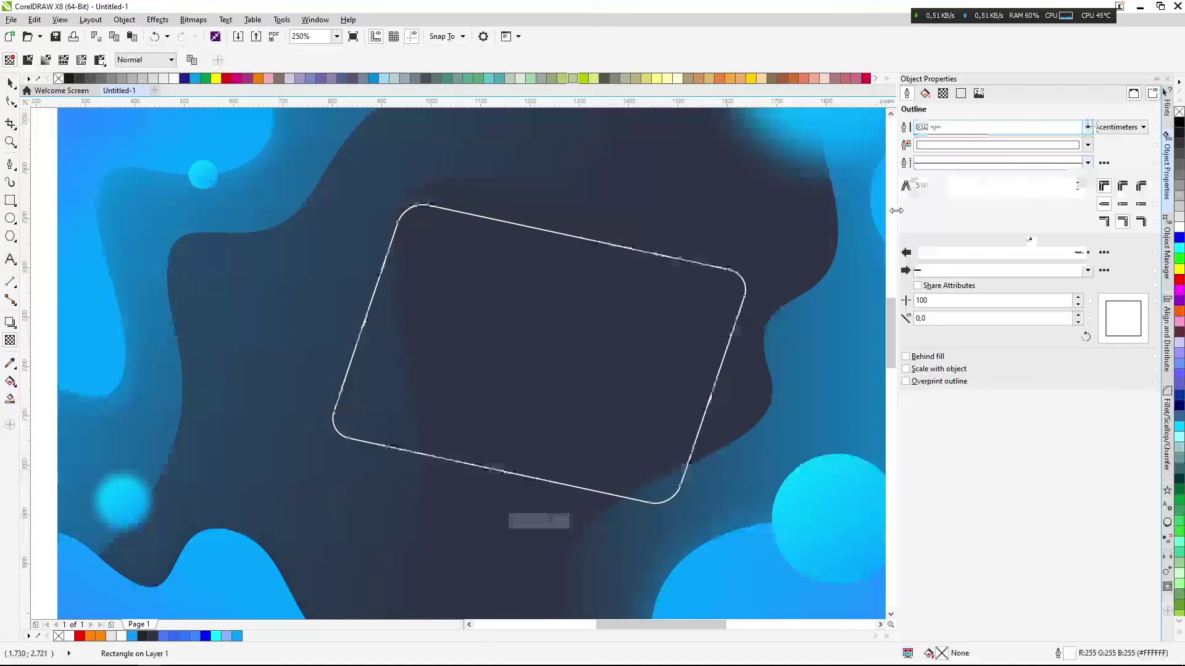
pyautogui.hscroll(2, 746, 331)
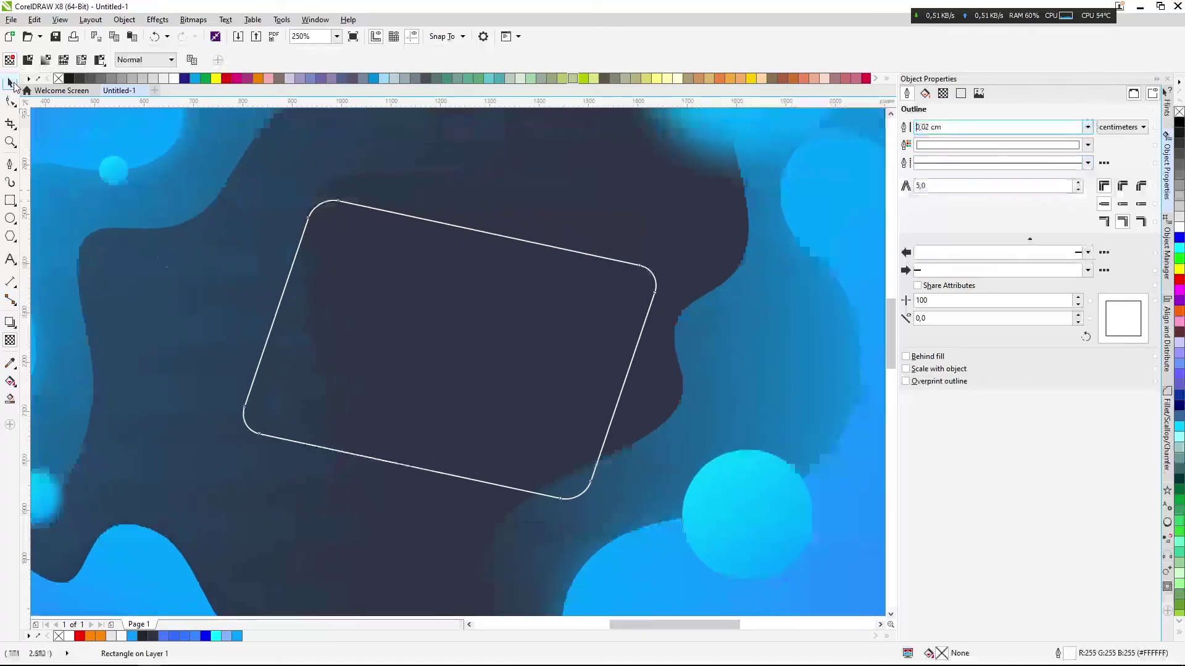
pyautogui.click(11, 83)
pyautogui.scroll(-5, 491, 367)
pyautogui.scroll(2, 470, 388)
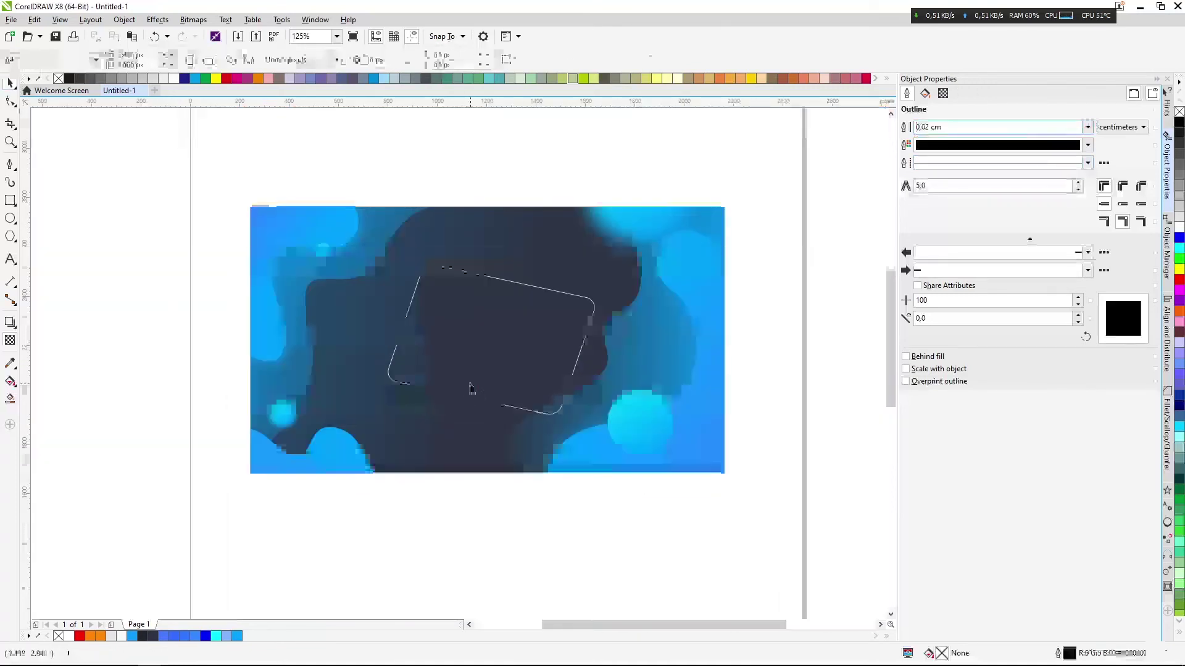
pyautogui.scroll(2, 533, 341)
# Fade the white card outline with a linear transparency from opaque beyond its upper-left corner to transparent beyond its lower-right corner
pyautogui.click(539, 317)
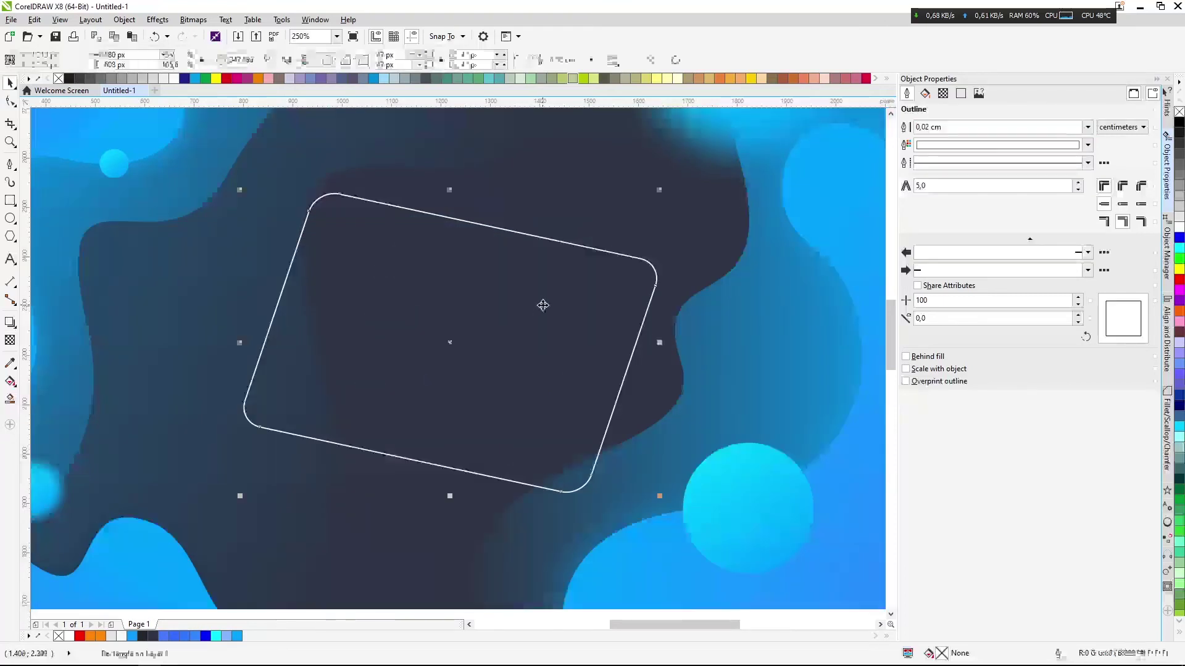
pyautogui.scroll(-2, 542, 304)
pyautogui.scroll(2, 530, 314)
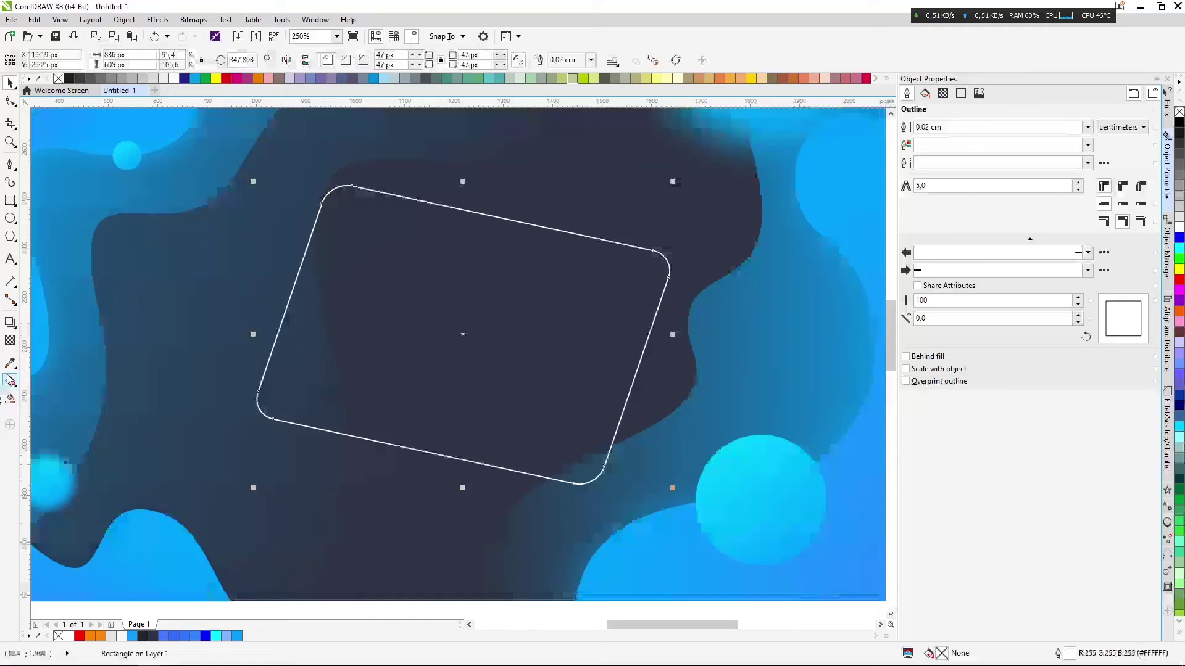
pyautogui.click(12, 341)
pyautogui.moveTo(334, 190); pyautogui.dragTo(610, 514)
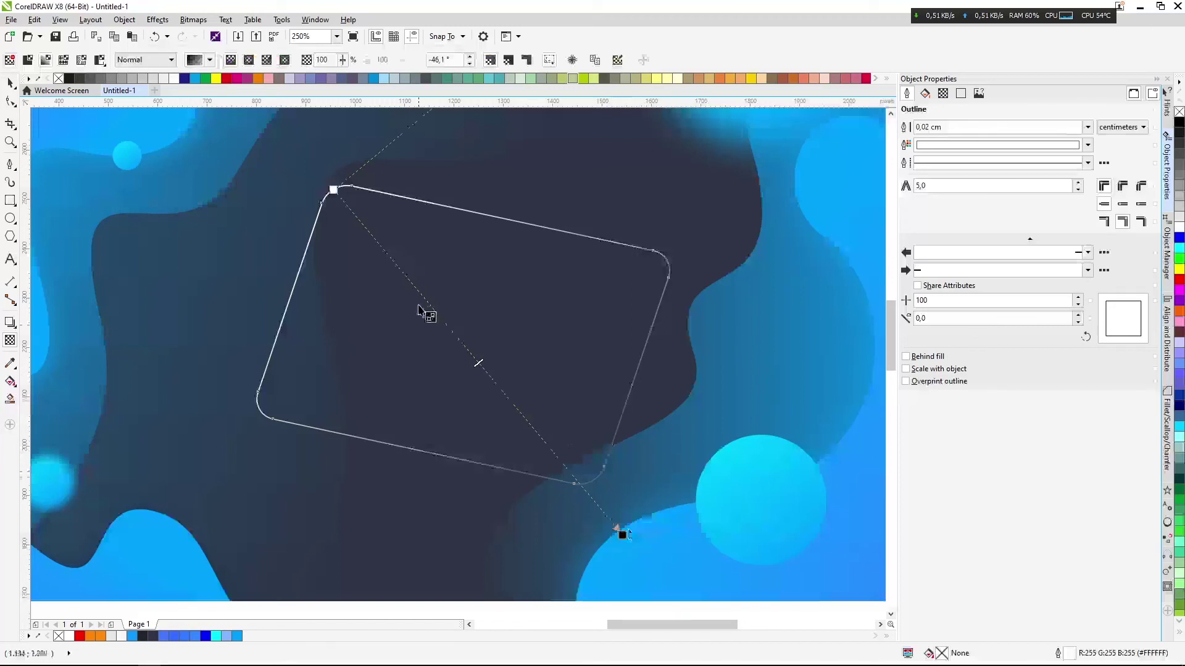
pyautogui.scroll(2, 500, 348)
pyautogui.moveTo(453, 279); pyautogui.dragTo(425, 234)
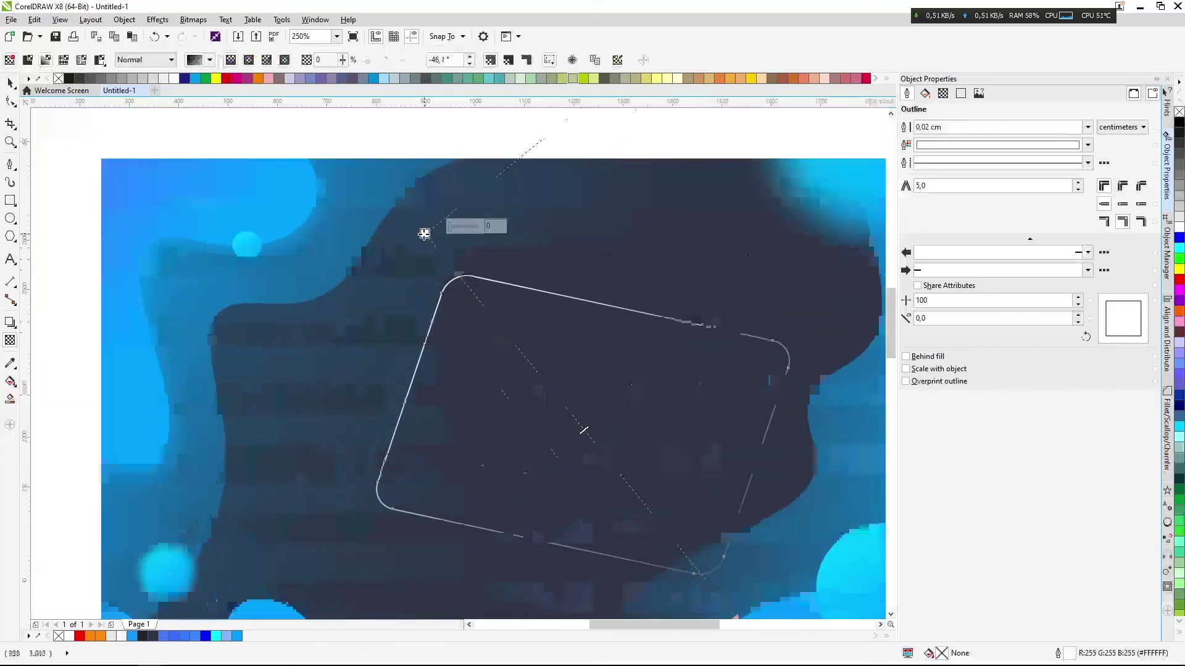
pyautogui.click(12, 83)
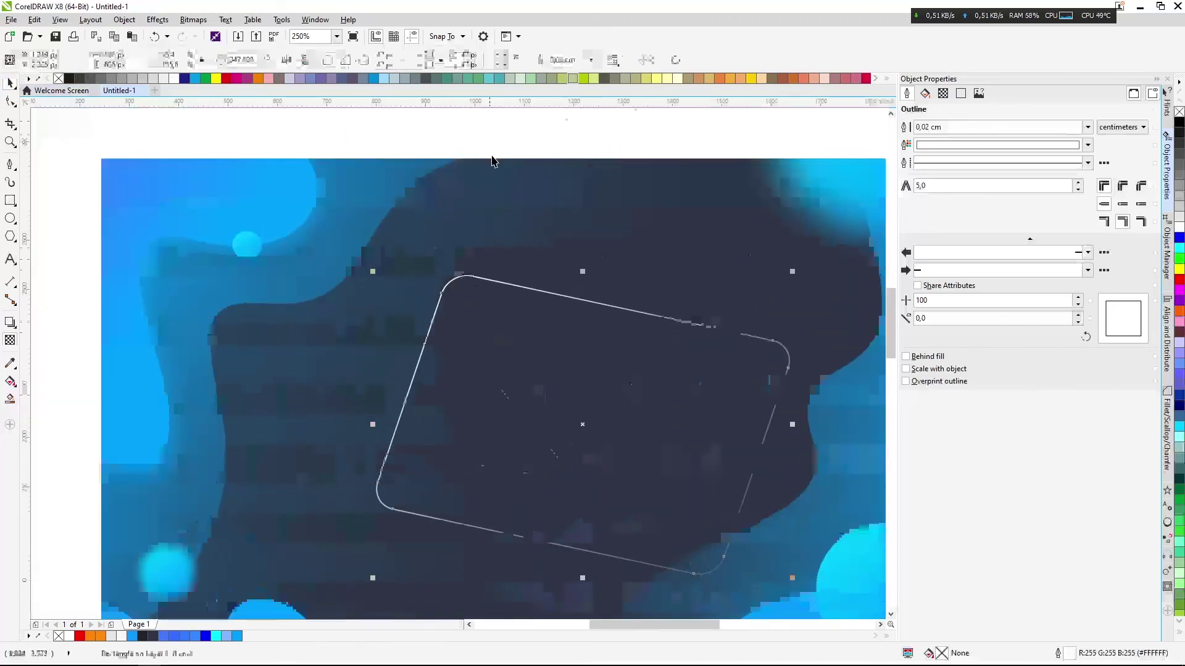
# Examine how the outline rectangle, the glass card and the background are stacked by selecting each one in the object list
pyautogui.press('F3')
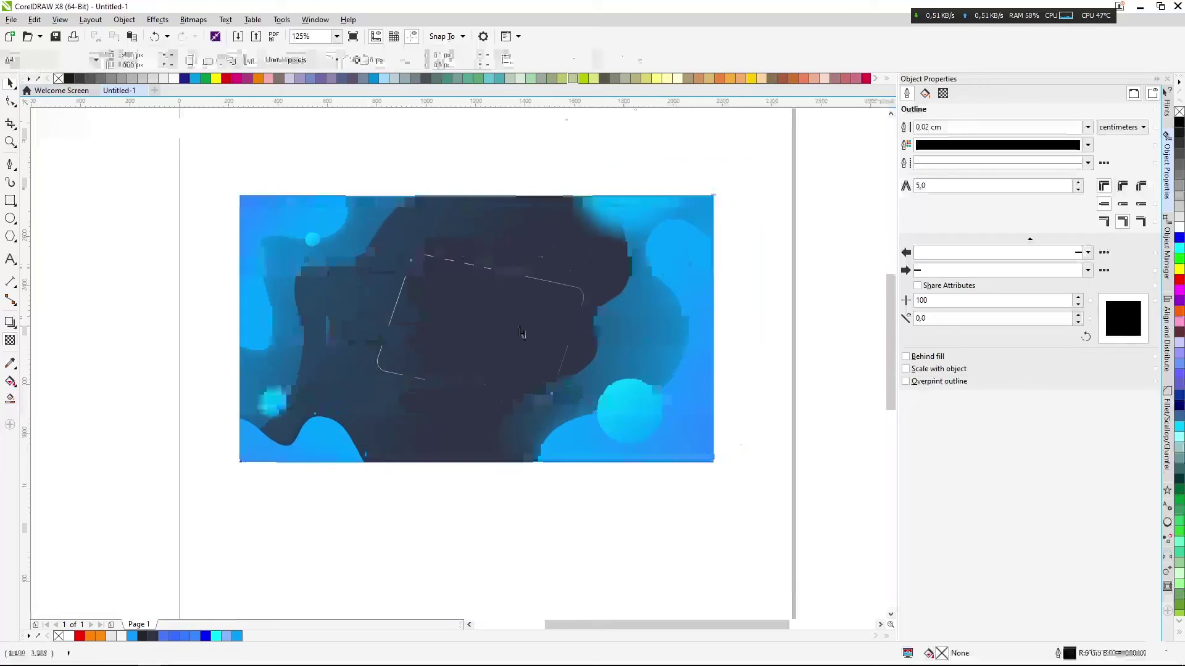
pyautogui.press('F2')
pyautogui.click(503, 328)
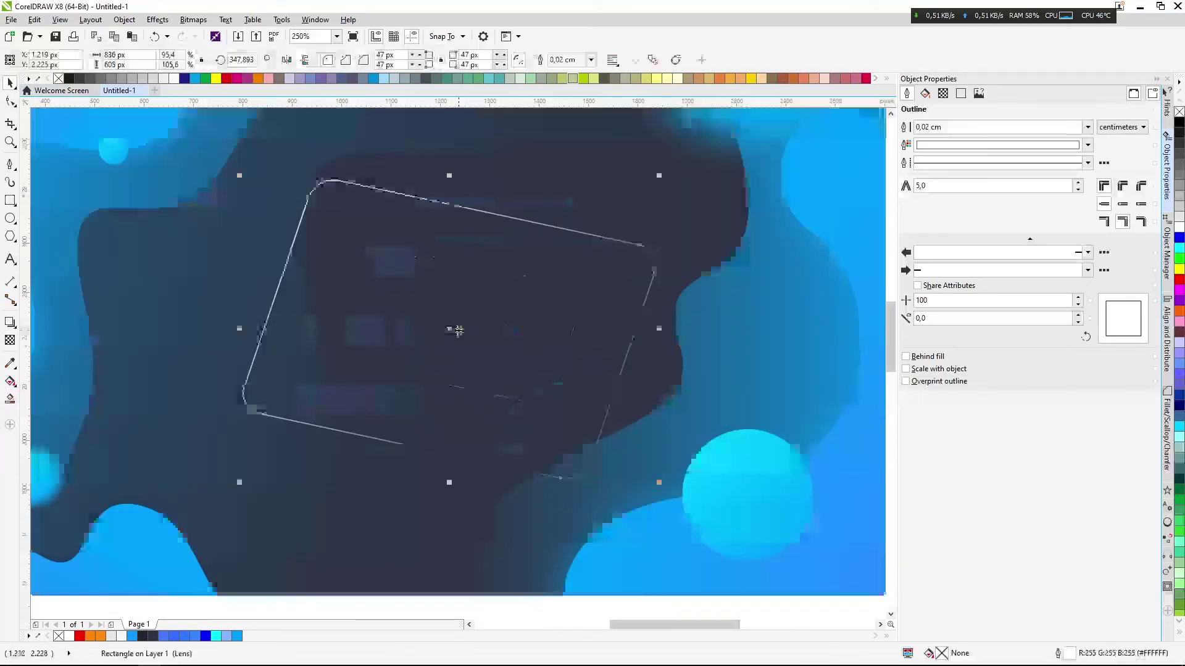
pyautogui.click(1167, 246)
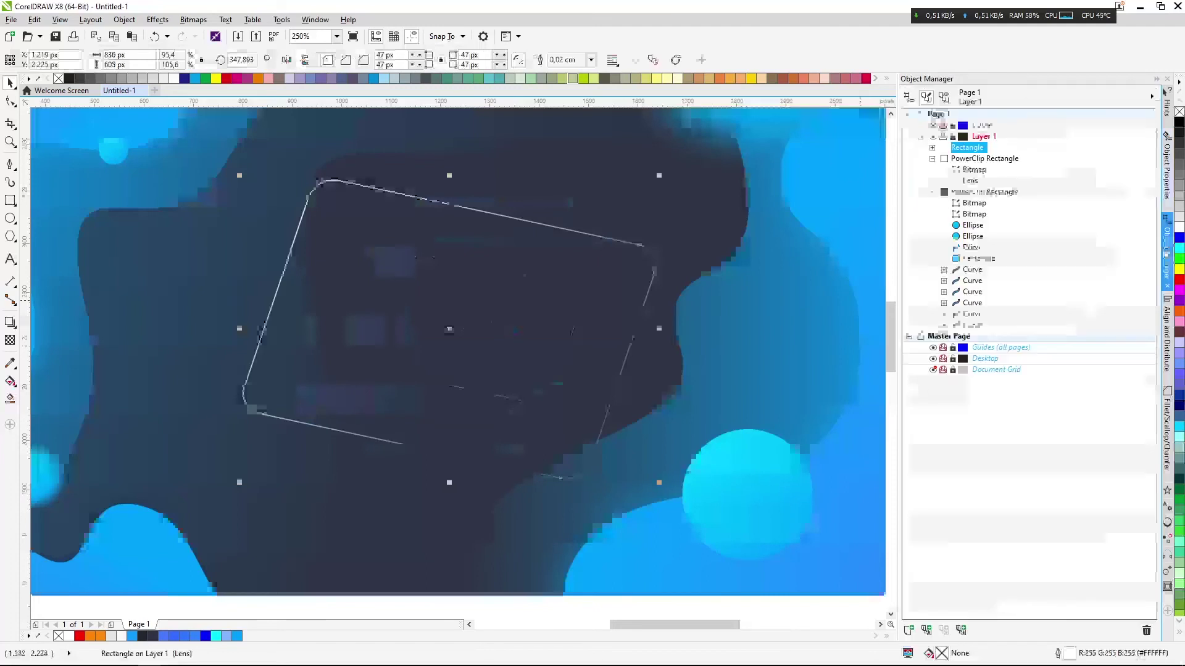
pyautogui.click(975, 160)
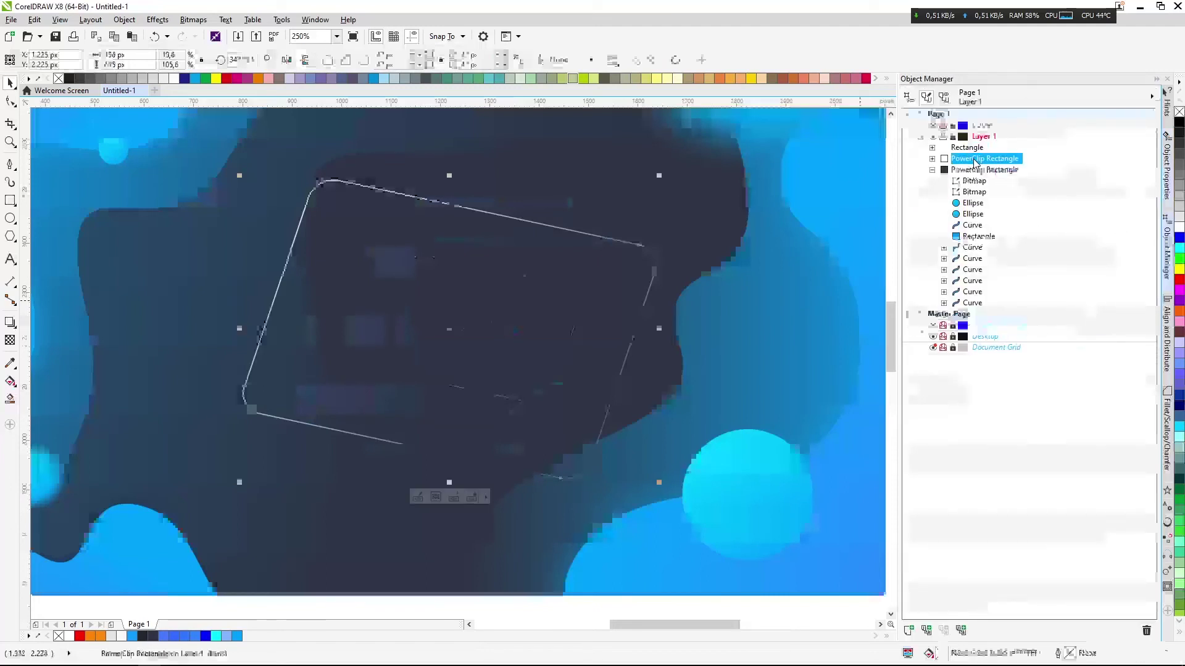
pyautogui.click(963, 171)
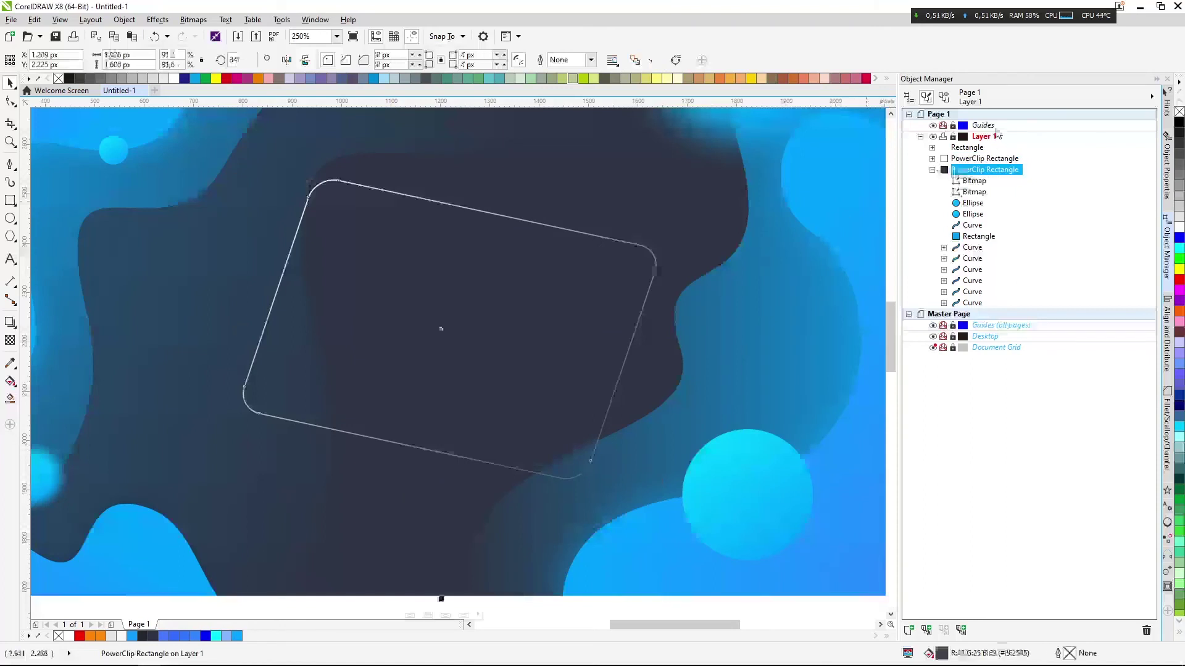
# Select the glass card's PowerClip in the object list and expand it to examine its contents
pyautogui.hotkey('shift', 'F2')
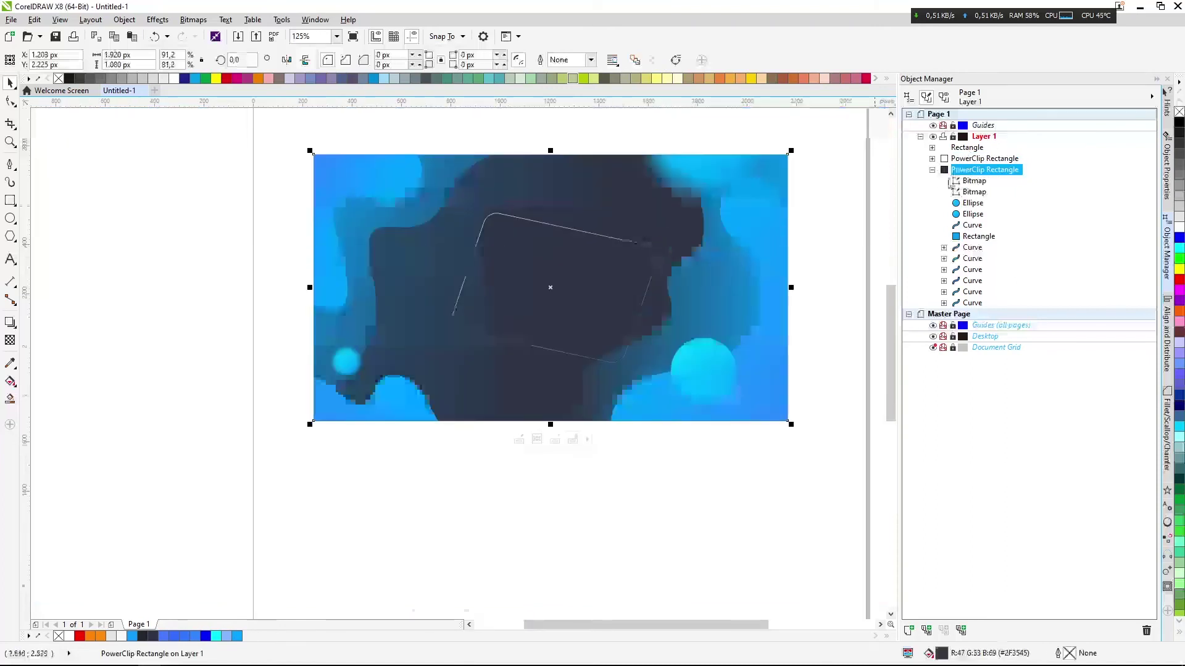
pyautogui.click(969, 161)
pyautogui.hscroll(1, 710, 271)
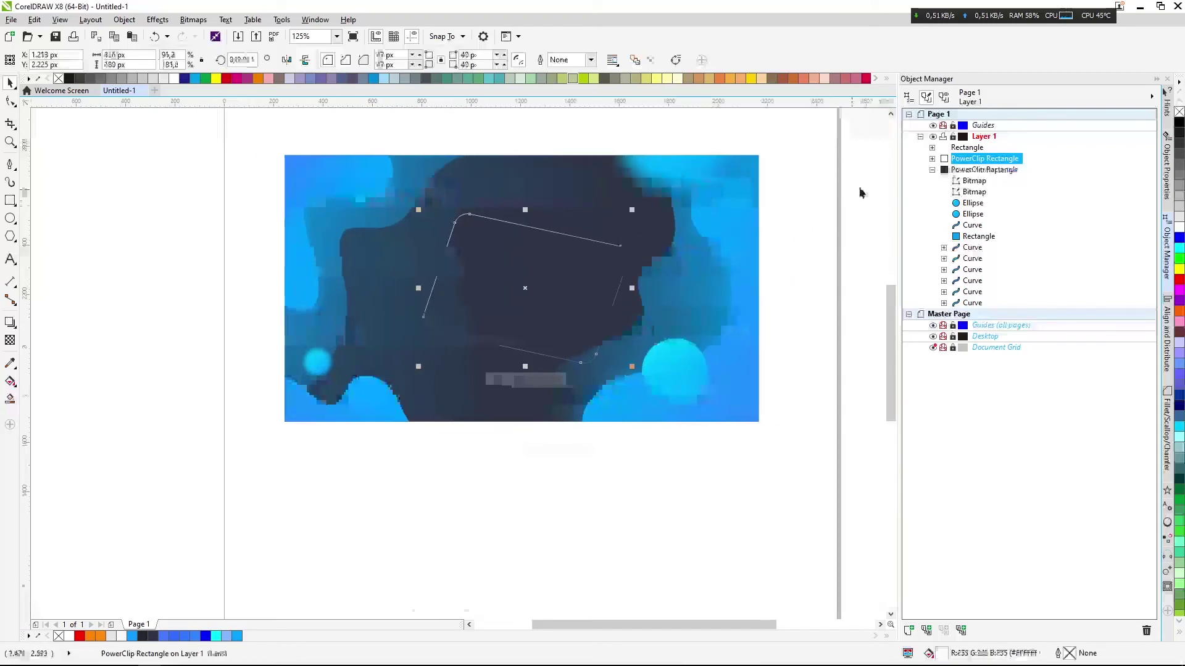
pyautogui.click(933, 159)
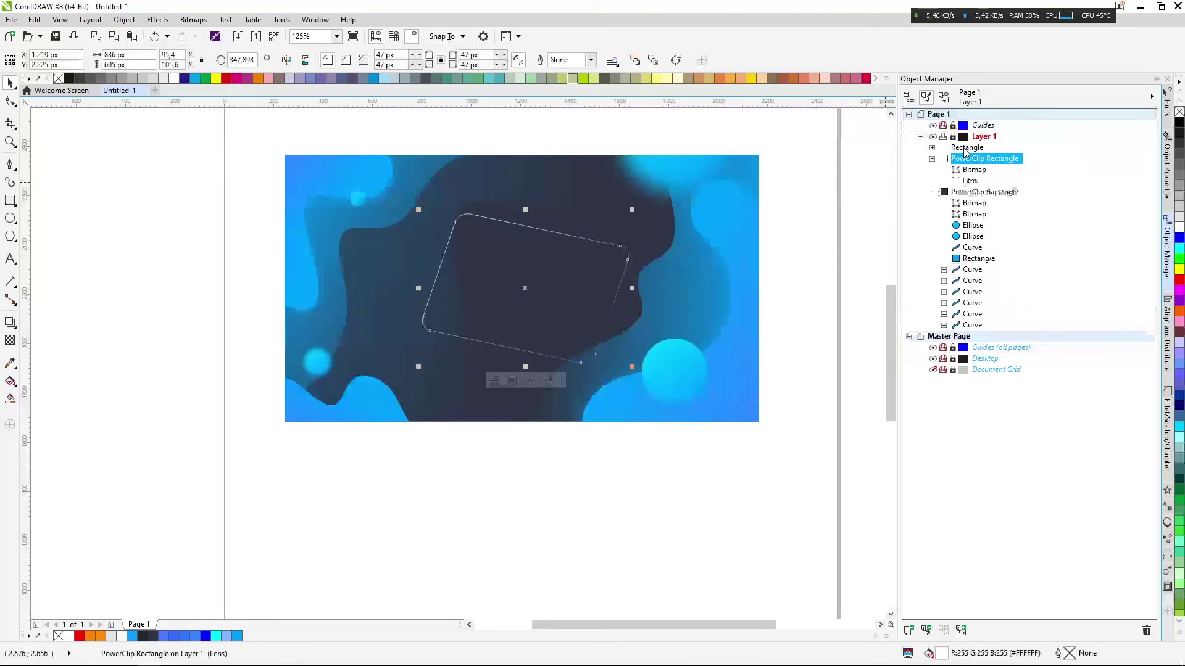
pyautogui.click(968, 160)
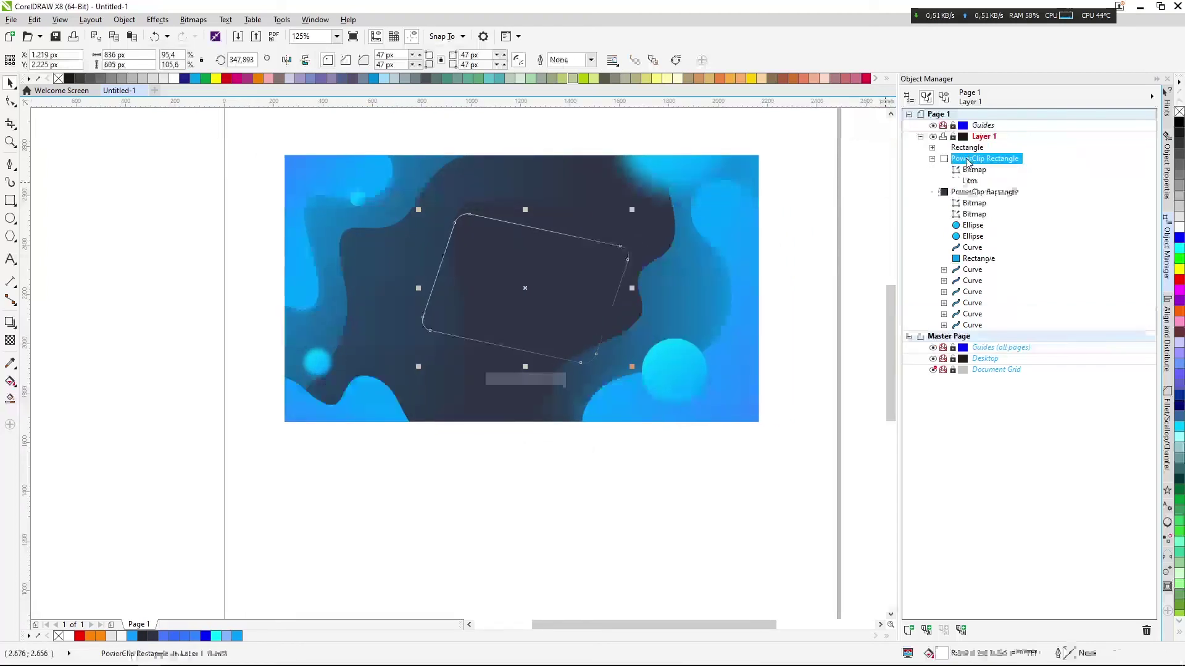
pyautogui.click(997, 180)
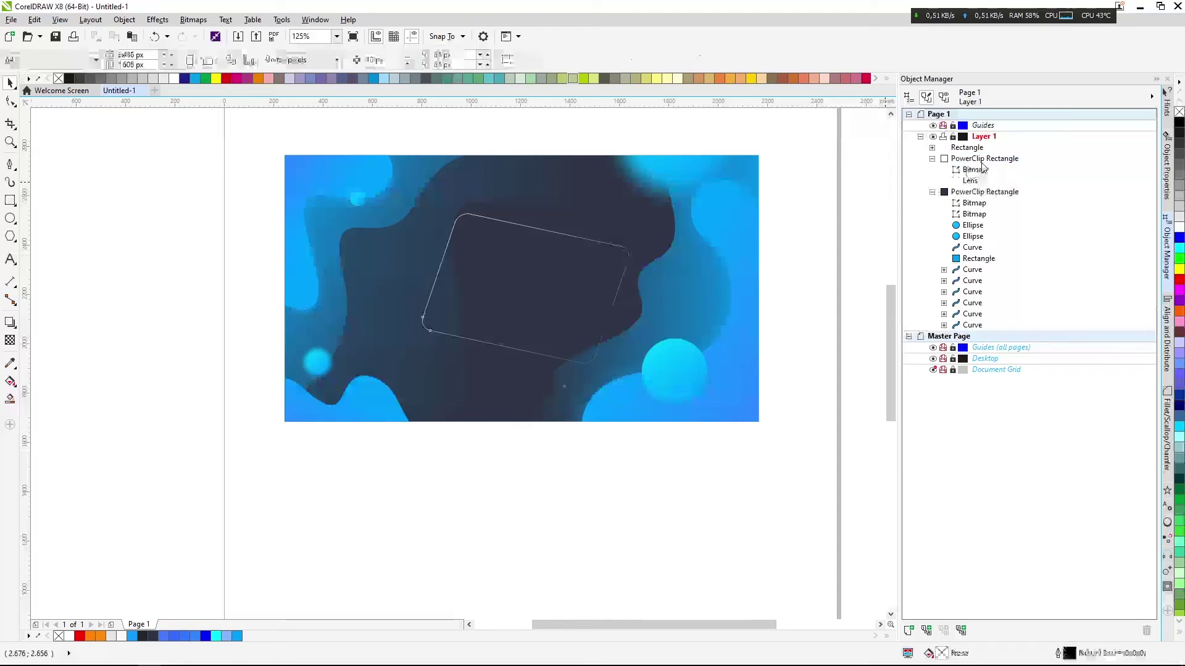
# Move the glass card aside, down from its outline, and open its PowerClip contents for editing
pyautogui.click(982, 162)
pyautogui.moveTo(525, 286); pyautogui.dragTo(620, 318)
pyautogui.doubleClick(674, 316)
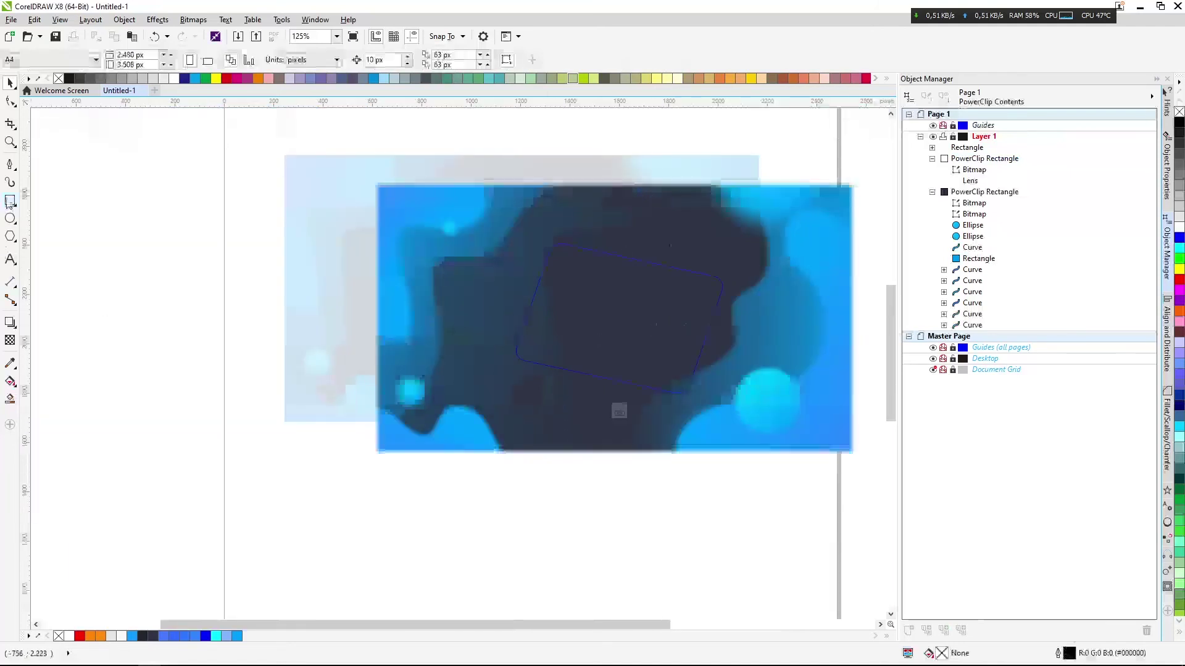
# Draw a rectangle about 1133 by 843 px covering the card inside the PowerClip, with a white fill and no outline
pyautogui.moveTo(492, 214); pyautogui.dragTo(771, 424)
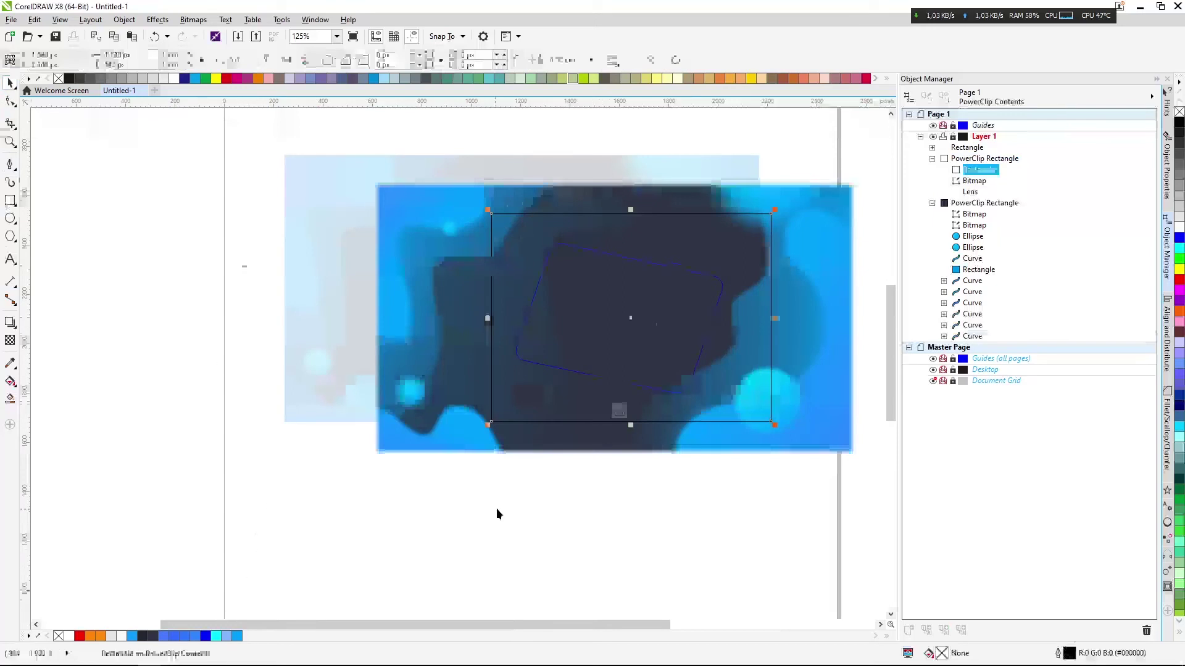
pyautogui.click(111, 636)
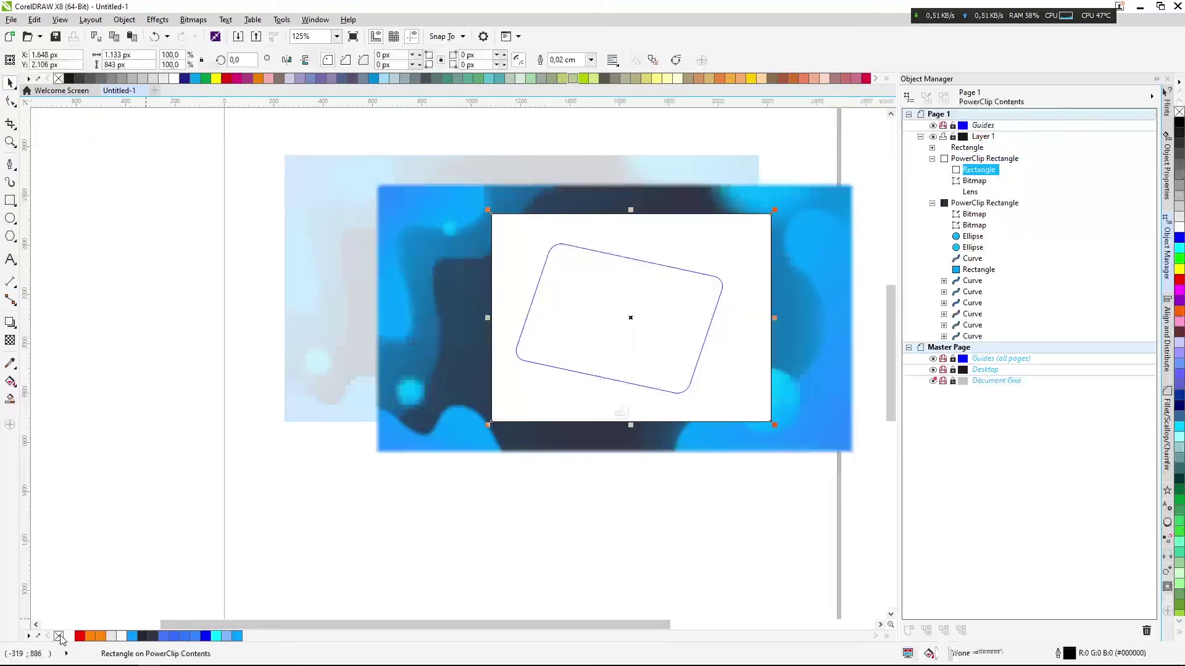
pyautogui.rightClick(59, 635)
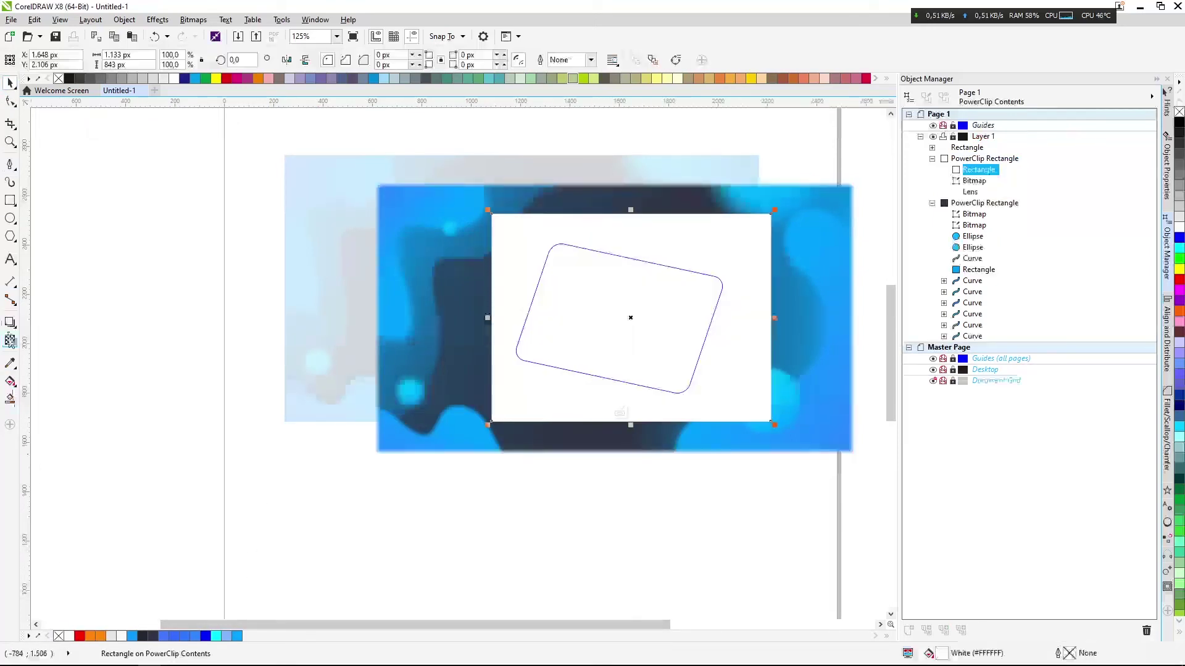
# Apply a uniform transparency preset to the white rectangle inside the PowerClip
pyautogui.click(10, 340)
pyautogui.click(27, 60)
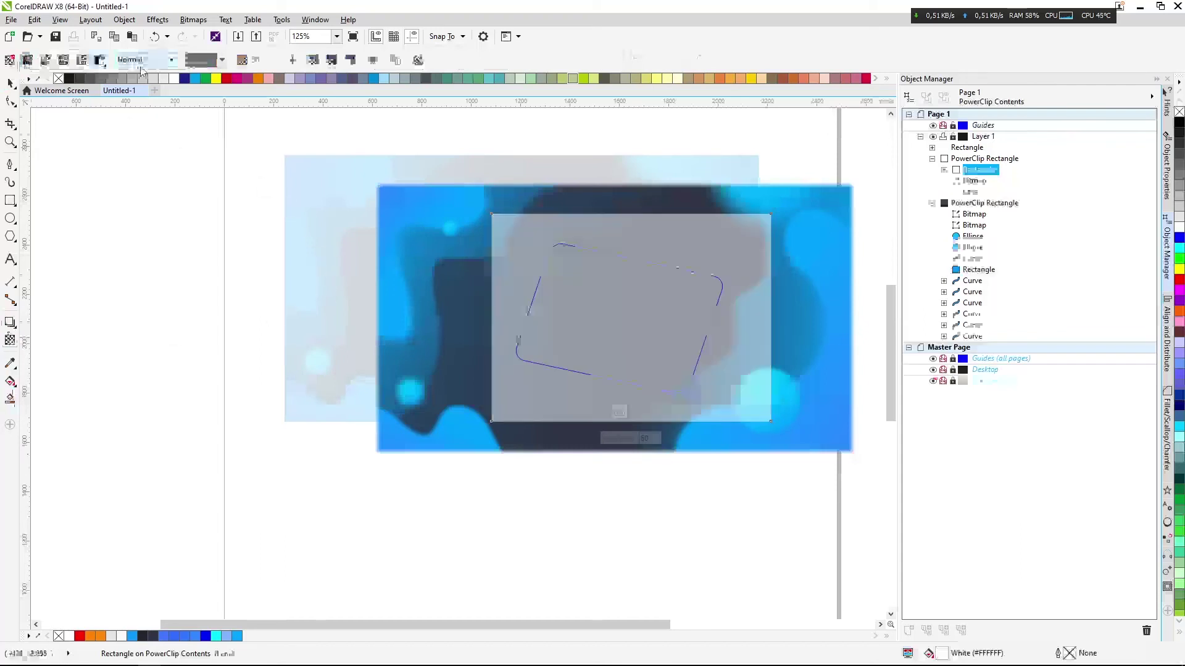
pyautogui.click(221, 59)
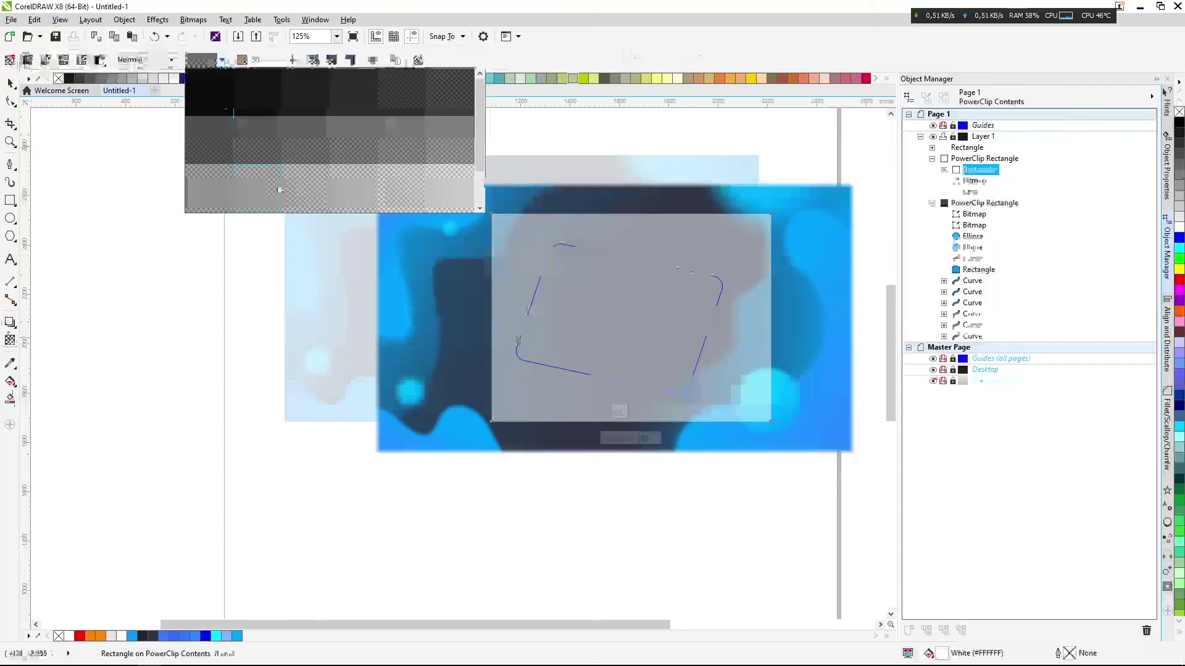
pyautogui.click(279, 190)
# Finish editing the PowerClip contents and move the glass card back under its white outline
pyautogui.click(9, 80)
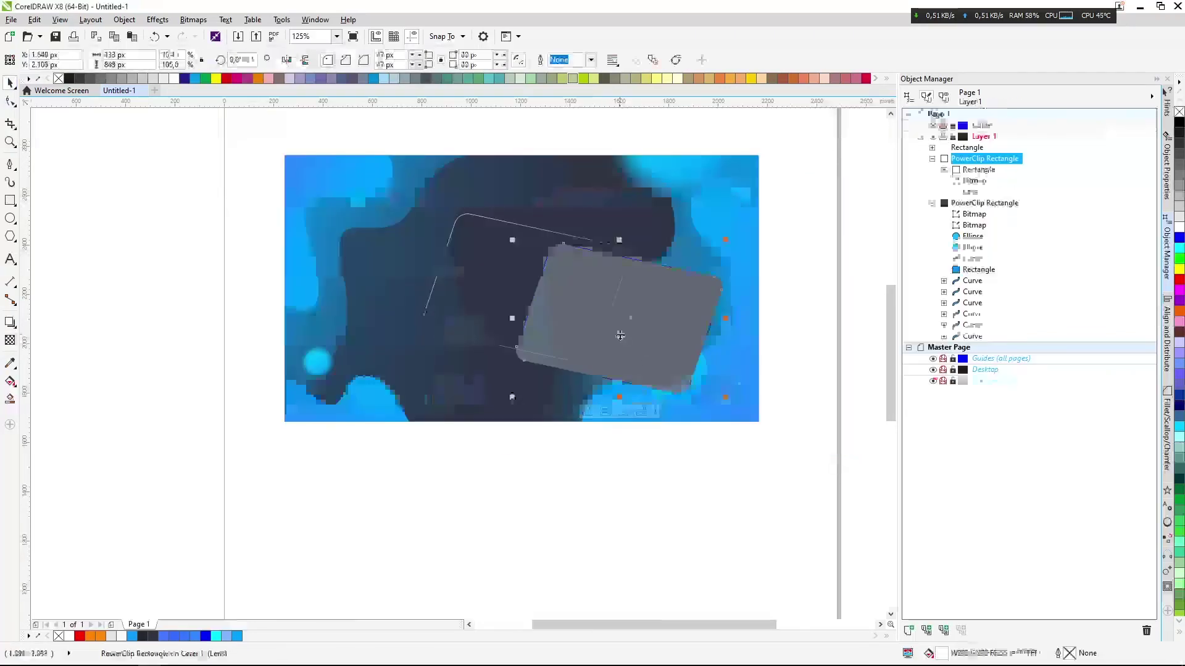
pyautogui.moveTo(622, 318); pyautogui.dragTo(524, 285)
pyautogui.scroll(3, 524, 283)
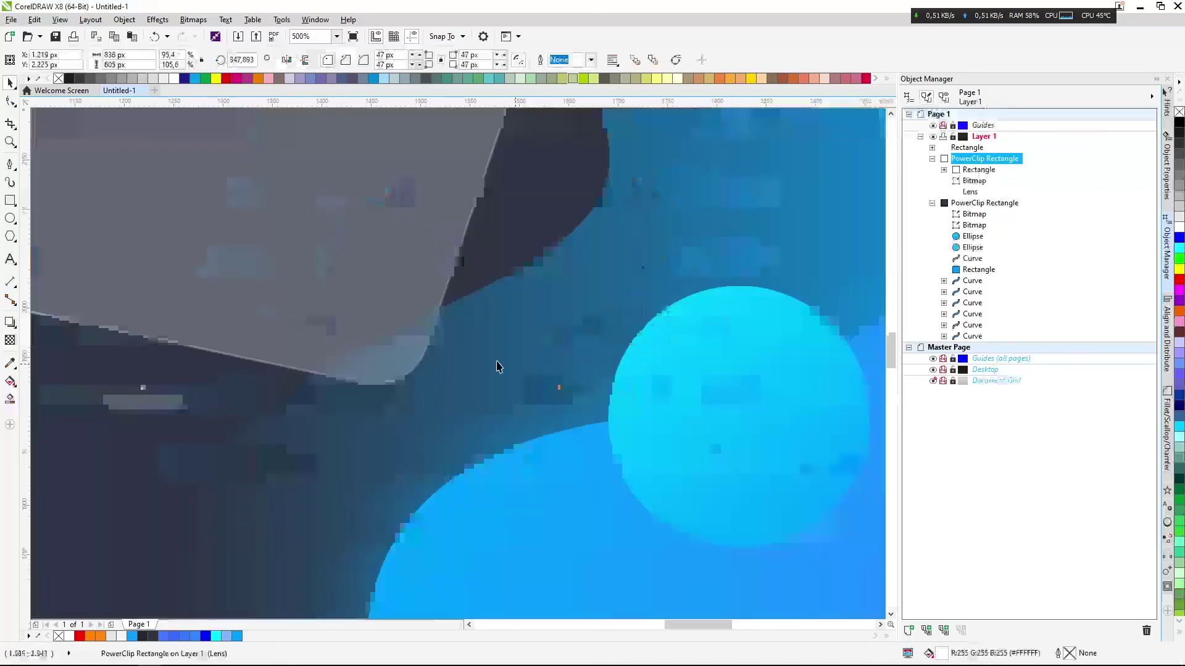
pyautogui.moveTo(375, 357); pyautogui.dragTo(577, 422)
pyautogui.scroll(-4, 395, 277)
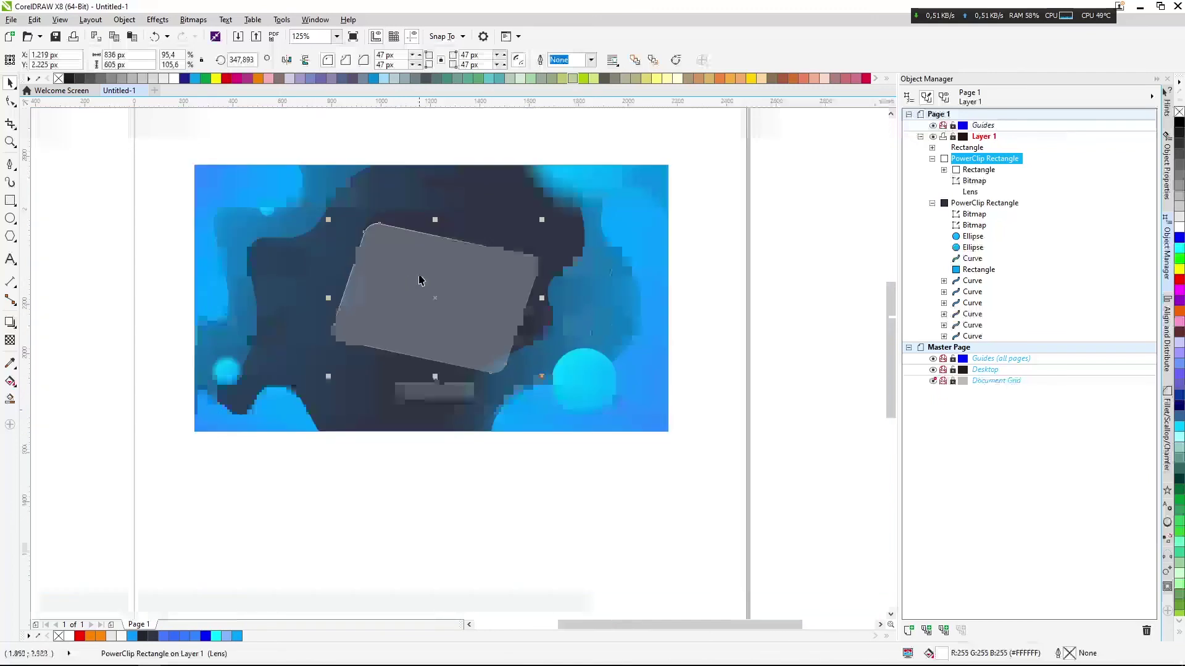
# Centre the glass card and its white outline on the background rectangle
pyautogui.keyDown('shift'); pyautogui.click(577, 282); pyautogui.keyUp('shift')
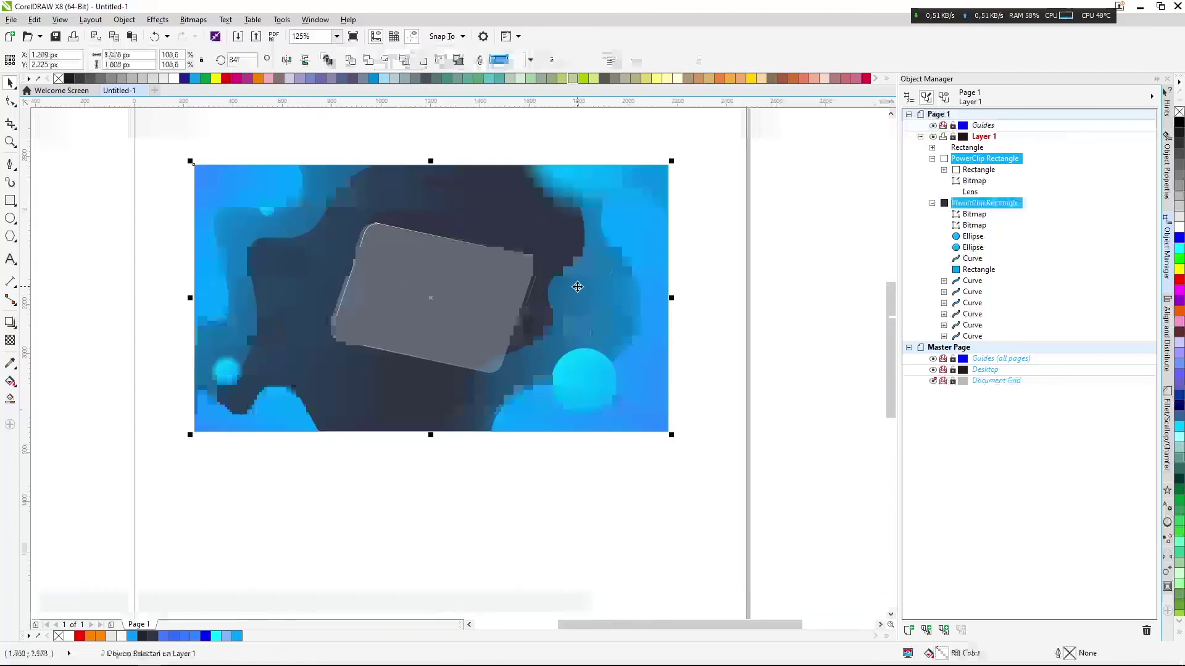
pyautogui.click(483, 296)
pyautogui.keyDown('shift'); pyautogui.click(587, 301); pyautogui.keyUp('shift')
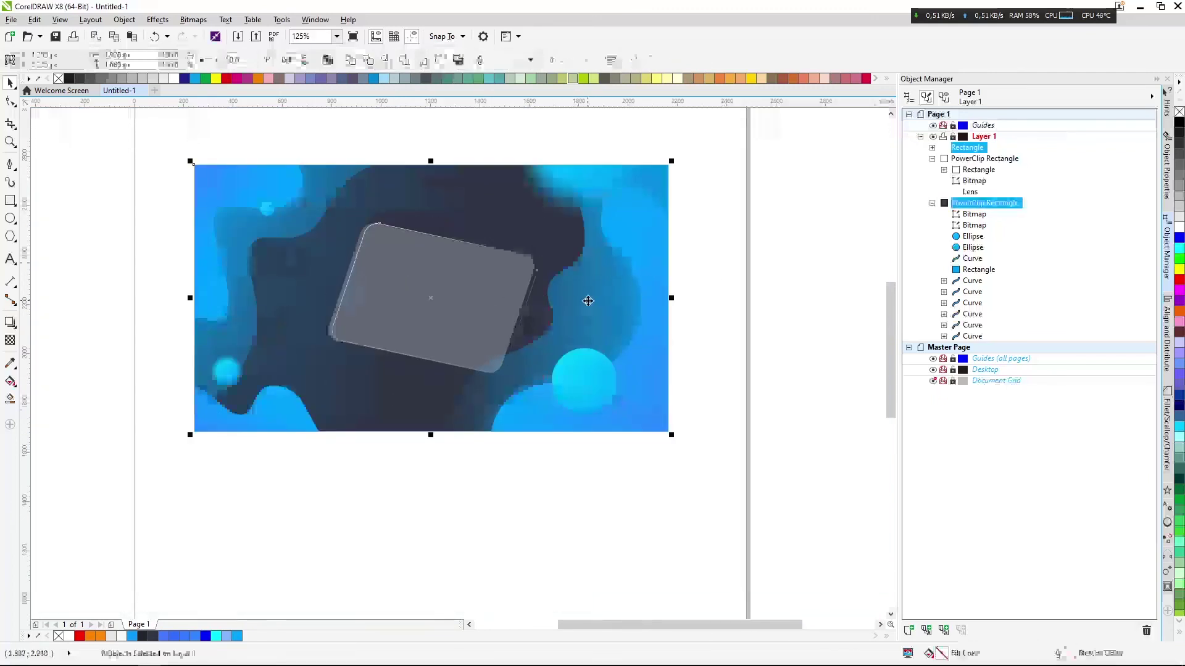
pyautogui.scroll(3, 434, 286)
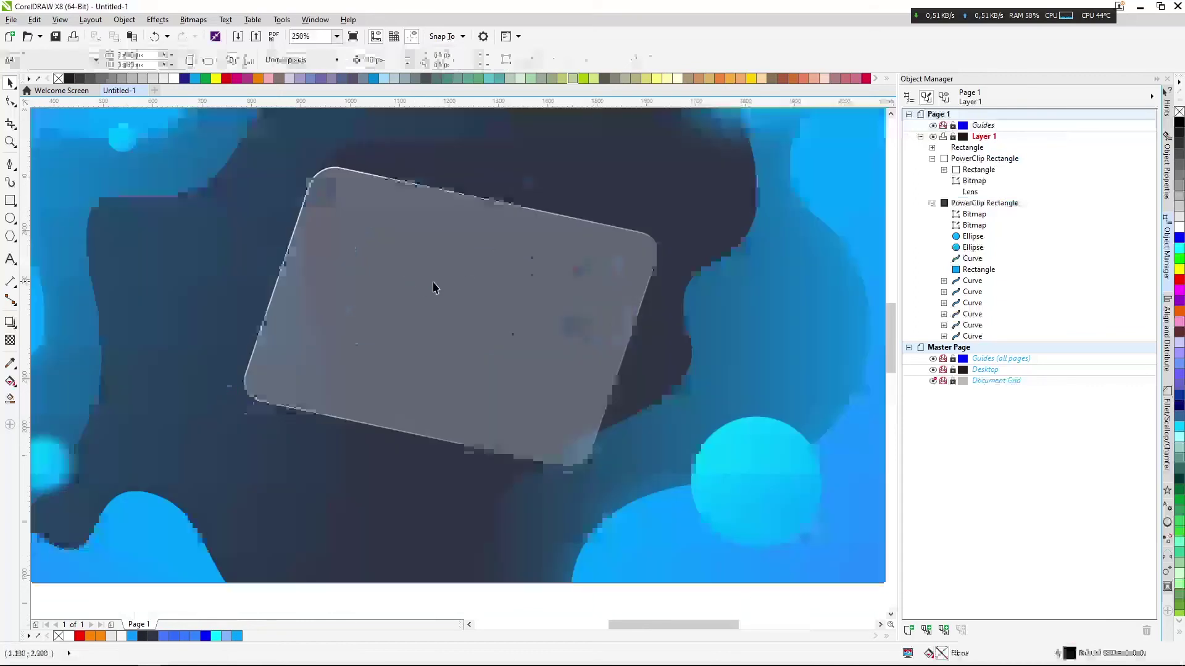
pyautogui.scroll(-2, 555, 419)
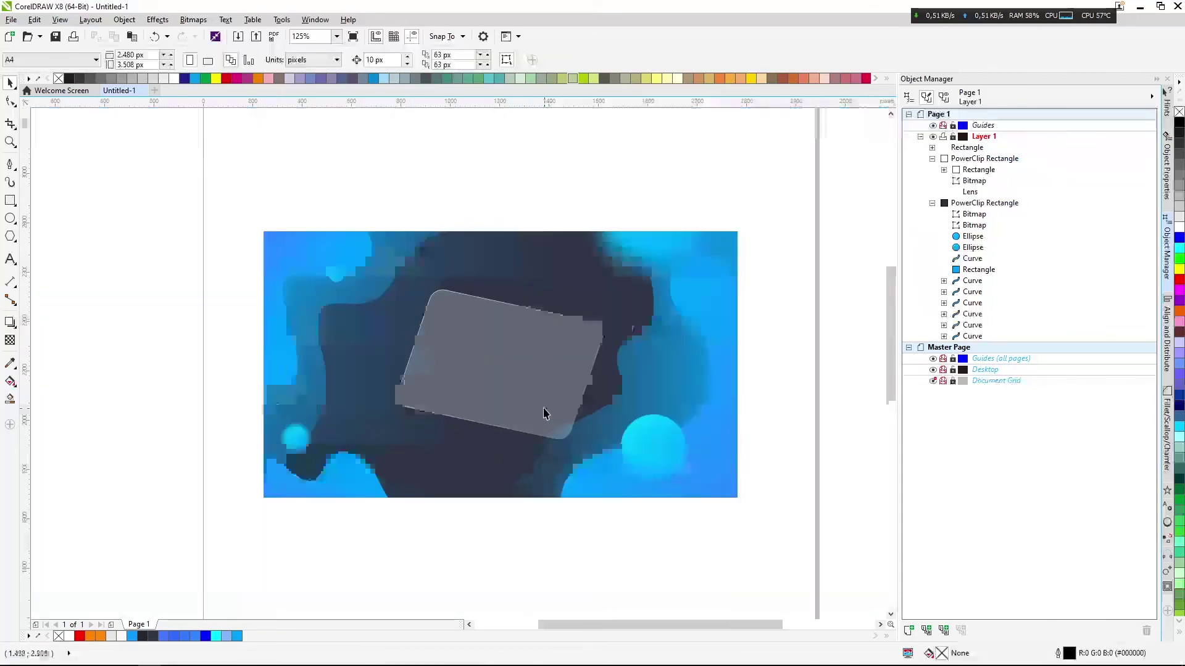
pyautogui.scroll(2, 488, 371)
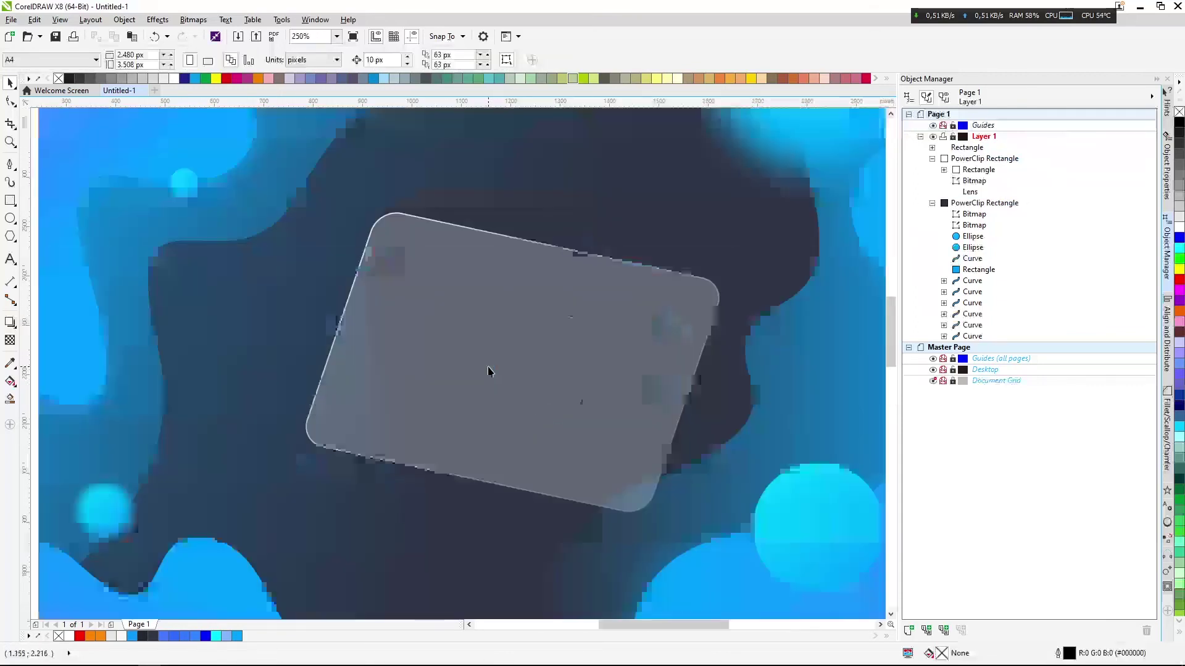
pyautogui.moveTo(540, 367); pyautogui.dragTo(518, 324)
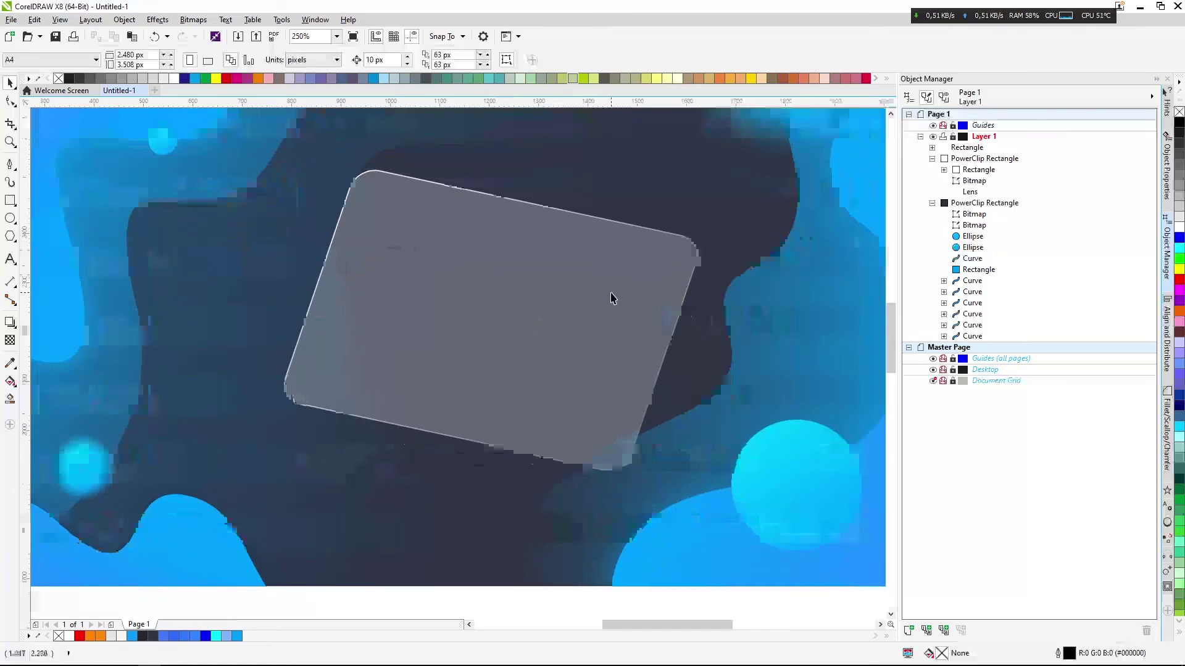
# Copy the large lower-right cyan circle out of the background's PowerClip and place the copy behind the card's upper-right corner
pyautogui.scroll(-2, 690, 374)
pyautogui.keyDown('ctrl'); pyautogui.click(698, 392); pyautogui.keyUp('ctrl')
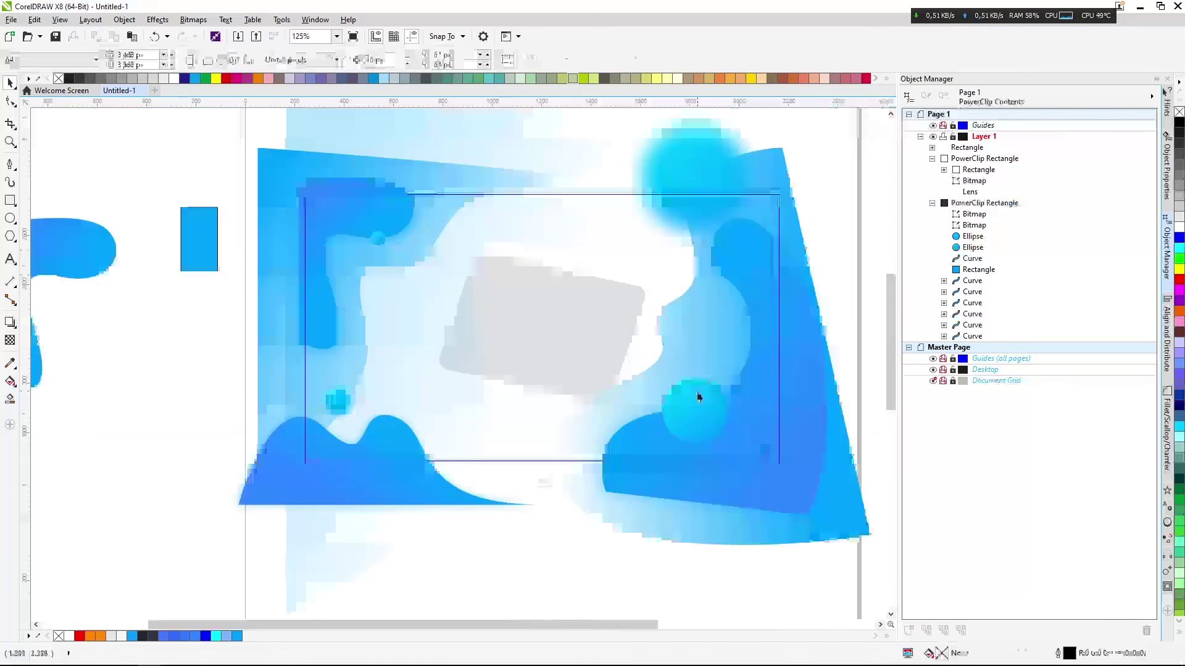
pyautogui.click(541, 482)
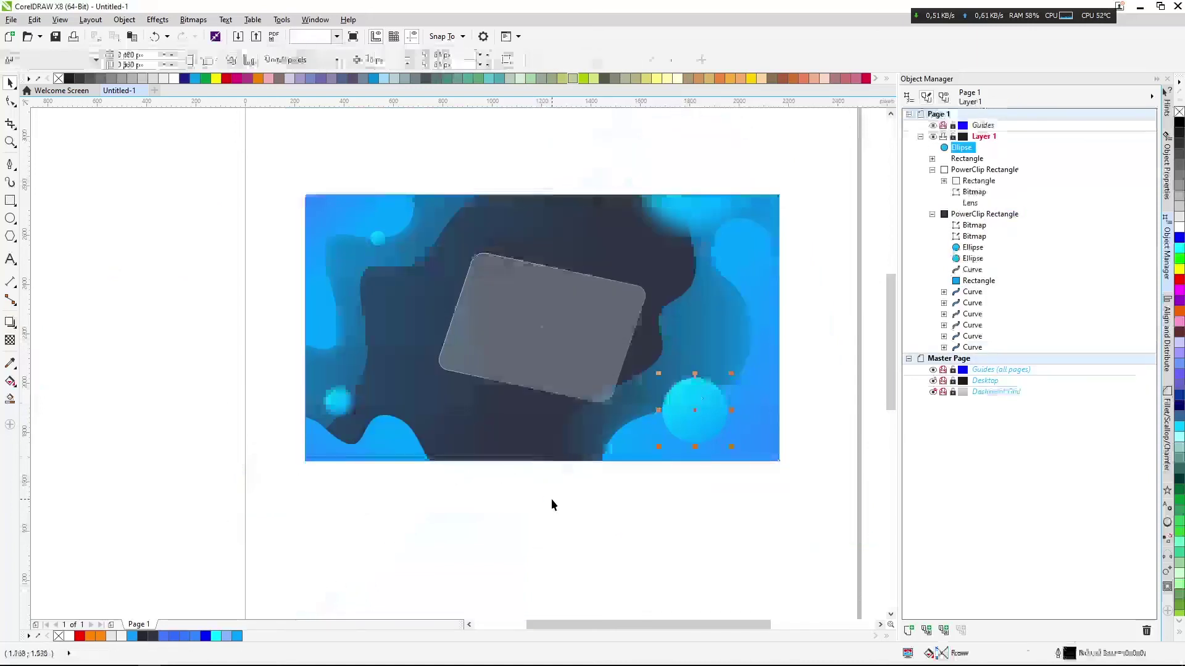
pyautogui.moveTo(719, 410); pyautogui.dragTo(644, 296)
pyautogui.scroll(3, 647, 295)
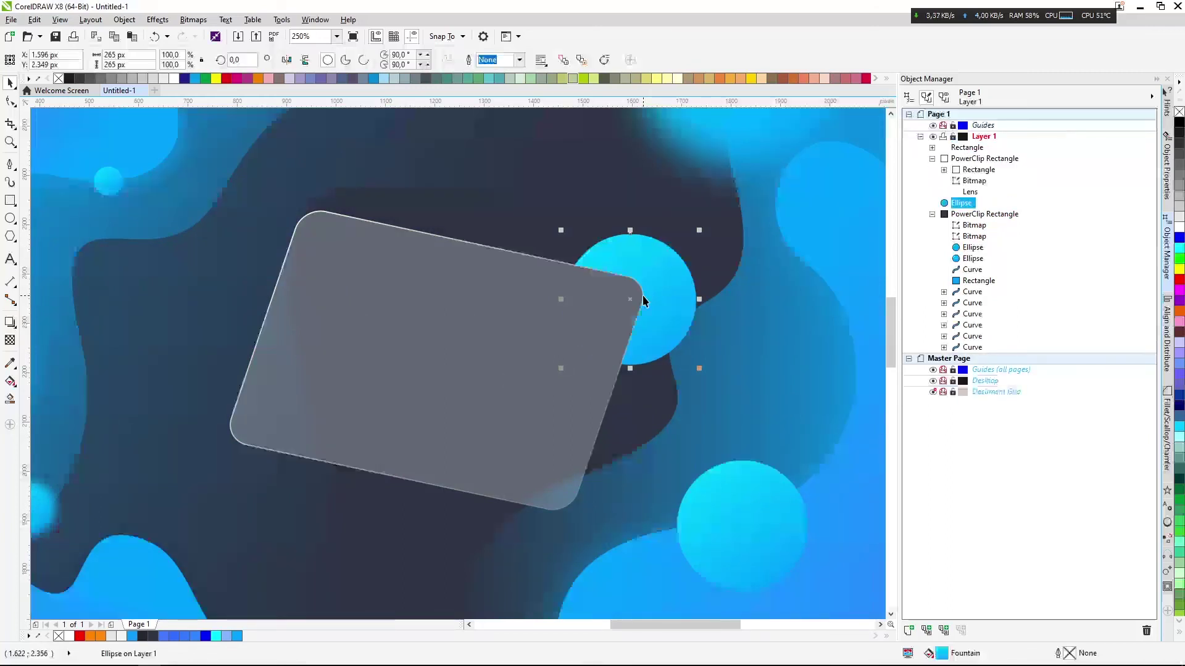
# Duplicate the circle in front of the card and convert it to an RGB Color (24-bit) bitmap with transparent background
pyautogui.hotkey('shift', 'pageup')
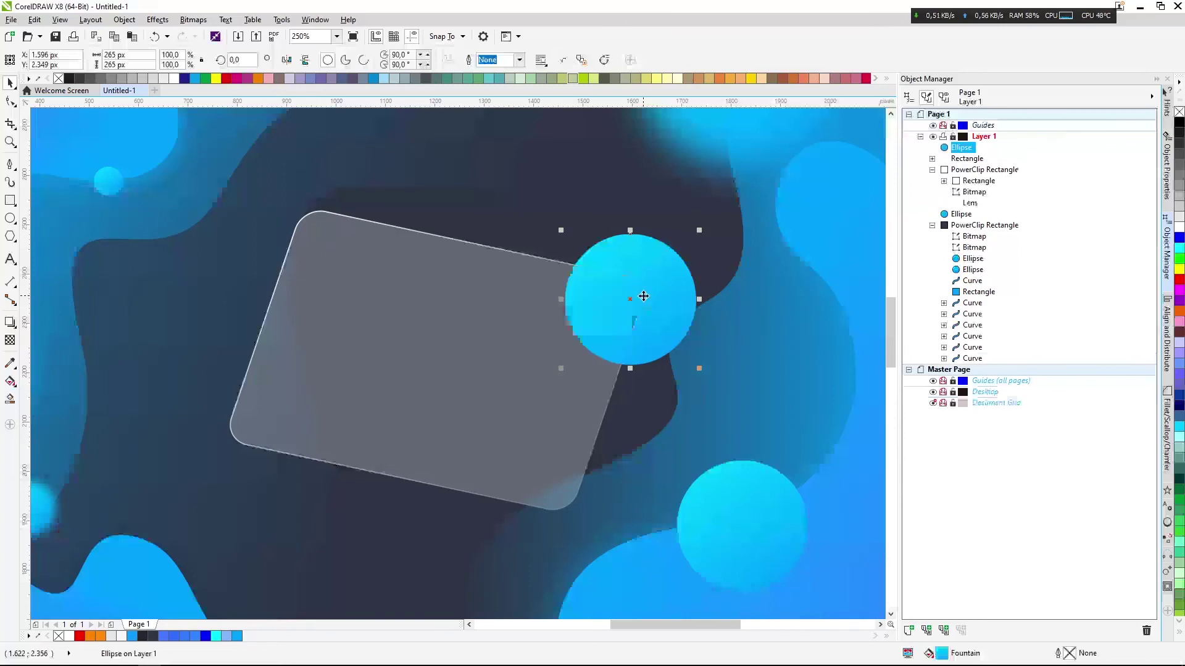
pyautogui.click(198, 22)
pyautogui.click(195, 36)
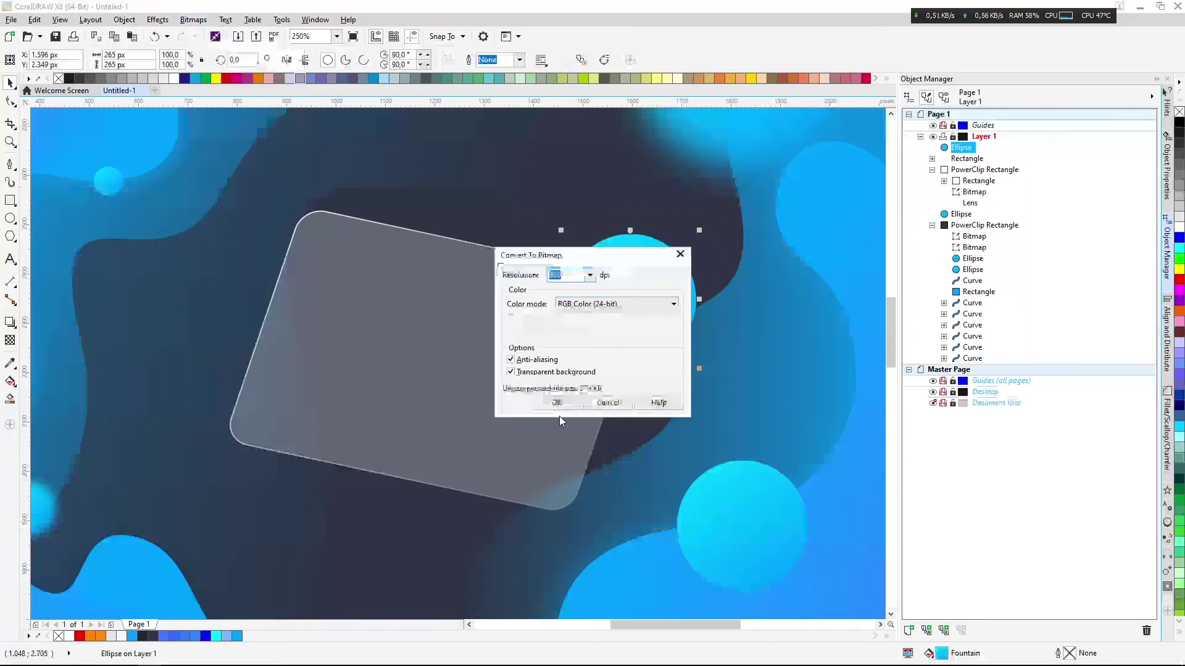
# Apply a Gaussian Blur to the front circle bitmap
pyautogui.click(191, 20)
pyautogui.moveTo(222, 292)
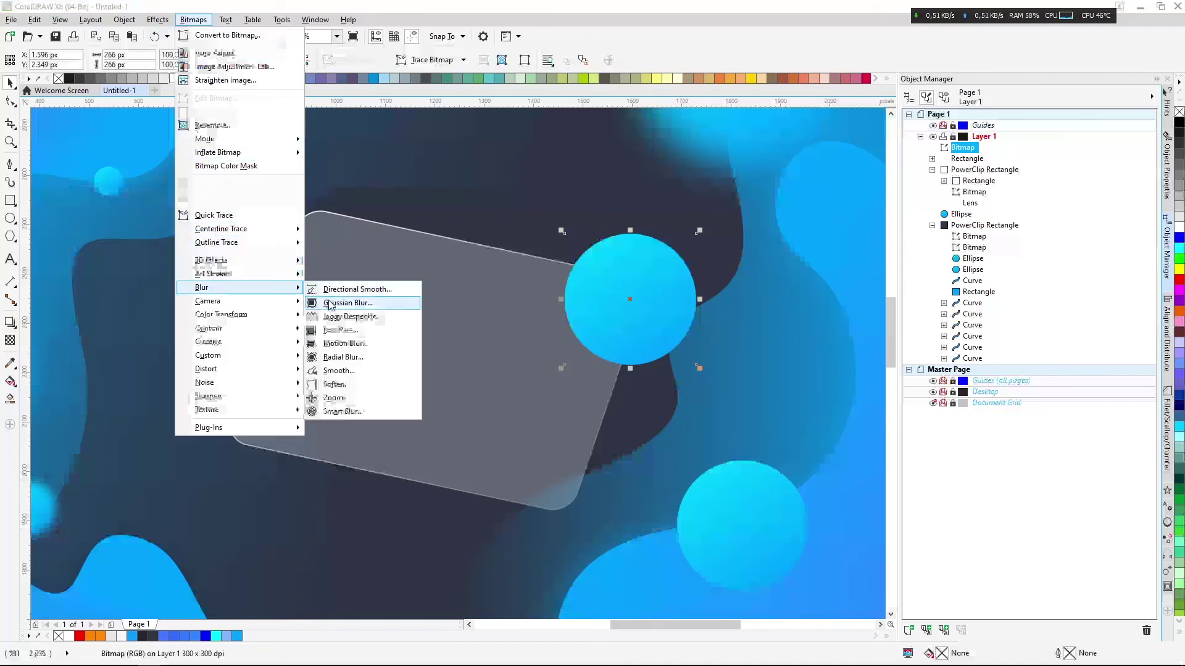
pyautogui.click(344, 306)
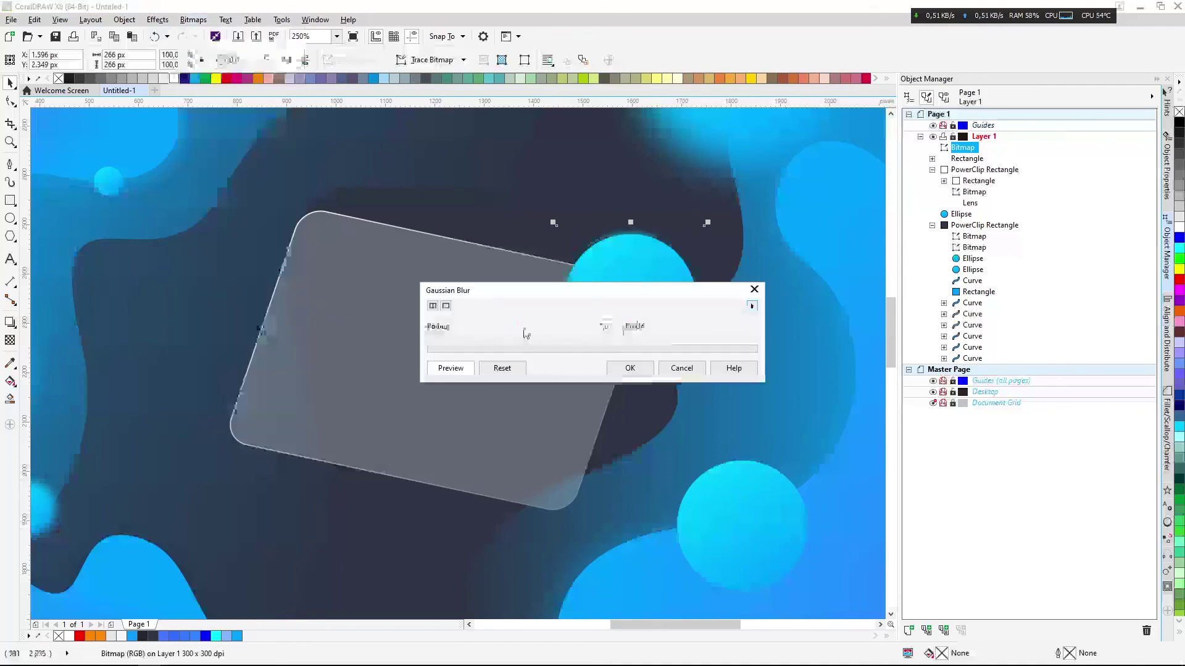
pyautogui.click(630, 368)
# Shift the white outline out of the way and PowerClip the blurred circle inside the glass card
pyautogui.click(445, 299)
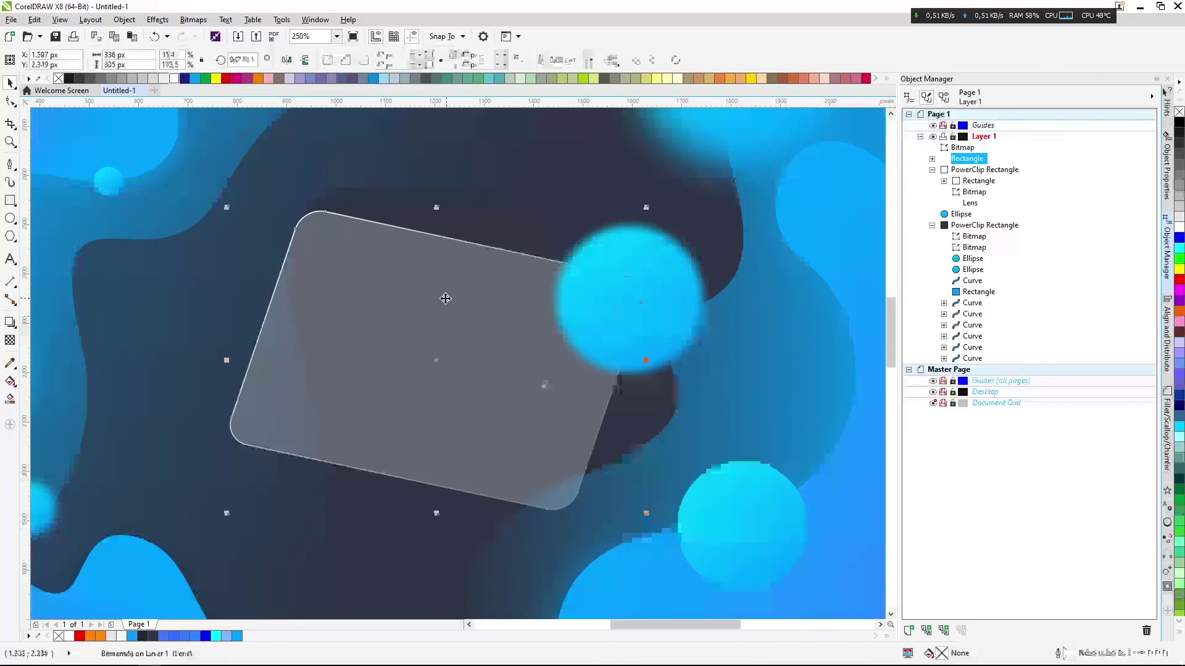
pyautogui.rightClick(622, 213)
pyautogui.click(654, 217)
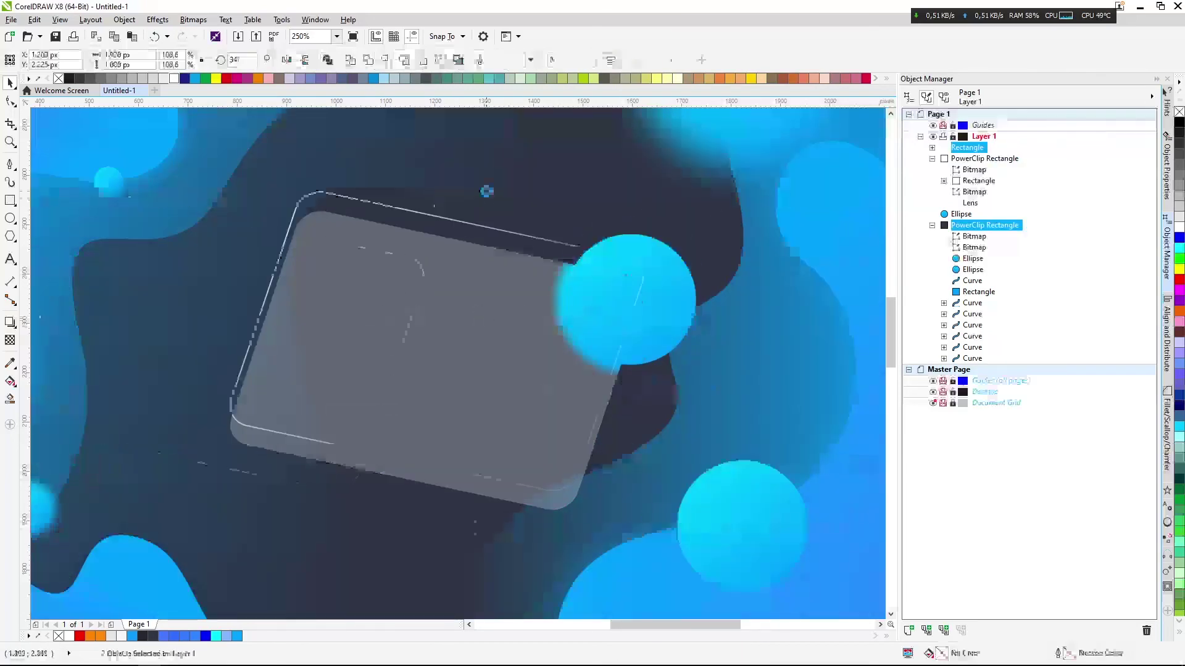
# Examine the blurred circle bitmap within the glass card's PowerClip contents, and exit the editing mode
pyautogui.scroll(-3, 487, 191)
pyautogui.scroll(2, 555, 247)
pyautogui.keyDown('ctrl'); pyautogui.click(665, 327); pyautogui.keyUp('ctrl')
pyautogui.scroll(2, 665, 327)
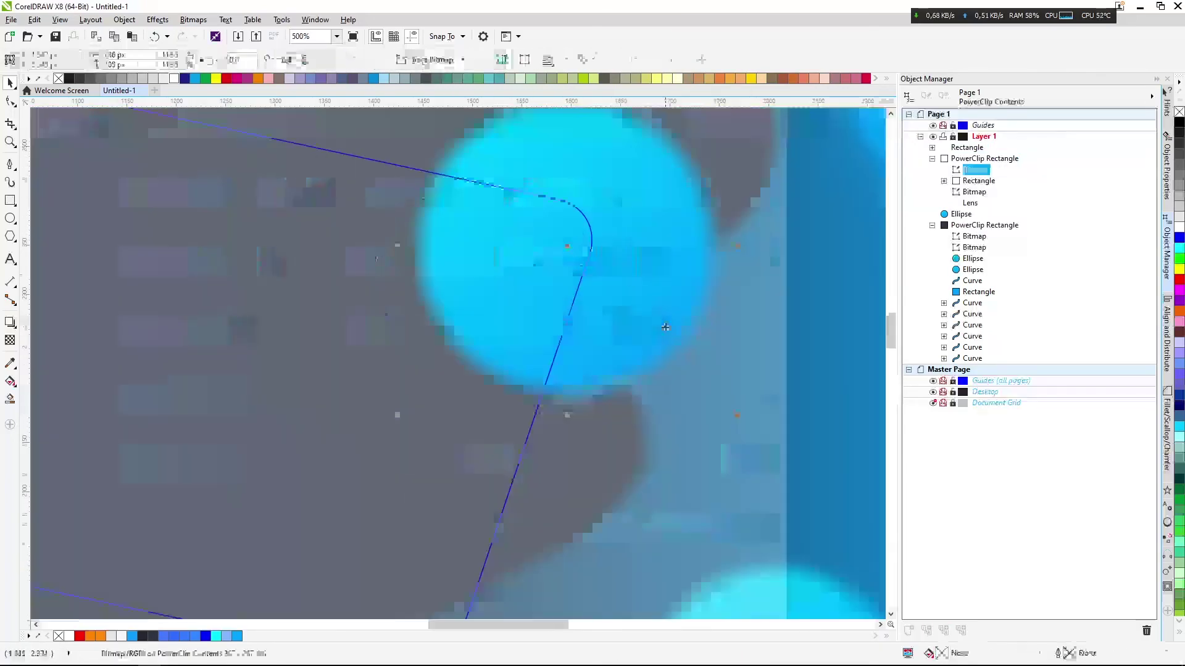
pyautogui.scroll(-2, 598, 371)
pyautogui.click(434, 540)
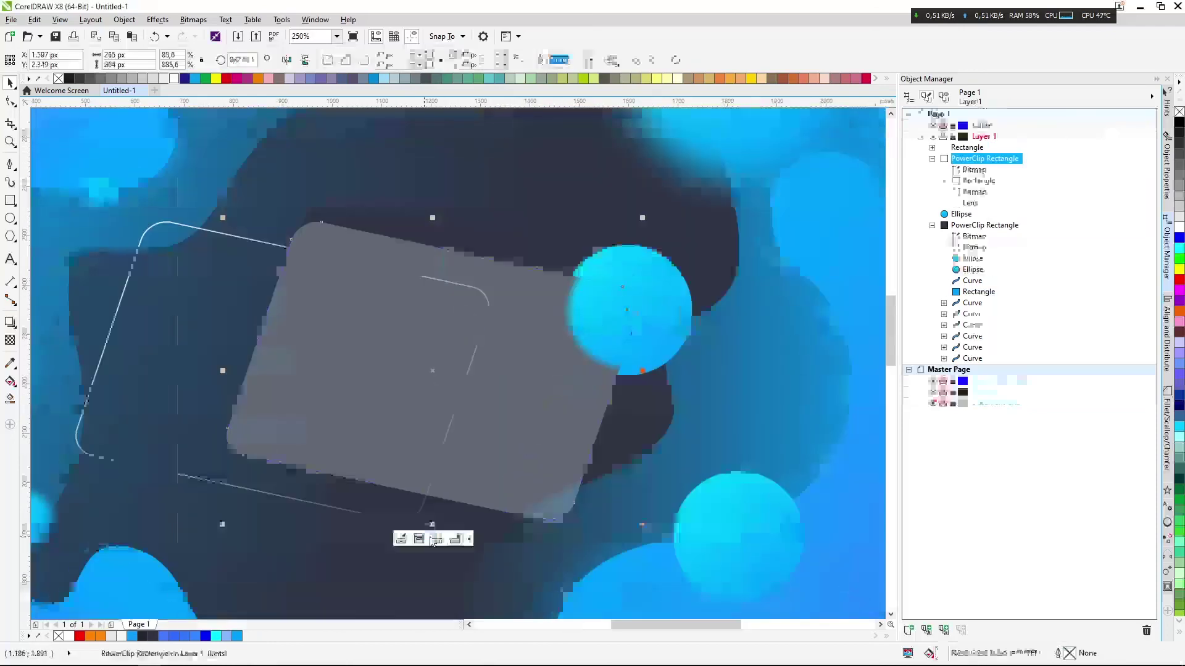
# Align the white card outline with the centre of the background so it sits on the glass card again
pyautogui.click(470, 492)
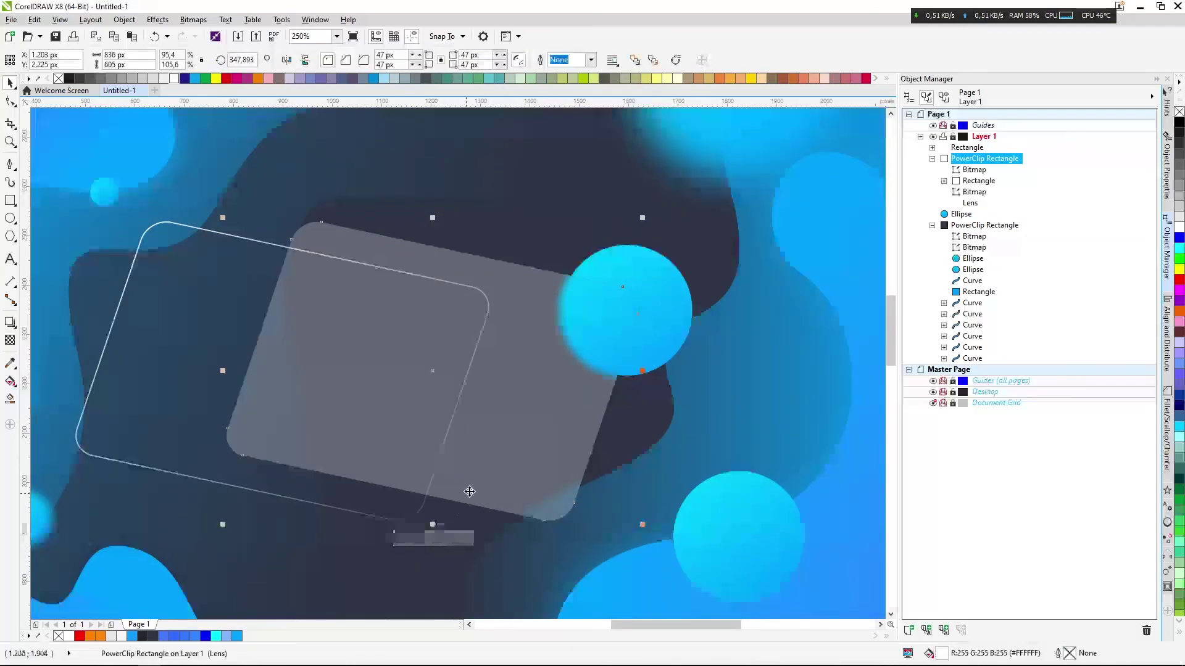
pyautogui.scroll(3, 623, 349)
pyautogui.scroll(-3, 623, 348)
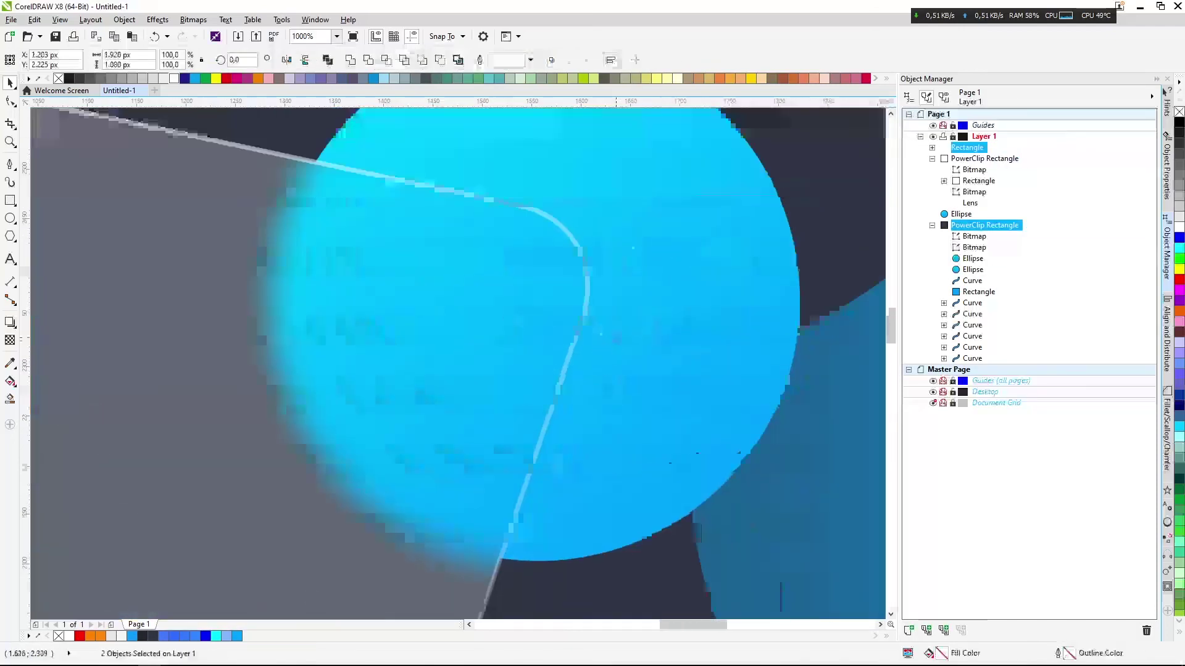
# Examine the outline properties of the white card border and the overall look of the design
pyautogui.click(357, 260)
pyautogui.scroll(3, 591, 304)
pyautogui.click(1166, 166)
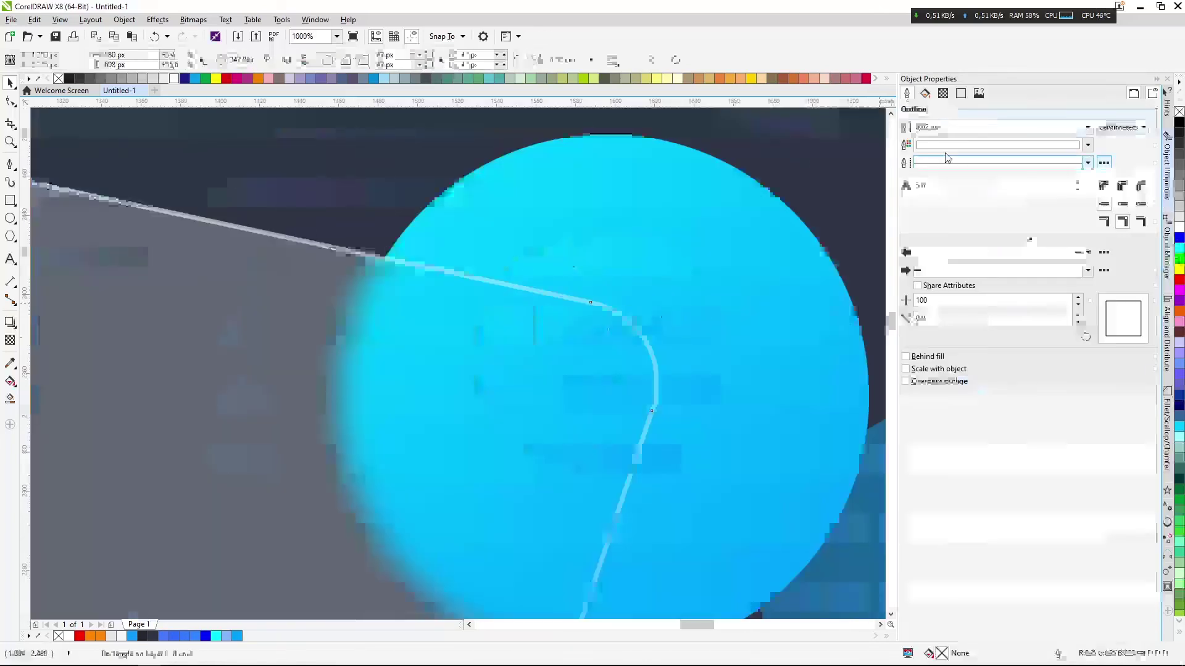
pyautogui.scroll(-10, 405, 252)
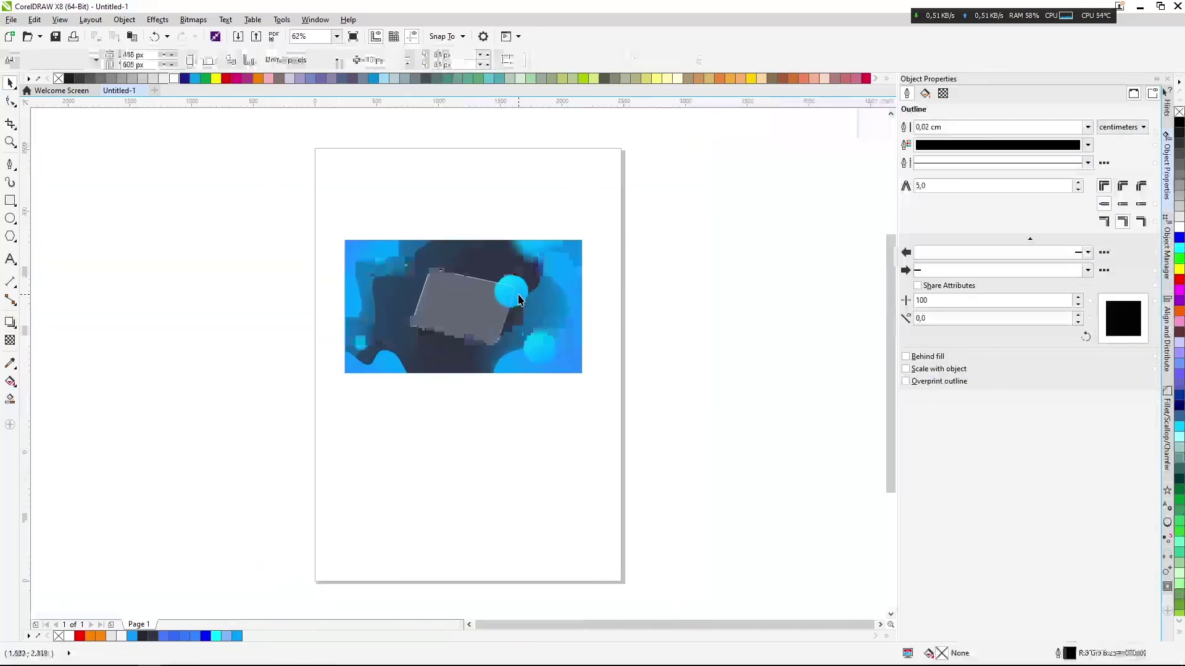
# Add the note text "Ga bisa lanjut ngomong karna keponakan saya berisik banget" below the artwork
pyautogui.scroll(2, 415, 485)
pyautogui.click(415, 485)
pyautogui.press('F8')
pyautogui.write('Ga bisa ')
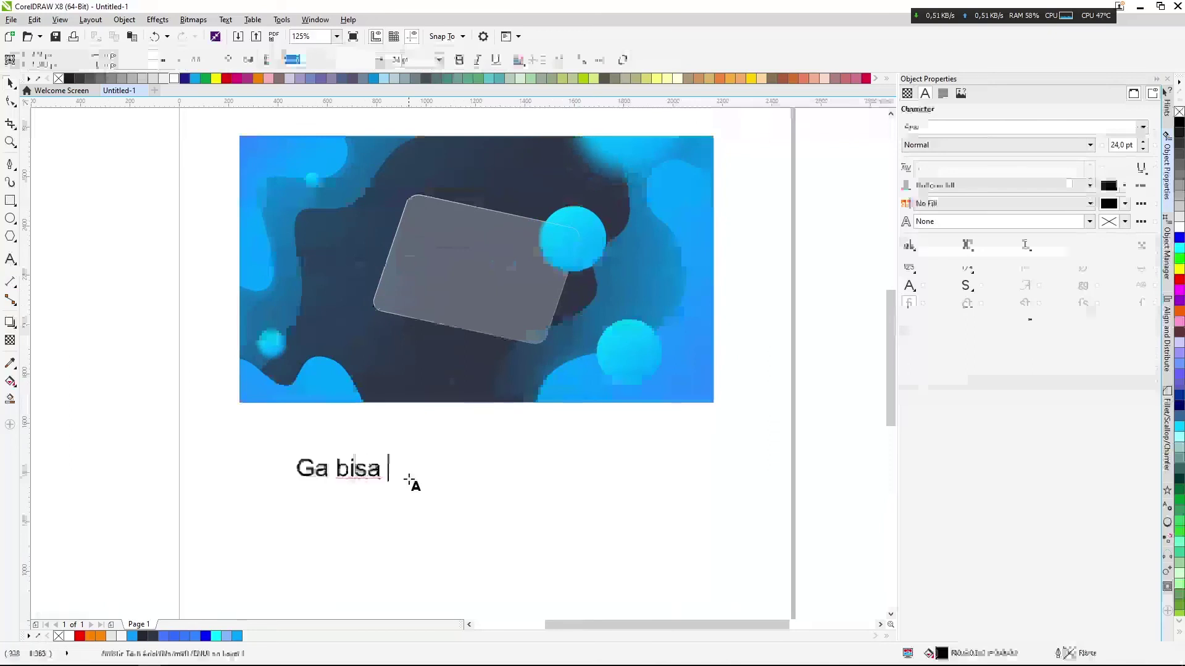
pyautogui.write('lanjut ngomong karna keponakan')
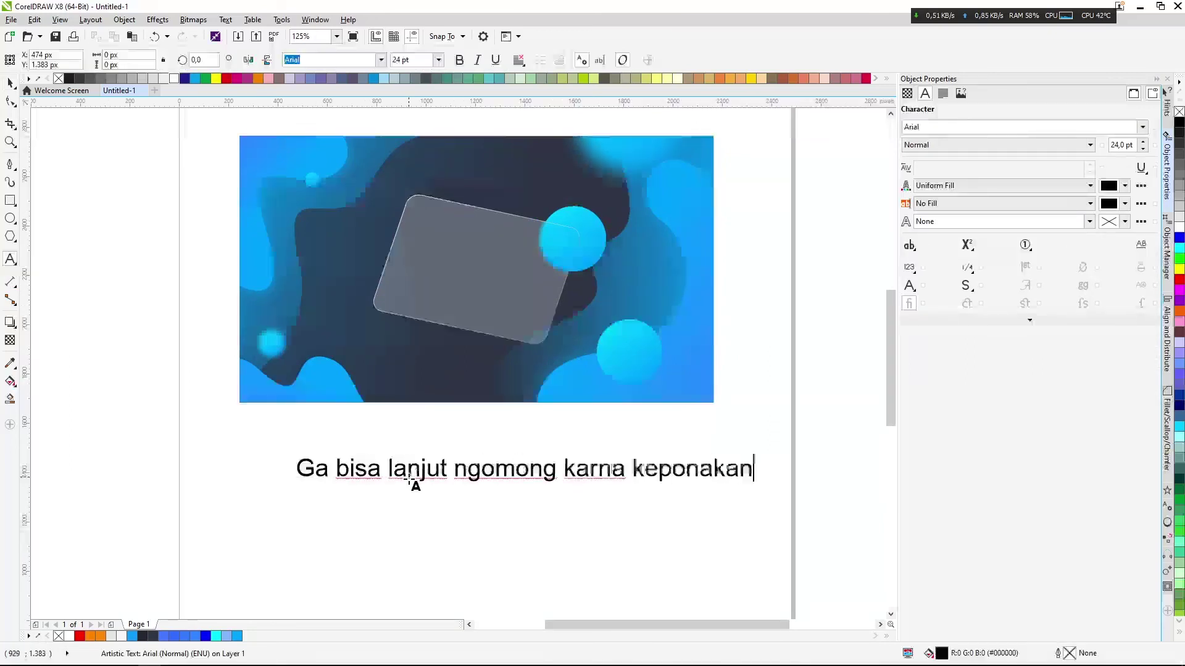
pyautogui.write(' saya berisik banget')
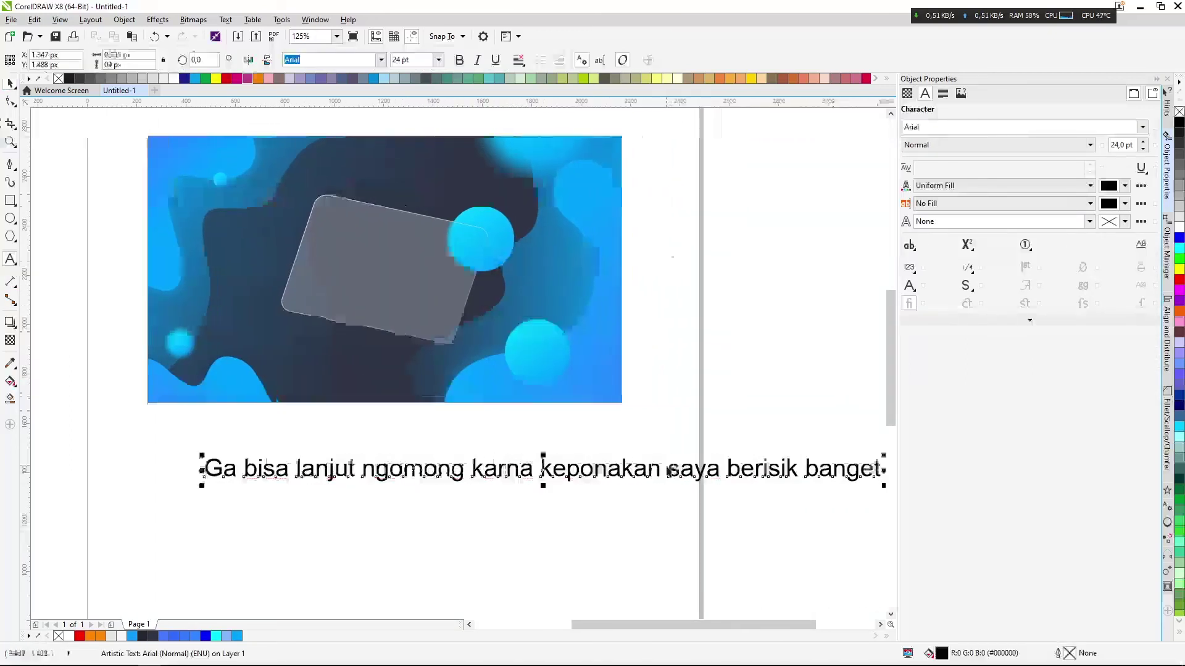
pyautogui.press('Escape')
# Duplicate the cyan circle to the glass card's lower-left edge and shrink the copy to about 81 px
pyautogui.click(509, 248)
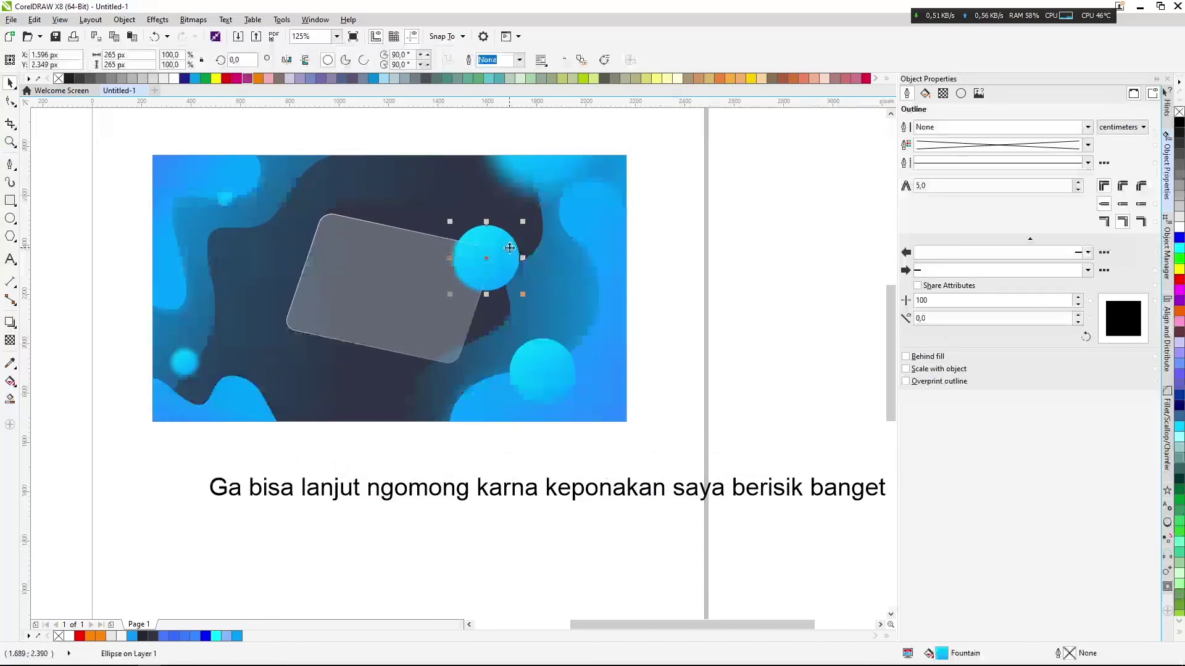
pyautogui.moveTo(510, 248); pyautogui.dragTo(314, 264)
pyautogui.scroll(2, 285, 287)
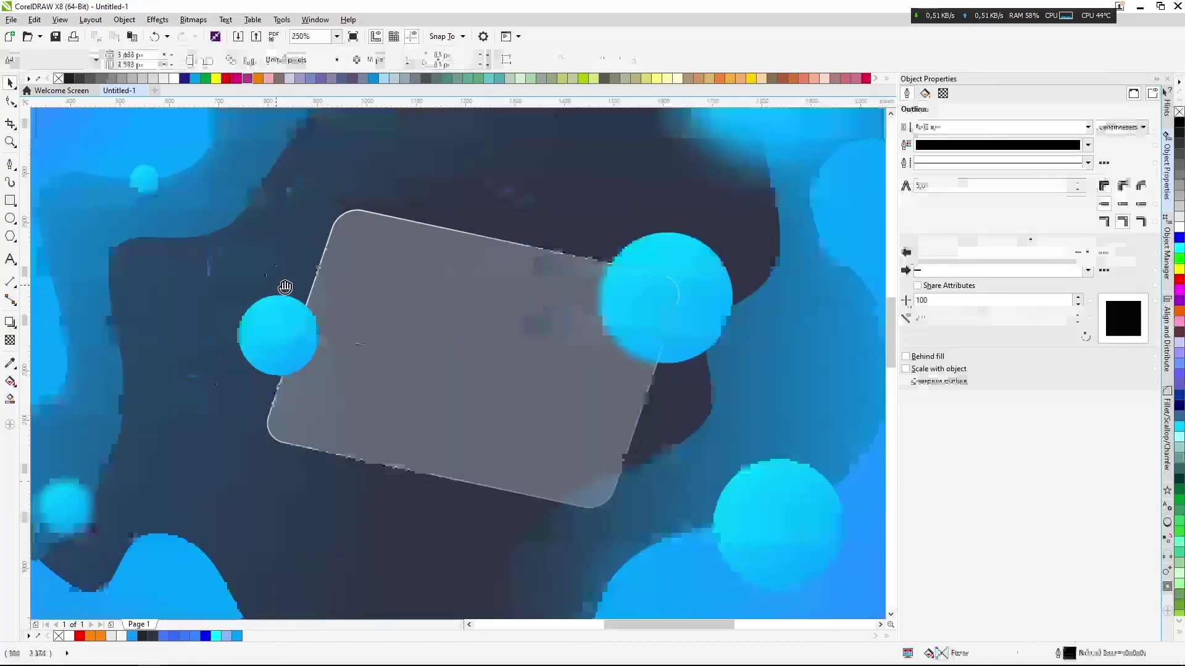
pyautogui.scroll(-3, 285, 287)
pyautogui.scroll(3, 319, 285)
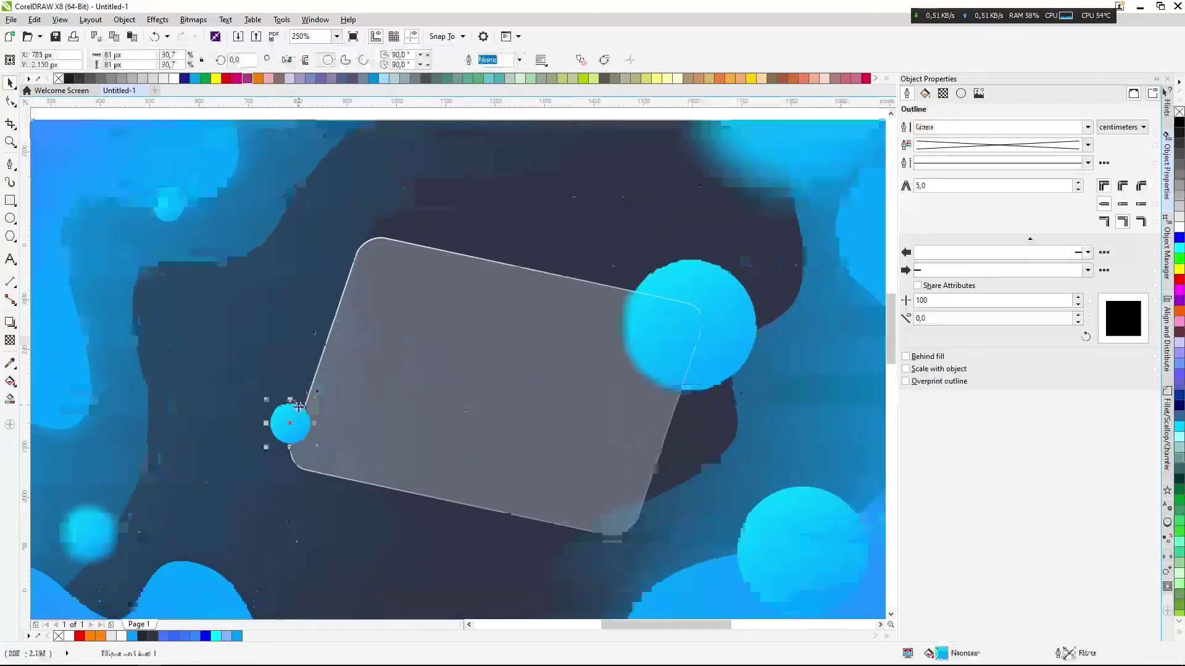
pyautogui.press('Escape')
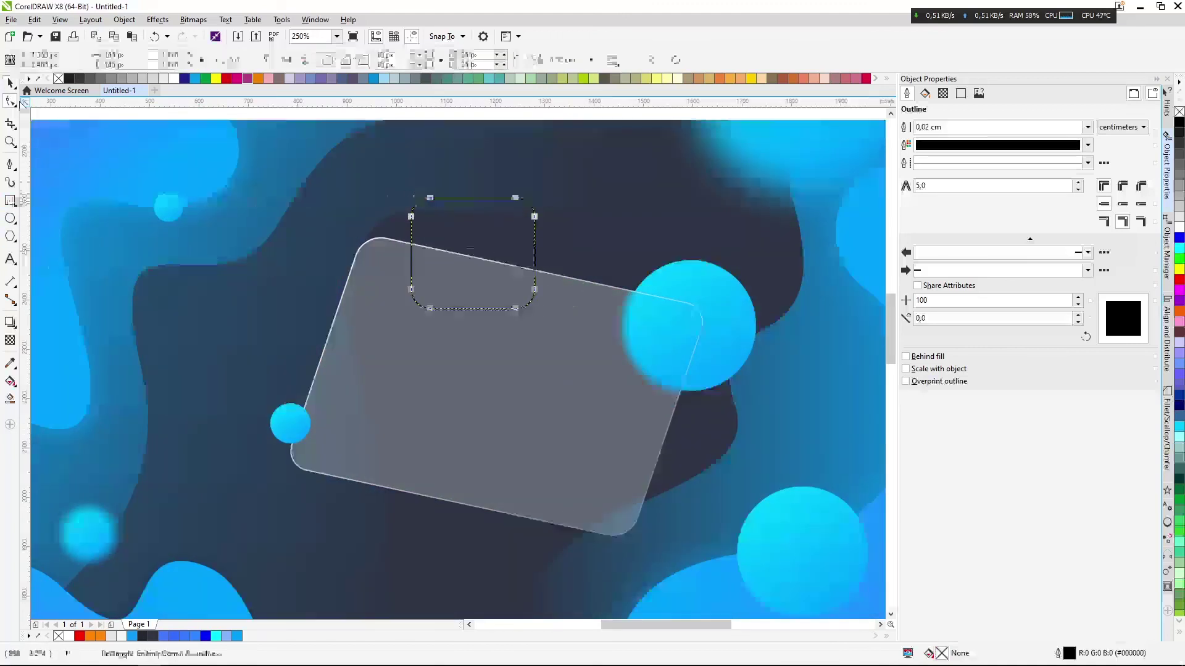
# Draw a tilted rounded square across the card's upper edge, fill it white without an outline, and make it translucent
pyautogui.click(121, 636)
pyautogui.rightClick(59, 636)
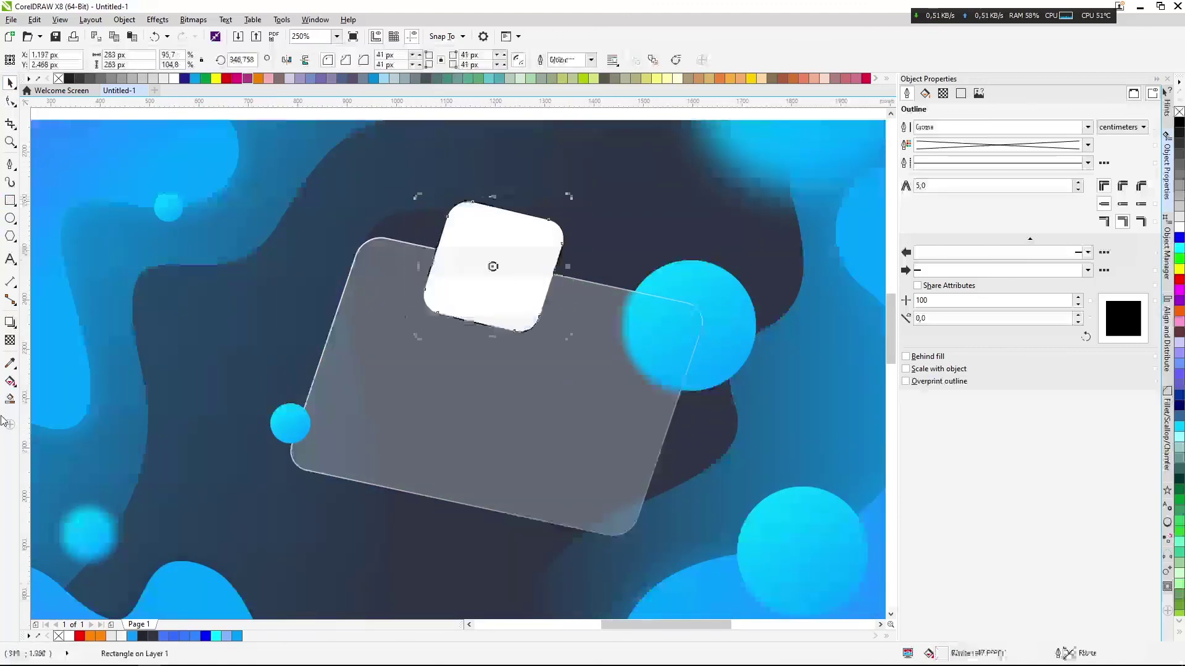
pyautogui.click(10, 340)
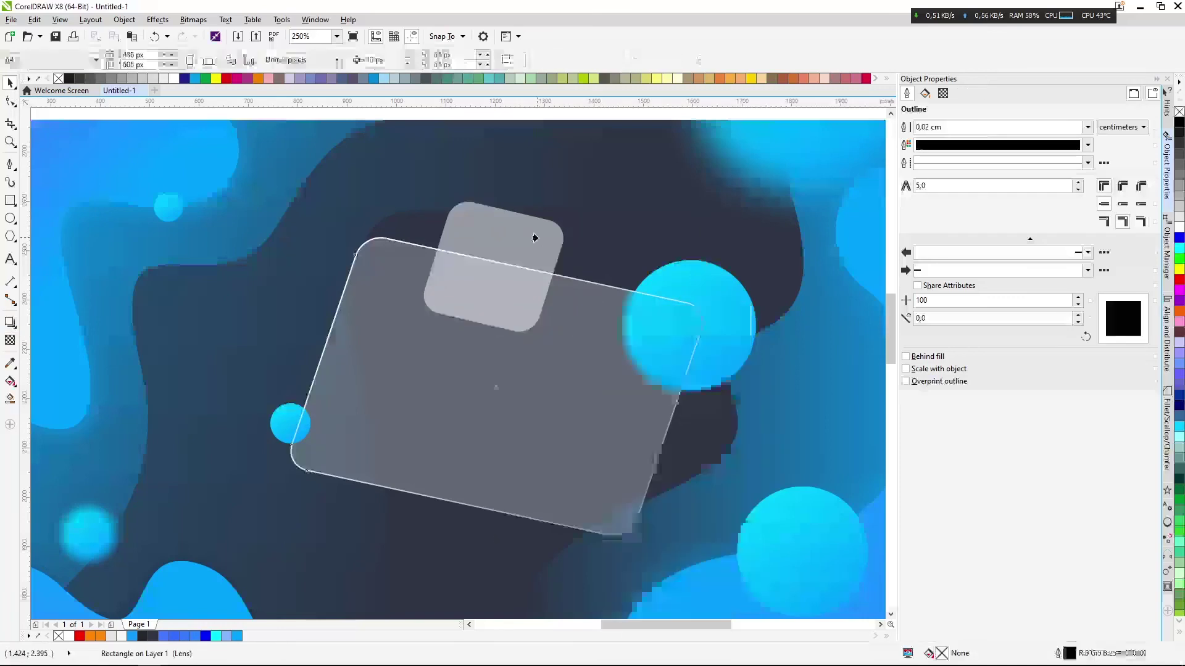
# Convert the card outline copy inside the small square's PowerClip to a bitmap and apply a Gaussian blur to it
pyautogui.doubleClick(535, 238)
pyautogui.click(193, 19)
pyautogui.moveTo(220, 285)
pyautogui.click(228, 34)
pyautogui.click(193, 19)
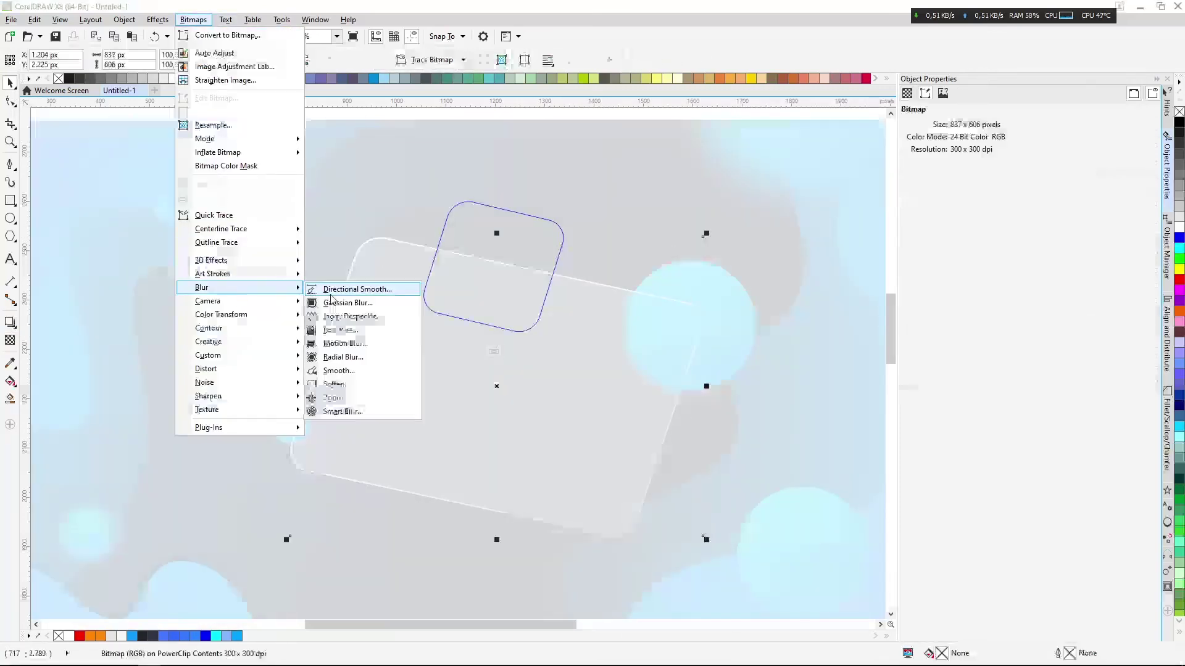
pyautogui.click(345, 302)
pyautogui.press('Return')
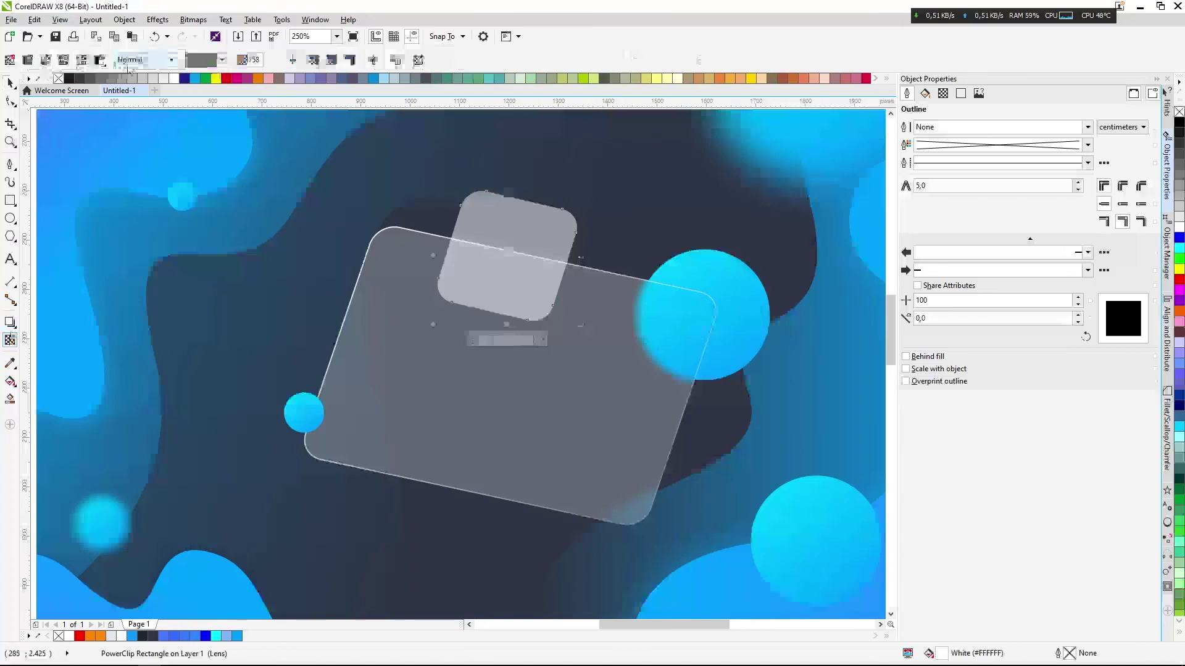
pyautogui.click(11, 84)
pyautogui.press('Escape')
pyautogui.scroll(-1, 569, 302)
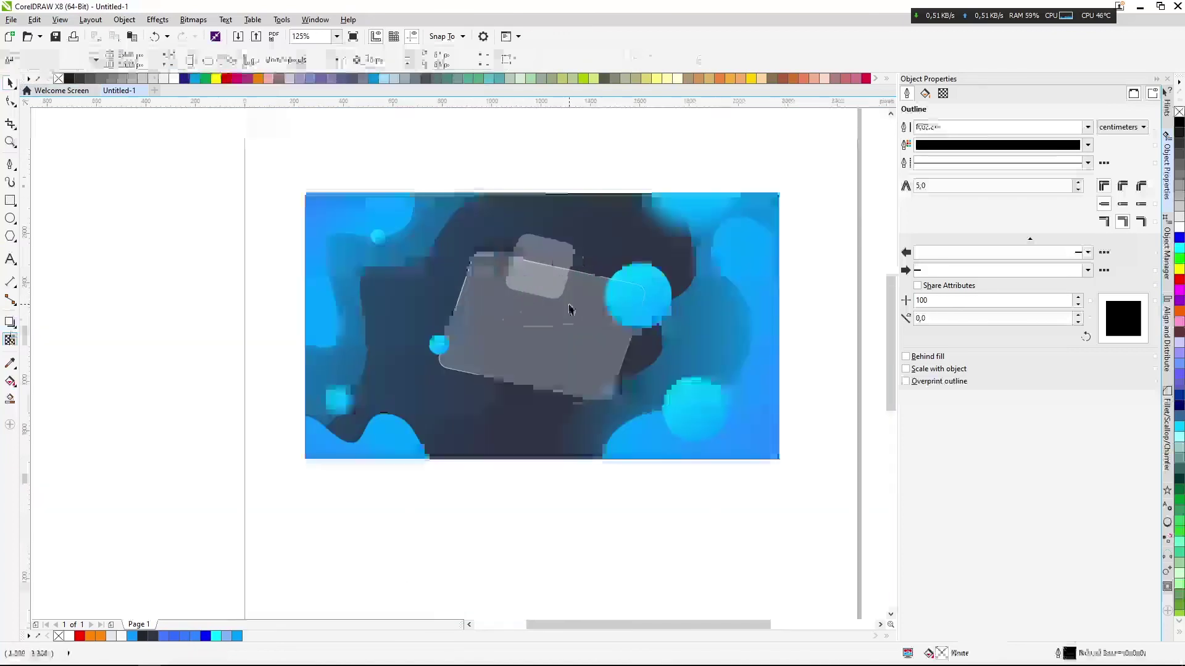
pyautogui.scroll(1, 579, 289)
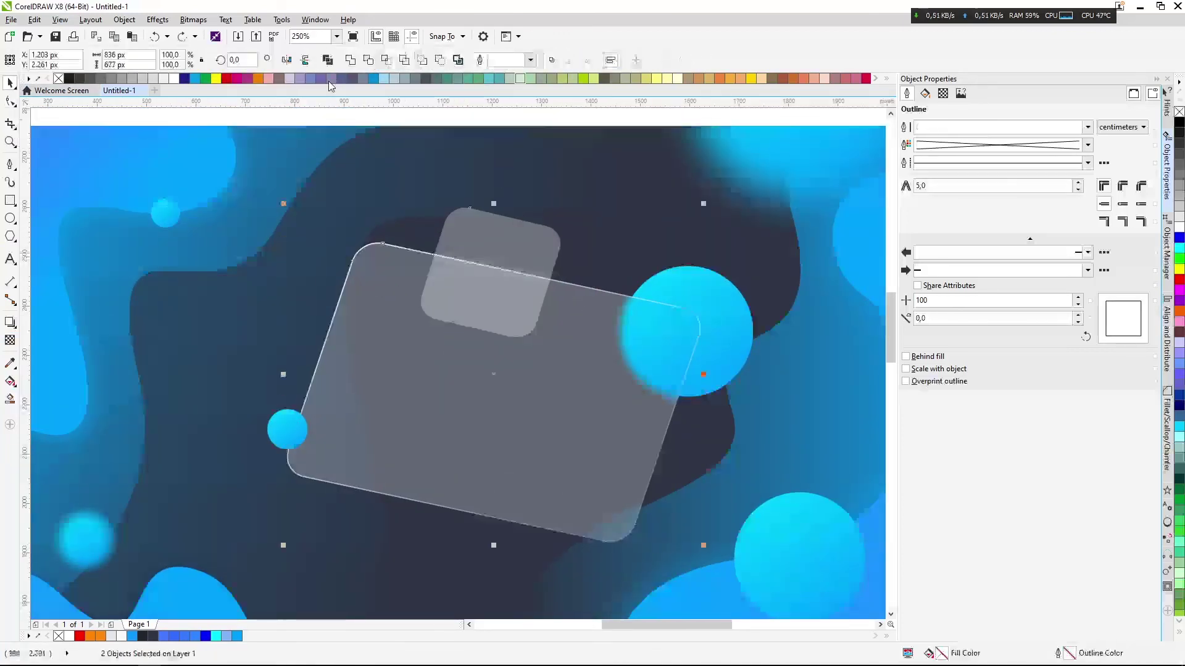
# Reopen the small square's PowerClip contents and apply another blur to the card outline bitmap
pyautogui.click(524, 249)
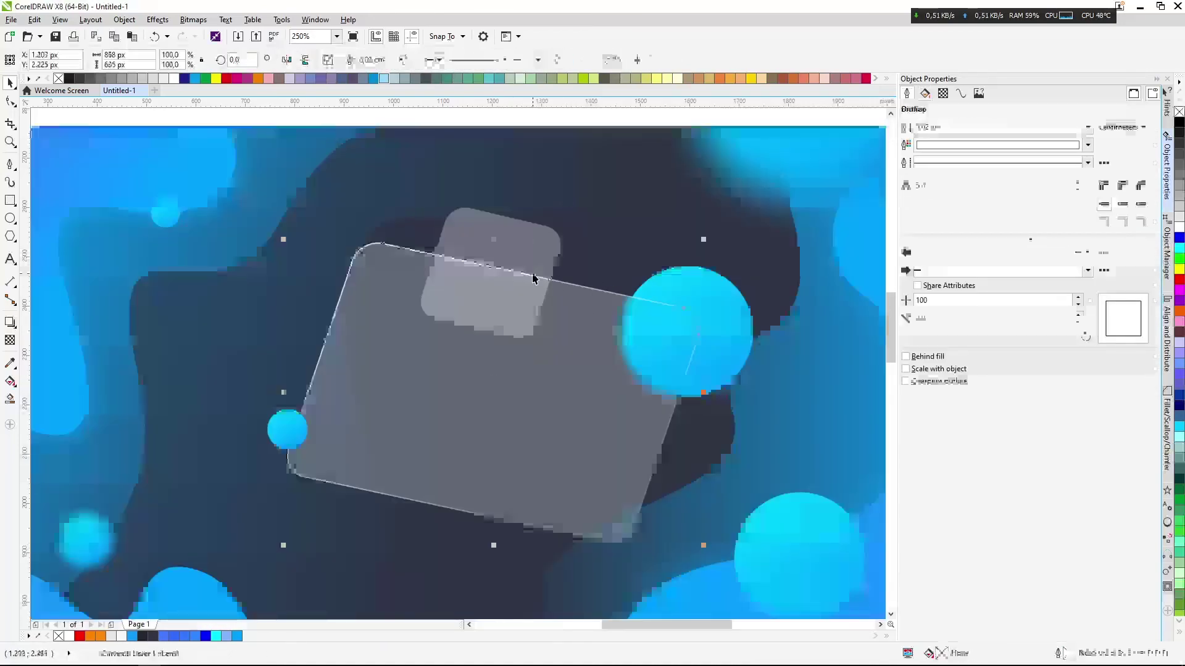
pyautogui.keyDown('ctrl'); pyautogui.click(534, 279); pyautogui.keyUp('ctrl')
pyautogui.scroll(3, 534, 279)
pyautogui.scroll(-1, 489, 246)
pyautogui.hotkey('alt', 'b')
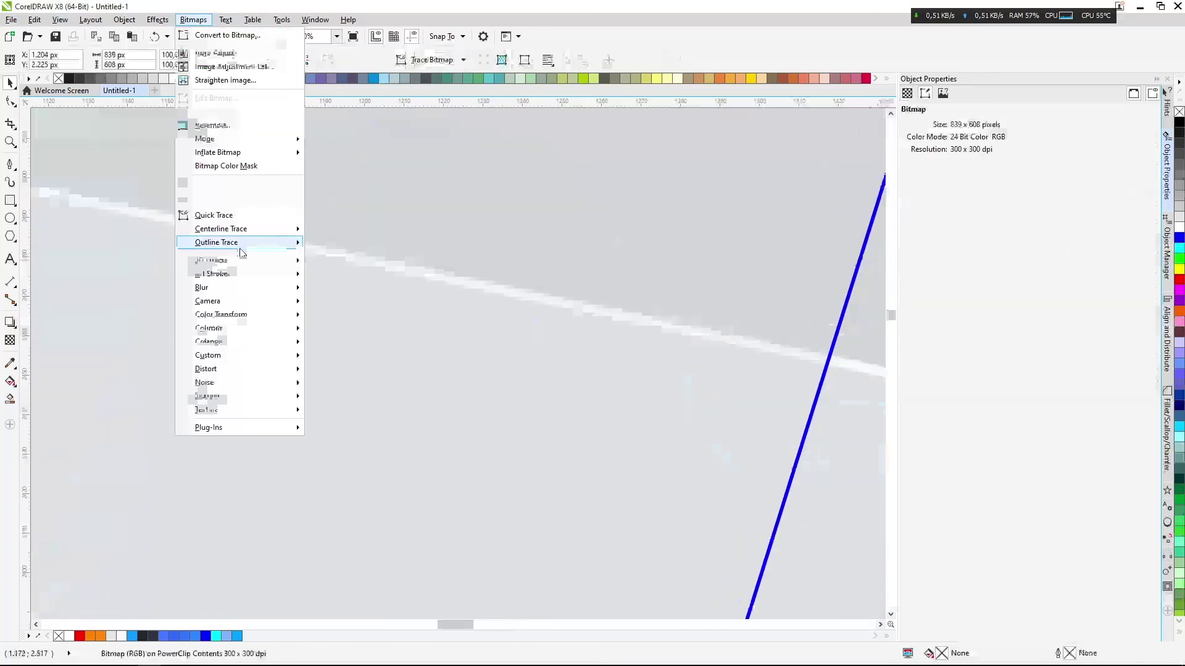
pyautogui.click(346, 328)
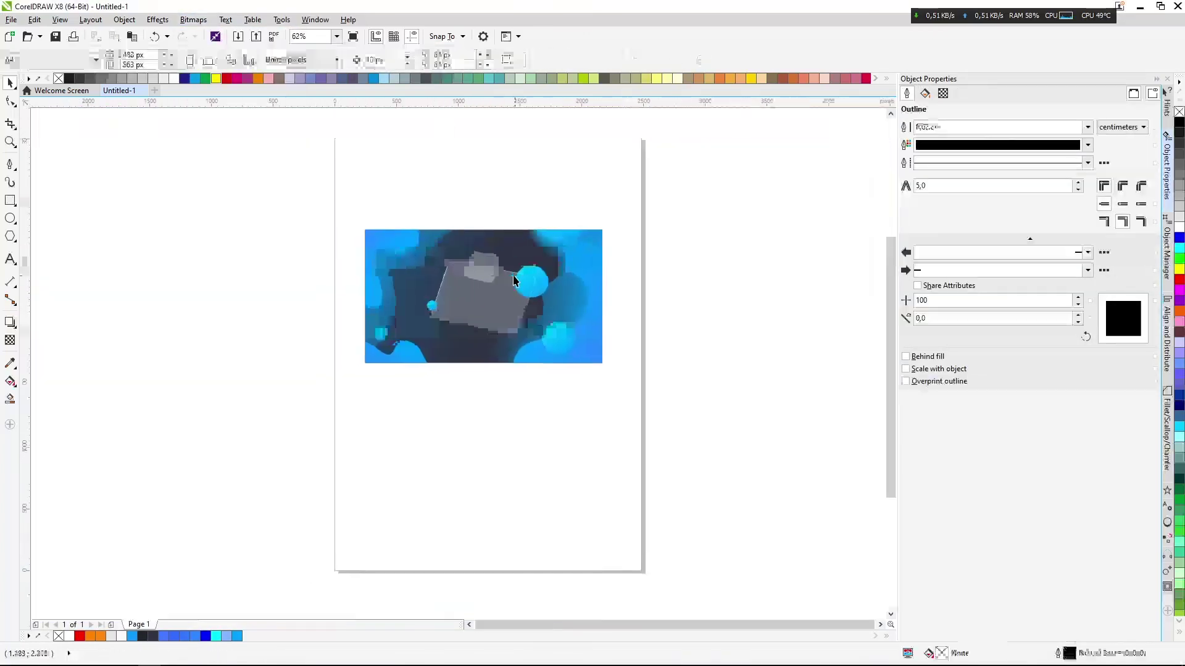
# Move the small square's fading white outline aside, set its width to 0.02 cm, and place it back over the square
pyautogui.scroll(2, 155, 337)
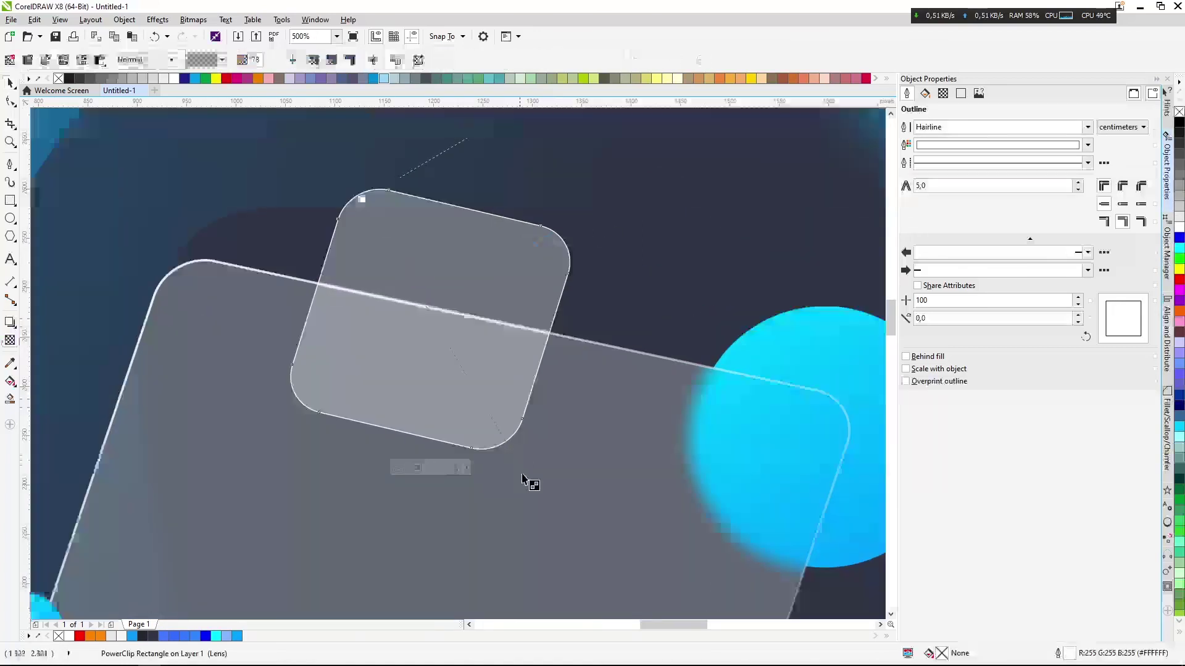
pyautogui.moveTo(466, 332); pyautogui.dragTo(617, 307)
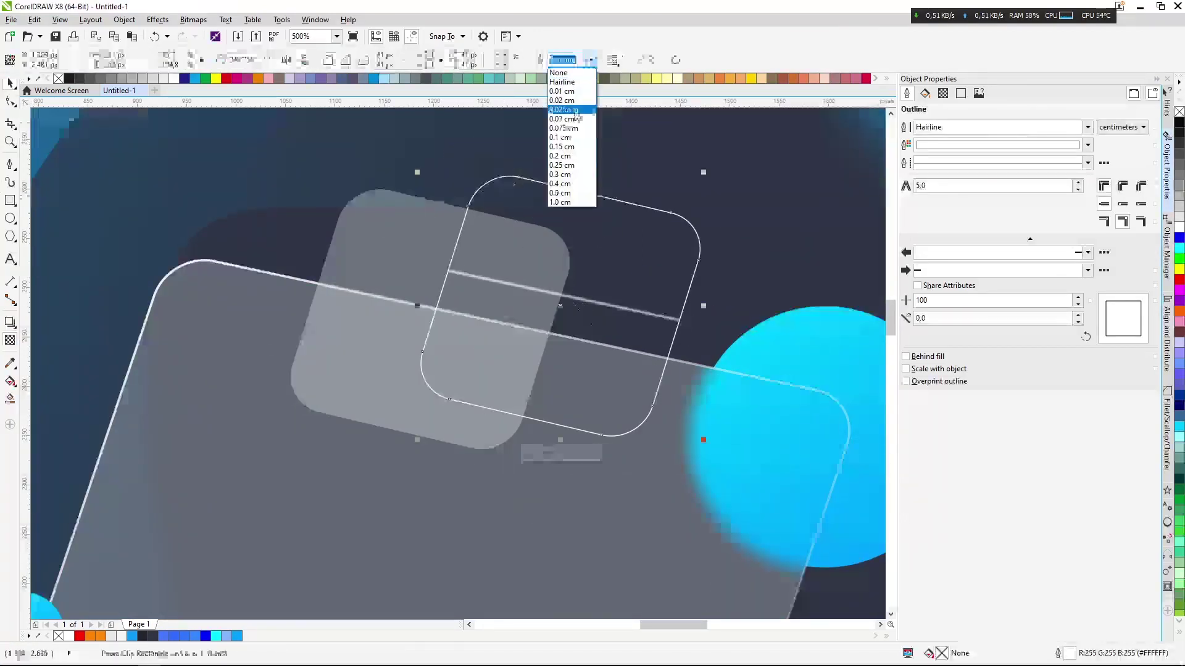
pyautogui.click(562, 100)
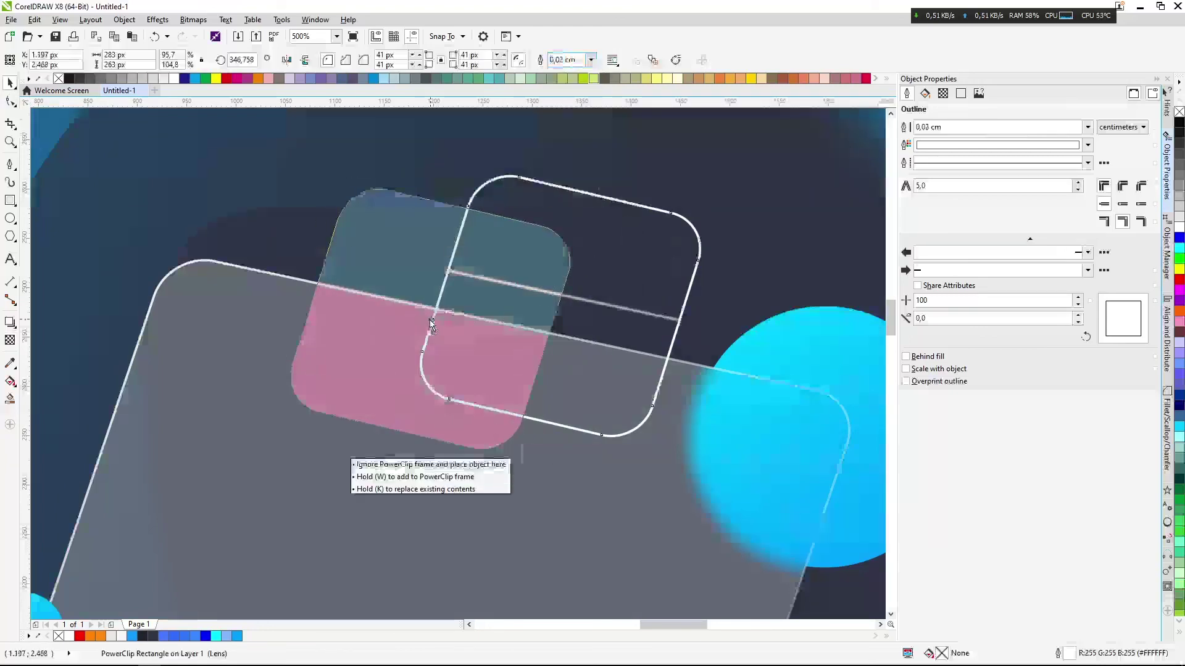
pyautogui.click(567, 457)
# Extract the bitmap from the PowerClip of the small square's outline copy and delete it
pyautogui.rightClick(479, 288)
pyautogui.moveTo(515, 341)
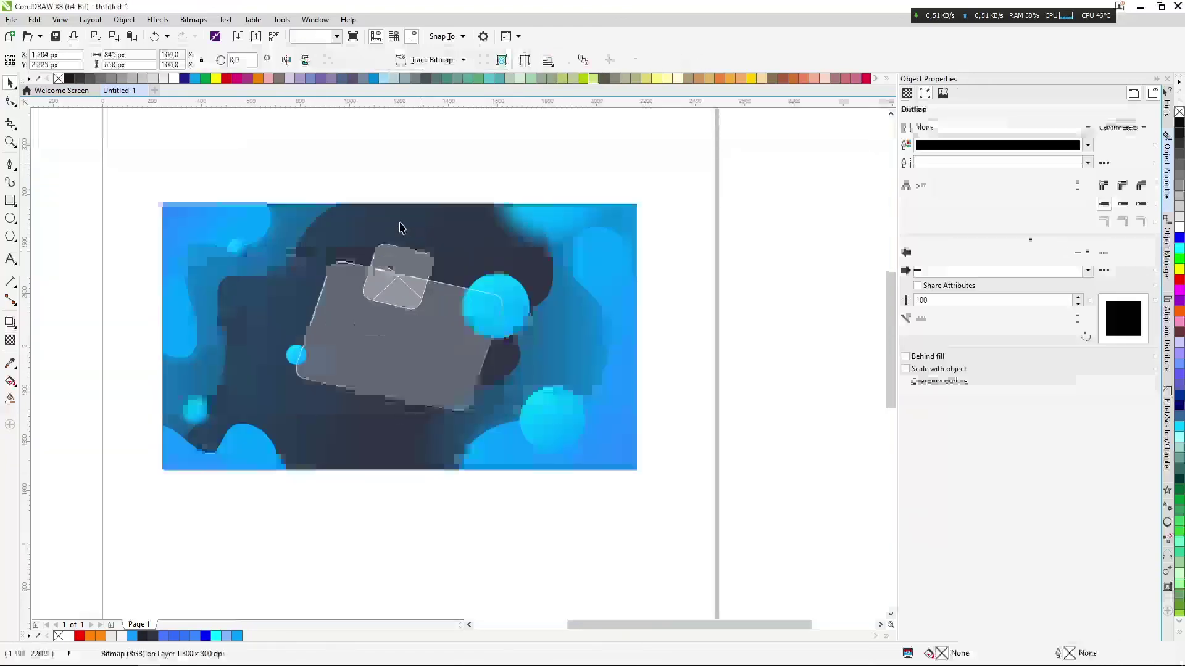
pyautogui.rightClick(410, 255)
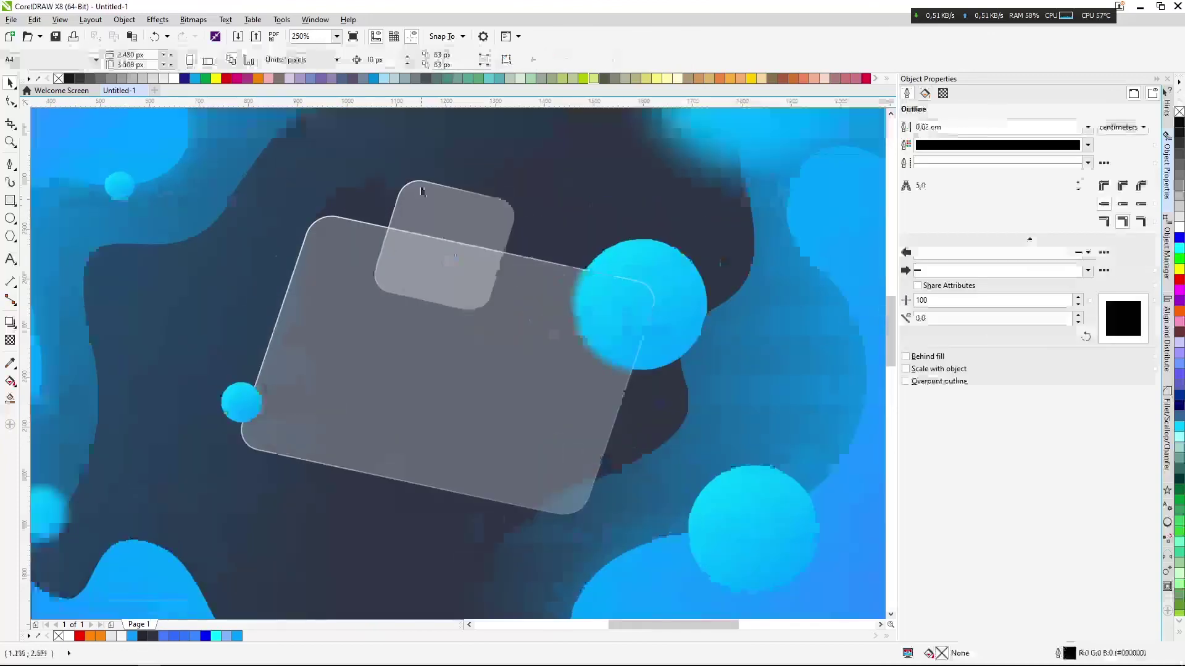
pyautogui.click(504, 300)
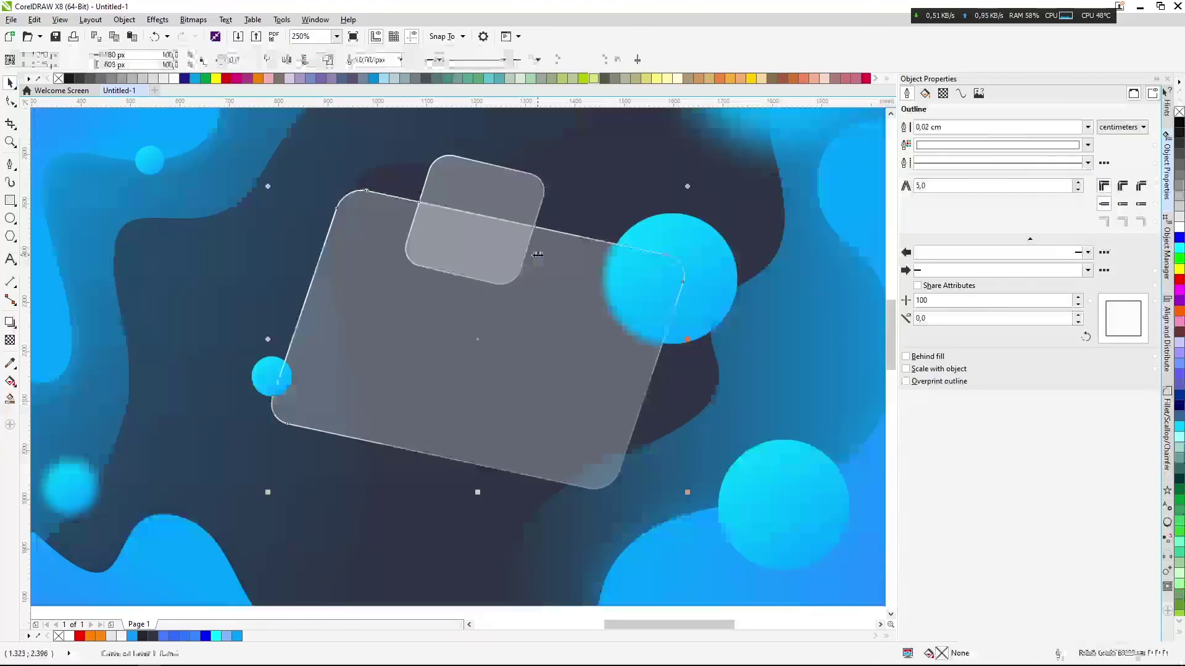
pyautogui.click(538, 254)
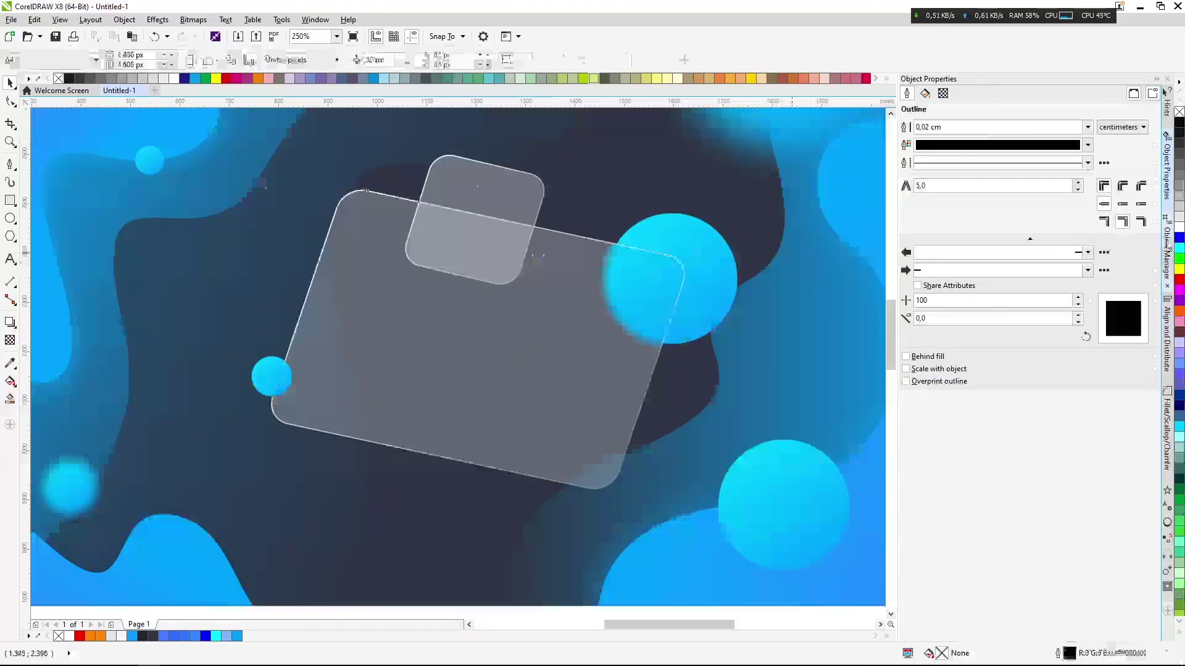
# Show the object list, enter the small glass square's PowerClip, convert the card contents to a bitmap and blur it
pyautogui.click(1166, 247)
pyautogui.press('+')
pyautogui.click(432, 216)
pyautogui.doubleClick(479, 236)
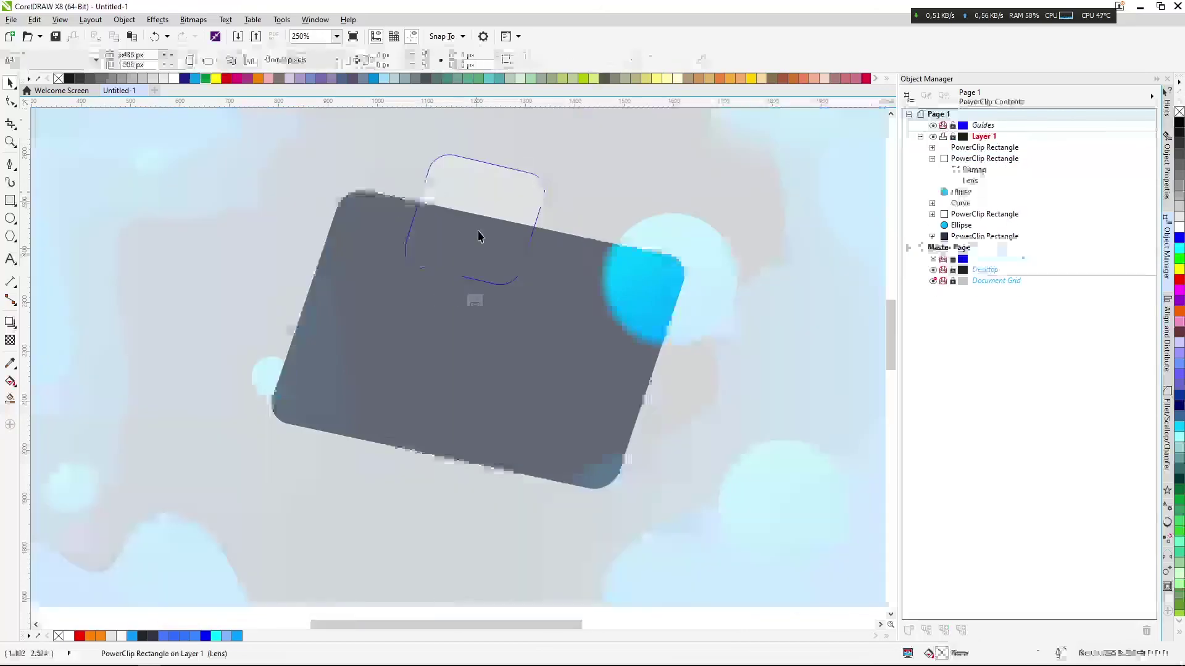
pyautogui.click(478, 237)
pyautogui.click(193, 20)
pyautogui.click(227, 35)
pyautogui.click(556, 402)
pyautogui.click(194, 19)
pyautogui.click(346, 315)
pyautogui.click(627, 368)
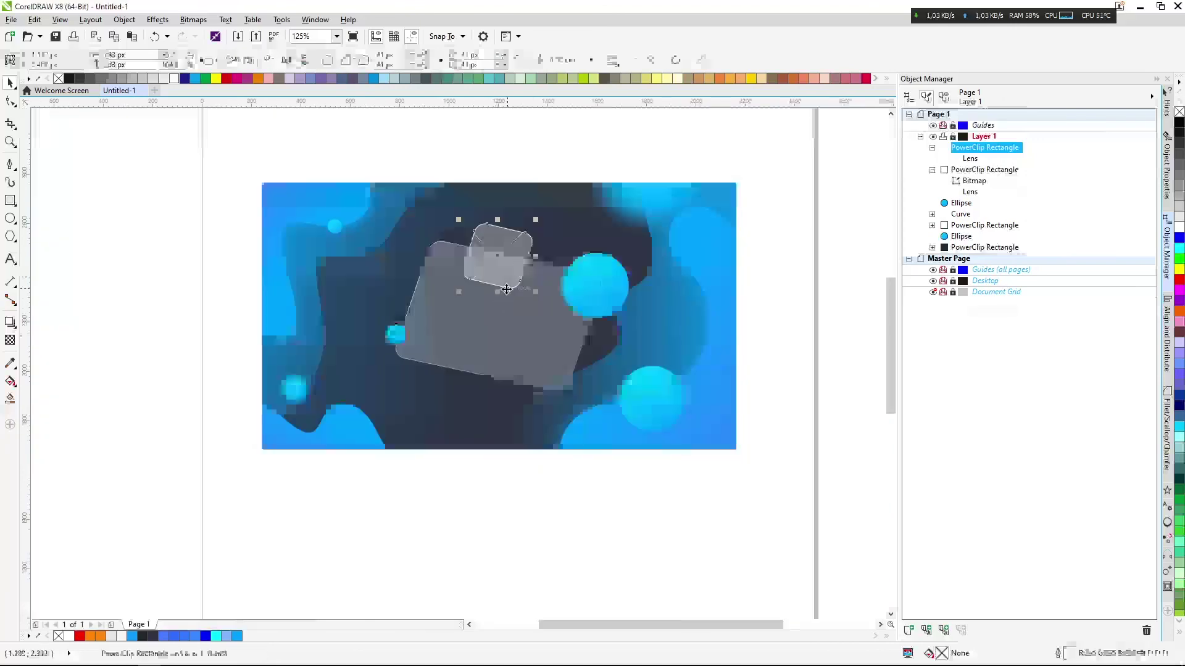
# Remove the empty PowerClip frame from the small square's outline copy, making it a plain rectangle
pyautogui.rightClick(510, 265)
pyautogui.moveTo(592, 285)
pyautogui.click(737, 300)
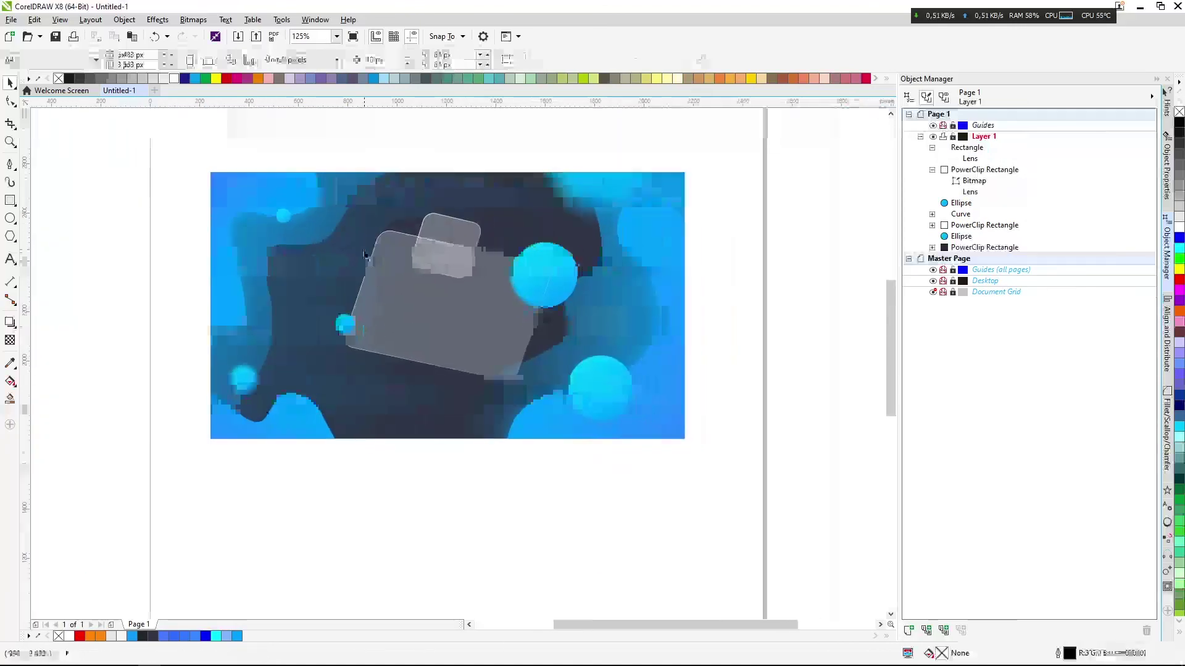
# Add the artistic text "Glassmorphism" on the glass card in the Poppins SemiBold font
pyautogui.click(401, 303)
pyautogui.write('Glassmorphism')
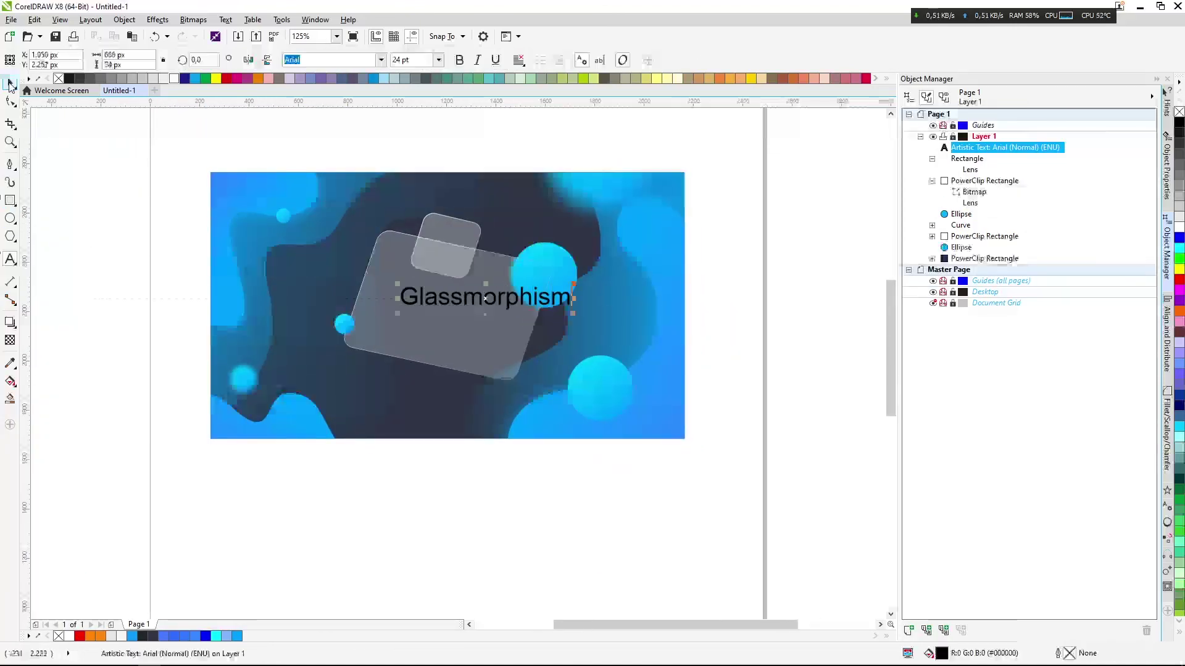
pyautogui.click(381, 59)
pyautogui.click(331, 90)
# Colour the "Glassmorphism" text white, scale it to about 15 pt, and tilt it along the card below the small square
pyautogui.scroll(2, 456, 297)
pyautogui.moveTo(543, 299); pyautogui.dragTo(499, 265)
pyautogui.moveTo(653, 387); pyautogui.dragTo(516, 358)
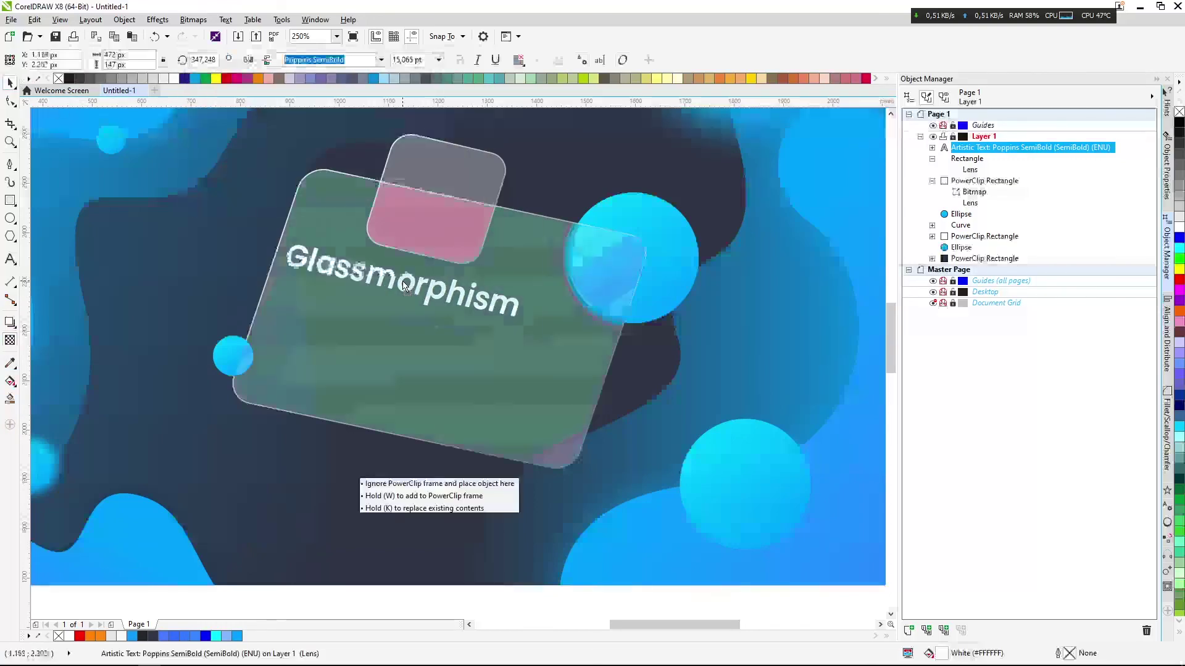
pyautogui.press('F3')
pyautogui.scroll(2, 450, 307)
pyautogui.scroll(-1, 358, 325)
pyautogui.press('Escape')
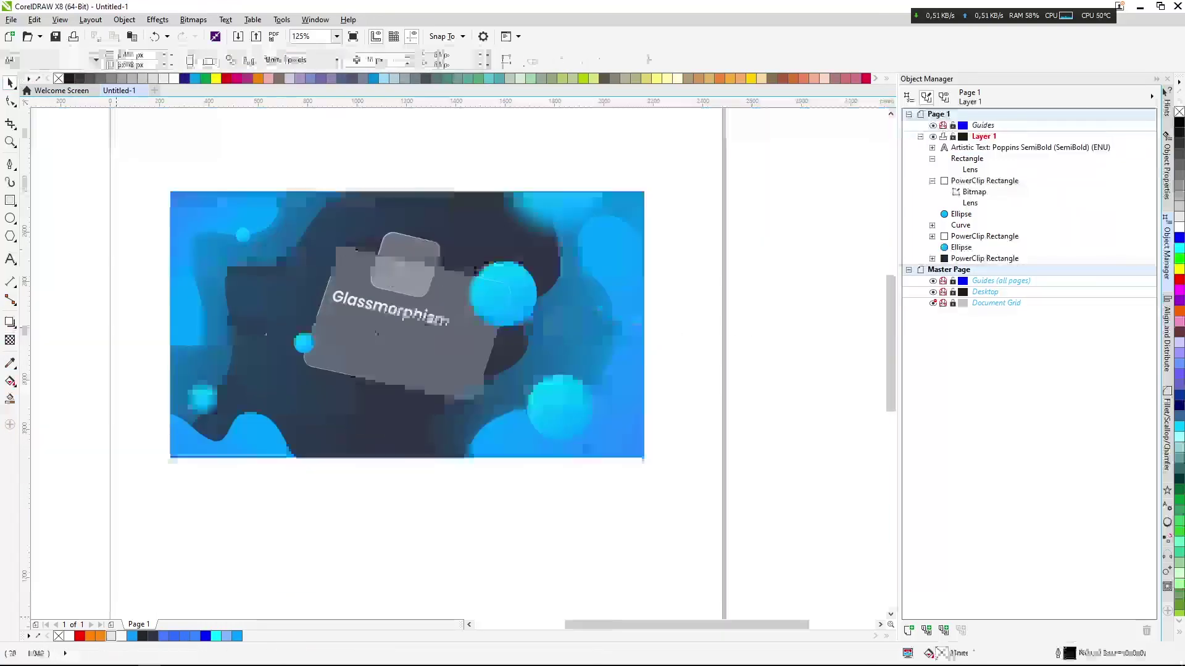
# Switch to File Explorer, find the desainia logo in the DESAINIA folder on drive E, and place it in the drawing
pyautogui.click(315, 654)
pyautogui.click(455, 431)
pyautogui.doubleClick(717, 234)
pyautogui.scroll(-3, 890, 295)
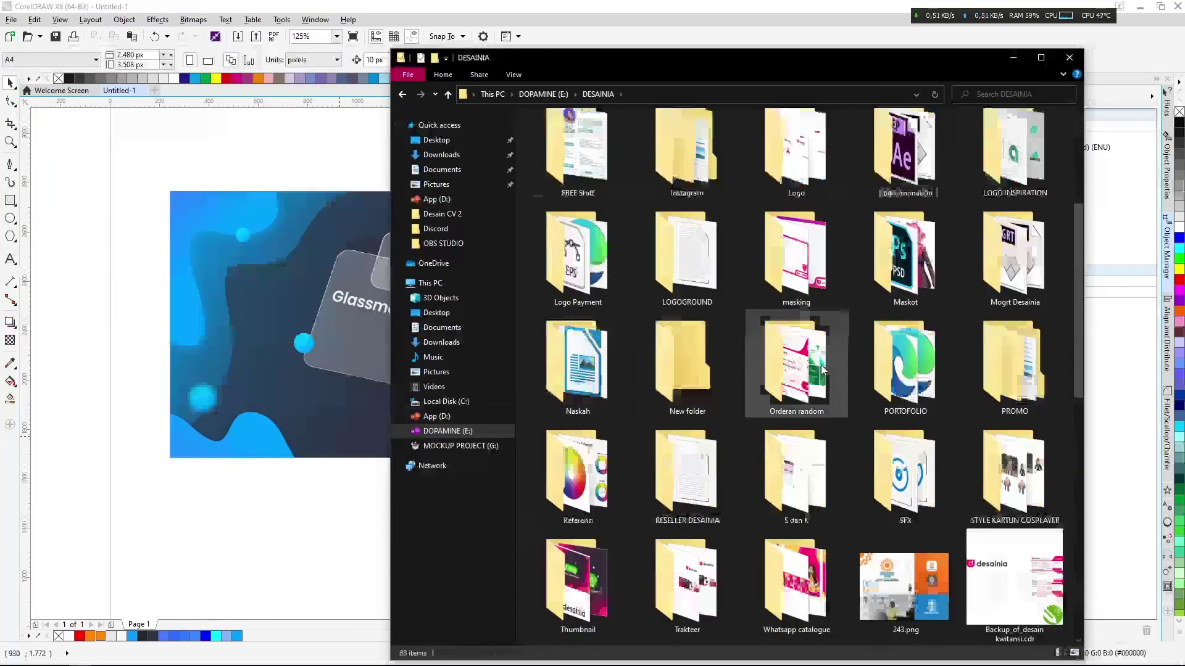
pyautogui.scroll(3, 719, 351)
pyautogui.doubleClick(719, 350)
pyautogui.moveTo(720, 350); pyautogui.dragTo(115, 375)
pyautogui.click(115, 375)
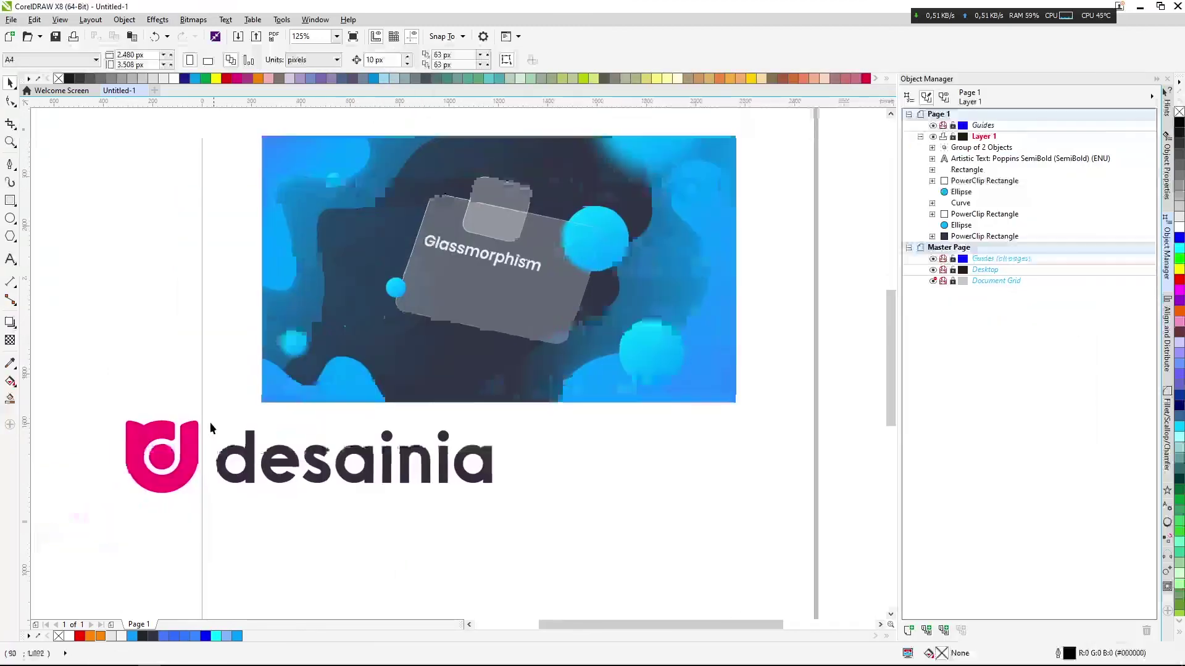
# Place a white copy of the desainia logo under the "Glassmorphism" text, scaled down and tilted to follow the card
pyautogui.moveTo(185, 445); pyautogui.dragTo(481, 285)
pyautogui.rightClick(481, 285)
pyautogui.click(1179, 226)
pyautogui.moveTo(794, 337); pyautogui.dragTo(529, 282)
pyautogui.scroll(1, 483, 275)
pyautogui.click(482, 274)
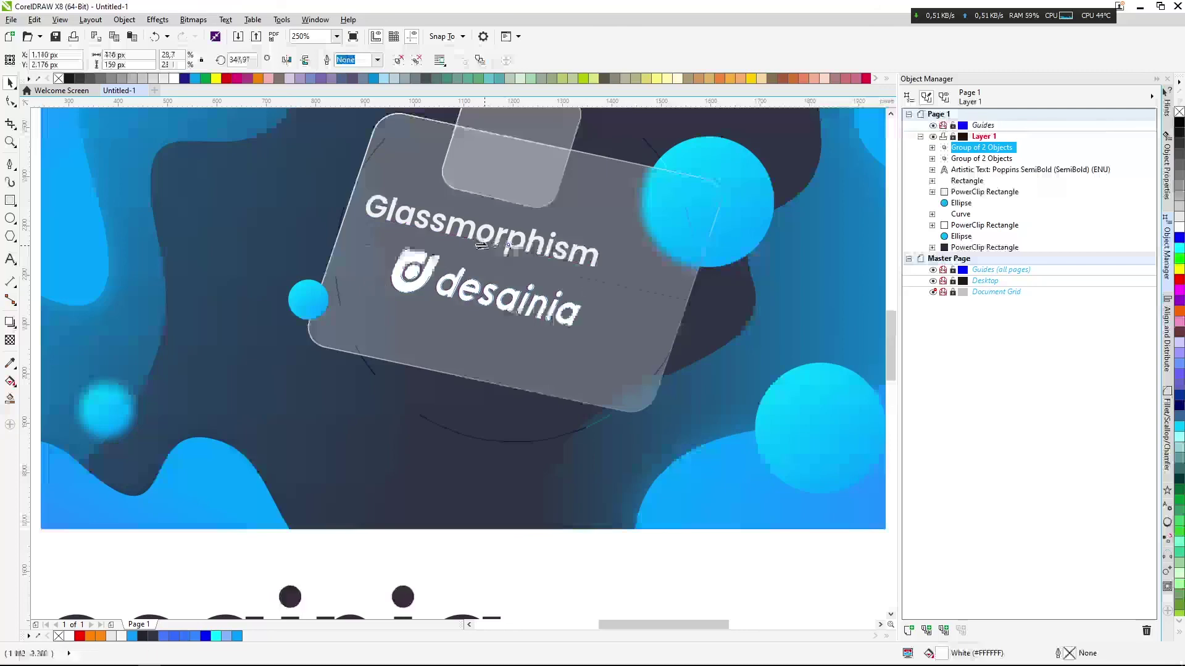
pyautogui.scroll(1, 481, 245)
pyautogui.moveTo(215, 219); pyautogui.dragTo(209, 229)
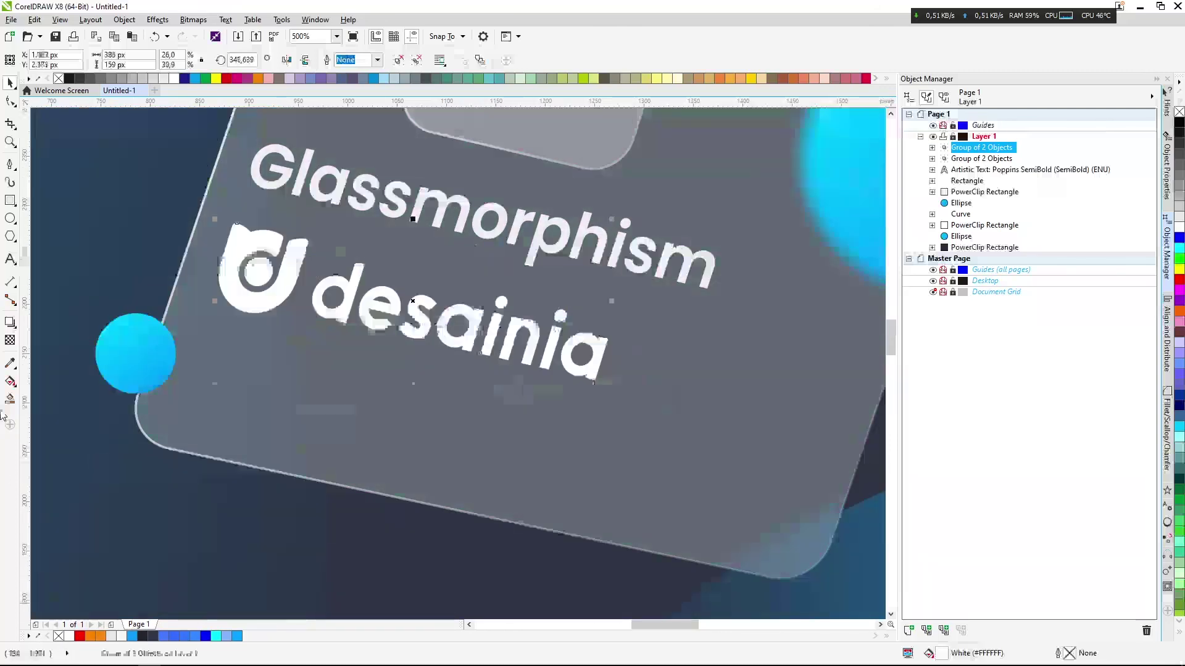
# Apply a light uniform transparency to the white desainia logo on the card
pyautogui.click(10, 340)
pyautogui.click(31, 60)
pyautogui.click(221, 61)
pyautogui.click(258, 80)
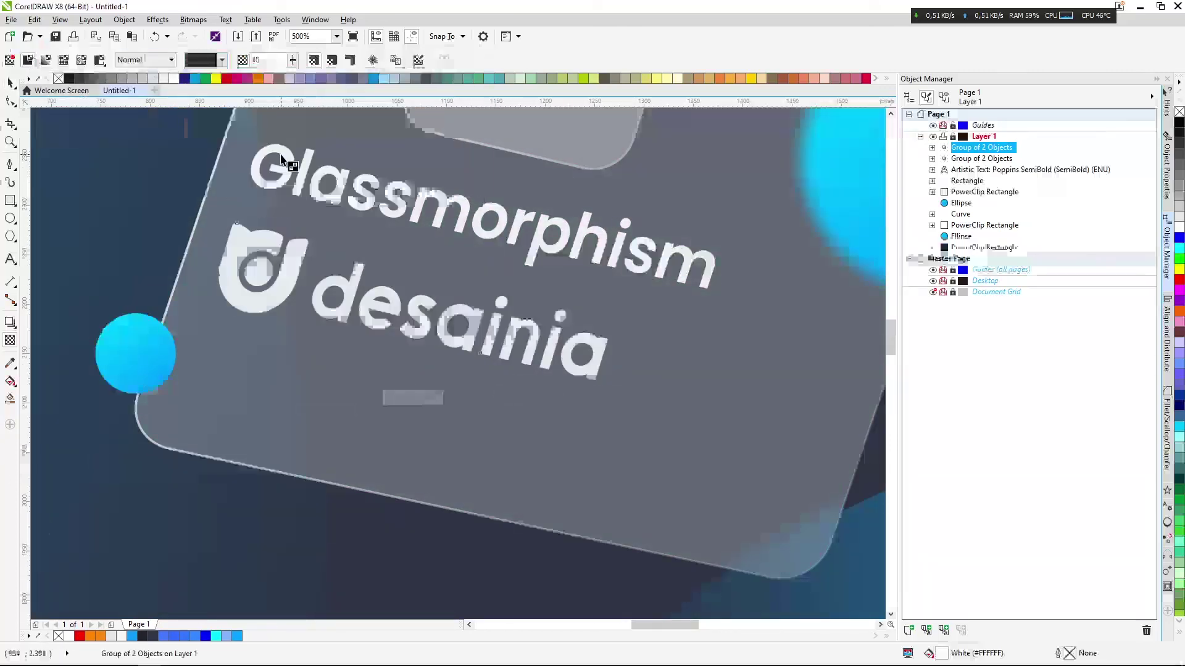
# Apply a light uniform transparency to the "Glassmorphism" text
pyautogui.click(285, 158)
pyautogui.click(29, 60)
pyautogui.click(221, 60)
pyautogui.click(284, 100)
pyautogui.click(11, 84)
# Insert the line "Tutorial" above "Glassmorphism" in the card's title text
pyautogui.scroll(-2, 494, 296)
pyautogui.scroll(1, 494, 296)
pyautogui.press('F8')
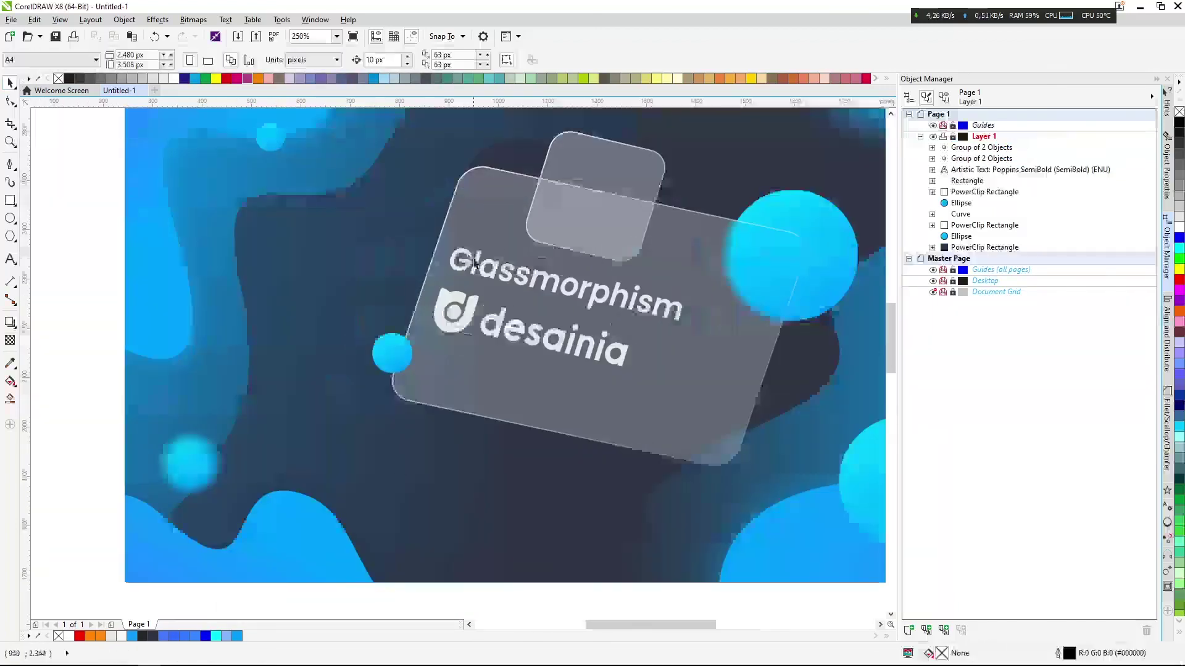
pyautogui.click(469, 259)
pyautogui.write('Tutorial')
pyautogui.press('F10')
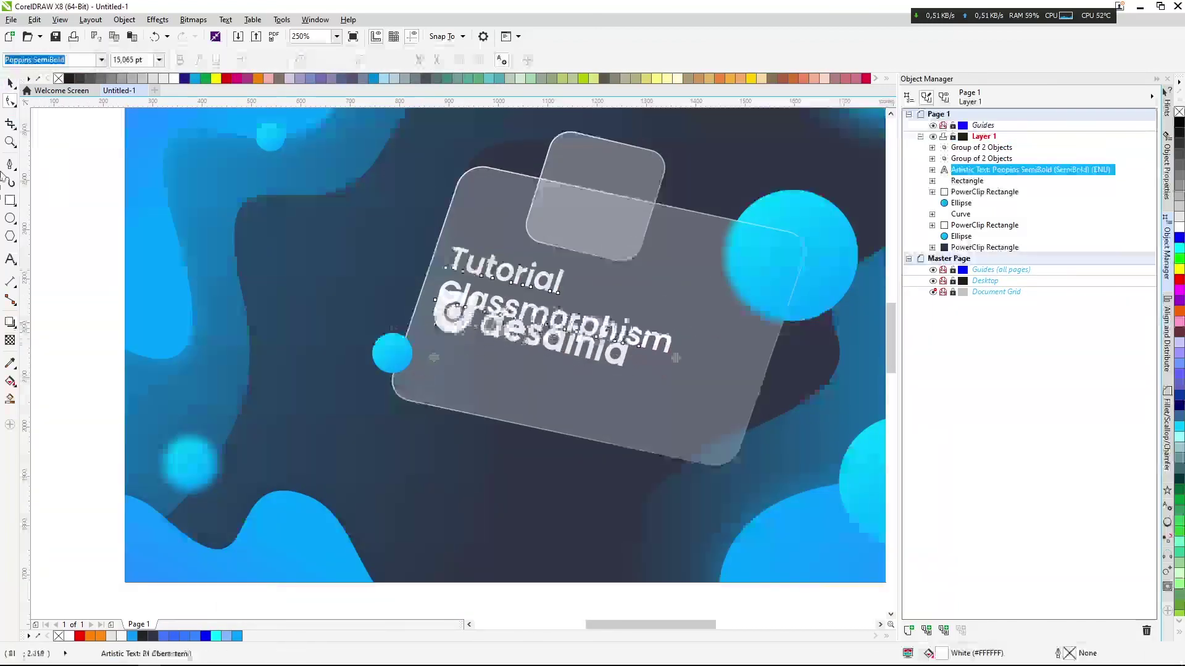
# Set the word "Tutorial" on the card in regular-weight Poppins at a smaller font size
pyautogui.click(438, 59)
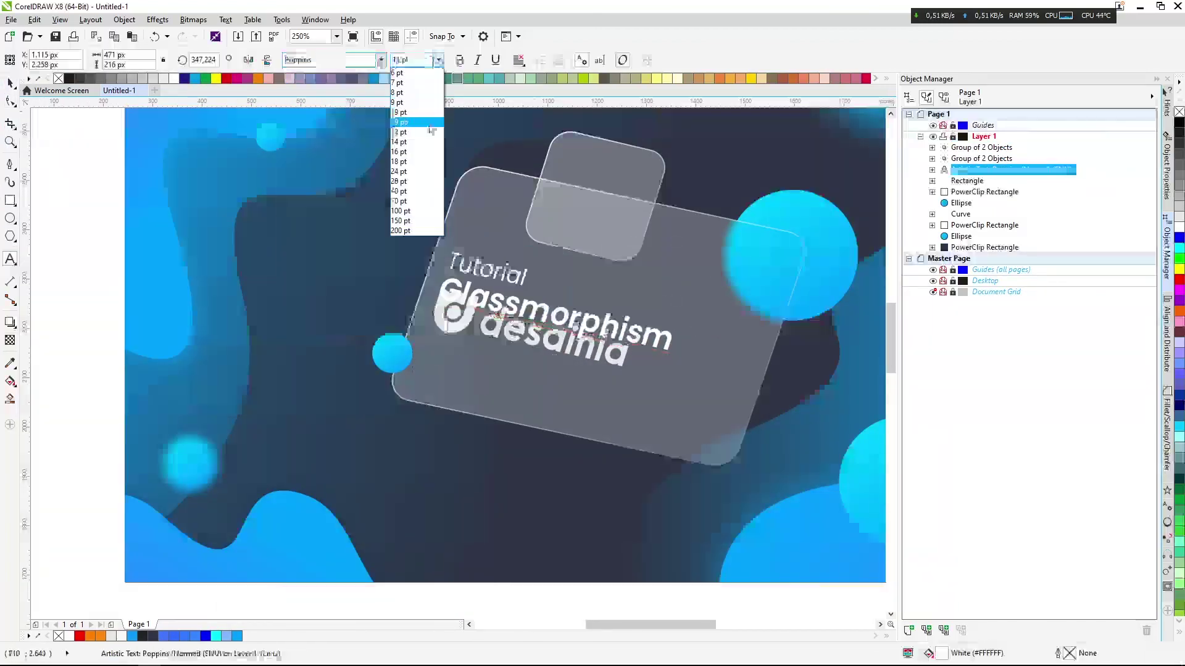
pyautogui.click(454, 158)
pyautogui.click(9, 82)
# Copy a blue circle to the card's upper-left corner and order it behind the card
pyautogui.scroll(-1, 386, 309)
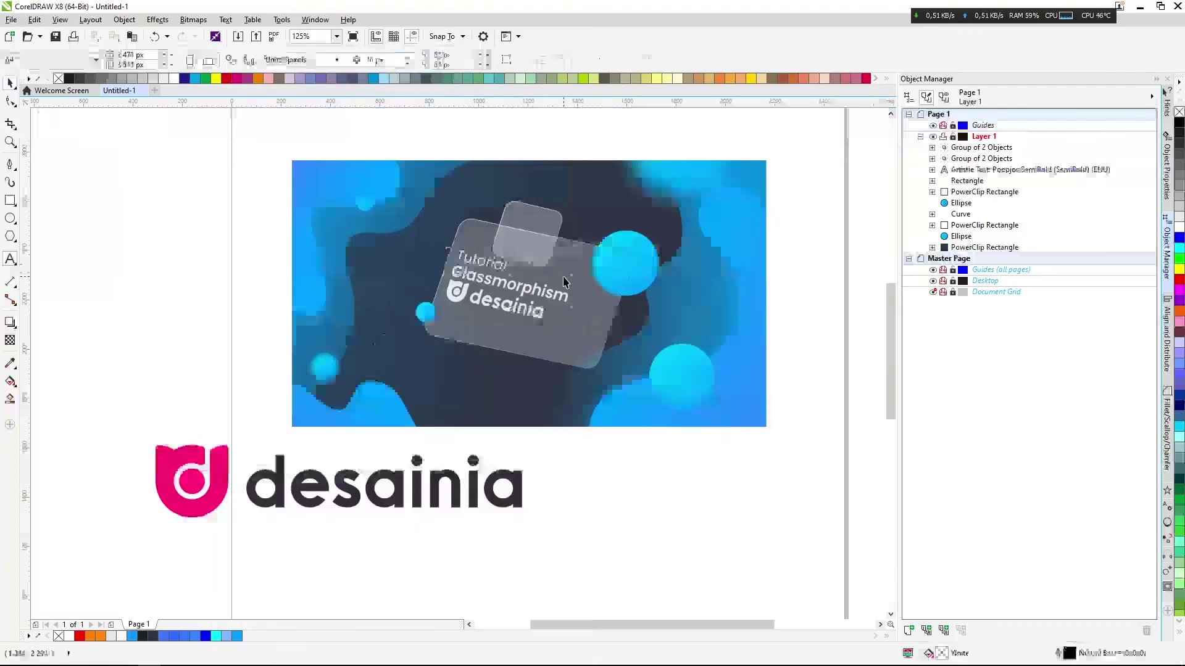
pyautogui.click(480, 352)
pyautogui.moveTo(479, 353); pyautogui.dragTo(430, 158)
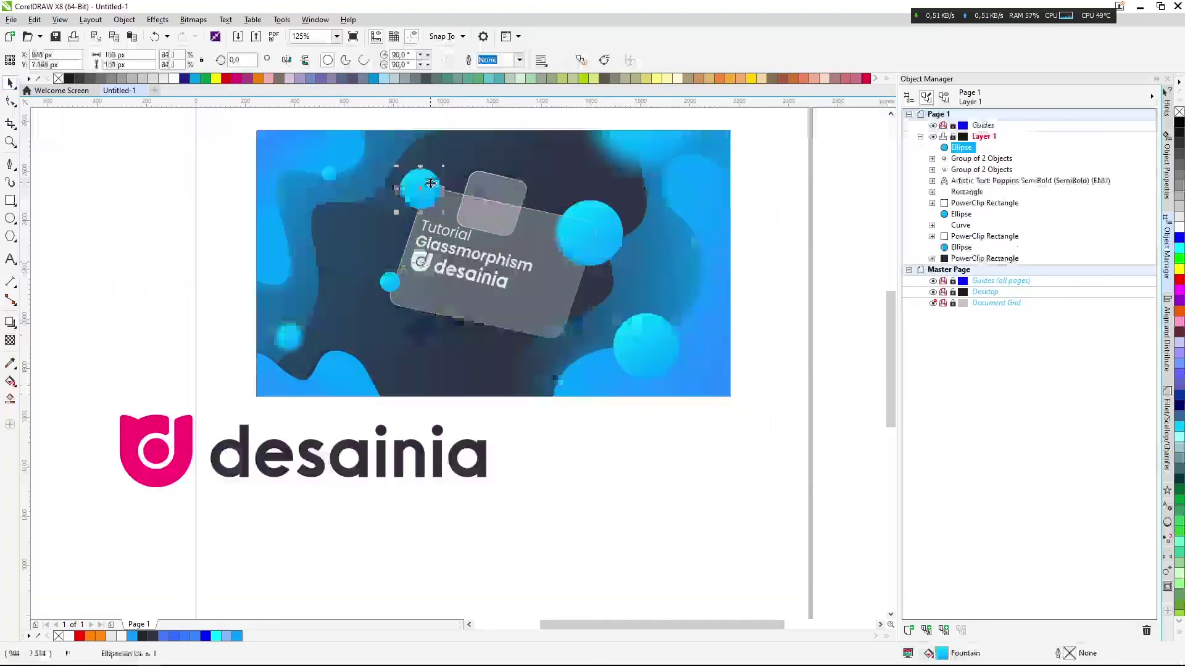
pyautogui.scroll(1, 430, 183)
pyautogui.hotkey('ctrl', 'pagedown')
pyautogui.hotkey('ctrl', 'pagedown')
pyautogui.hotkey('ctrl', 'pagedown')
pyautogui.hotkey('ctrl', 'pagedown')
pyautogui.hotkey('ctrl', 'pagedown')
pyautogui.hotkey('ctrl', 'pagedown')
pyautogui.hotkey('ctrl', 'pagedown')
pyautogui.hotkey('ctrl', 'pagedown')
pyautogui.click(459, 233)
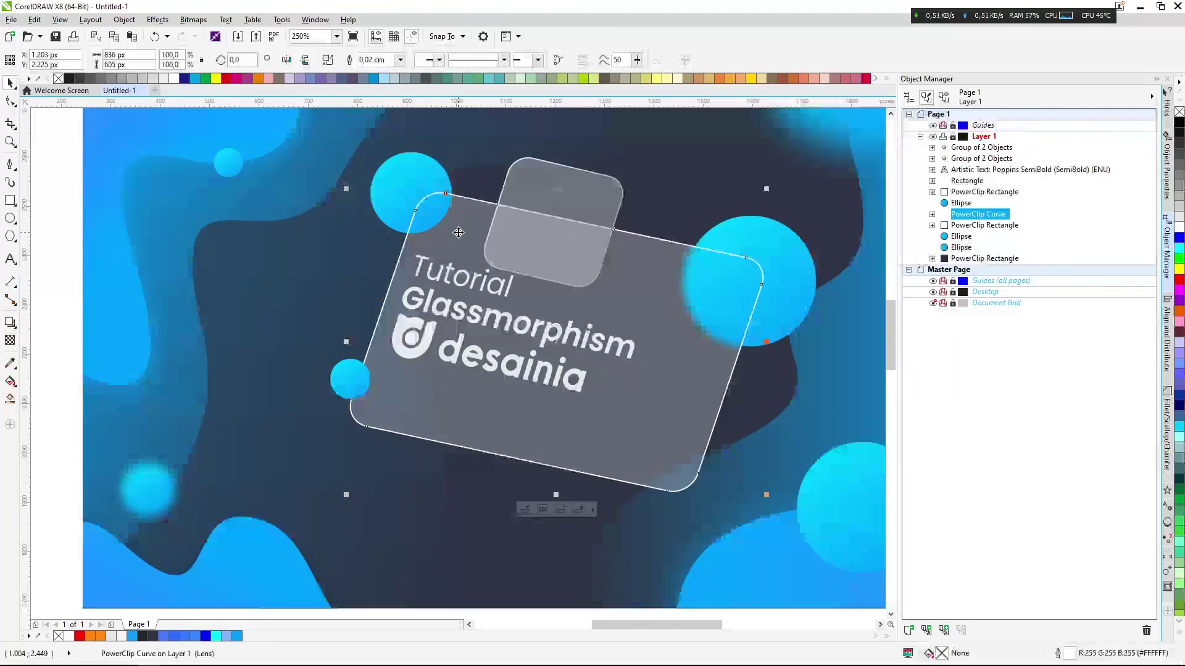
pyautogui.rightClick(432, 187)
pyautogui.press('Escape')
pyautogui.press('F10')
pyautogui.click(990, 227)
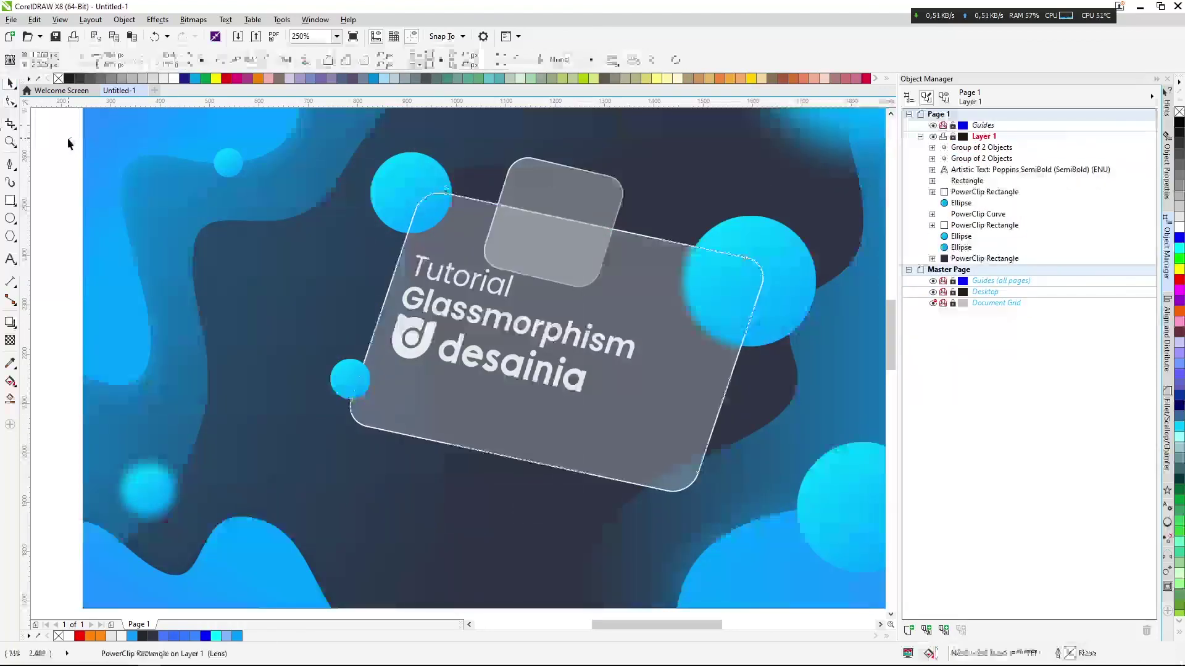
pyautogui.hotkey('ctrl', 'z')
pyautogui.hotkey('ctrl', 'z')
# Place a blurred bitmap of the new circle inside the card's PowerClip frame and finish editing the contents
pyautogui.click(458, 238)
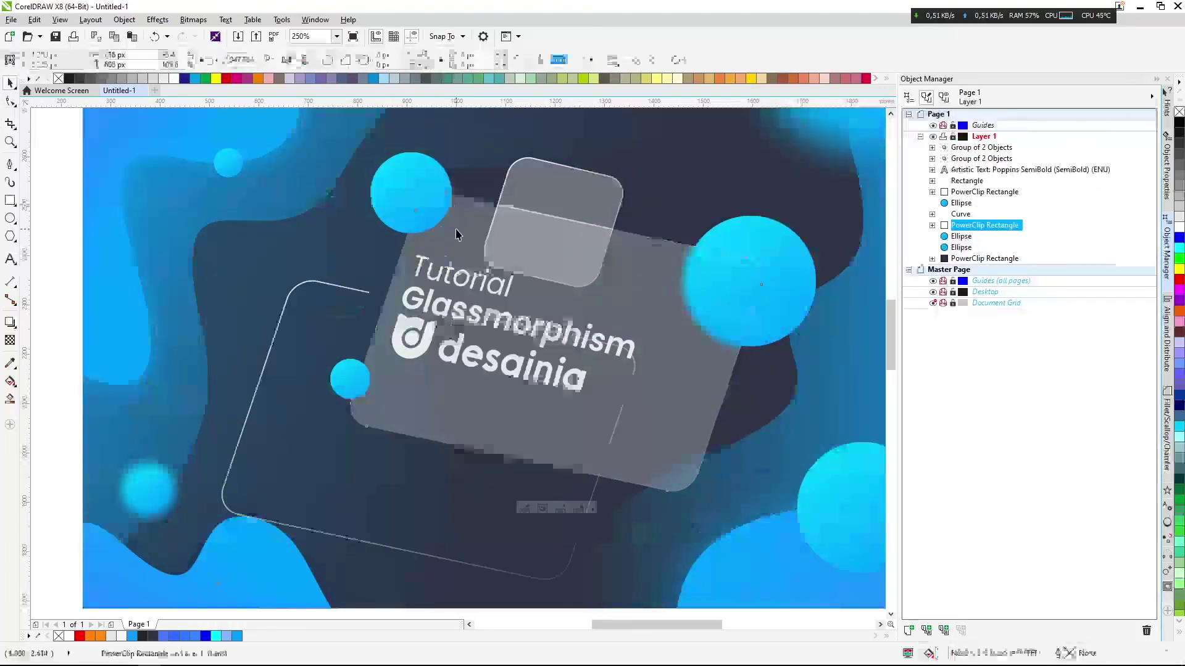
pyautogui.click(521, 501)
pyautogui.click(194, 19)
pyautogui.moveTo(234, 288)
pyautogui.click(346, 301)
pyautogui.click(629, 368)
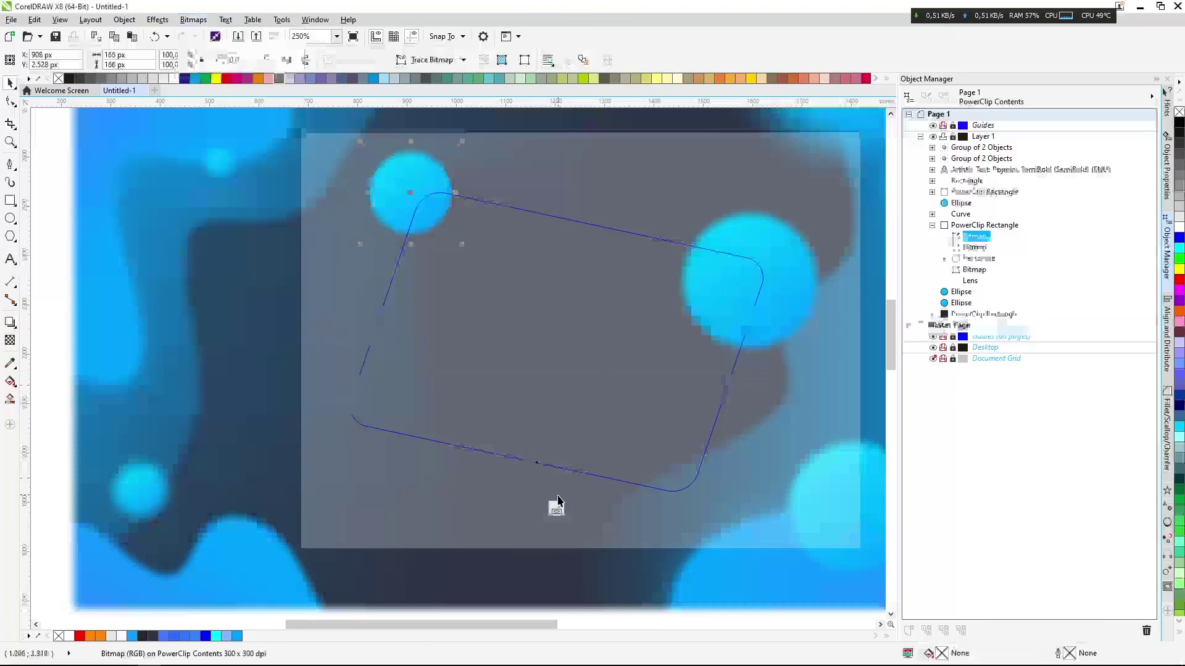
pyautogui.click(556, 509)
pyautogui.press('Escape')
pyautogui.scroll(-2, 349, 254)
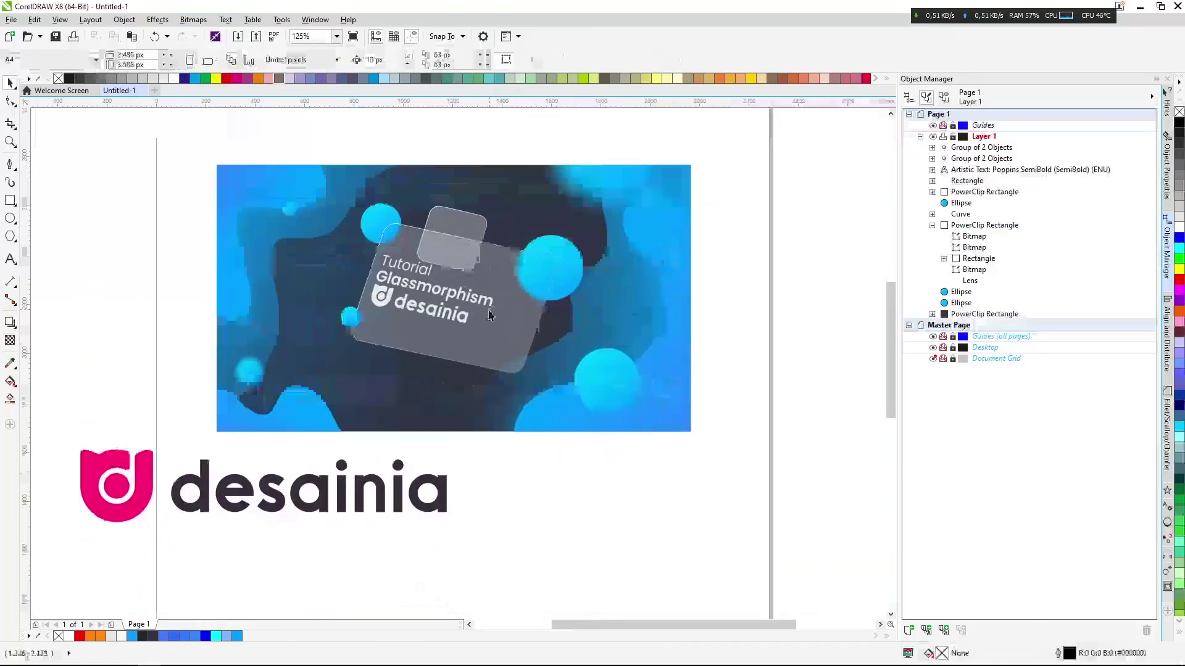
# Open the background's PowerClip contents and recolor the gradient of the large right-hand shape to purple
pyautogui.click(637, 299)
pyautogui.keyDown('ctrl'); pyautogui.click(636, 298); pyautogui.keyUp('ctrl')
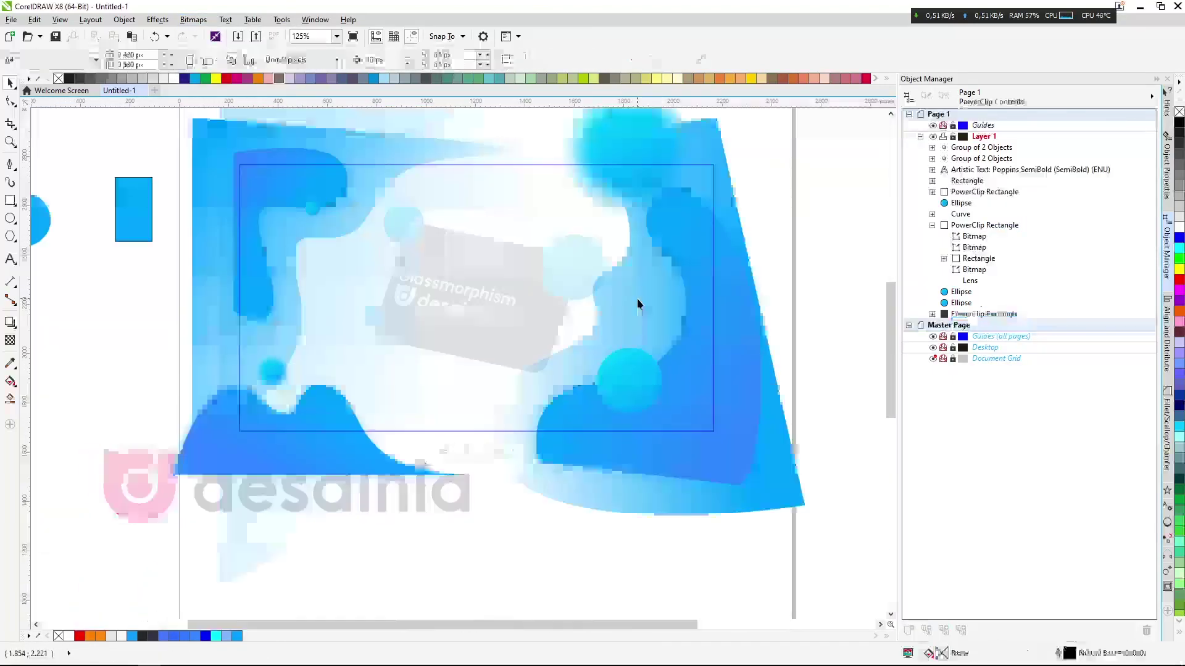
pyautogui.press('g')
pyautogui.click(651, 419)
pyautogui.click(726, 421)
pyautogui.click(671, 439)
pyautogui.click(735, 519)
# Shift the gradients of the upper-left and lower-left background shapes to violet
pyautogui.click(256, 177)
pyautogui.click(240, 164)
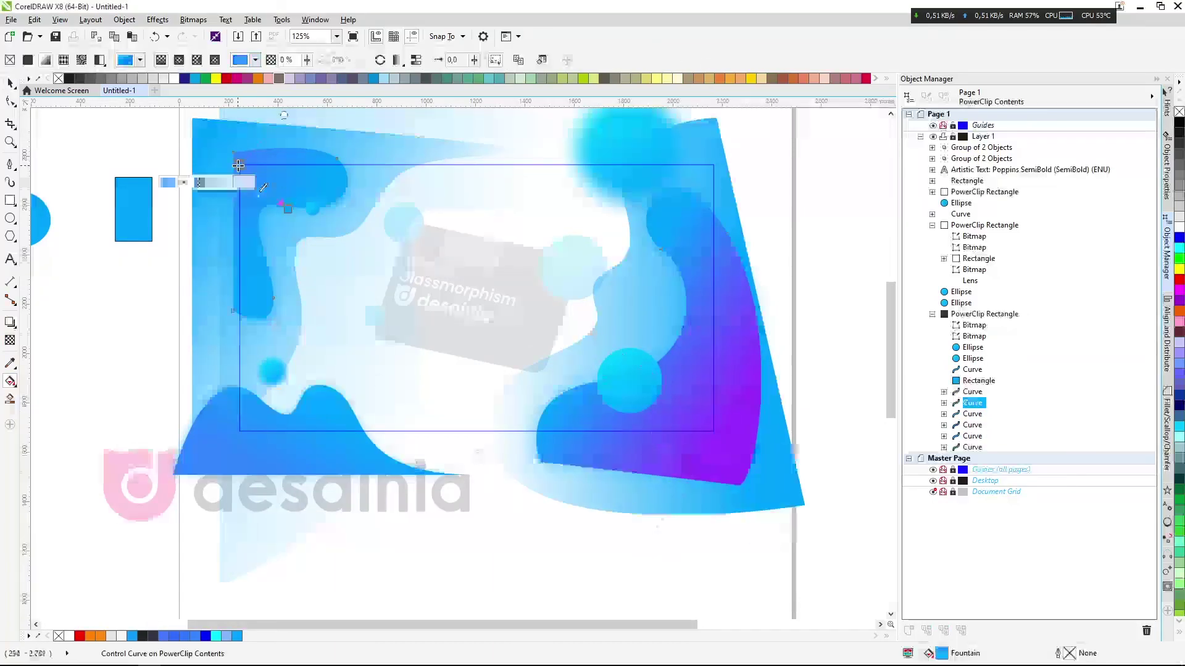
pyautogui.click(184, 183)
pyautogui.click(248, 264)
pyautogui.click(292, 452)
pyautogui.click(347, 527)
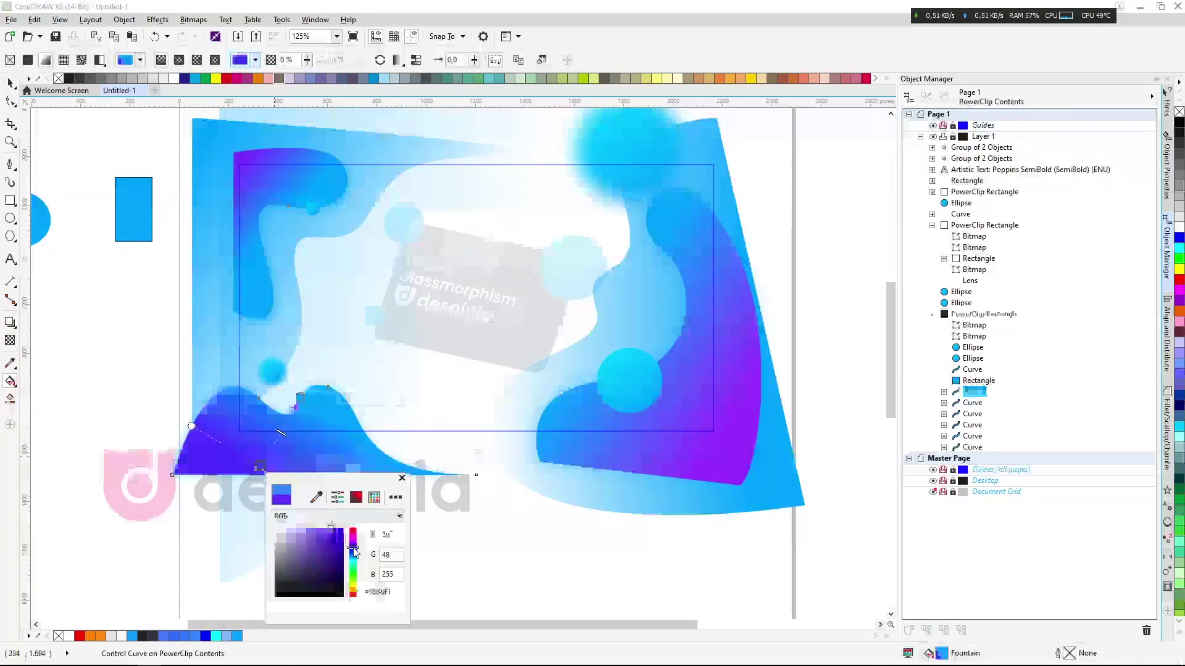
# Undo the purple gradient changes on the background shapes and finish editing the PowerClip contents
pyautogui.hotkey('ctrl', 'z')
pyautogui.hotkey('ctrl', 'z')
pyautogui.hotkey('ctrl', 'z')
pyautogui.hotkey('ctrl', 'z')
pyautogui.hotkey('ctrl', 'z')
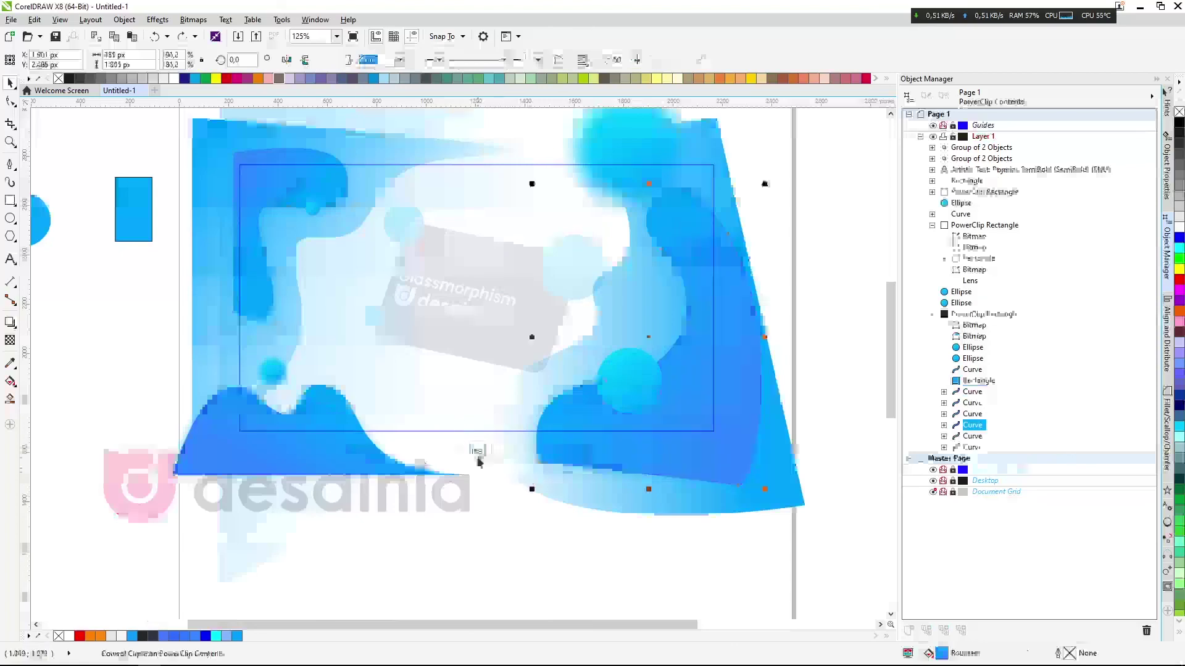
pyautogui.moveTo(475, 300); pyautogui.dragTo(536, 315)
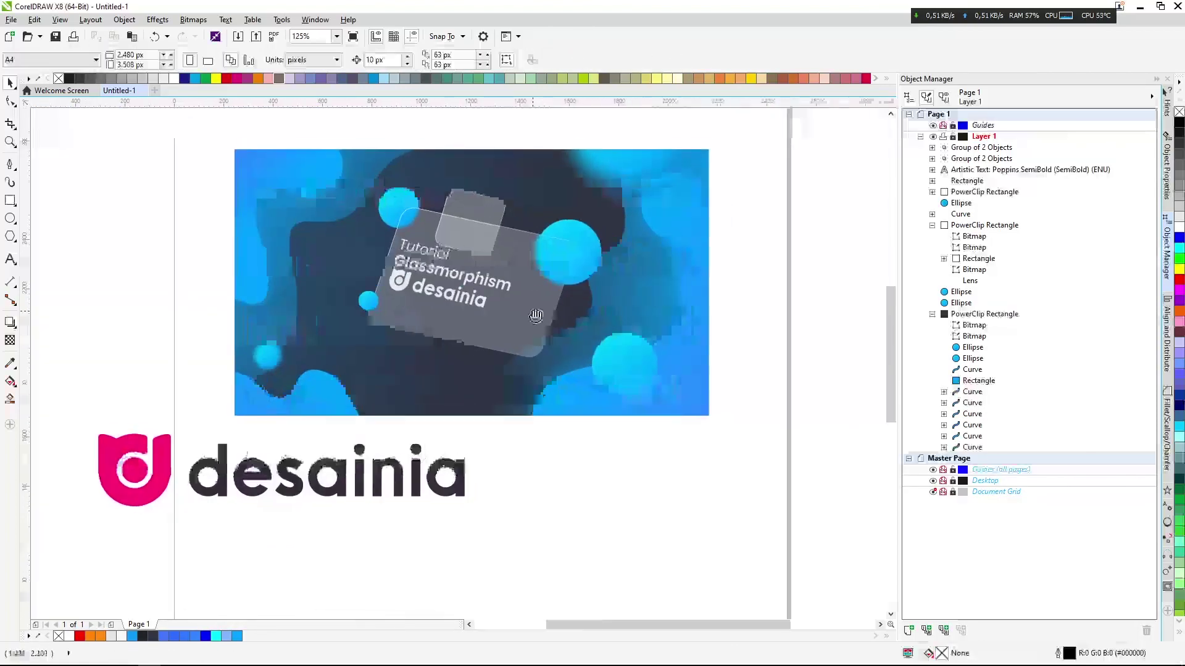
pyautogui.scroll(1, 471, 327)
pyautogui.scroll(-1, 471, 327)
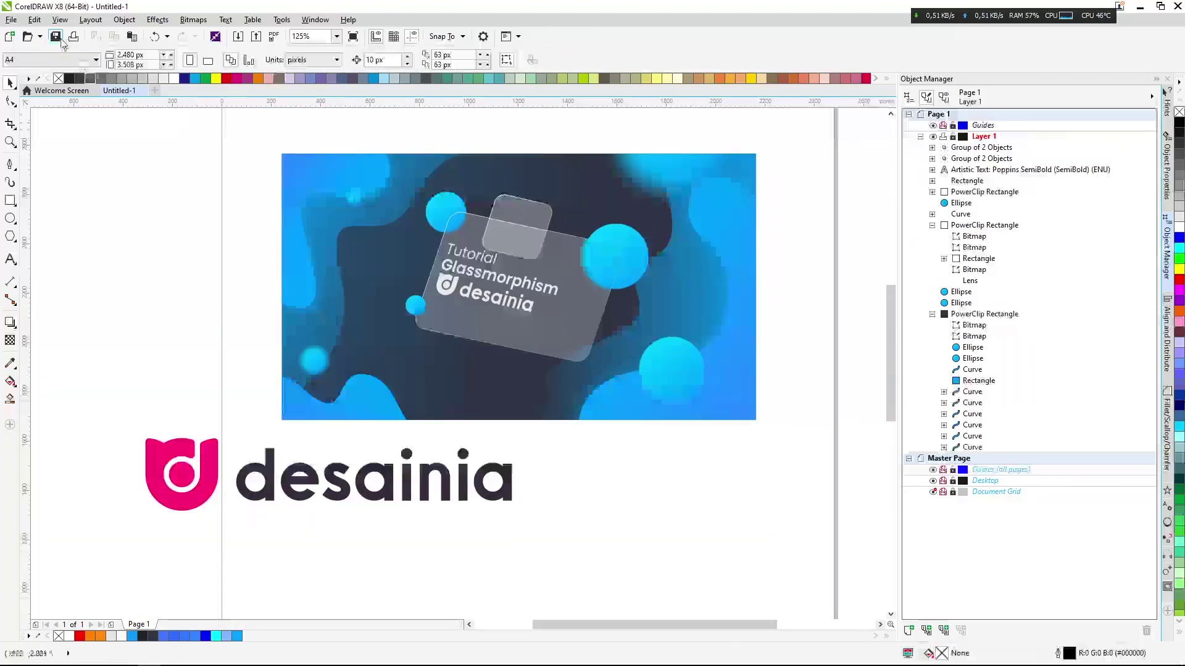
# Save the drawing as "desain glassmorphism" in the Thumbnail folder of DESAINIA on drive E
pyautogui.click(56, 36)
pyautogui.click(157, 31)
pyautogui.doubleClick(212, 102)
pyautogui.doubleClick(271, 185)
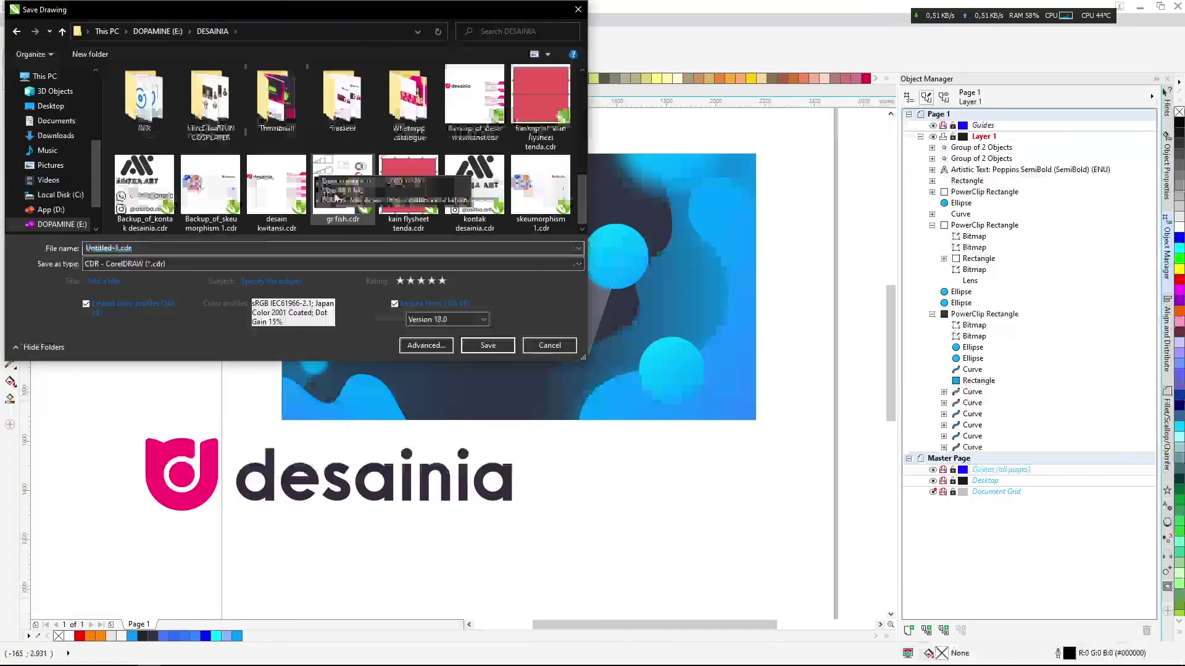
pyautogui.scroll(-3, 268, 190)
pyautogui.write('desain glassmorphis')
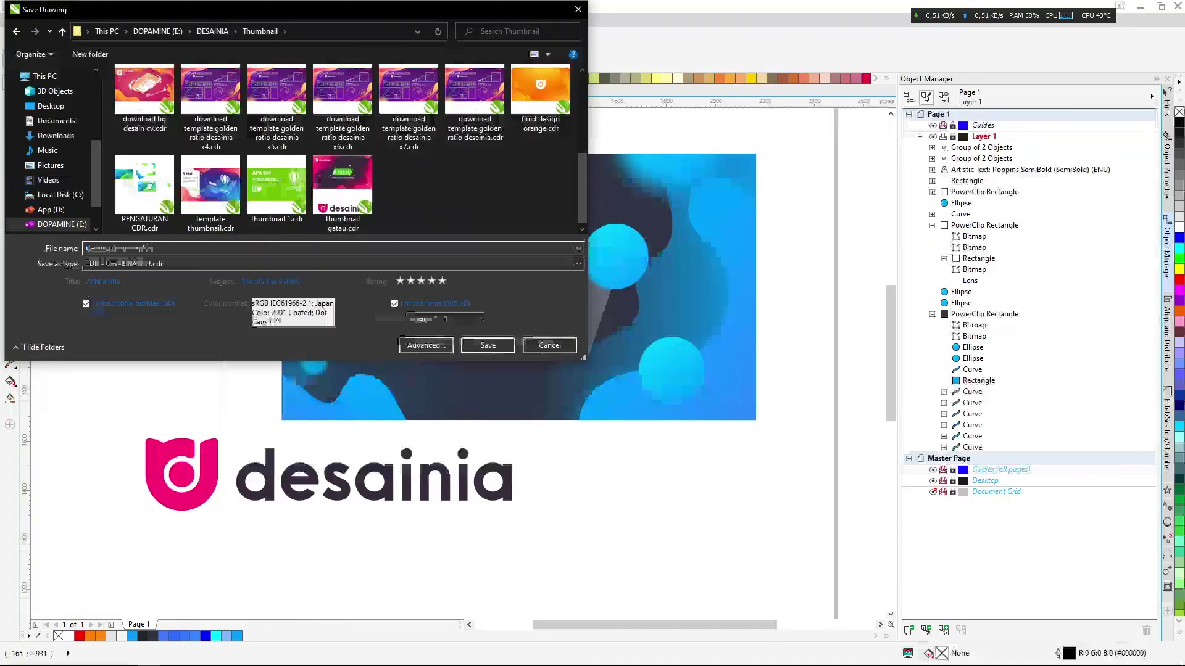
pyautogui.write('m')
pyautogui.press('Return')
# Switch to File Explorer and open "thumbnail gatau.cdr" from the DESAINIA Thumbnail folder
pyautogui.click(145, 656)
pyautogui.click(598, 94)
pyautogui.scroll(-2, 597, 247)
pyautogui.doubleClick(577, 238)
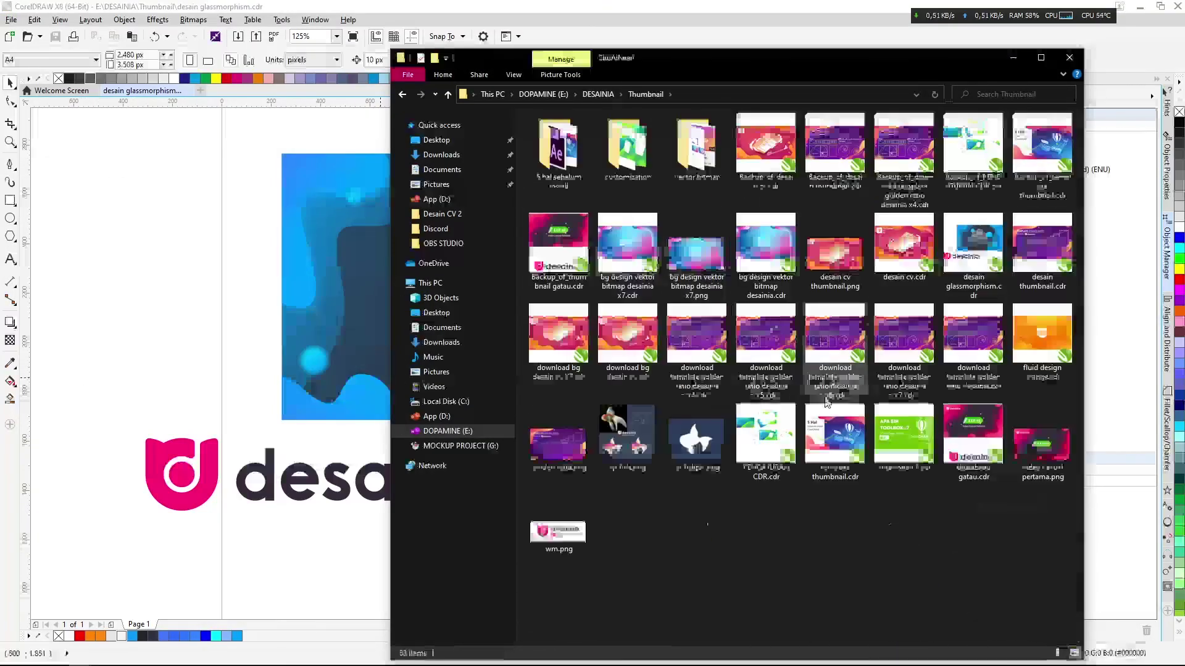
pyautogui.doubleClick(973, 435)
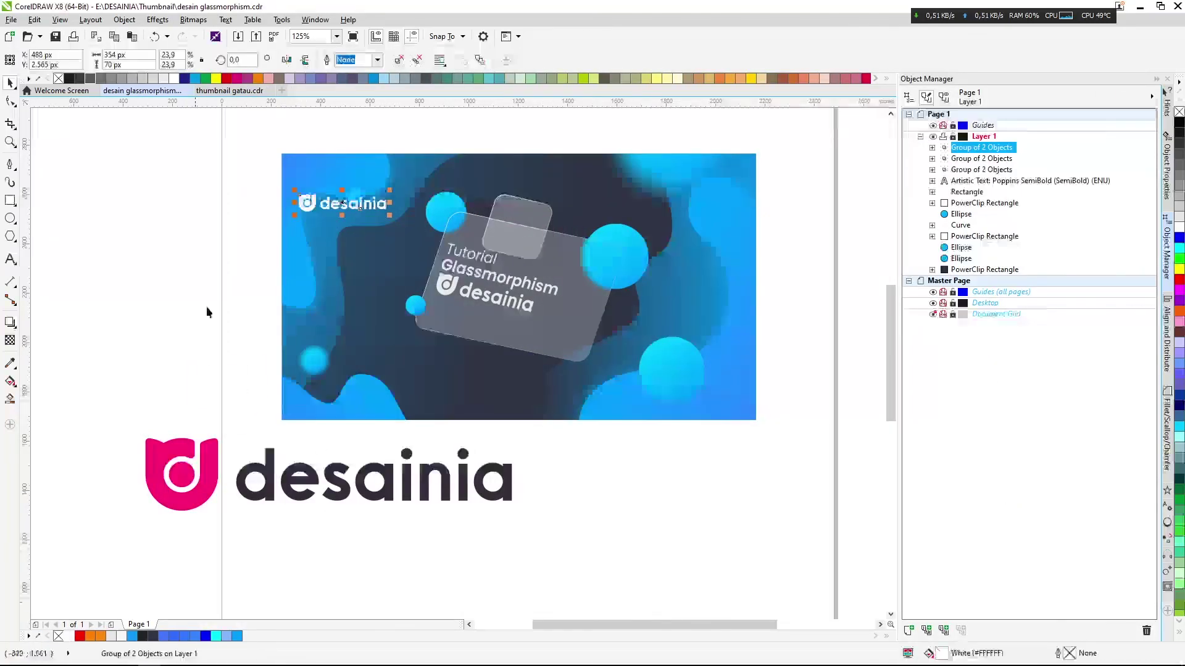
# Reposition the small white desainia logo in the artwork's upper-left corner, using a square about 70 px wide around its icon as a spacing guide
pyautogui.scroll(1, 341, 203)
pyautogui.moveTo(332, 316); pyautogui.dragTo(332, 277)
pyautogui.click(140, 230)
pyautogui.press('F6')
pyautogui.moveTo(255, 258); pyautogui.dragTo(291, 298)
pyautogui.scroll(2, 291, 296)
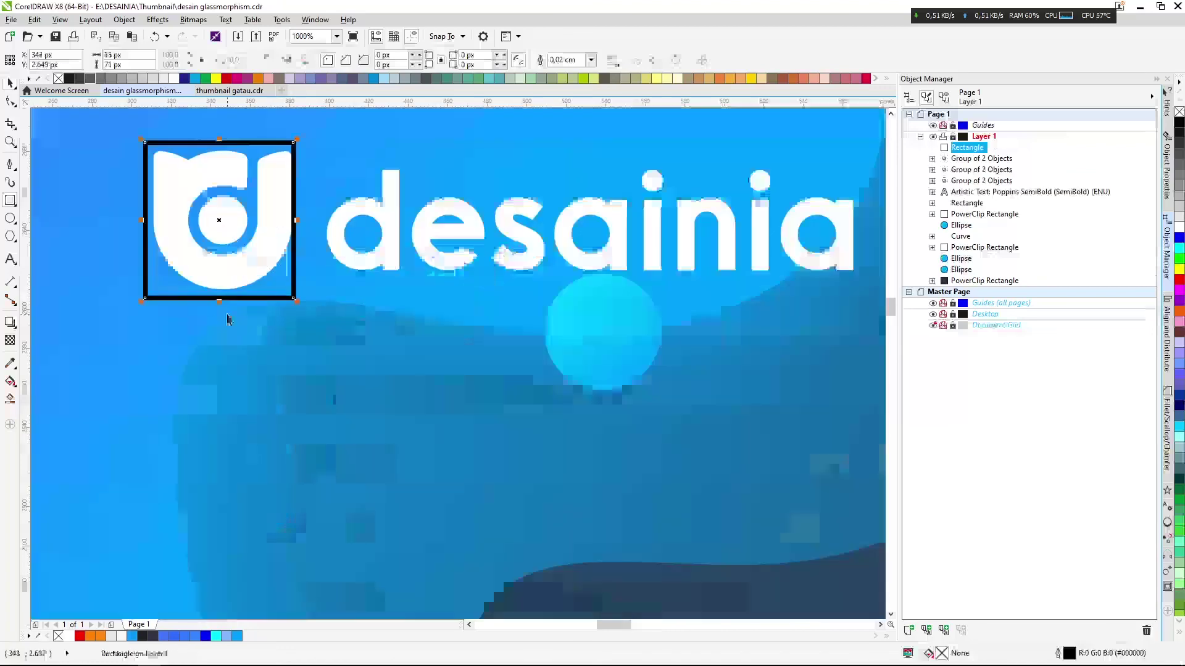
pyautogui.moveTo(219, 302); pyautogui.dragTo(224, 293)
pyautogui.moveTo(326, 215); pyautogui.dragTo(295, 215)
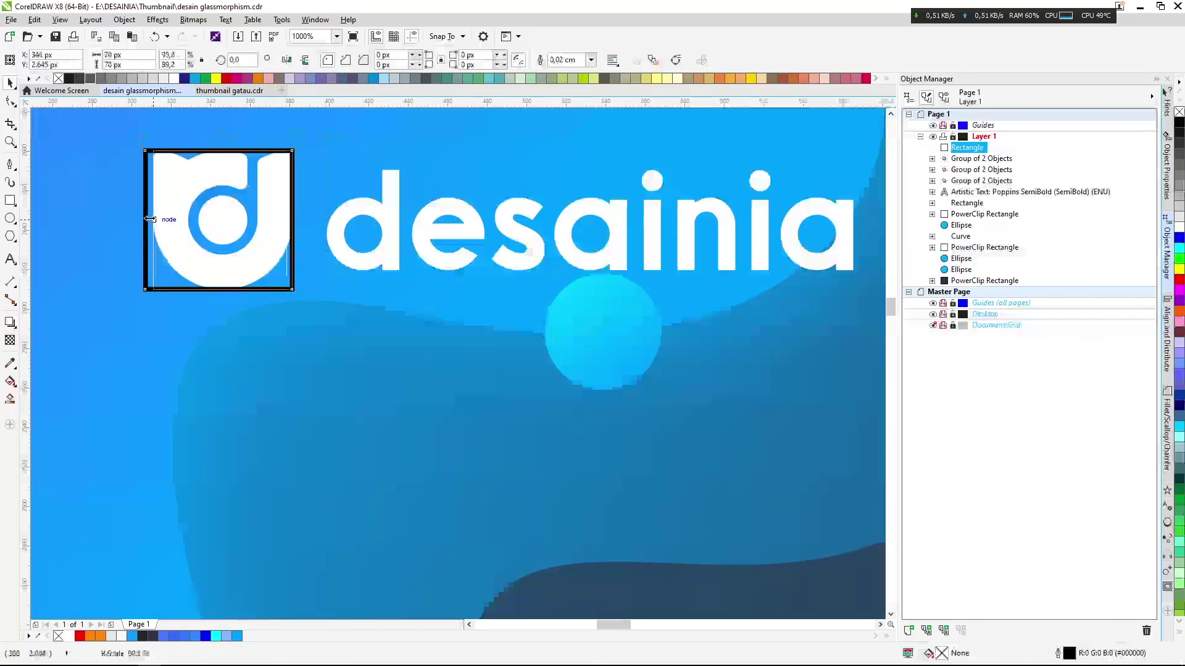
pyautogui.scroll(-3, 150, 219)
pyautogui.scroll(2, 244, 208)
# Try to adjust the gradient of the large right-hand shape inside the background's PowerClip
pyautogui.click(243, 208)
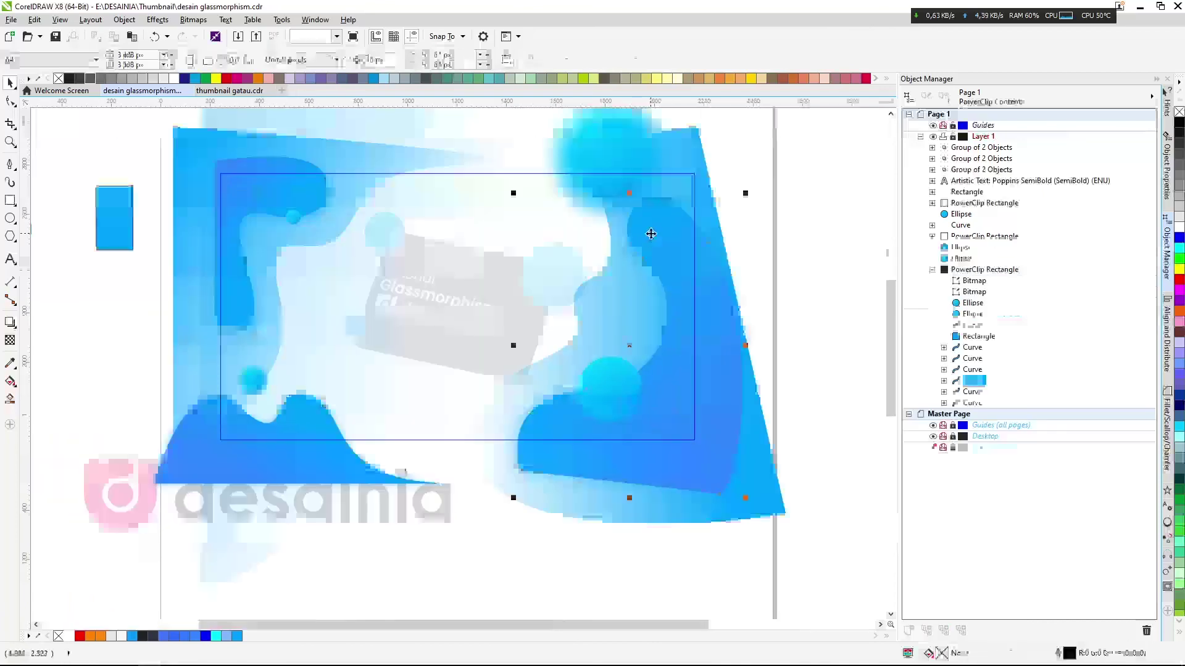
pyautogui.press('g')
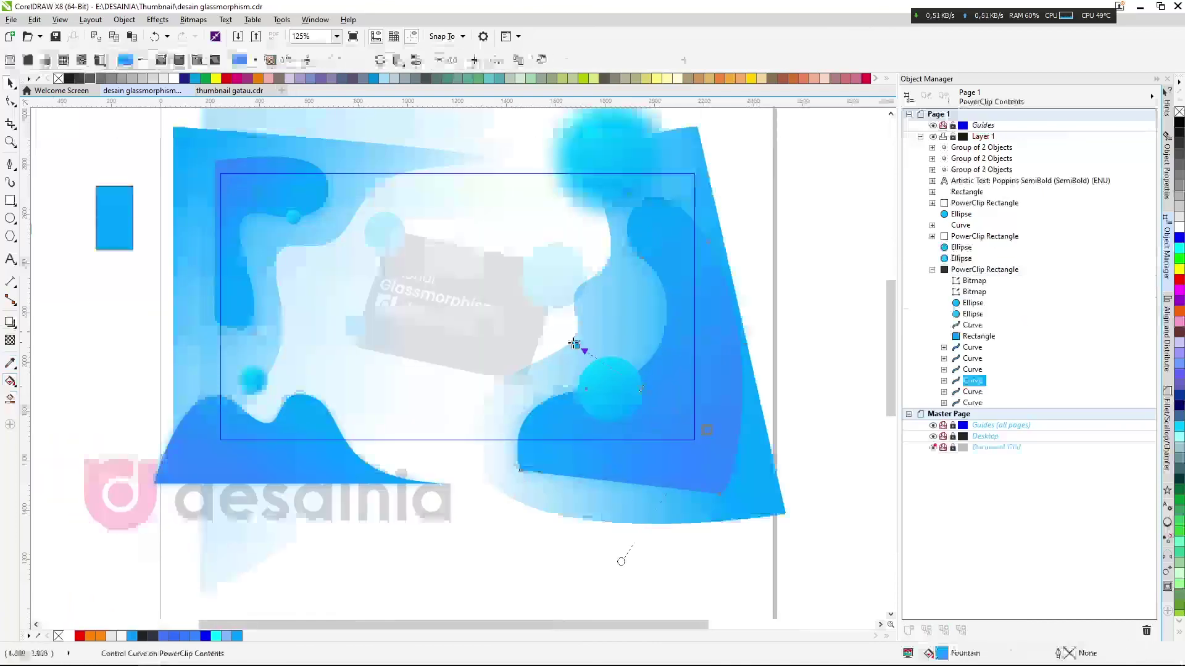
pyautogui.click(574, 343)
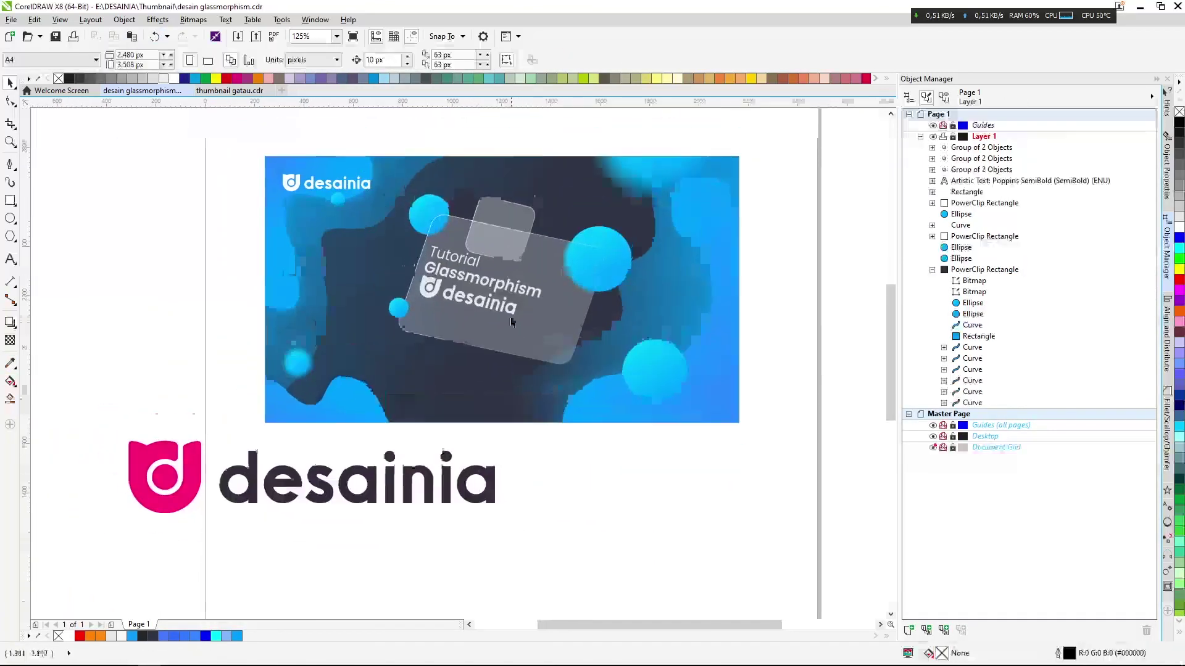
# Scatter six white crosses of different sizes around the card and its circles
pyautogui.click(230, 657)
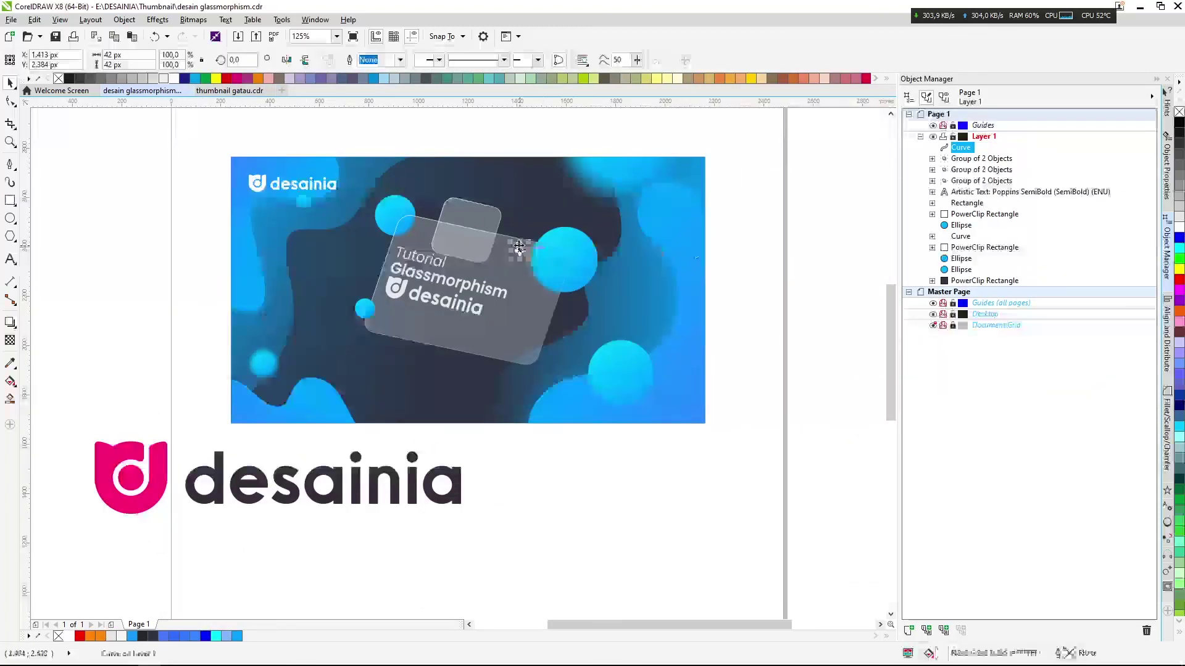
pyautogui.scroll(4, 519, 246)
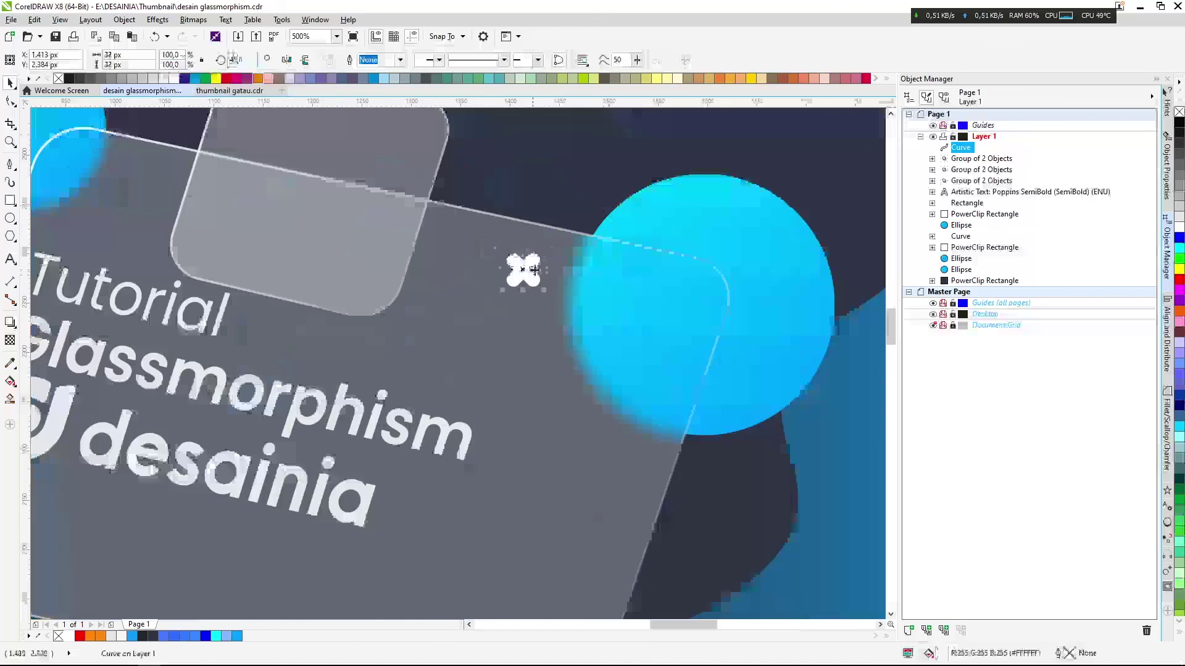
pyautogui.scroll(-2, 535, 270)
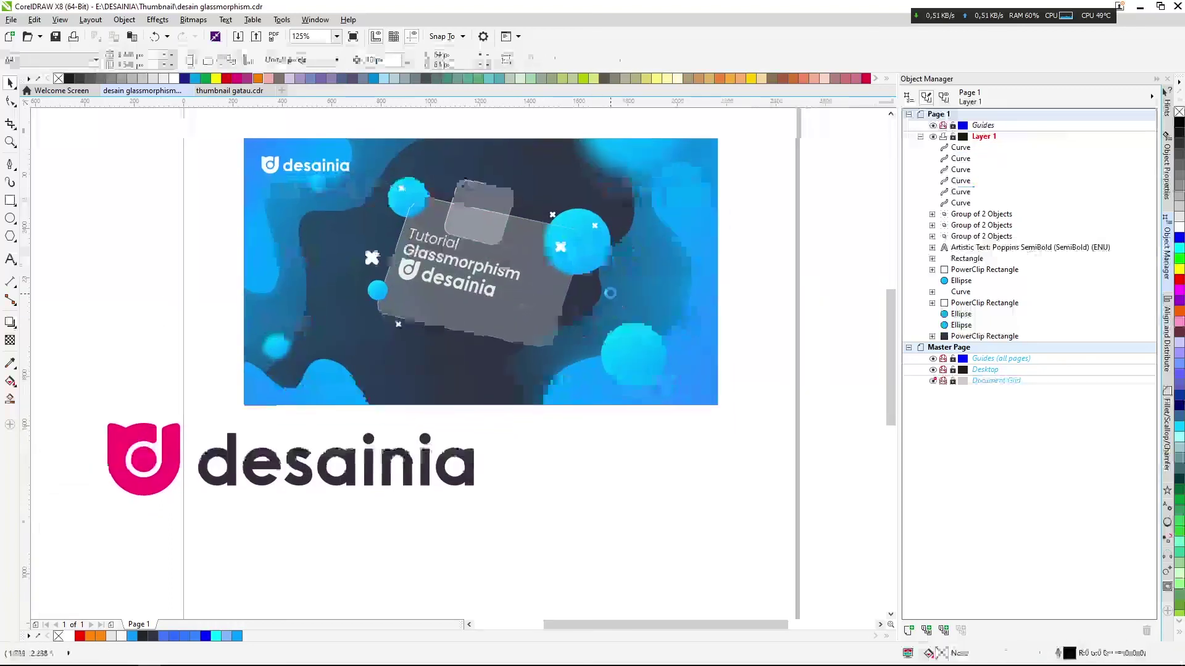
# Write the text "Selesai" below the artwork and undo it
pyautogui.write('Selesai')
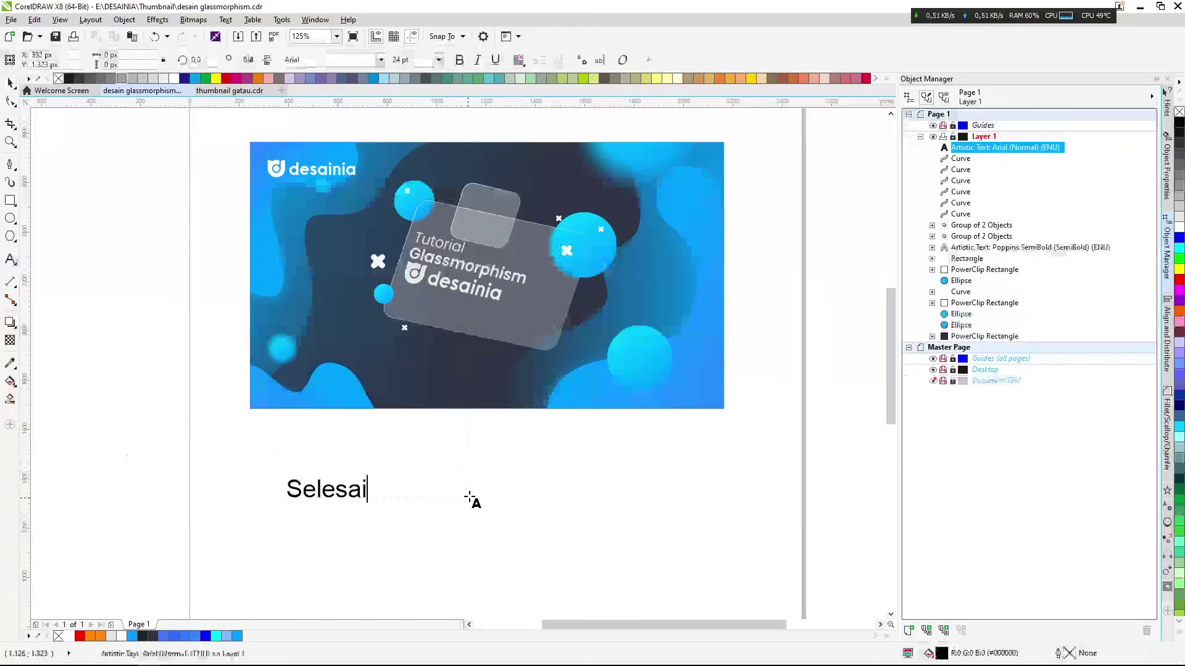
pyautogui.hotkey('ctrl', 'z')
pyautogui.hotkey('ctrl', 'z')
pyautogui.hotkey('ctrl', 'z')
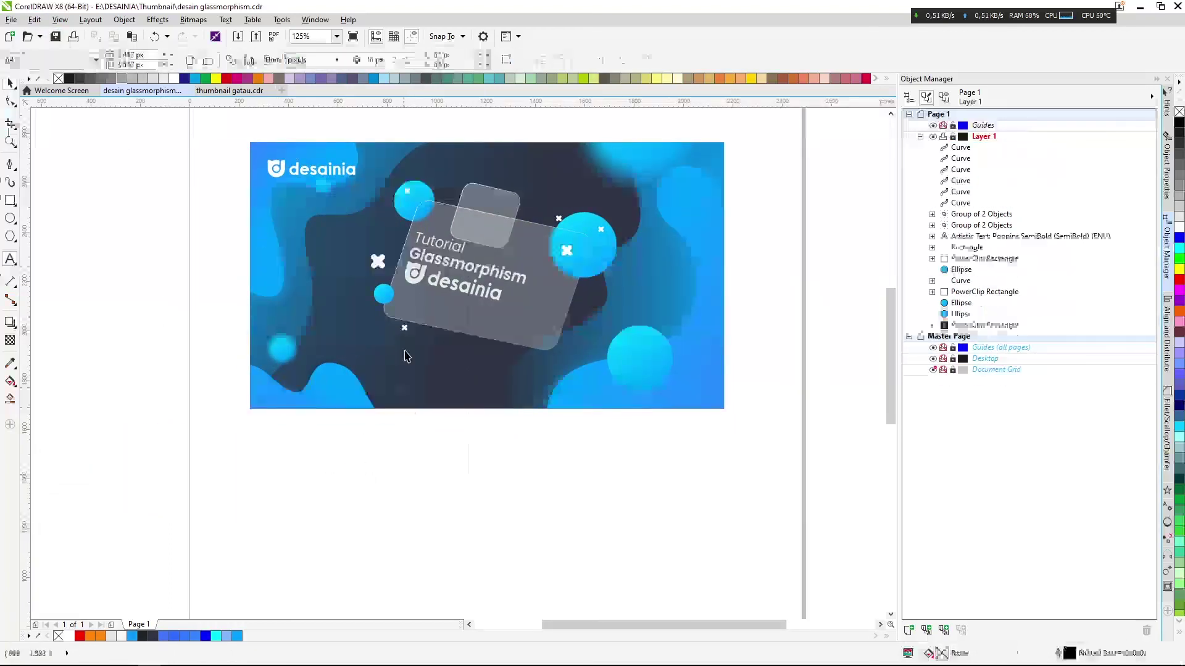